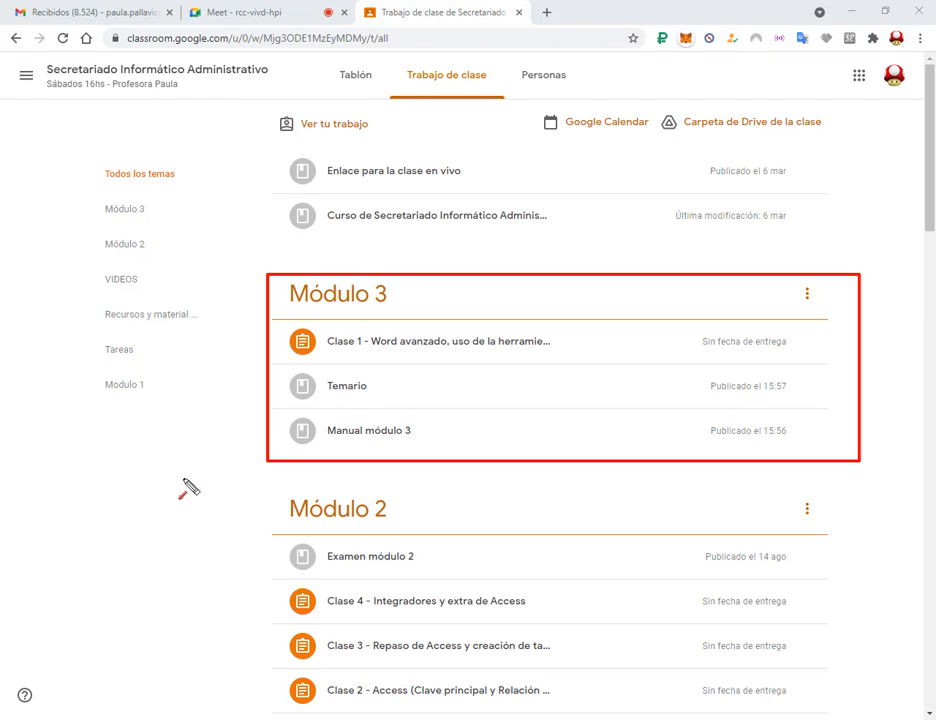
left_click_drag(183, 478, 272, 443)
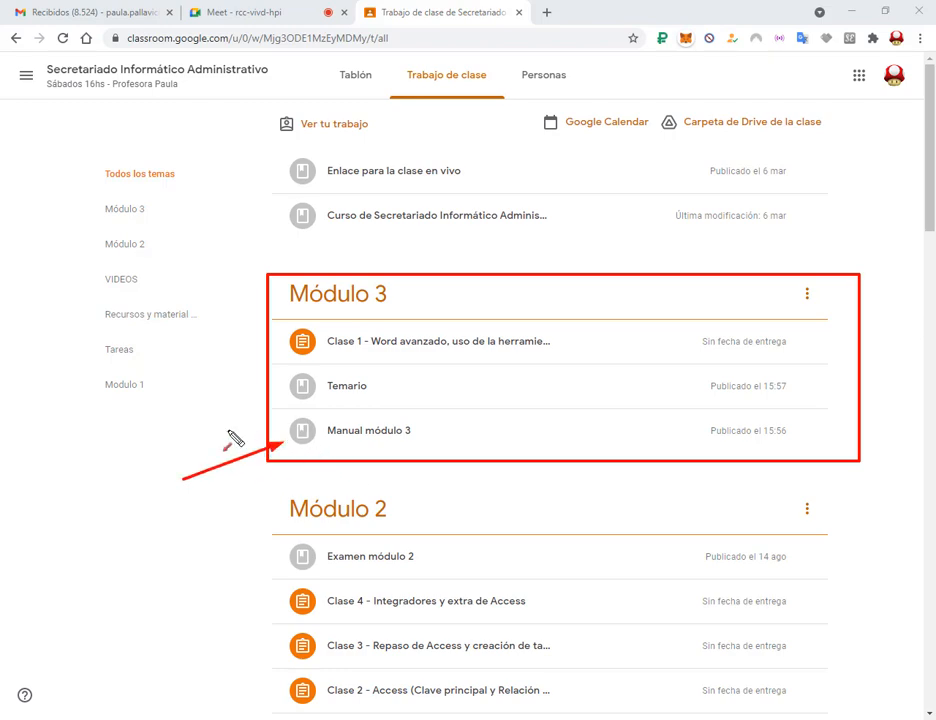
left_click_drag(188, 427, 284, 394)
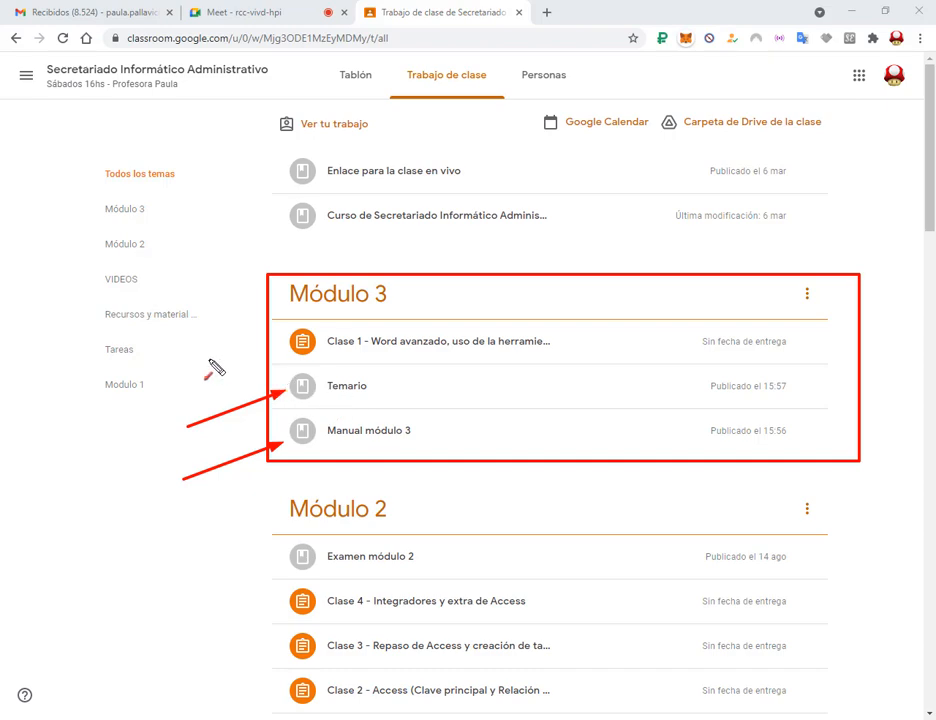
left_click_drag(172, 355, 285, 346)
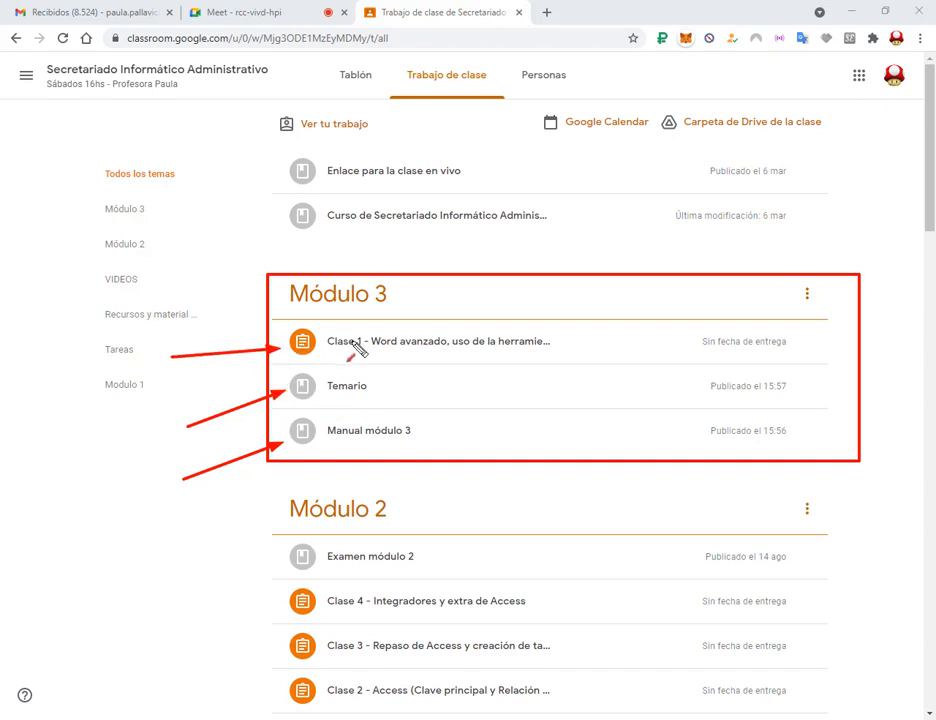
key("Escape")
- Open the Word Drive folder attached to the Clase 1 assignment in Módulo 3
left_click(453, 347)
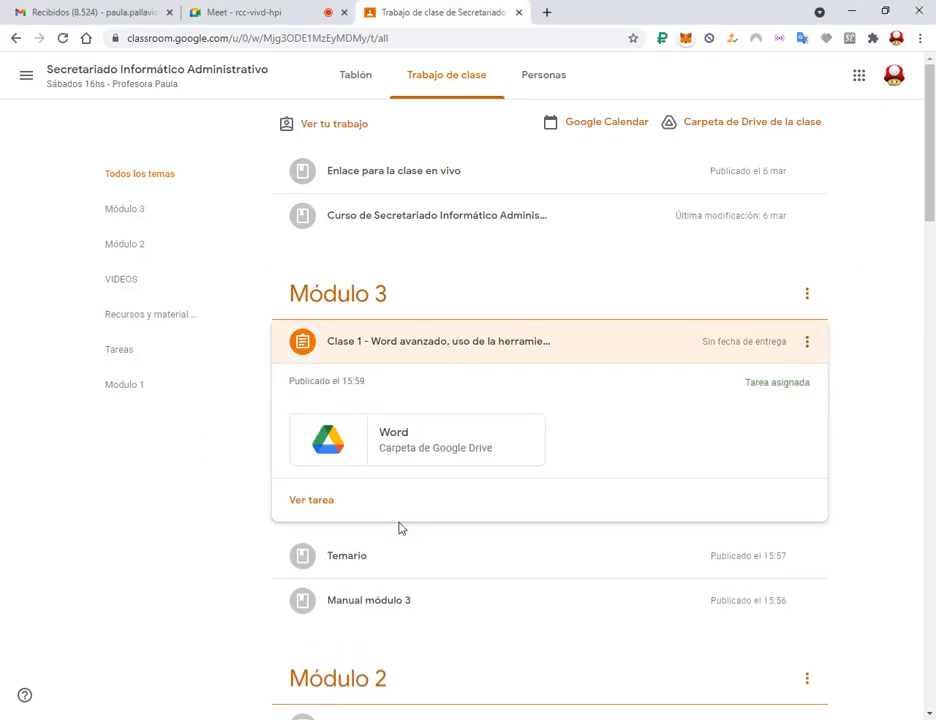
left_click(388, 605)
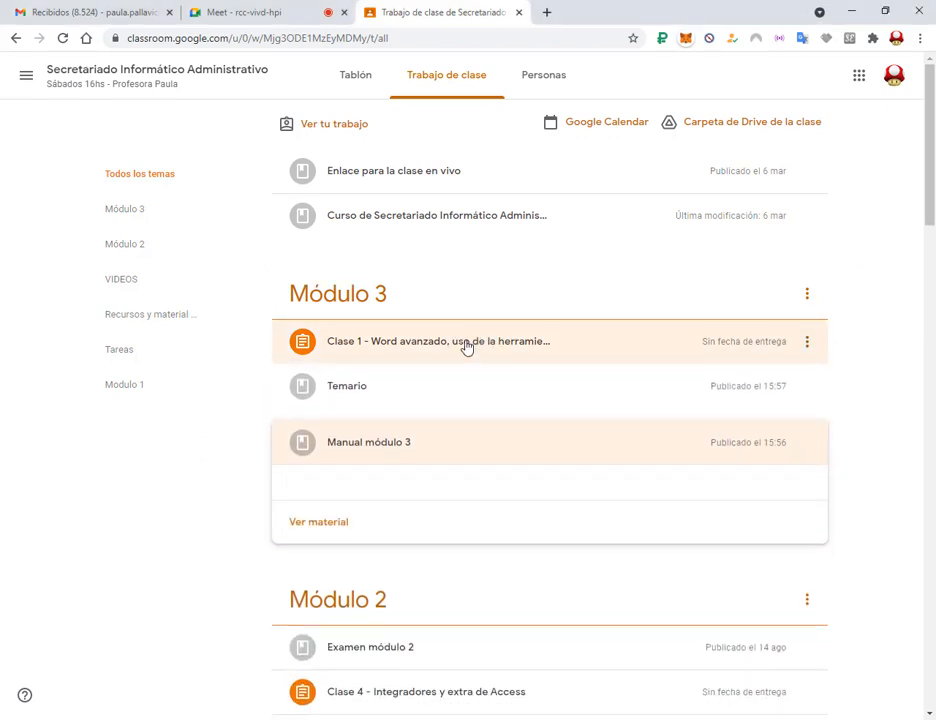
left_click(428, 341)
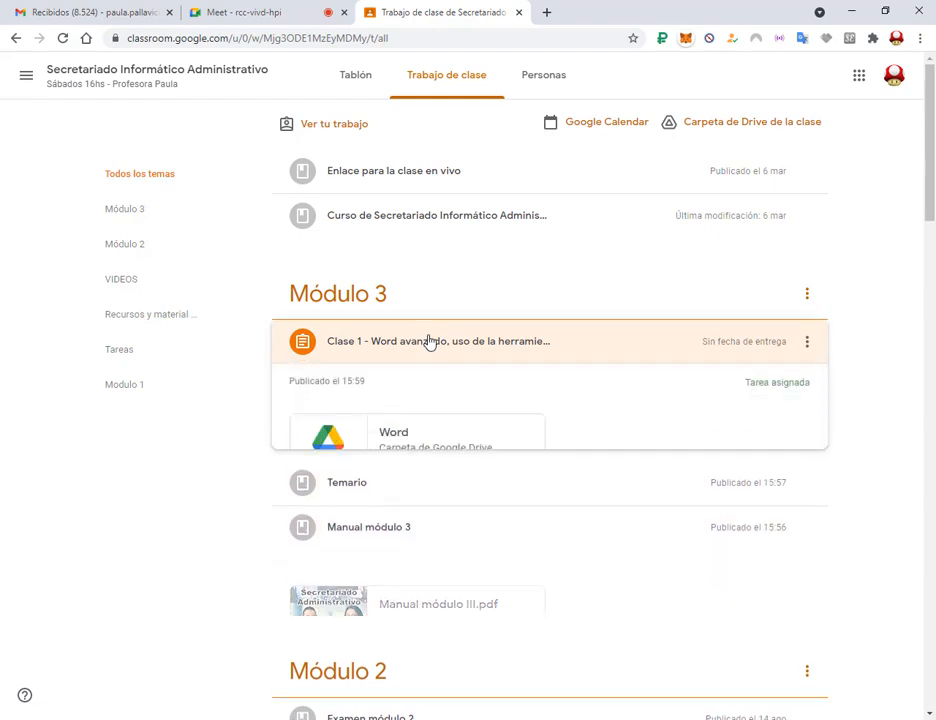
left_click(405, 438)
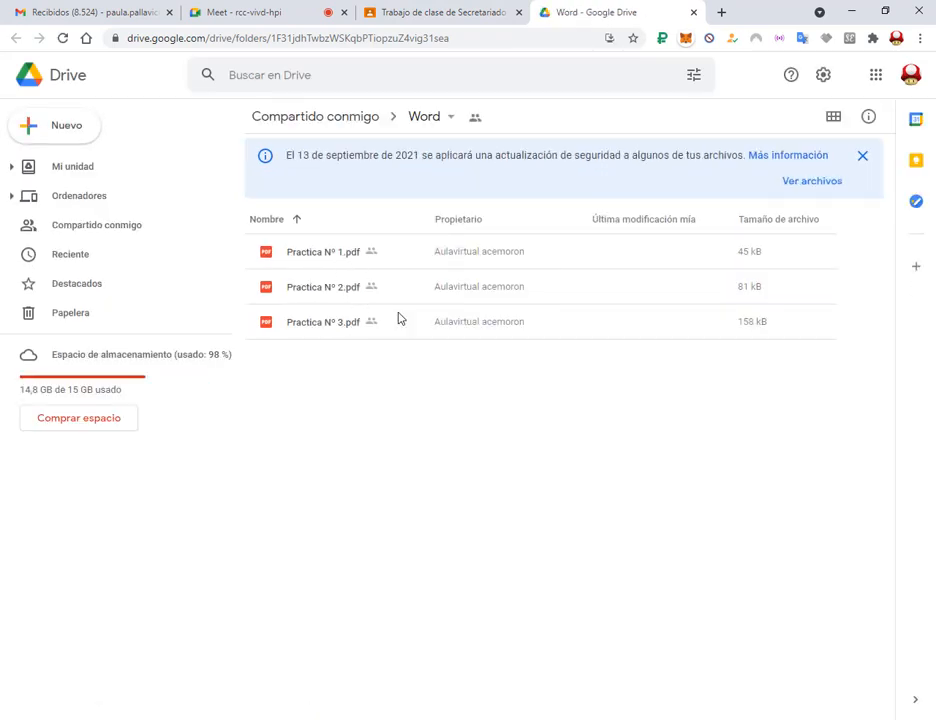
- Return to the class work and open the Temario material of Módulo 3 to read the Clase 1 topics
left_click(500, 10)
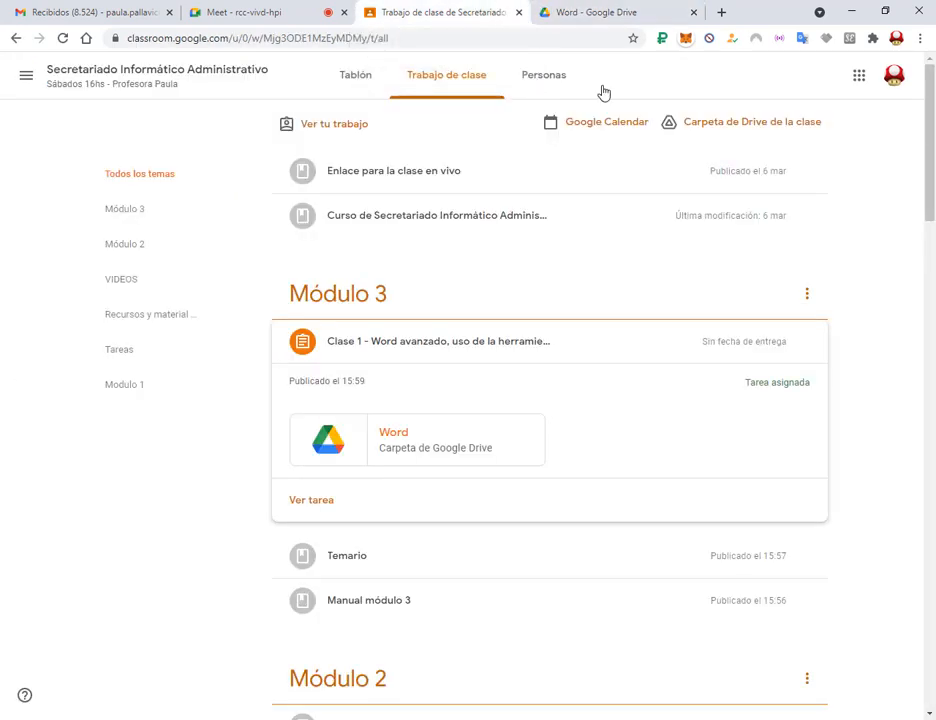
left_click(376, 558)
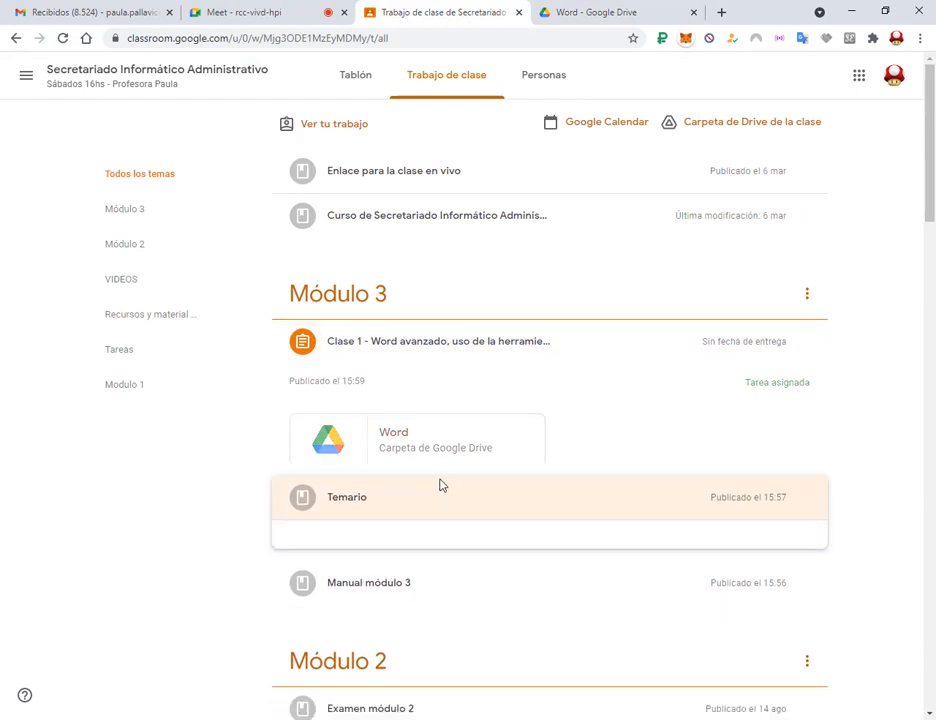
left_click(307, 499)
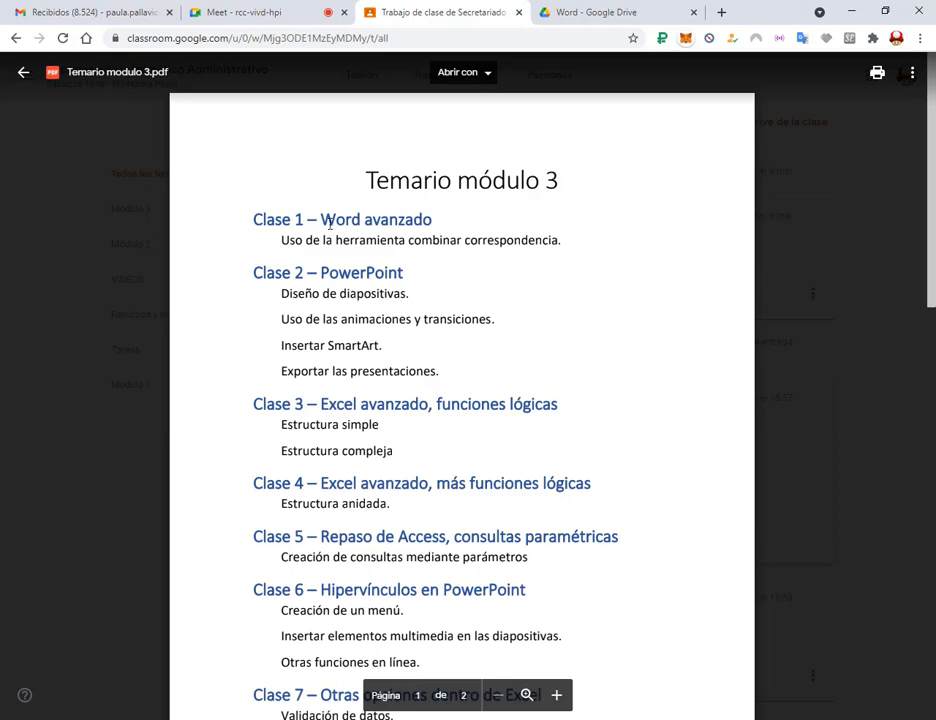
left_click_drag(320, 219, 438, 213)
left_click(439, 242)
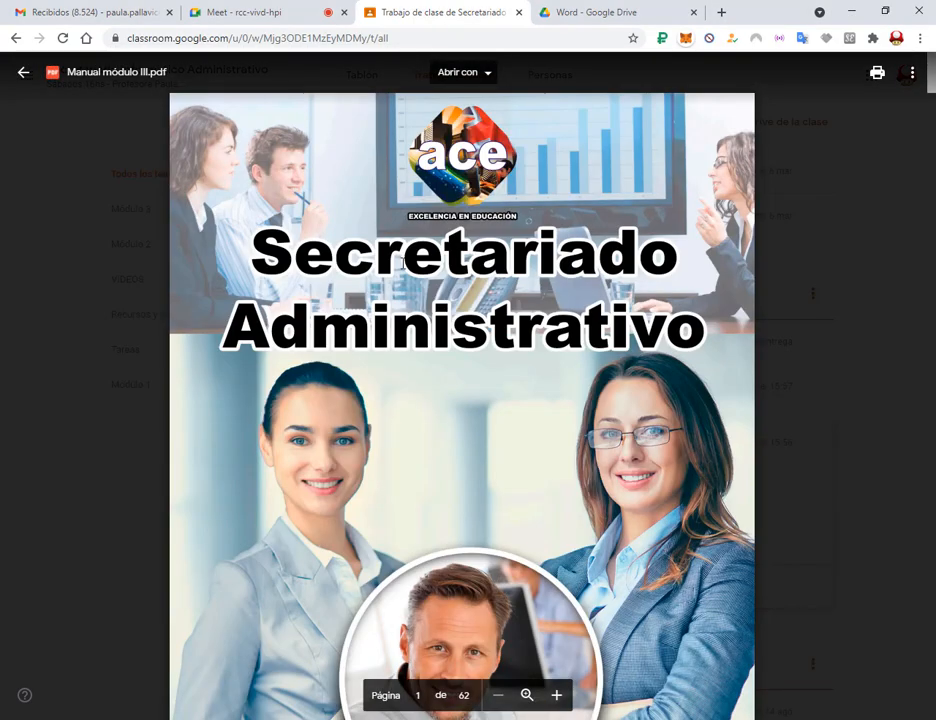
- Look through the module III manual PDF from the cover to the memorándum theory and the Práctica N° 1 sample memo
scroll(618, 340, "down", 15)
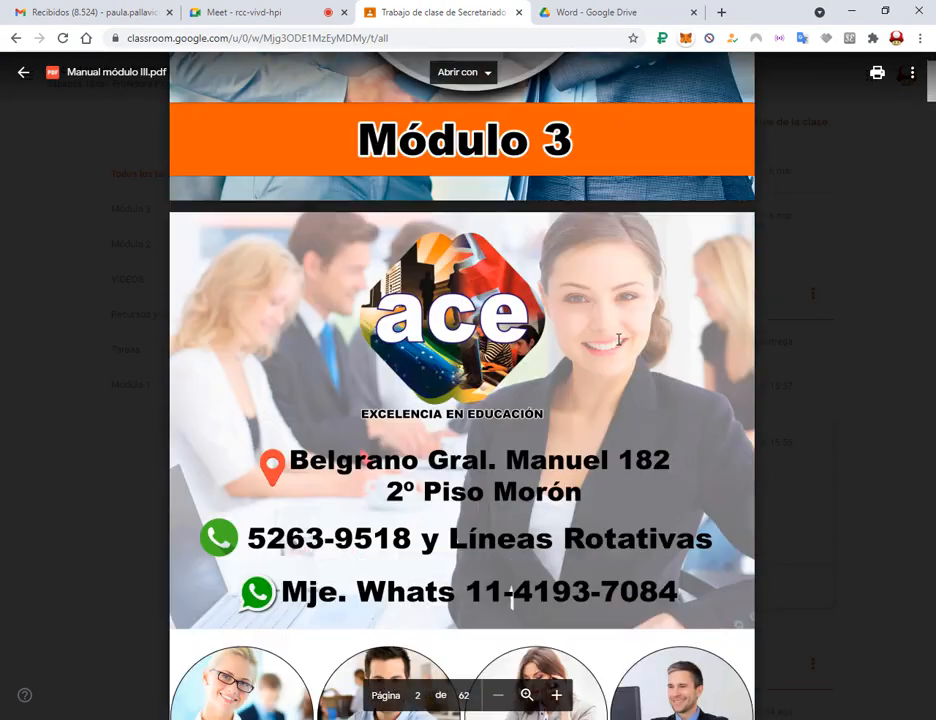
scroll(618, 340, "down", 14)
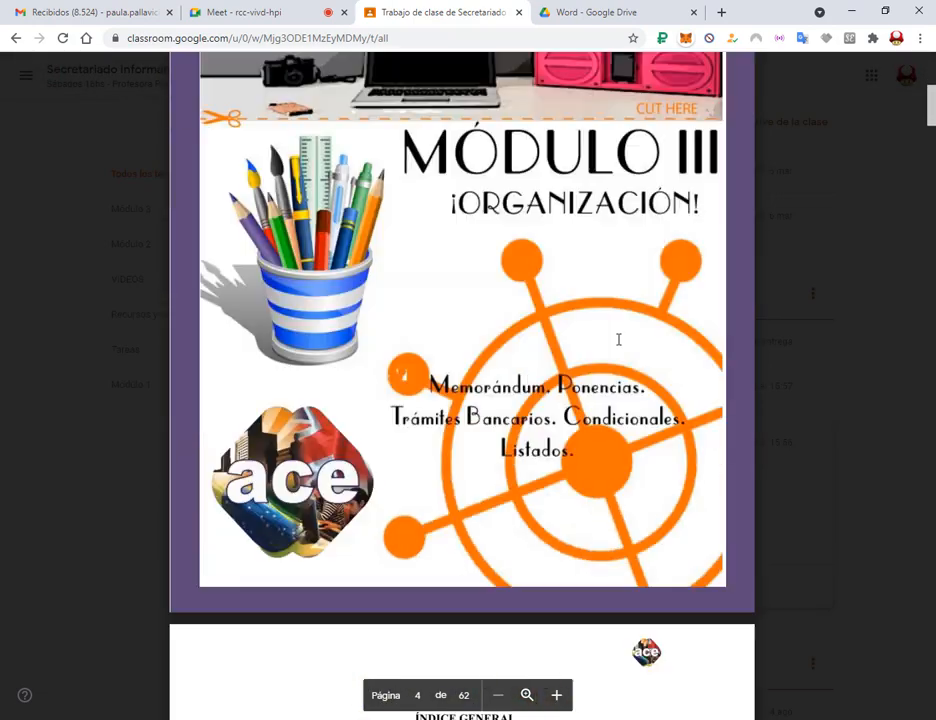
scroll(602, 334, "down", 10)
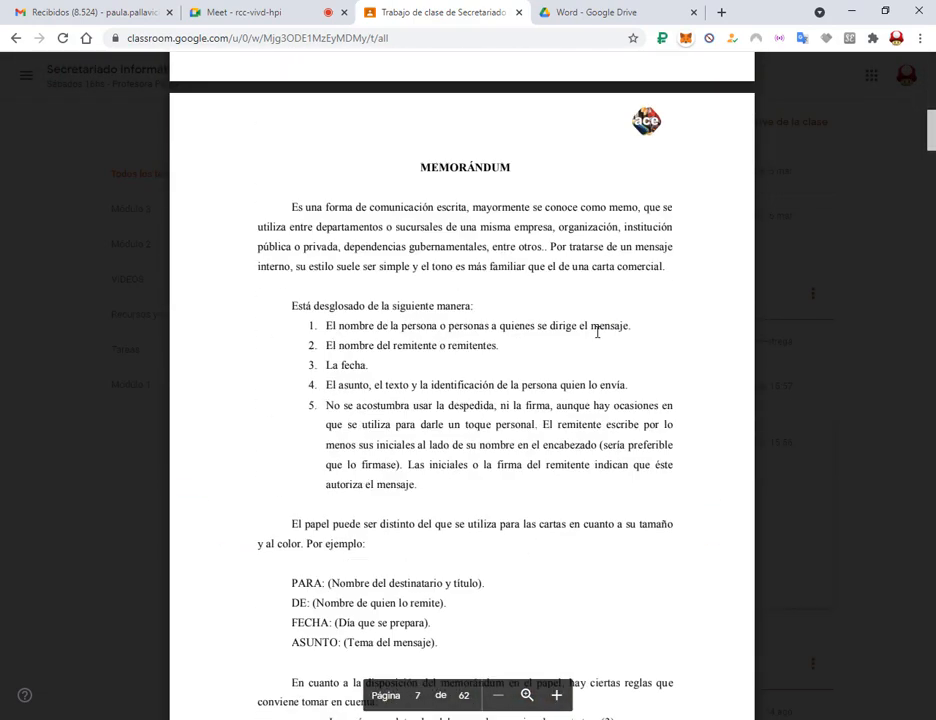
scroll(597, 331, "down", 3)
scroll(604, 495, "up", 2)
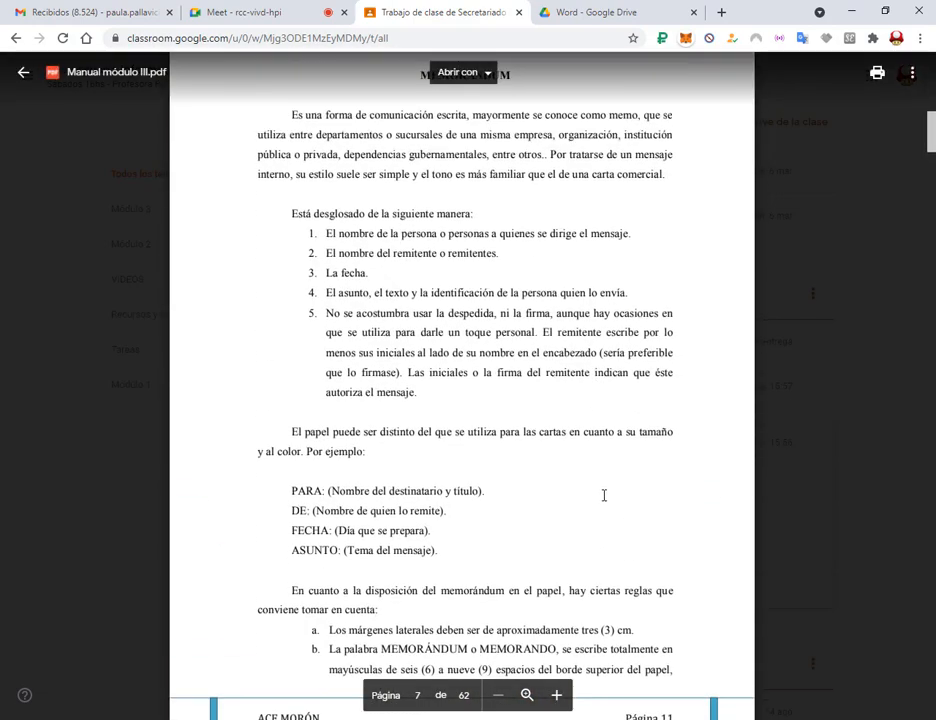
scroll(460, 230, "up", 2)
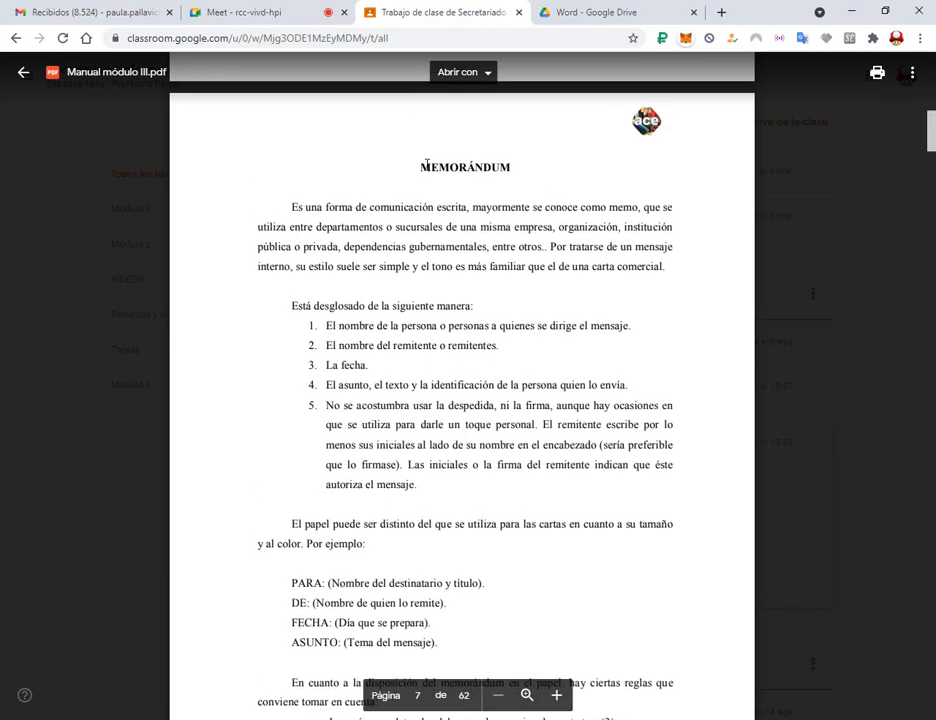
scroll(498, 275, "down", 4)
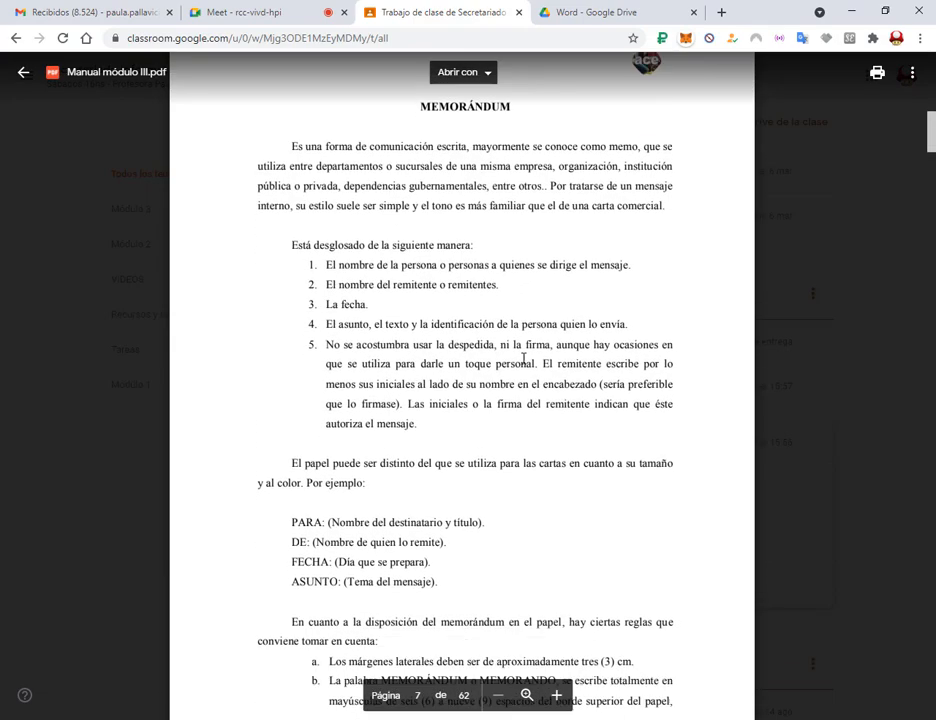
scroll(498, 275, "down", 8)
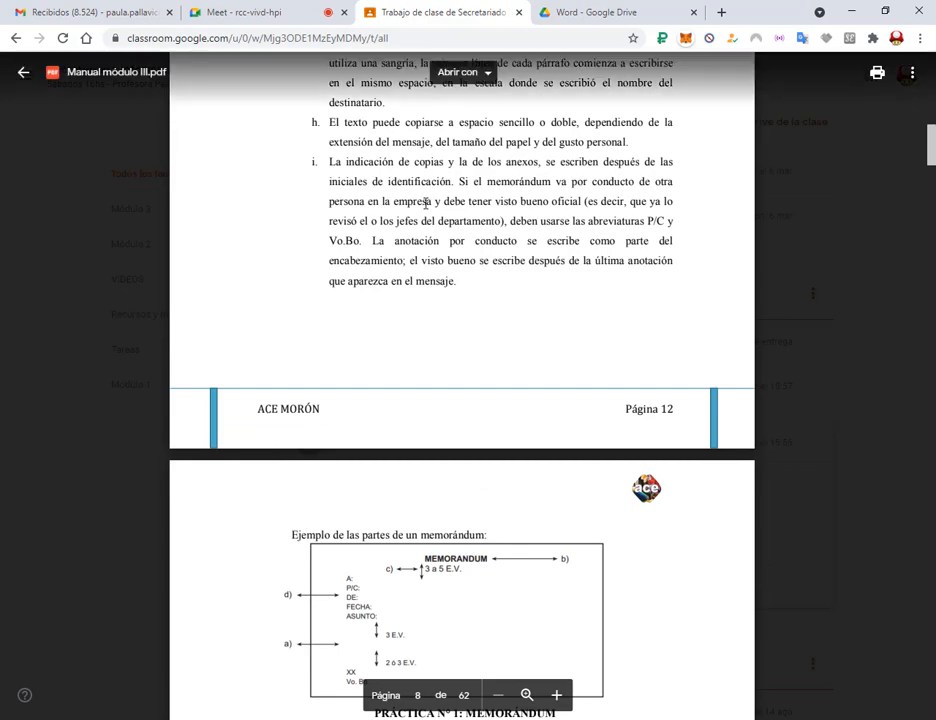
scroll(471, 202, "down", 2)
scroll(471, 202, "down", 5)
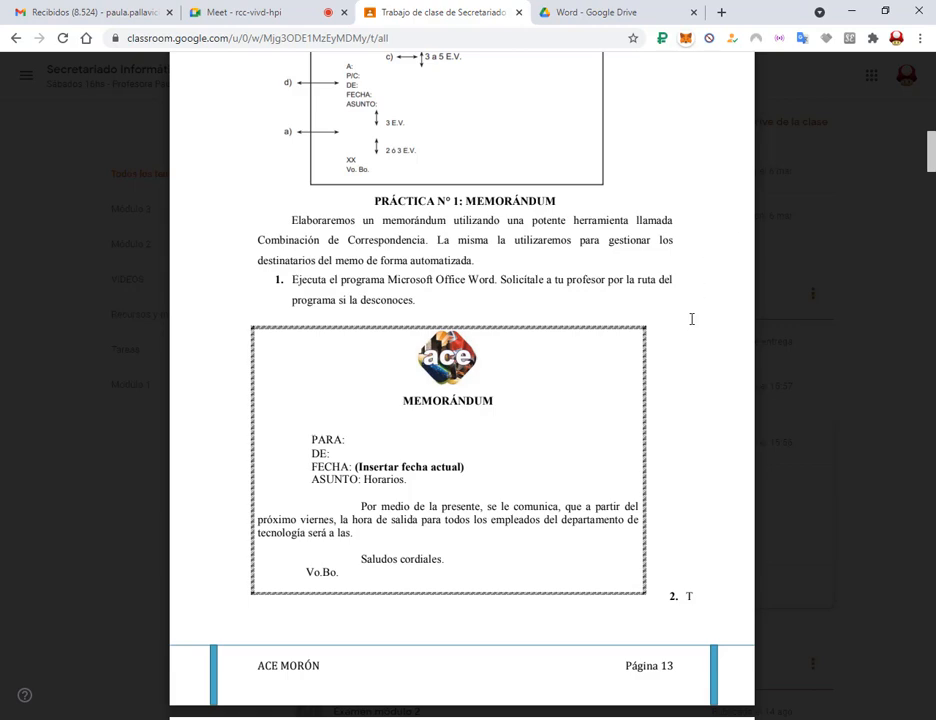
scroll(691, 317, "down", 3)
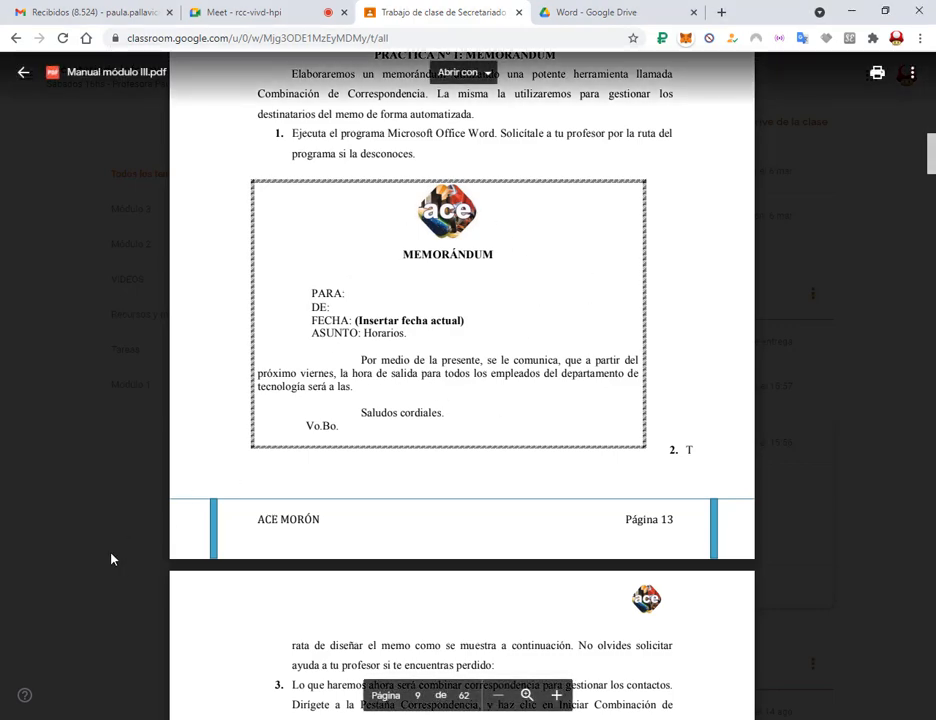
- Switch to Word with a new blank document and place its window below the sample memo in the manual
key("super+s")
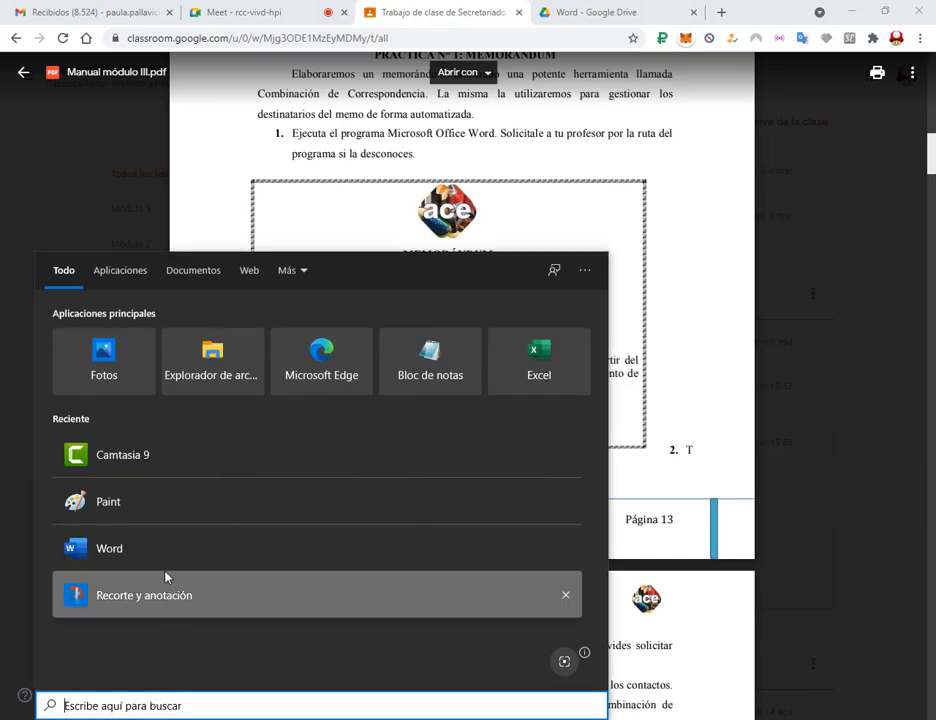
left_click(165, 557)
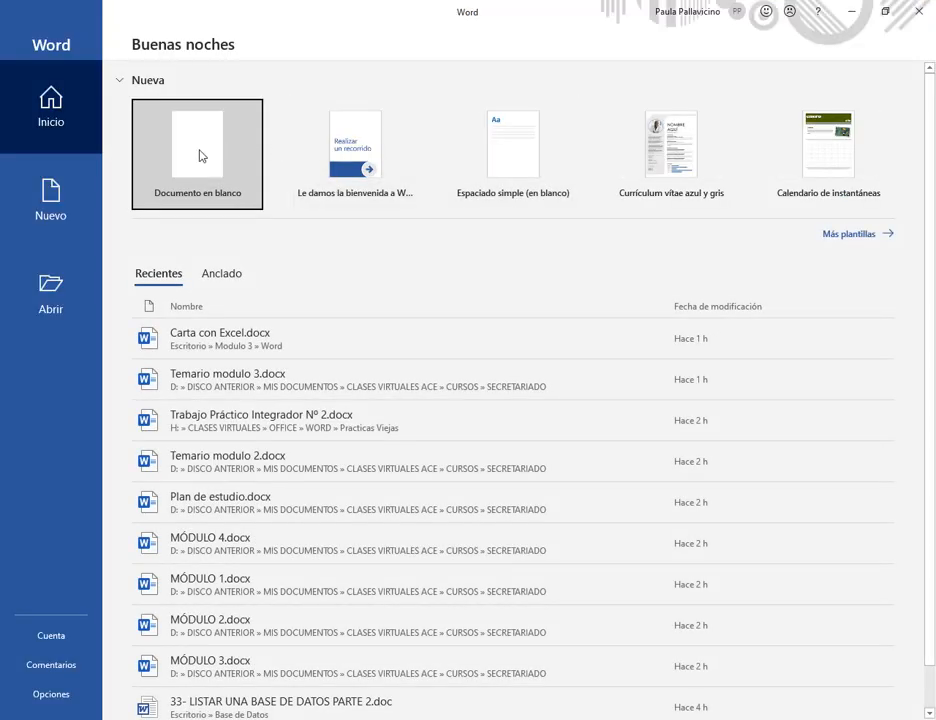
left_click(200, 152)
left_click(885, 11)
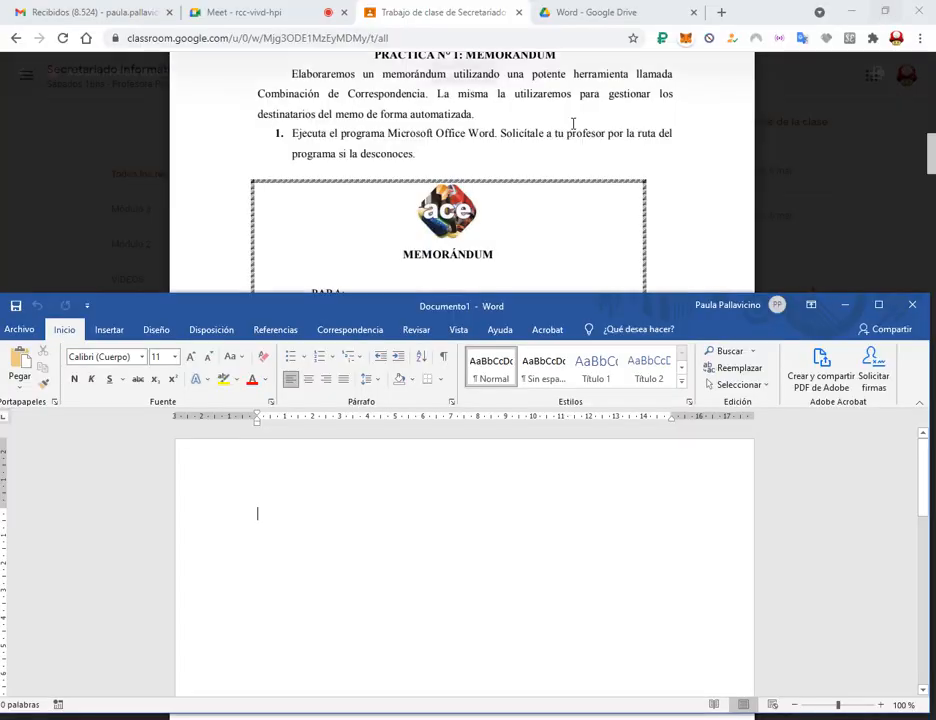
scroll(520, 221, "down", 1)
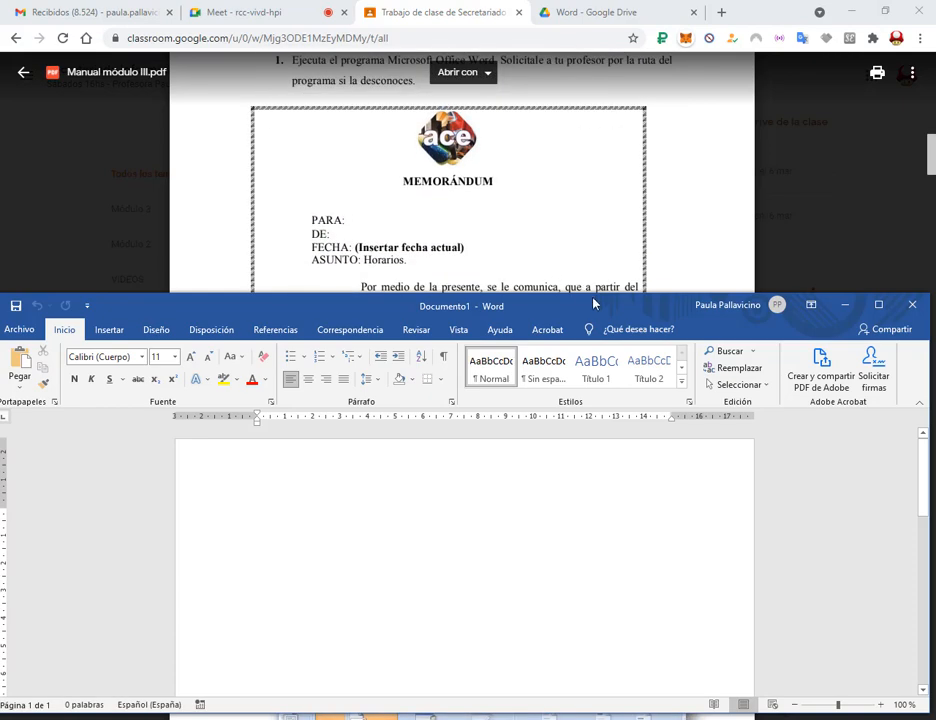
left_click_drag(595, 303, 588, 357)
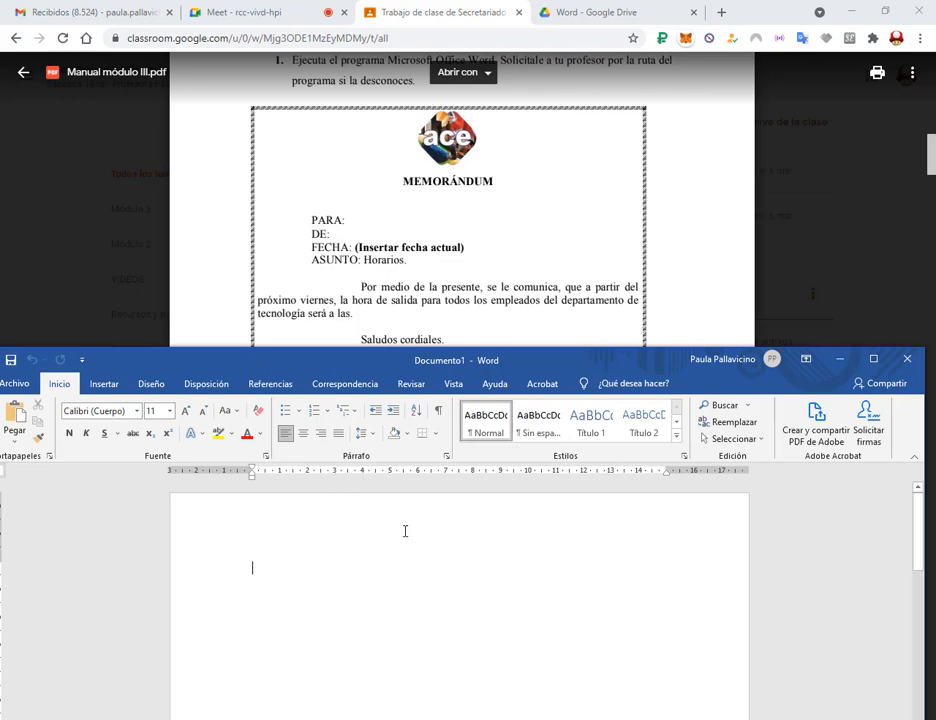
- Apply a box border in the 3 pt diagonal-striped line style to the empty paragraph
left_click(436, 433)
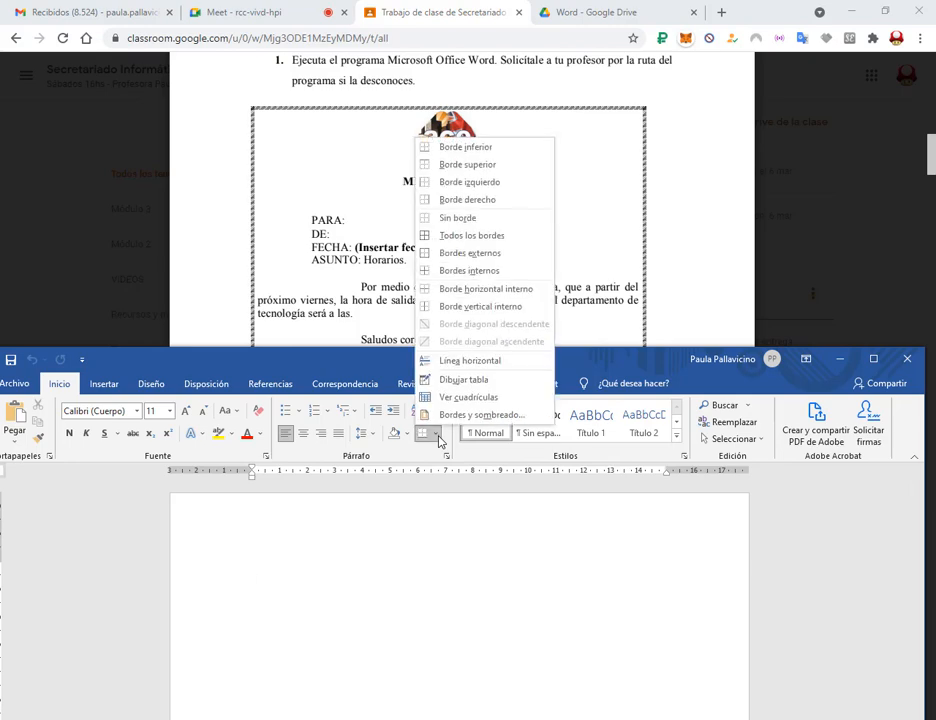
left_click(457, 416)
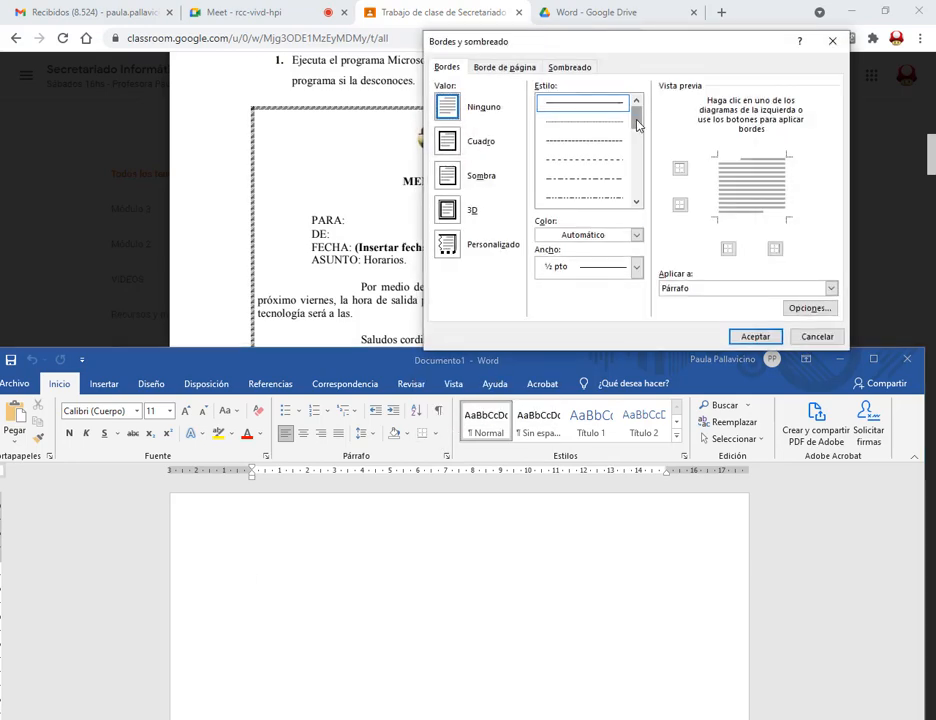
left_click_drag(637, 119, 641, 171)
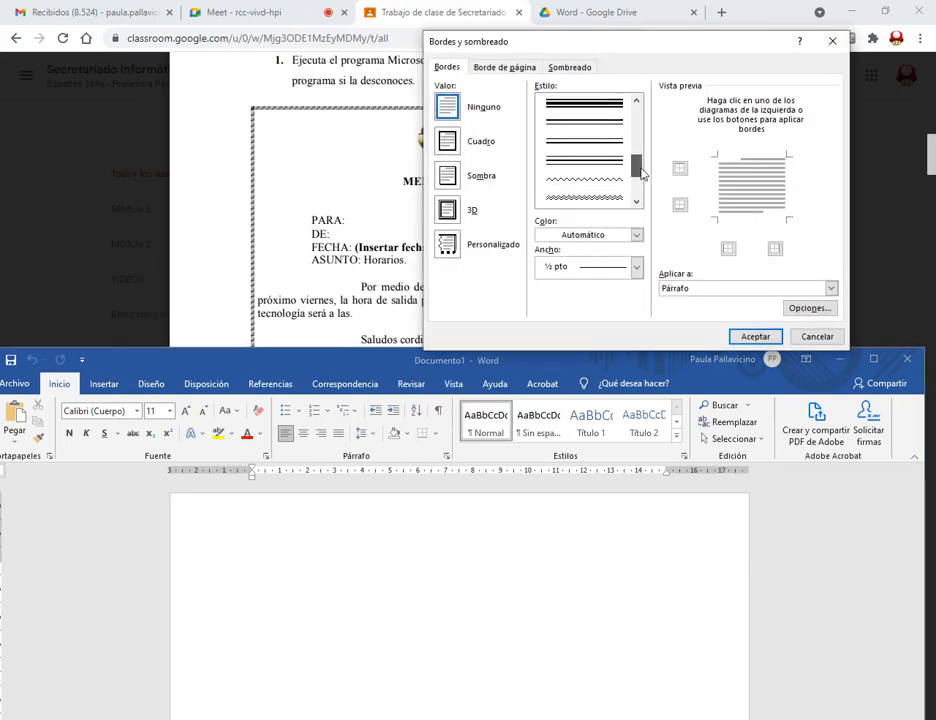
left_click(585, 197)
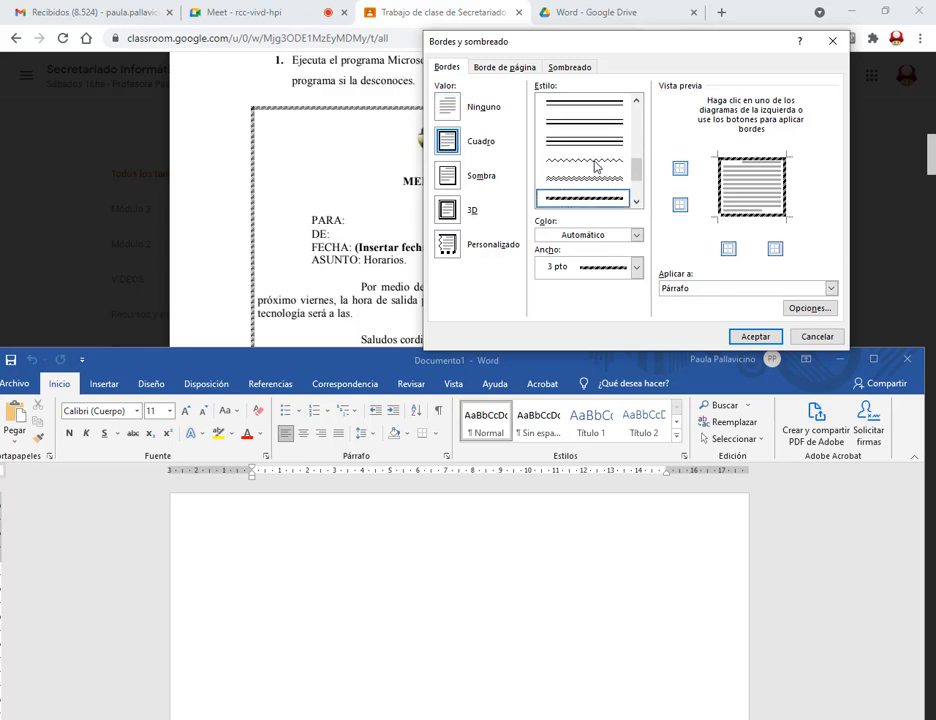
left_click(760, 337)
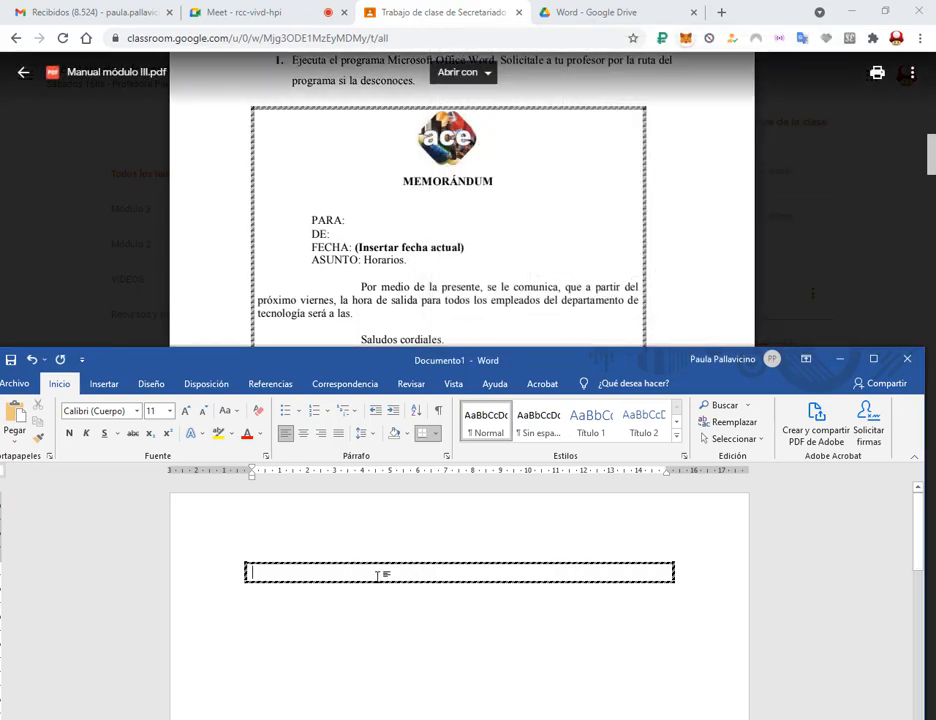
- Leave two blank lines inside the border and enter the heading "MEMORÁNDM" on its own line
key("Return")
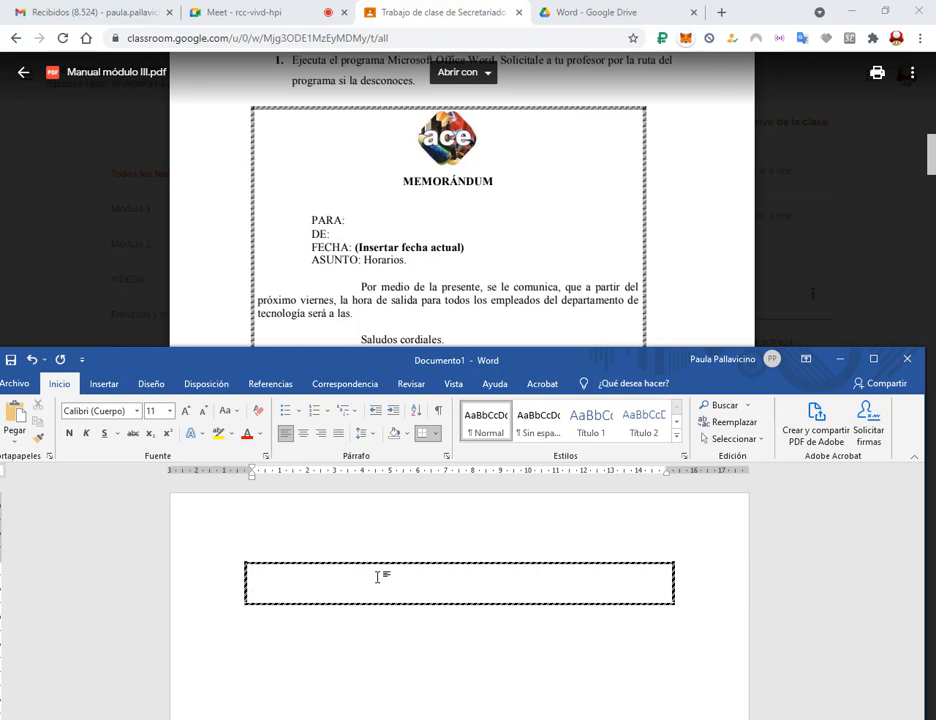
key("Return")
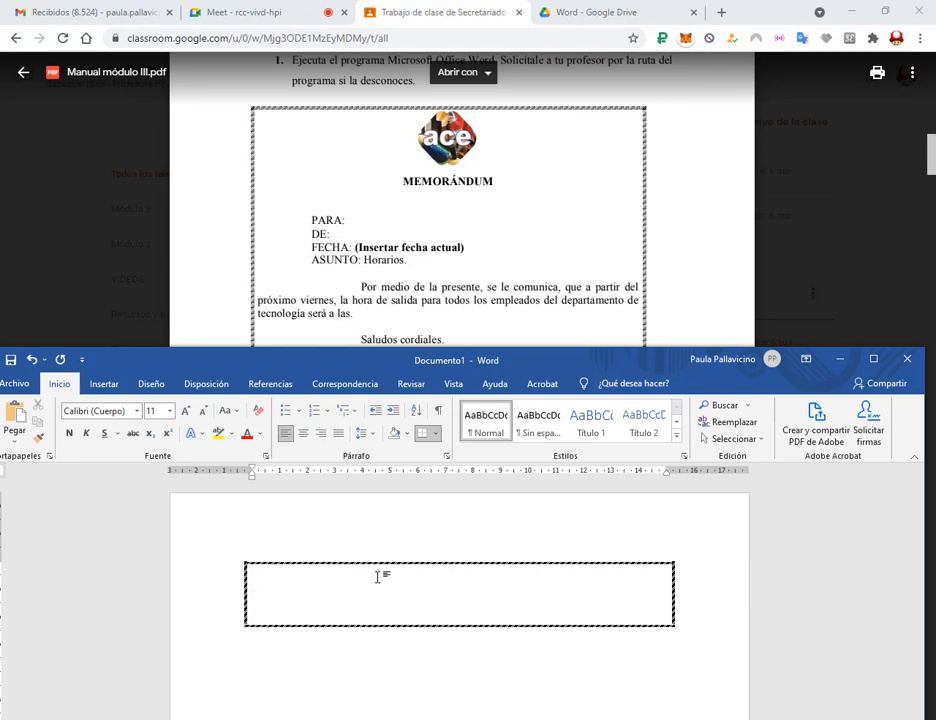
type("MEMORÁNDM")
key("Return")
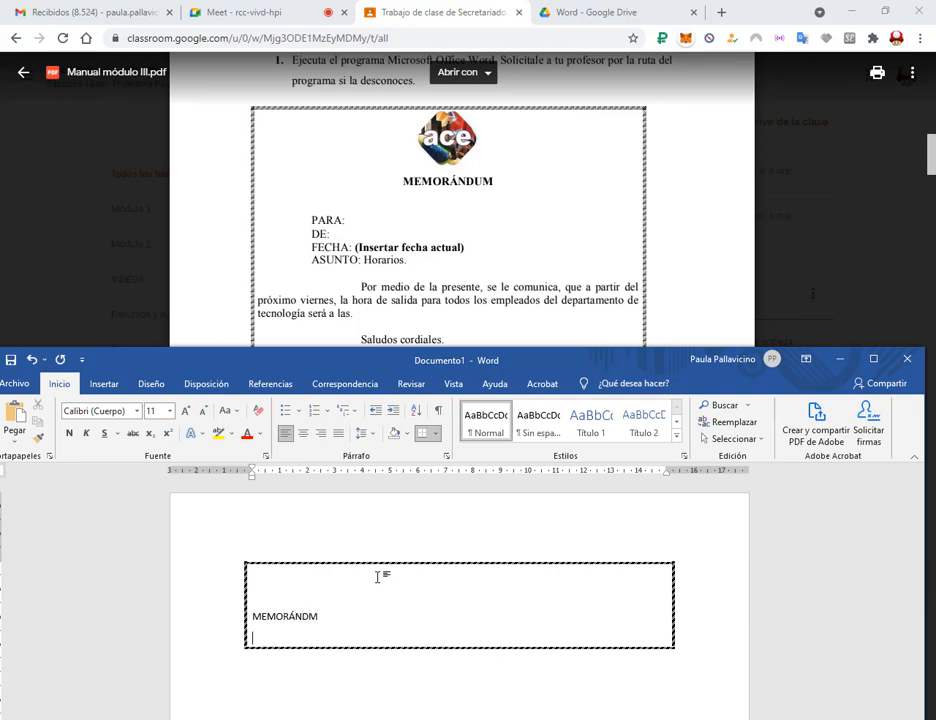
- Enter the memo header lines "PARA:", "DE:", "FECHA:" and "ASUNTO:" below the heading, each on its own line
type("PARA:")
key("Return")
type("DE:")
type("CHA:")
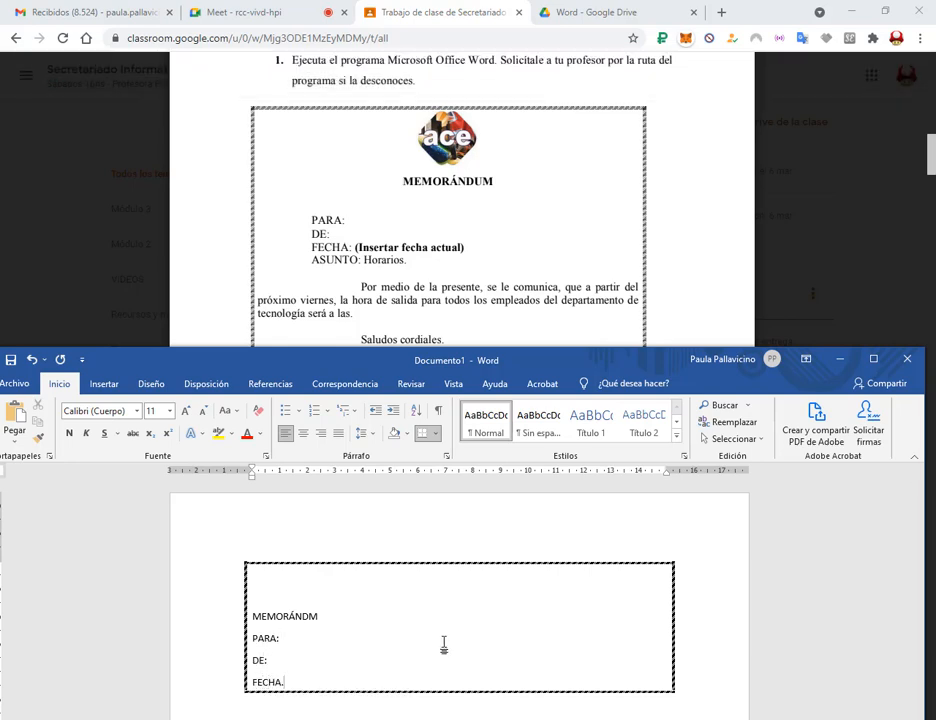
key("Return")
type("ASUNTO:")
key("Return")
- Enter the sample memo's body paragraph below "ASUNTO:", from "Por medio de la presente" through "departamento de tecnología será a las."
type("P")
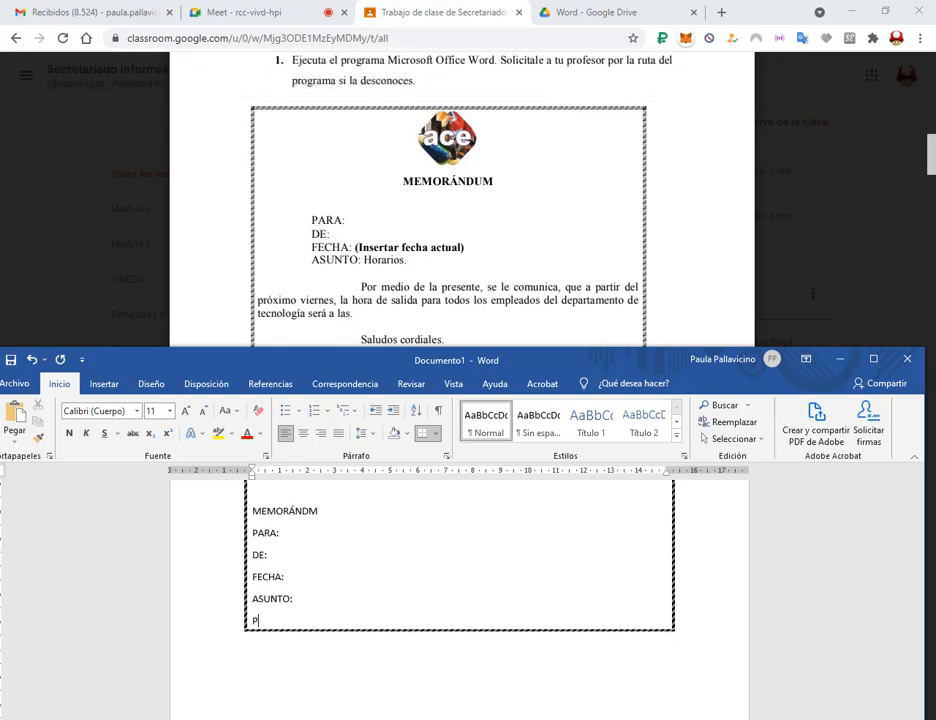
type("or medio de la presente, se le comunica, que a partir")
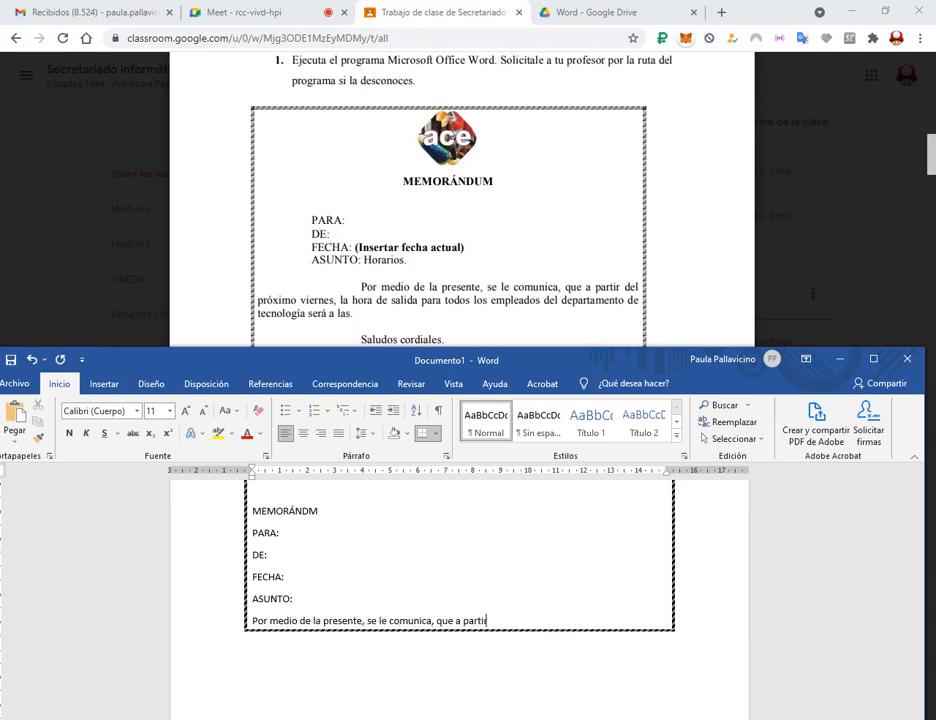
type(" del próximo viernes, la hora del sali")
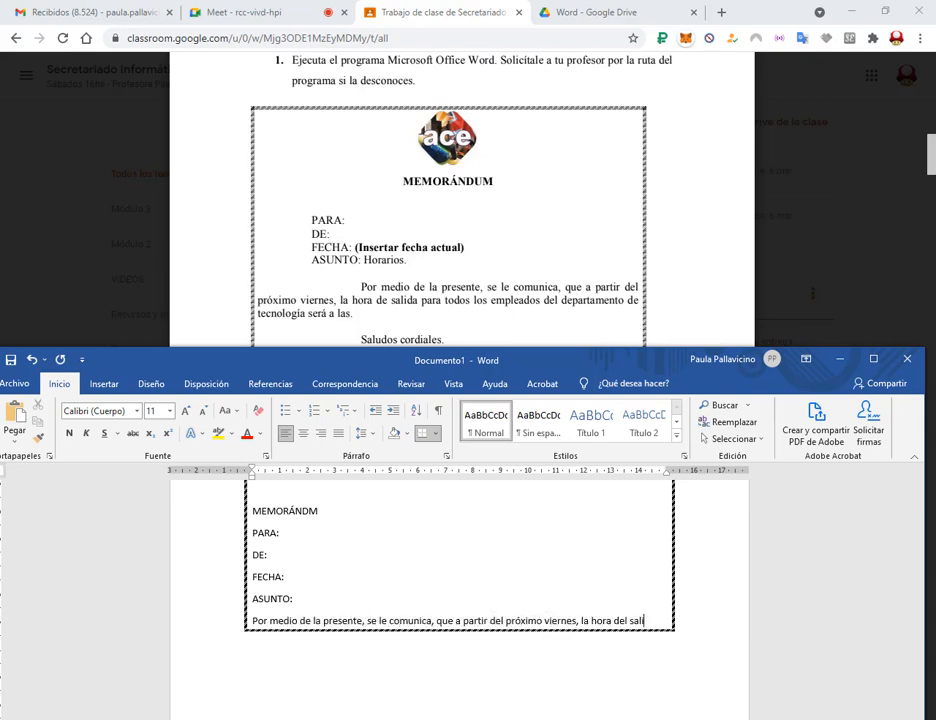
type("da para todos los empleados del departamento de te")
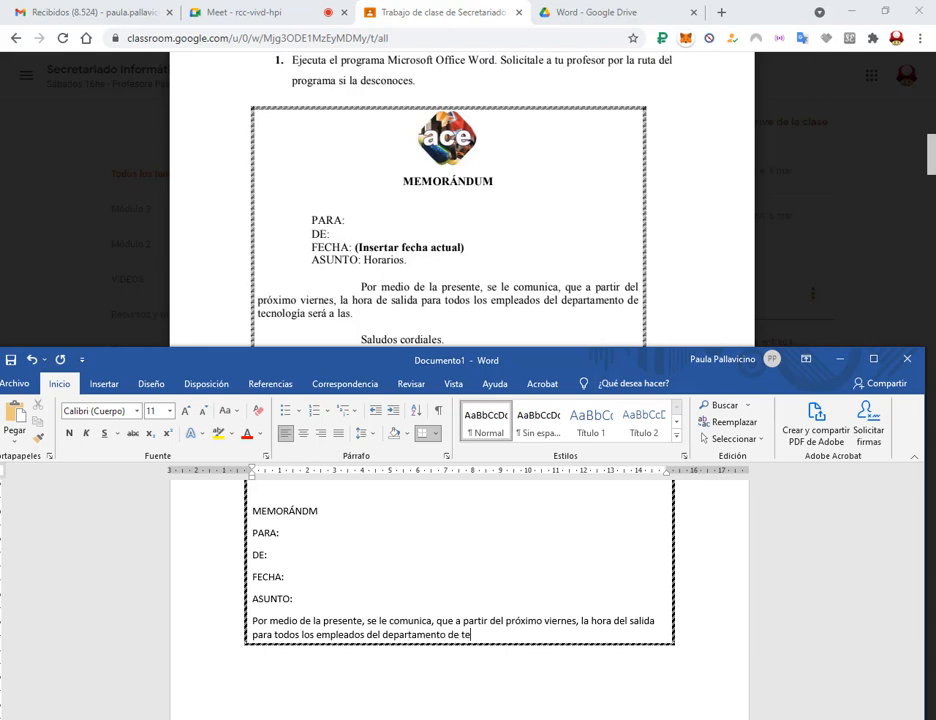
type("cnología será a las. Saludos c")
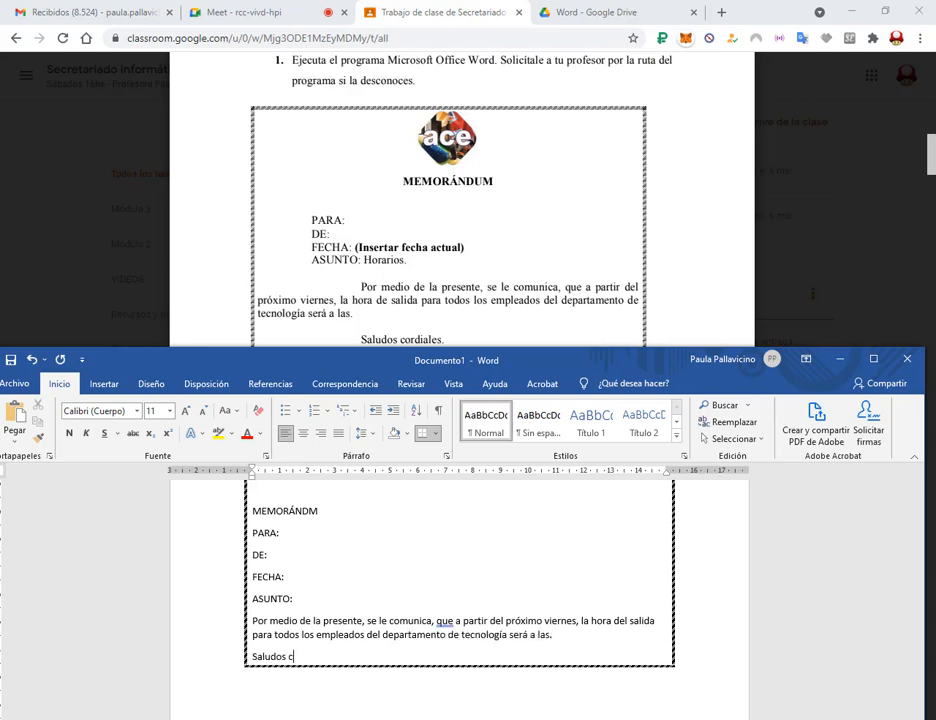
- Complete the closing line "Saludos cordiales." and add "Vo. Bo." on its own line below it
type("ordiales.")
key("Return")
scroll(449, 300, "down", 2)
type("Vo. B")
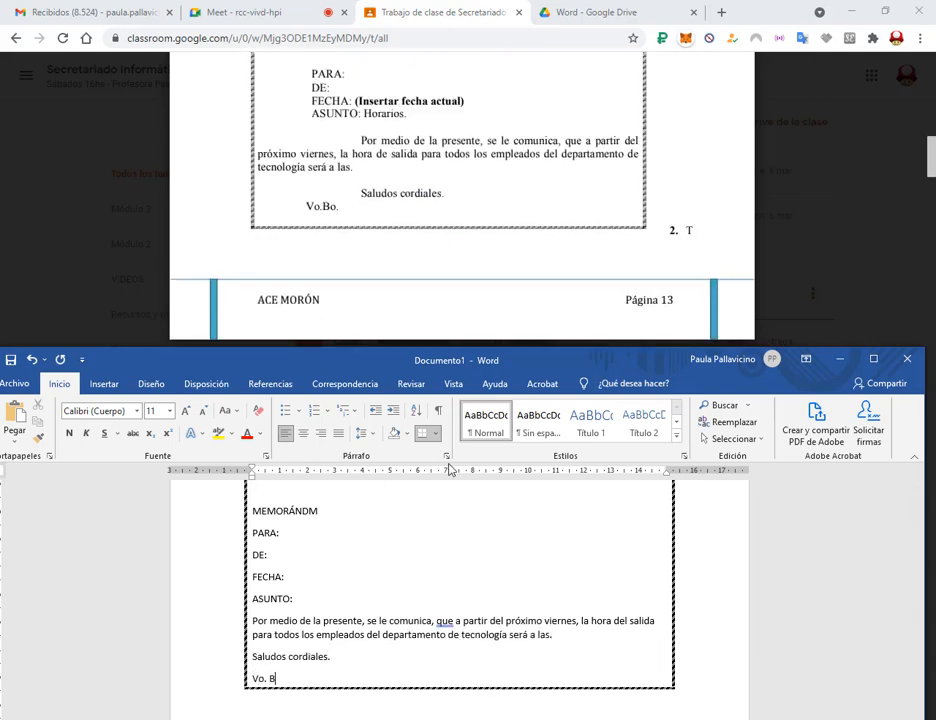
type("o.")
- Center the "MEMORÁNDM" heading inside the bordered memo
scroll(490, 270, "up", 1)
left_click_drag(538, 361, 537, 193)
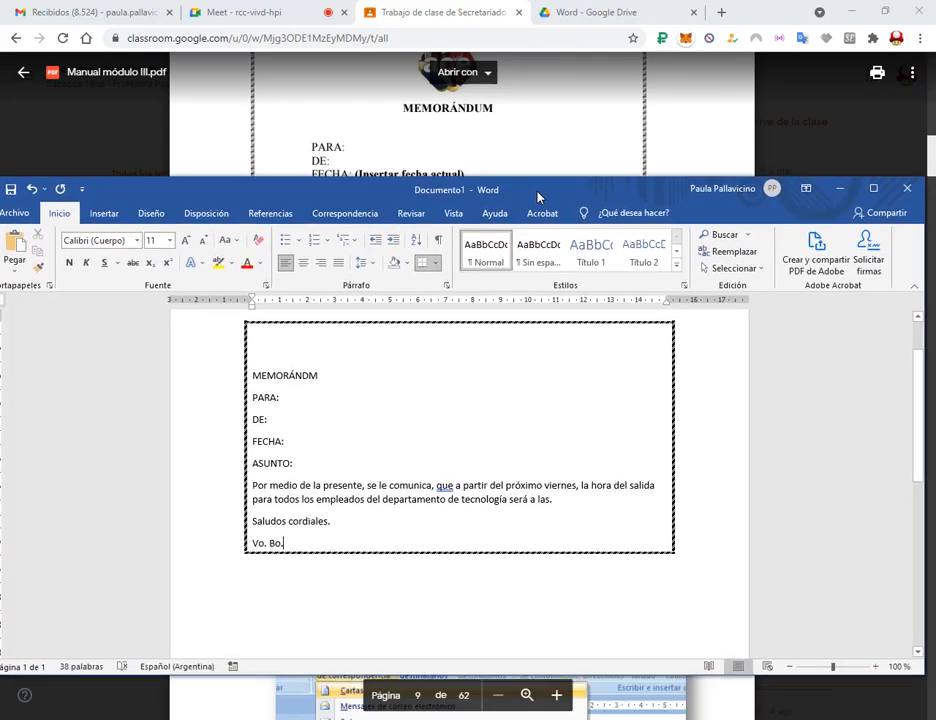
double_click(300, 376)
left_click(303, 262)
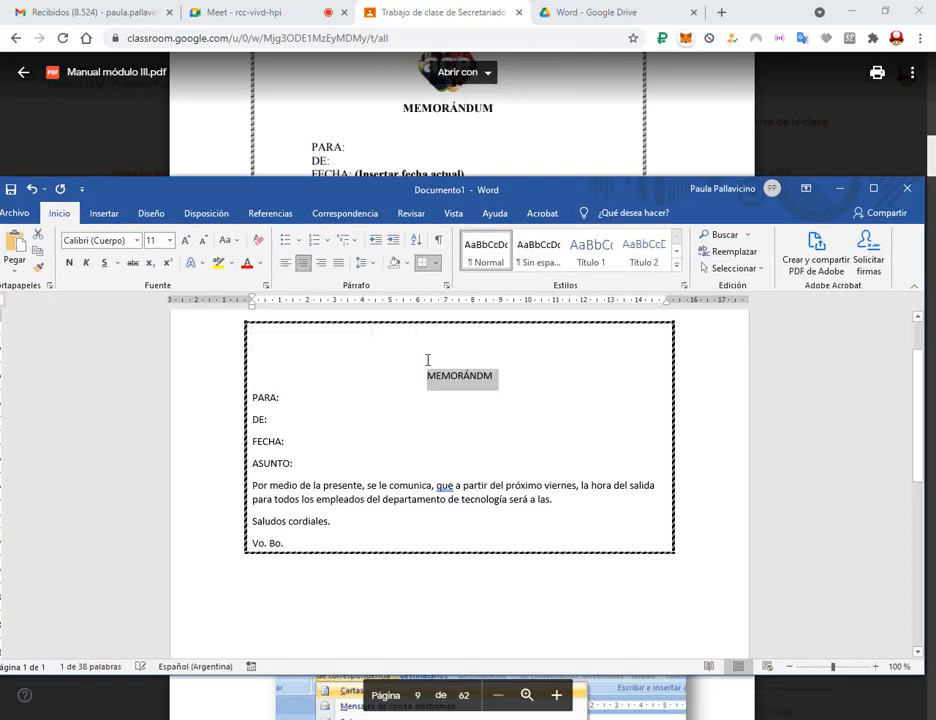
- Apply a first-line indent at the default distance to the body paragraph and the "Saludos cordiales." line
left_click_drag(518, 190, 521, 259)
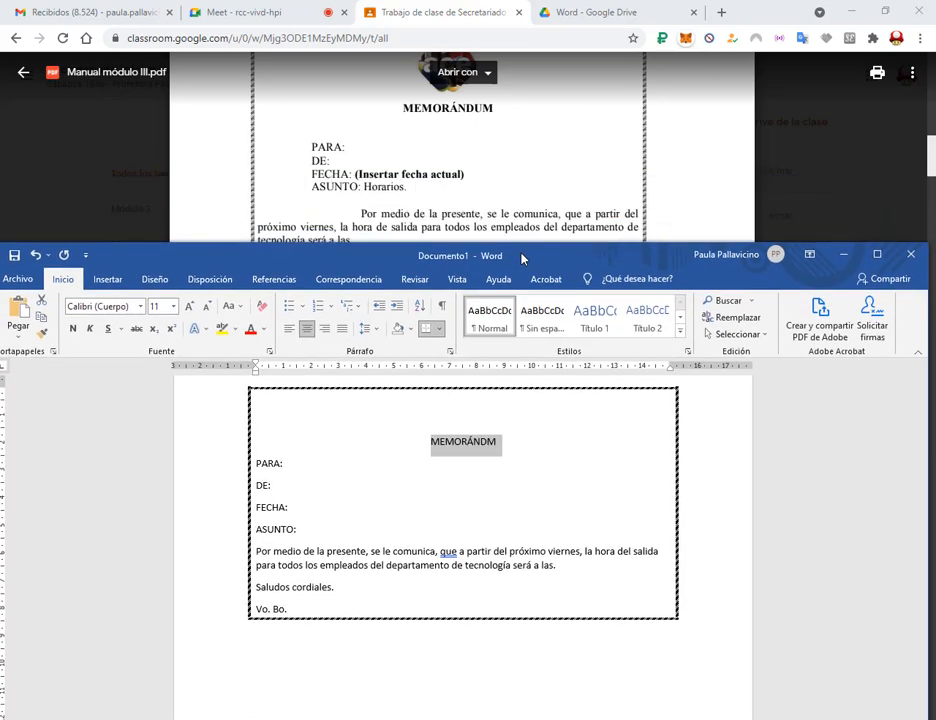
left_click_drag(258, 549, 341, 587)
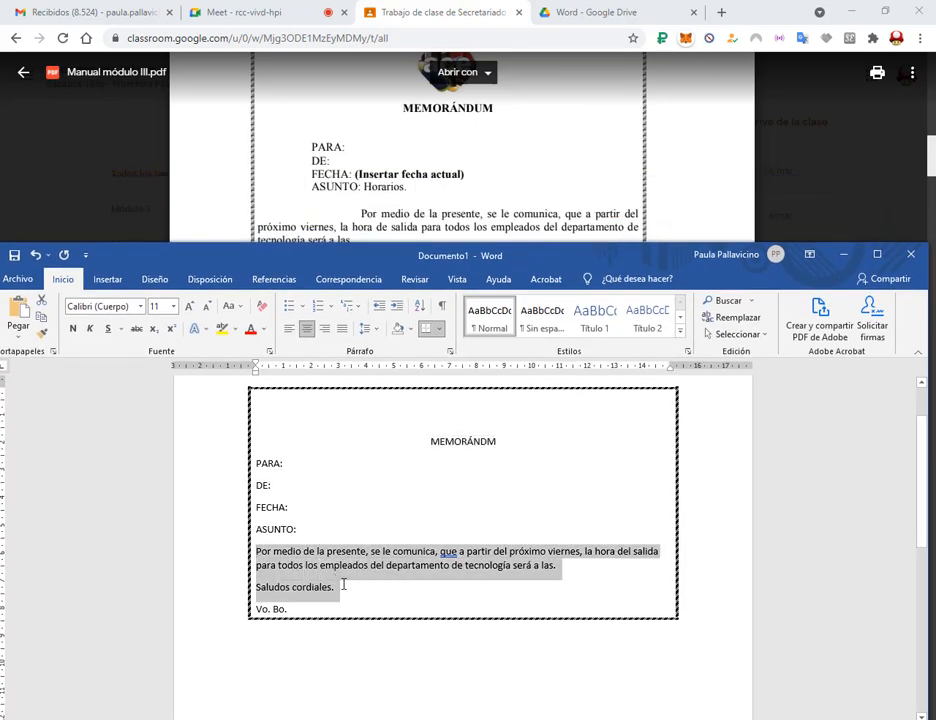
scroll(509, 160, "down", 4)
scroll(506, 160, "up", 2)
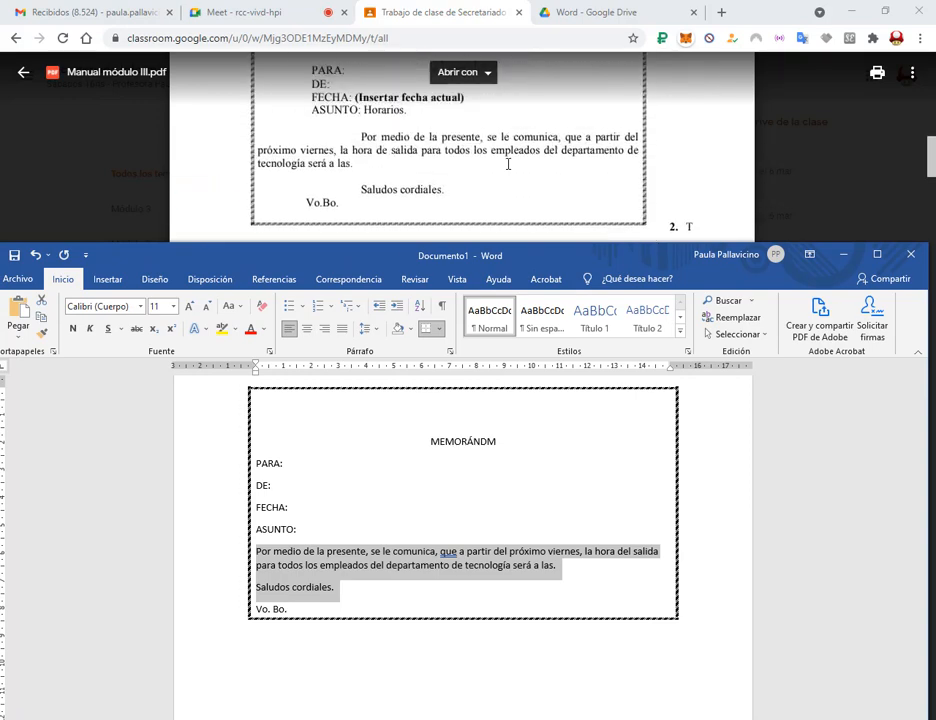
left_click(330, 599)
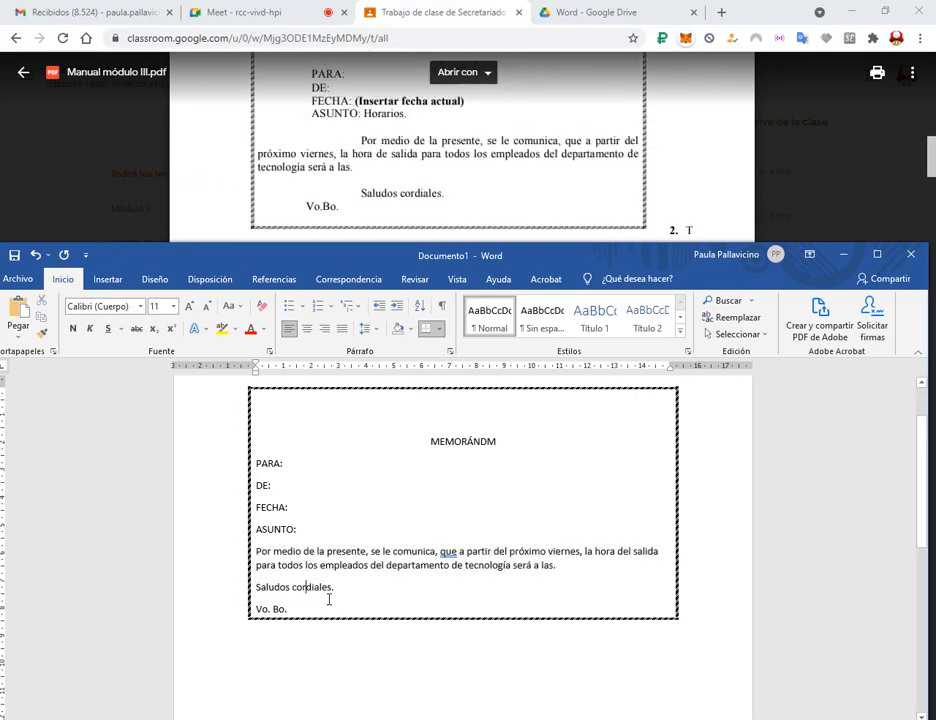
left_click_drag(330, 585, 256, 549)
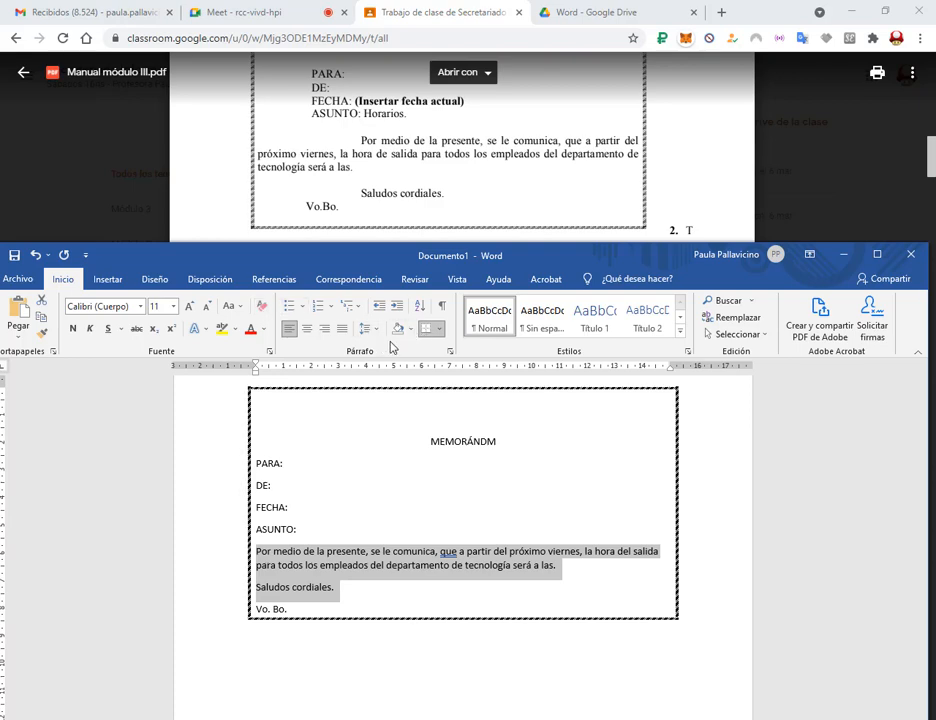
left_click(451, 355)
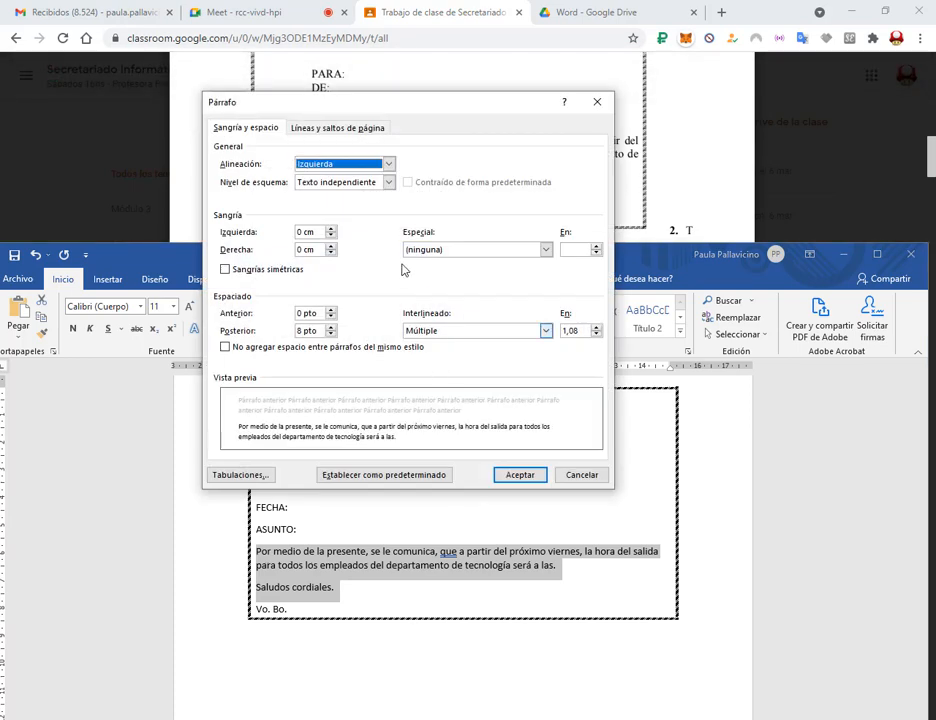
left_click(428, 249)
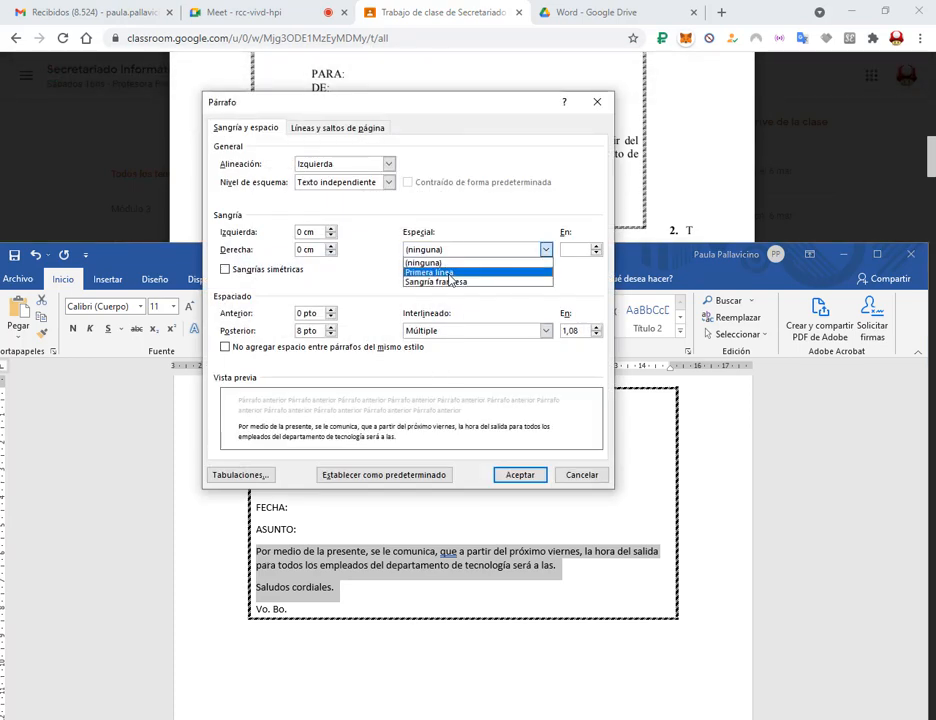
left_click(450, 272)
left_click(519, 475)
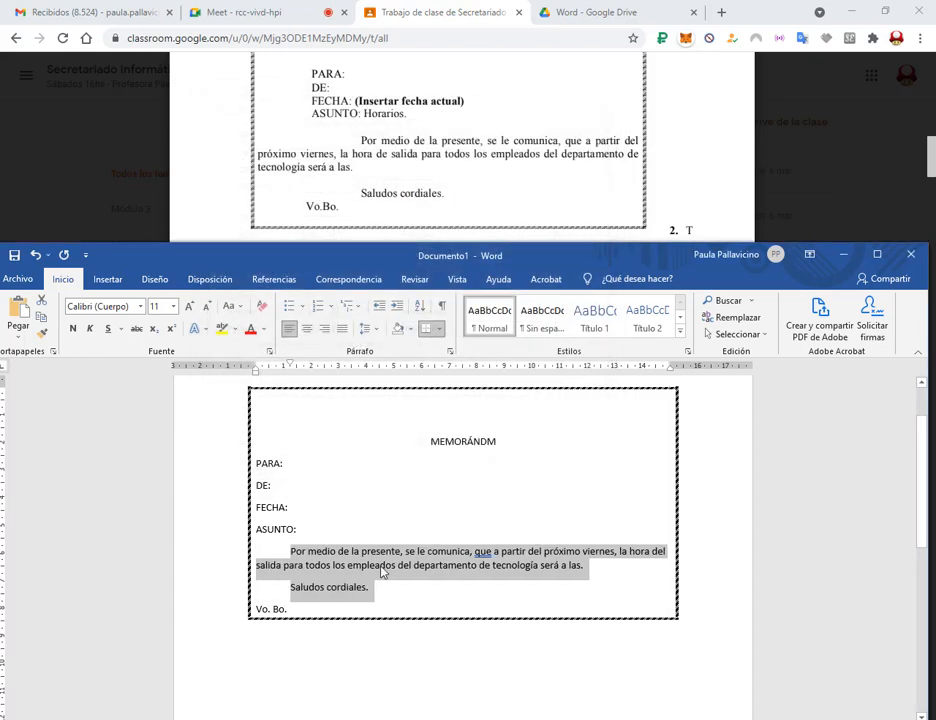
- Try a 1 cm left indent on the PARA, DE, FECHA and ASUNTO lines, and undo it
left_click(281, 463)
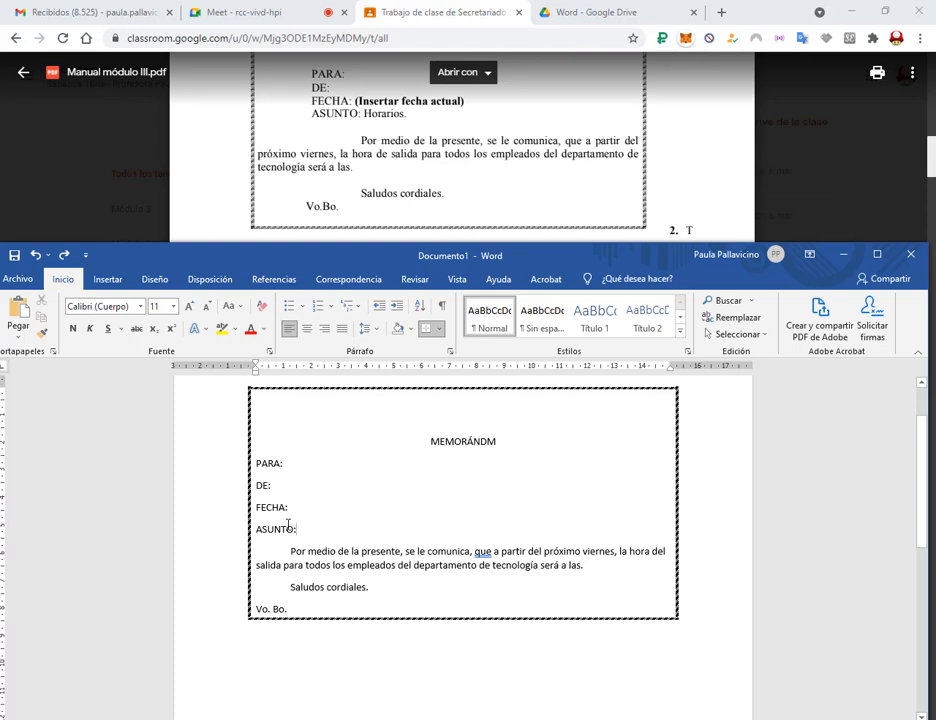
left_click_drag(288, 524, 257, 460)
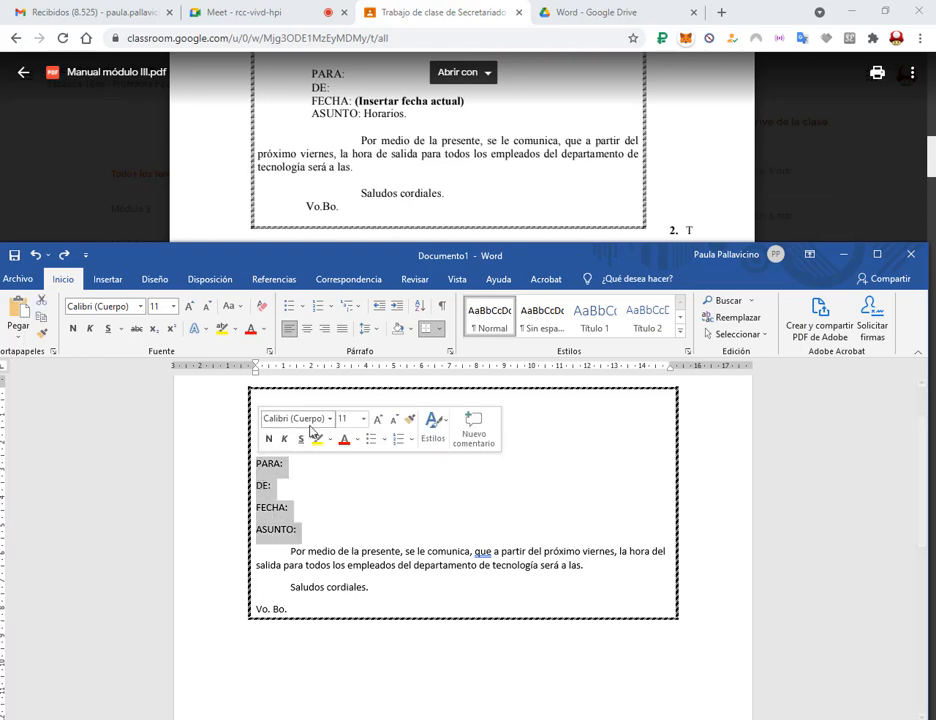
left_click(450, 351)
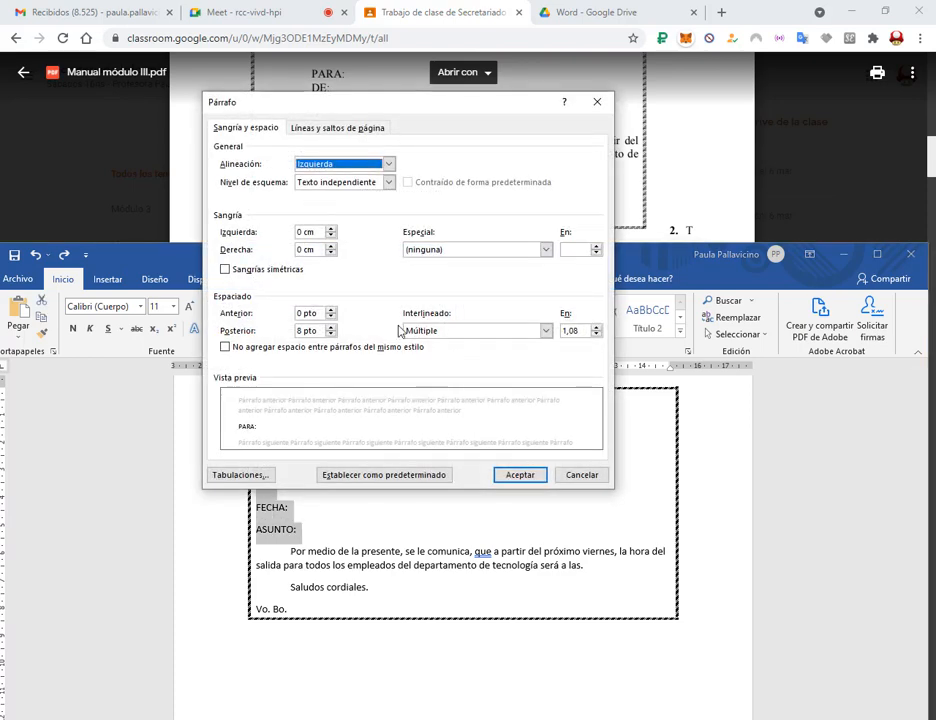
left_click(297, 231)
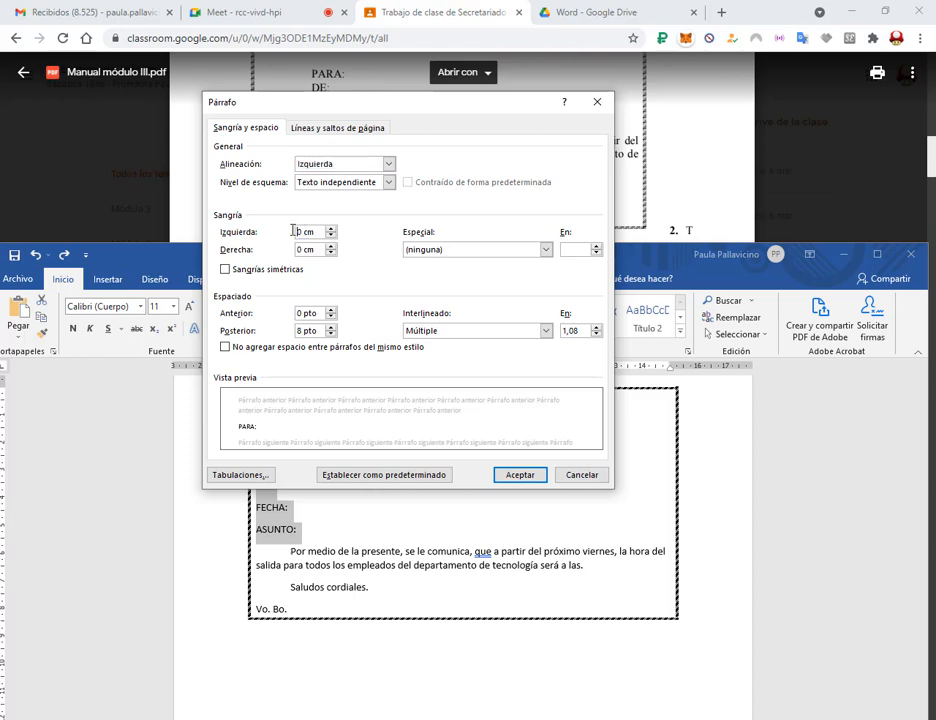
type("1")
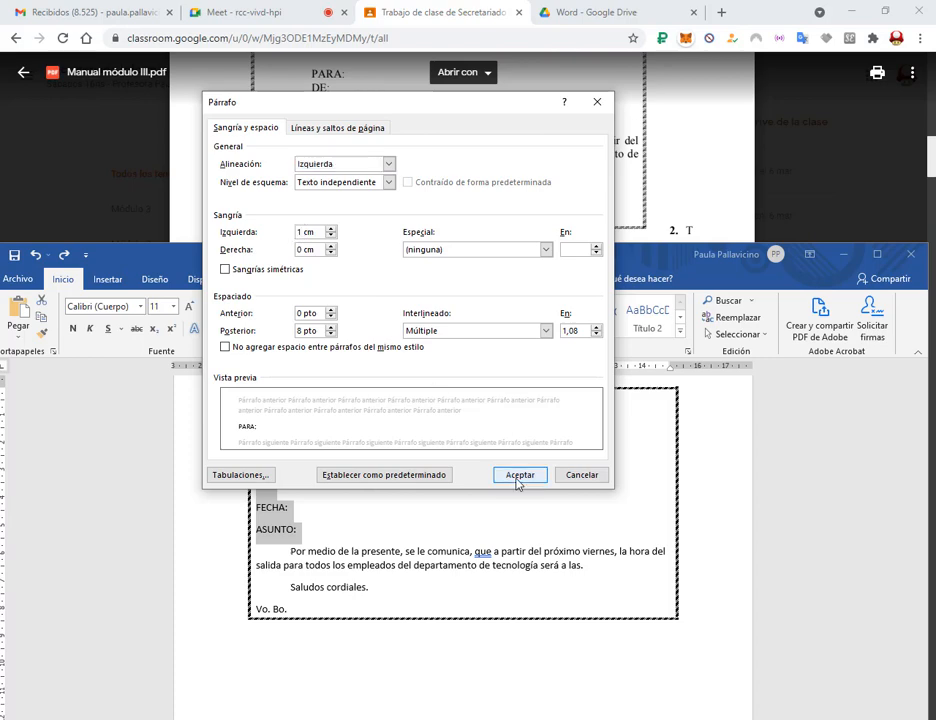
left_click(518, 475)
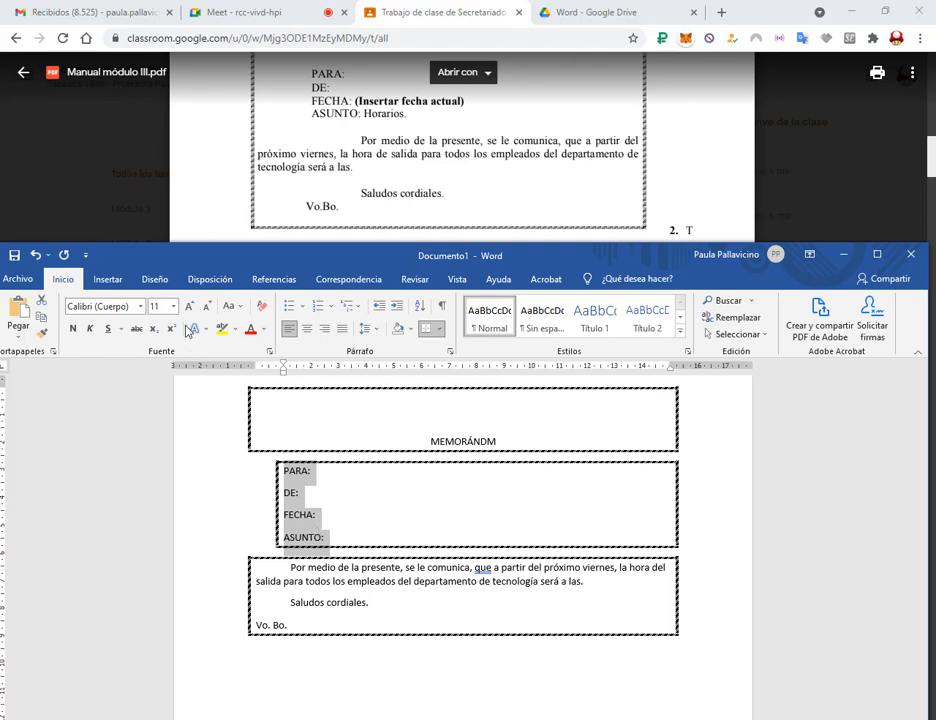
left_click(35, 255)
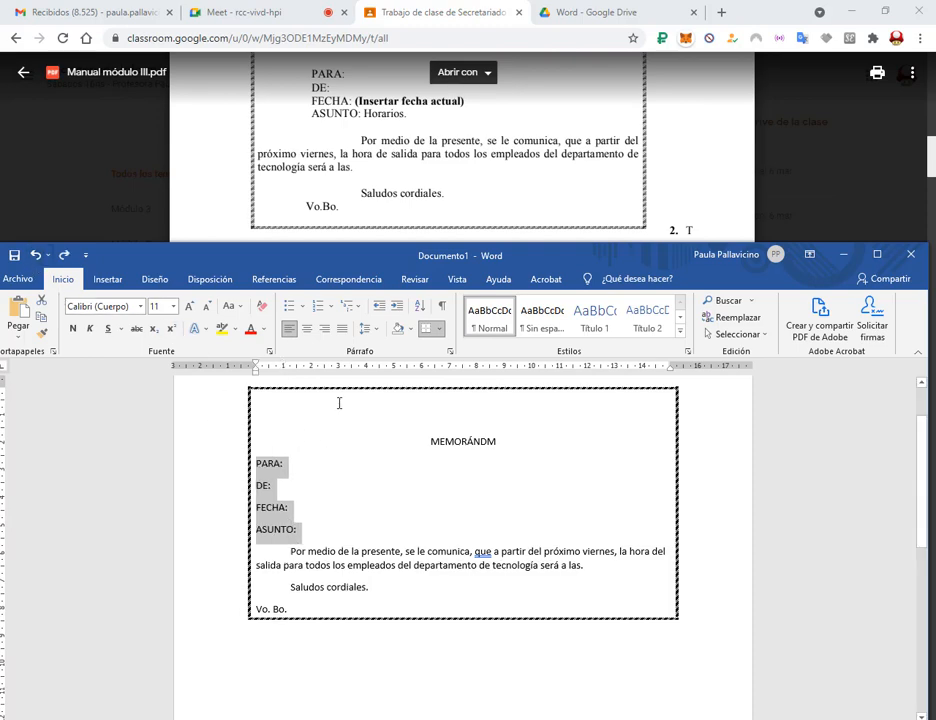
- Give the PARA, DE, FECHA and ASUNTO lines a first-line indent of 1 cm
left_click(449, 352)
left_click(459, 250)
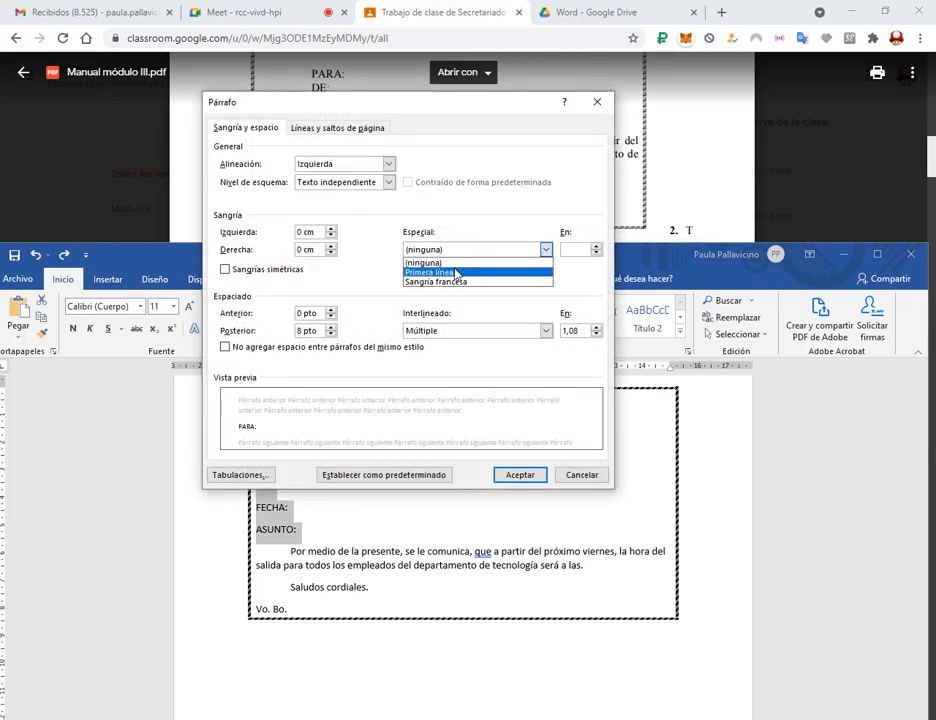
left_click(440, 271)
left_click_drag(569, 249, 590, 250)
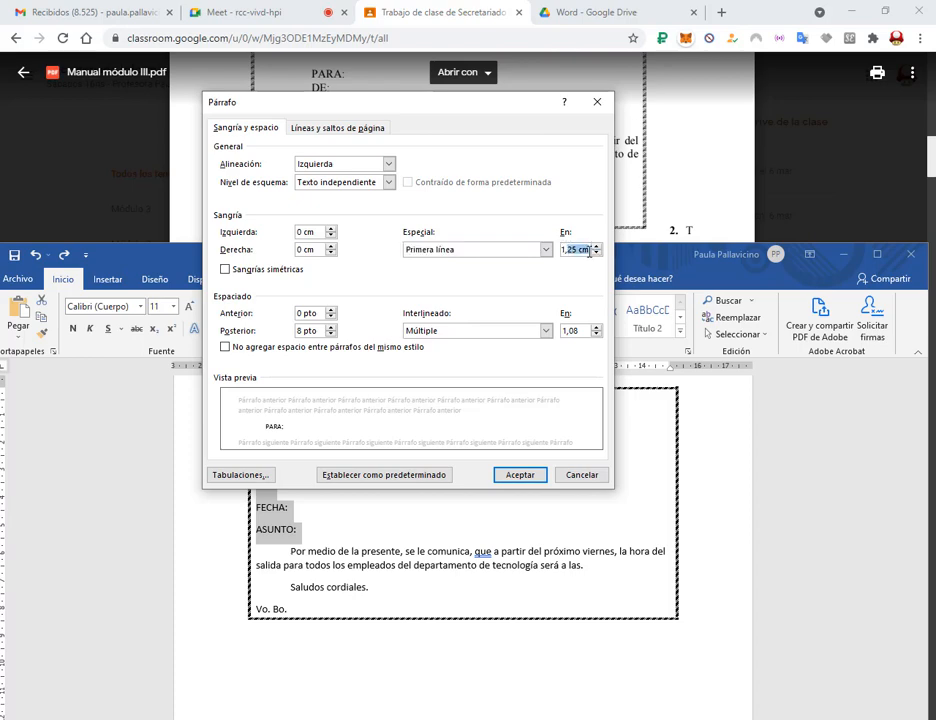
type("1")
left_click(519, 475)
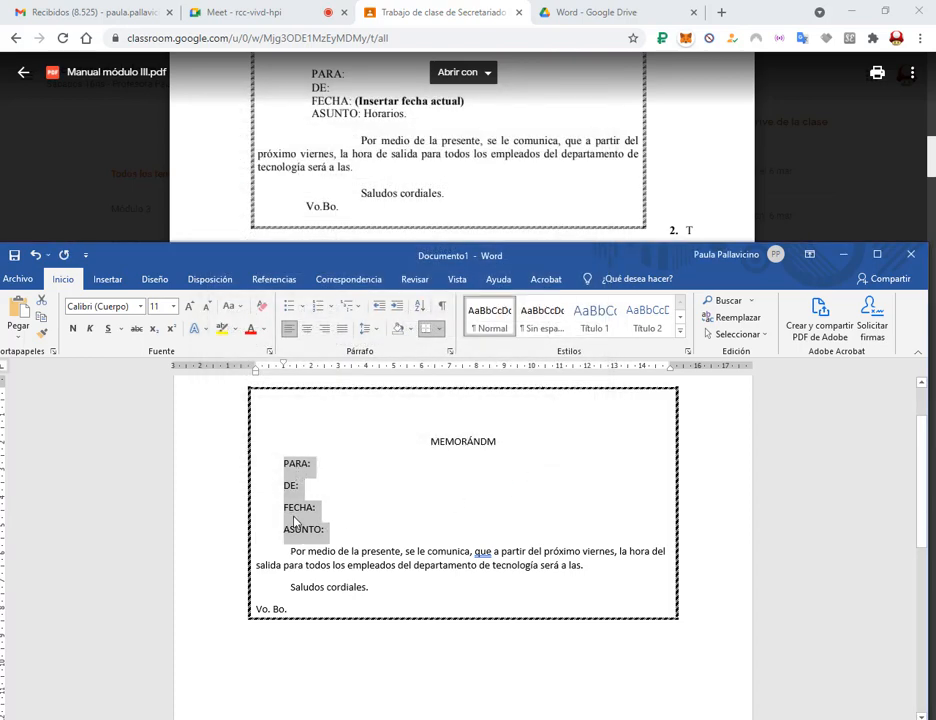
left_click(406, 548)
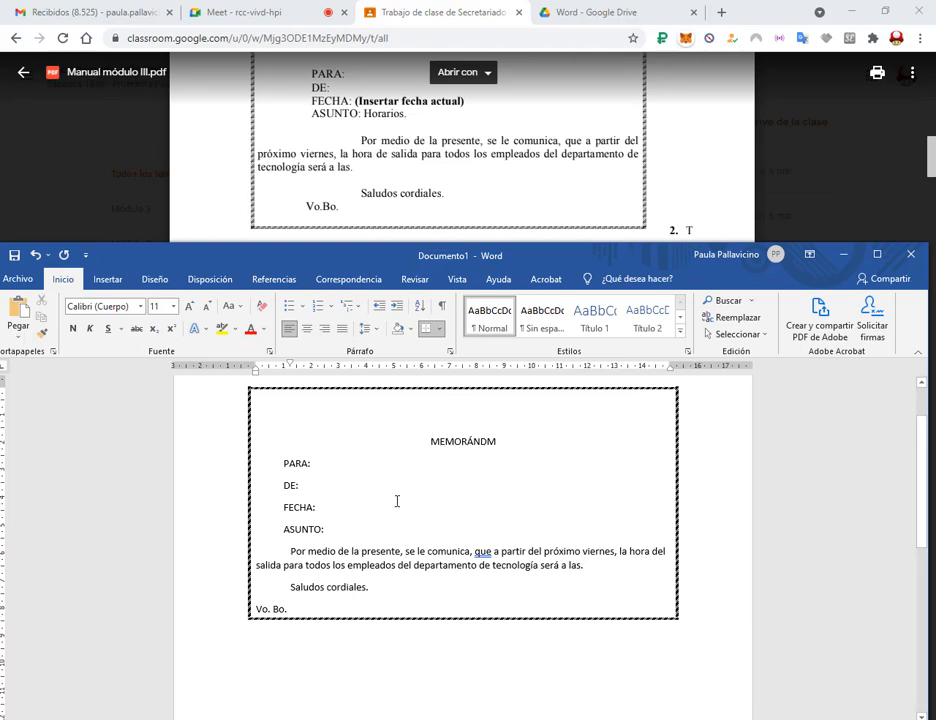
- Give the "Vo. Bo." line a first-line indent of 1 cm
left_click_drag(288, 608, 256, 609)
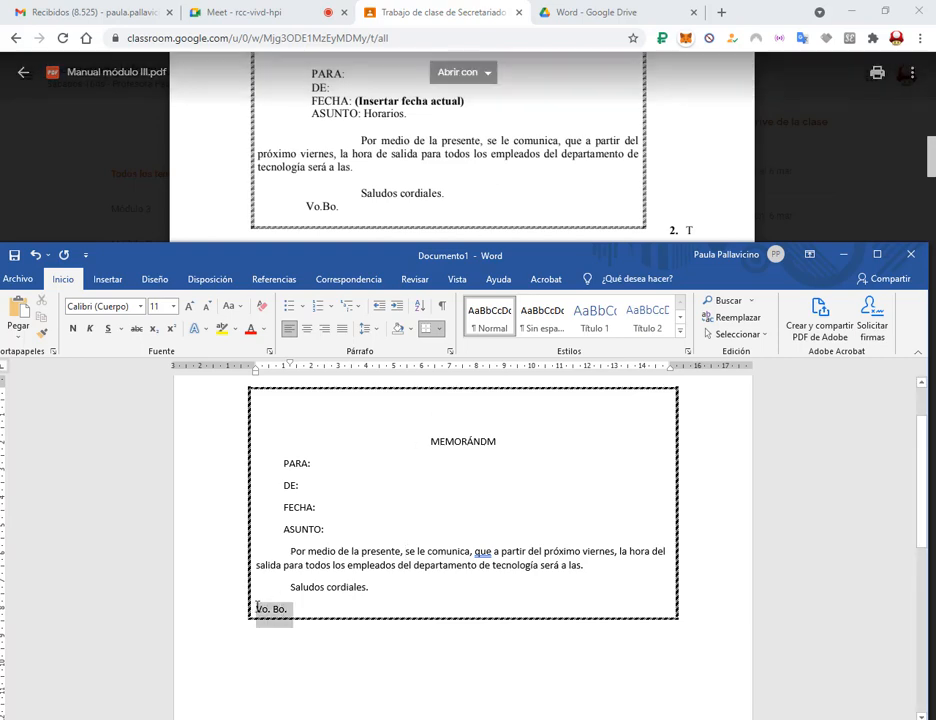
left_click(450, 351)
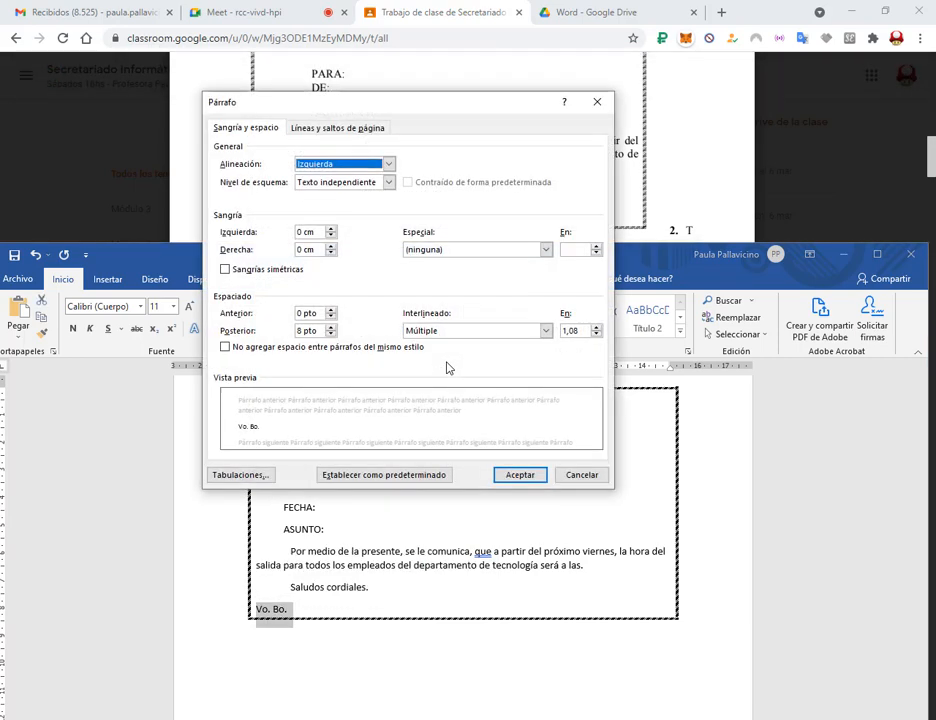
left_click(453, 249)
left_click(452, 272)
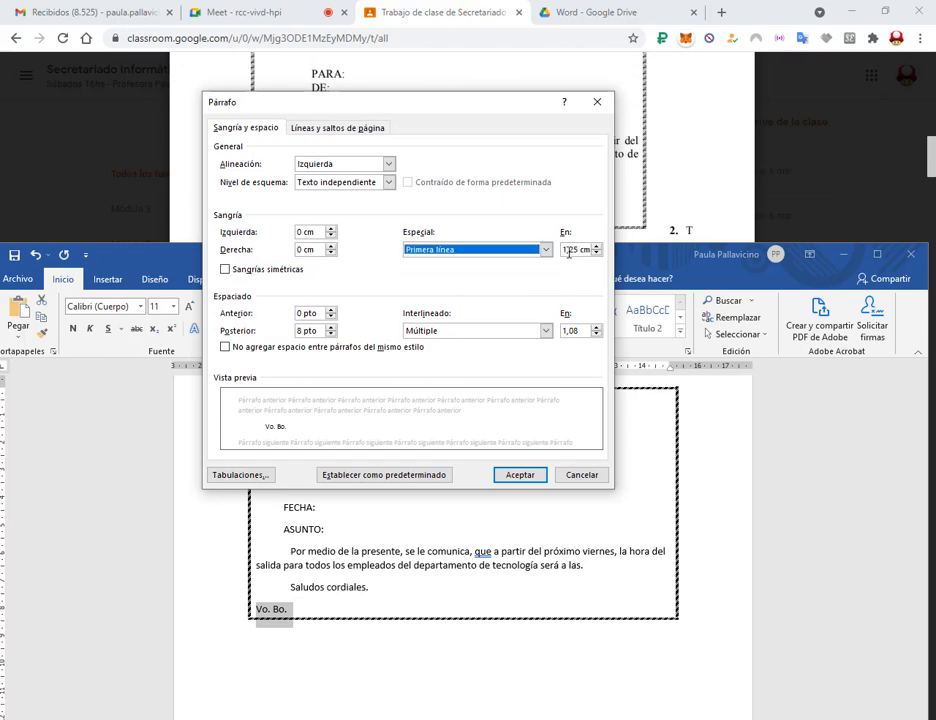
double_click(569, 250)
type("1")
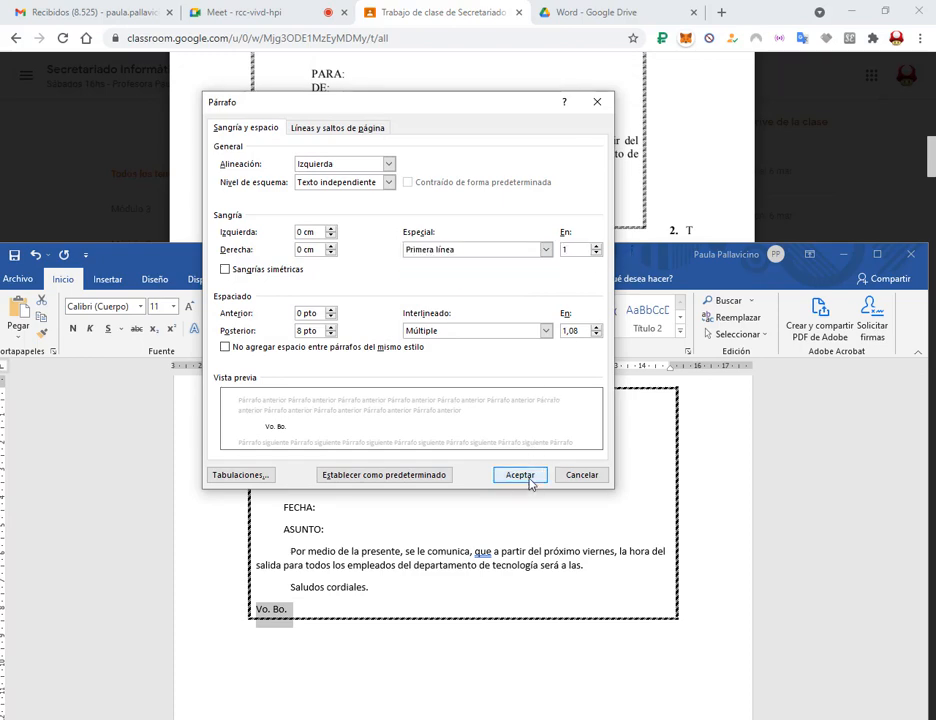
left_click(520, 474)
left_click(387, 590)
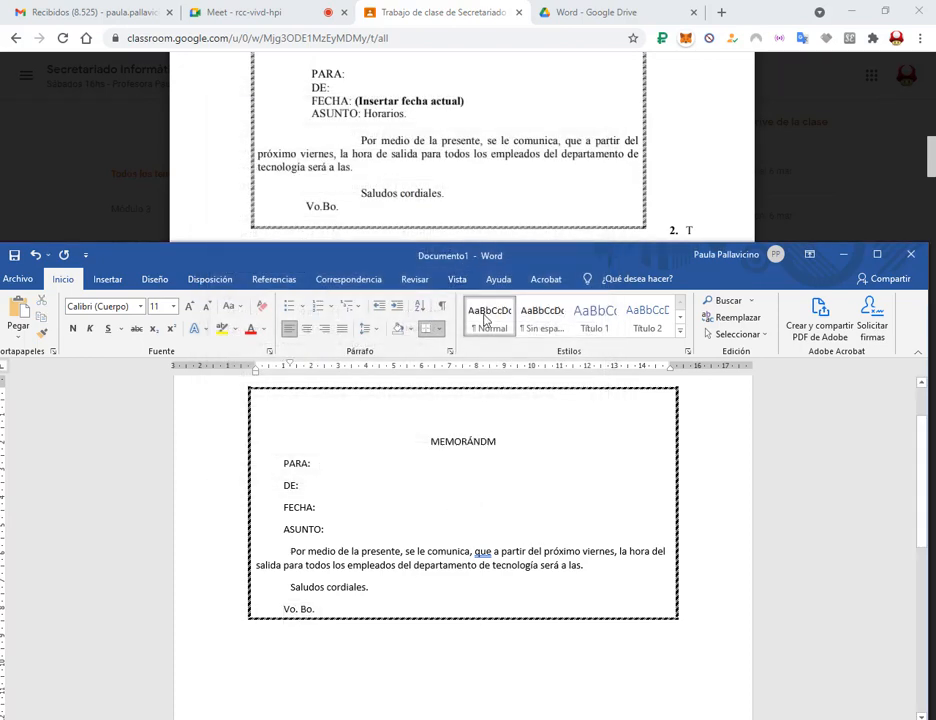
- Switch to the manual in the browser and view instruction 3 on starting the mail merge with letters
scroll(472, 160, "down", 5)
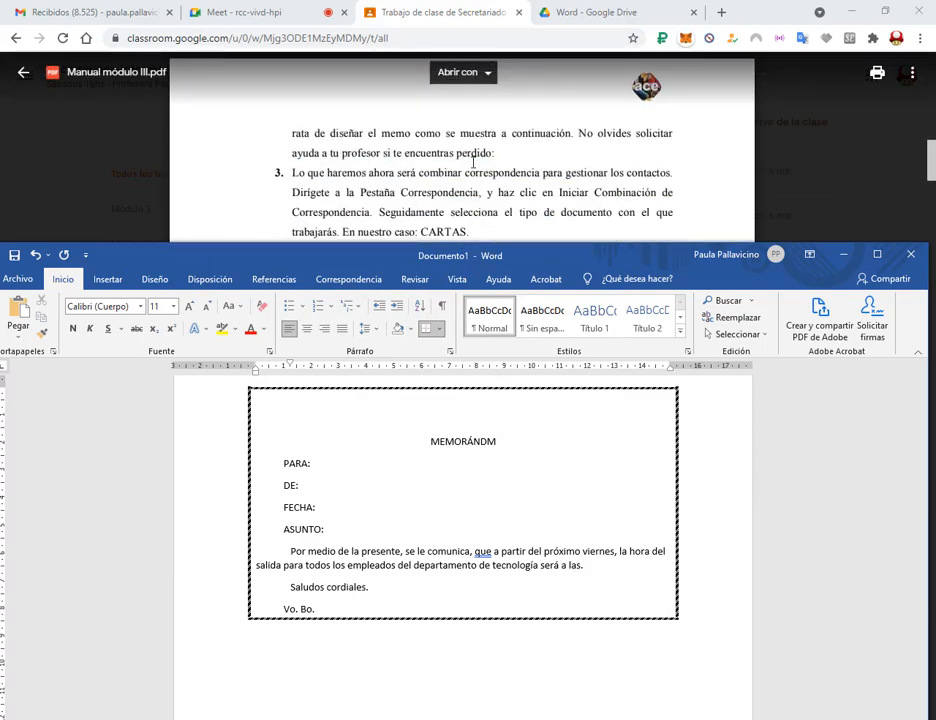
left_click_drag(533, 263, 538, 487)
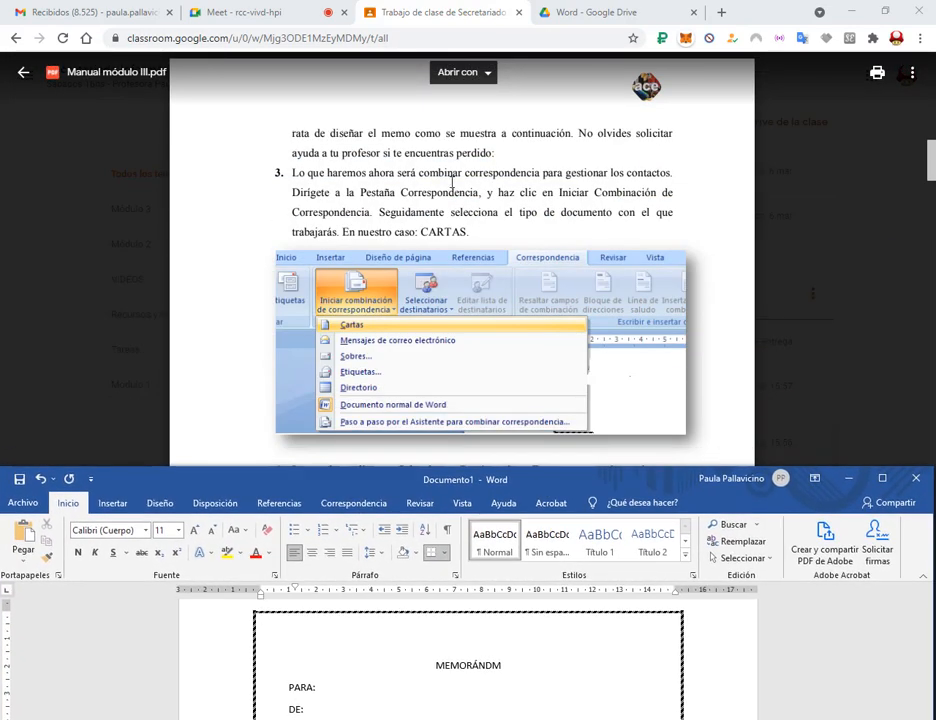
left_click(397, 262)
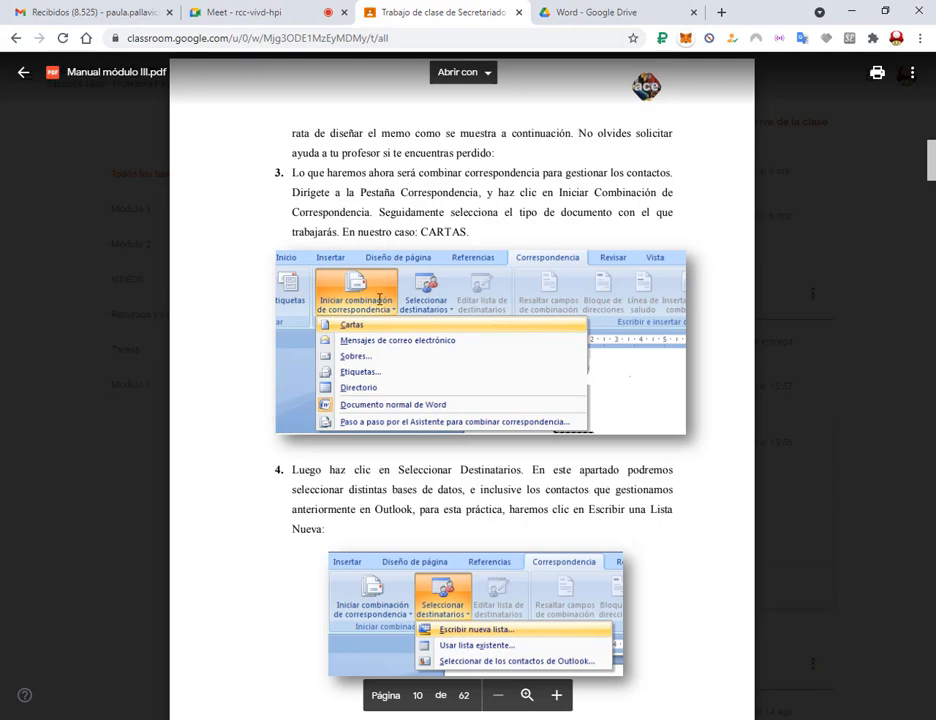
- Switch to Word, place its window below the manual's instruction 3, and start a mail merge of type Cartas
scroll(415, 320, "down", 1)
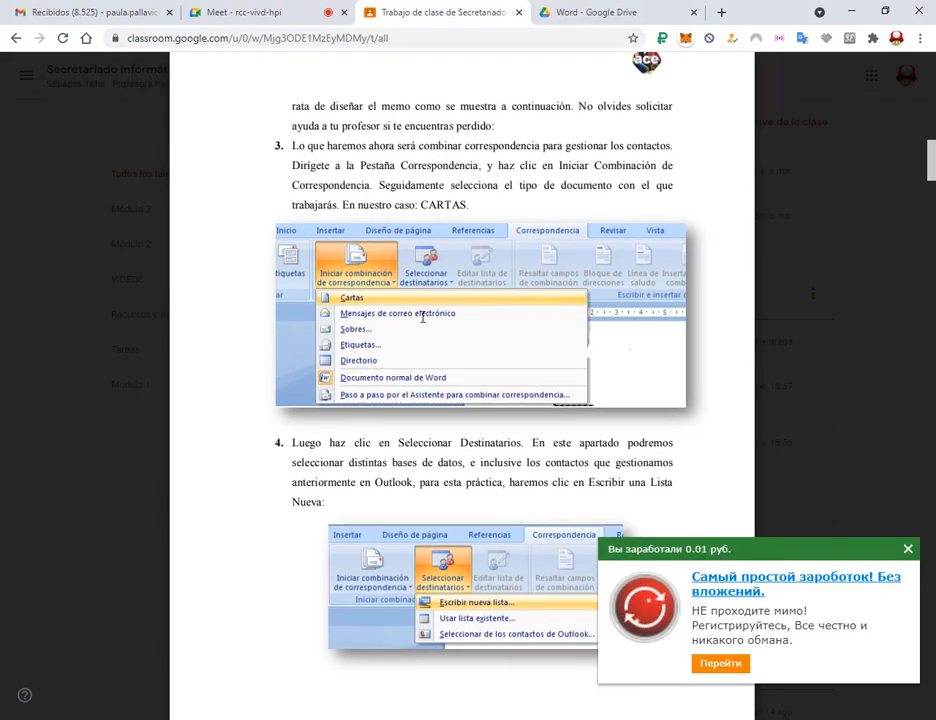
scroll(422, 316, "down", 2)
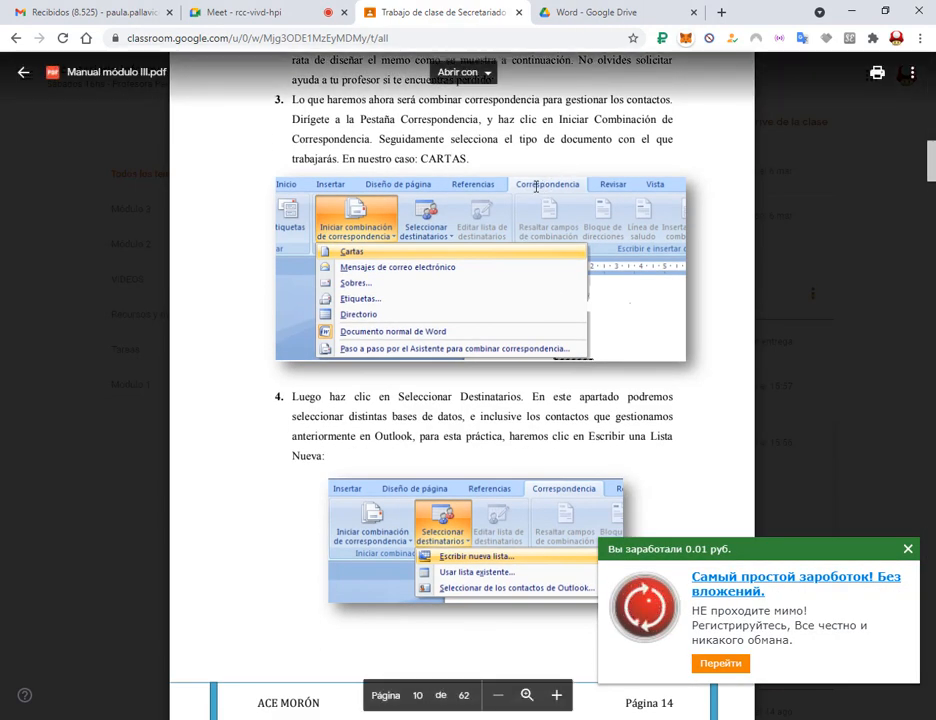
left_click(460, 718)
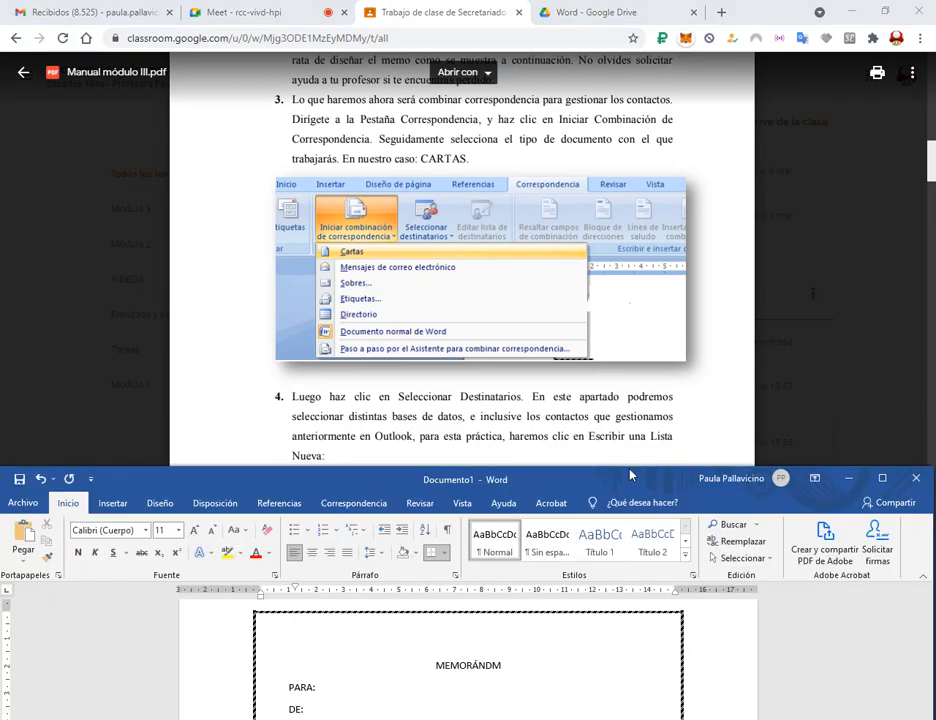
left_click_drag(630, 475, 632, 356)
left_click(362, 385)
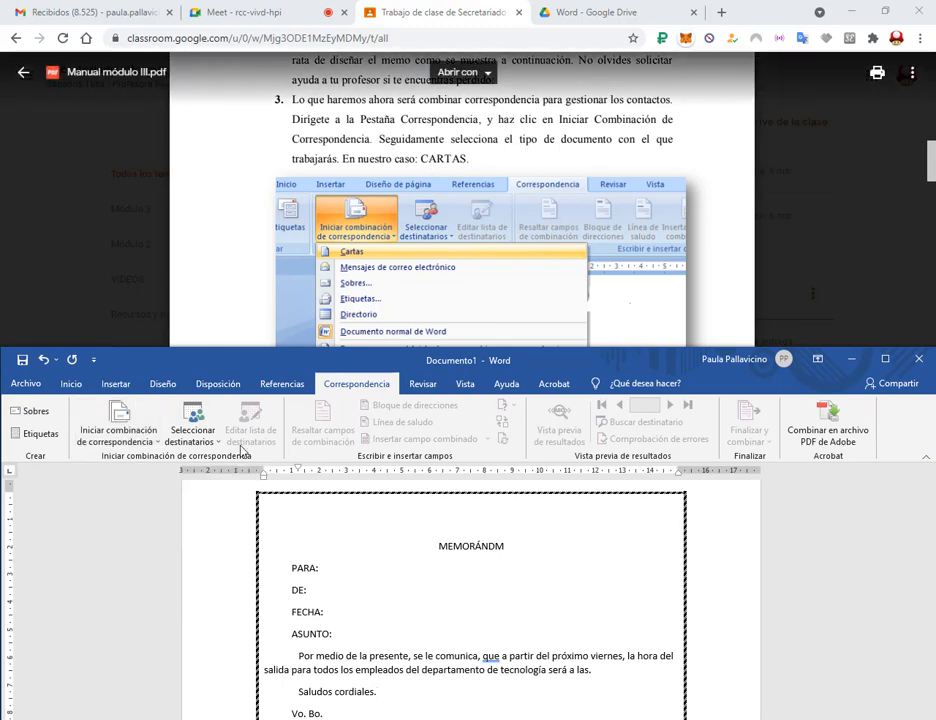
left_click(112, 432)
left_click(109, 458)
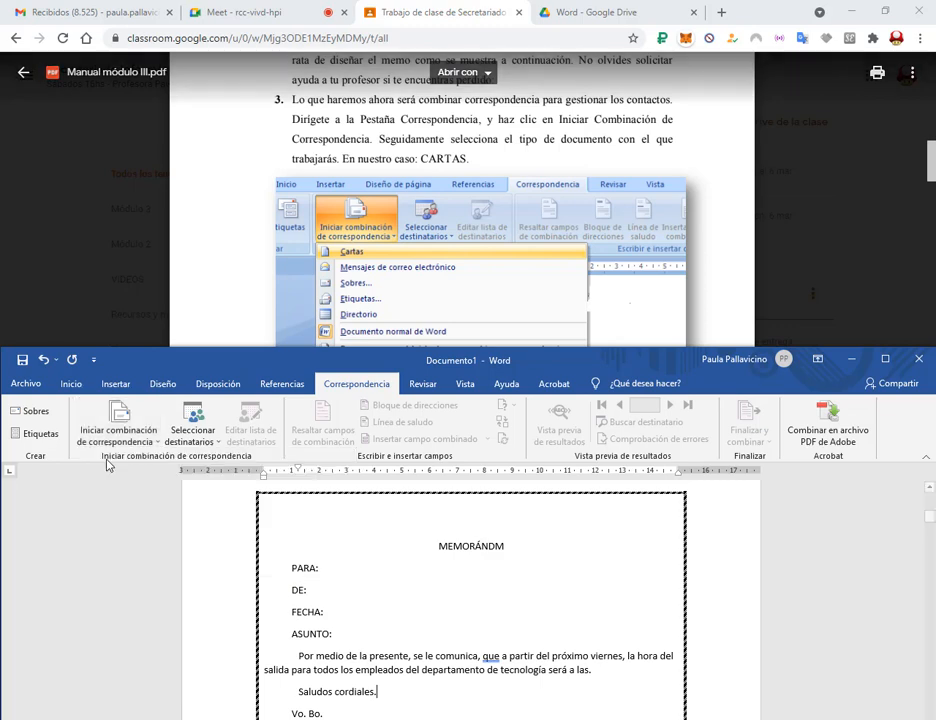
- Return to the manual in the browser and read instructions 4 to 6 on writing a new recipient list
left_click(530, 263)
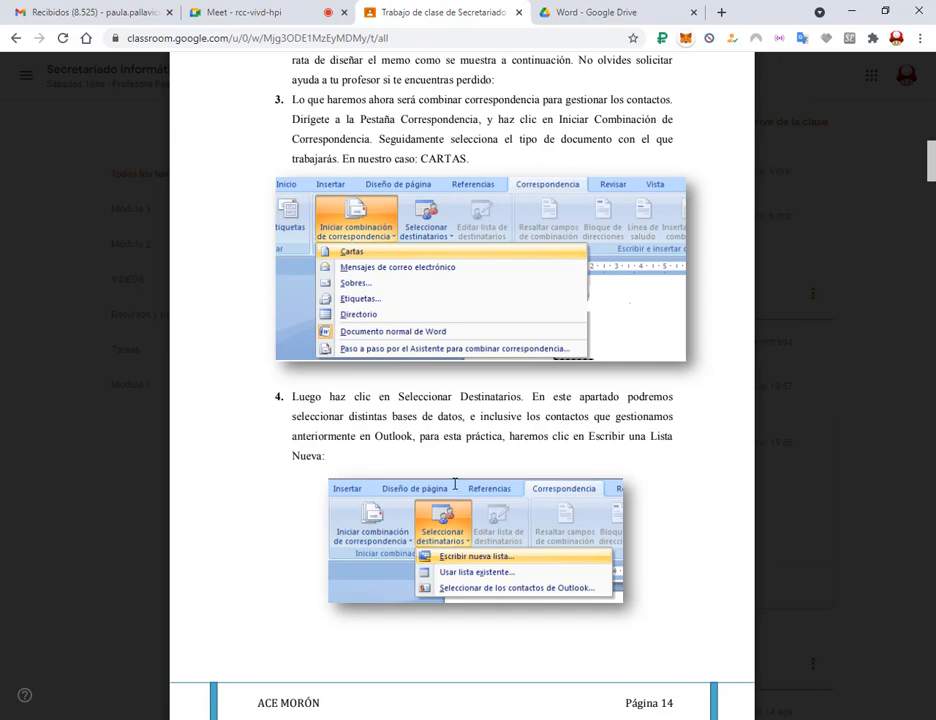
scroll(454, 509, "down", 3)
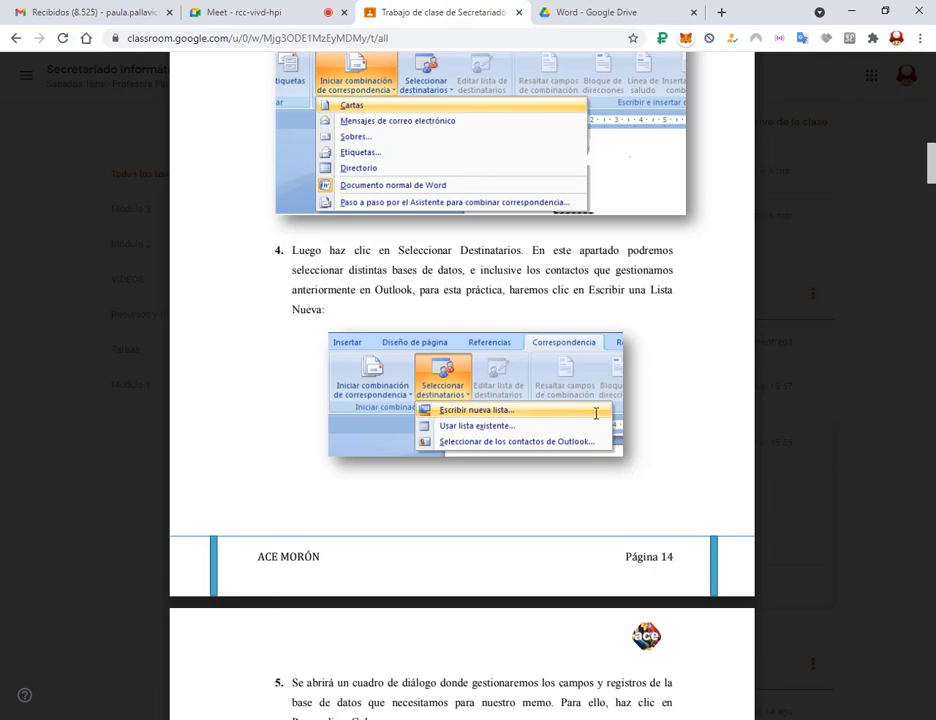
scroll(596, 413, "down", 10)
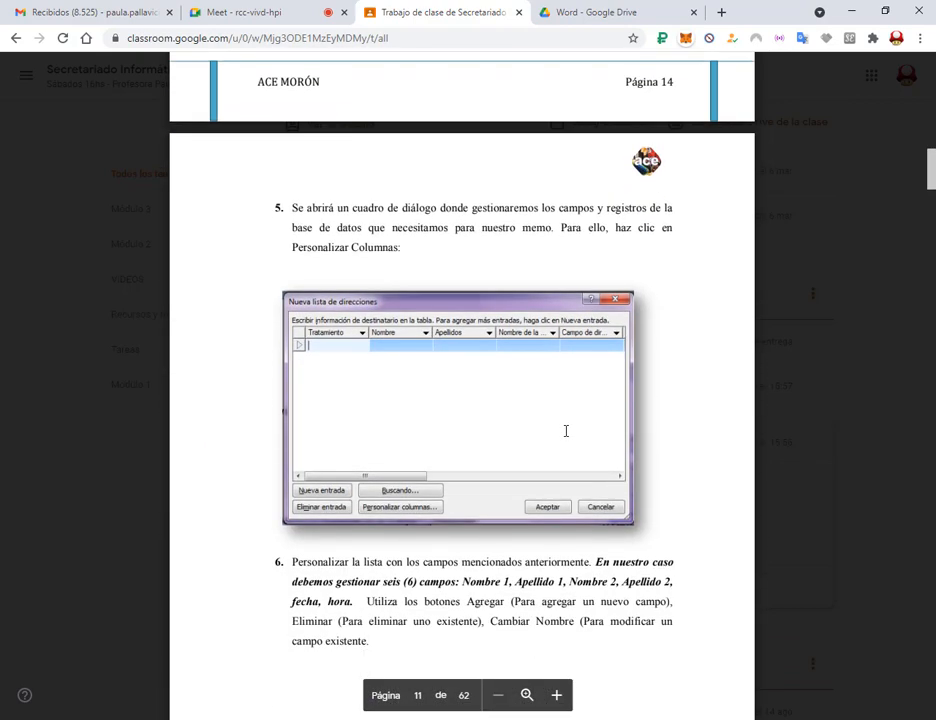
scroll(566, 431, "down", 2)
- Switch to Word, maximize its window, start writing a new recipient list and look through its default columns
left_click(468, 718)
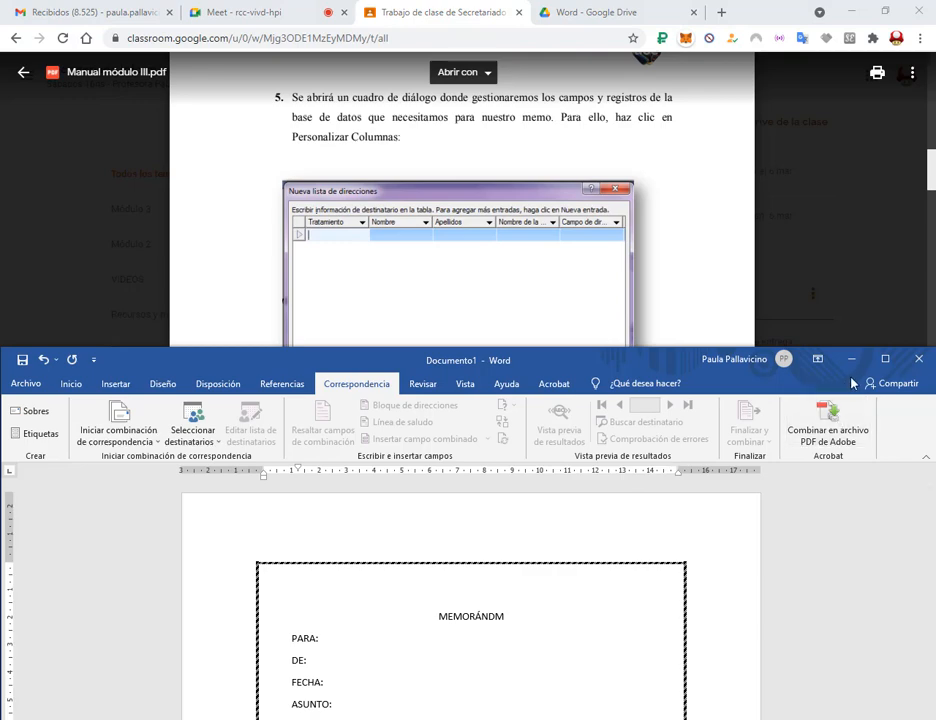
left_click(885, 358)
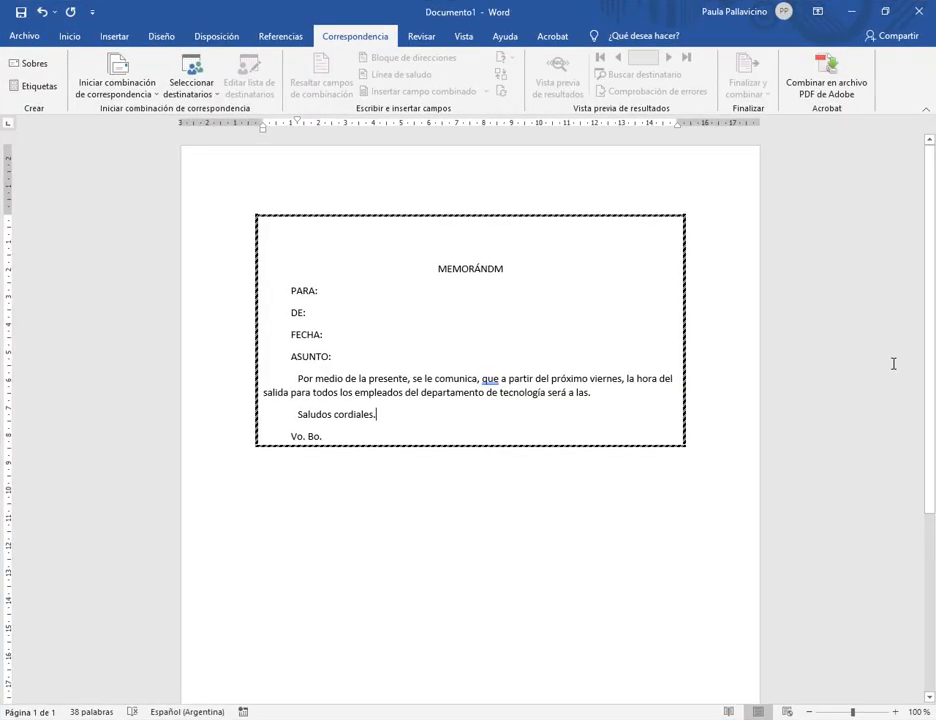
left_click(201, 96)
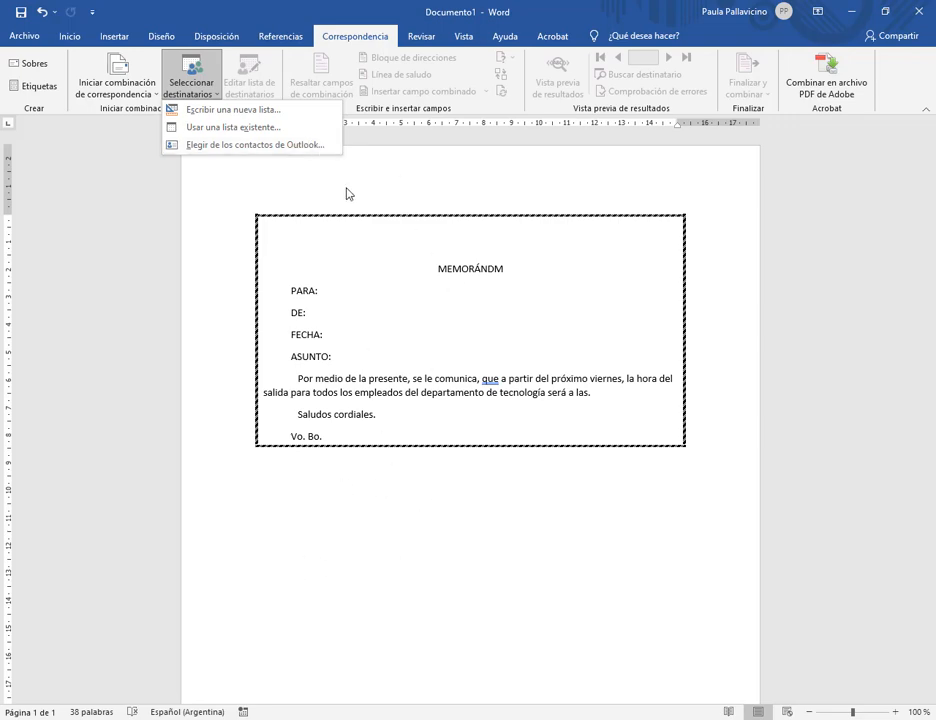
left_click(220, 110)
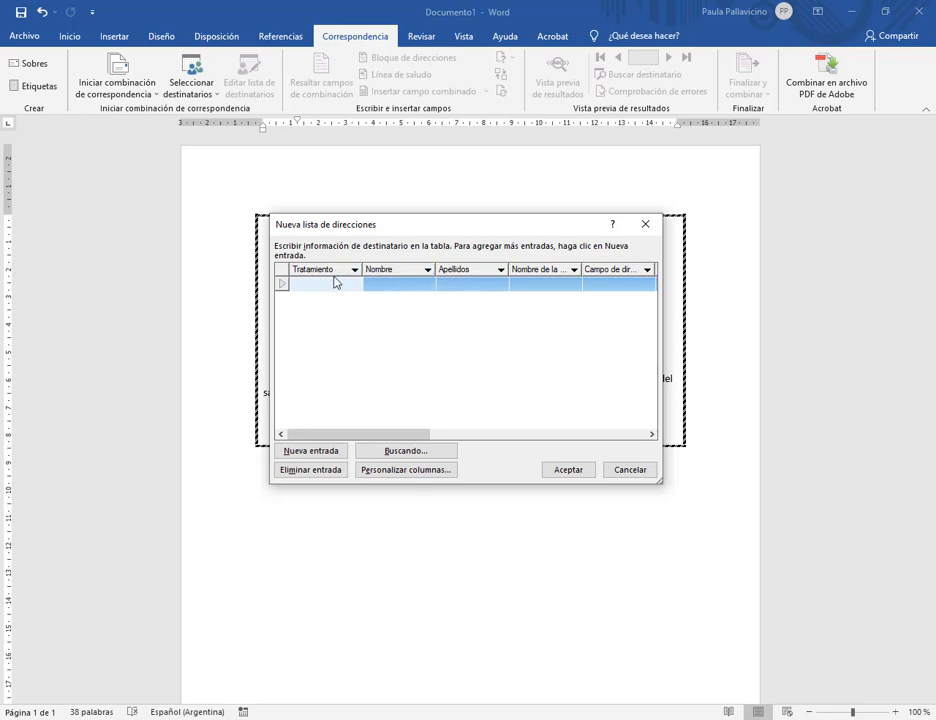
left_click_drag(397, 436, 434, 398)
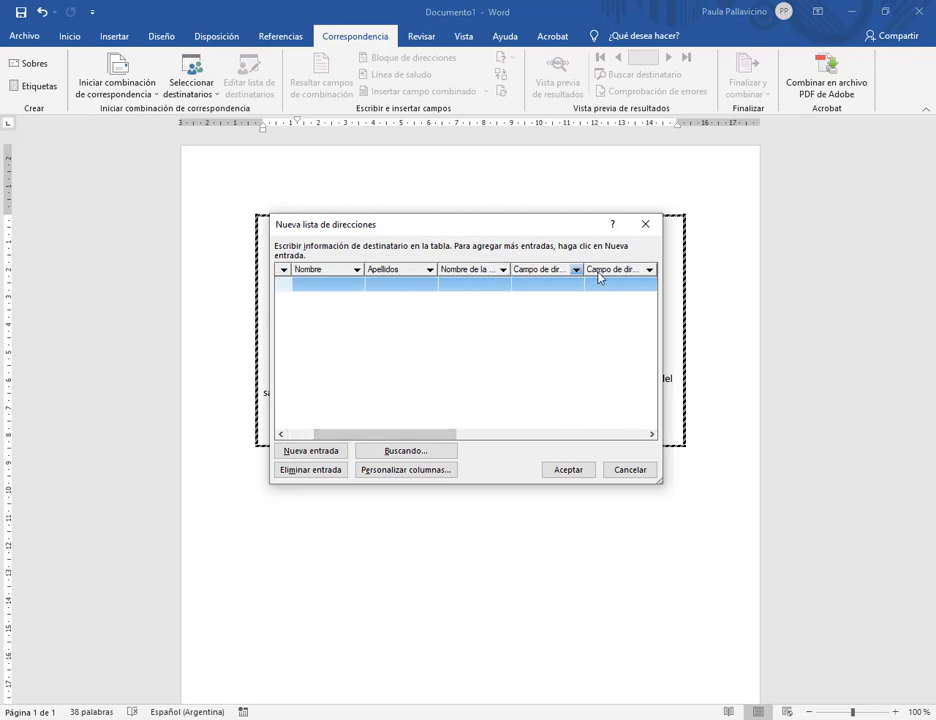
left_click_drag(397, 439, 334, 401)
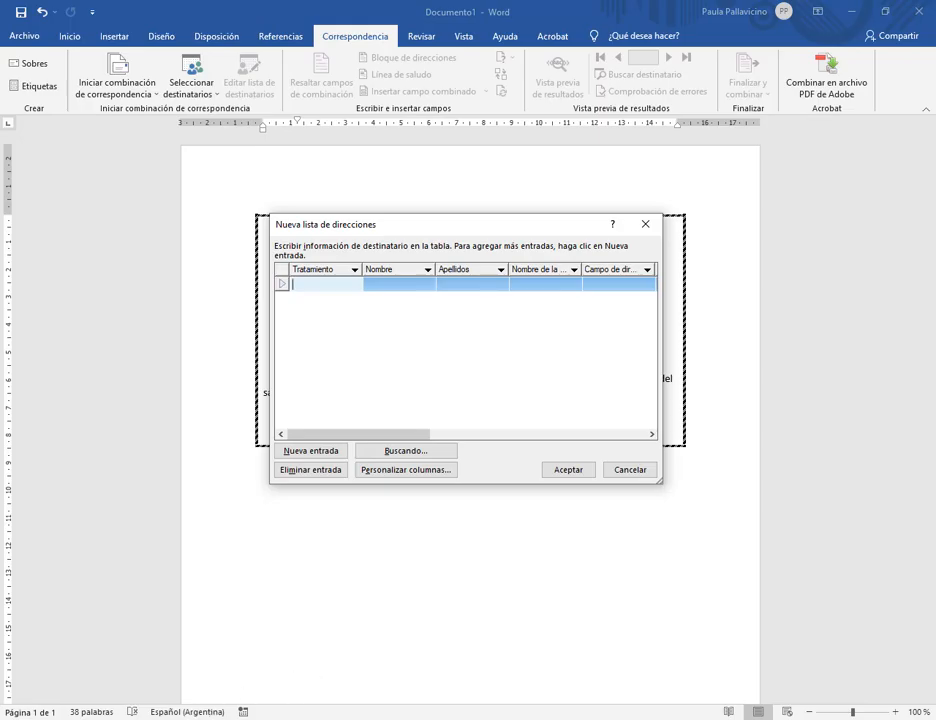
- Switch to the manual in the browser and check which fields instruction 6 requires for the address list
left_click(190, 718)
scroll(500, 470, "down", 1)
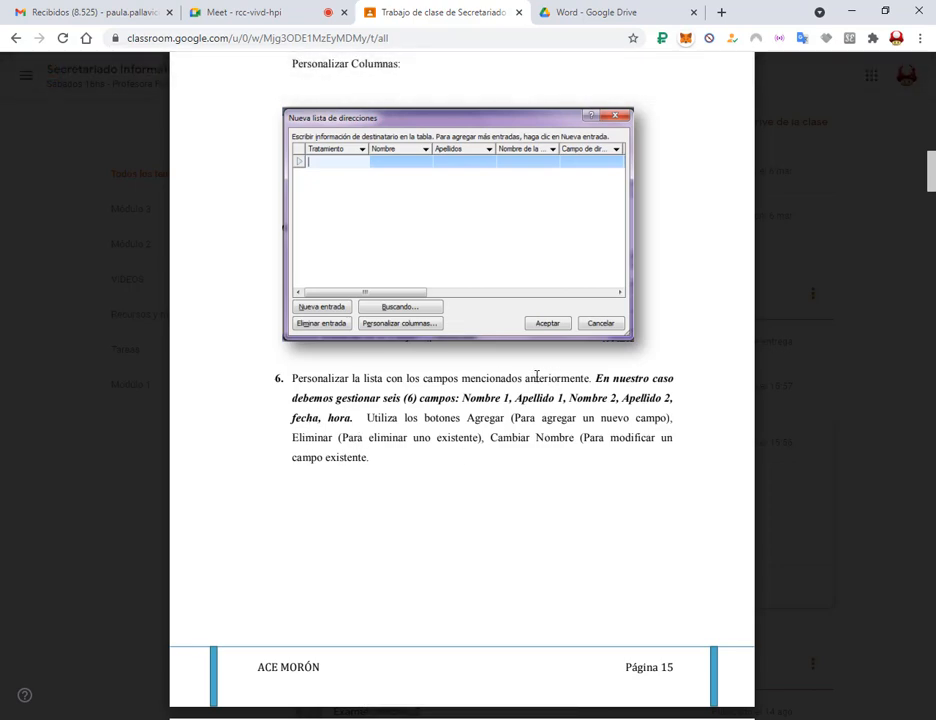
scroll(508, 398, "down", 3)
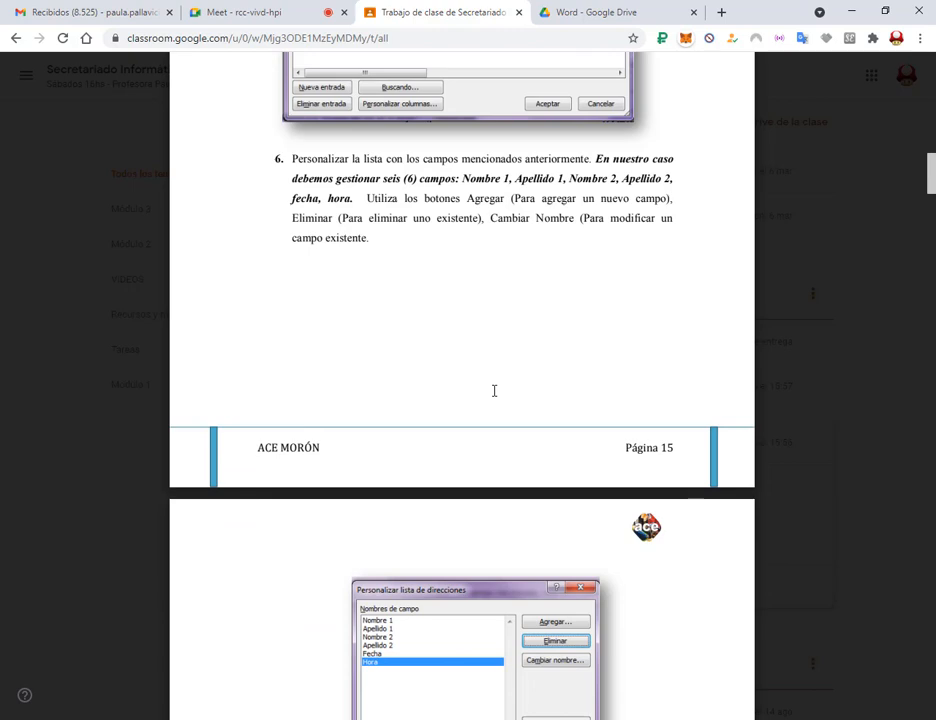
scroll(492, 256, "up", 2)
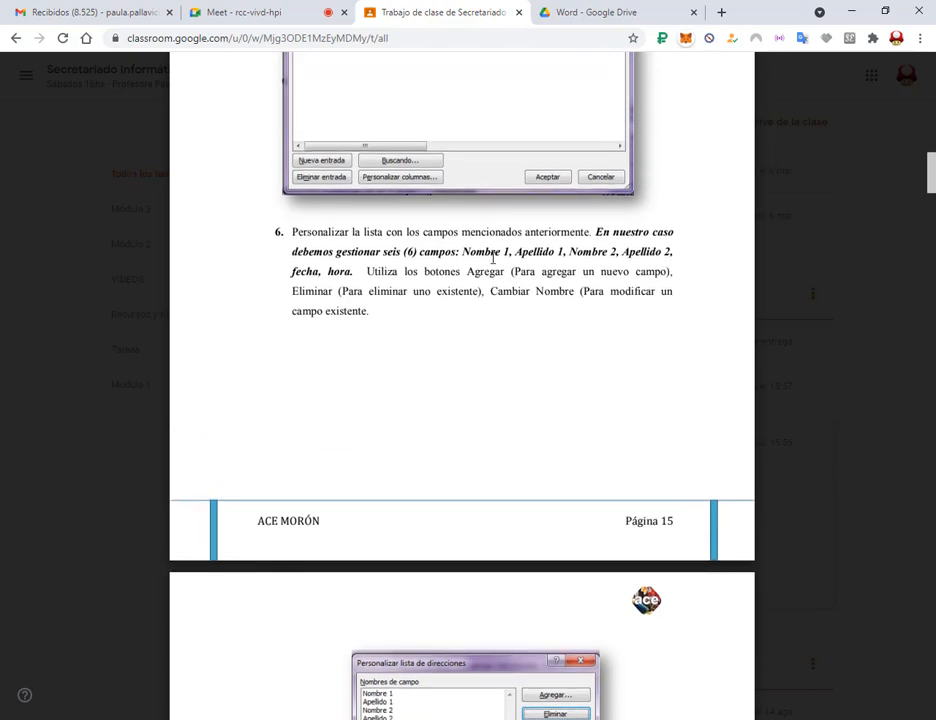
- Return to Word, open the column customization of the new address list and delete the Tratamiento field
left_click(280, 718)
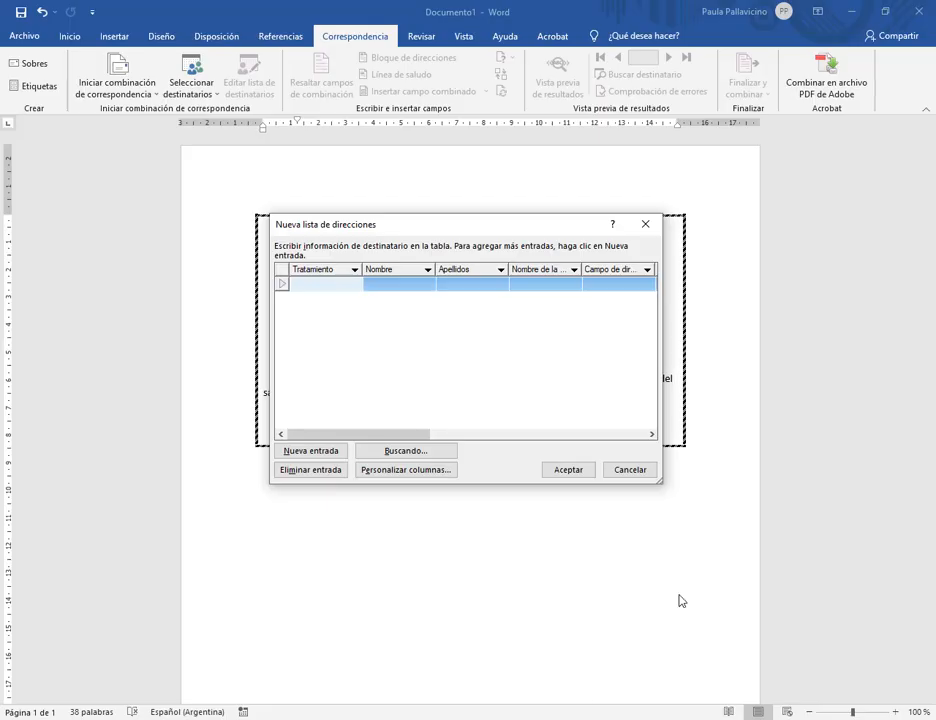
left_click(390, 477)
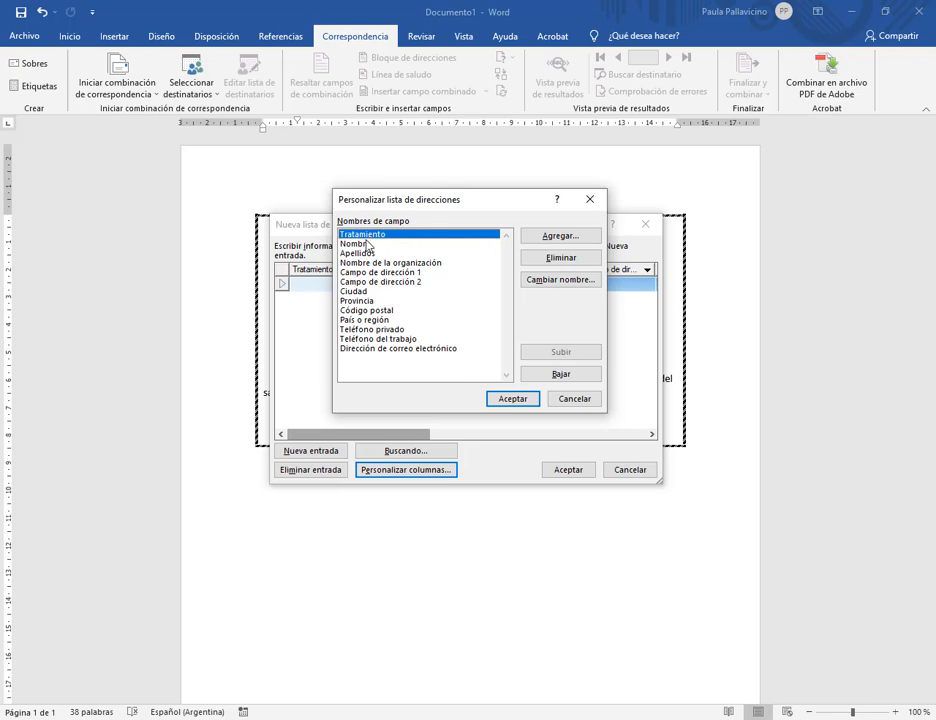
left_click(560, 258)
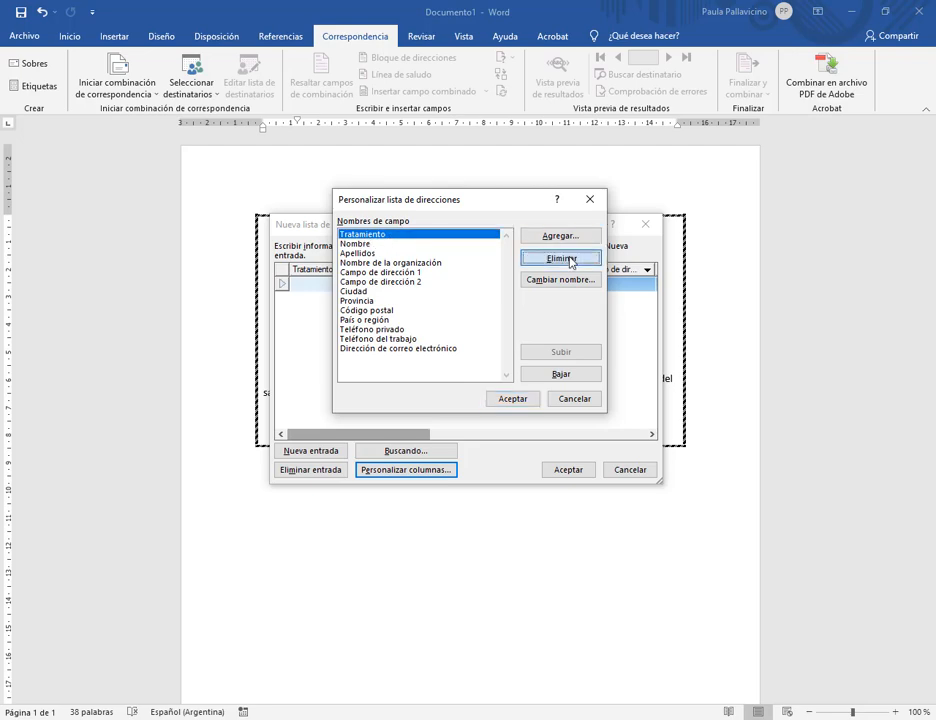
left_click(438, 410)
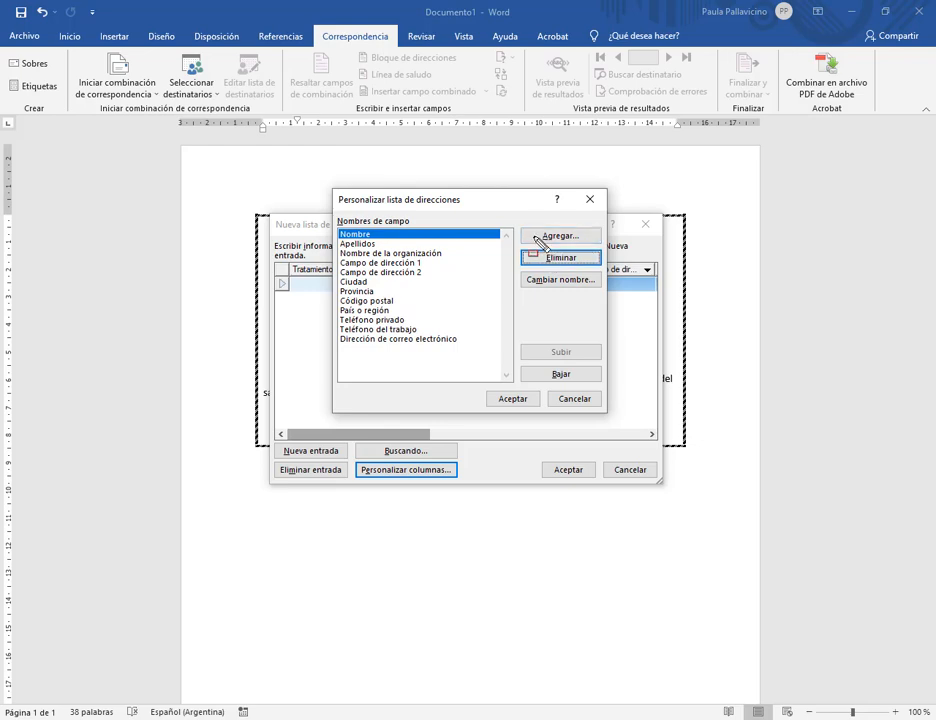
- Rename the Nombre field to Nombre1 and the Apellidos field to Apellidos1 in the address list
left_click(568, 282)
left_click(445, 363)
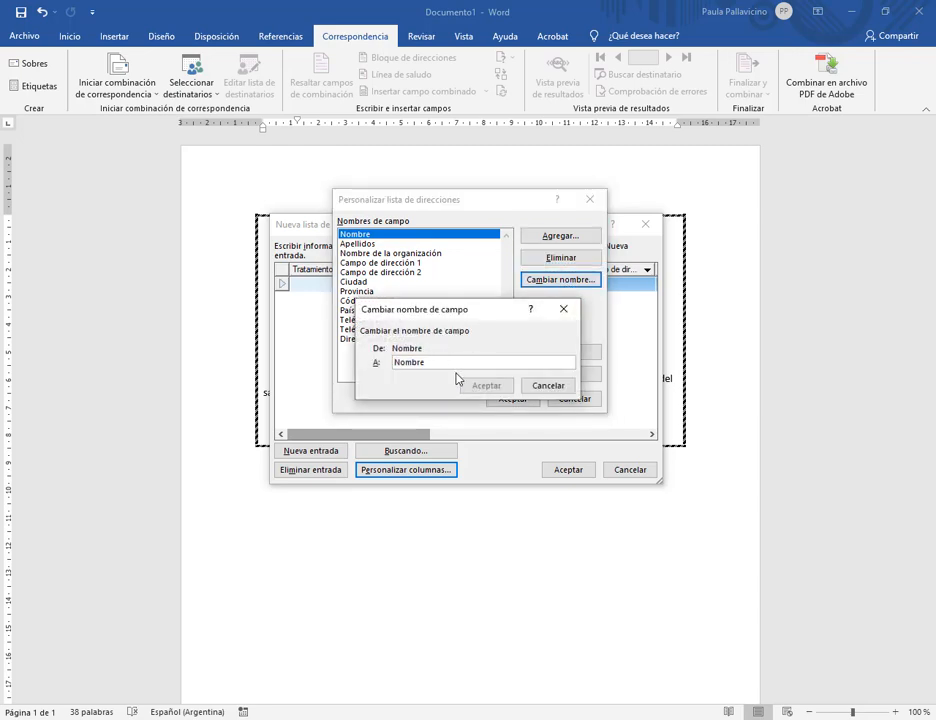
type("1")
left_click(474, 390)
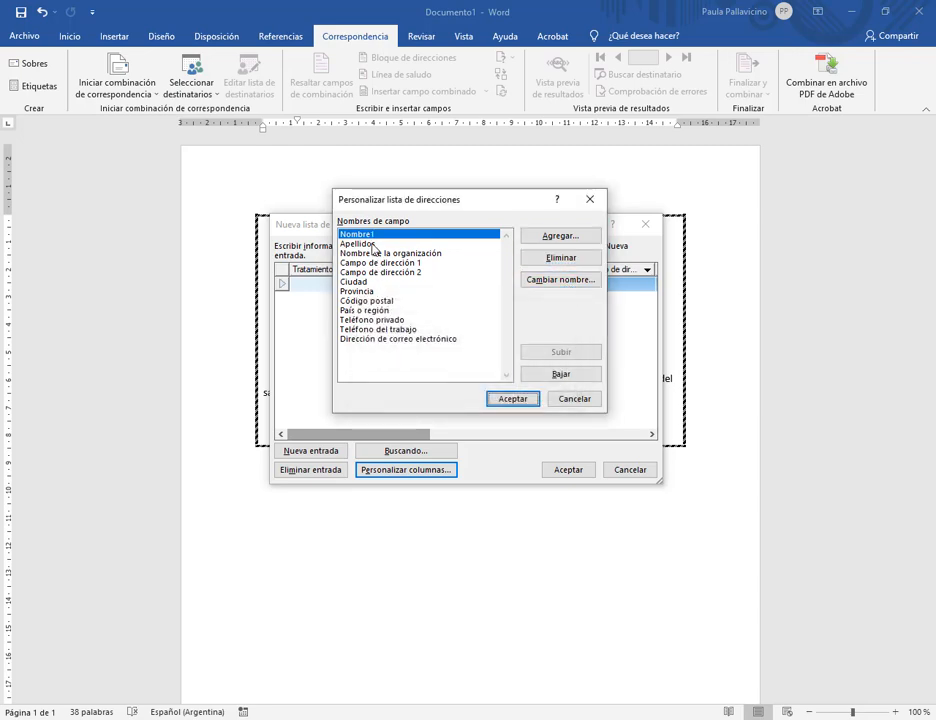
left_click(378, 244)
left_click(541, 284)
left_click(438, 362)
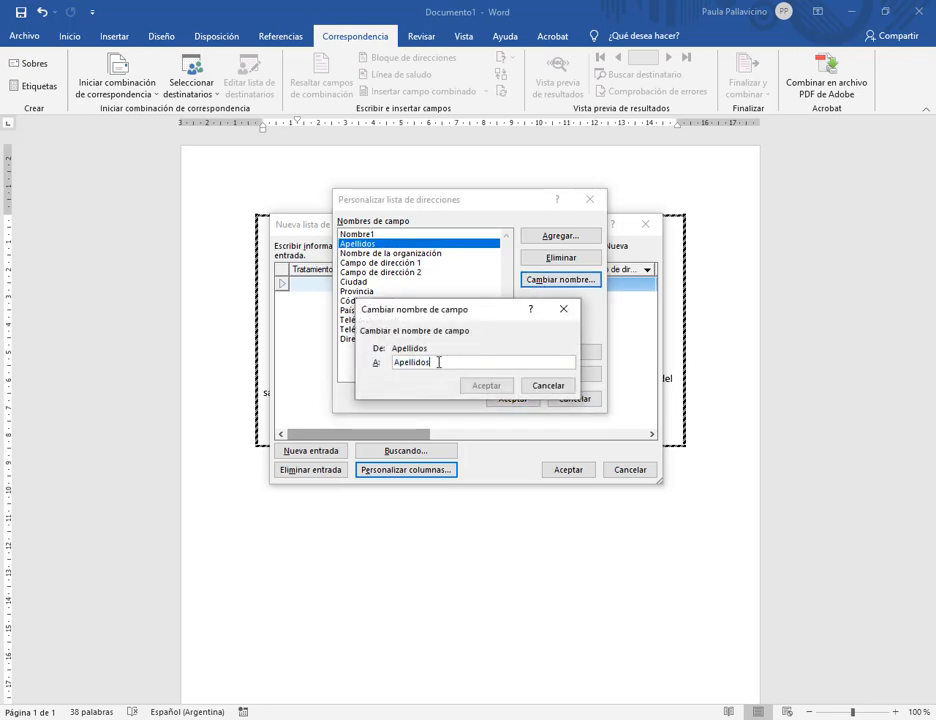
type("1")
left_click(486, 386)
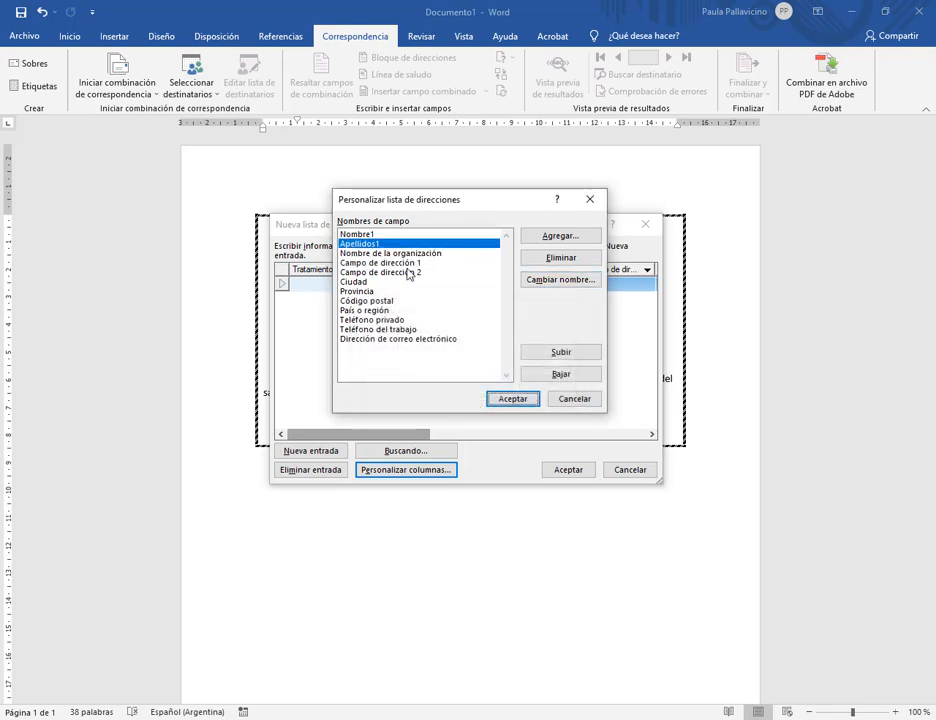
- Delete the fields Nombre de la organización and Campo de dirección 1 from the address list
left_click(403, 254)
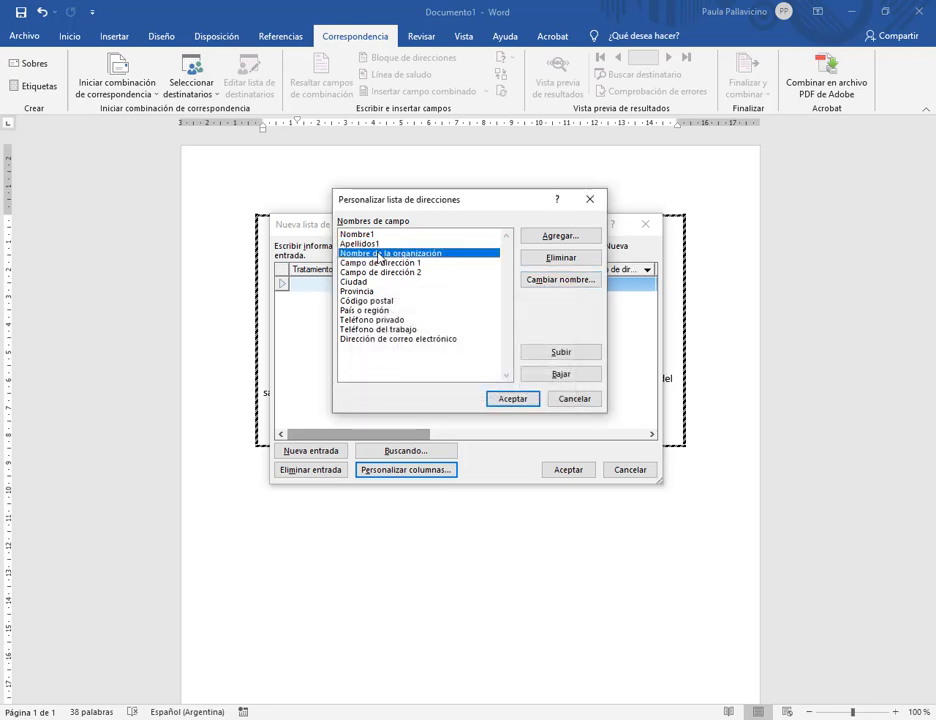
left_click(570, 267)
left_click(439, 409)
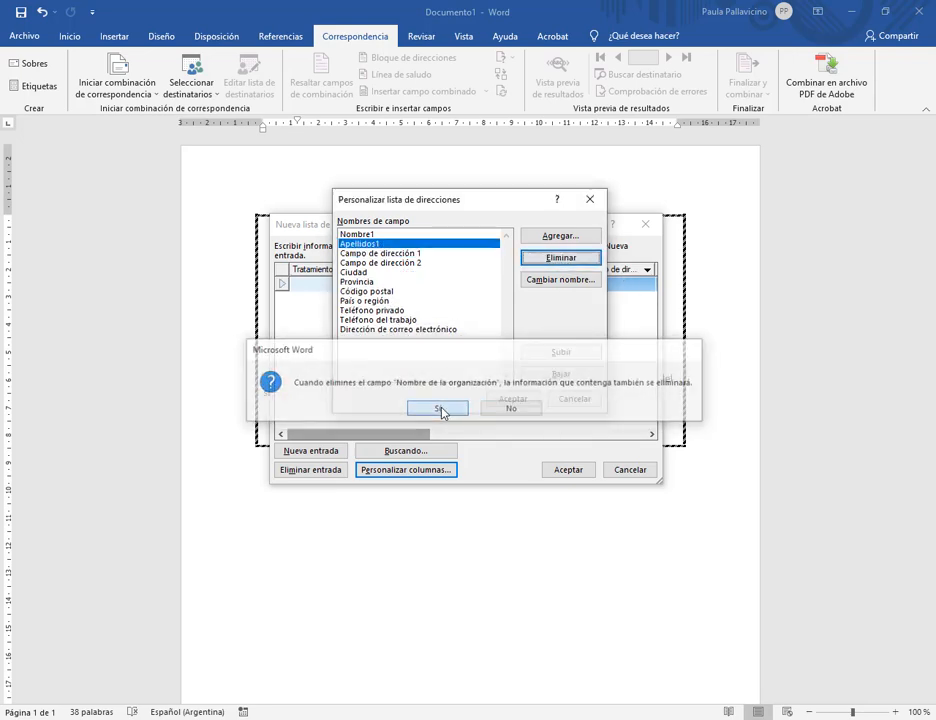
left_click(387, 254)
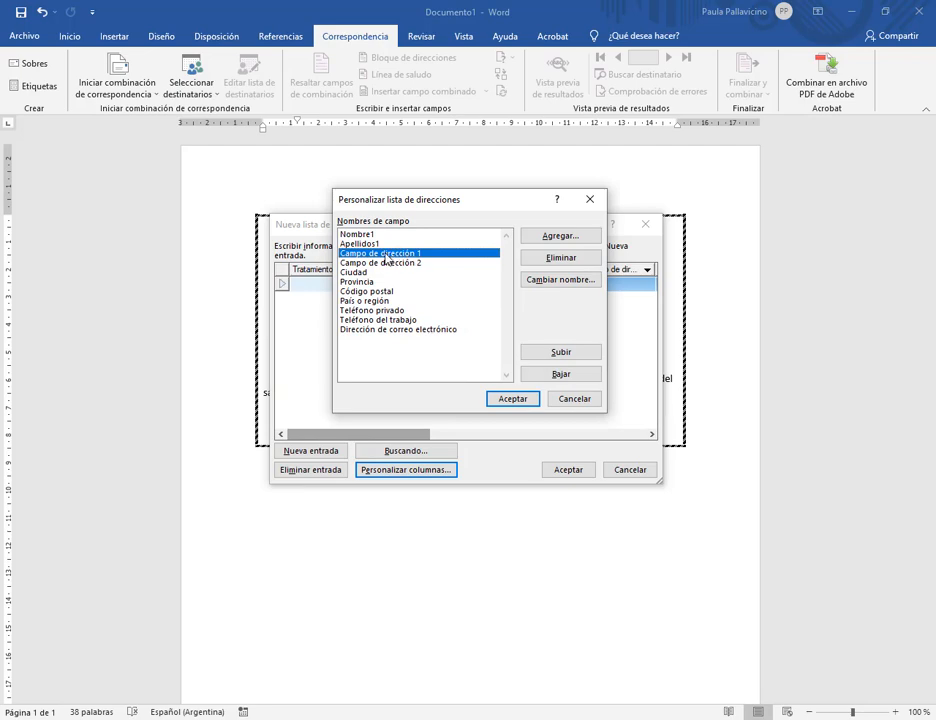
left_click(553, 257)
left_click(446, 410)
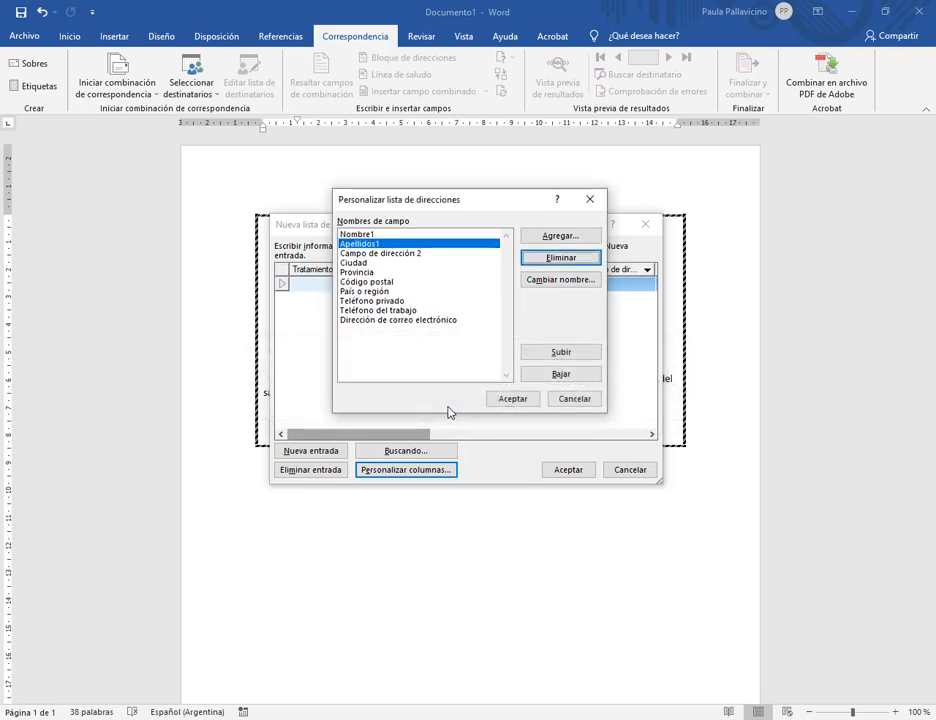
- Delete the fields Dirección de correo electrónico, Teléfono del trabajo and Teléfono privado from the address list
left_click(419, 322)
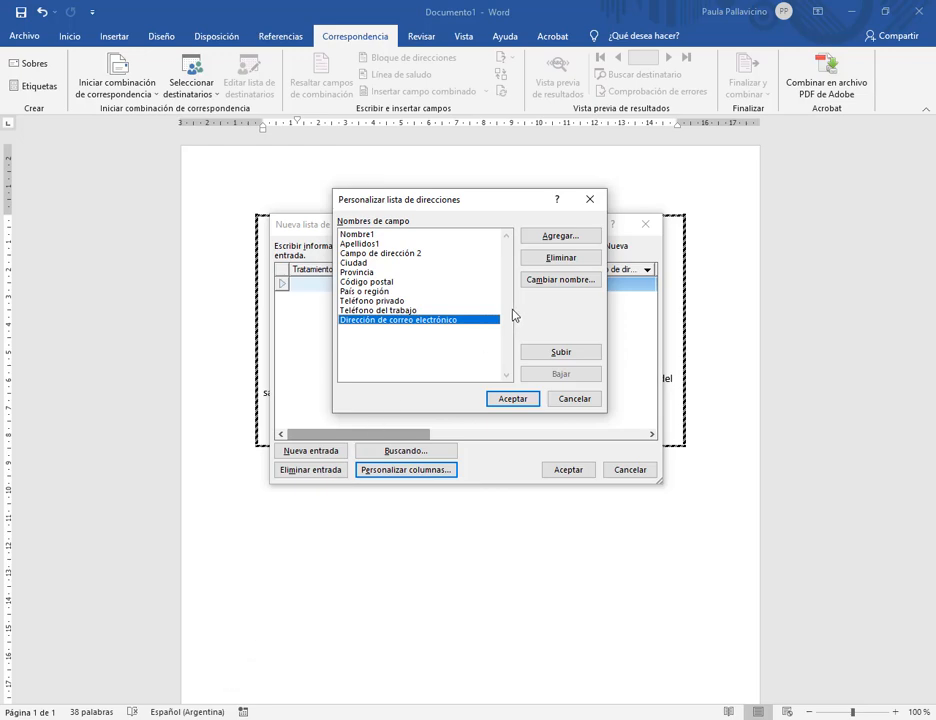
left_click(558, 258)
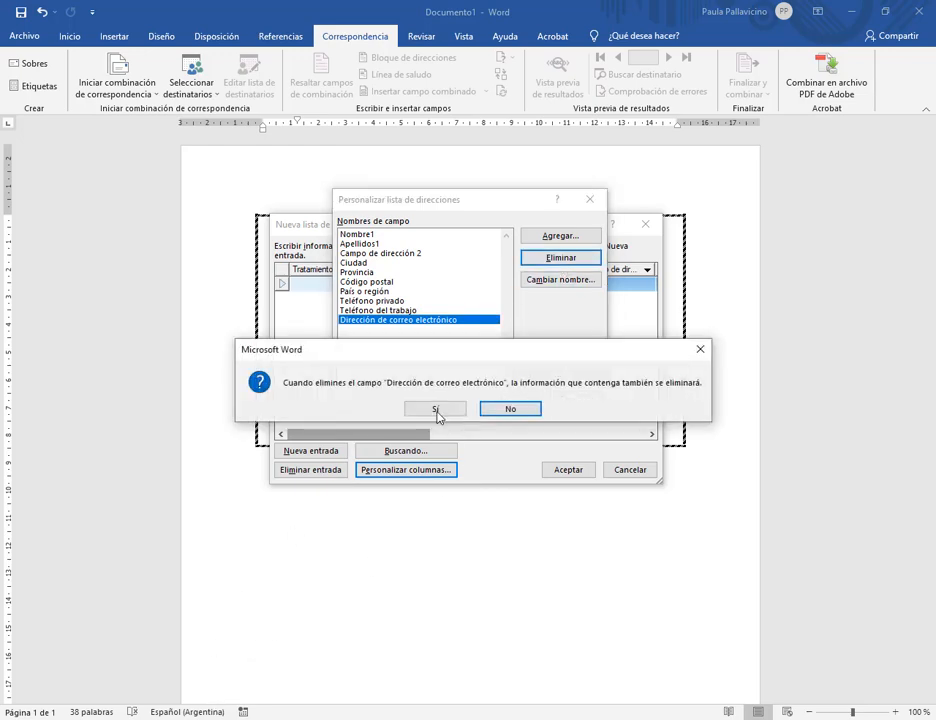
left_click(383, 407)
left_click(556, 259)
left_click(440, 409)
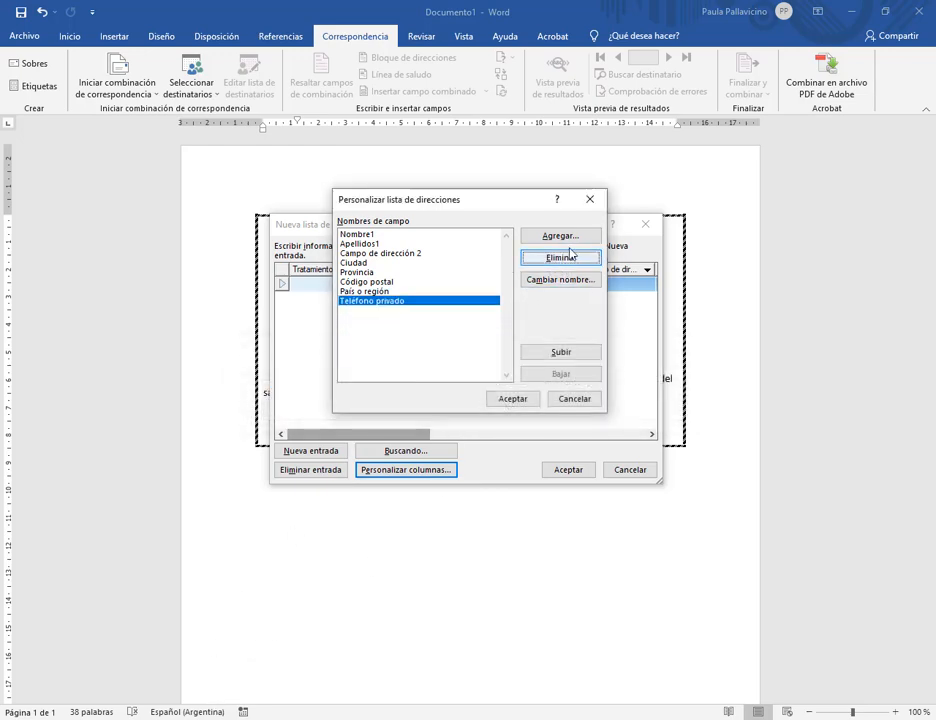
left_click(558, 258)
left_click(445, 409)
- Delete the fields País o región, Código postal and Provincia from the address list
left_click(558, 258)
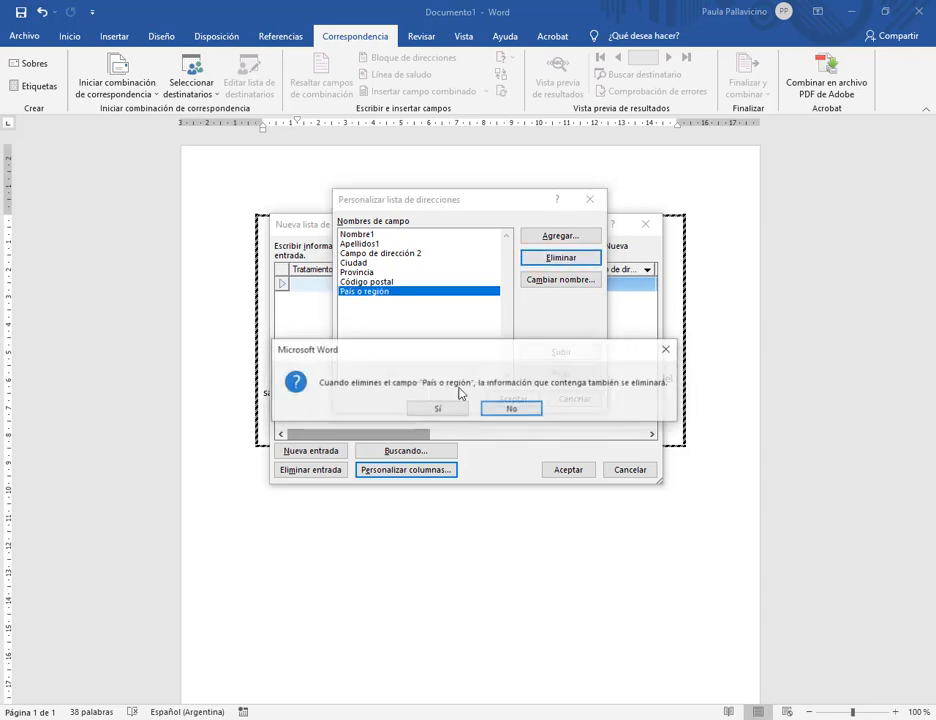
left_click(440, 409)
left_click(567, 260)
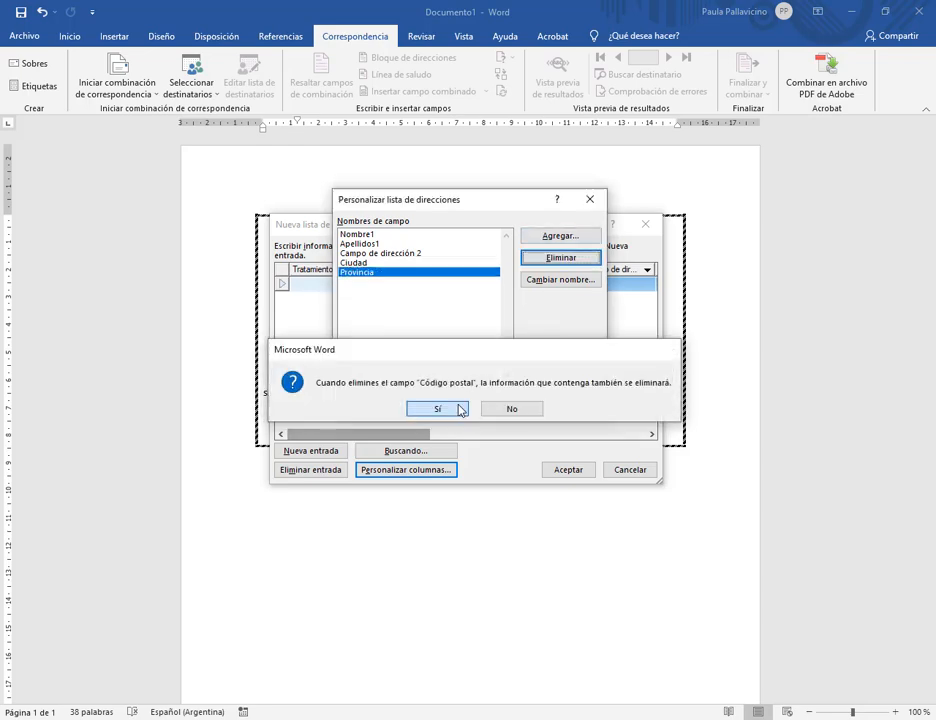
left_click(437, 409)
left_click(558, 258)
left_click(435, 409)
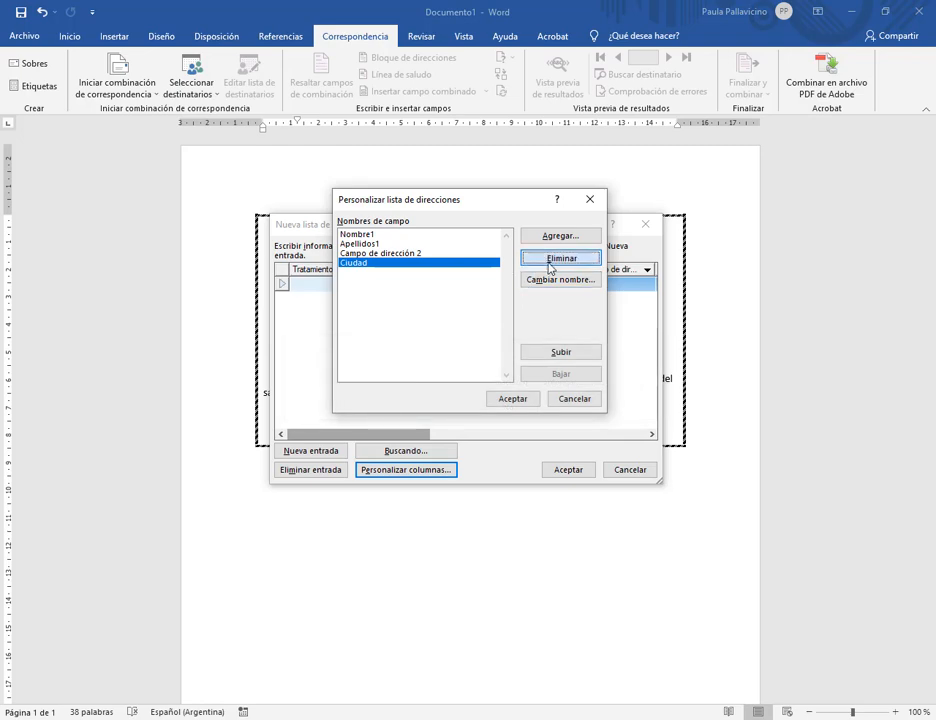
- Delete the fields Ciudad and Campo de dirección 2 from the address list
left_click(558, 258)
left_click(435, 409)
left_click(561, 260)
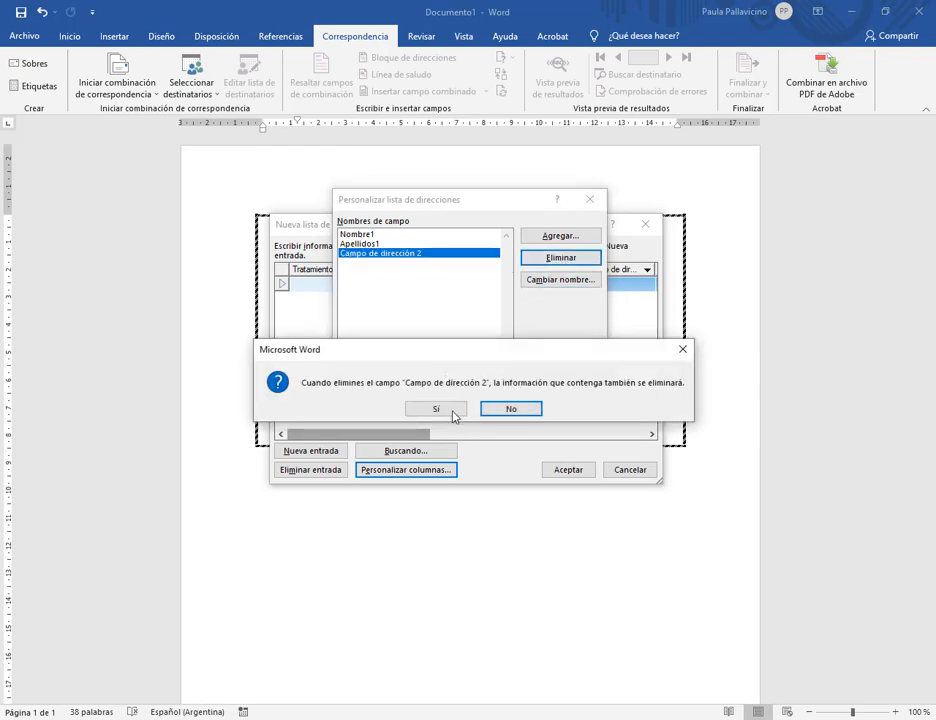
left_click(437, 409)
- Add the fields Nombre2 and Apellido2 after Apellidos1 in the address list
left_click(552, 236)
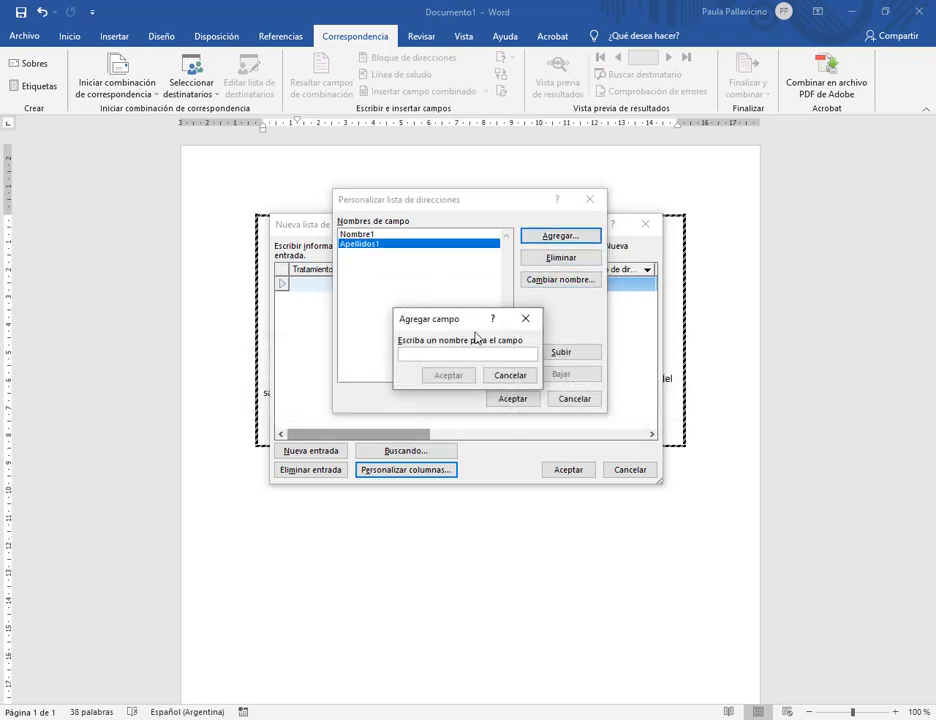
type("Nombre2")
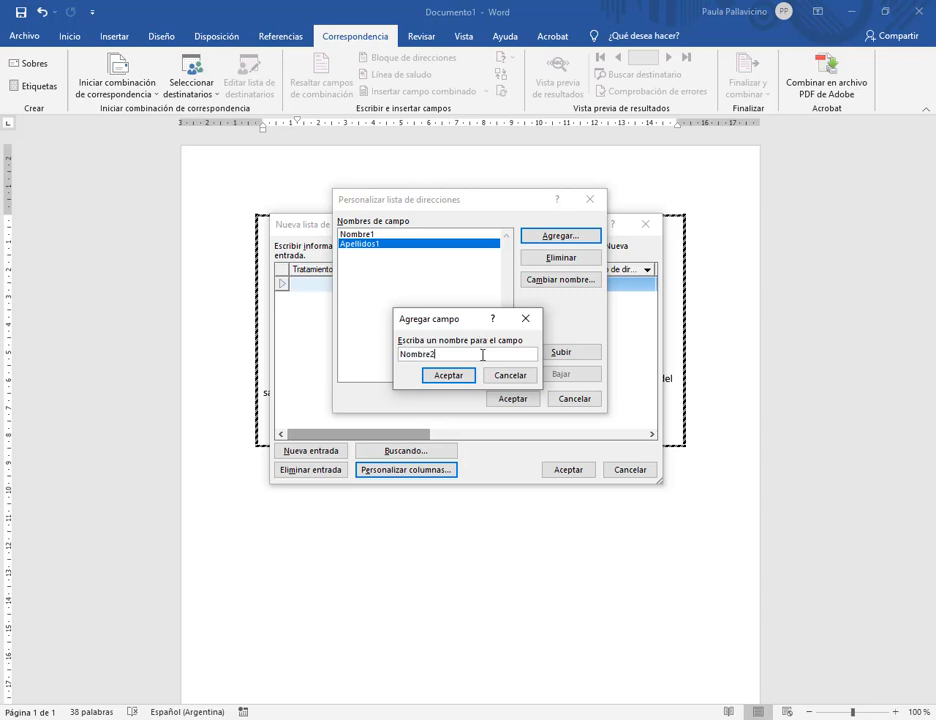
left_click(449, 375)
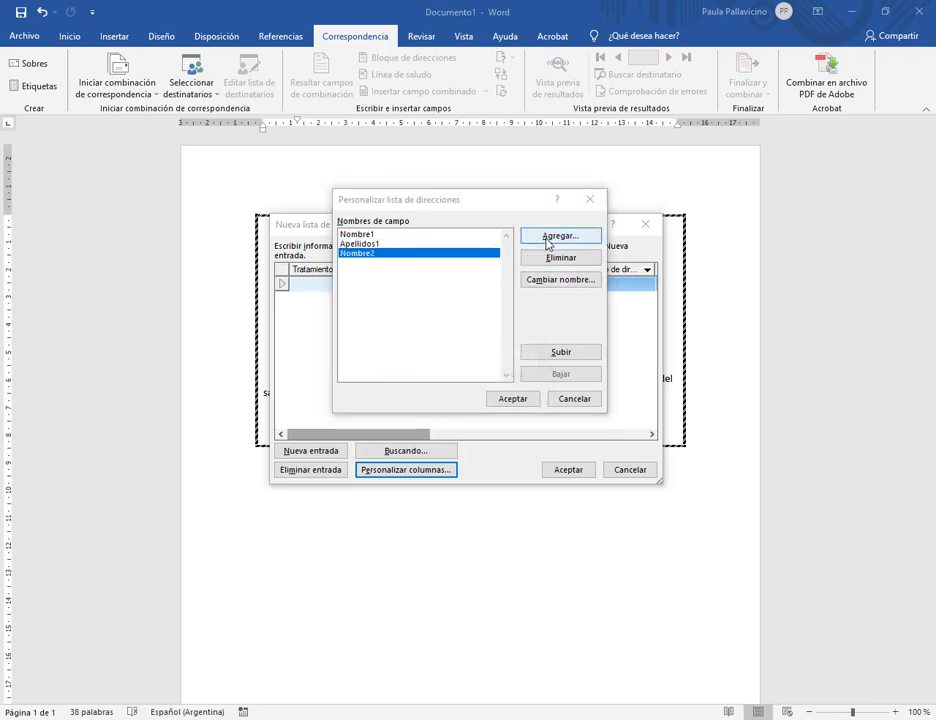
left_click(548, 238)
type("Ape")
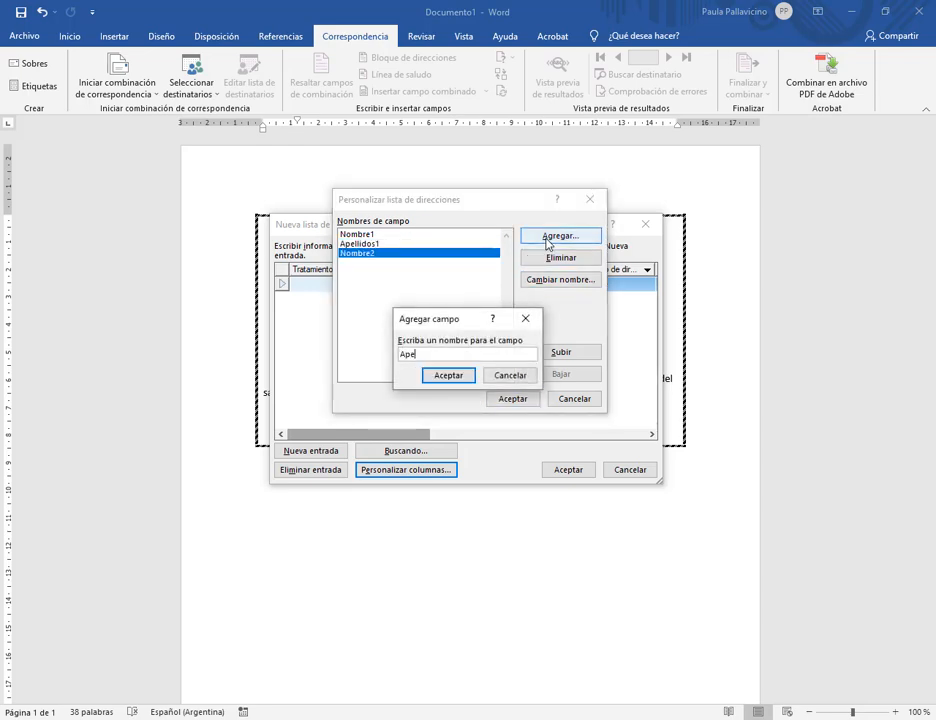
type("llido2")
left_click(460, 377)
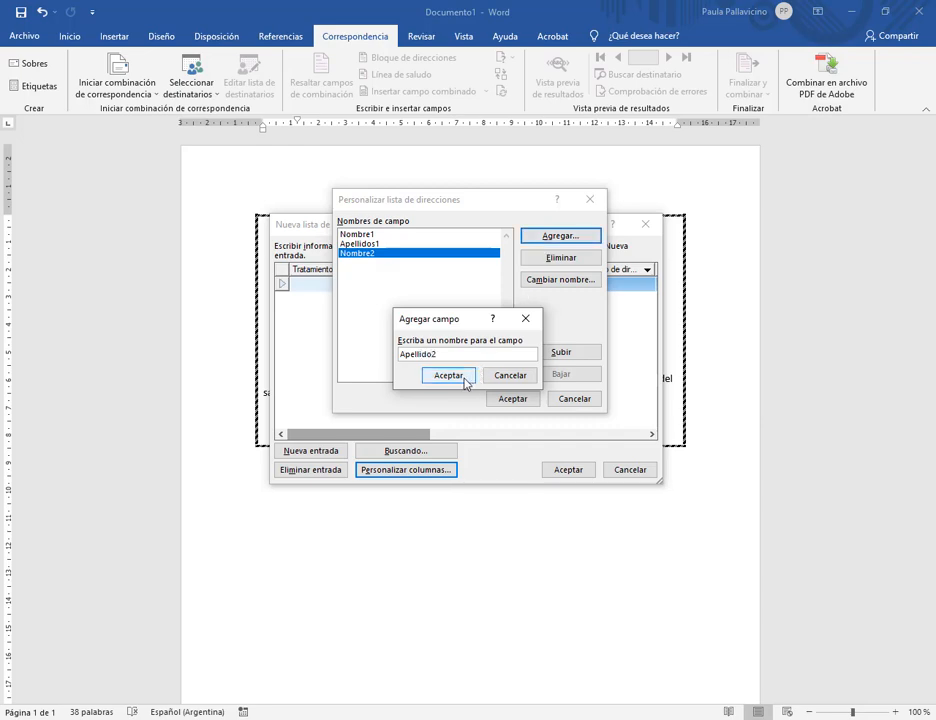
- Add the fields Fecha and hora to the address list and accept the customized columns
left_click(543, 241)
type("Fecha")
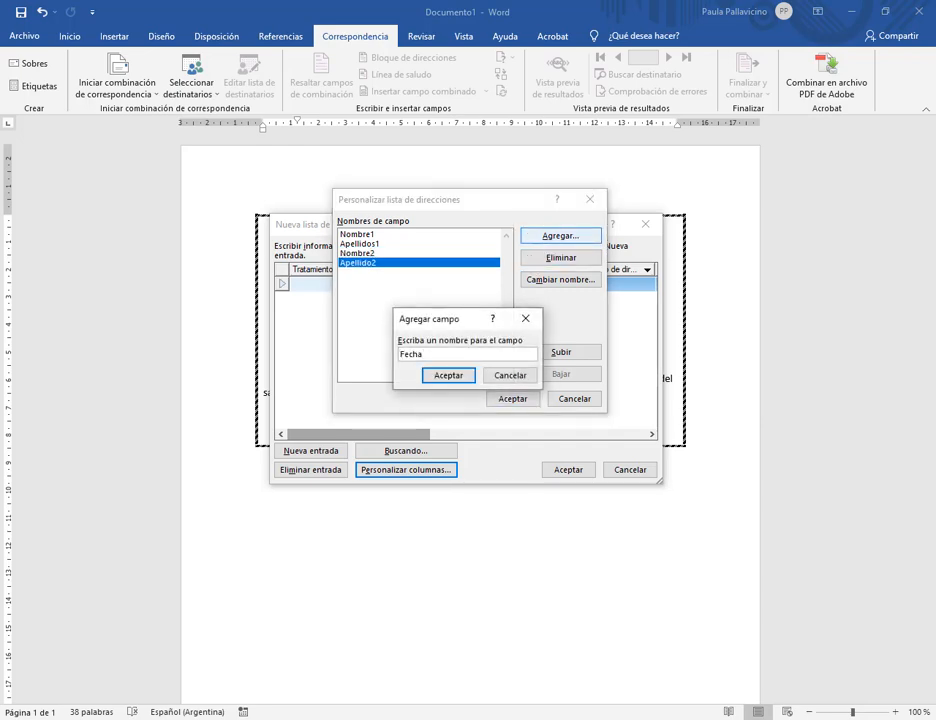
left_click(450, 377)
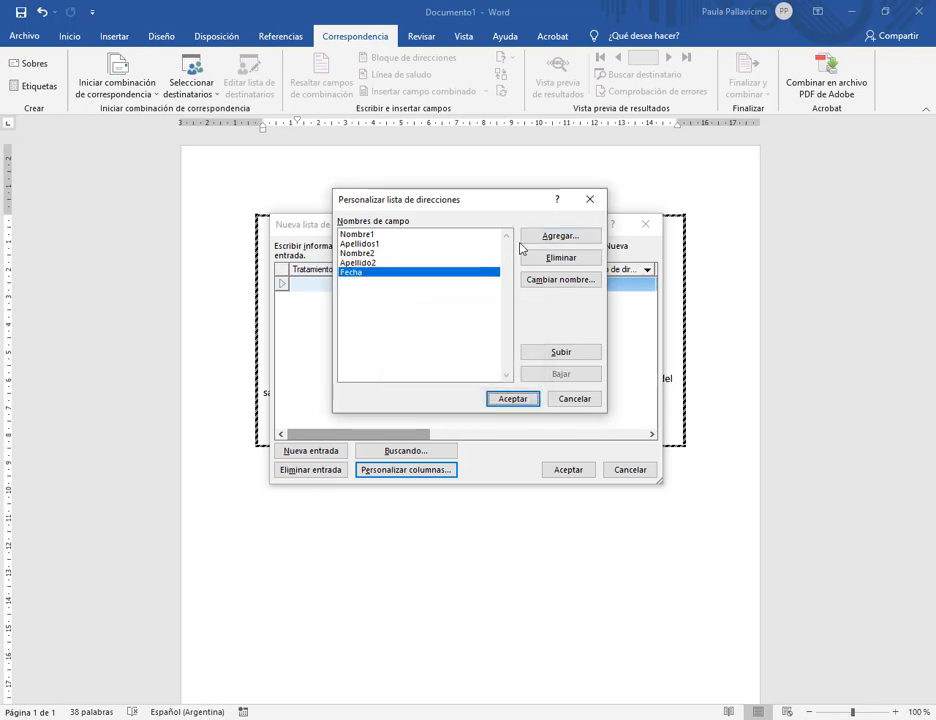
left_click(533, 240)
type("hora")
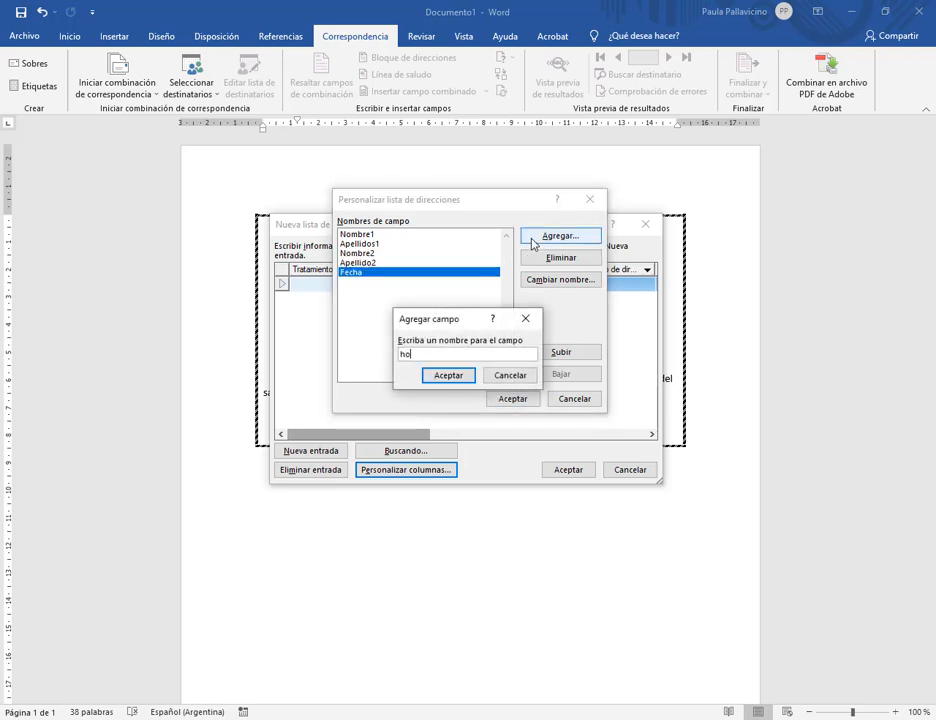
double_click(415, 356)
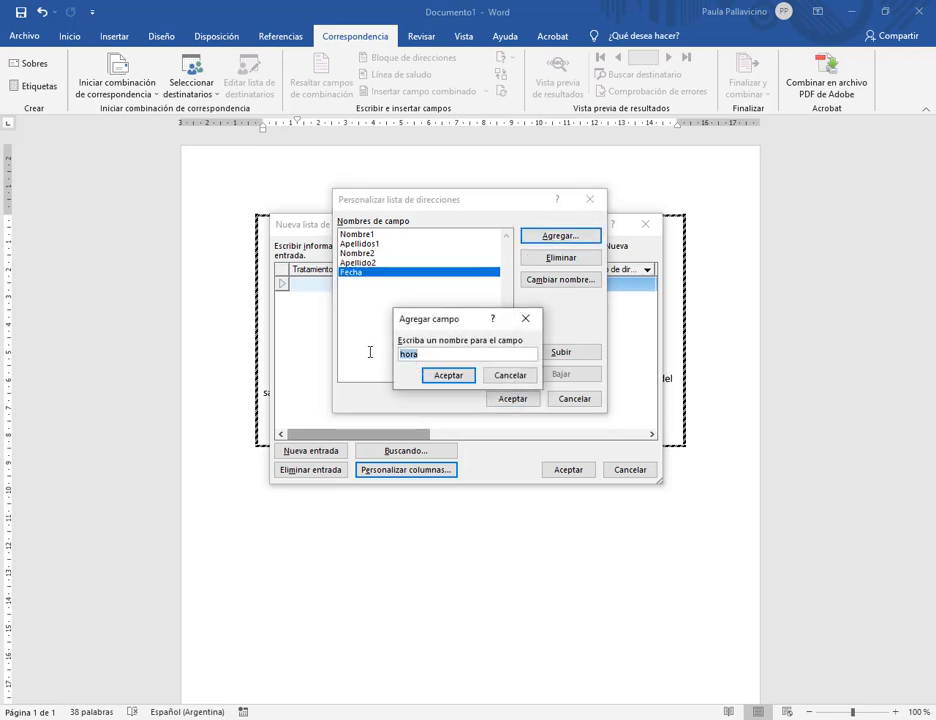
left_click(438, 377)
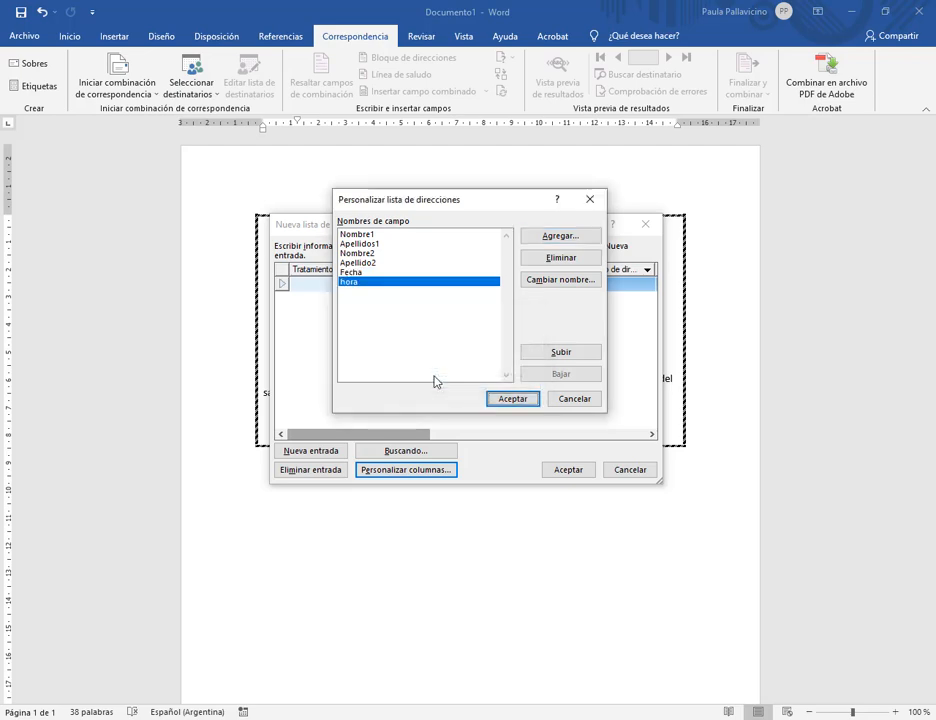
left_click(514, 400)
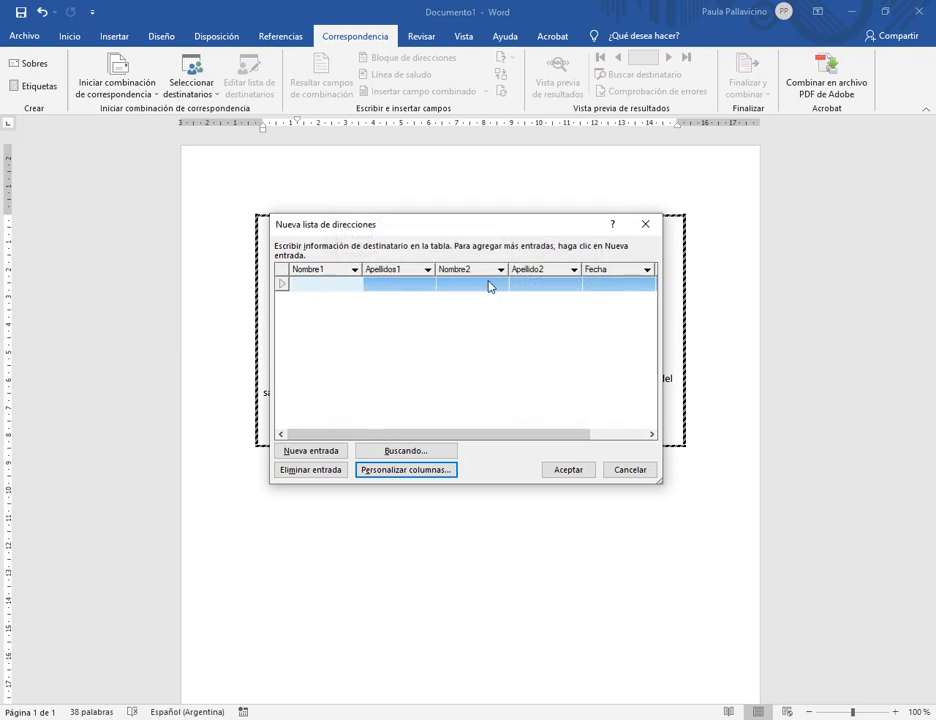
- Consult instruction 7 of the Módulo III manual in the browser, and add four blank entries to Word's new address list
left_click(232, 717)
scroll(441, 364, "down", 8)
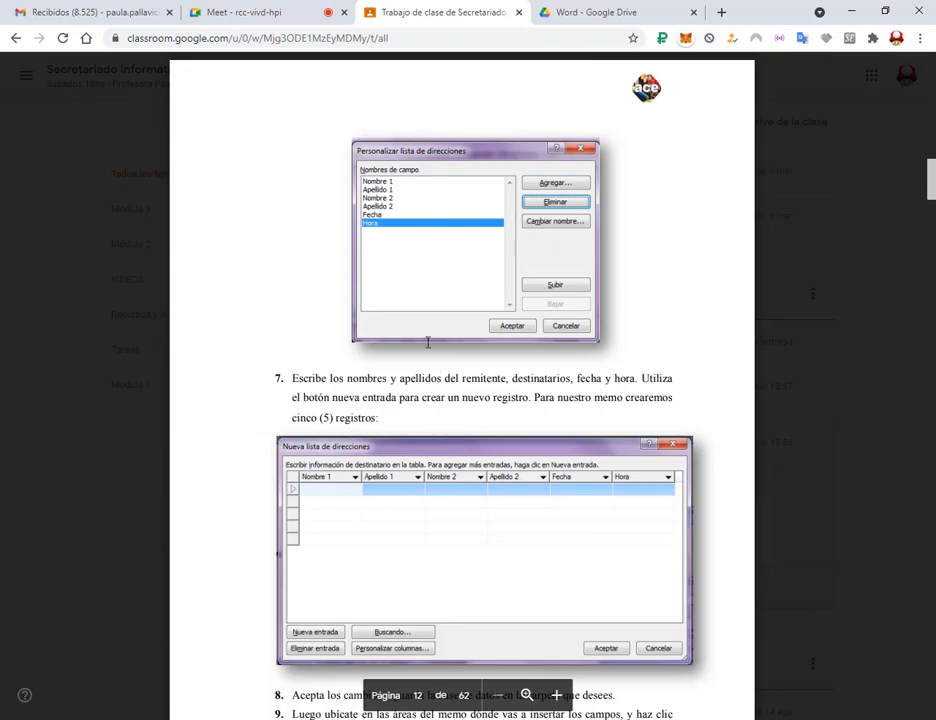
scroll(427, 342, "down", 3)
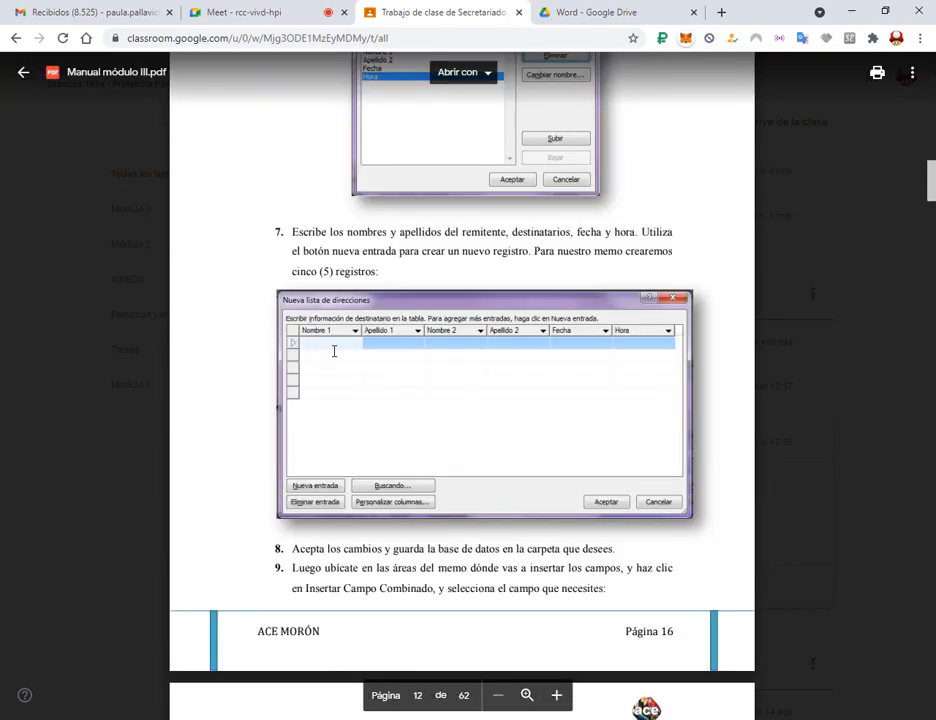
scroll(361, 407, "up", 10)
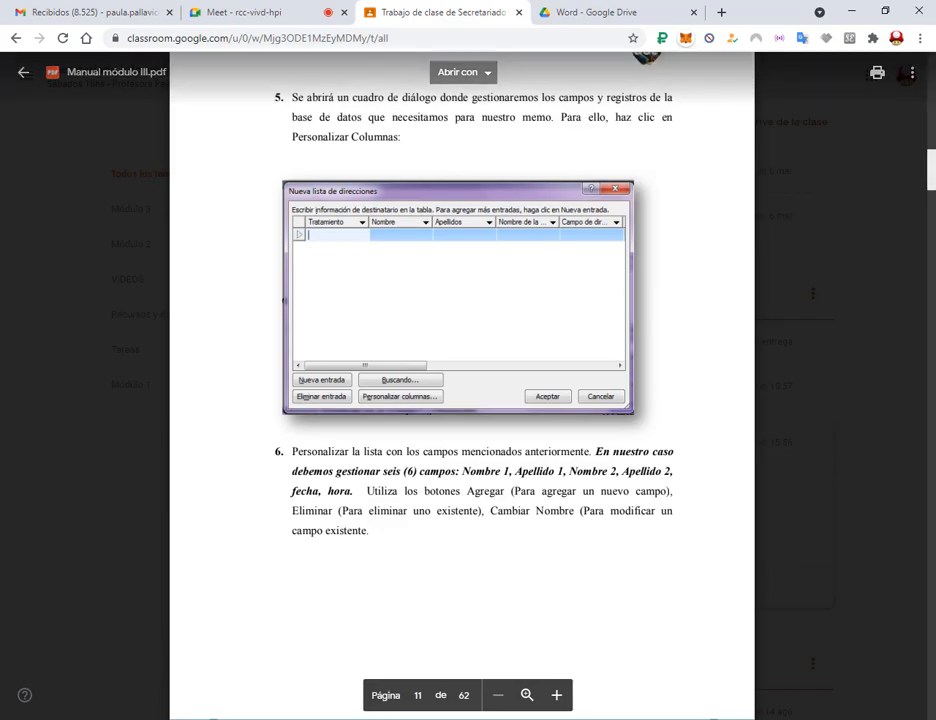
left_click(381, 718)
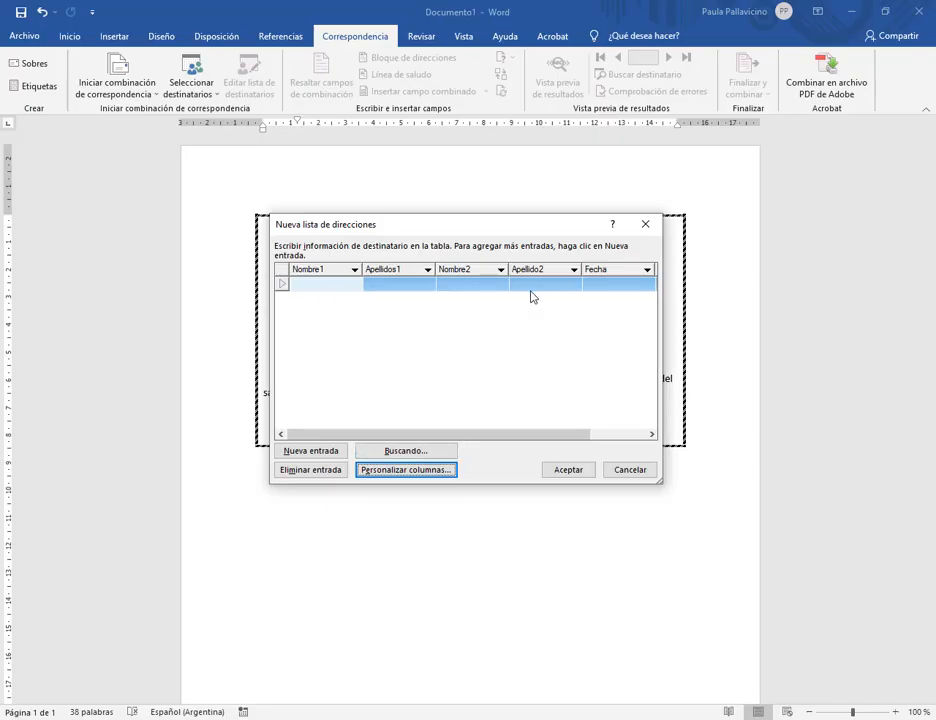
left_click(310, 451)
left_click(310, 451)
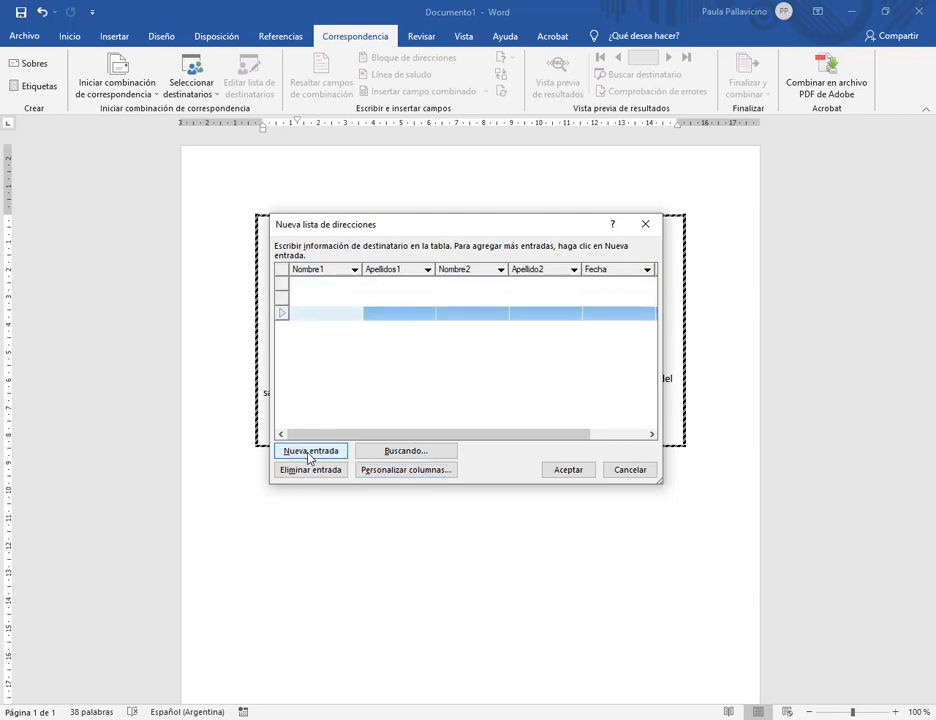
left_click(310, 451)
left_click(310, 451)
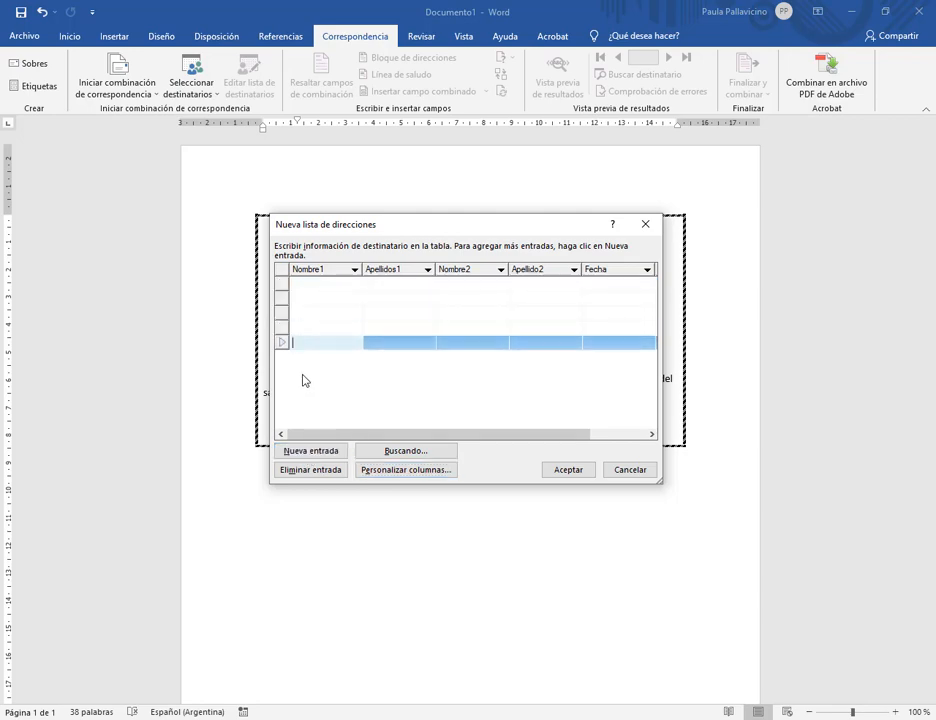
left_click(318, 453)
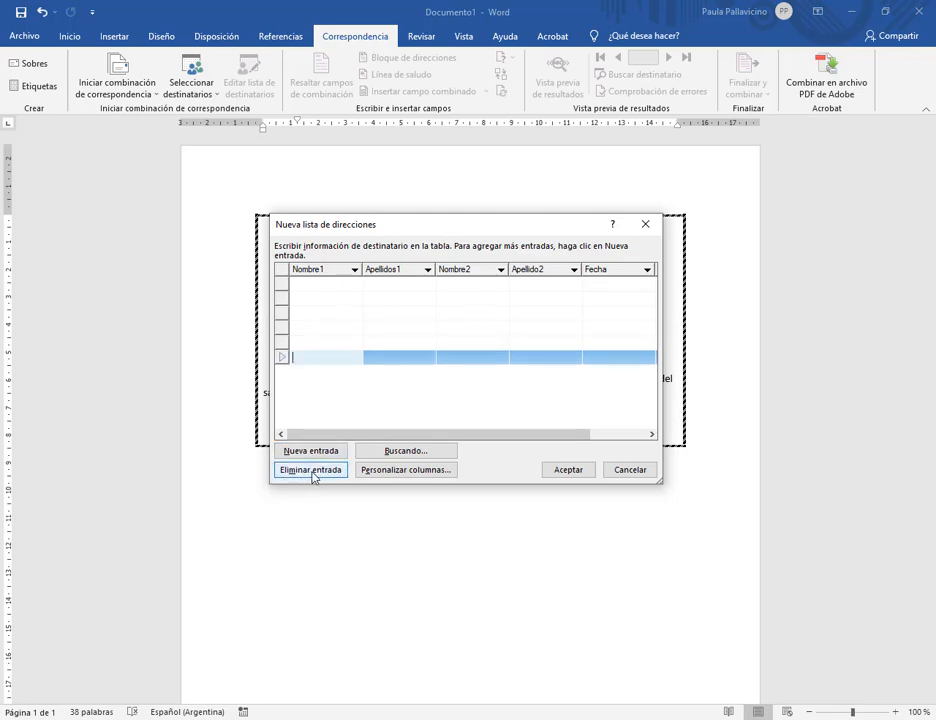
left_click(312, 477)
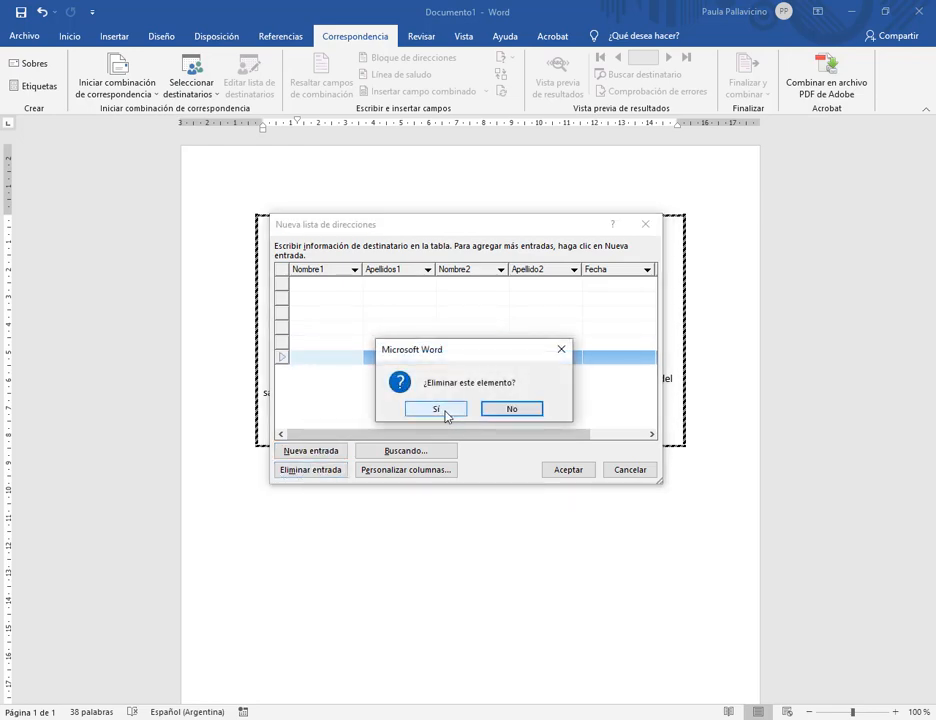
left_click(400, 403)
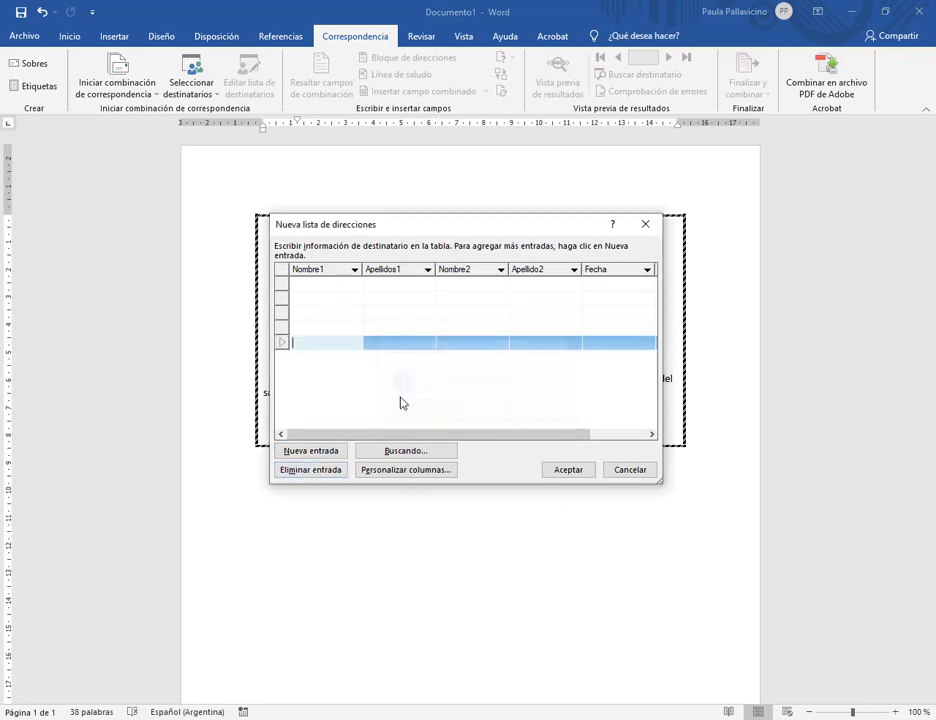
- Fill the Nombre1 column of all five entries with the first person's given name for each record
left_click(335, 284)
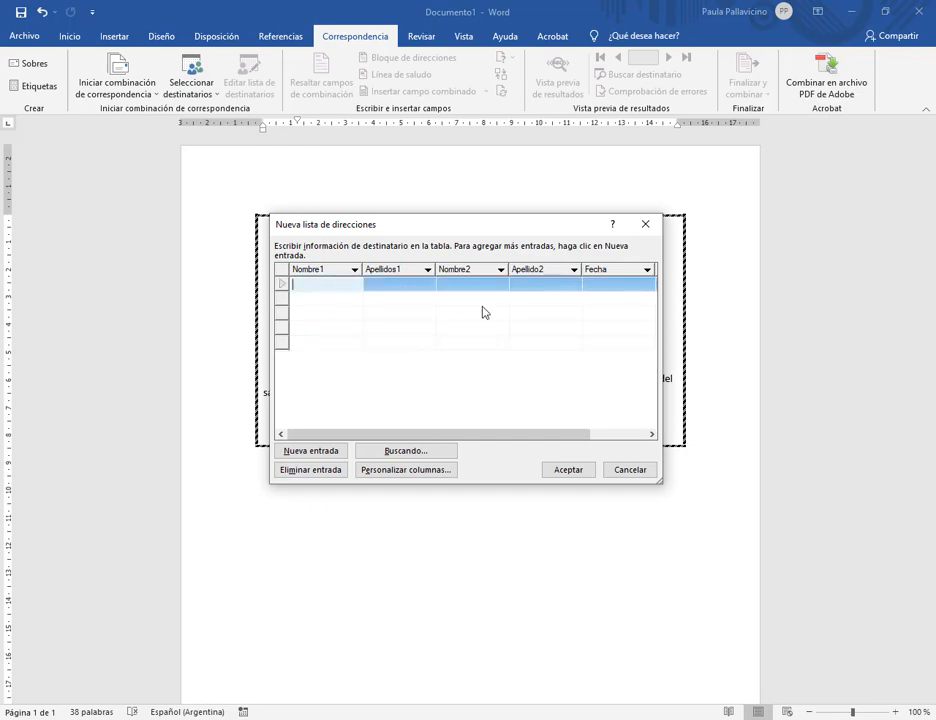
mouse_move(581, 440)
left_mouse_down()
mouse_move(645, 439)
mouse_move(537, 437)
mouse_move(576, 445)
left_mouse_up()
type("Mónica")
key("Down")
type("Lautaro")
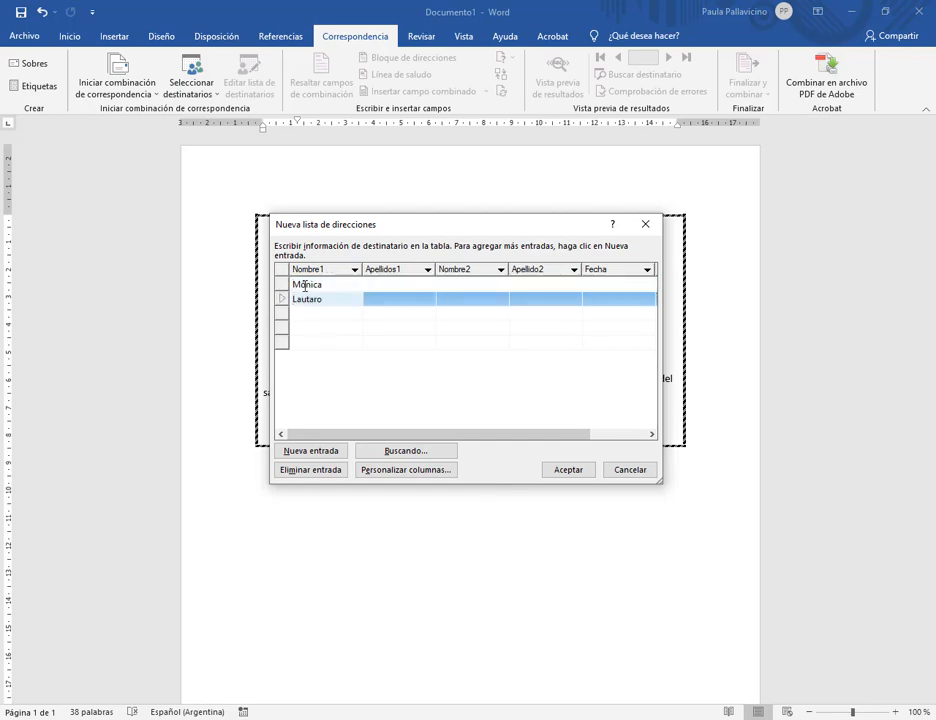
key("Down")
type("German")
key("Down")
type("Na")
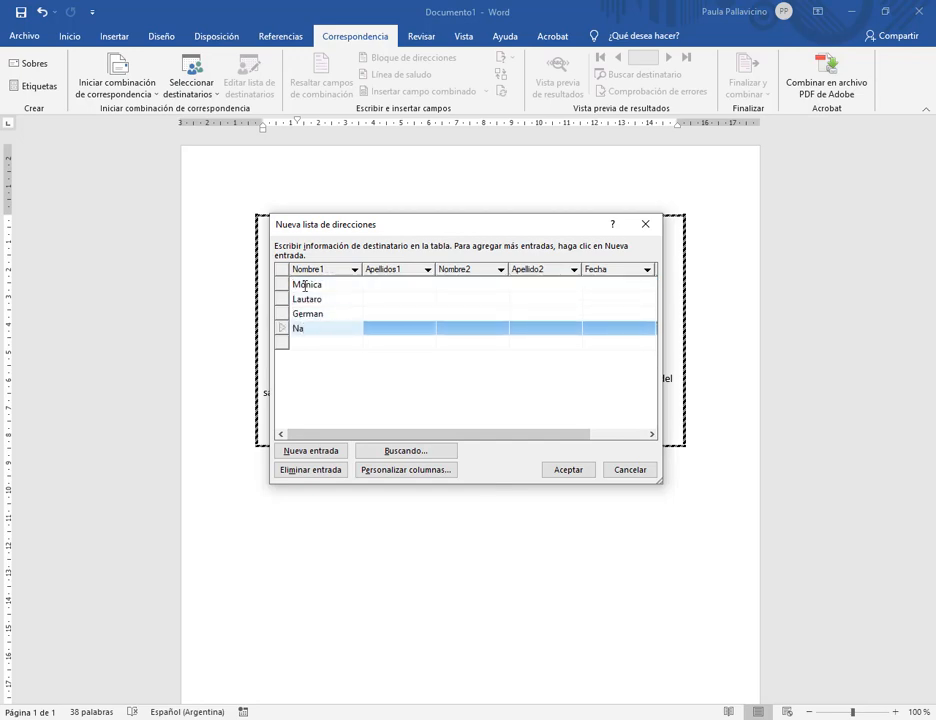
type("talia")
key("Down")
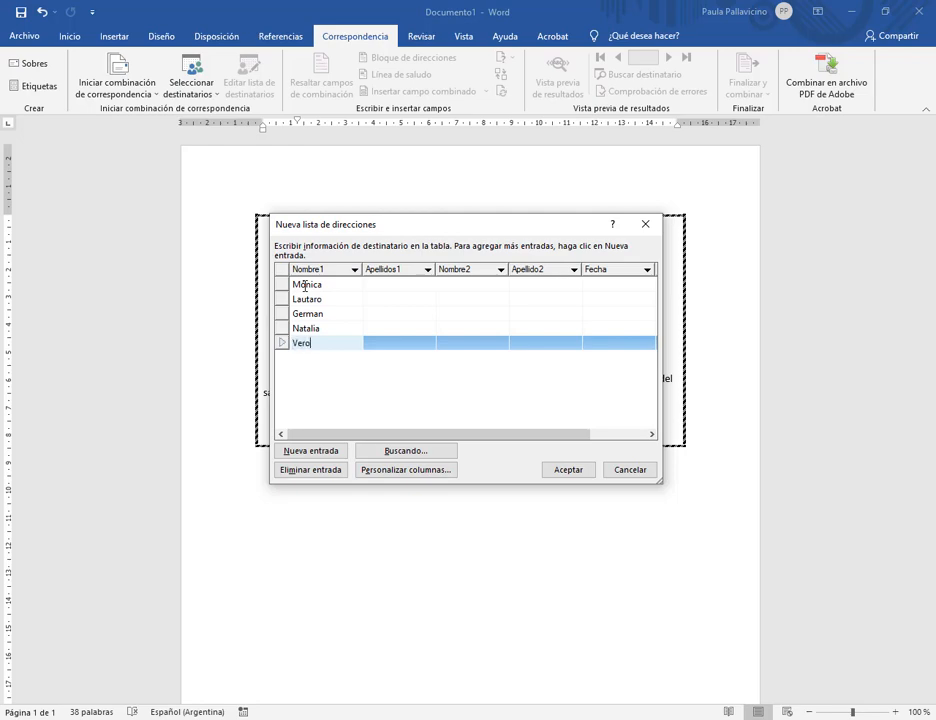
type("Verónica")
- Fill the Apellidos1 column of all five entries with the matching surnames
left_click(395, 287)
type("Soria")
key("Down")
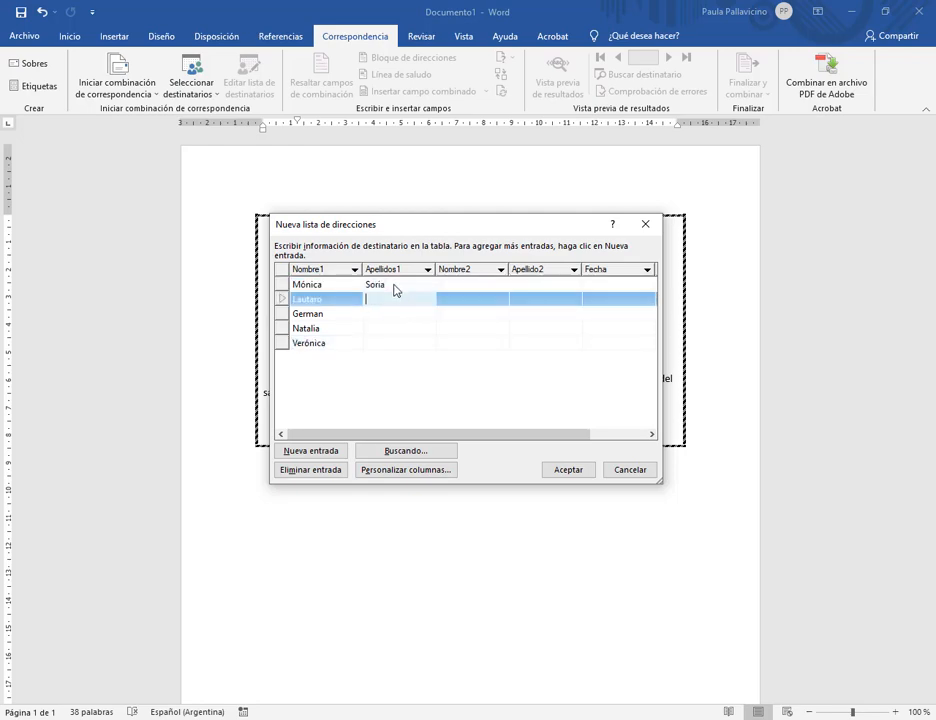
type("Gutierrez")
key("Down")
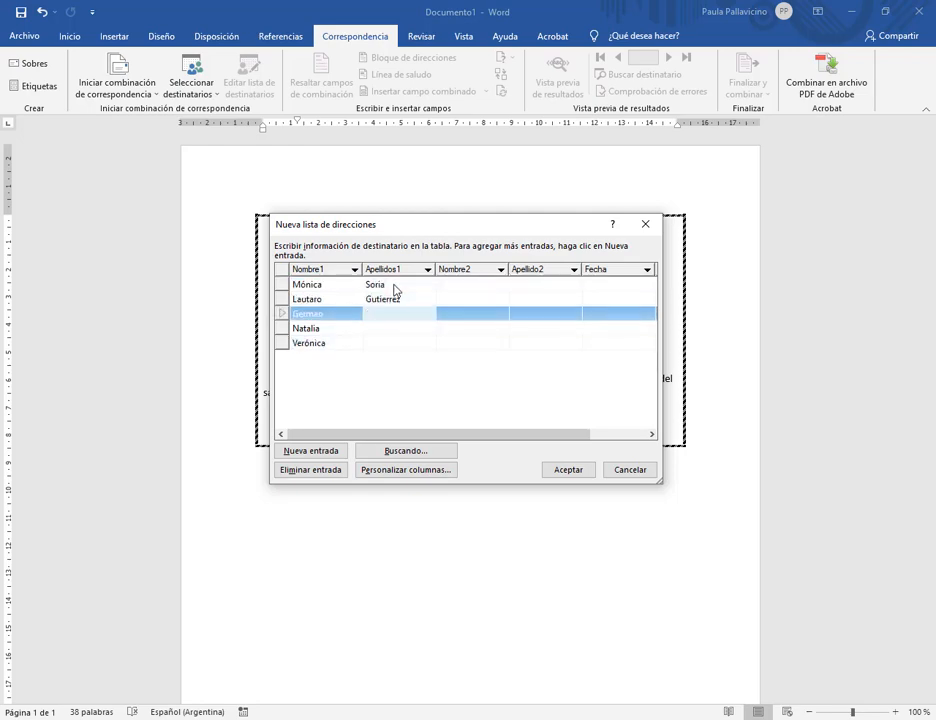
type("Costa")
key("Down")
type("Rod")
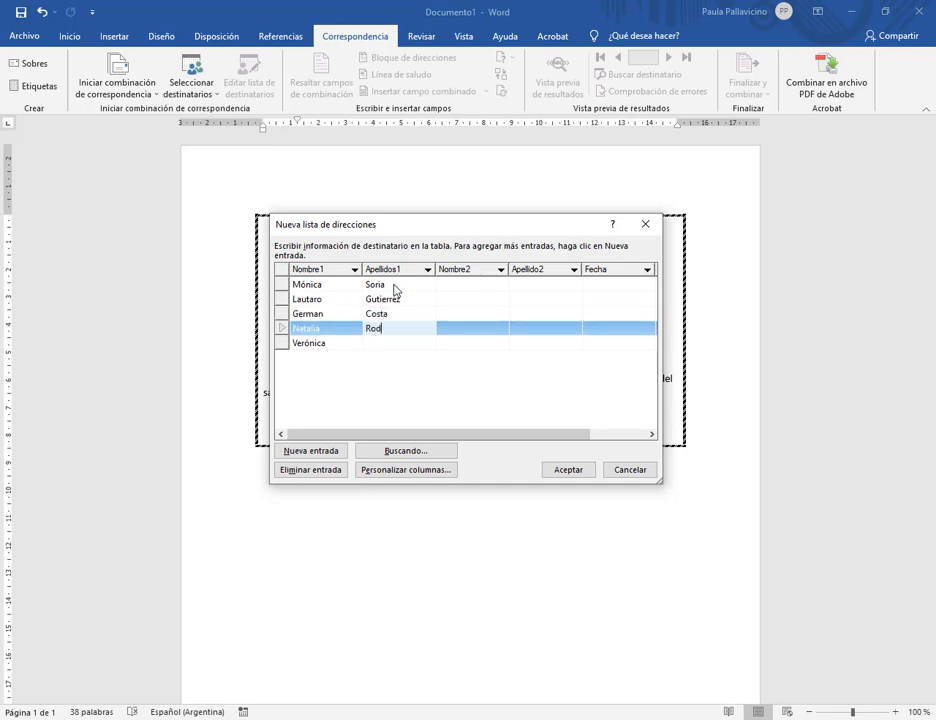
type("riguez")
key("Down")
type("Silva")
- Fill the Nombre2 column of all five entries with the second person's given name for each record
left_click(474, 287)
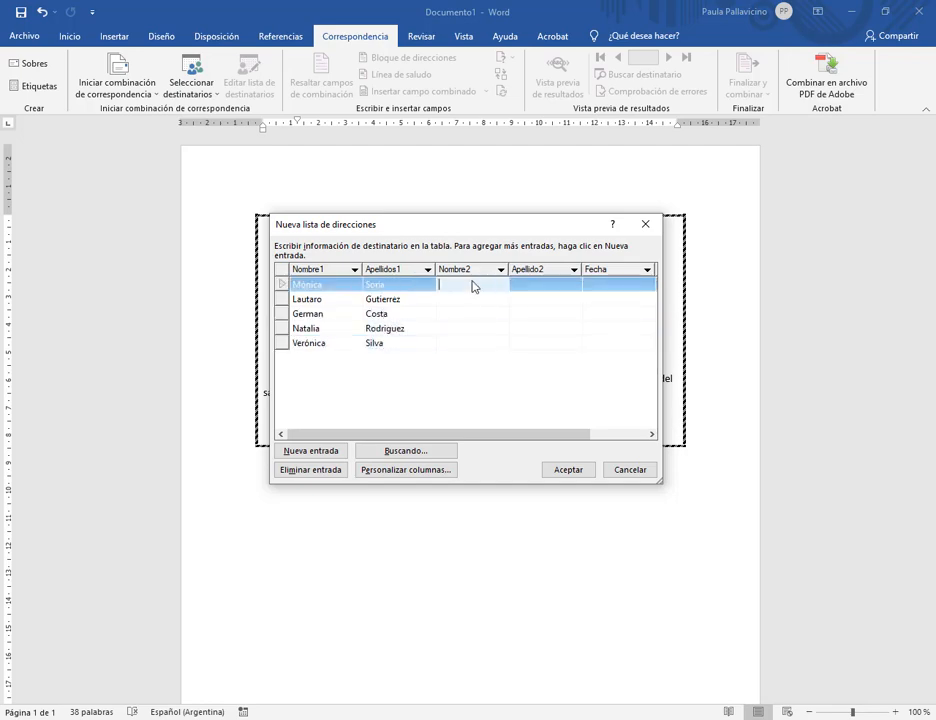
type("Gonzalo")
key("Down")
type("Mario")
key("Down")
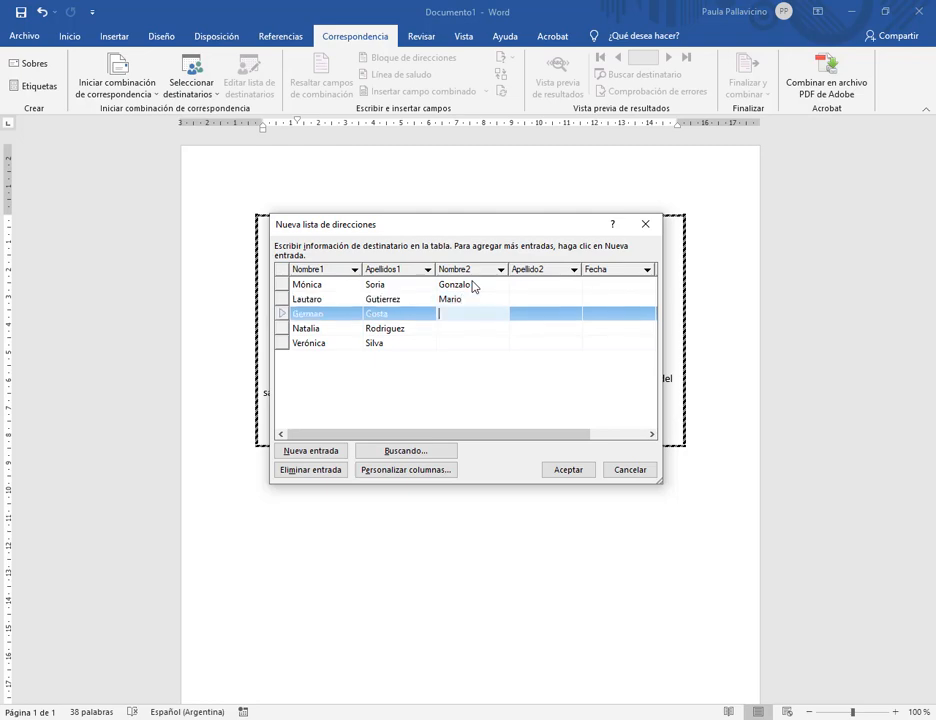
type("María Laura")
key("Down")
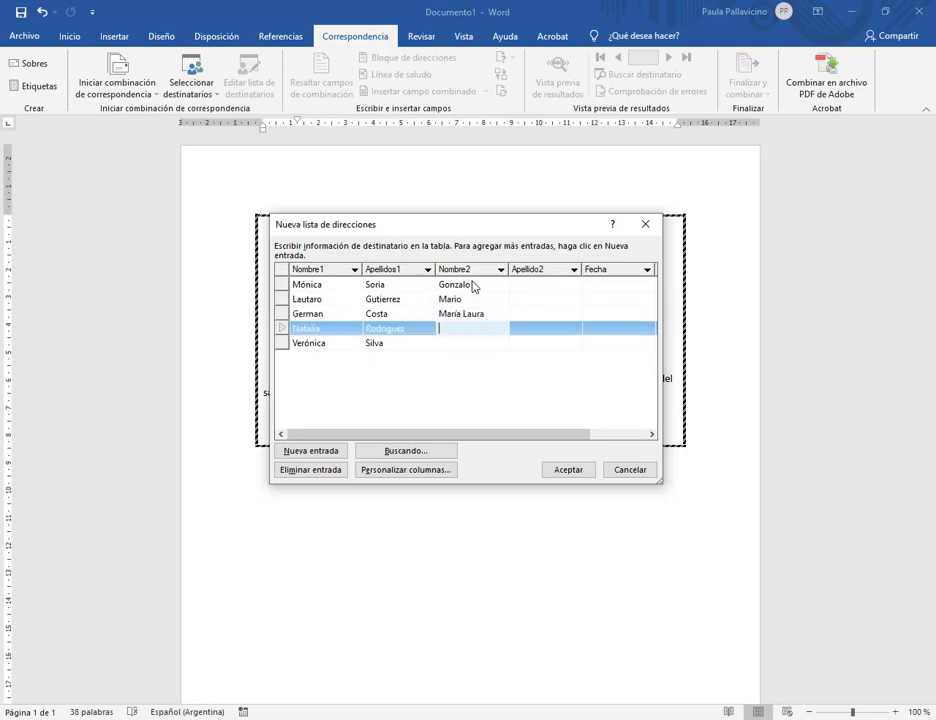
key("Down")
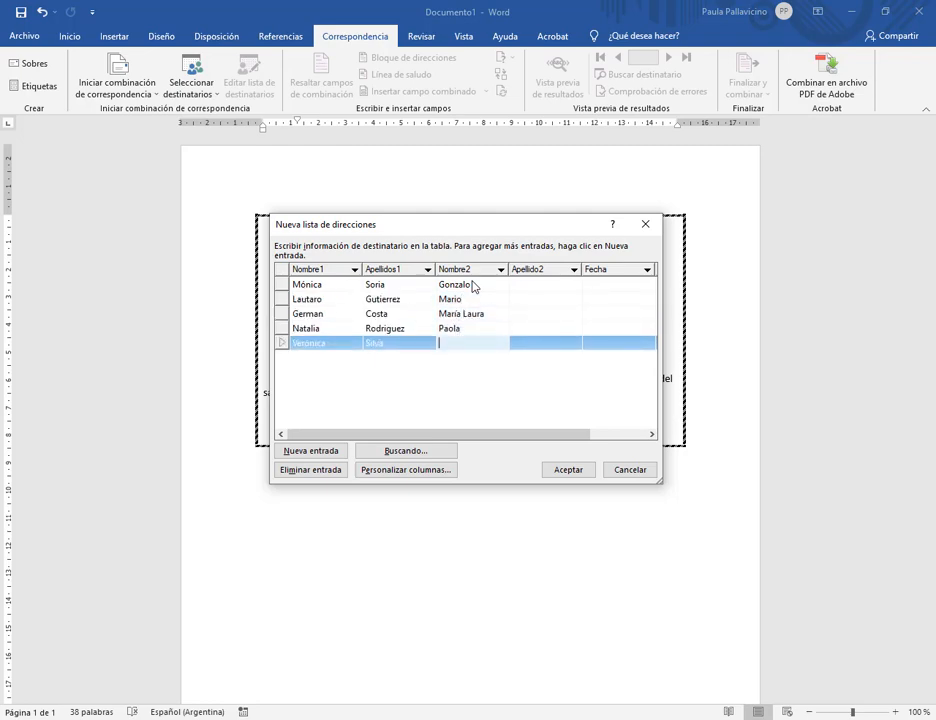
type("José")
- Fill the Apellido2 column of all five entries with the second person's surname for each record
left_click(540, 285)
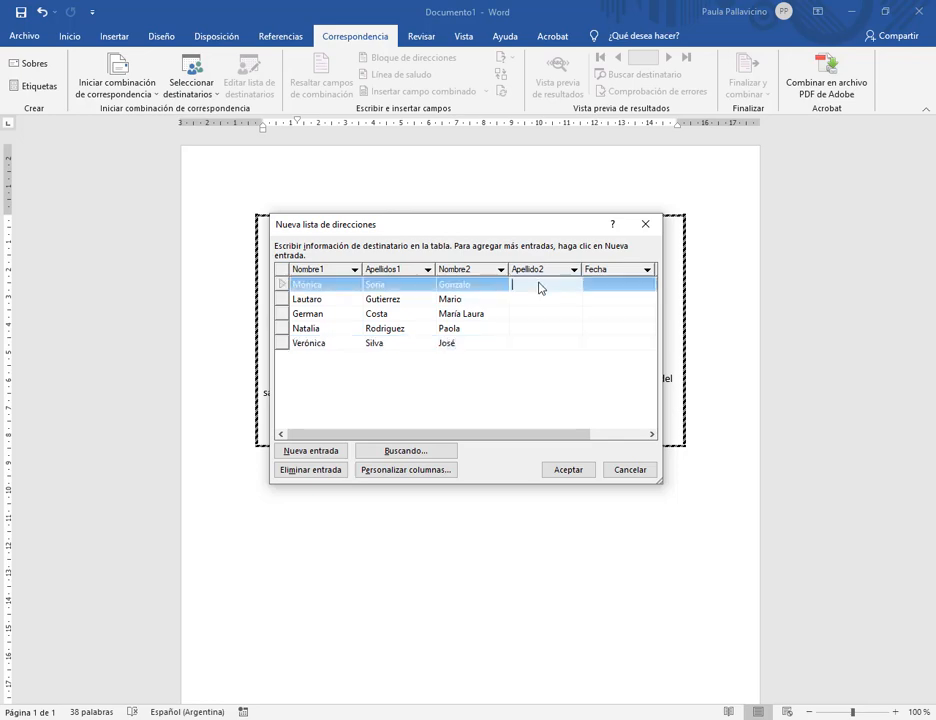
key("Down")
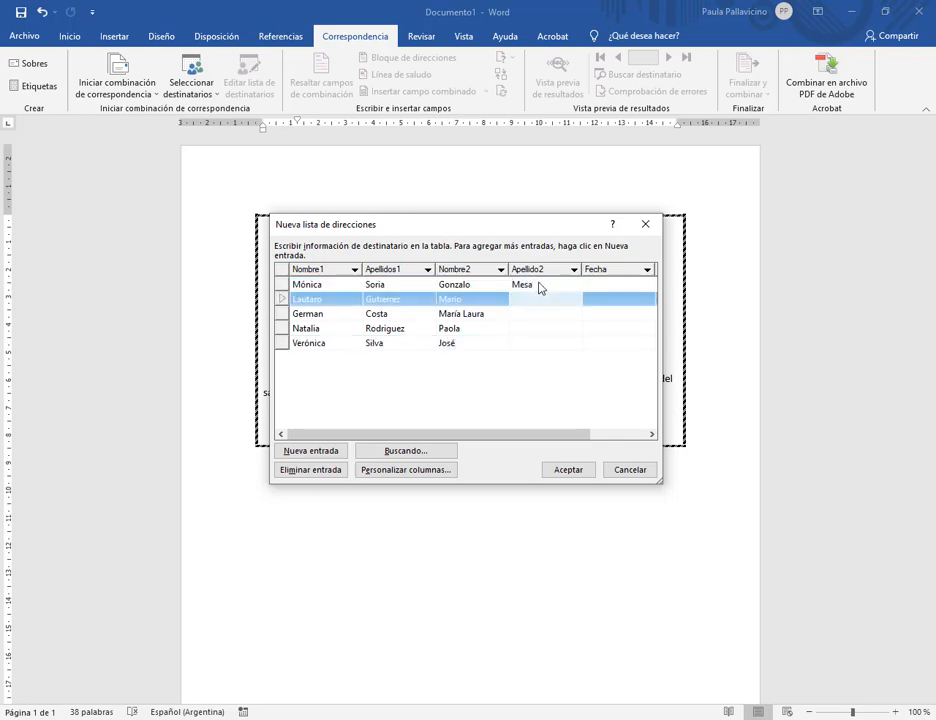
type("Gomez")
key("Down")
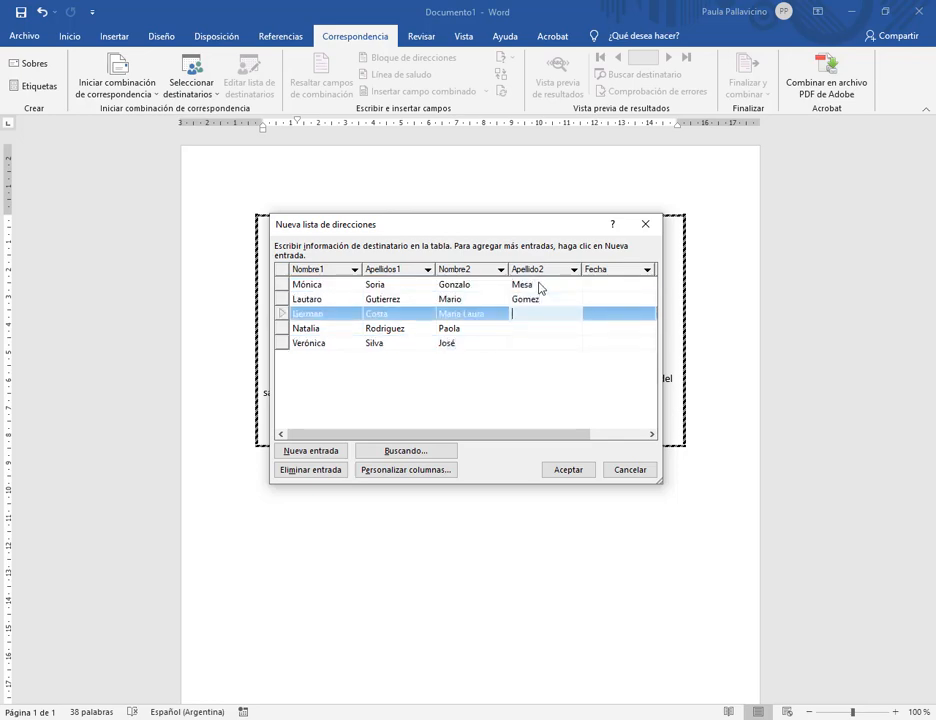
type("Soto")
key("Down")
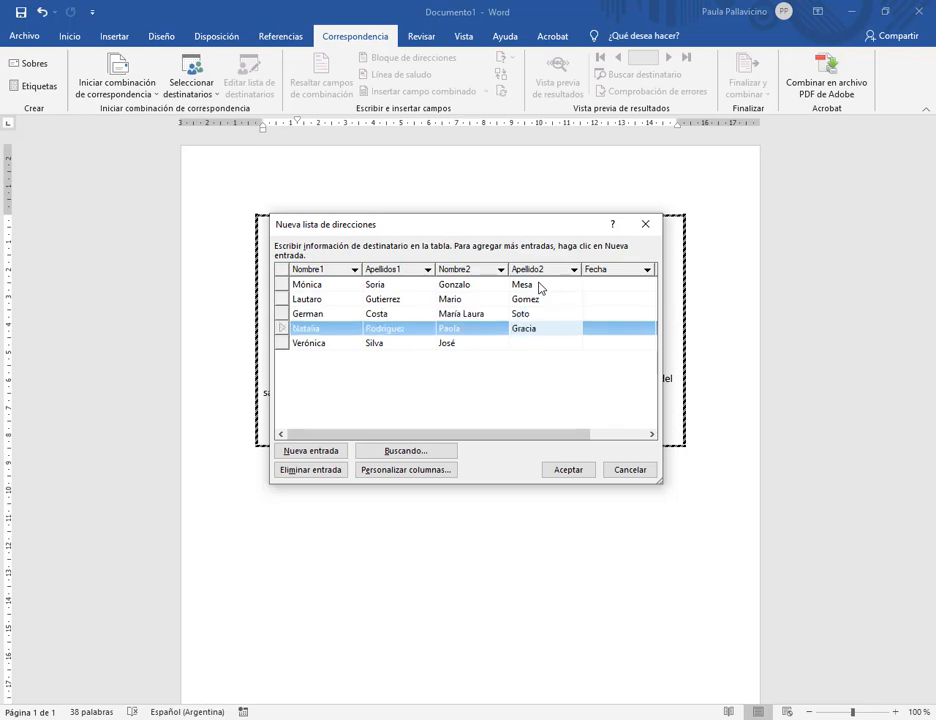
key("Down")
- Fill the Fecha column of all five entries with 21/8/2021
left_click(625, 287)
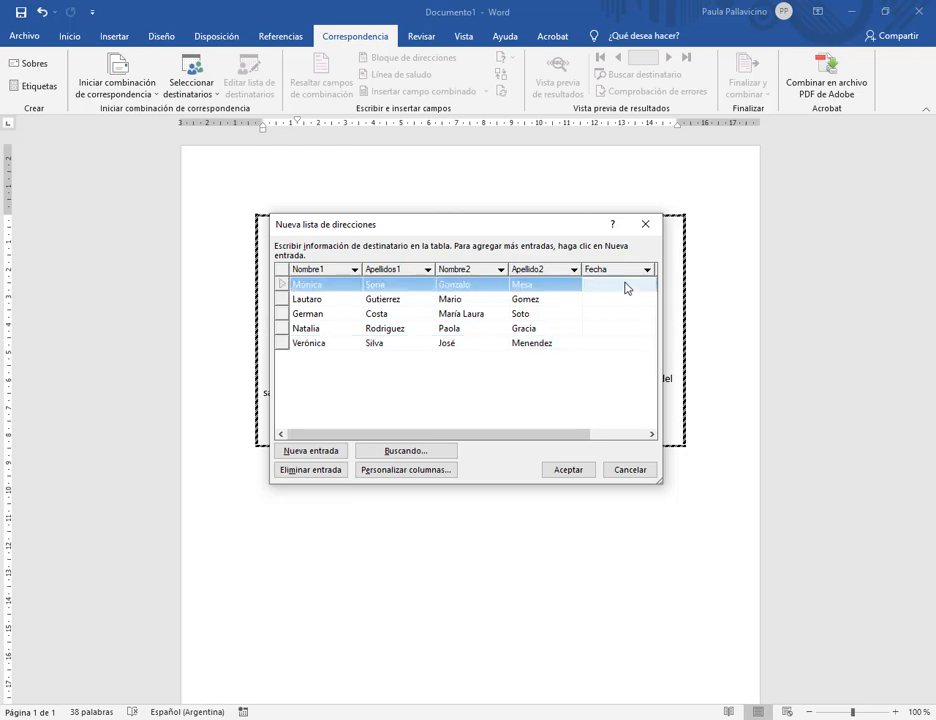
type("21/8/2021")
left_click(625, 302)
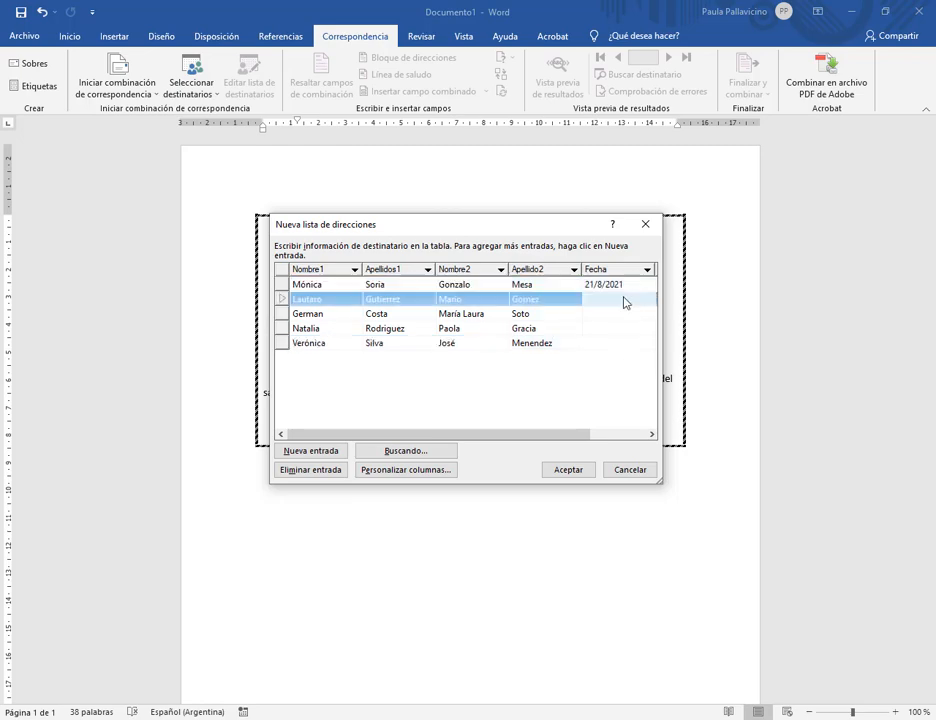
type("21/8/2021")
key("Down")
type("21/8/2021")
key("Down")
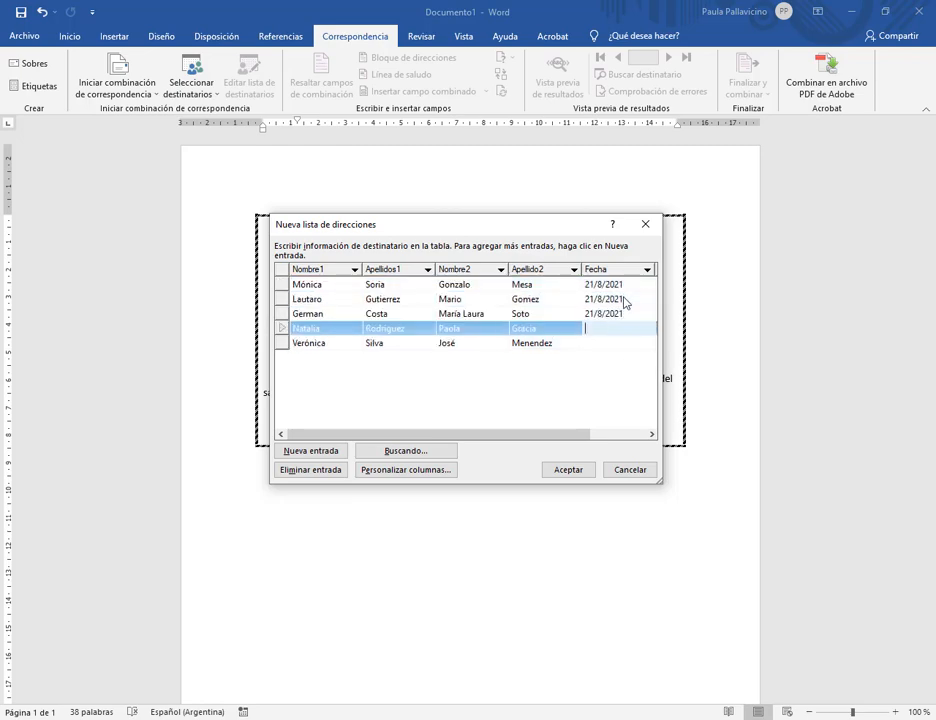
type("21/8/2021")
key("Down")
type("21/8/2021")
key("Tab")
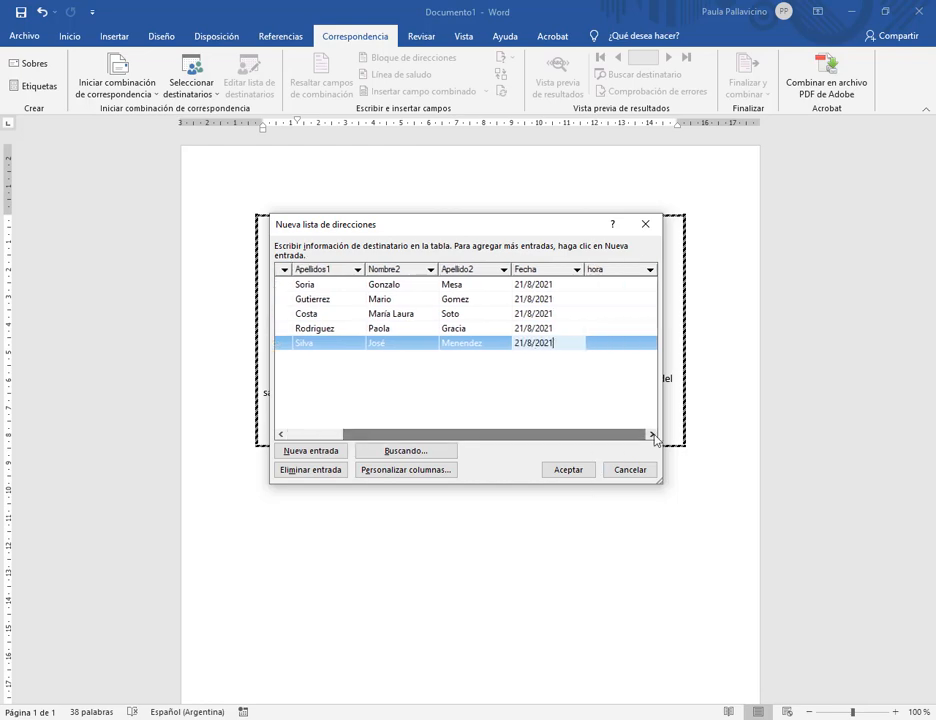
- Fill the hora column of all five entries with 18:30
left_click(614, 286)
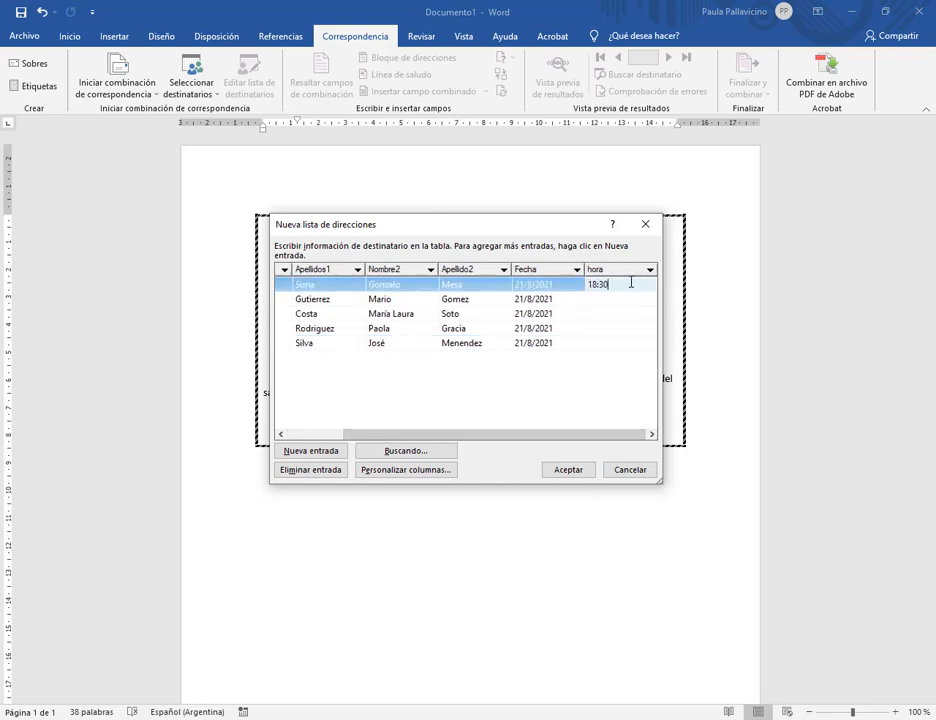
key("Down")
type("18:30")
key("Down")
type("18:30")
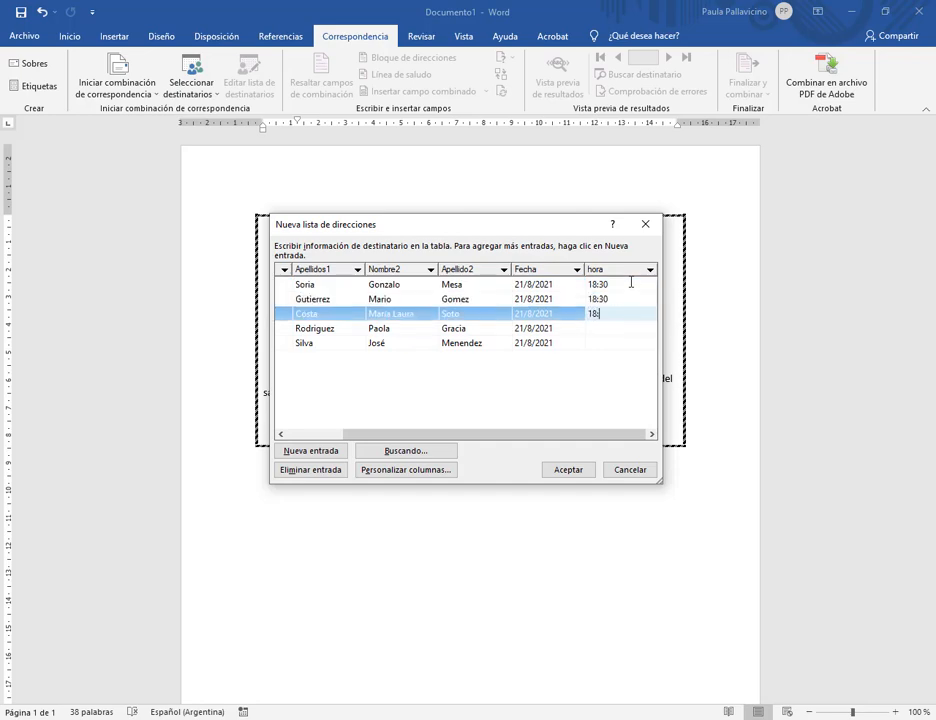
key("Down")
type("1")
key("Down")
type("18")
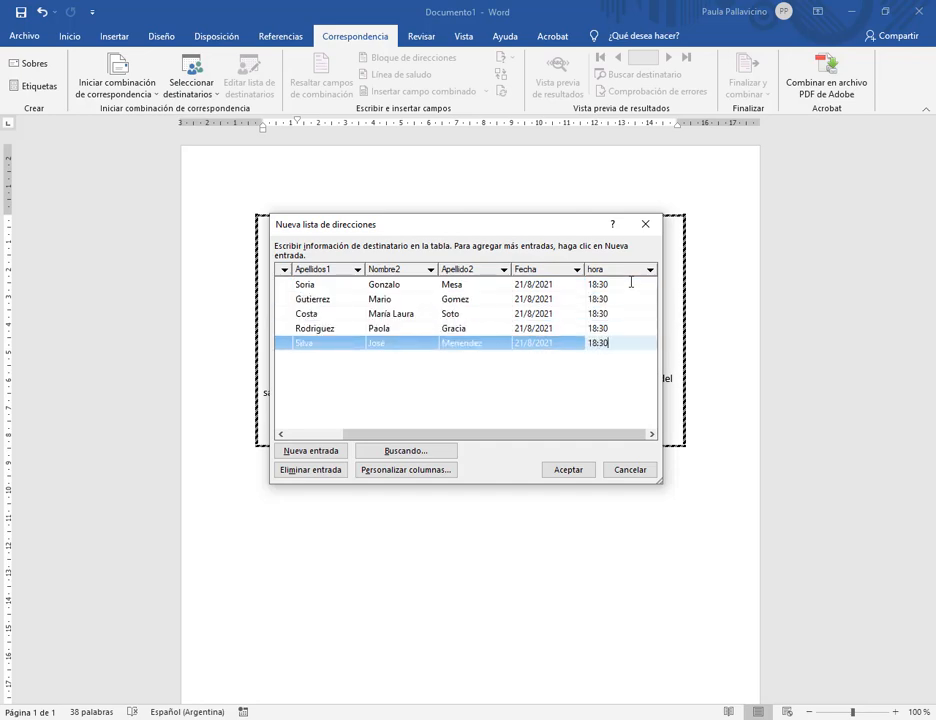
type(":30")
- Accept the new address list and save it as Lista 1
left_click(553, 476)
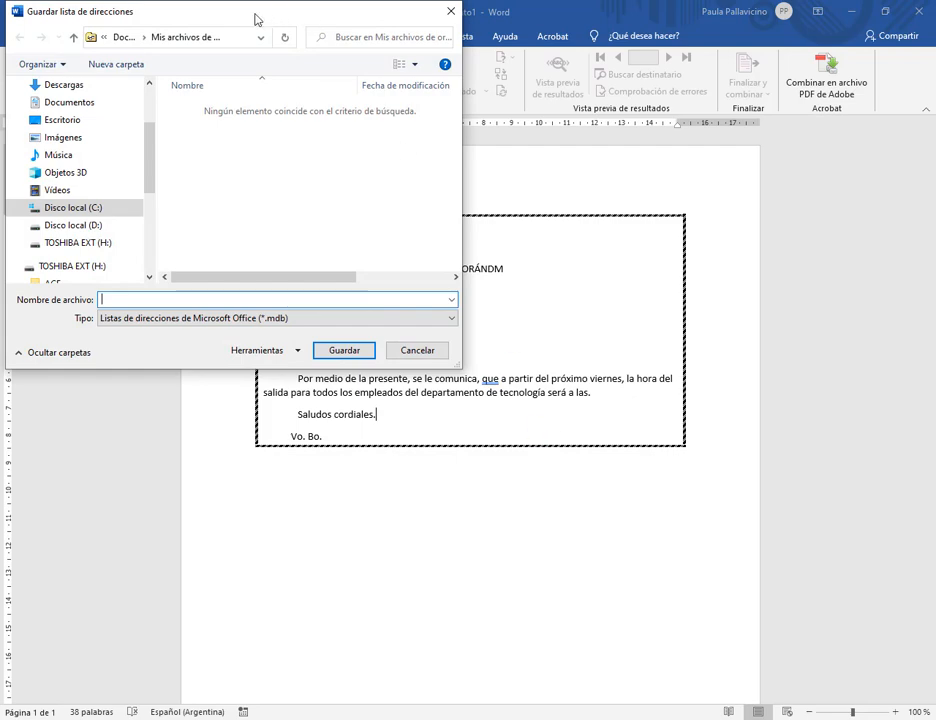
left_click_drag(256, 19, 438, 157)
left_click_drag(488, 150, 481, 152)
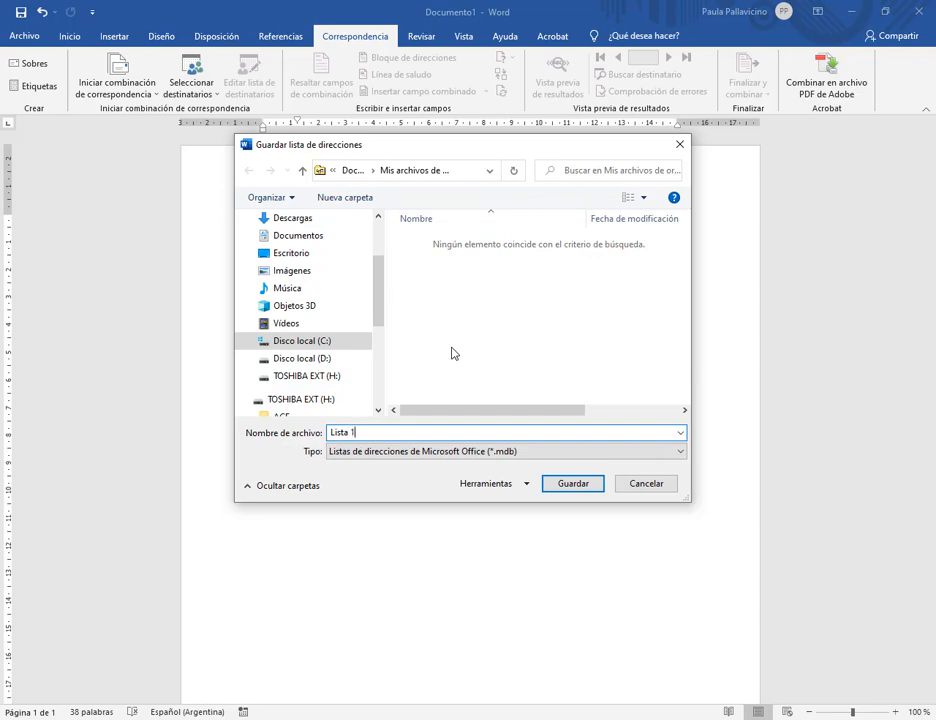
left_click(582, 486)
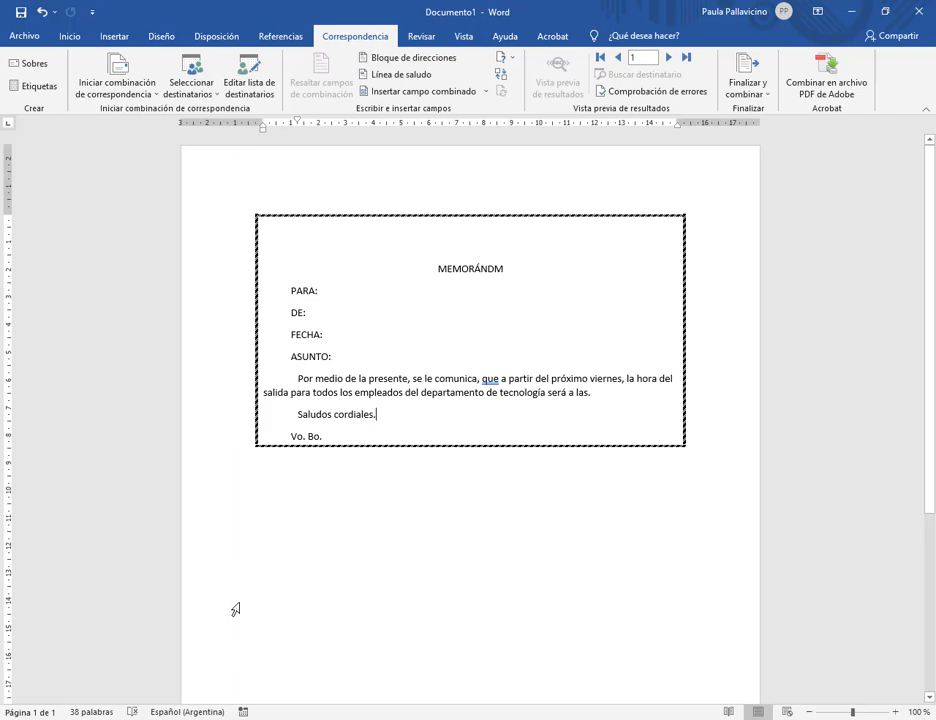
- Consult instruction 9 and the sample memorándum in the browser manual to see where each merge field goes, and return to Word
key("alt+Tab")
scroll(485, 354, "down", 3)
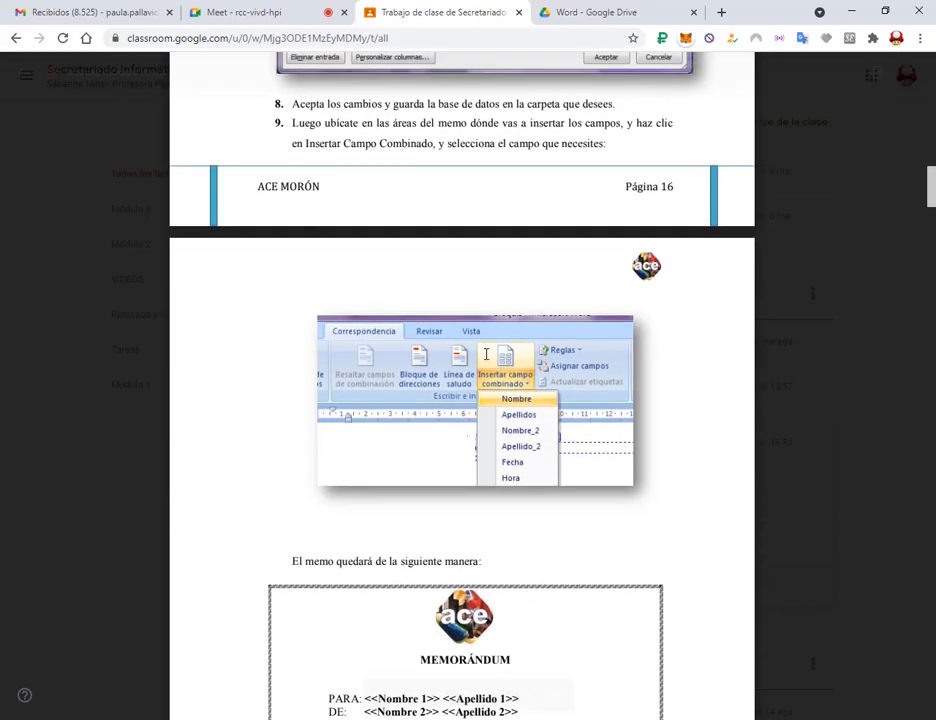
scroll(486, 354, "down", 1)
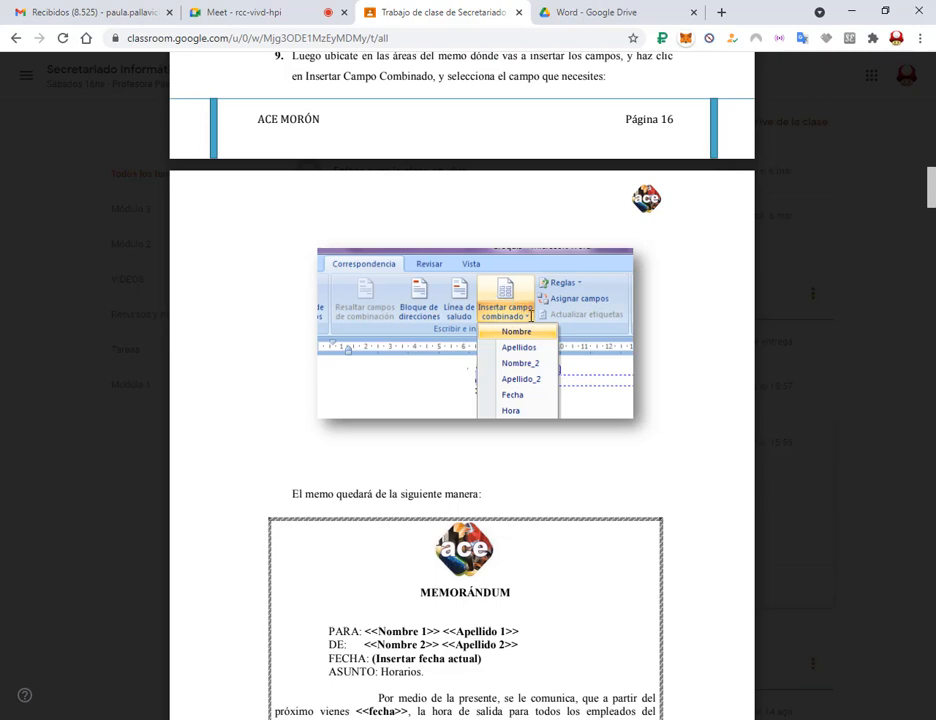
scroll(541, 395, "down", 5)
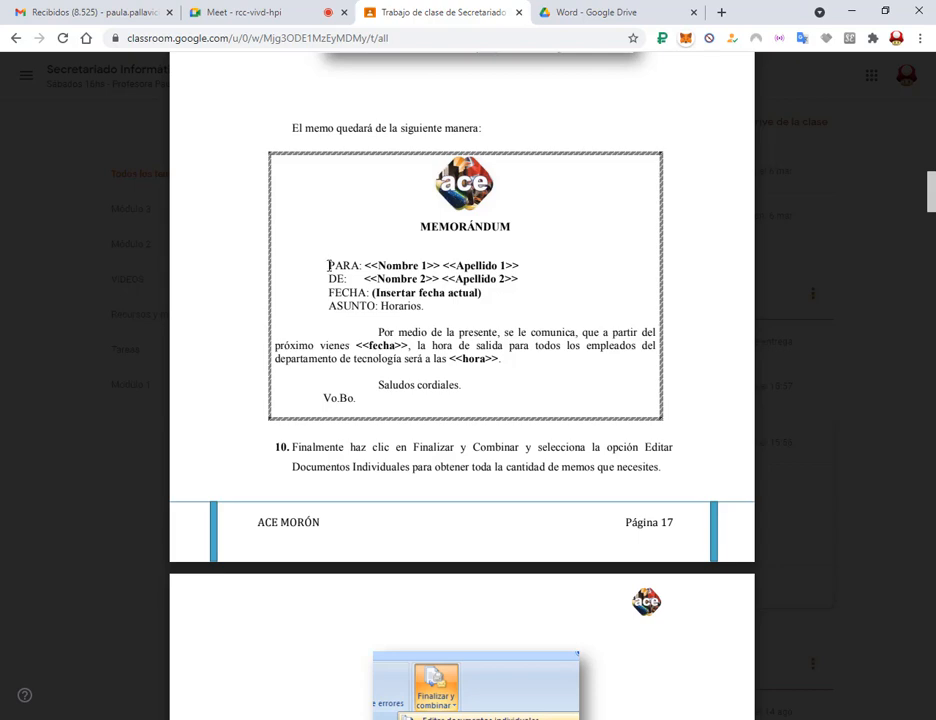
left_click_drag(329, 265, 513, 269)
left_click(370, 278)
left_click_drag(329, 292, 492, 291)
left_click(413, 297)
key("alt+Tab")
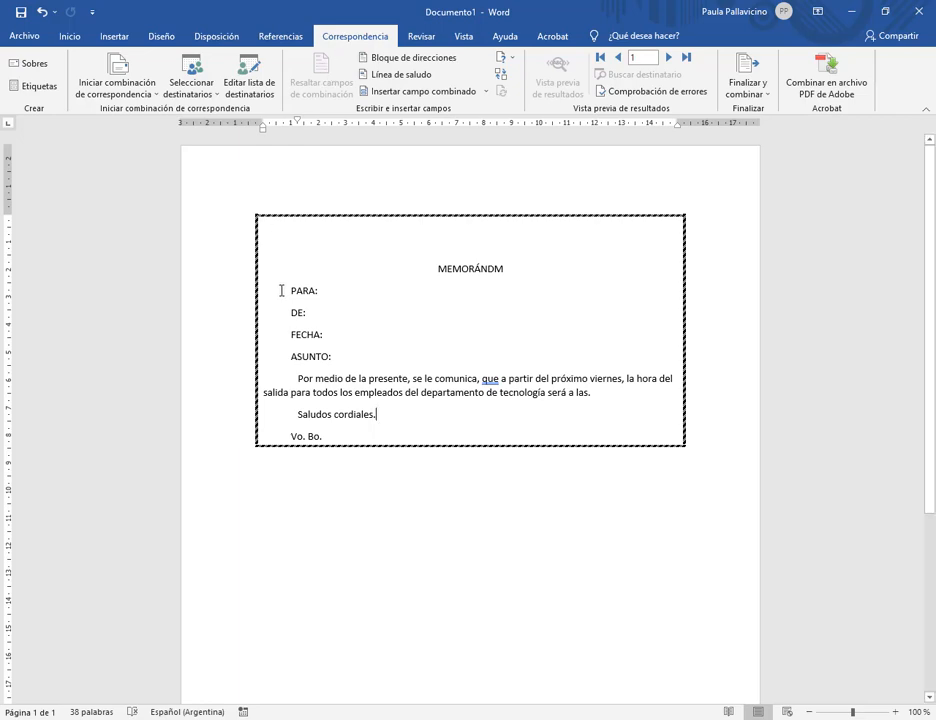
- Open the Lista 1.mdb data source for editing from the merge recipient list, and check the system calendar for the date
left_click_drag(218, 184, 280, 48)
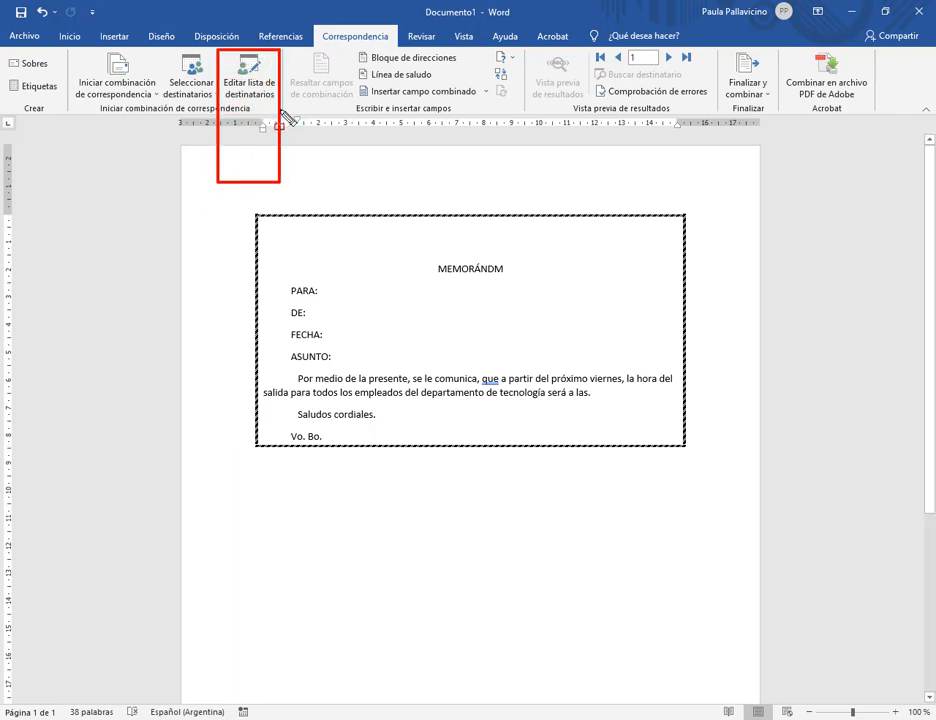
type("a")
left_click(250, 90)
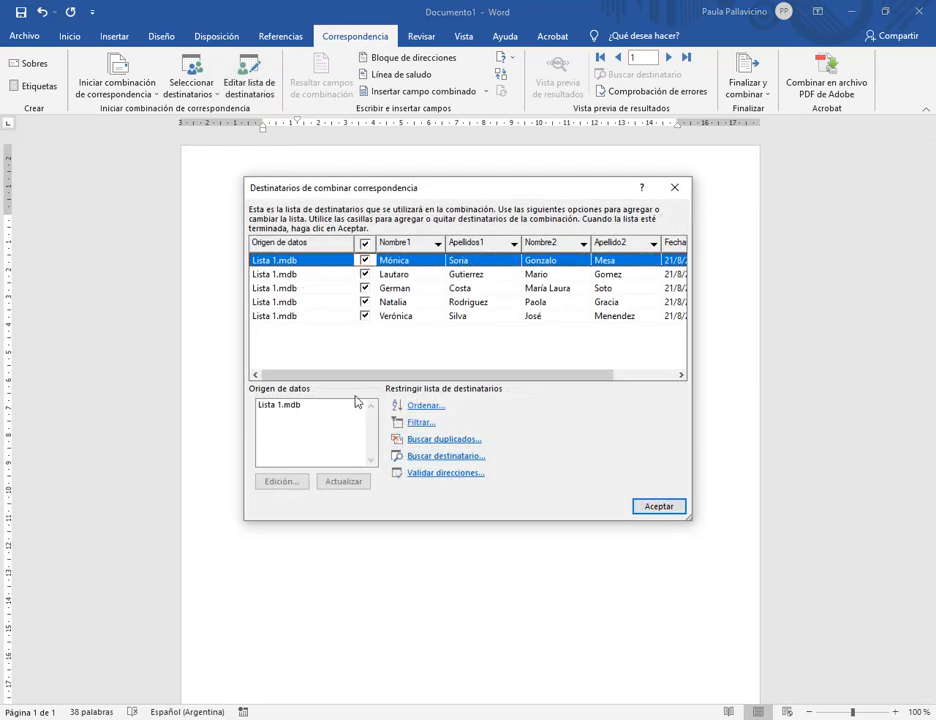
left_click(285, 407)
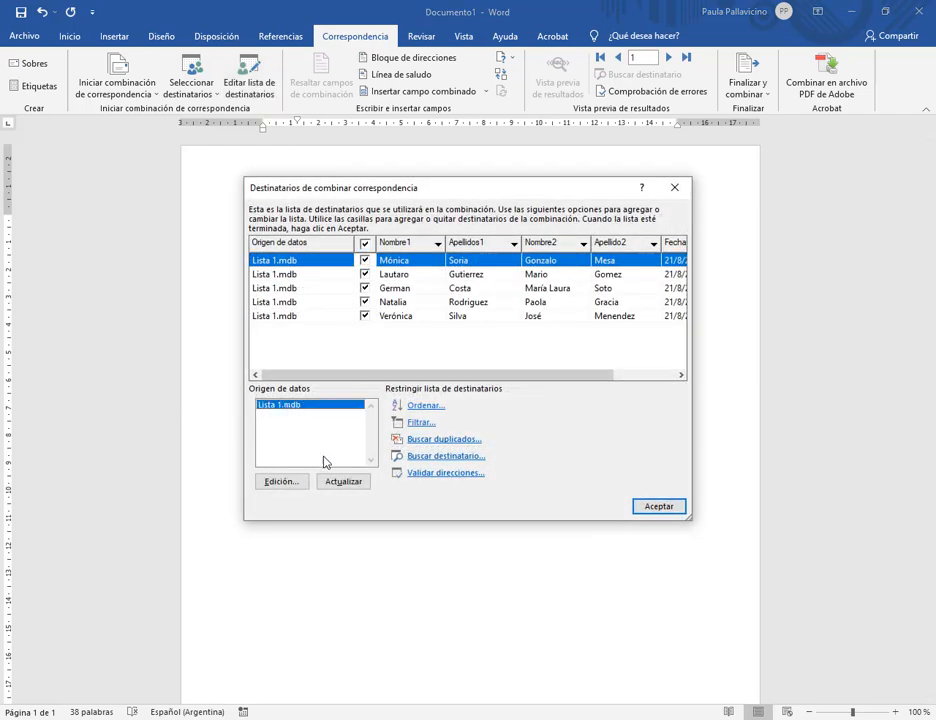
left_click(296, 484)
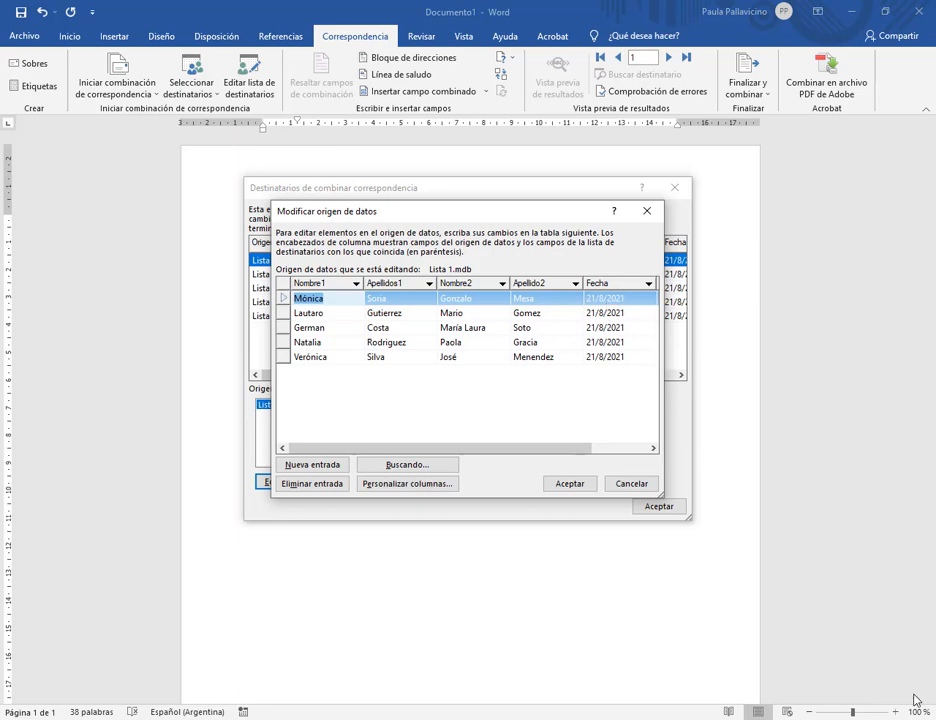
left_click(883, 718)
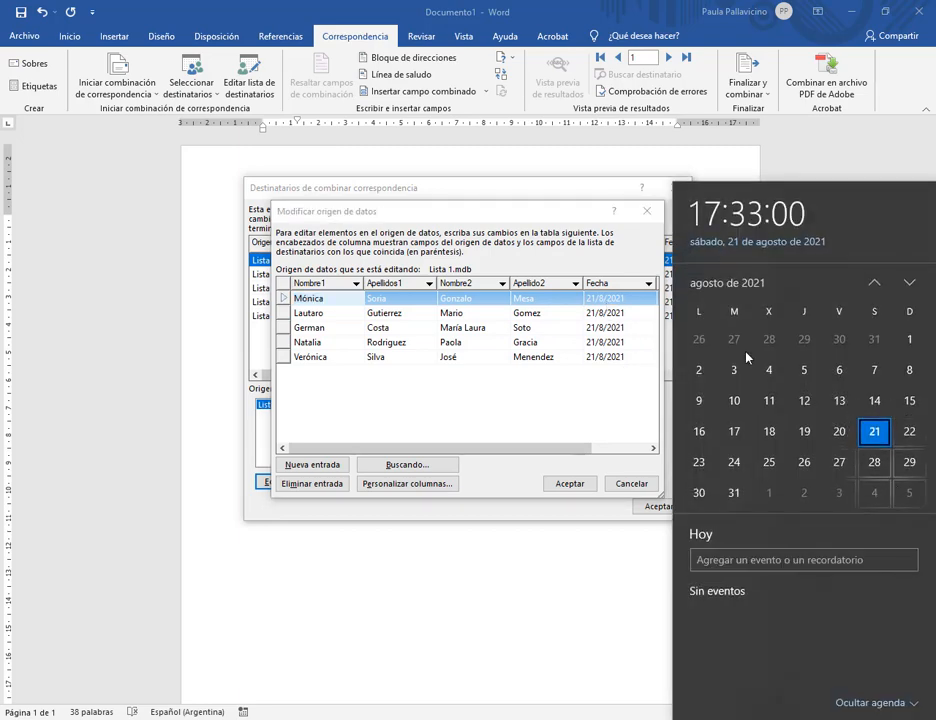
- Change the Fecha value of all five Lista 1.mdb entries to 28/8/2021
left_click(601, 297)
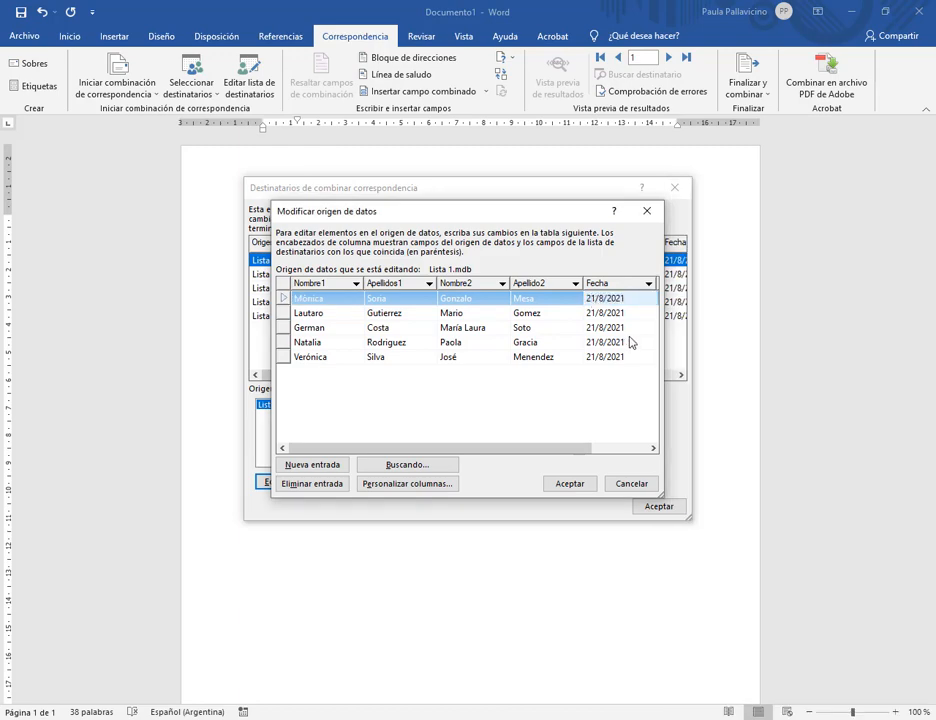
key("BackSpace")
type("8")
left_click_drag(627, 298, 577, 298)
key("ctrl+c")
left_click(624, 315)
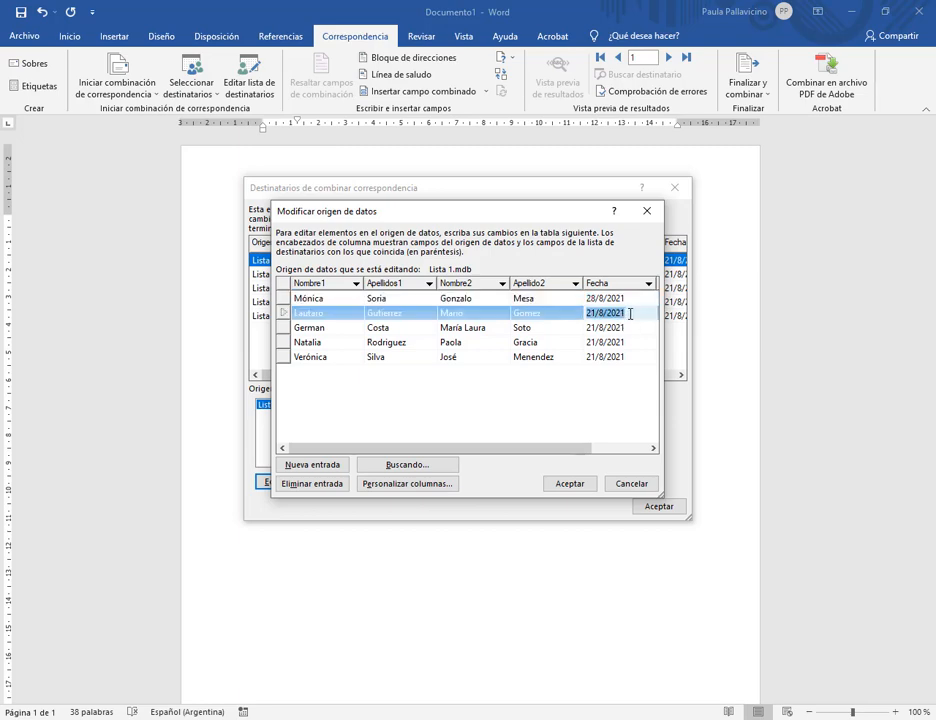
key("ctrl+v")
left_click(626, 328)
key("ctrl+v")
left_click(627, 343)
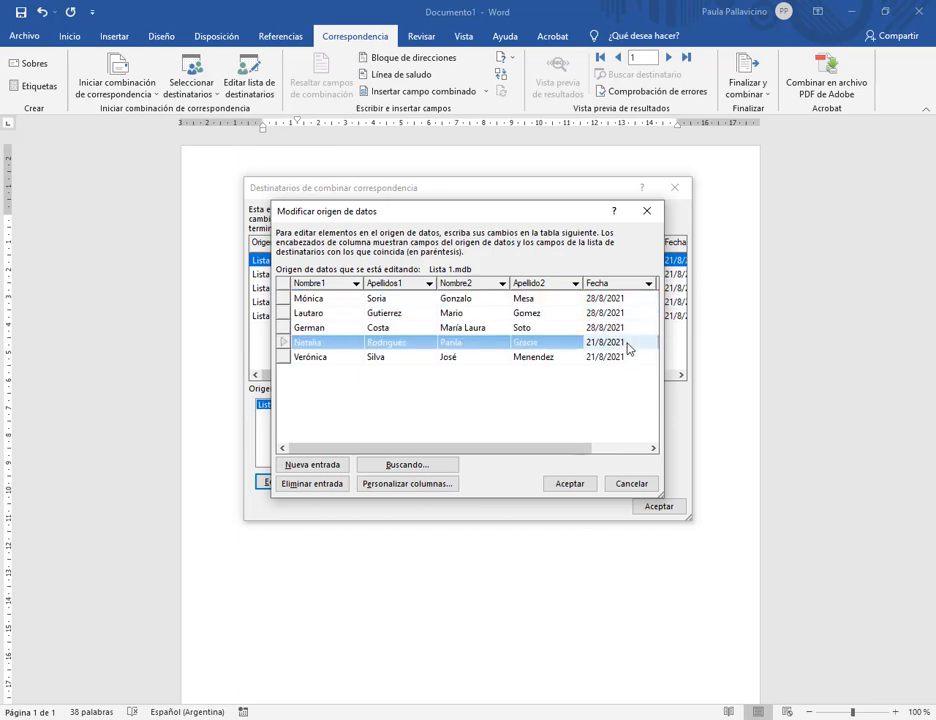
key("ctrl+v")
left_click(627, 357)
key("ctrl+v")
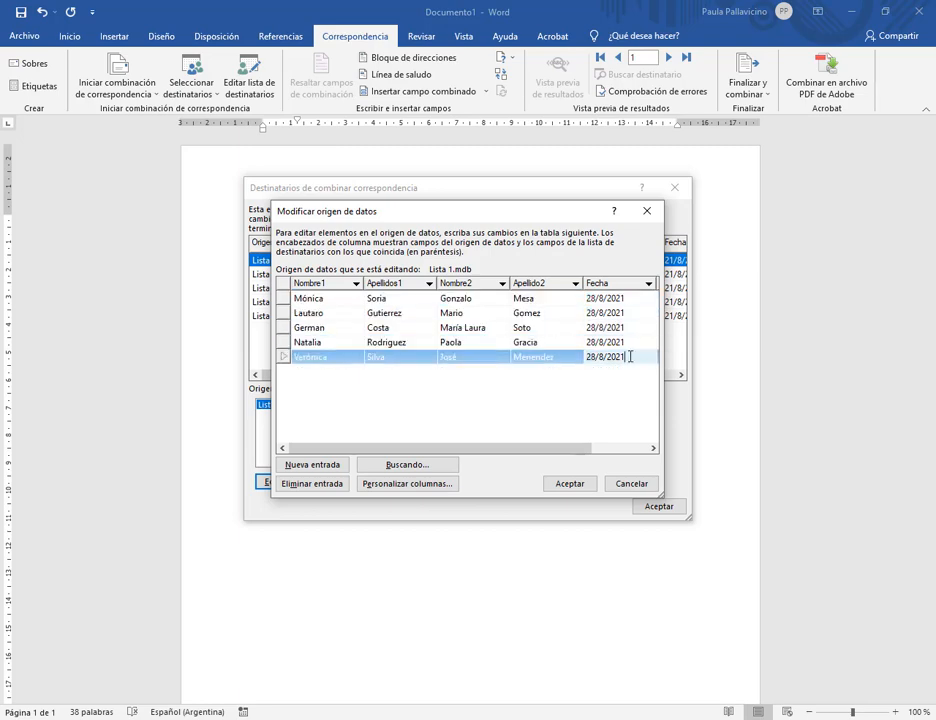
- Save the data source changes to Lista 1.mdb, review the Fecha and hora columns, and close the recipient list
left_click(570, 483)
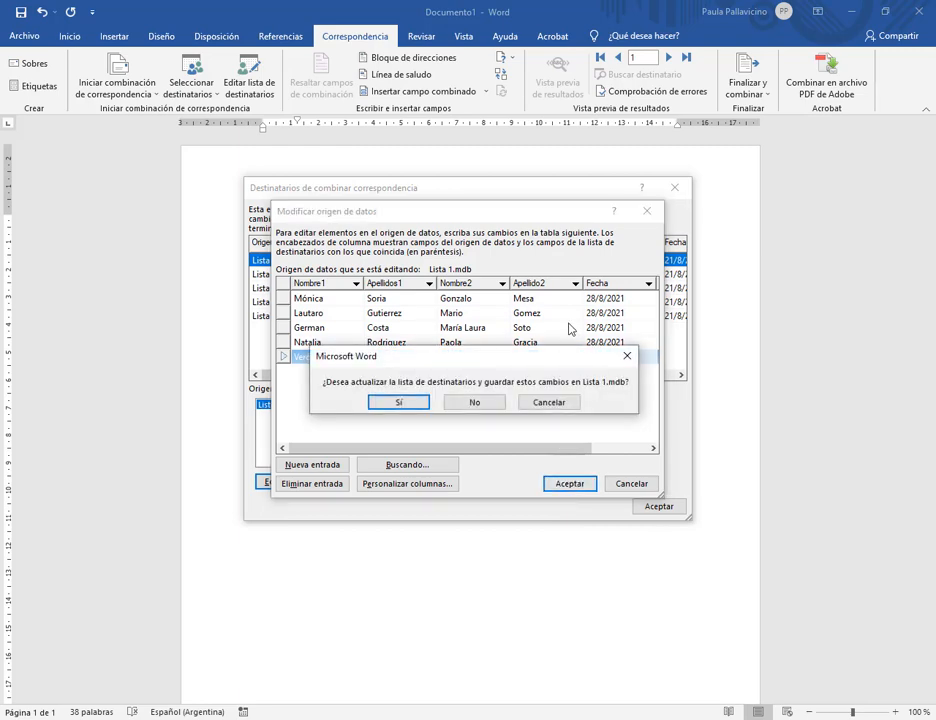
left_click(420, 403)
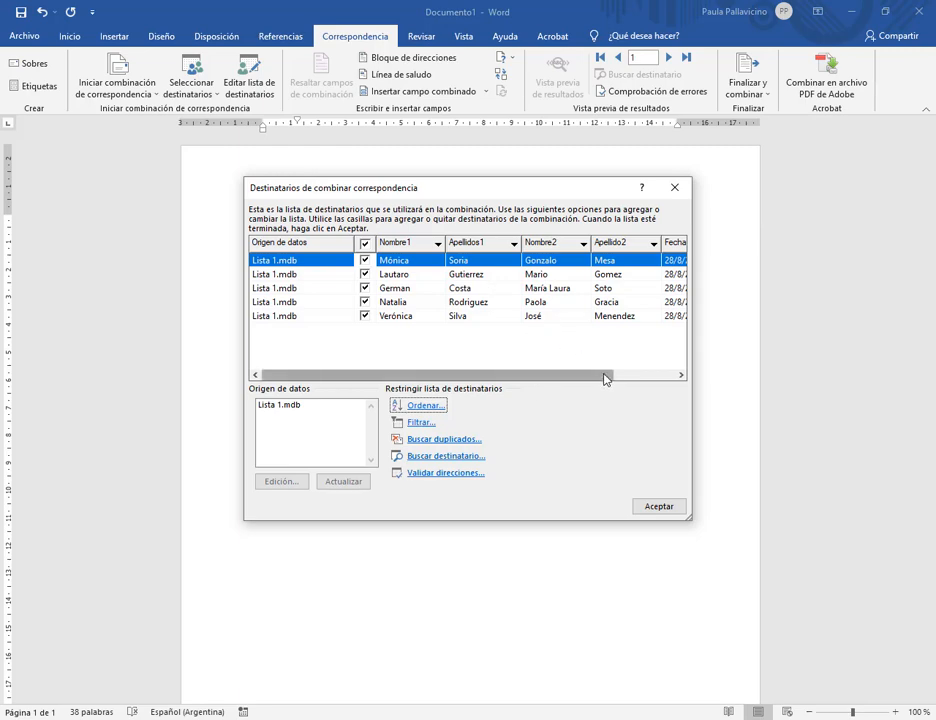
left_click_drag(608, 376, 667, 366)
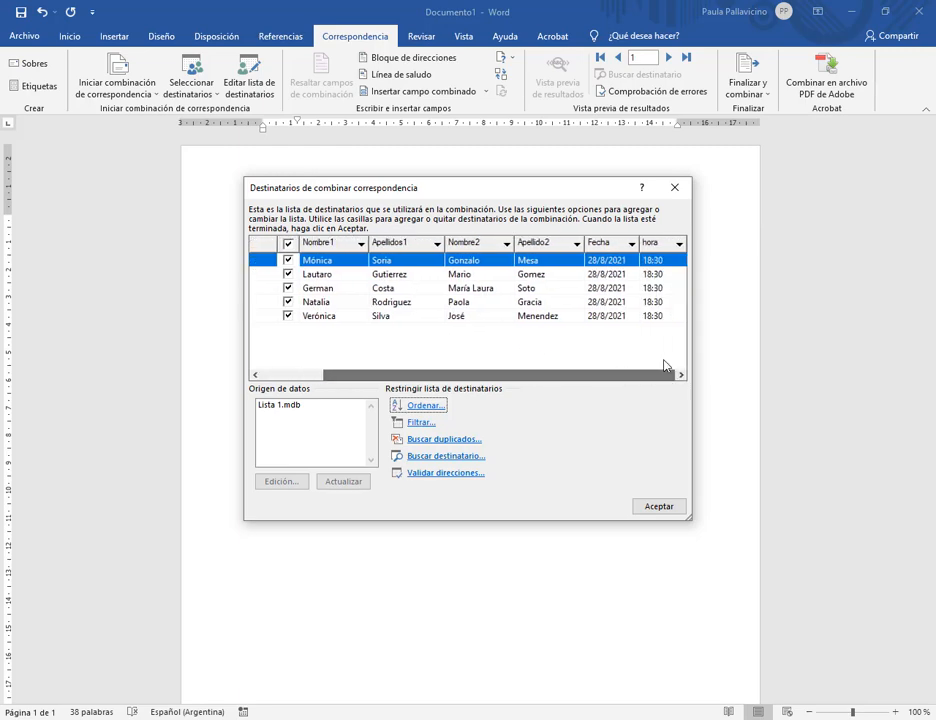
left_click(677, 510)
- Insert the Nombre1 and Apellidos1 merge fields after PARA: in the memo, separated by a space
left_click(326, 293)
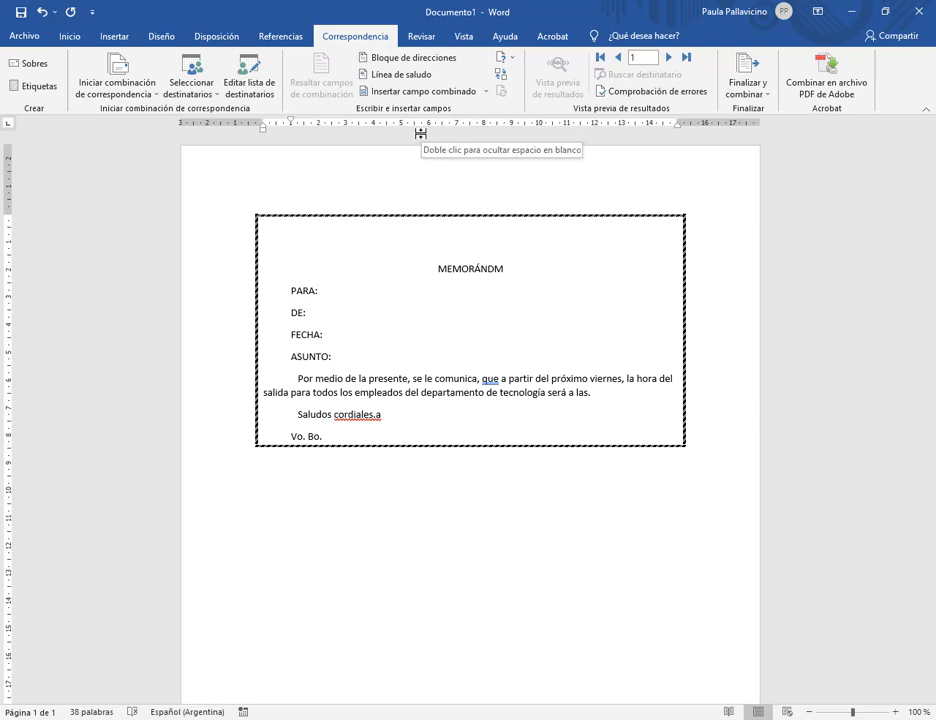
left_click(486, 92)
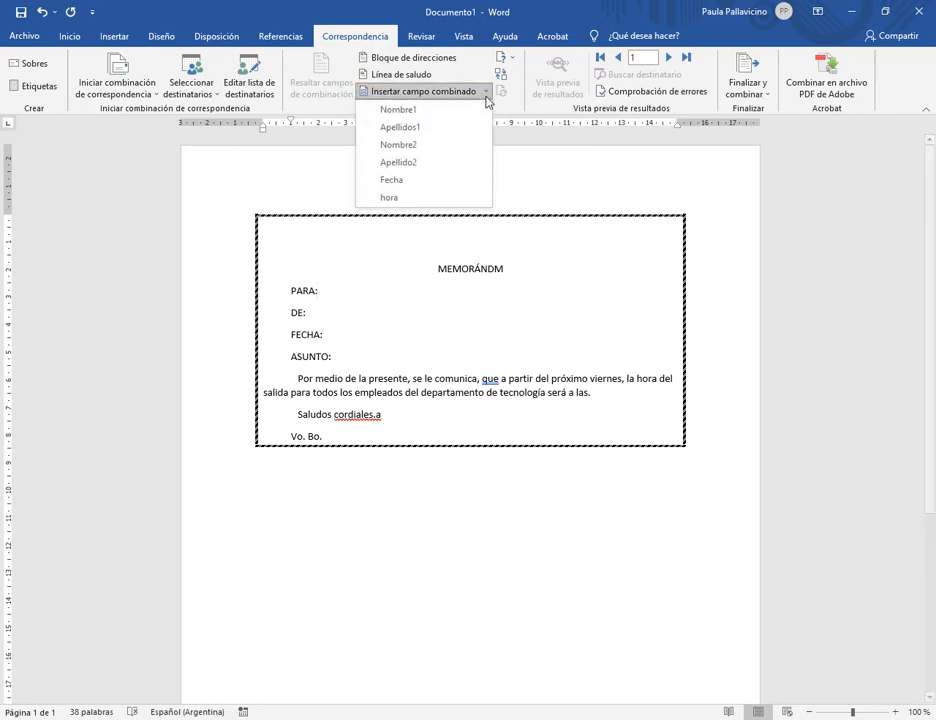
left_click(441, 110)
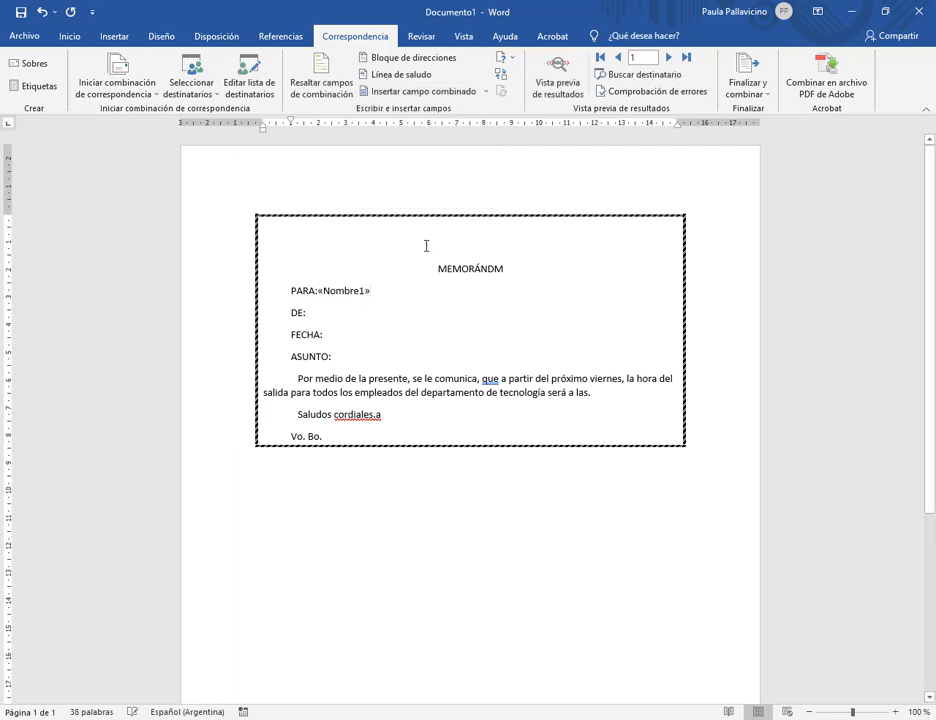
left_click(486, 92)
left_click(450, 128)
- Insert the Nombre2 and Apellido2 merge fields after DE:, separated by a space, and enter 21/8/2021 after FECHA:
left_click(312, 312)
left_click(486, 92)
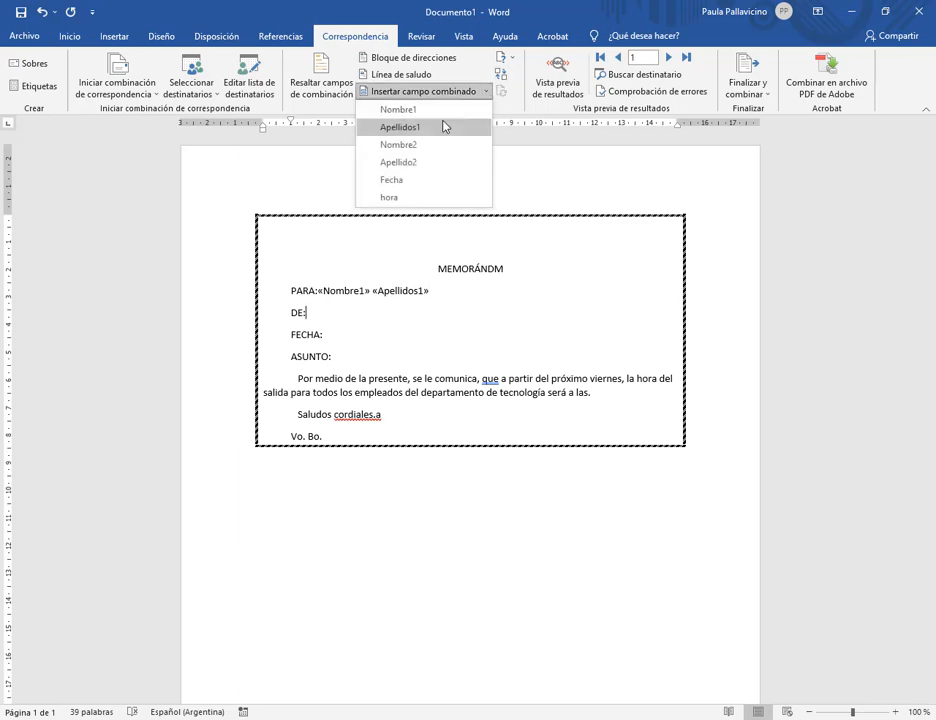
left_click(441, 146)
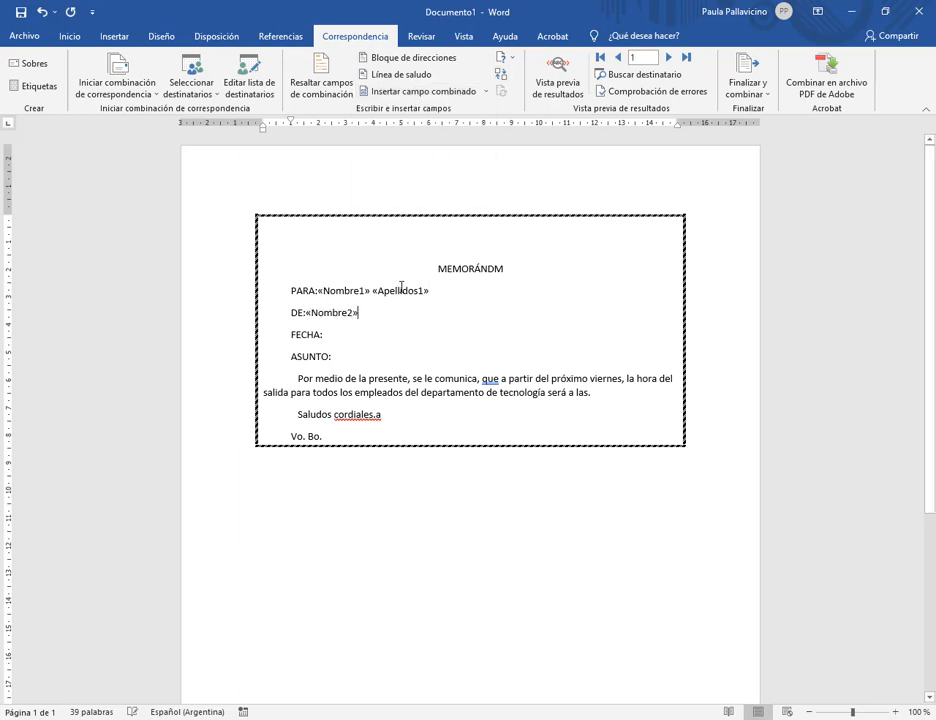
left_click(485, 95)
left_click(410, 162)
type("21/8/2021")
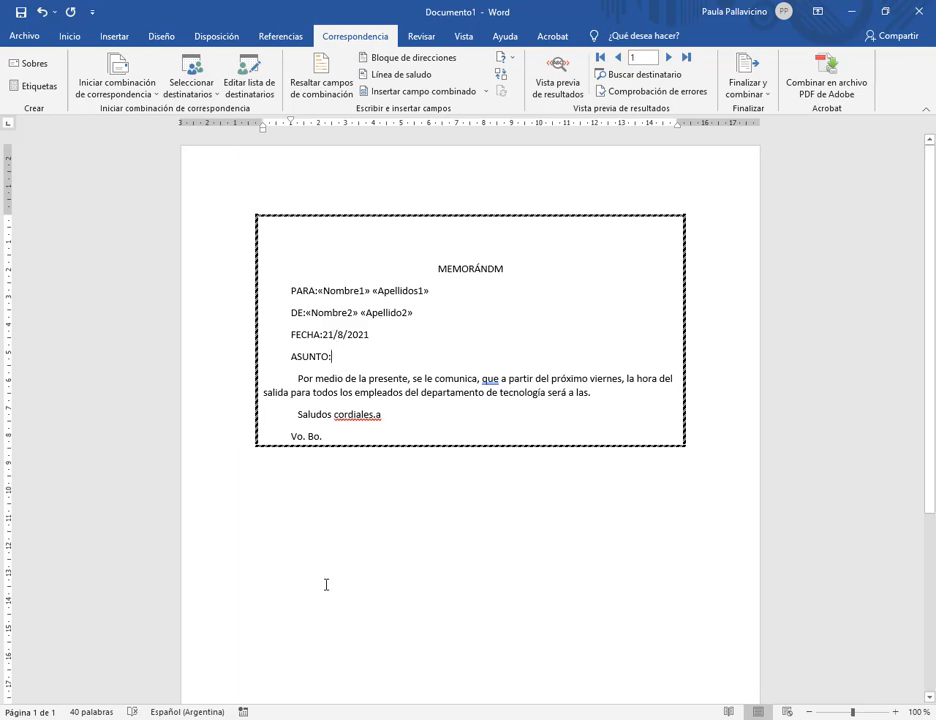
- Replace the comma after "próximo viernes" in the memo body with the Fecha merge field
left_click(621, 379)
key("Delete")
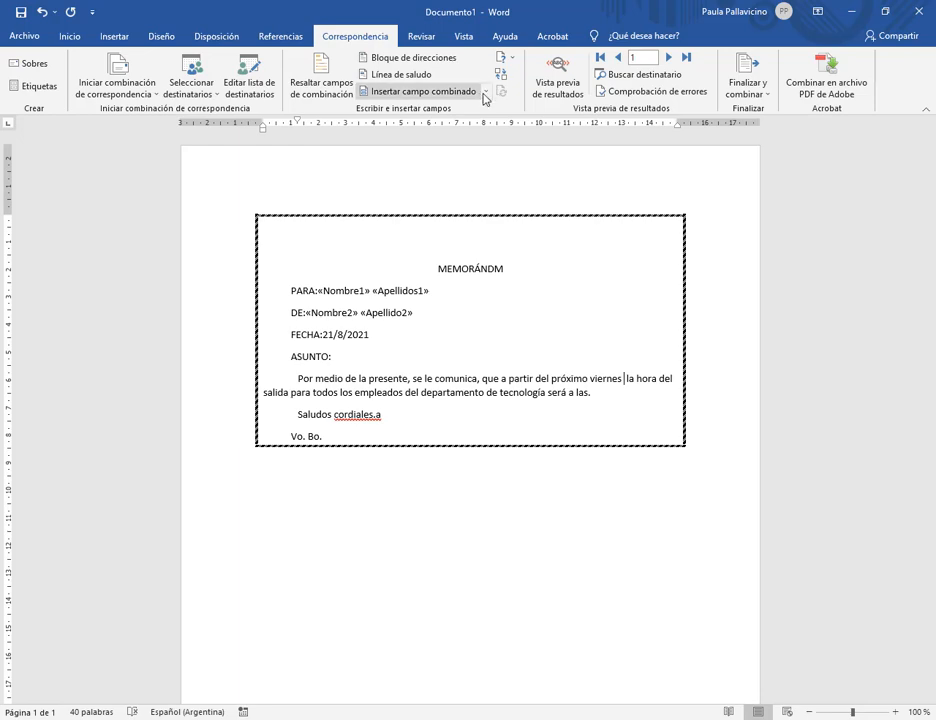
left_click(485, 92)
left_click(390, 180)
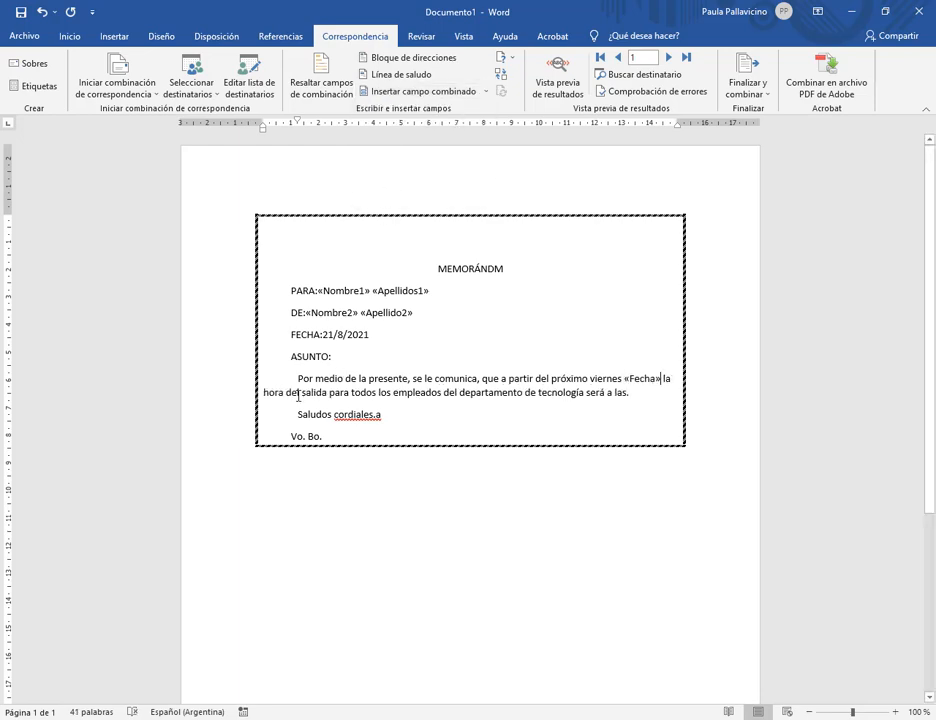
- Replace the period after "será a las" at the end of the body paragraph with the hora merge field
left_click(631, 392)
key("BackSpace")
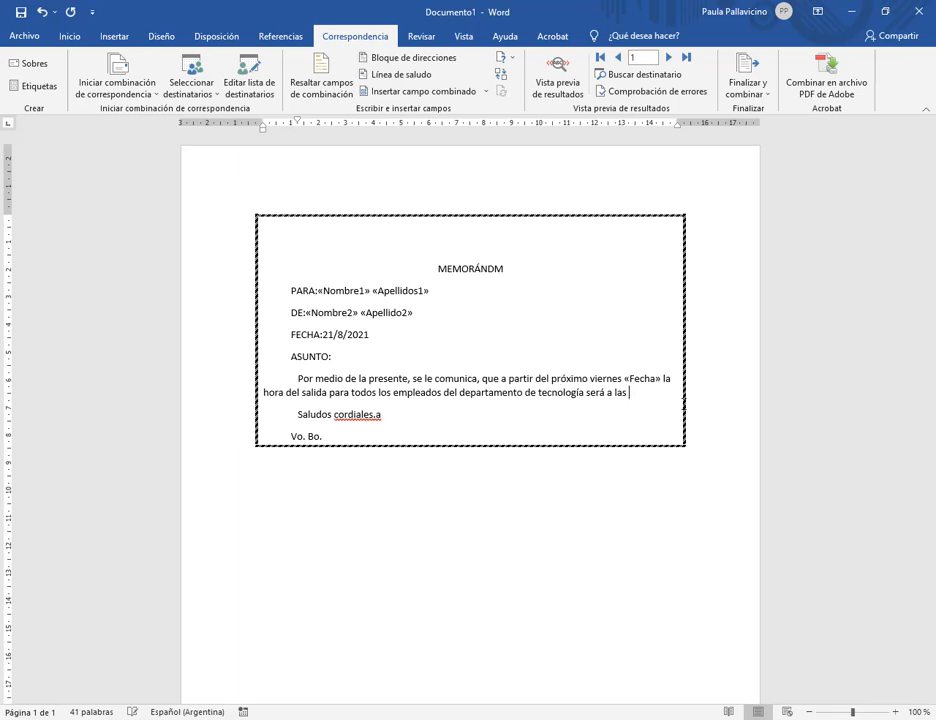
left_click(420, 91)
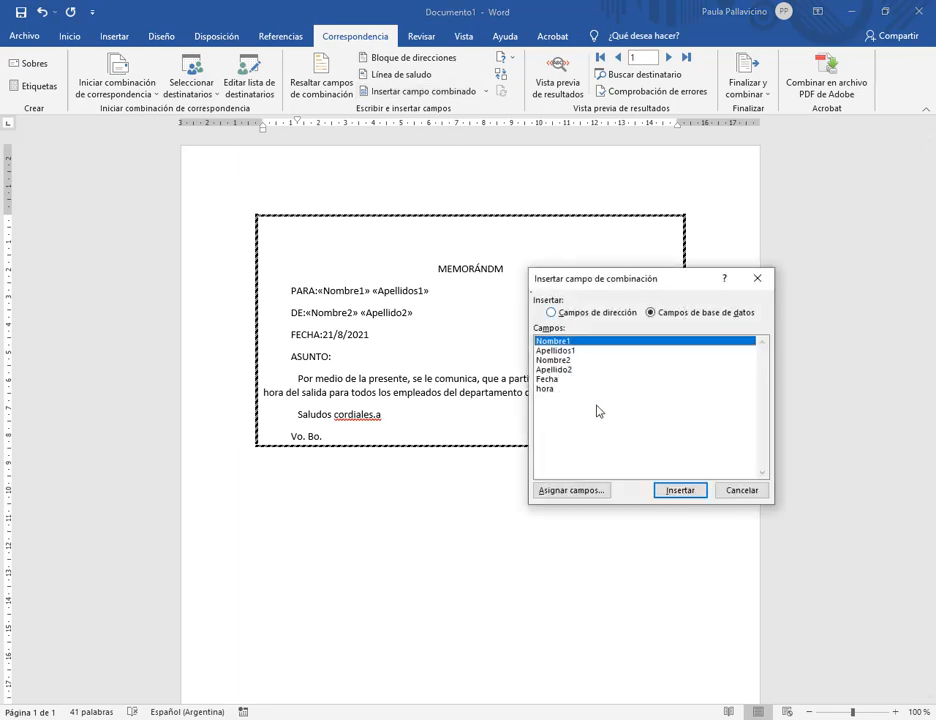
left_click(767, 282)
left_click(486, 91)
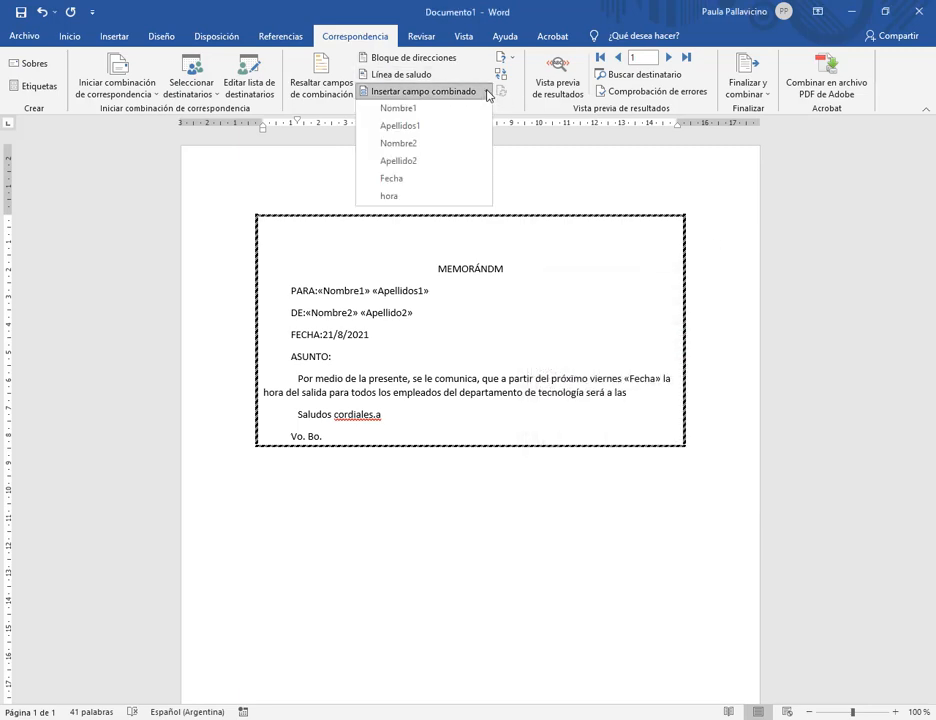
left_click(381, 198)
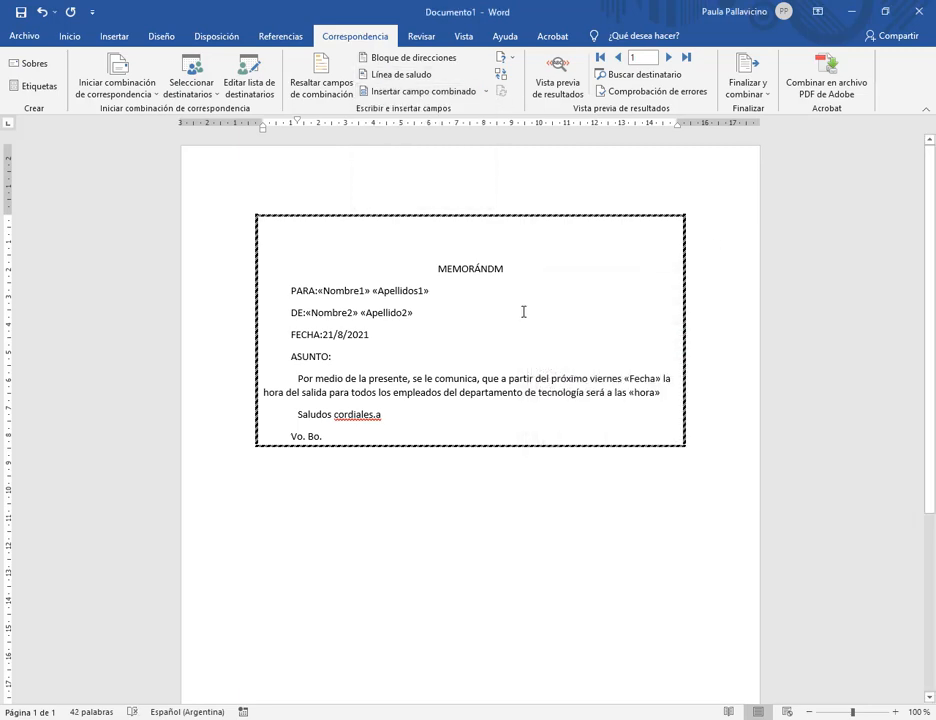
- Enter Horarios as the memo's ASUNTO
left_click(354, 356)
type("Hora")
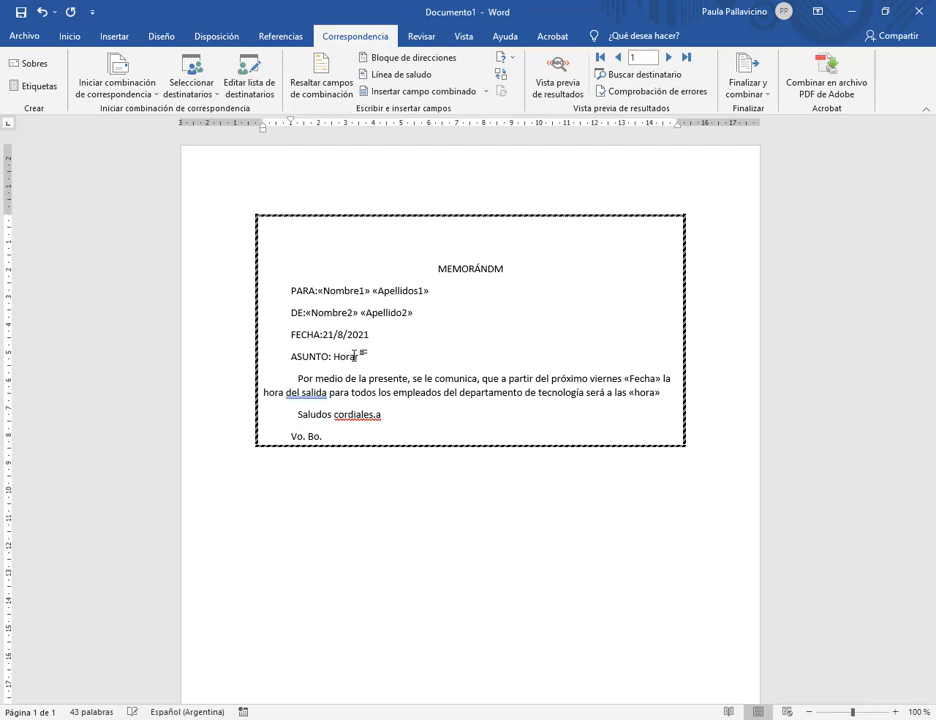
type("rios")
- Correct "del salida" to "de salida" in the body and delete the stray "a" after "Saludos cordiales."
left_click(298, 392)
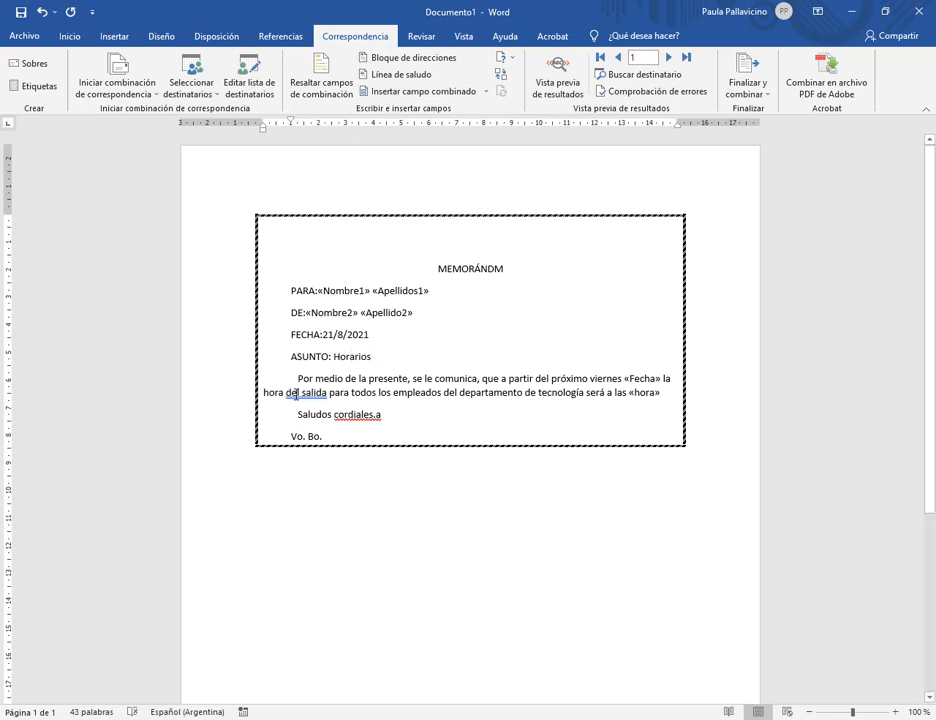
key("BackSpace")
left_click(372, 356)
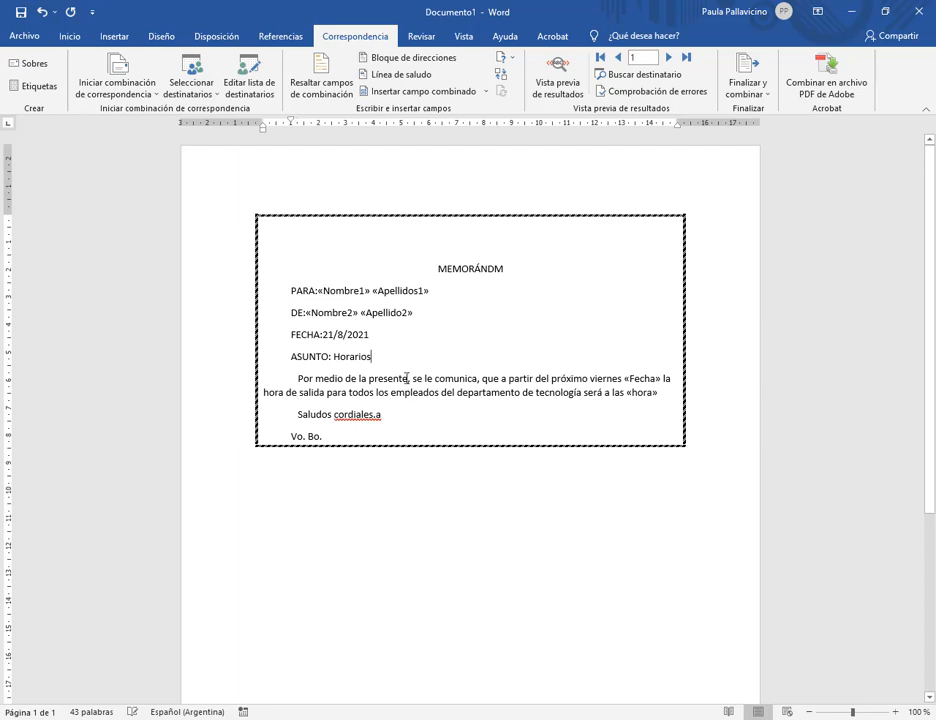
right_click(370, 419)
key("Escape")
key("BackSpace")
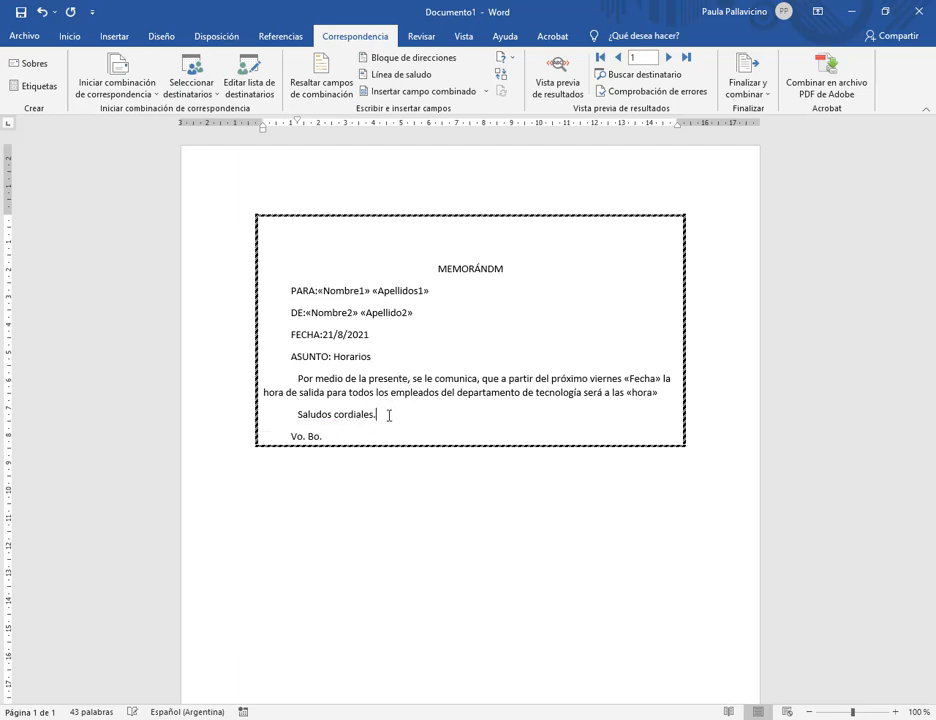
left_click(372, 356)
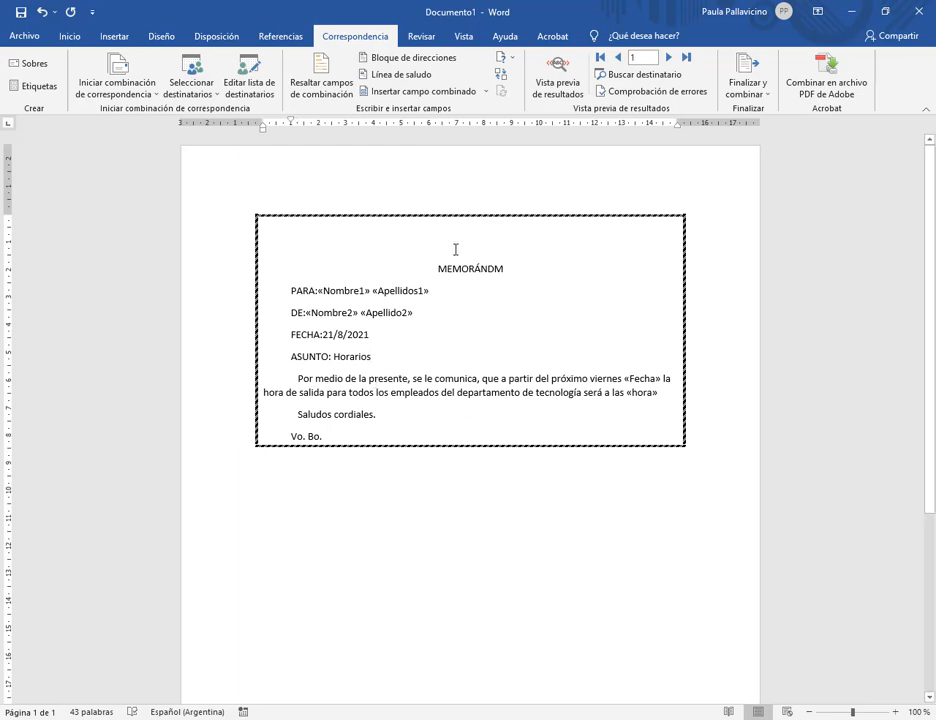
left_click(356, 291)
- Turn on the mail merge results preview to display recipient data in the memo's merge fields
left_click_drag(528, 48, 587, 105)
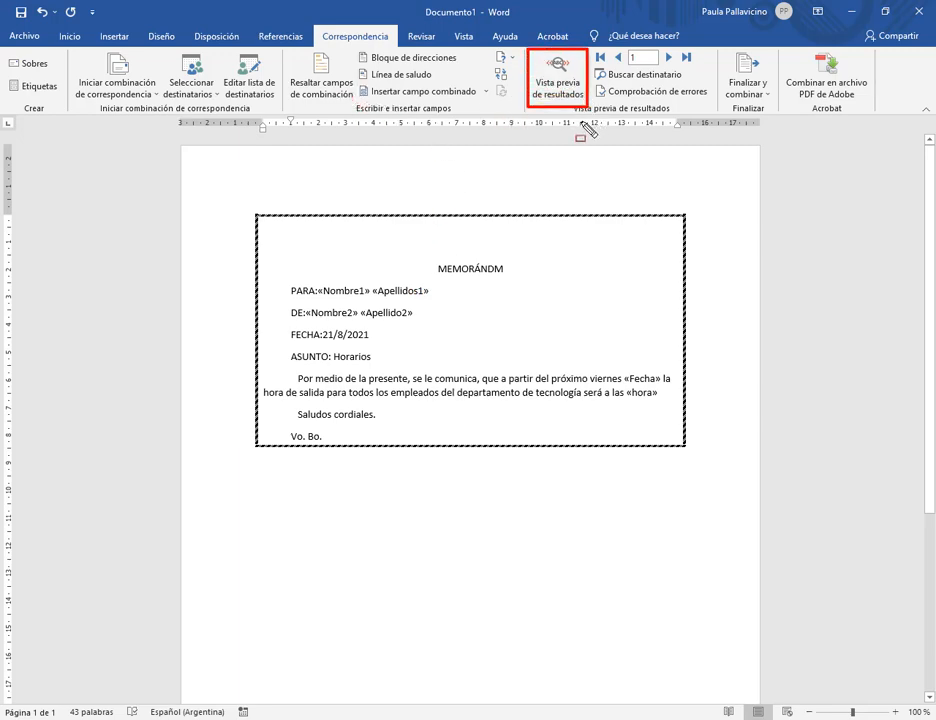
left_click(558, 78)
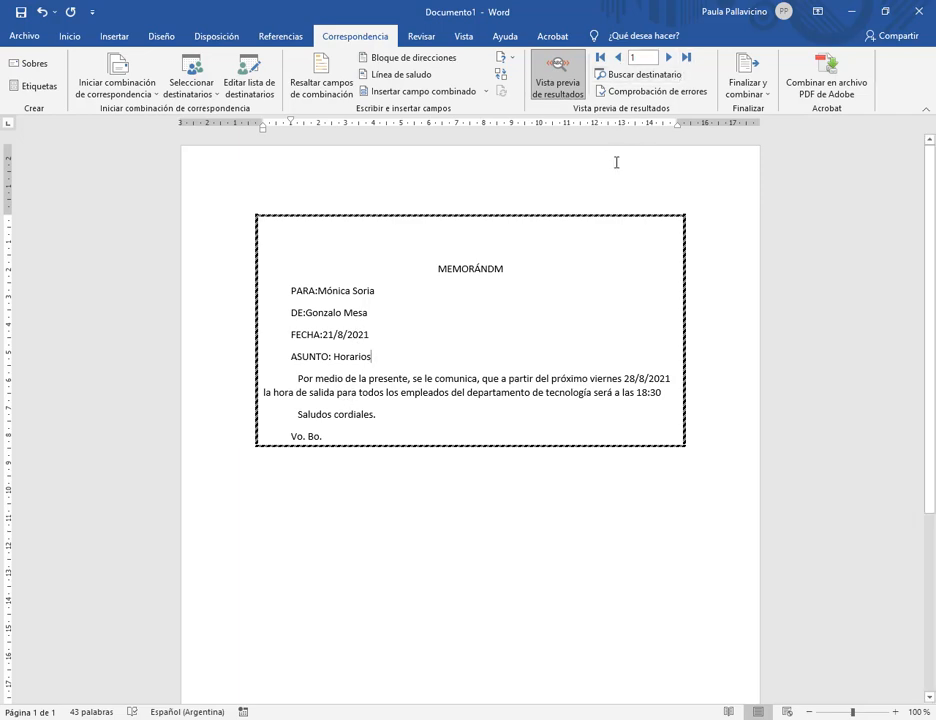
key("ctrl+shift+d")
mouse_move(589, 45)
left_mouse_down()
mouse_move(720, 71)
mouse_move(708, 71)
left_mouse_up()
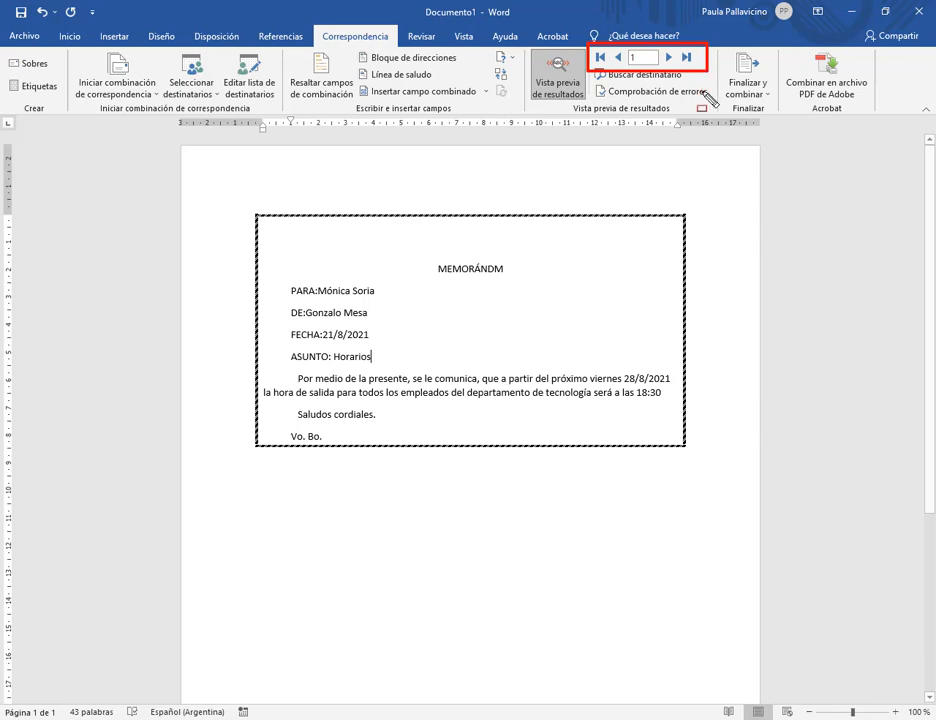
key("Escape")
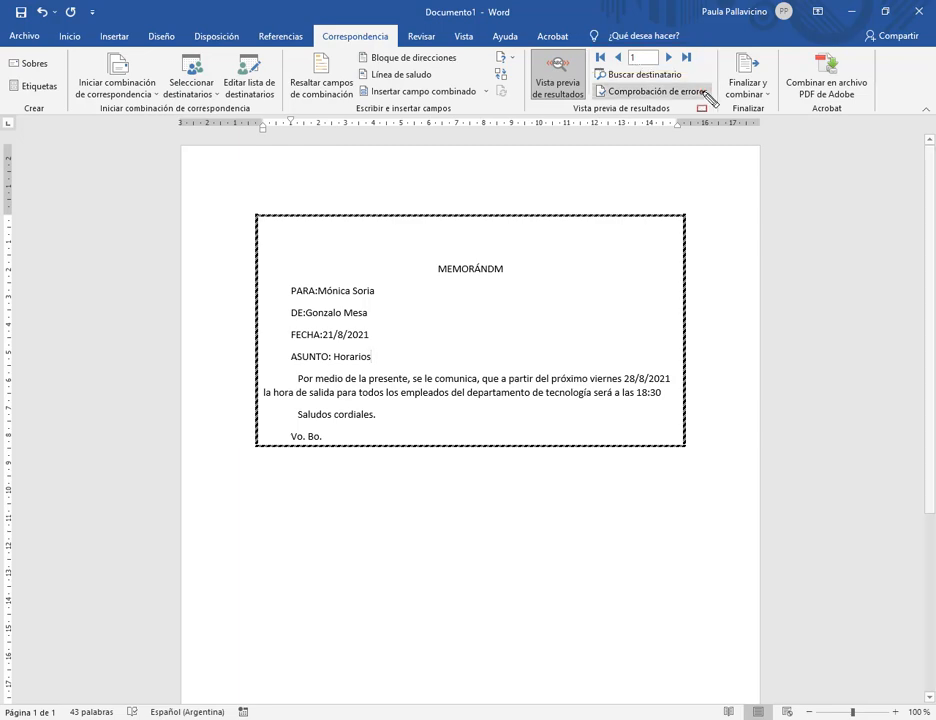
- Browse the previewed memos for all five recipient records, checking the names, date and time in each
left_click(670, 58)
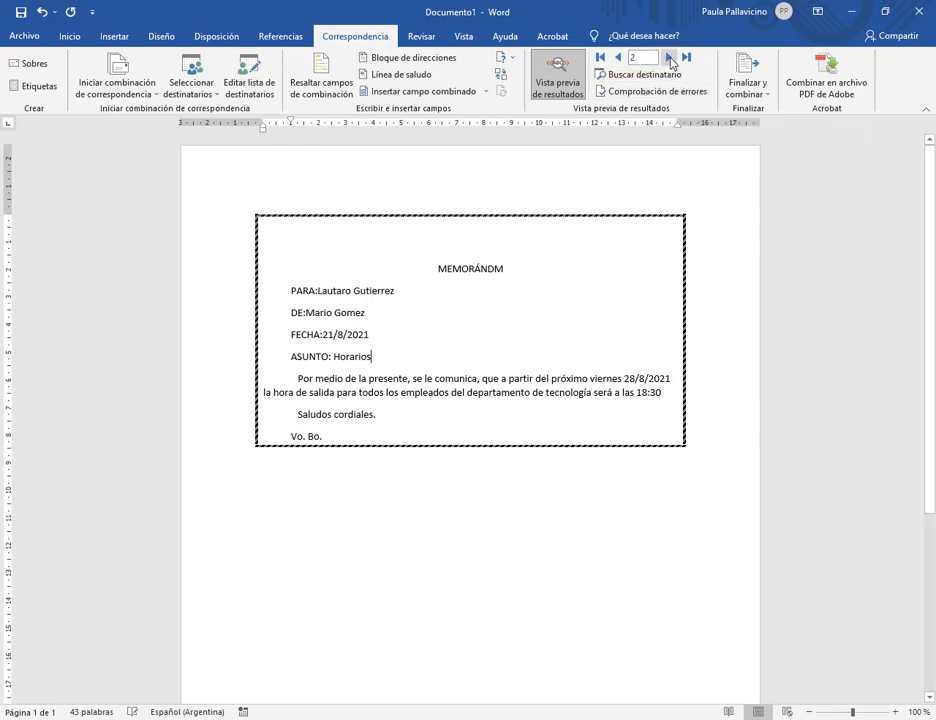
left_click(670, 58)
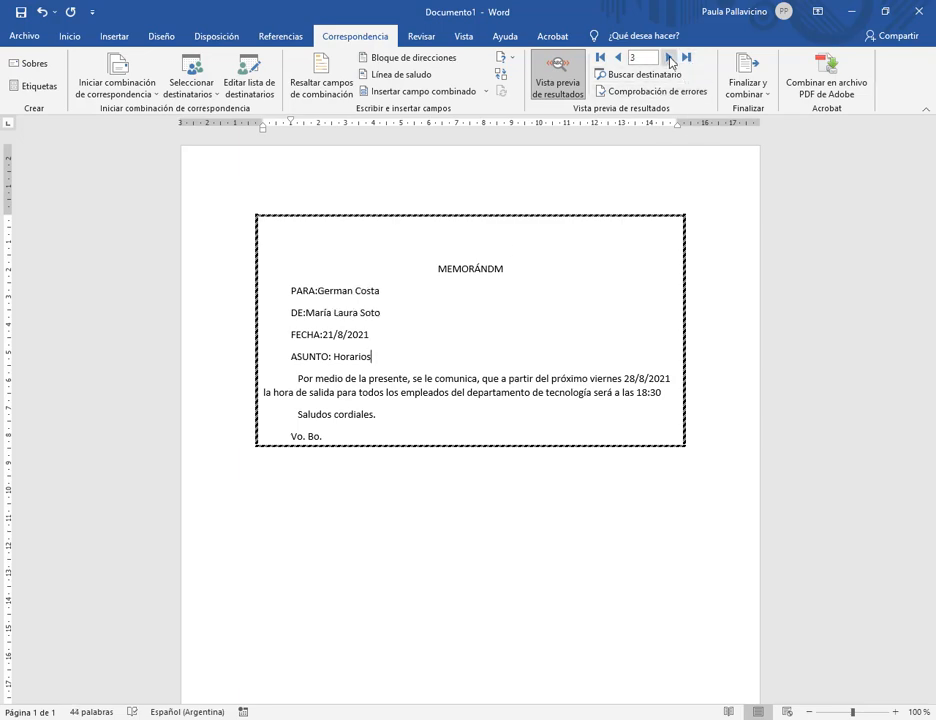
left_click(670, 58)
left_click(618, 58)
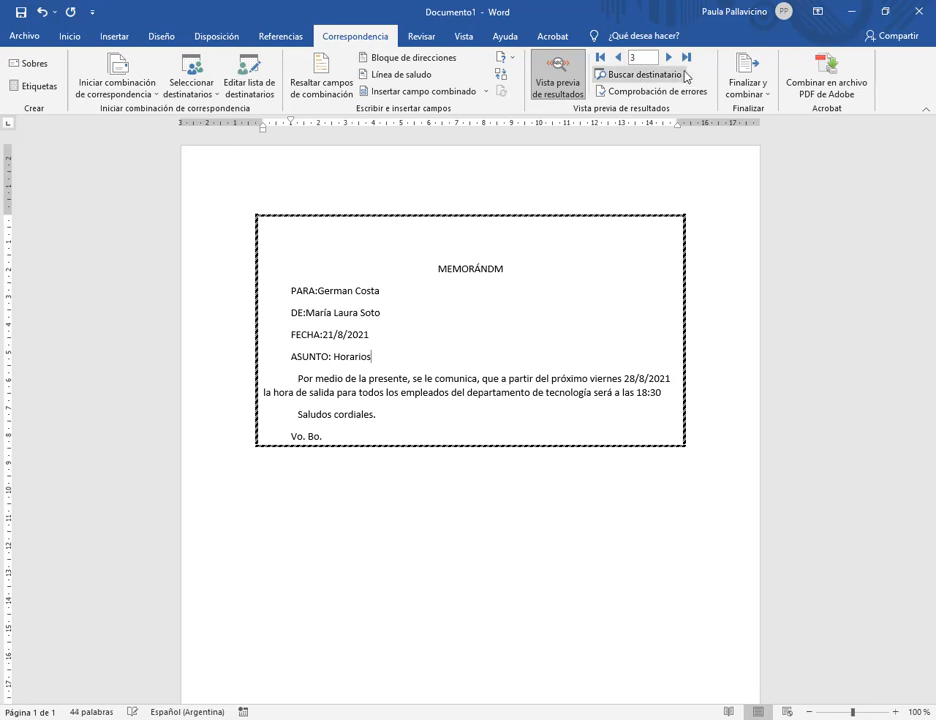
left_click(687, 58)
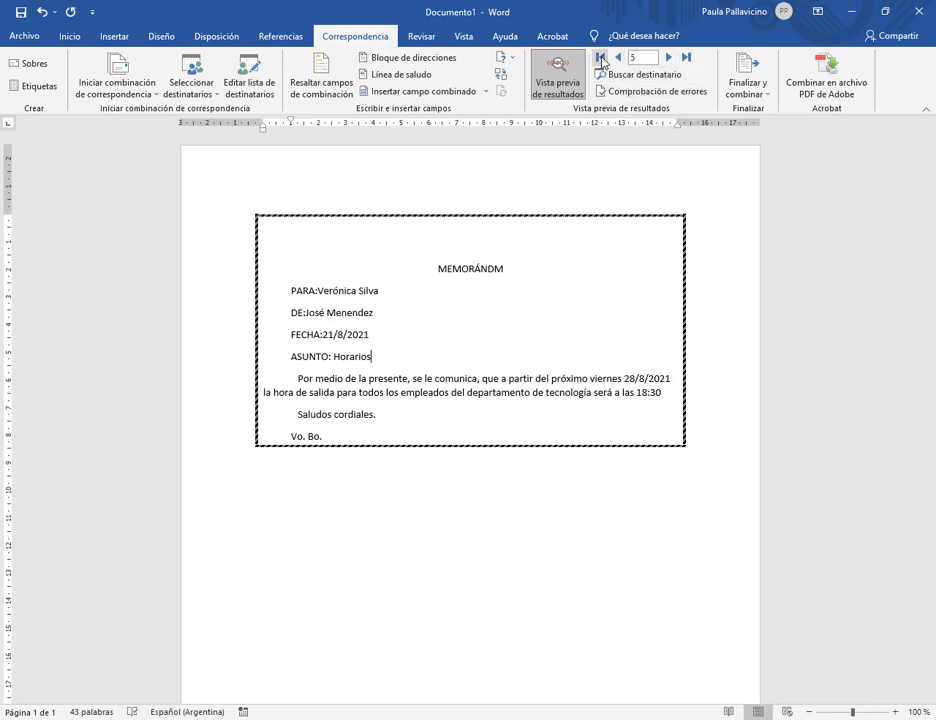
left_click(601, 58)
left_click(669, 58)
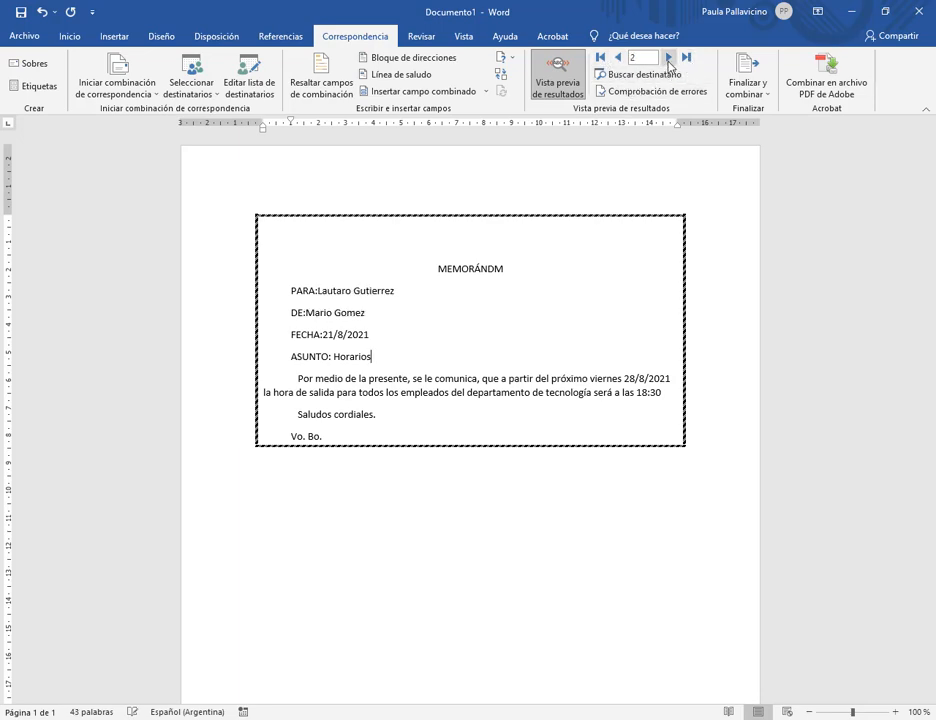
left_click(669, 58)
left_click(669, 58)
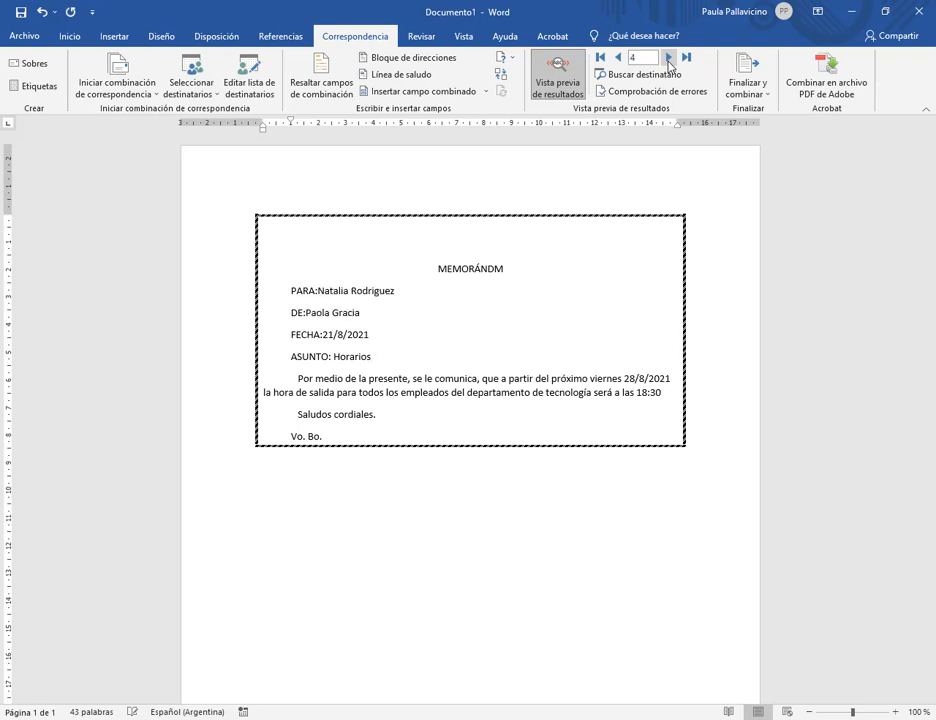
left_click(669, 60)
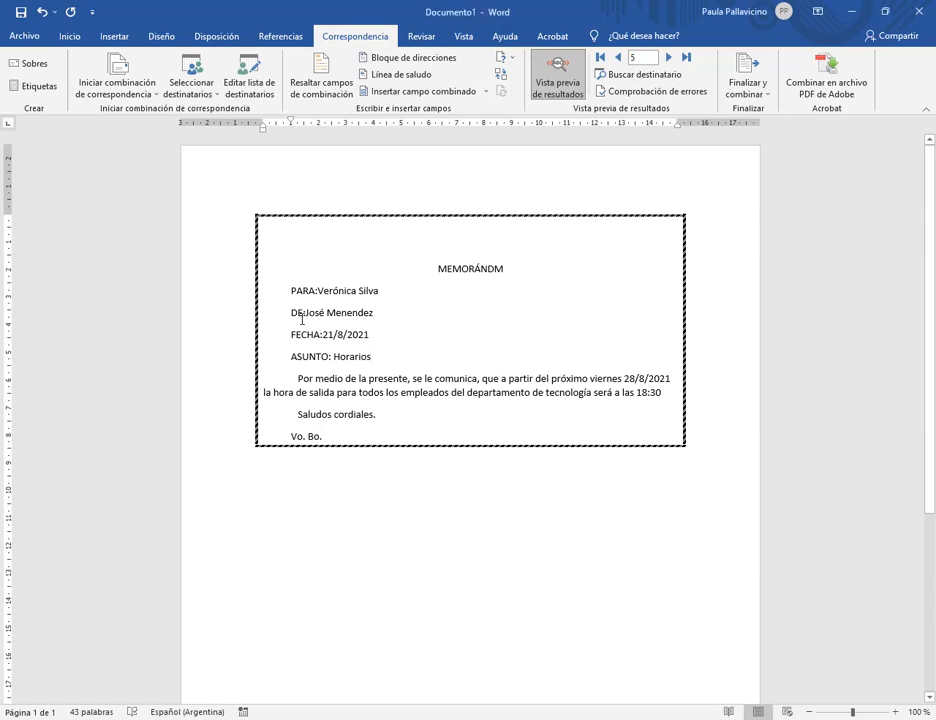
scroll(577, 377, "down", 4)
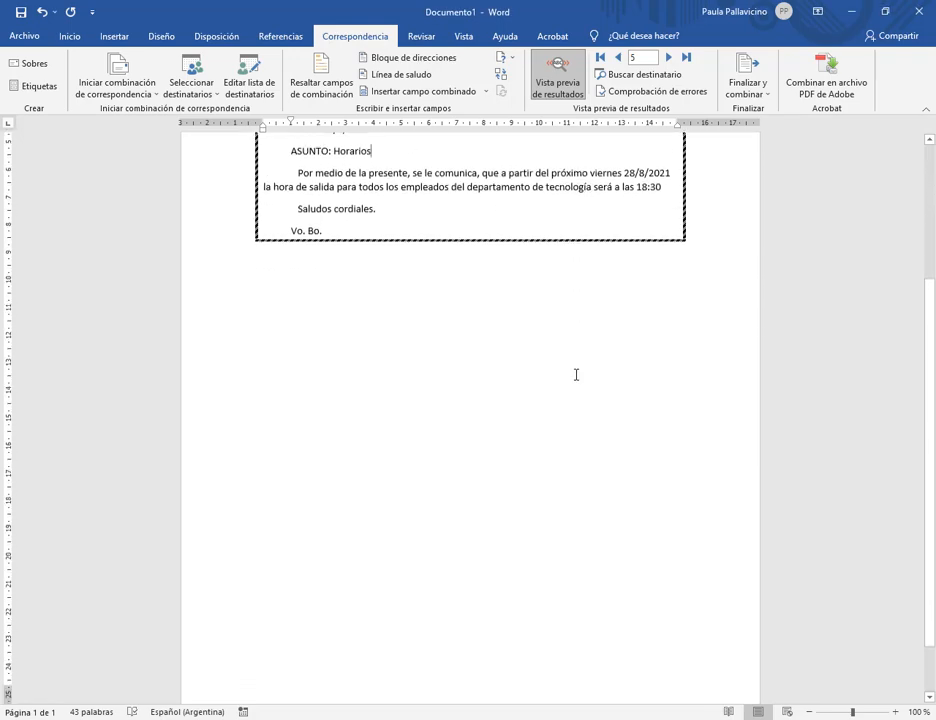
scroll(576, 374, "up", 4)
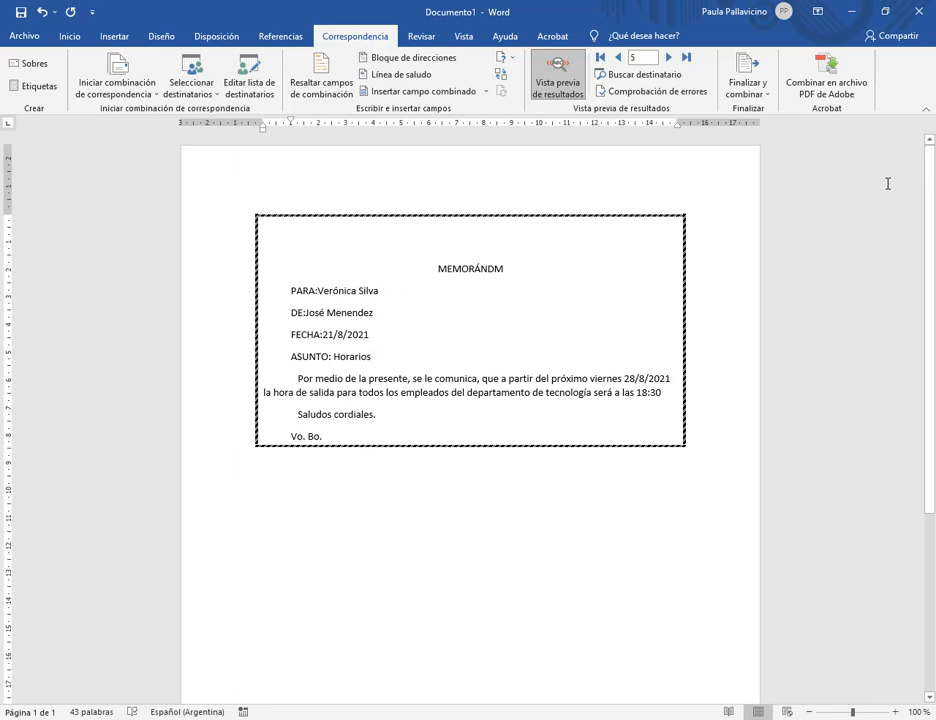
- Merge all records (Todos) into a new document of individual memos and look through its pages
left_click(754, 95)
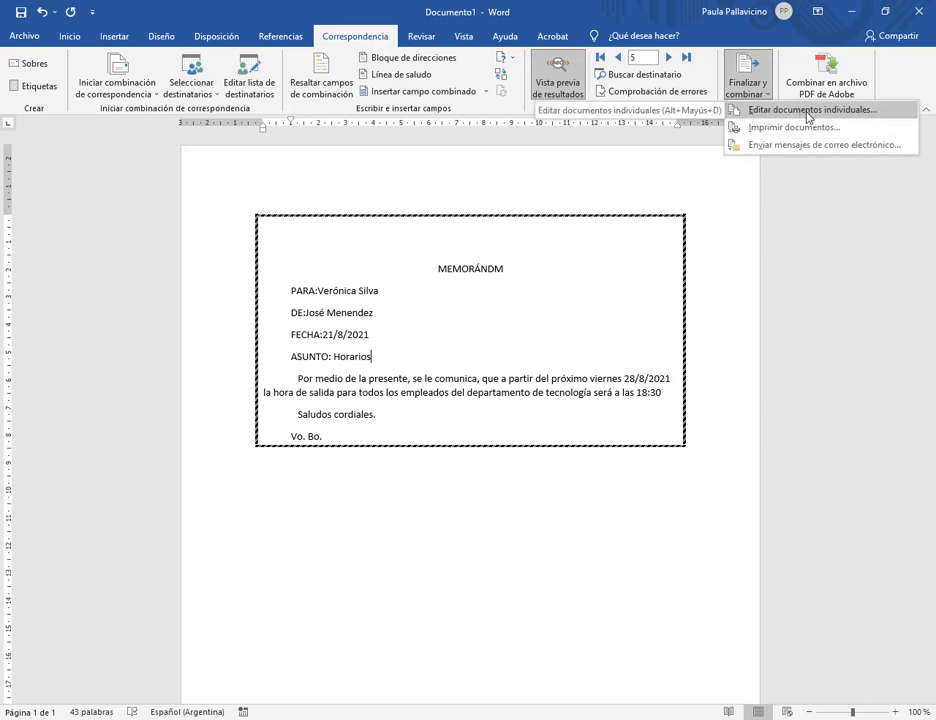
left_click(878, 110)
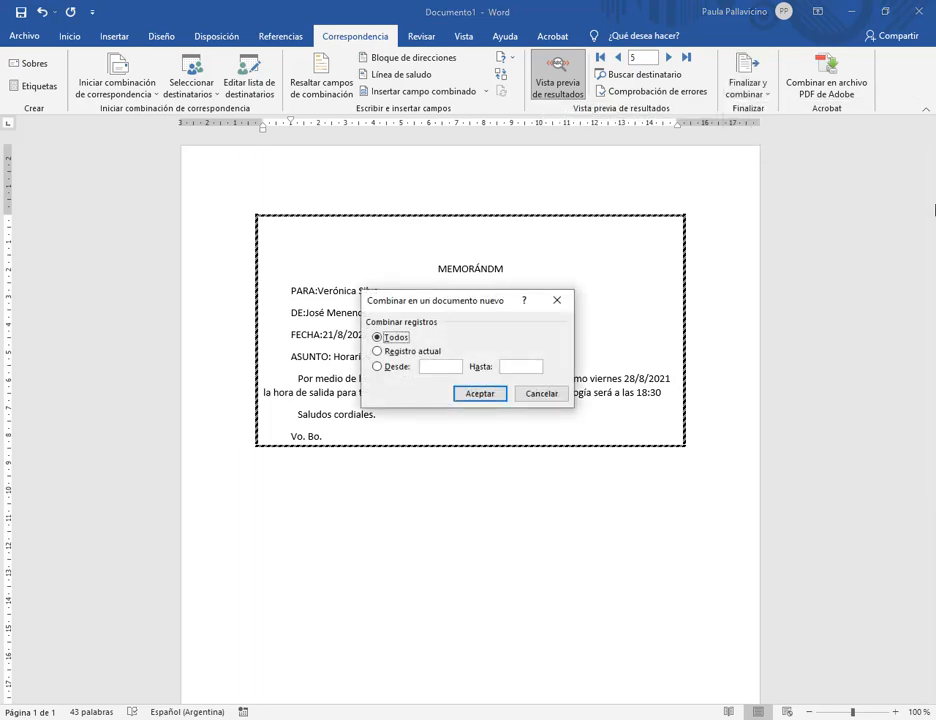
left_click(390, 352)
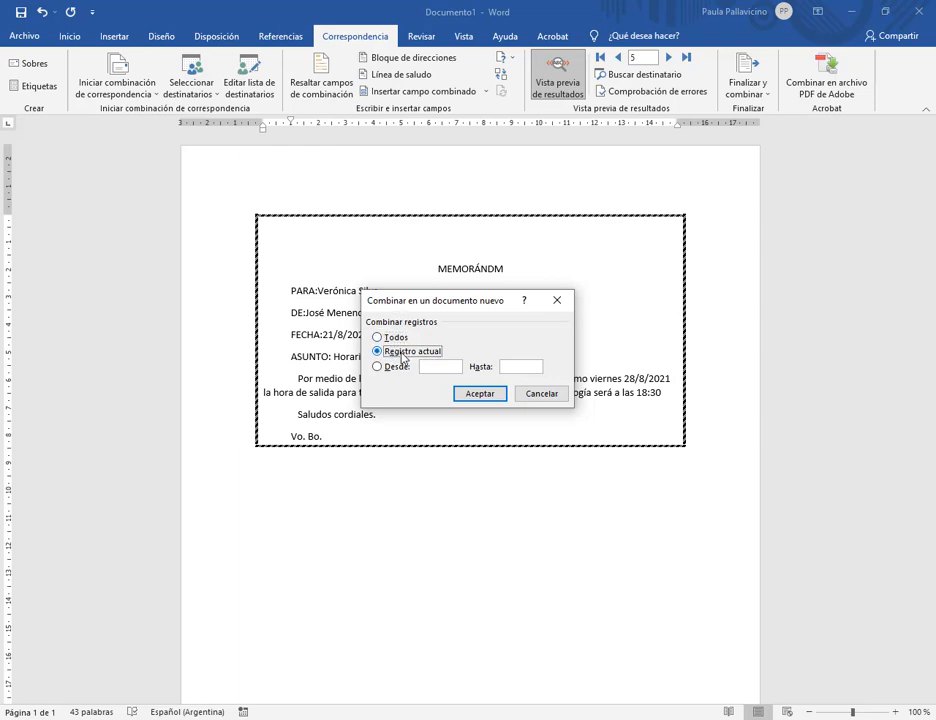
left_click_drag(421, 307, 562, 281)
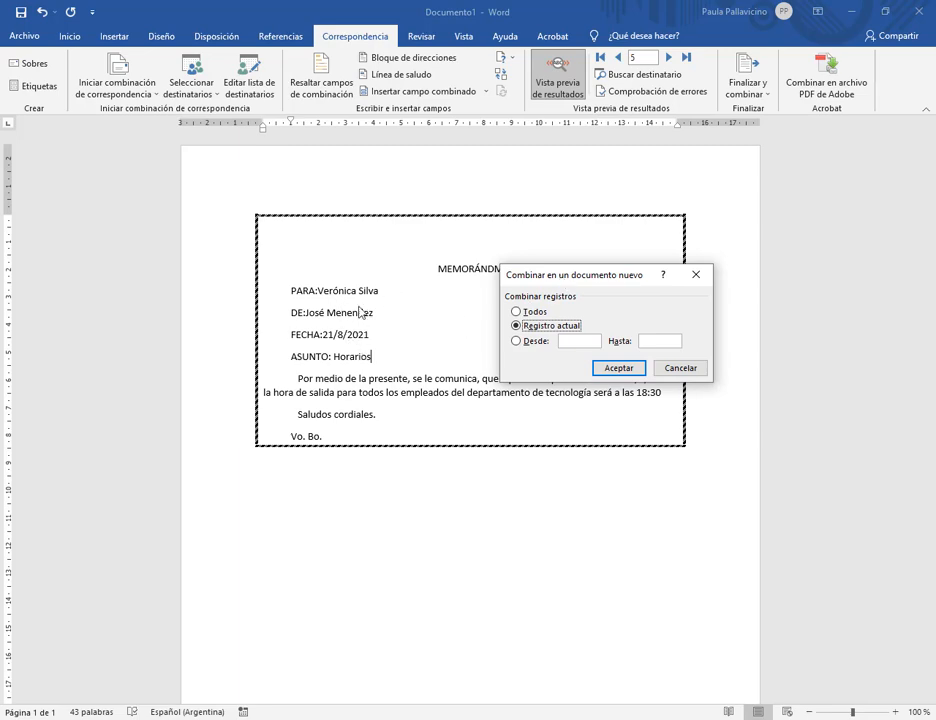
left_click(518, 341)
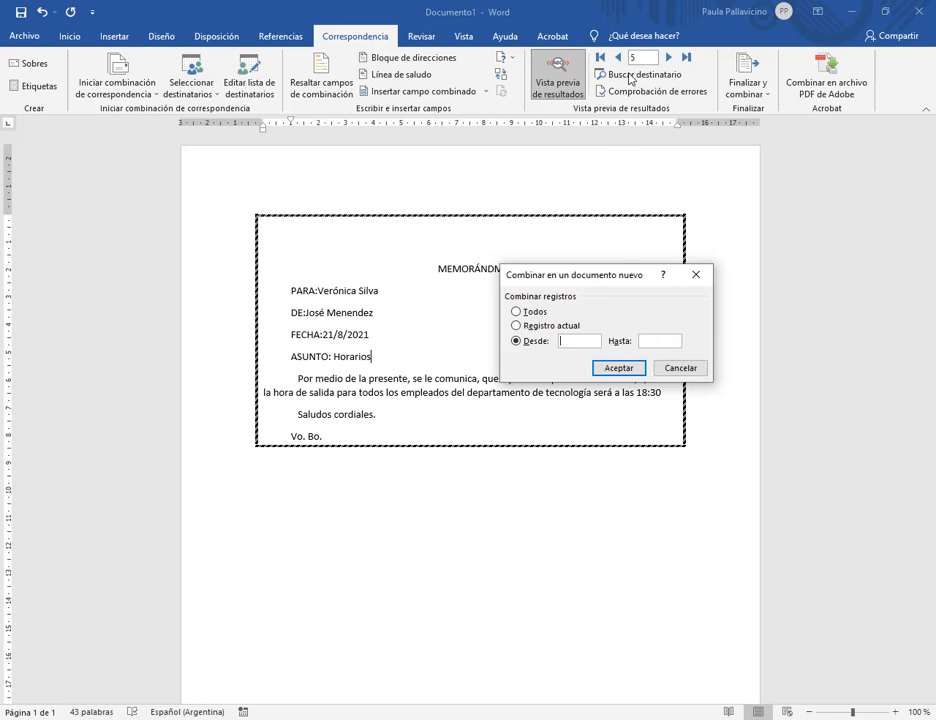
left_click(526, 314)
left_click(619, 368)
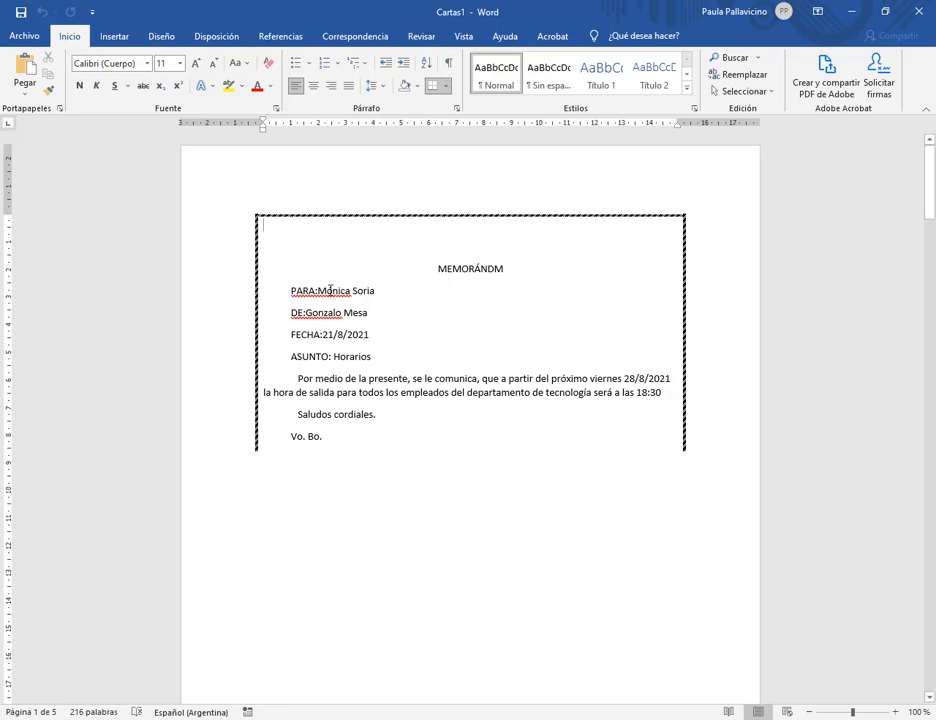
scroll(575, 305, "down", 10)
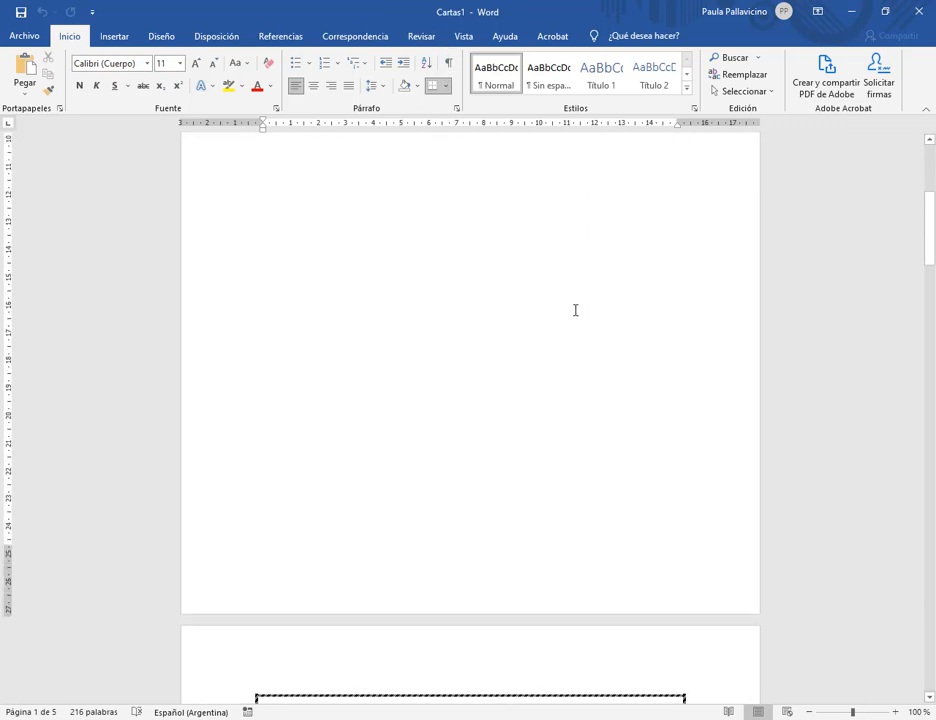
scroll(575, 313, "down", 10)
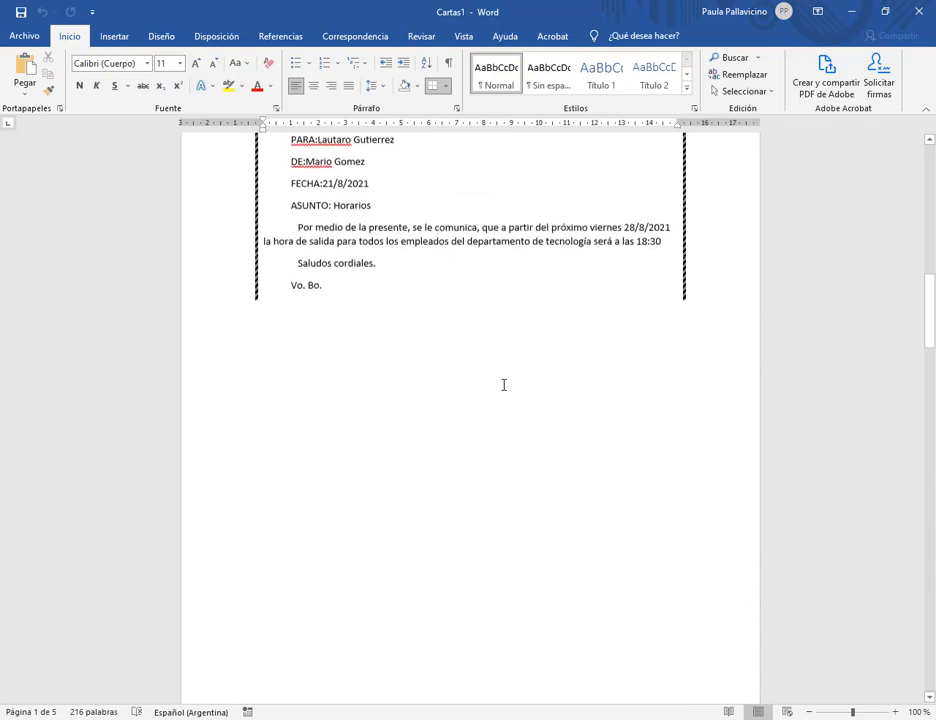
- Remove the border from the empty paragraph below "Vo. Bo." in the last merged memo
scroll(504, 385, "down", 15)
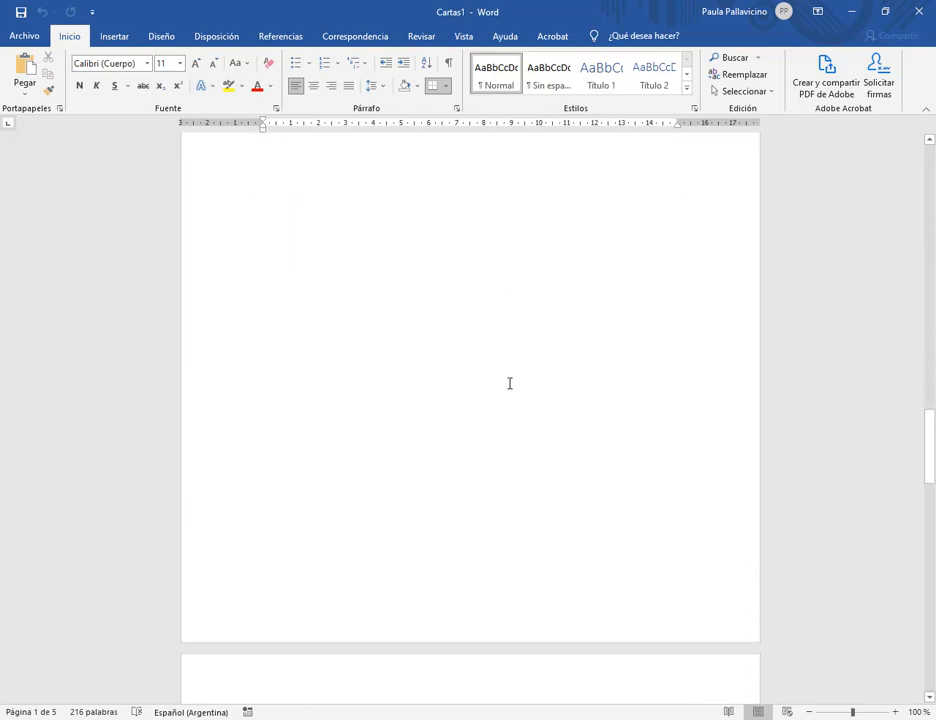
scroll(509, 383, "down", 15)
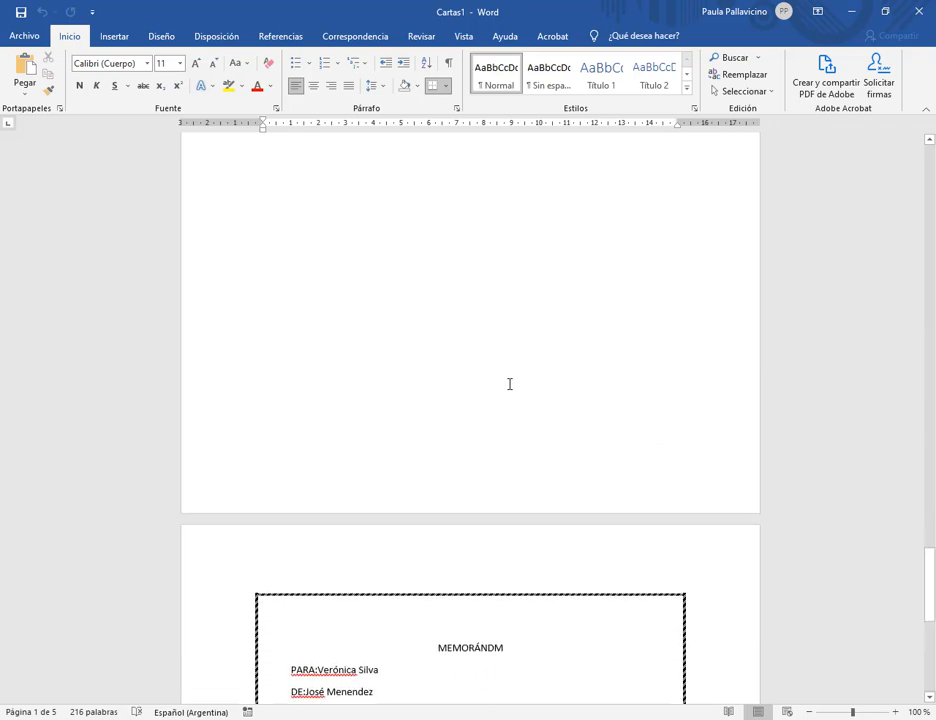
scroll(509, 385, "down", 1)
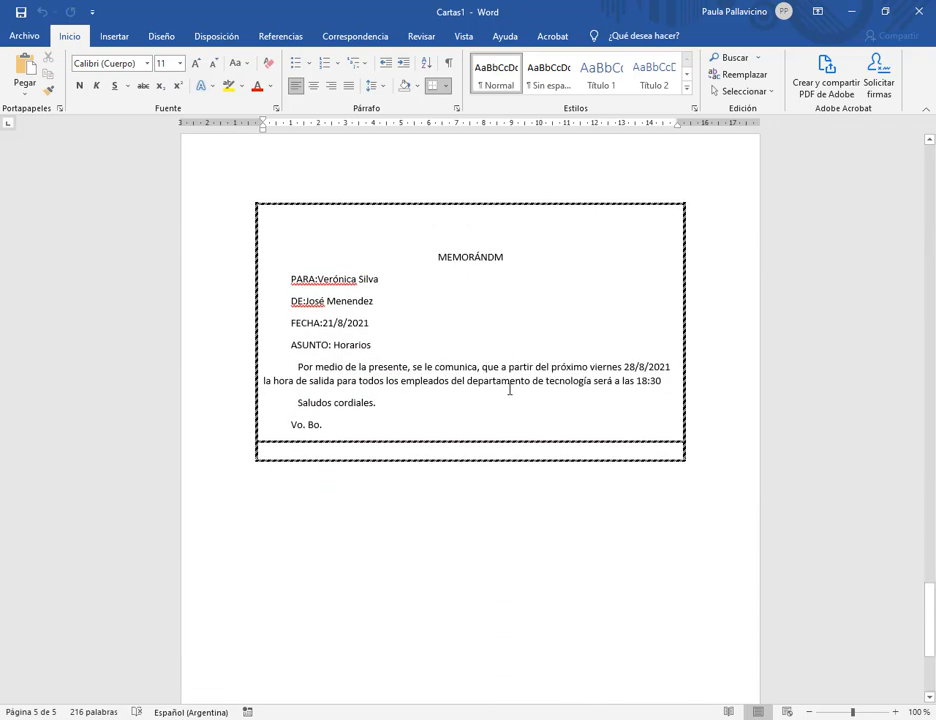
left_click(492, 454)
left_click(445, 86)
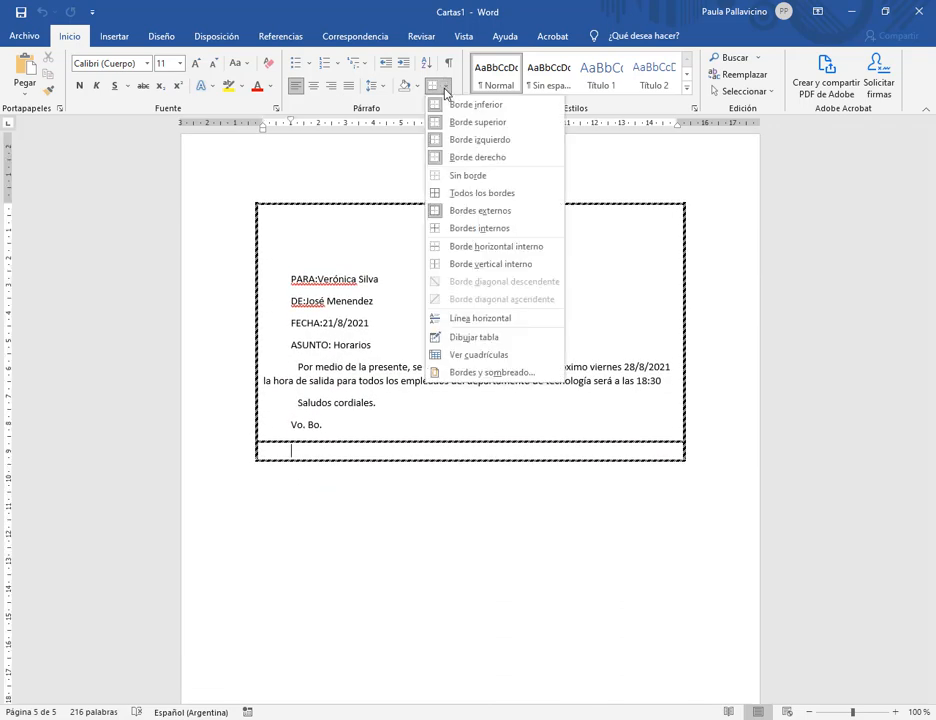
left_click(456, 180)
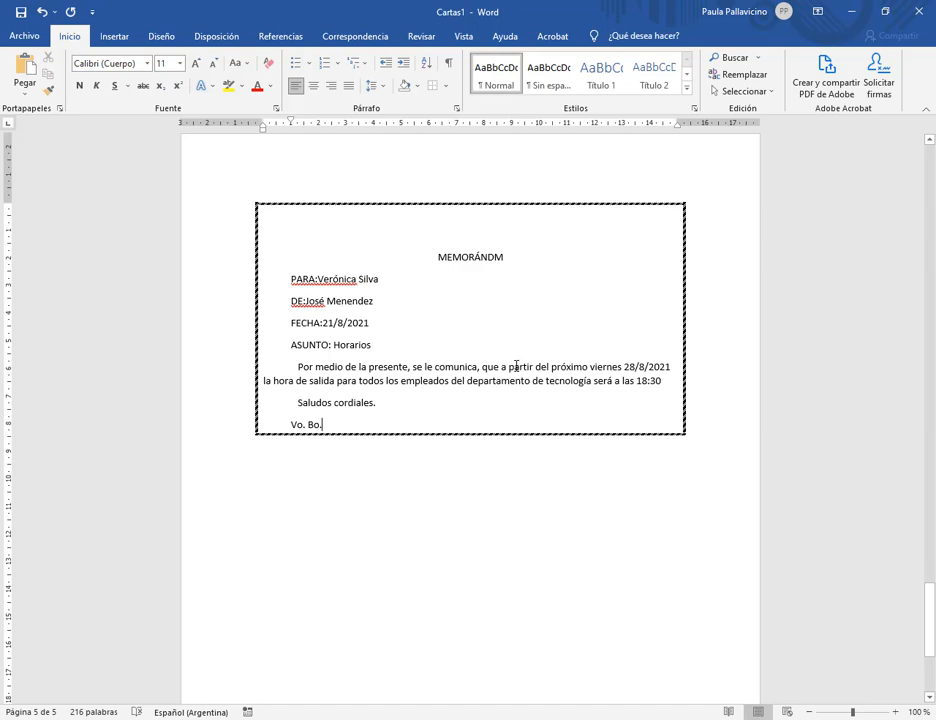
- Review the end of the merged letters document and close it without saving
scroll(520, 362, "up", 5)
scroll(522, 350, "up", 8)
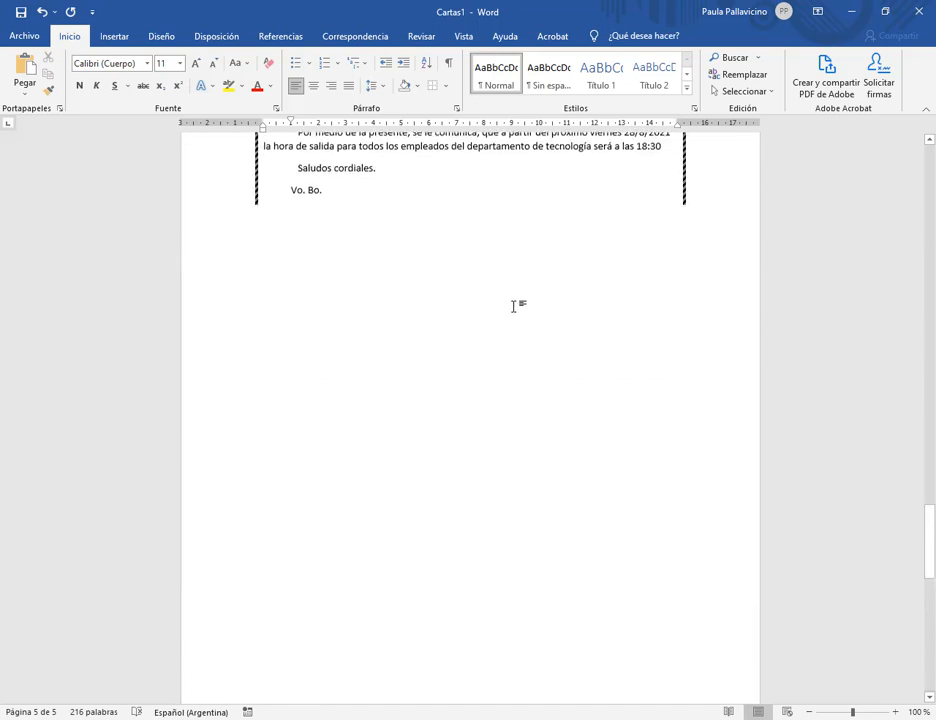
scroll(531, 300, "down", 10)
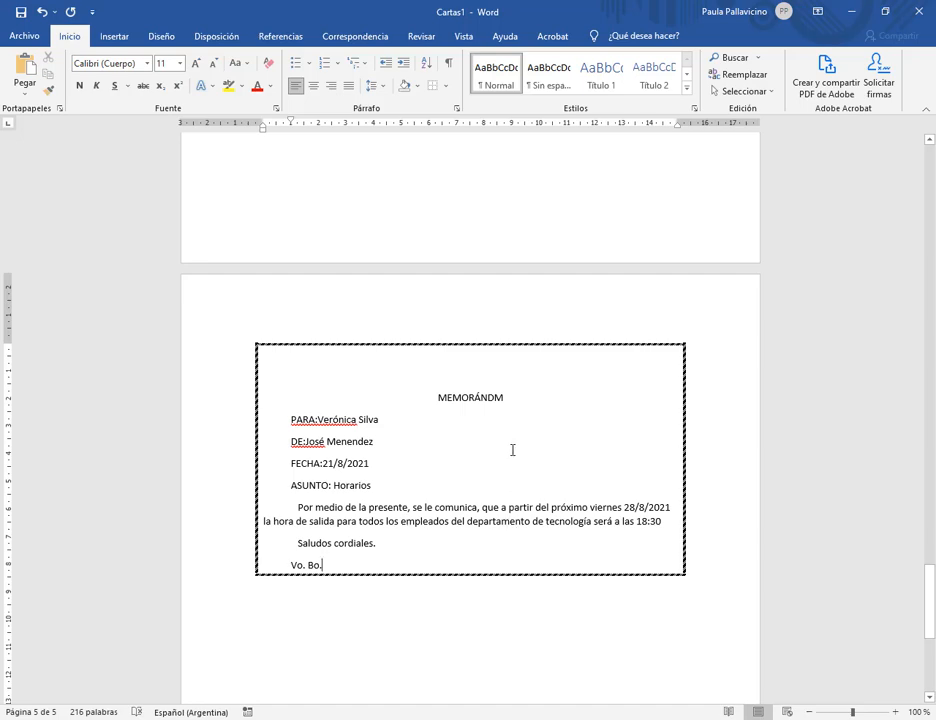
left_click(914, 18)
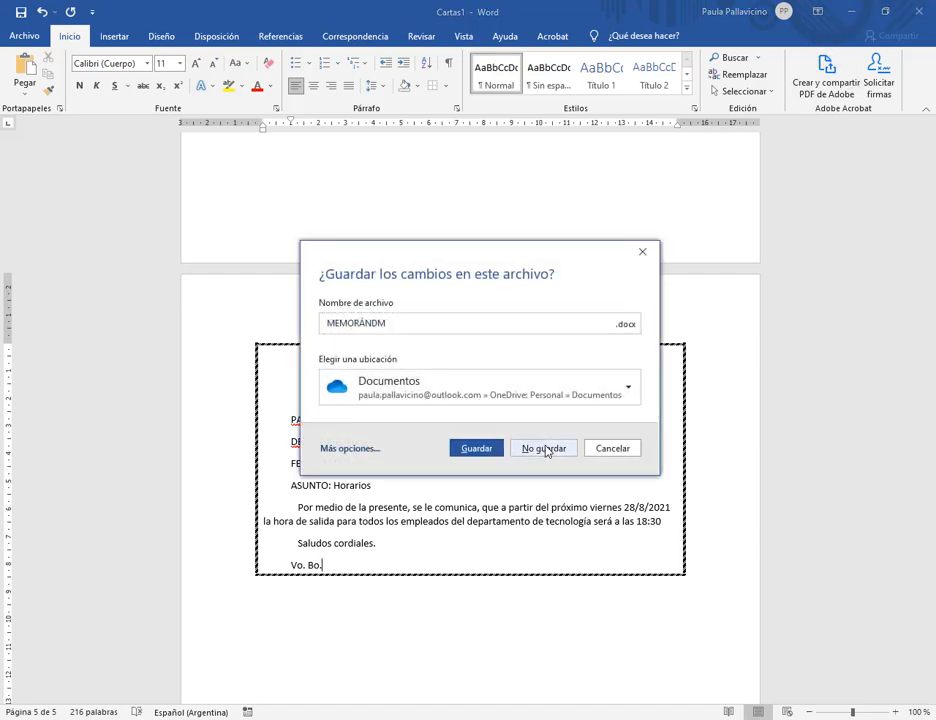
left_click(545, 449)
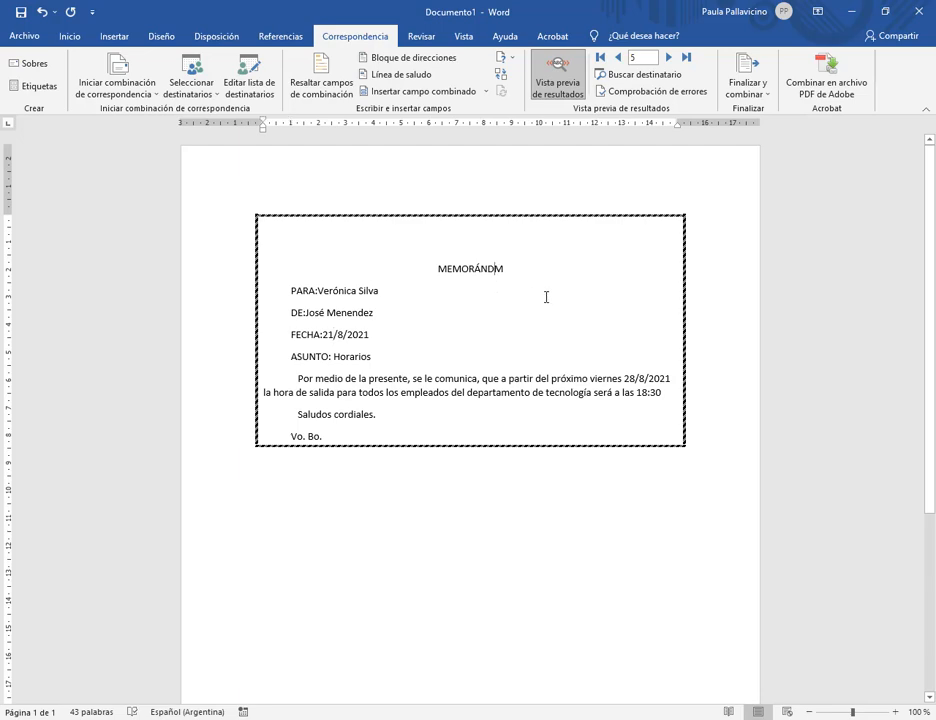
- Correct the memo title to "MEMORÁNDUM" and merge all records (Todos) into a new document of individual memos
type("U")
left_click(744, 85)
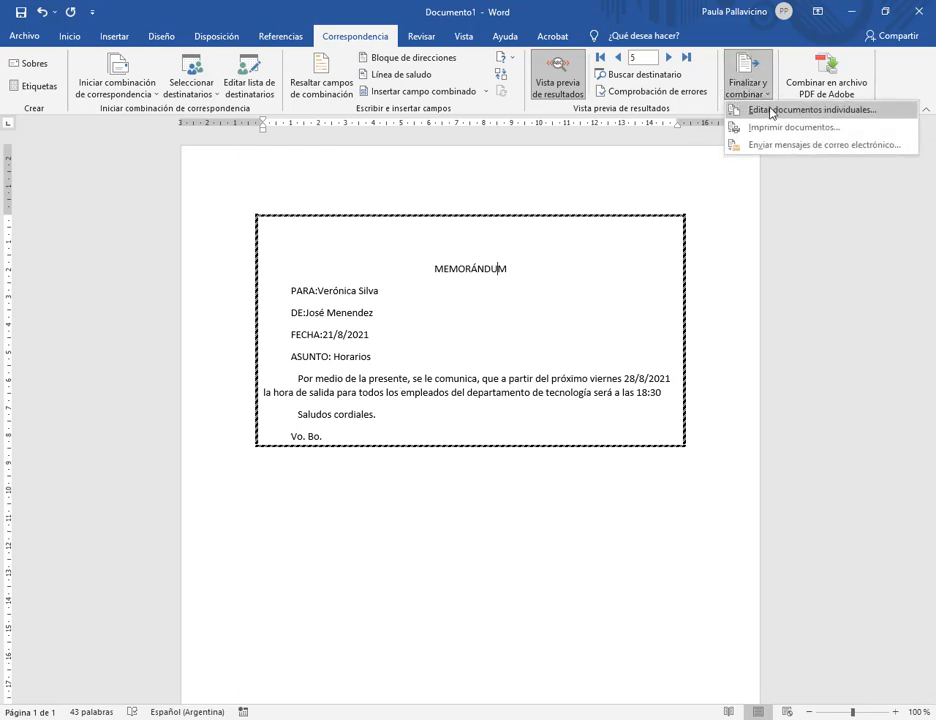
left_click(771, 112)
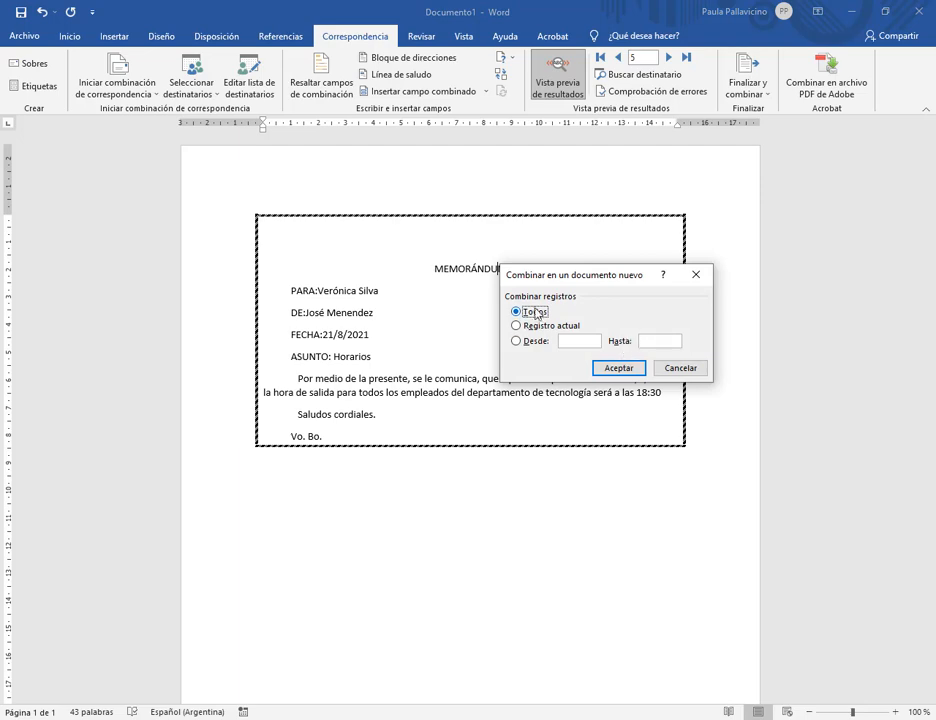
left_click(630, 369)
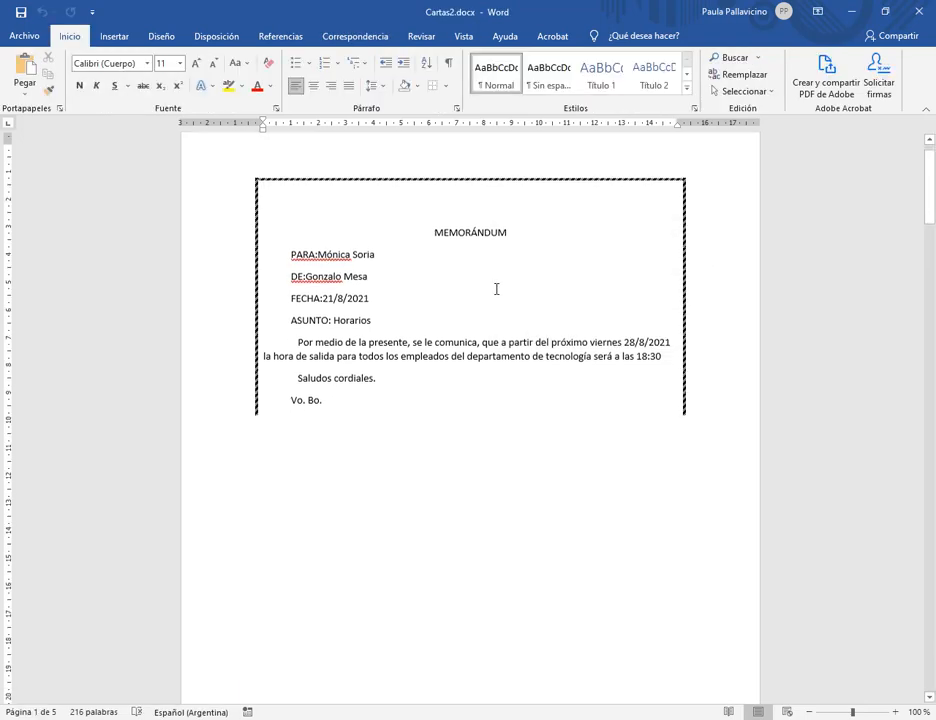
- Look through the merged memos to check the title and recipient data in each, and return to the main memo document
scroll(496, 289, "down", 10)
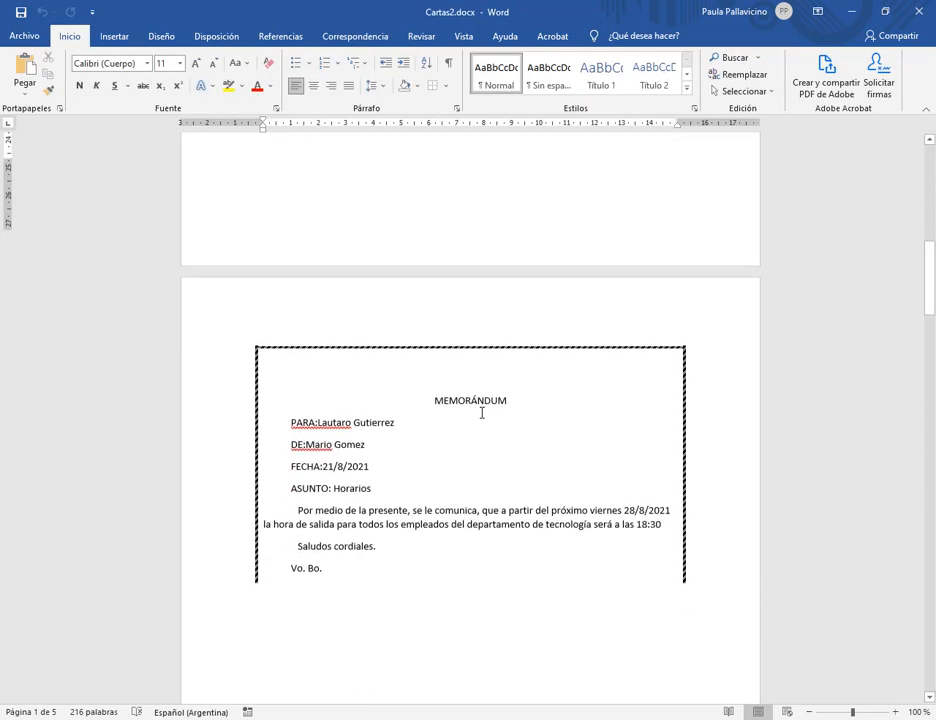
scroll(482, 412, "down", 10)
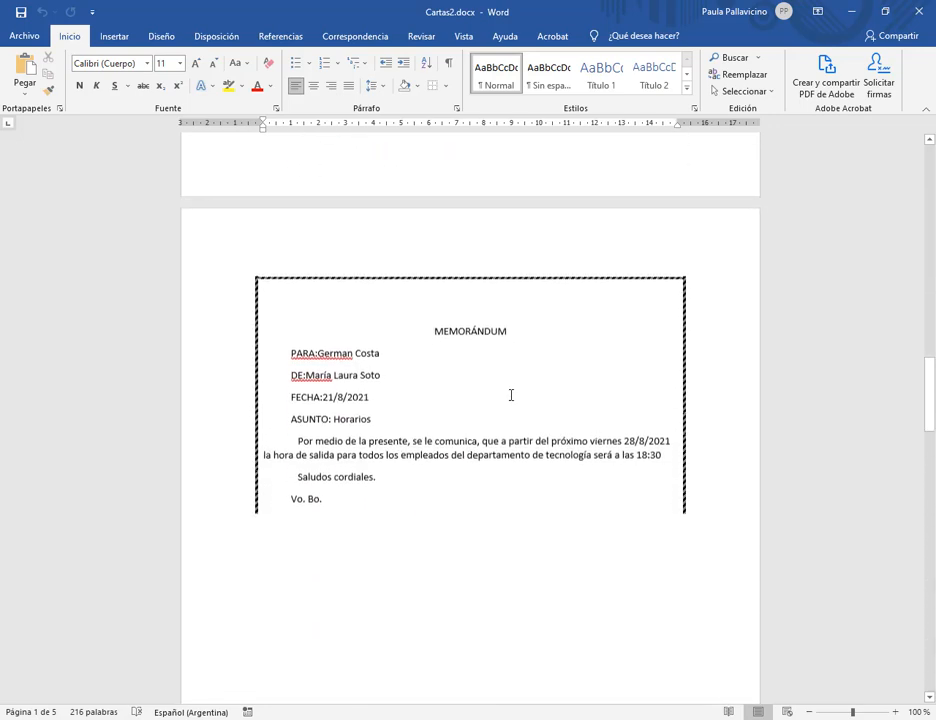
scroll(511, 395, "down", 1)
scroll(520, 340, "down", 10)
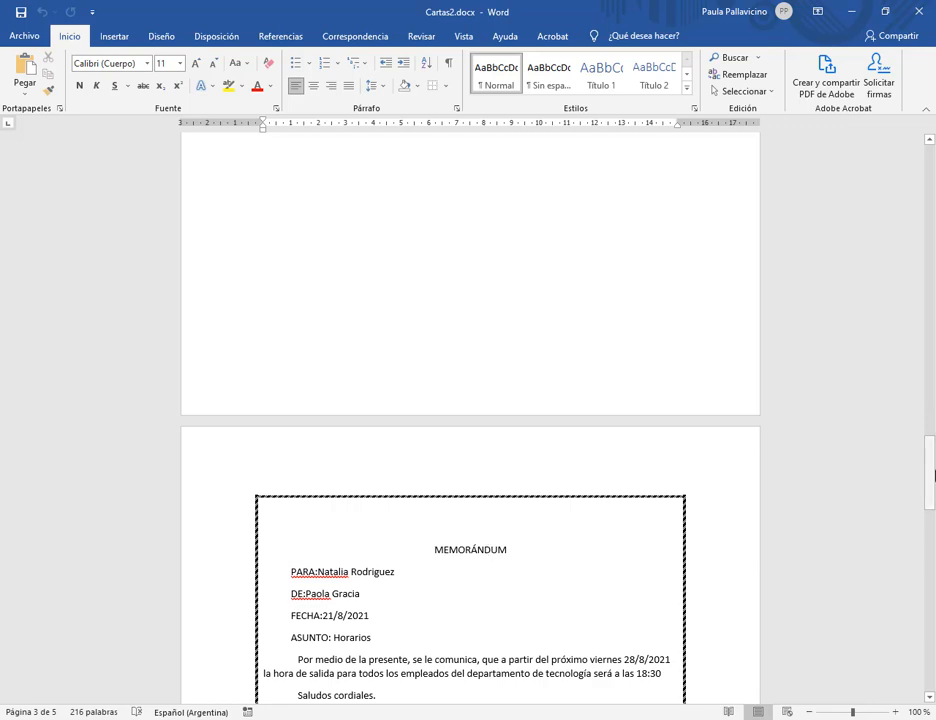
left_click_drag(931, 478, 925, 517)
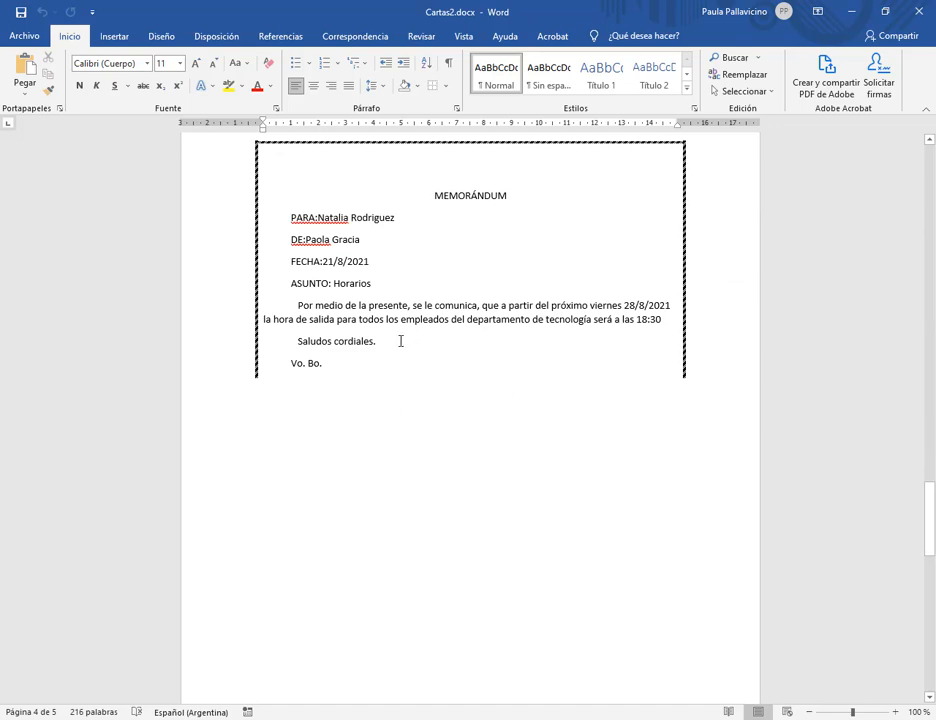
scroll(497, 310, "up", 2)
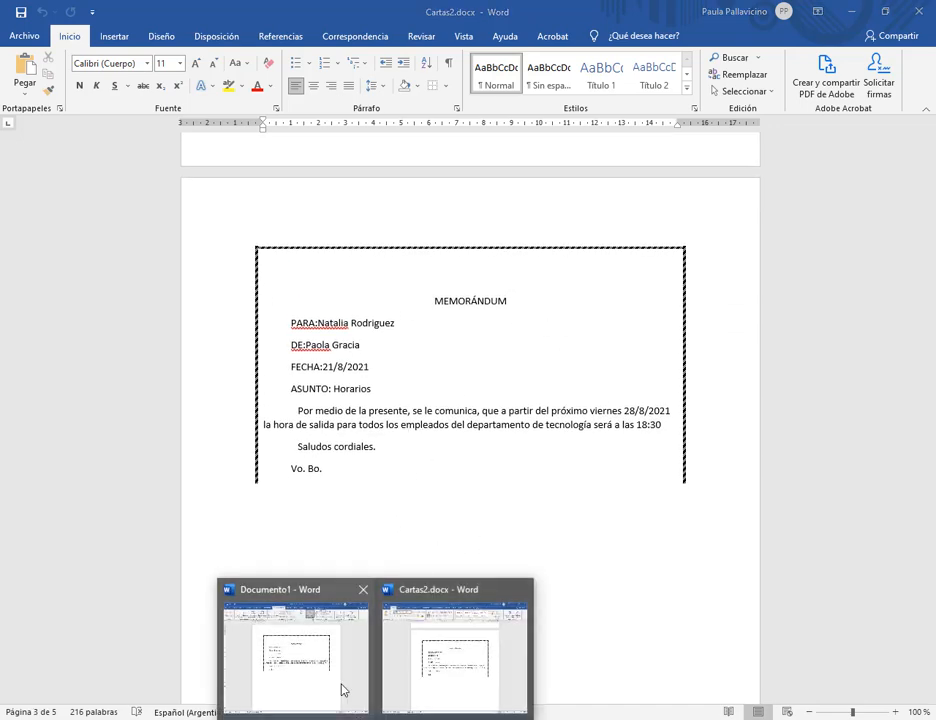
left_click(340, 690)
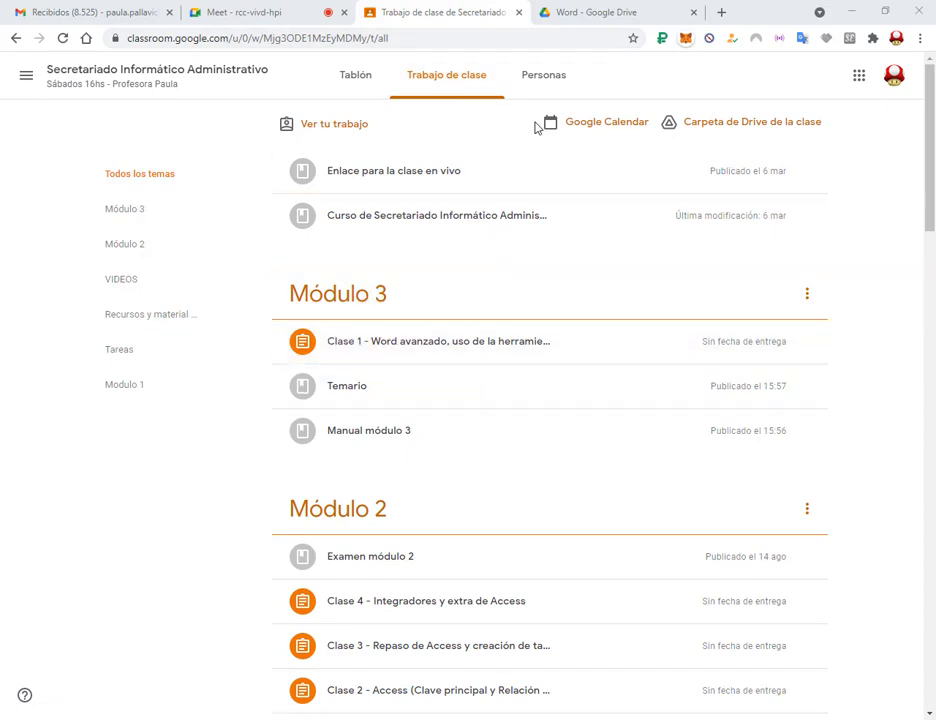
- Switch to the Google Drive Word folder in the browser and open "Practica Nº 1.pdf"
left_click(607, 16)
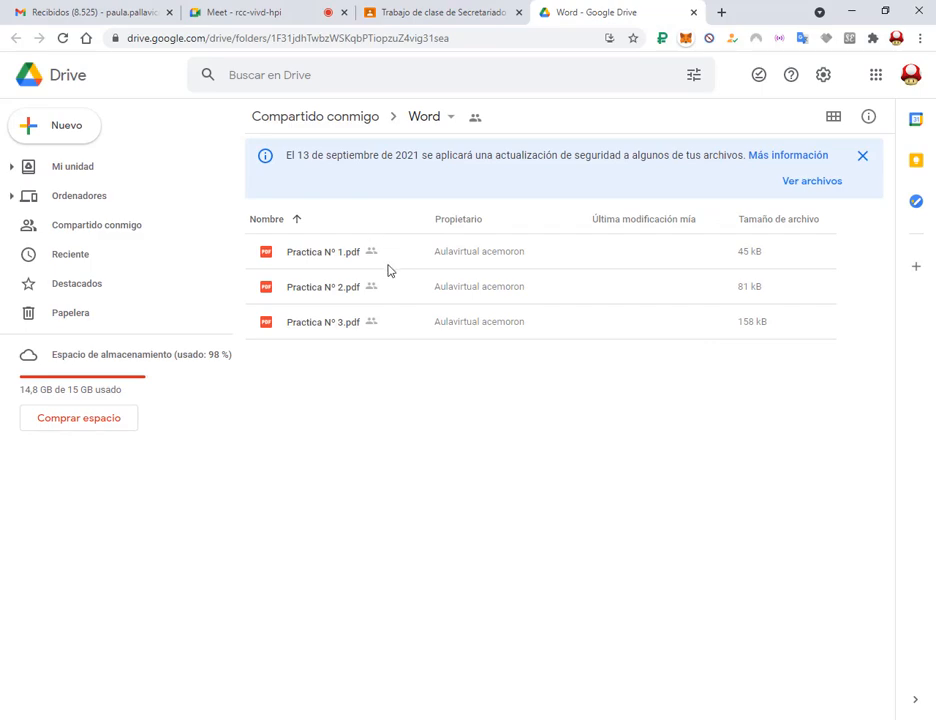
left_click(333, 253)
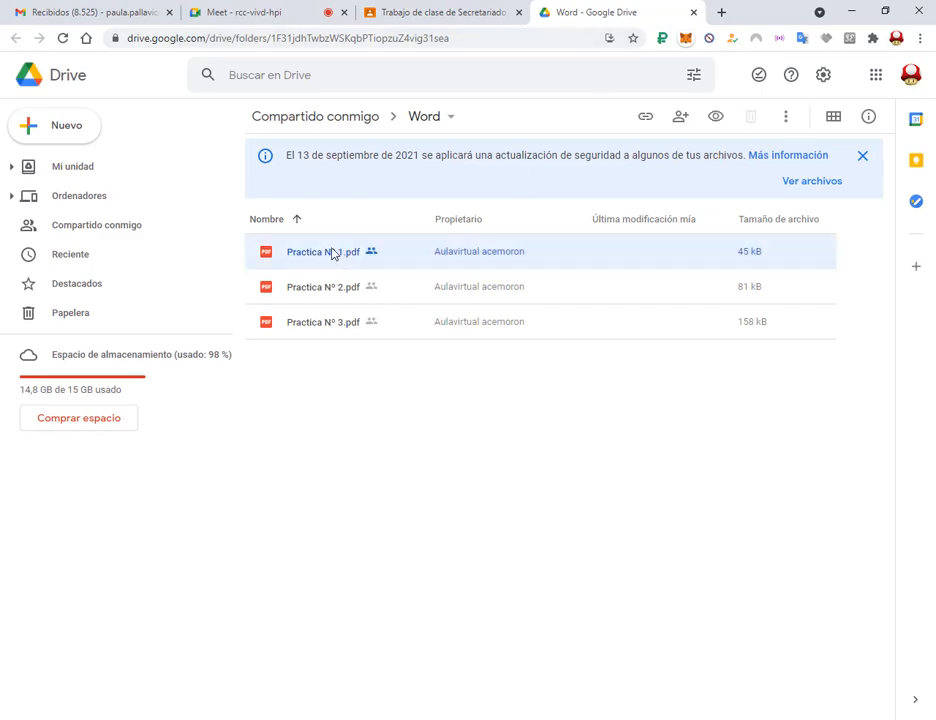
double_click(336, 257)
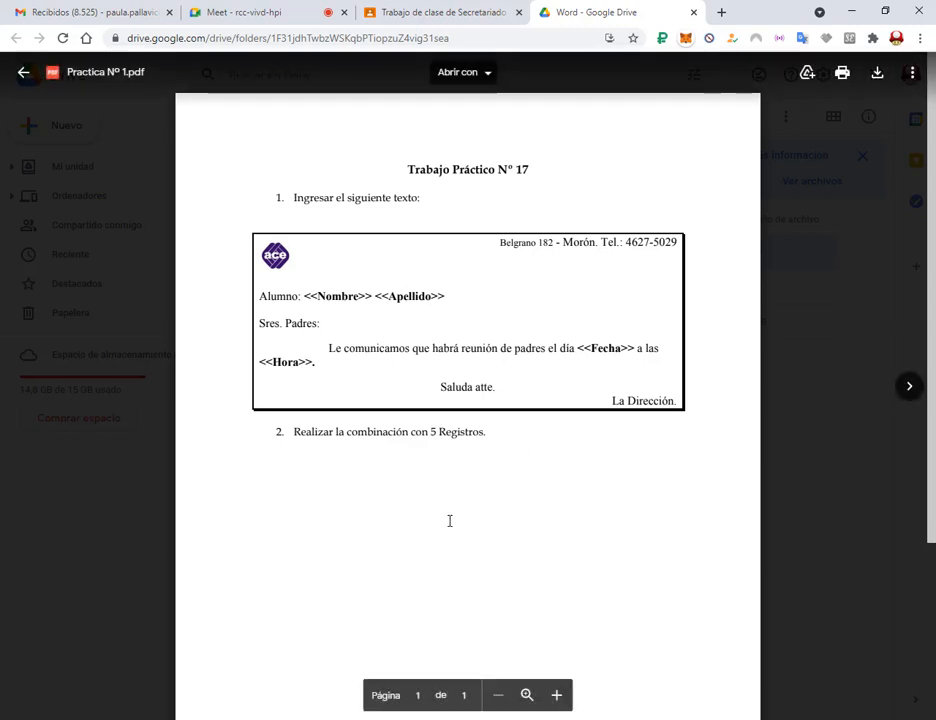
- Create a blank document in Word and arrange its window below the notice shown in the practice PDF
key("super")
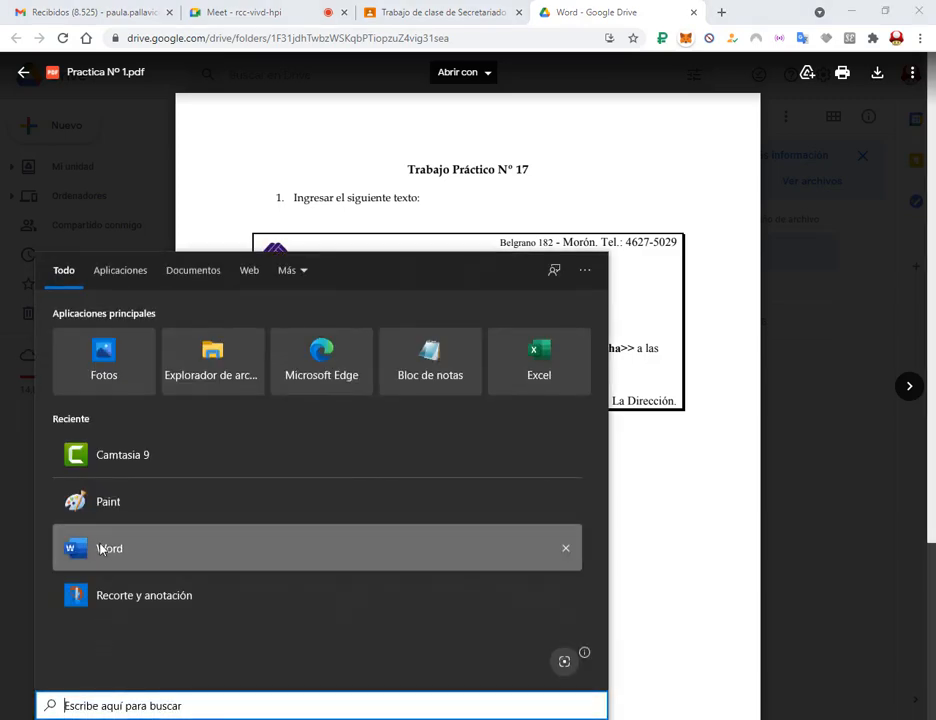
left_click(109, 546)
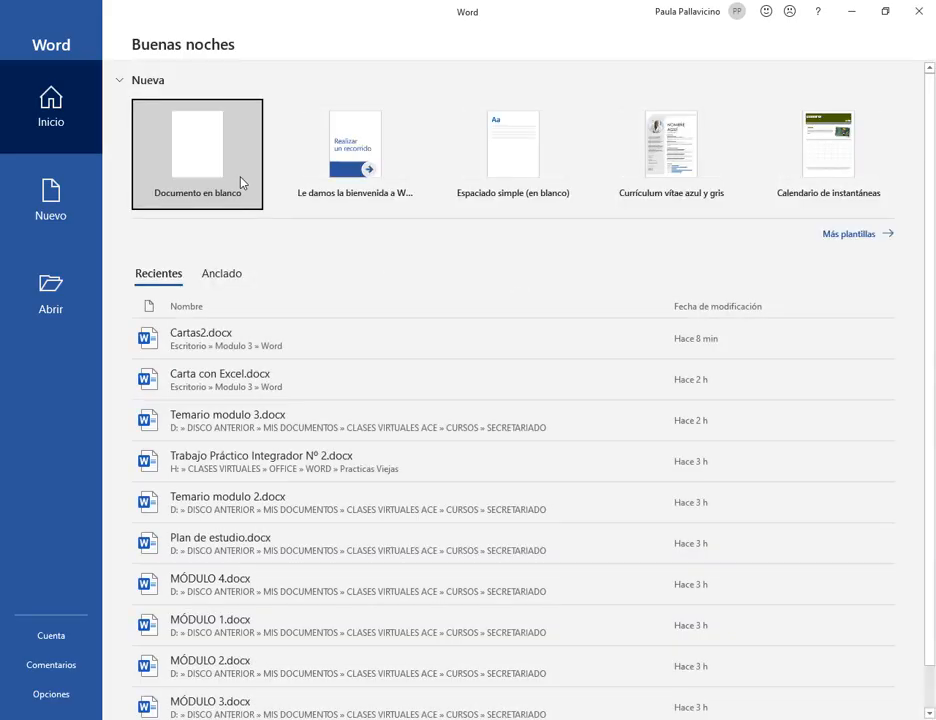
left_click(240, 184)
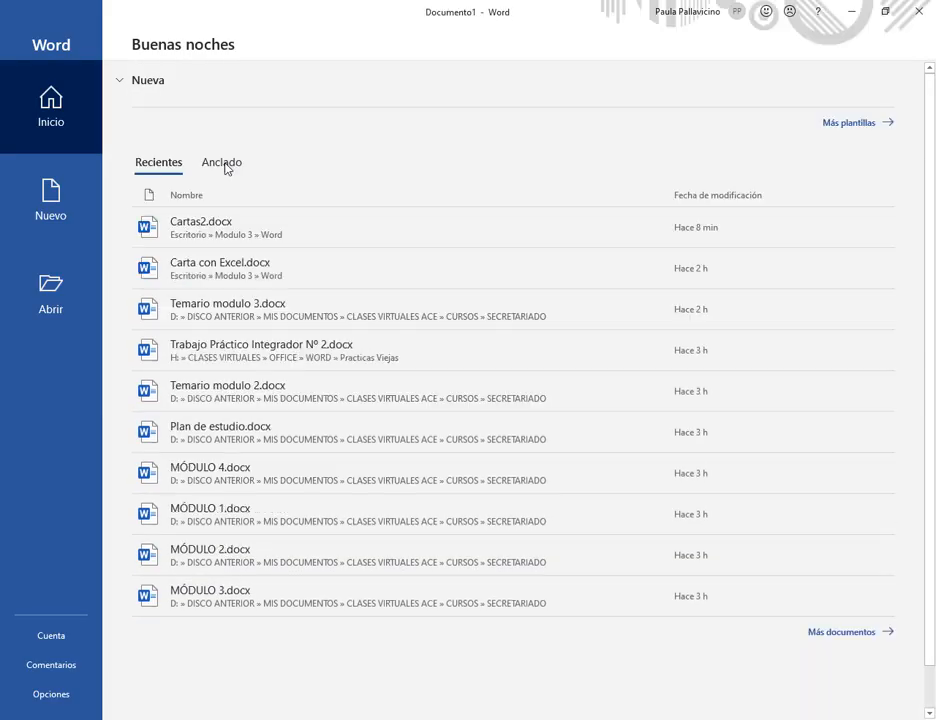
left_click(886, 12)
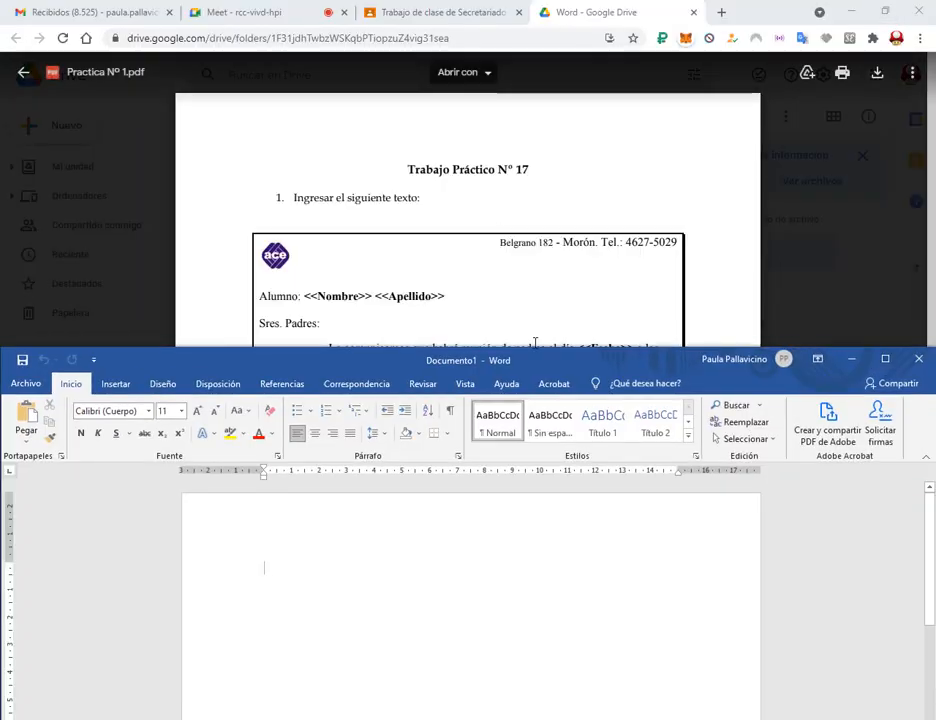
left_click_drag(556, 351, 570, 317)
scroll(440, 250, "down", 3)
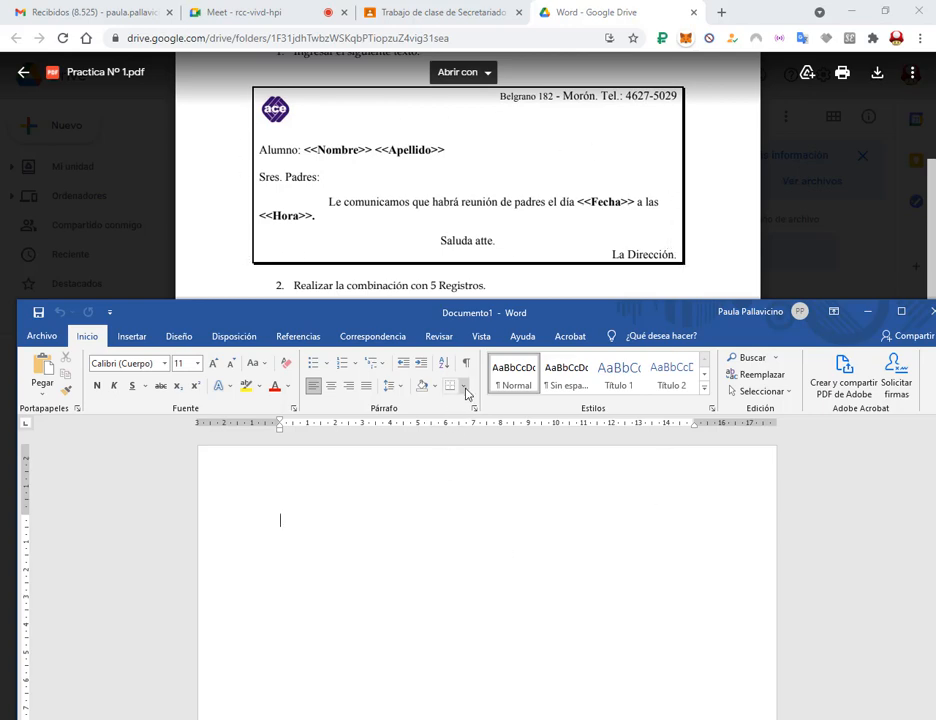
- Apply a Sombra paragraph border with a width of 1 ½ pto to the empty first paragraph
left_click(464, 387)
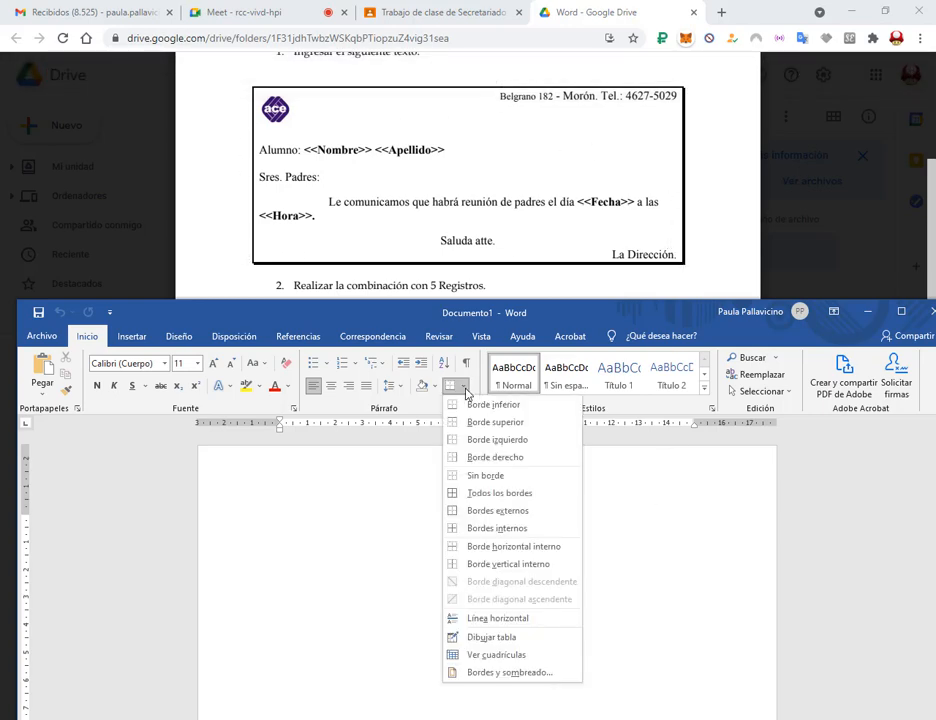
left_click(522, 674)
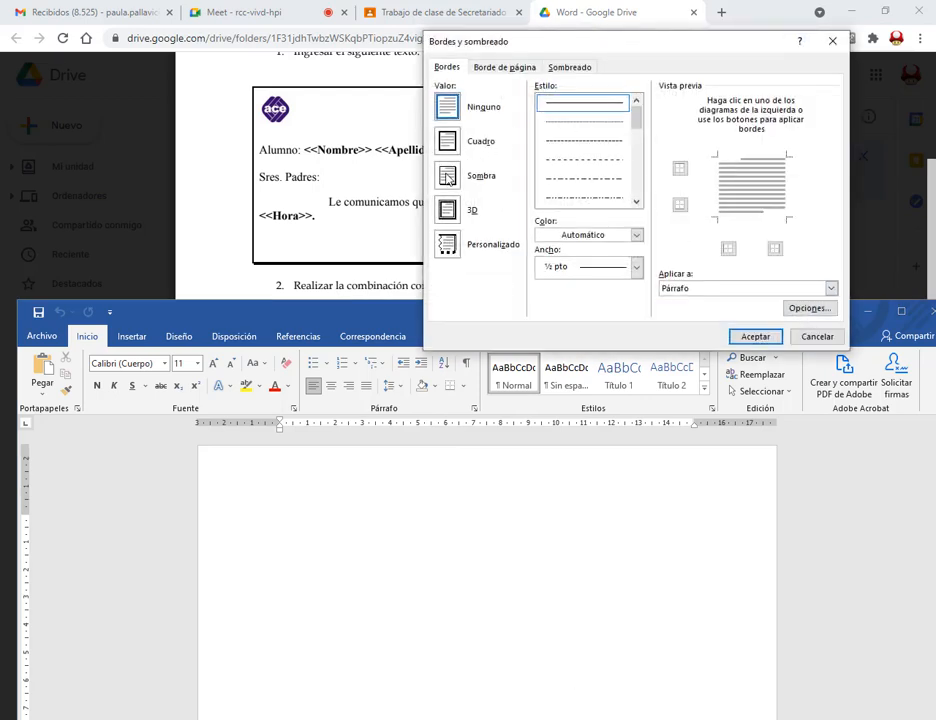
left_click(447, 177)
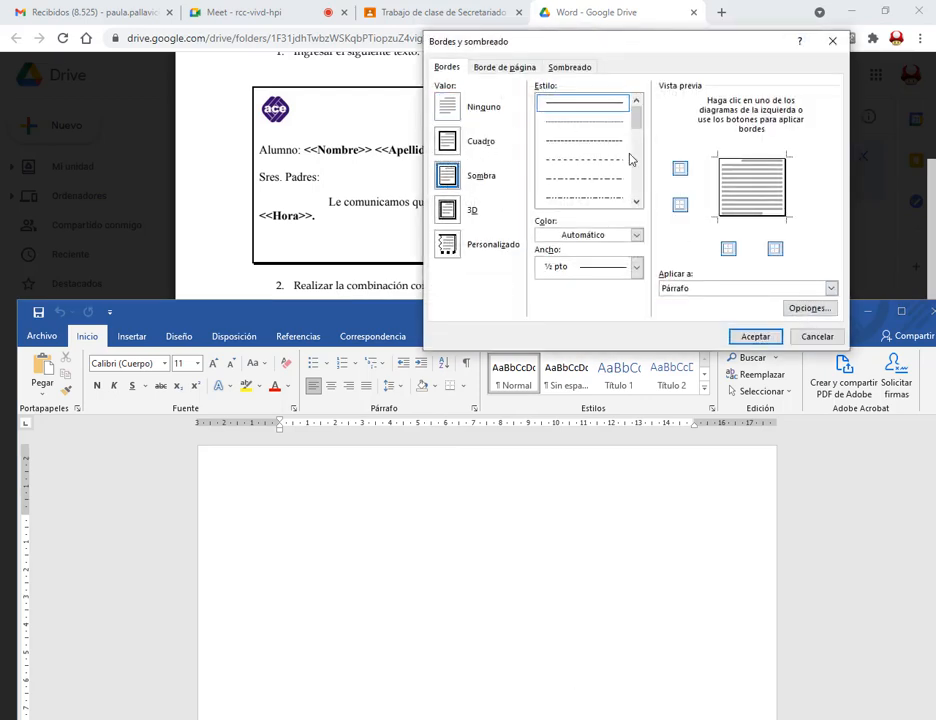
left_click(636, 267)
left_click(610, 384)
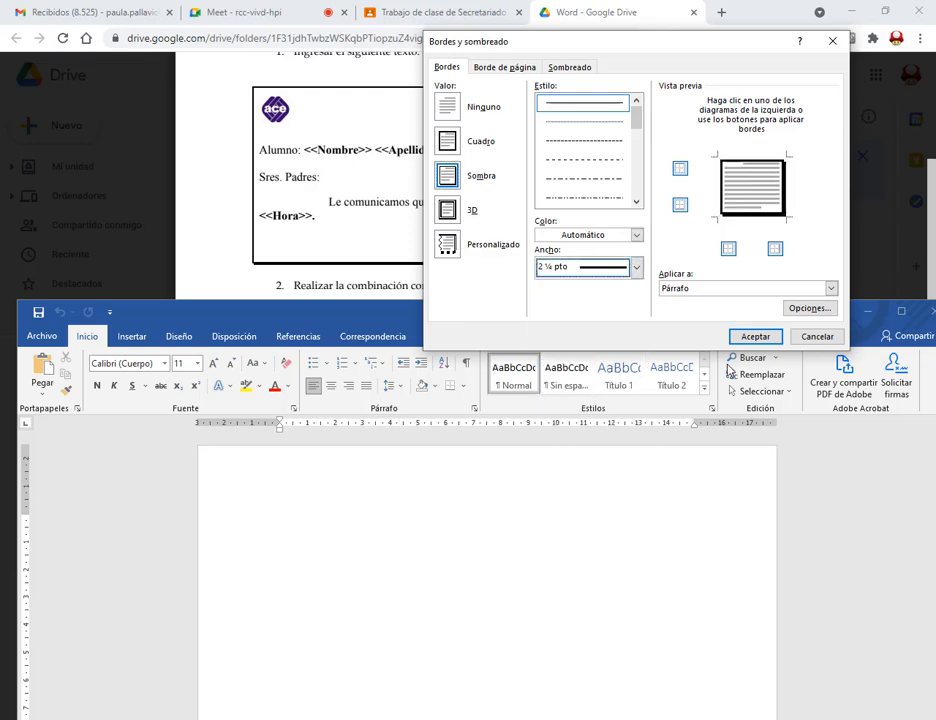
left_click(636, 267)
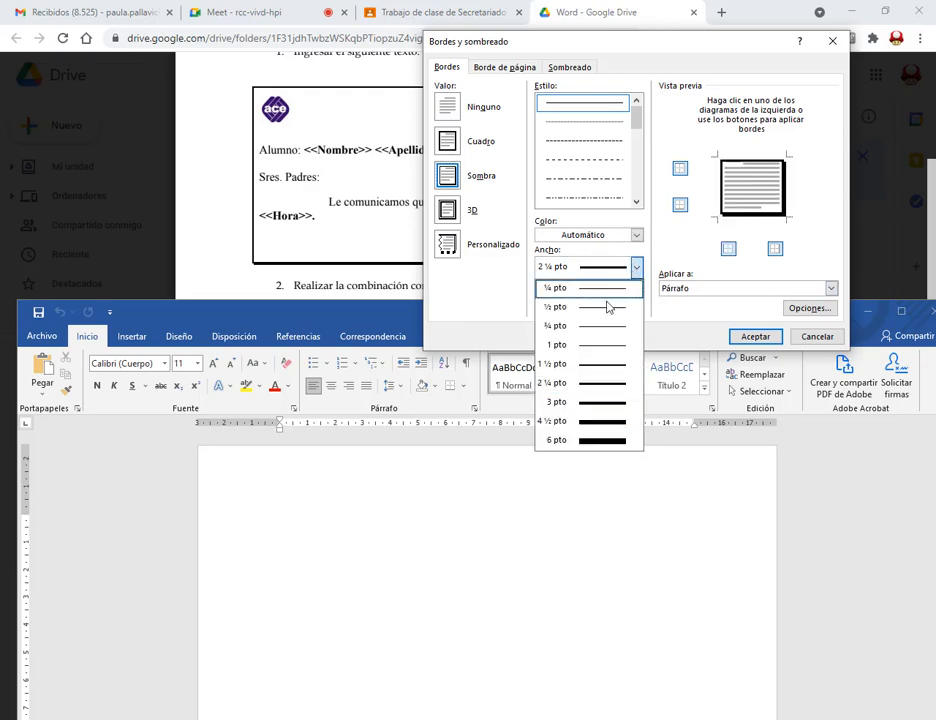
left_click(602, 363)
left_click(755, 336)
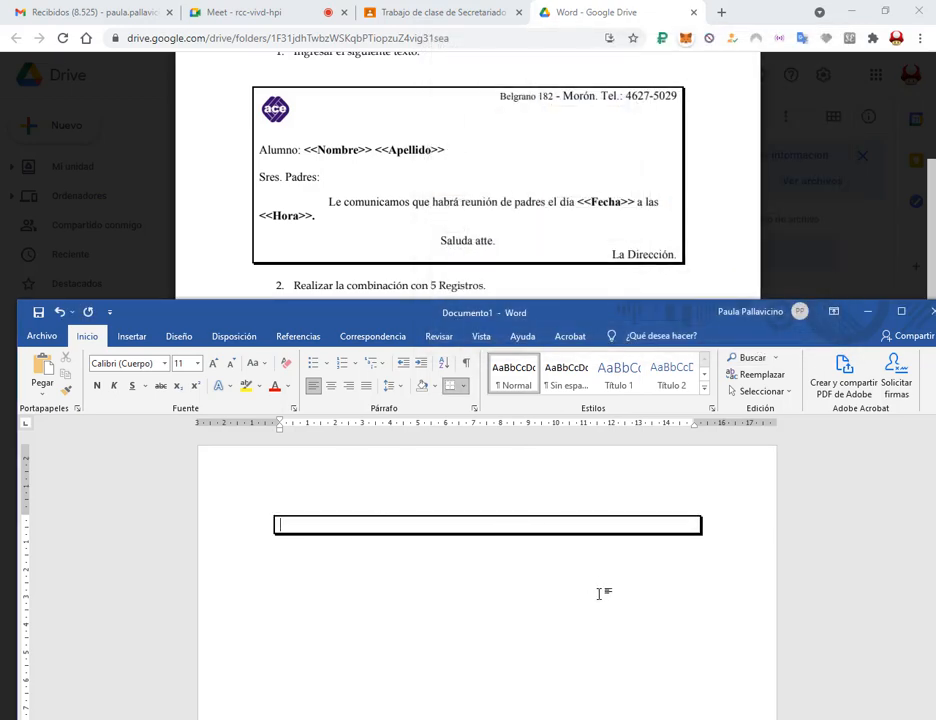
- Enter the institution's address and phone number on the first bordered line, followed by a blank line
type("Belgrano 182 - Morón Tel")
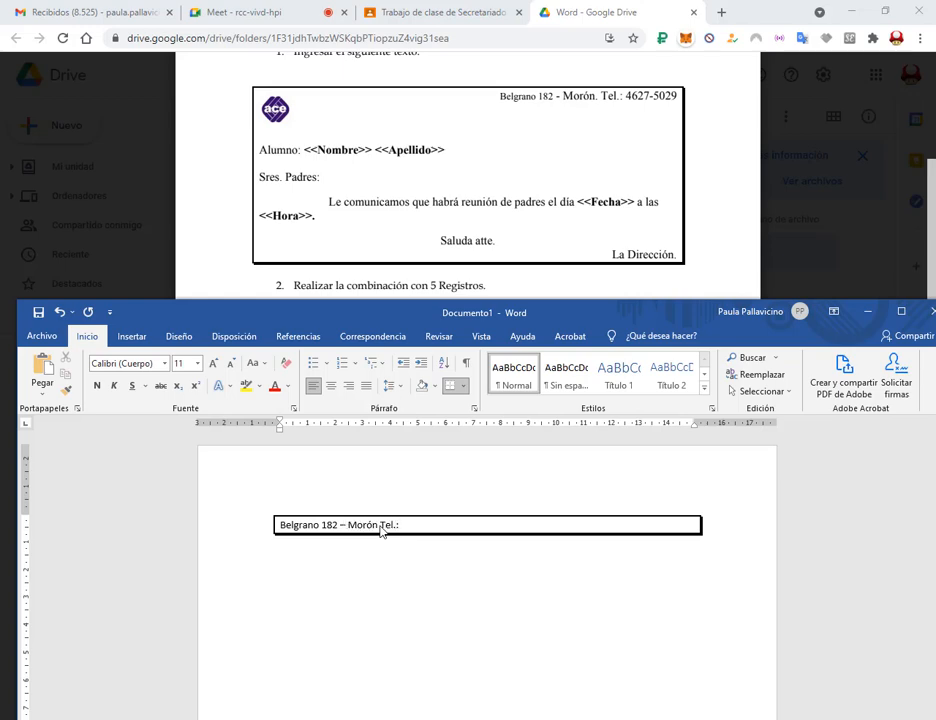
type(".:4627-5029")
key("Return")
key("Return")
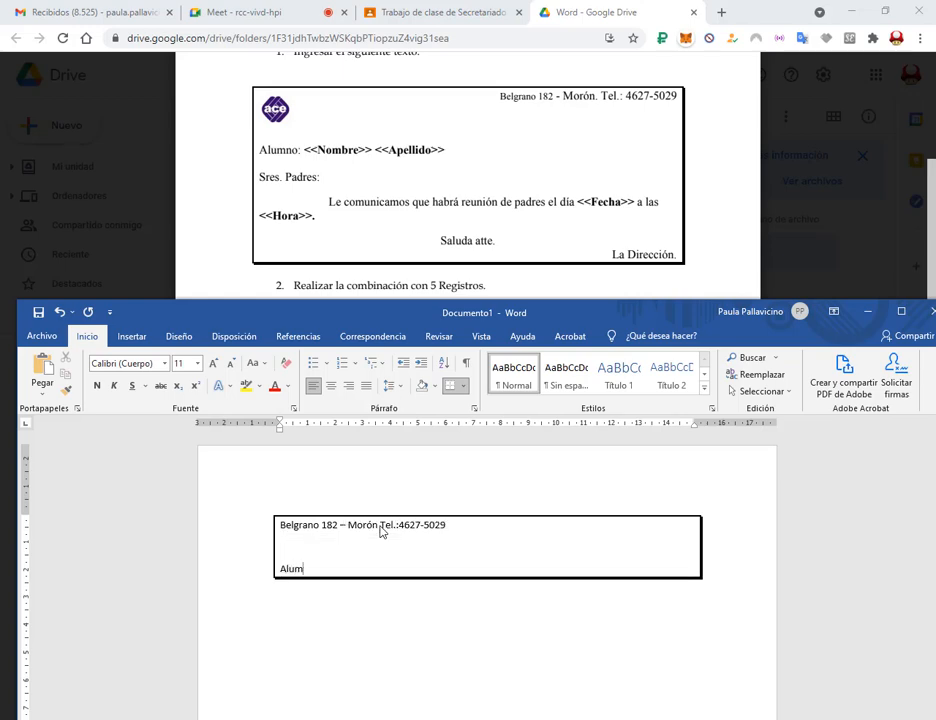
- Enter "Alumno:" and "Sres. Padres:" on separate lines below the blank line in the bordered notice
type("Alumno:")
key("Return")
type("Sres Pa")
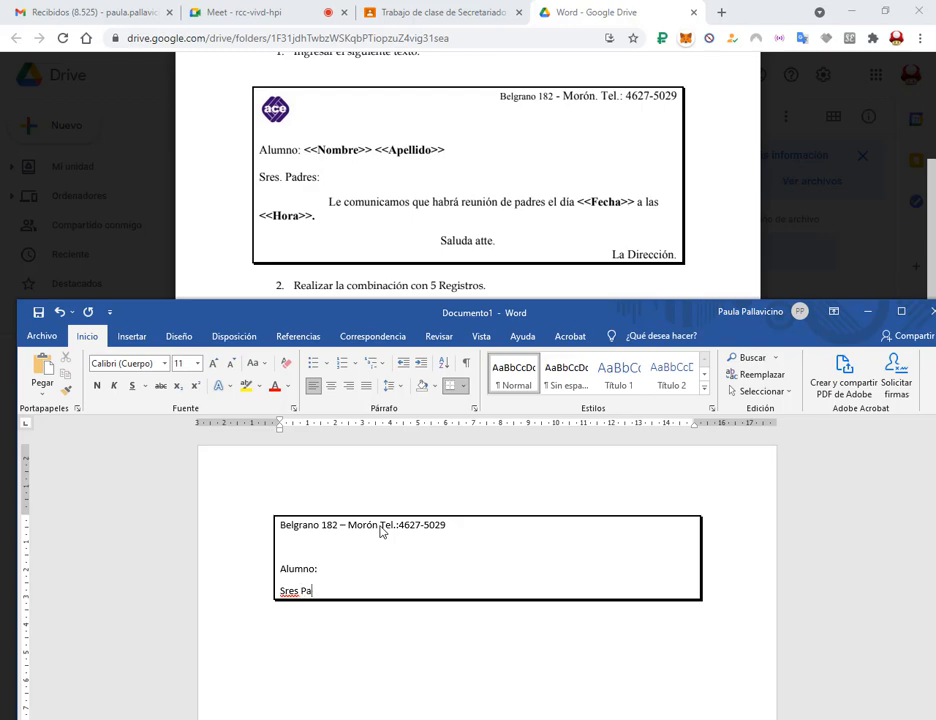
type("dres:.")
key("End")
key("Return")
- Add "Le comunicamos que habrá reunión de padres el día a las", followed by "Saluda atte." and "La dirección" on separate lines
type("Le com")
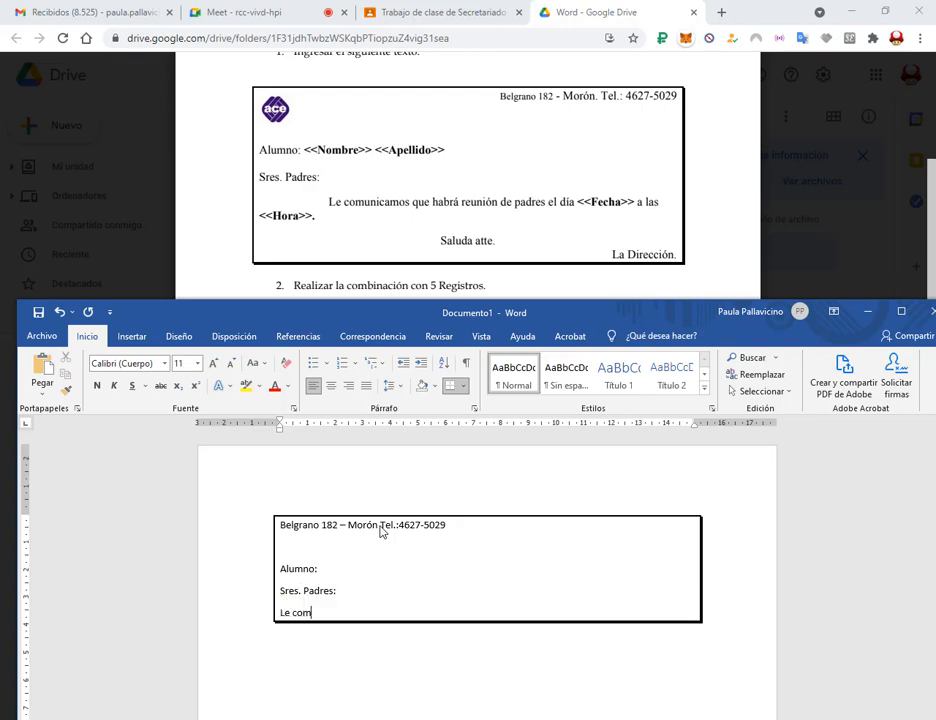
type("unicamos que habrá reunión de padres el día")
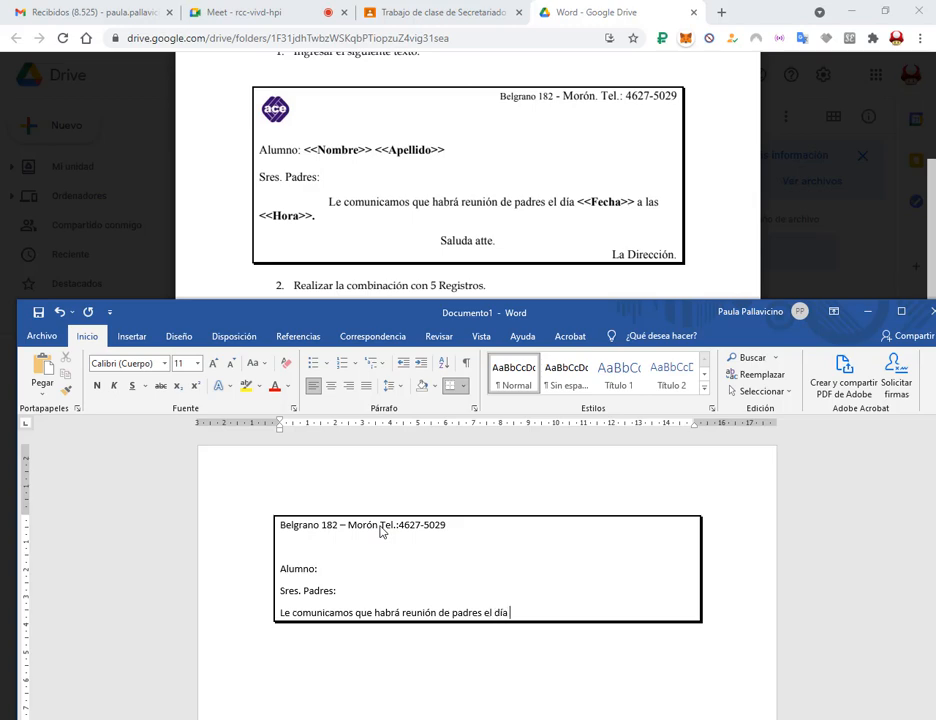
type("  a las")
key("Return")
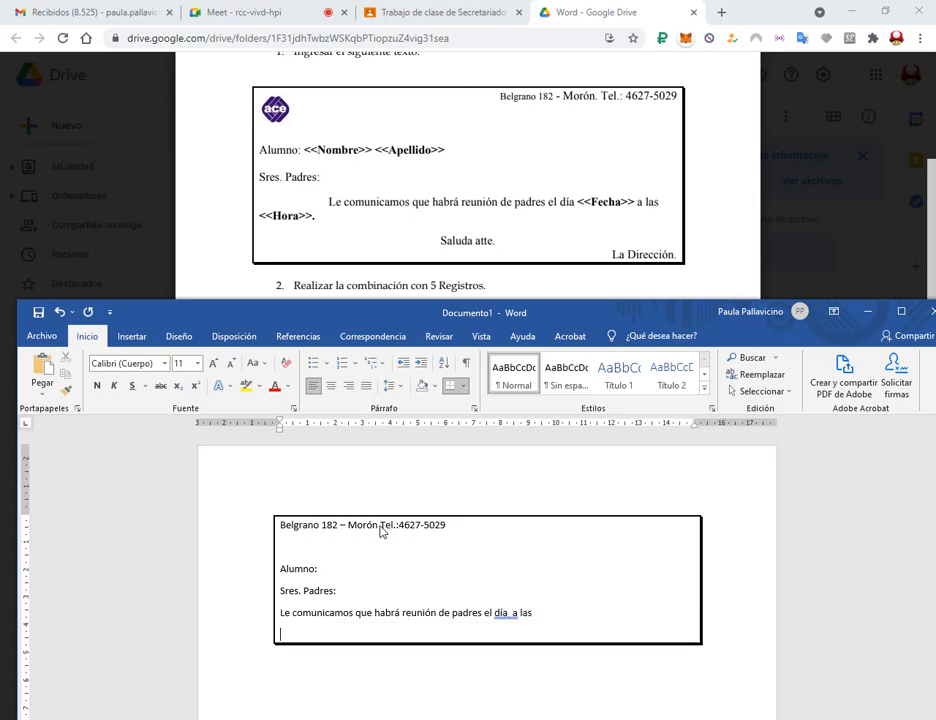
type("Saluda atte.")
key("Return")
type("La dirección")
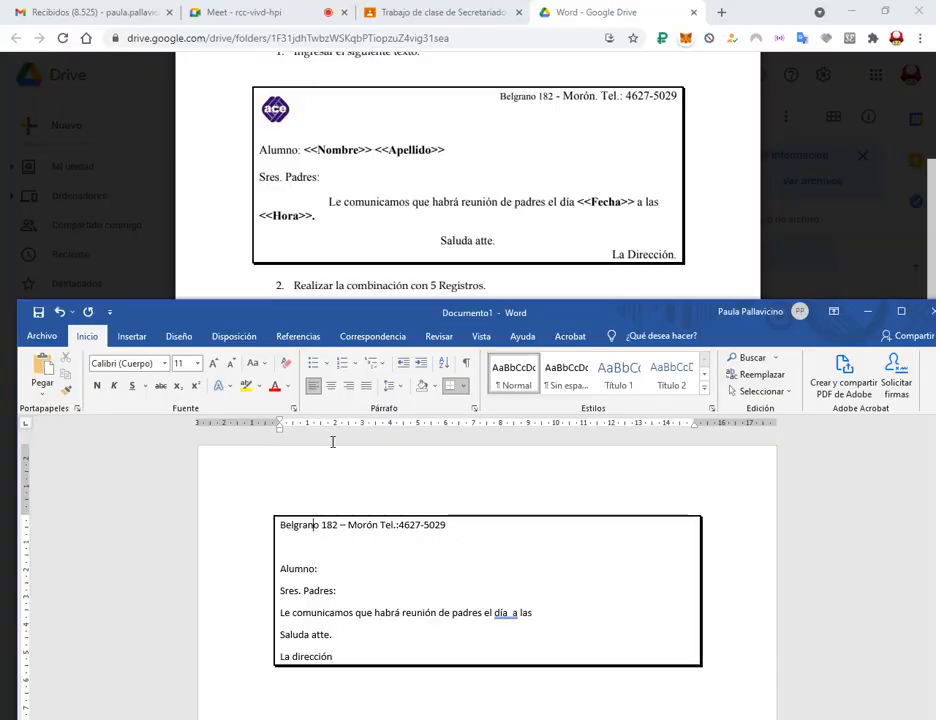
- Right-align the address line and "La dirección", and center "Saluda atte." as in the practice notice
left_click(349, 387)
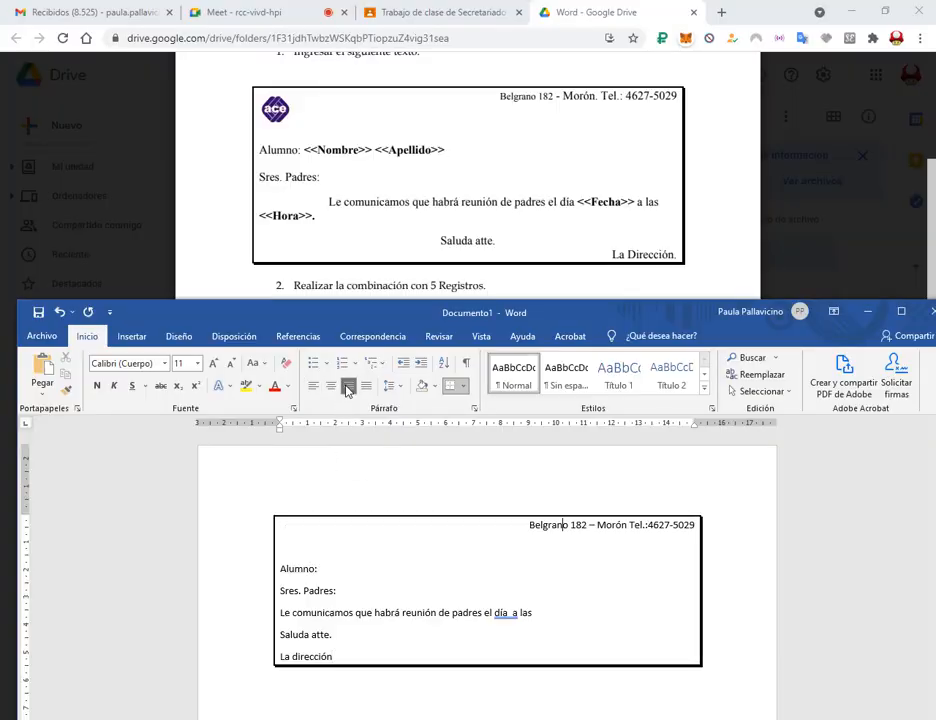
left_click(295, 636)
left_click(331, 386)
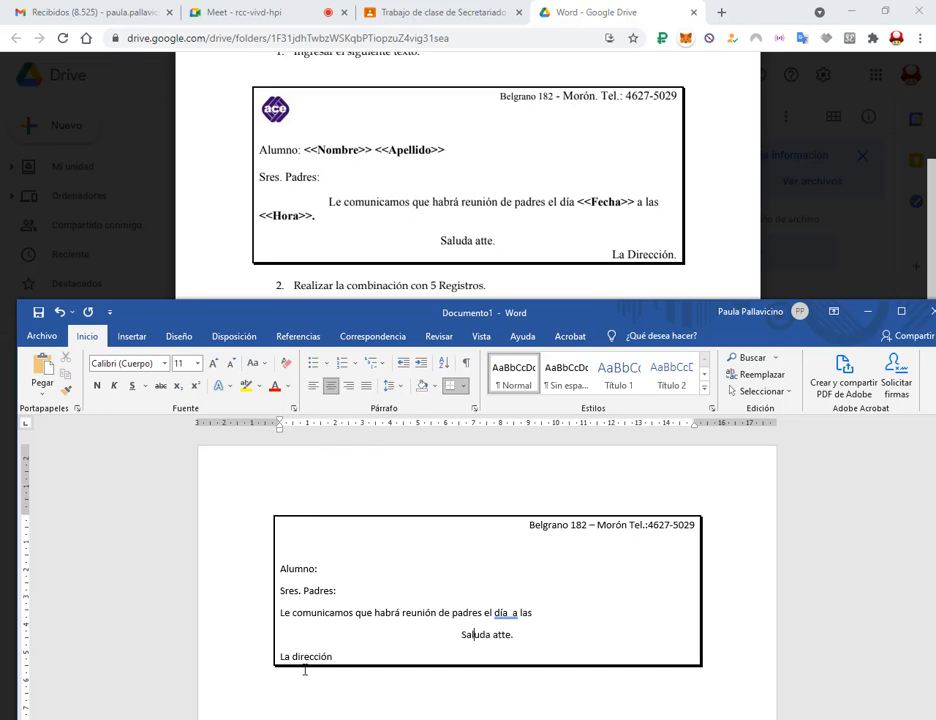
left_click(307, 657)
left_click(349, 386)
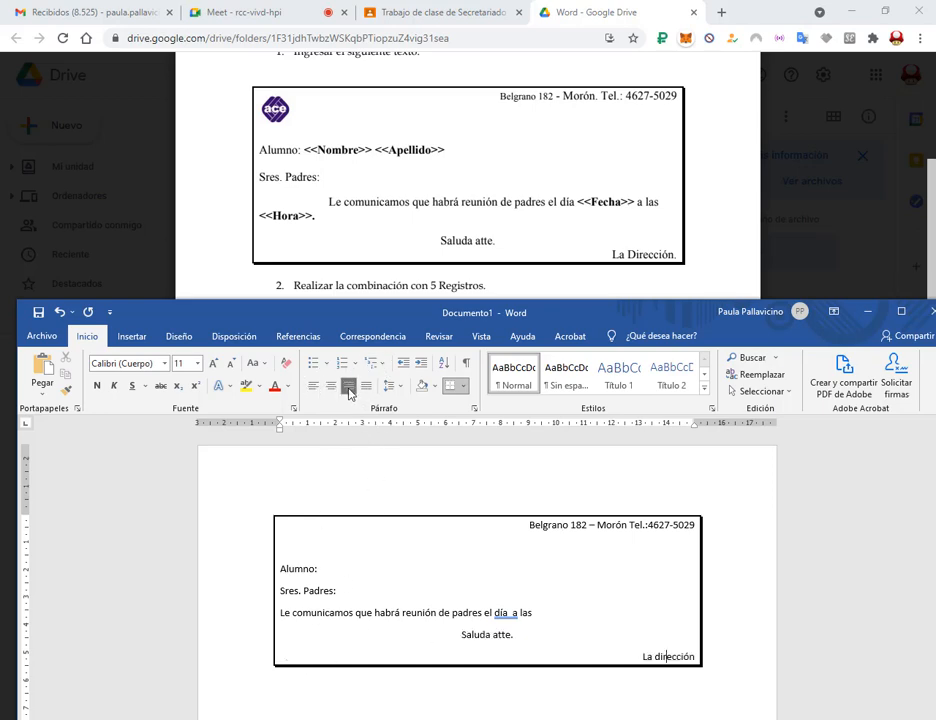
- Give the "Le comunicamos" paragraph a special Primera línea indent of 1,25 cm
left_click(282, 612)
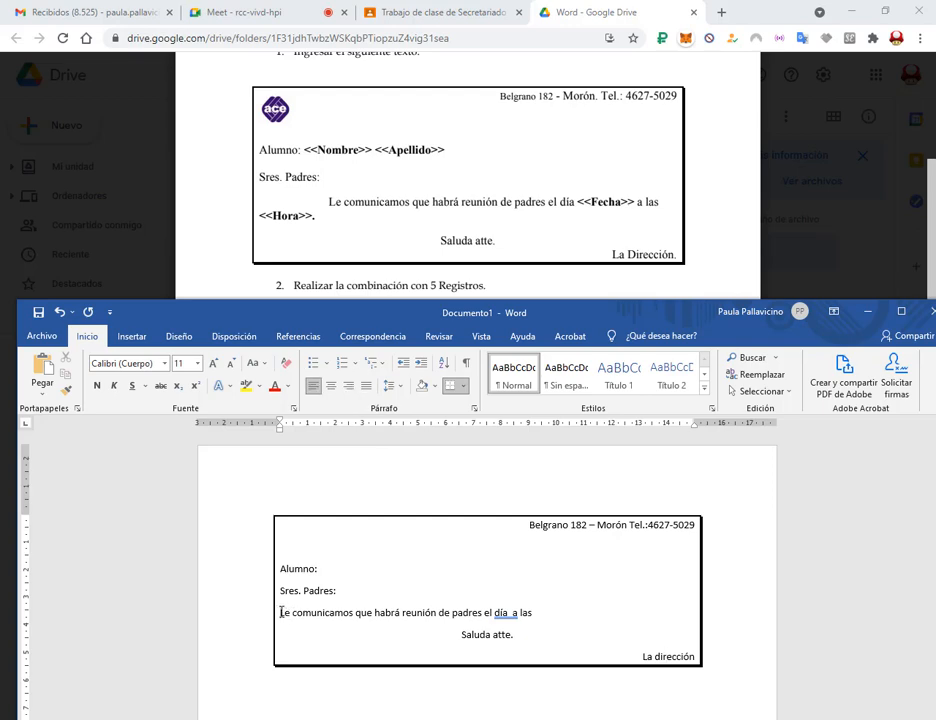
left_click(474, 408)
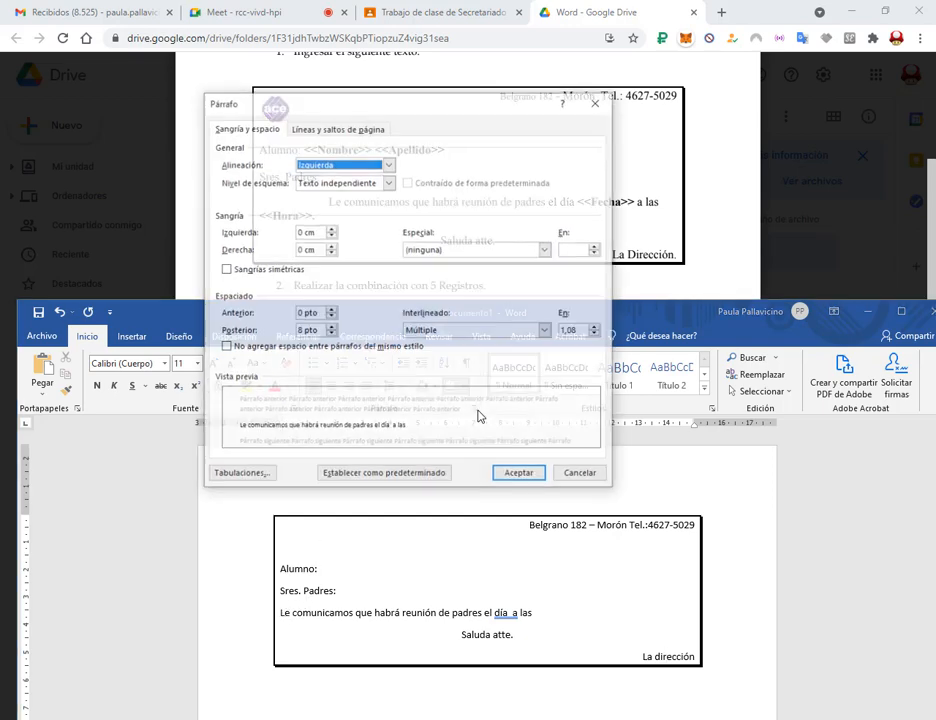
left_click(494, 251)
left_click(440, 267)
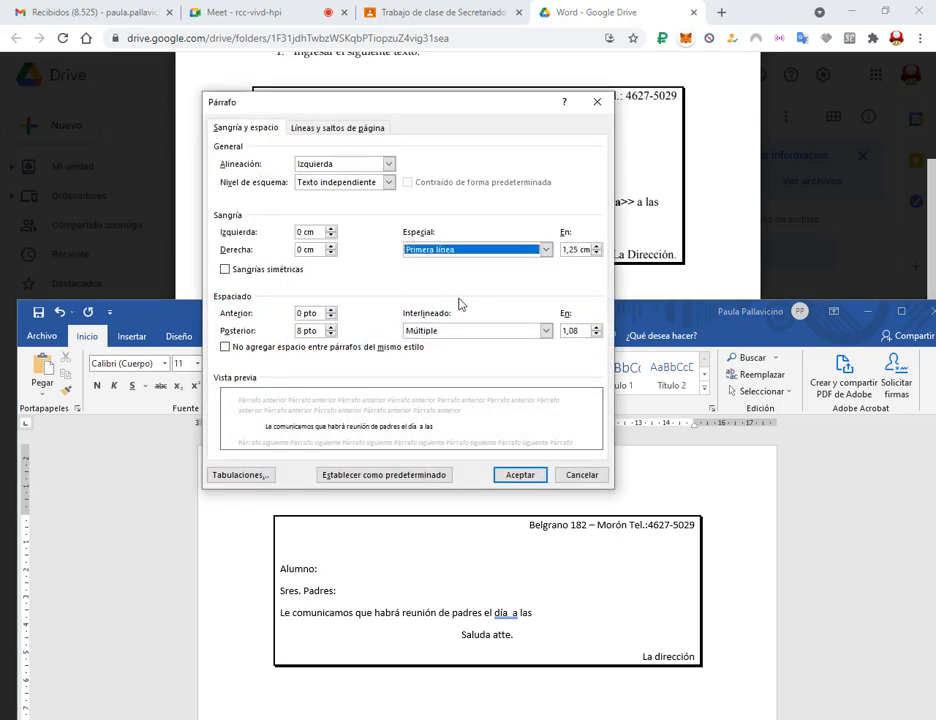
left_click(518, 476)
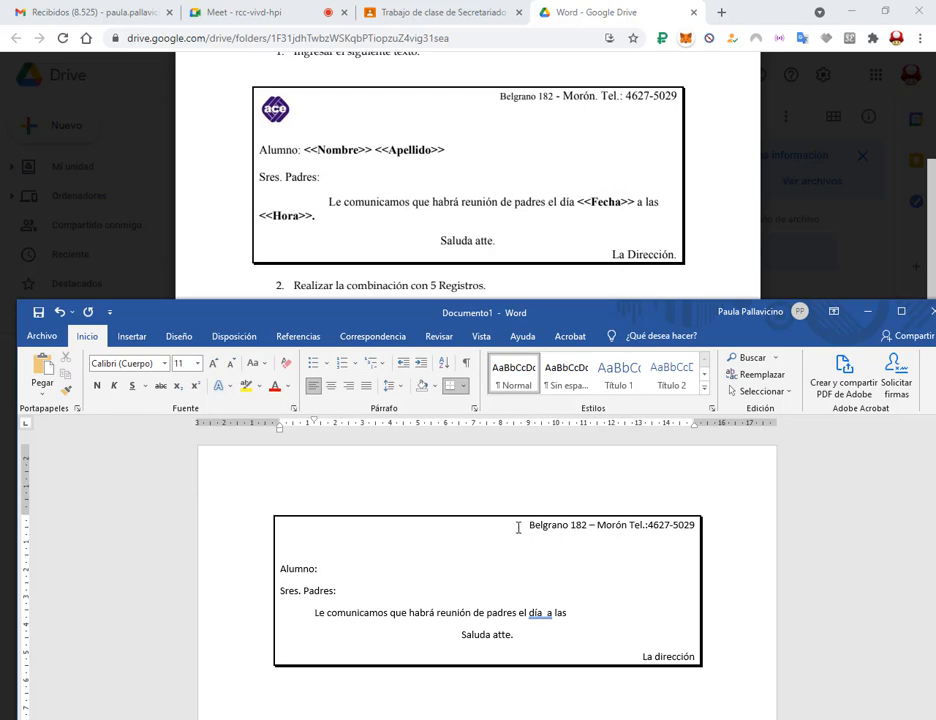
- Set the font size of the whole notice text to 14
left_click_drag(518, 527, 660, 664)
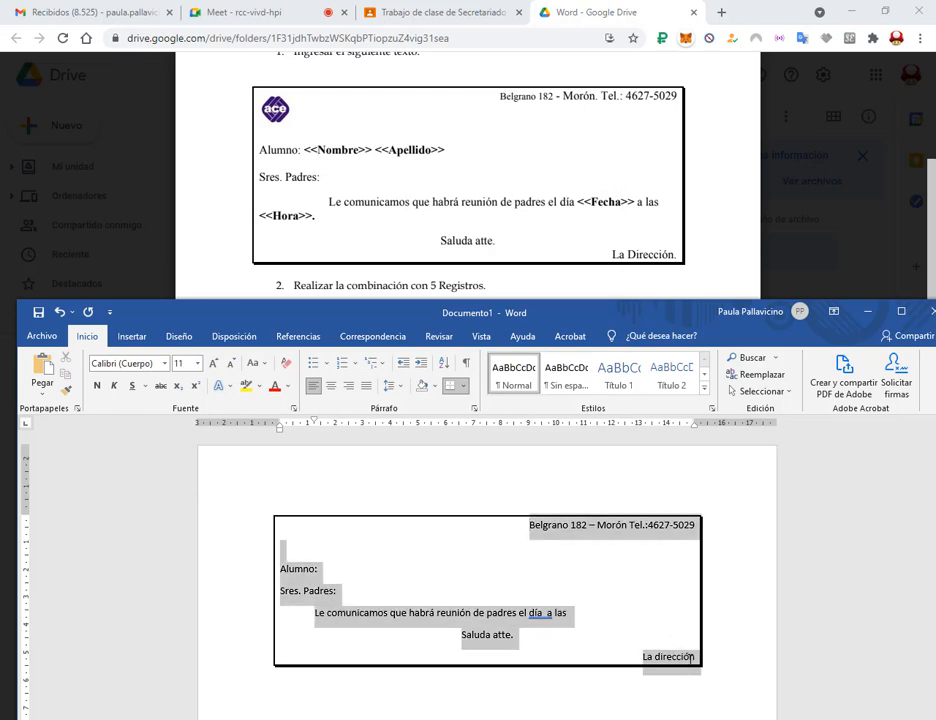
left_click(196, 364)
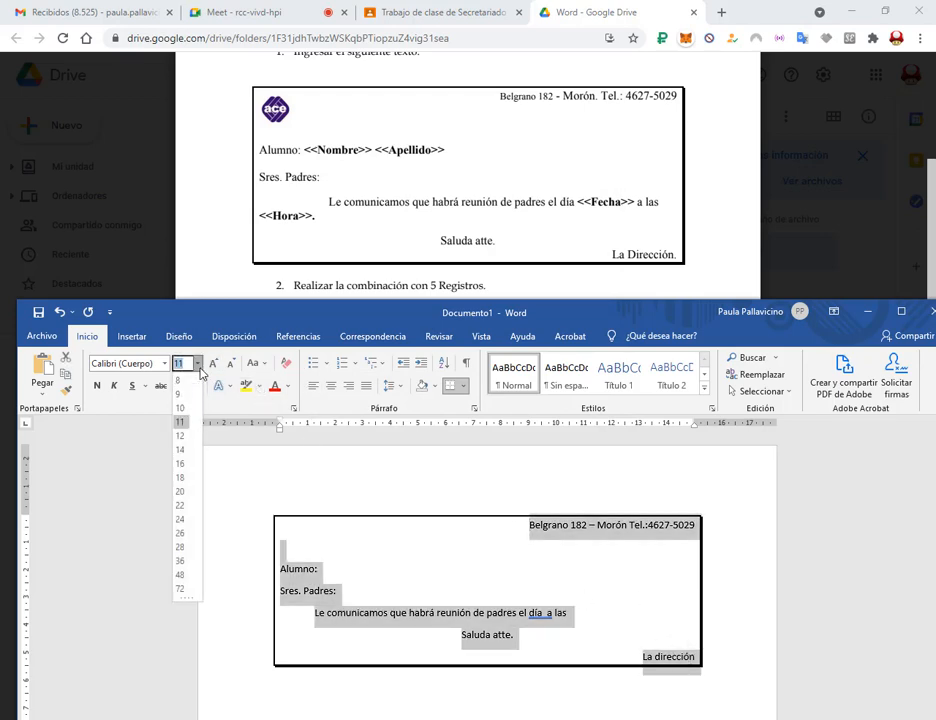
left_click(181, 450)
scroll(575, 587, "down", 1)
left_click(586, 592)
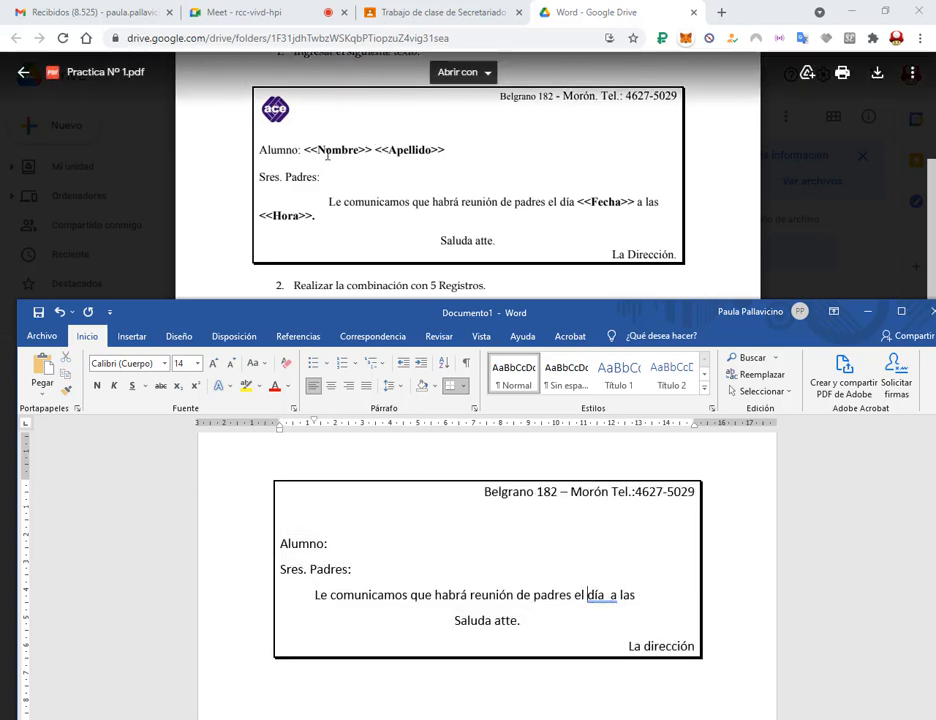
- Place the cursor after "Alumno:" and start a mail merge of type Cartas
left_click(339, 549)
left_click(390, 343)
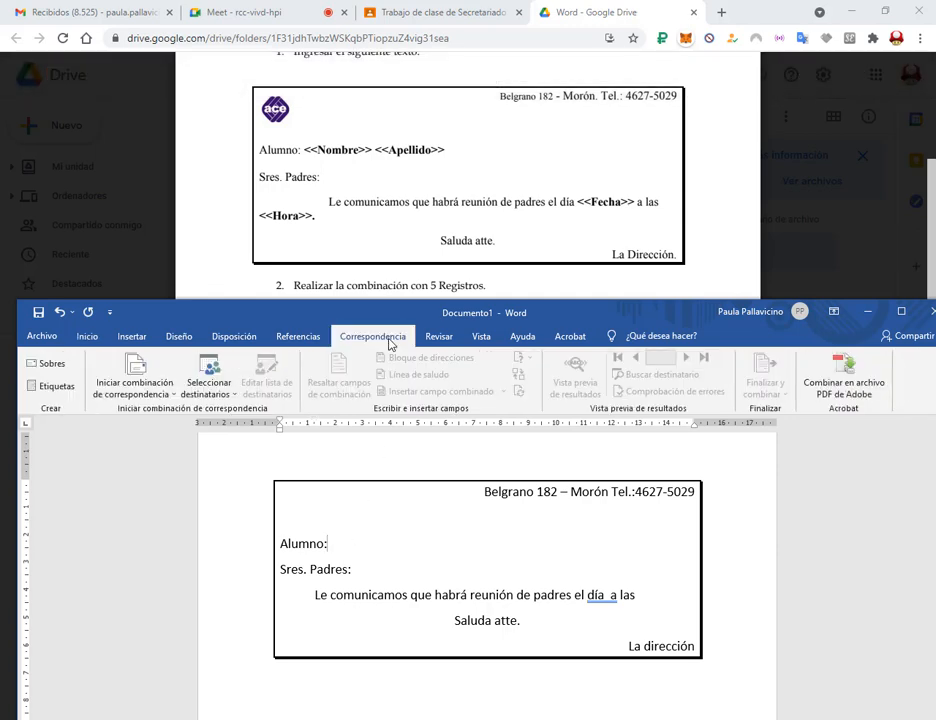
left_click(155, 394)
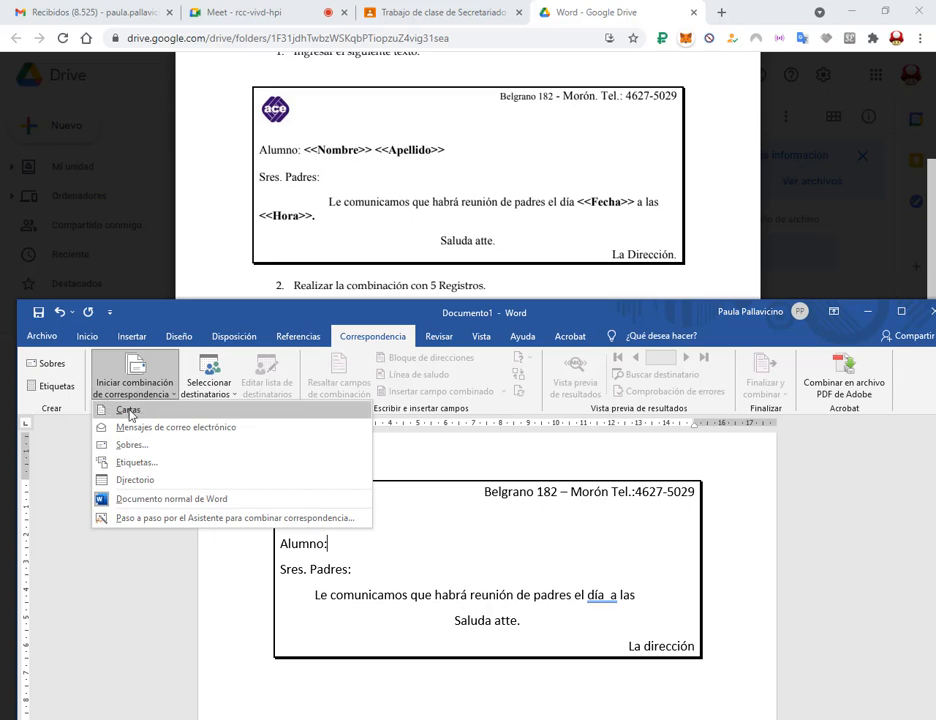
left_click(128, 411)
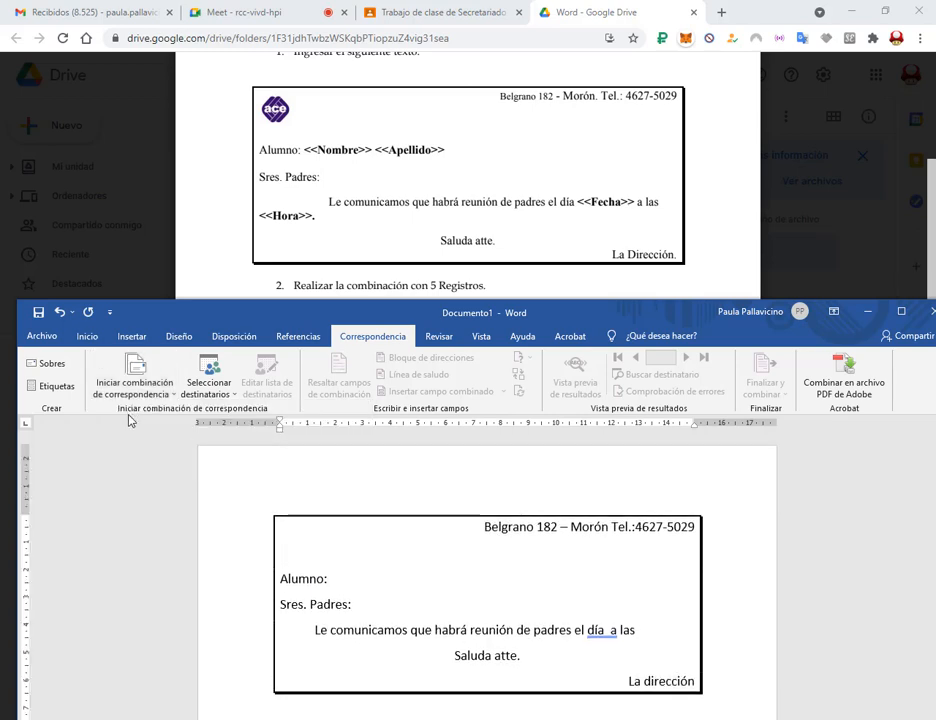
- Use the existing list Lista 1.mdb from the Escritorio folder as the merge recipients
left_click(210, 392)
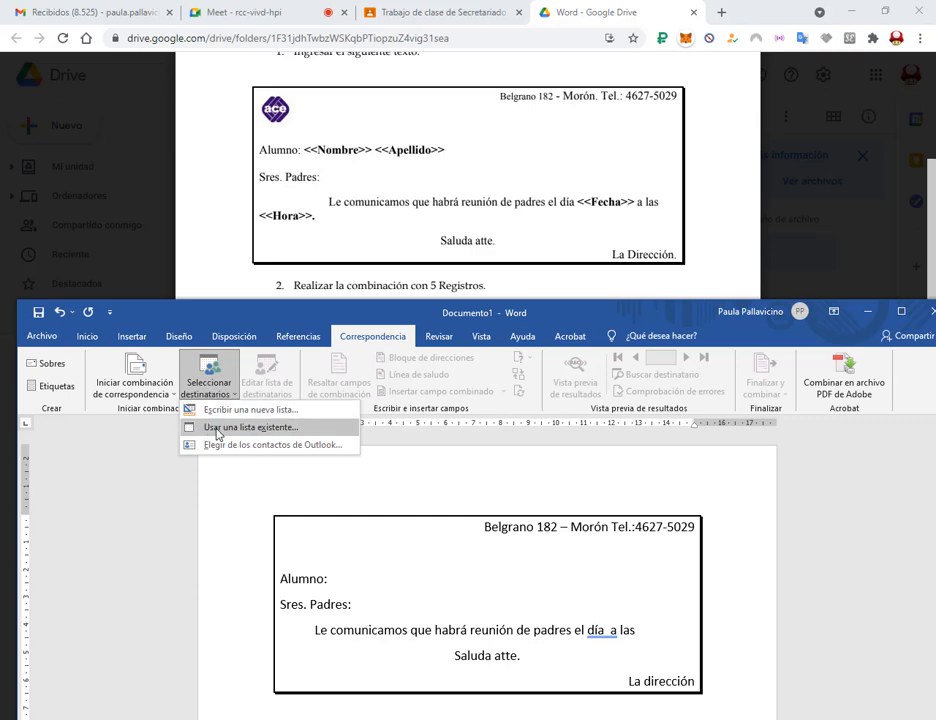
left_click(292, 429)
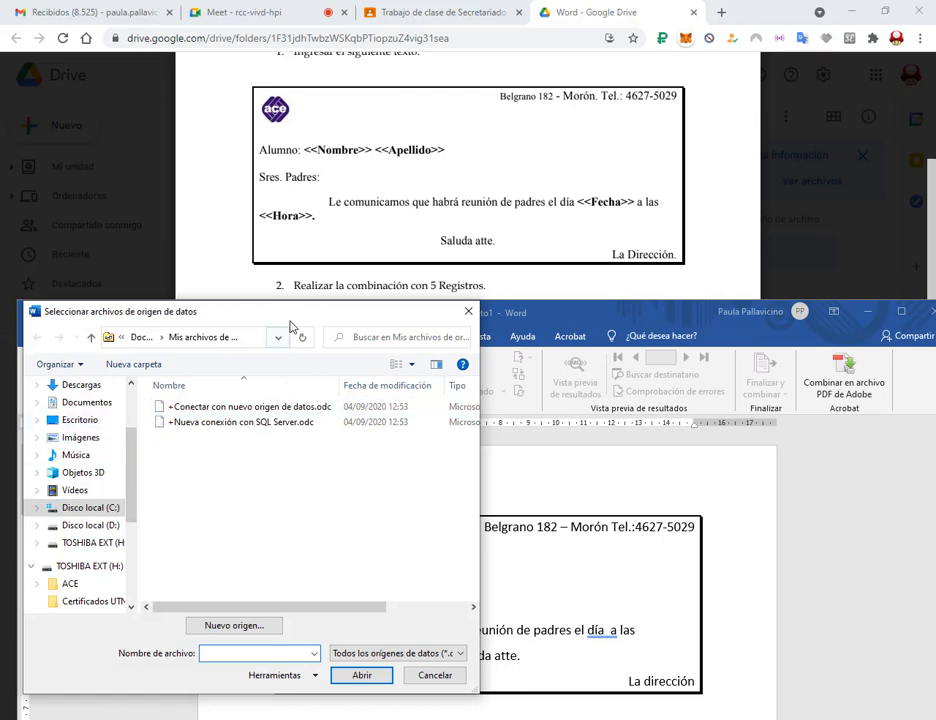
left_click(72, 420)
scroll(318, 443, "down", 3)
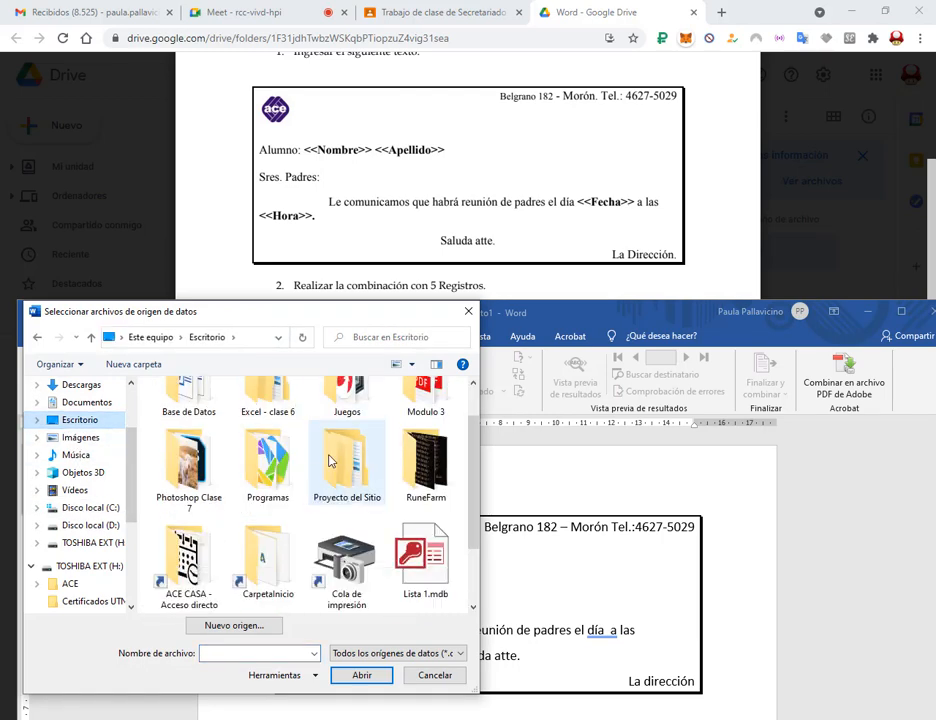
double_click(404, 466)
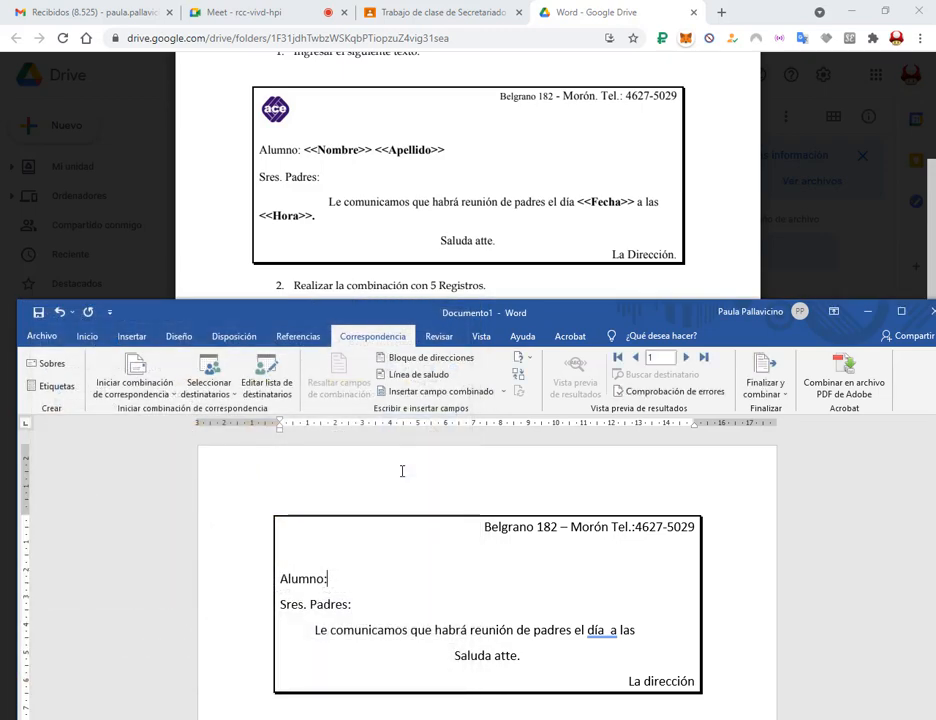
- Insert the merge fields Nombre1 and Apellidos1 after "Alumno:", separated by a space
left_click(644, 580)
scroll(451, 536, "down", 1)
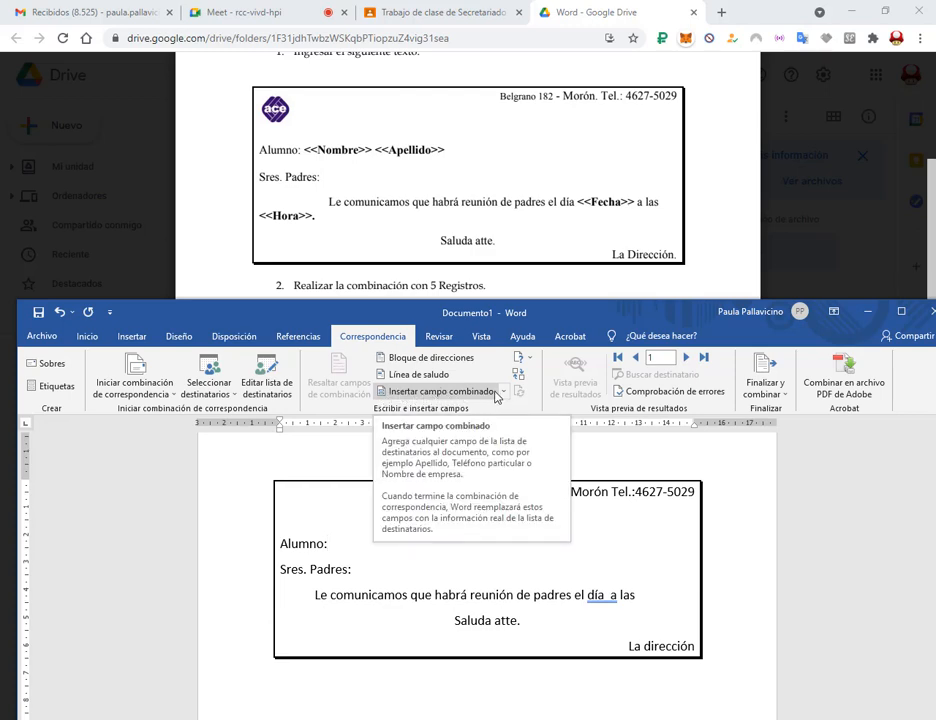
left_click(503, 391)
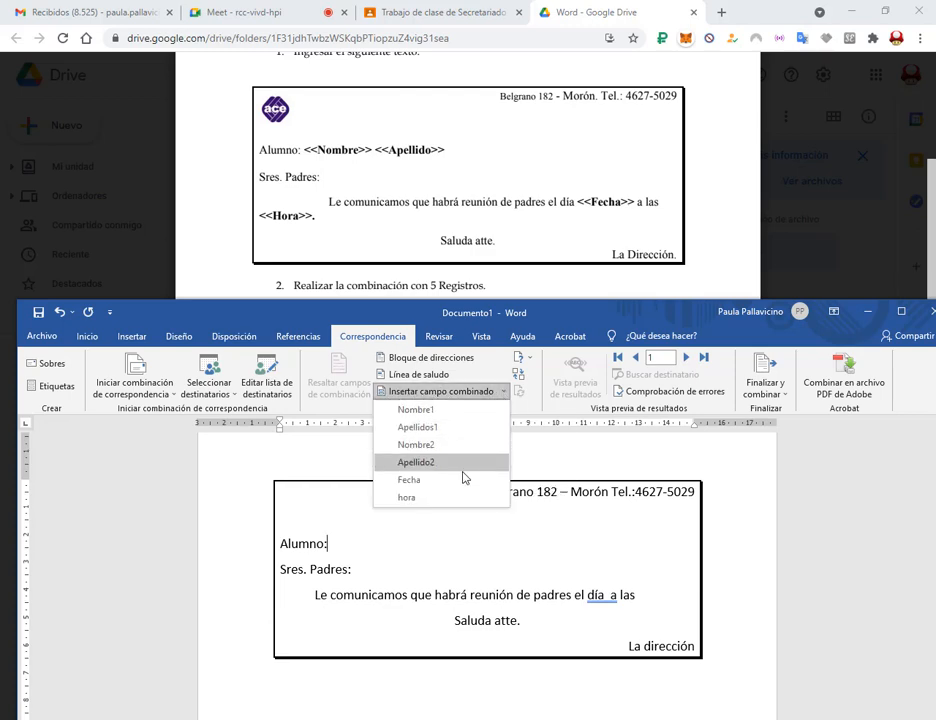
left_click(506, 392)
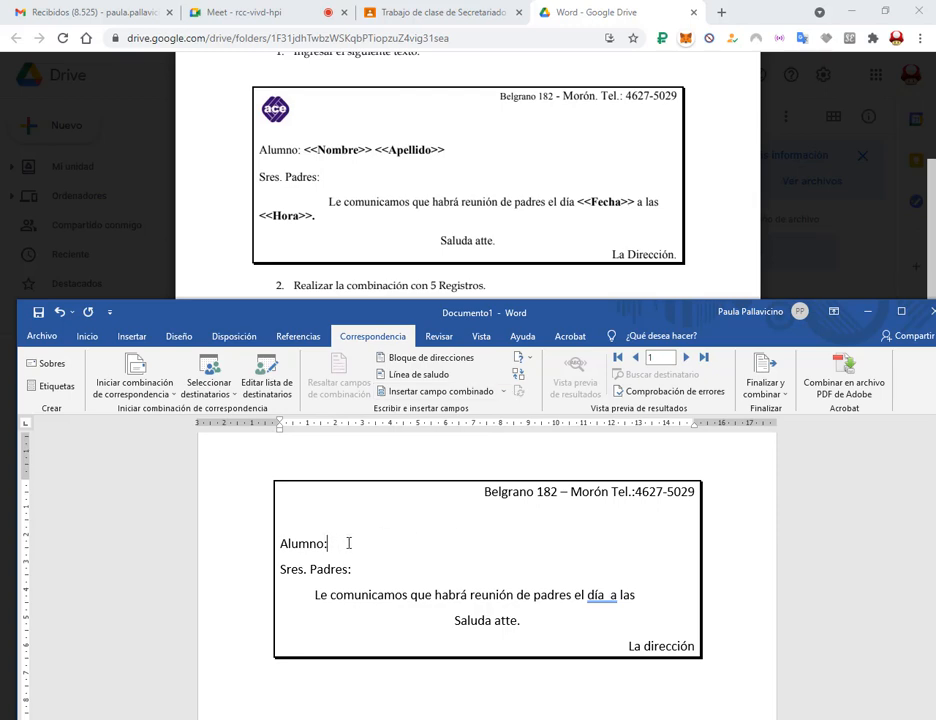
left_click(504, 391)
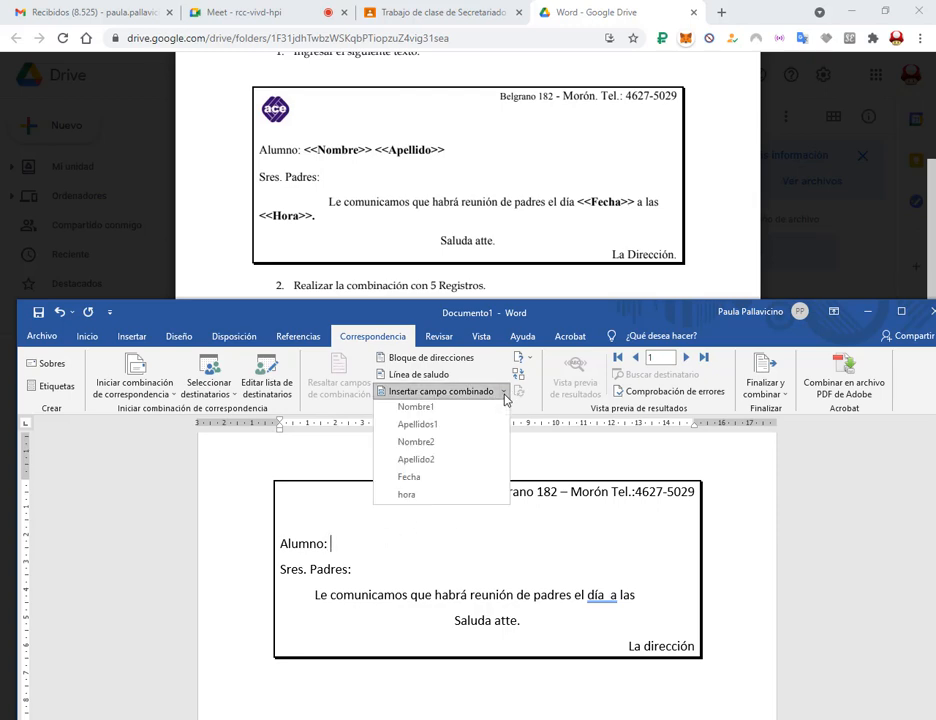
left_click(463, 410)
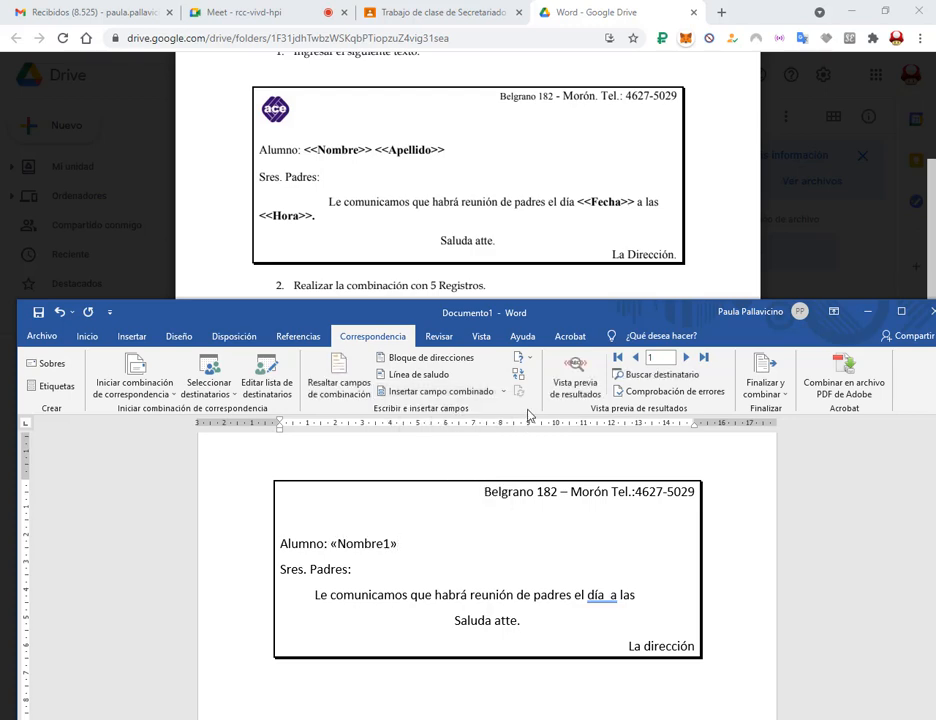
left_click(506, 394)
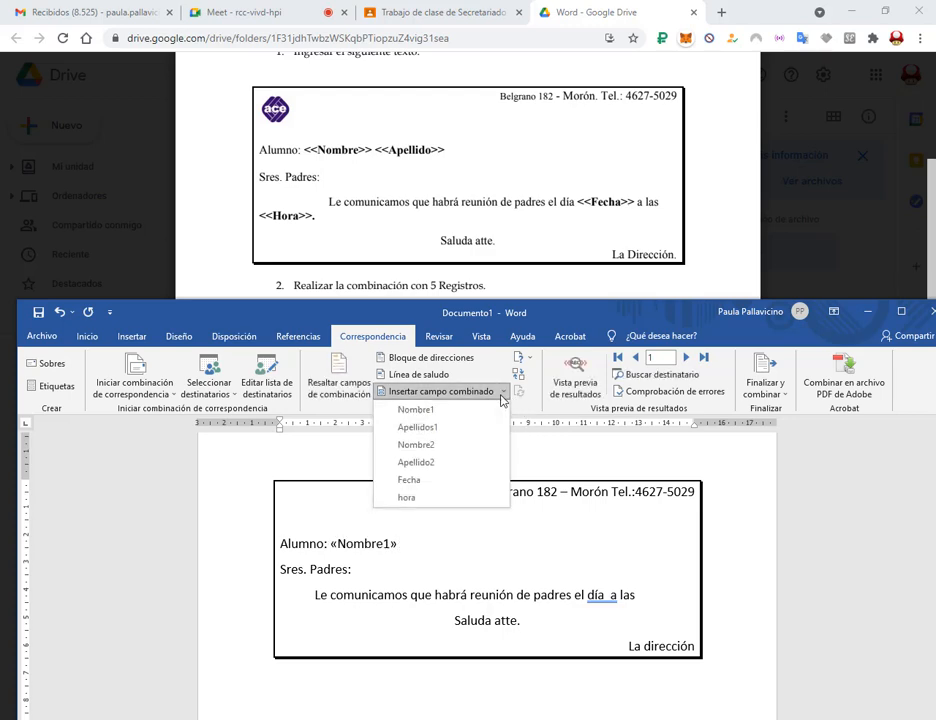
left_click(452, 428)
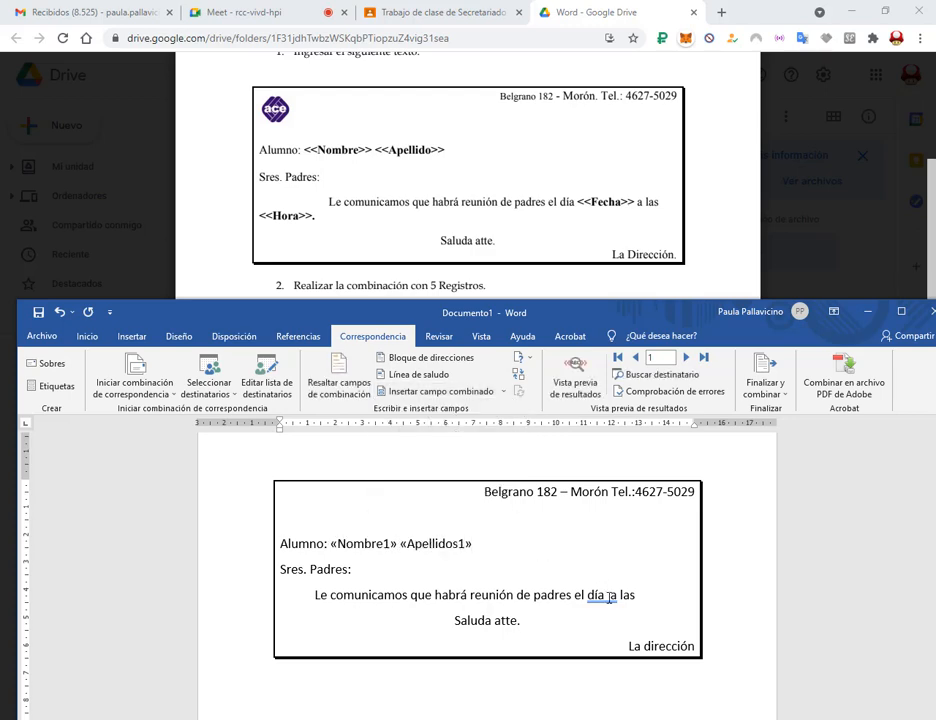
- Insert the merge field Fecha after "el día" and the field hora after "a las"
left_click(506, 394)
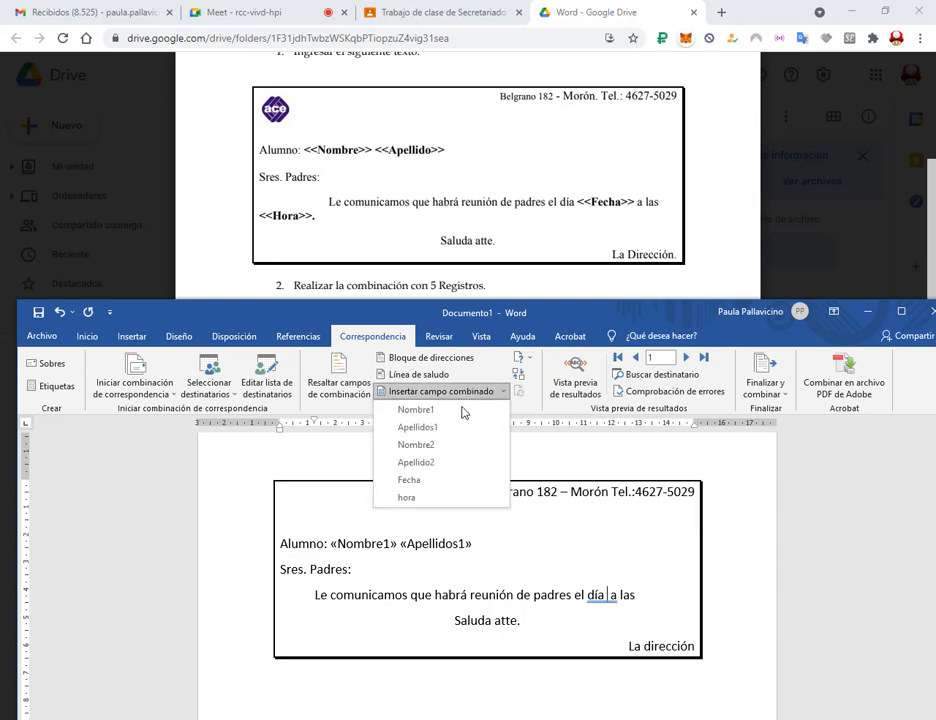
left_click(412, 481)
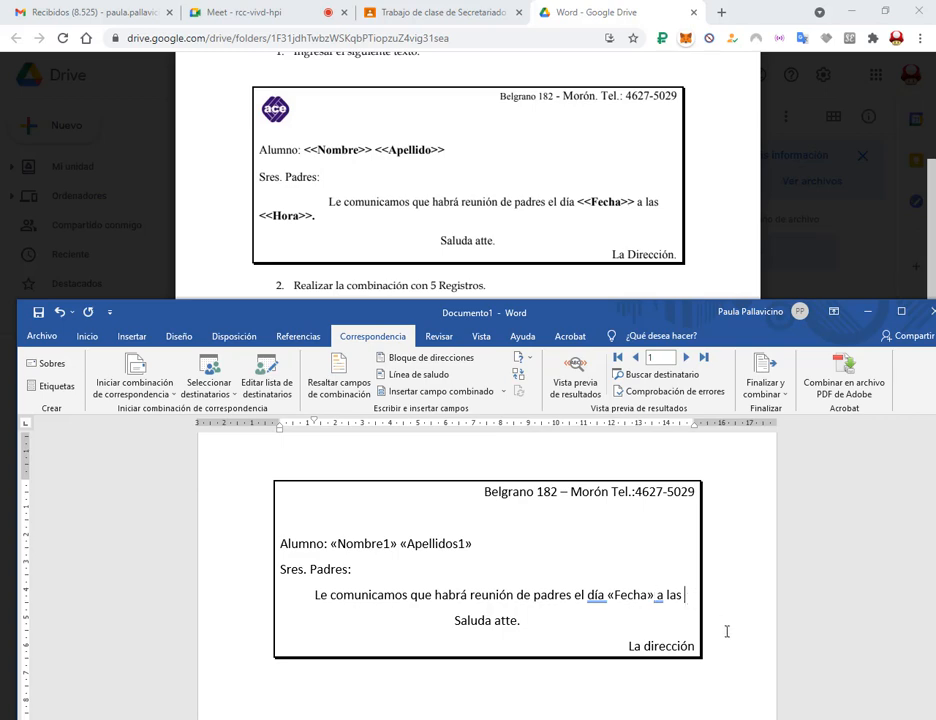
left_click(506, 396)
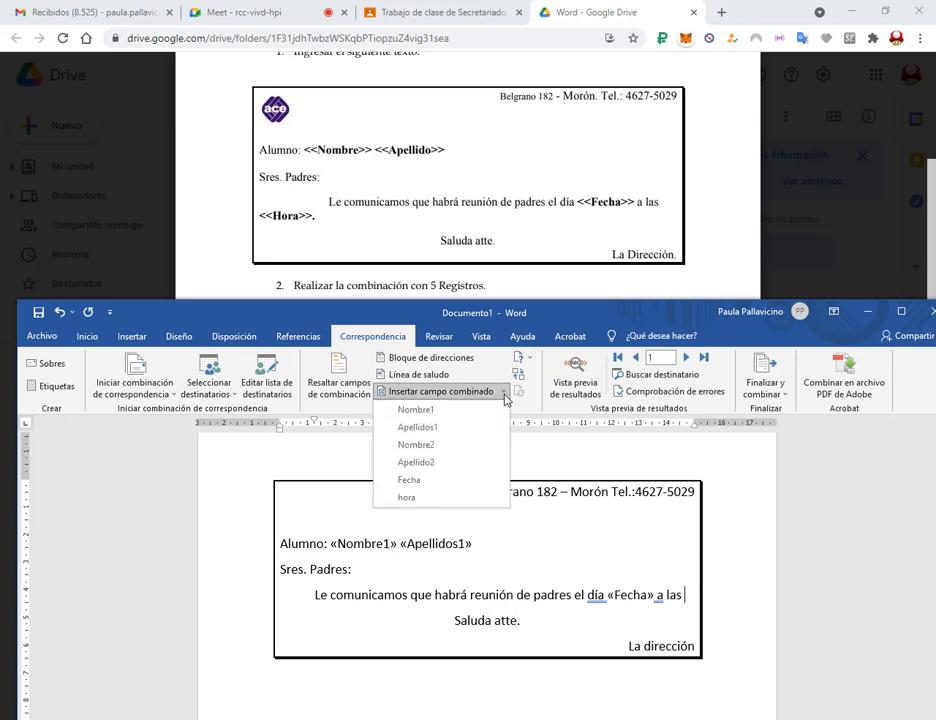
left_click(416, 498)
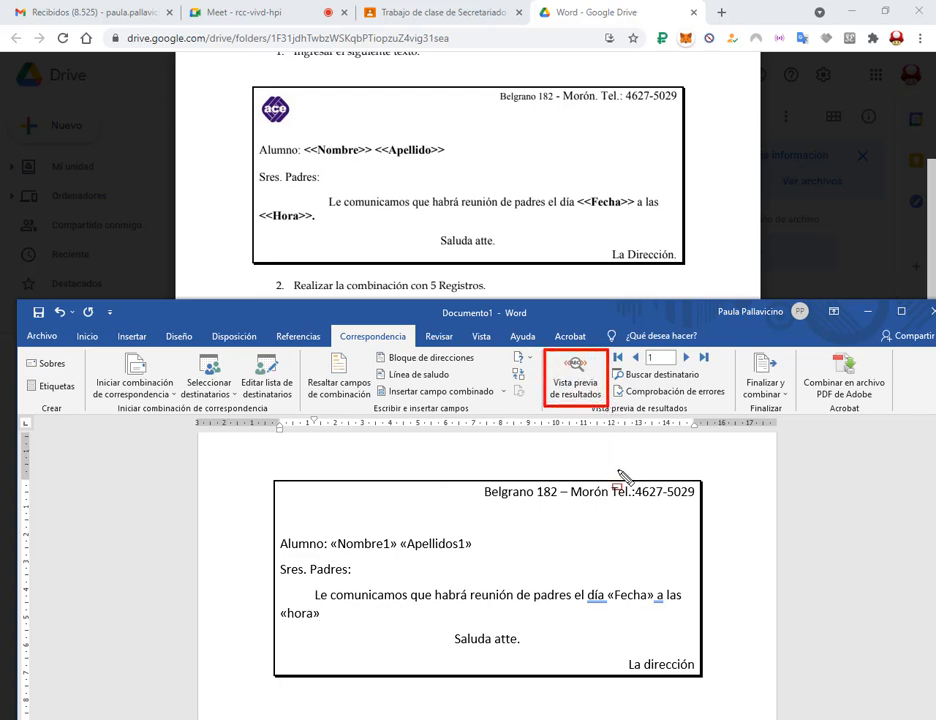
- Turn on the preview of merge results in the meeting notice and check the proofing mark on "día"
left_click(585, 382)
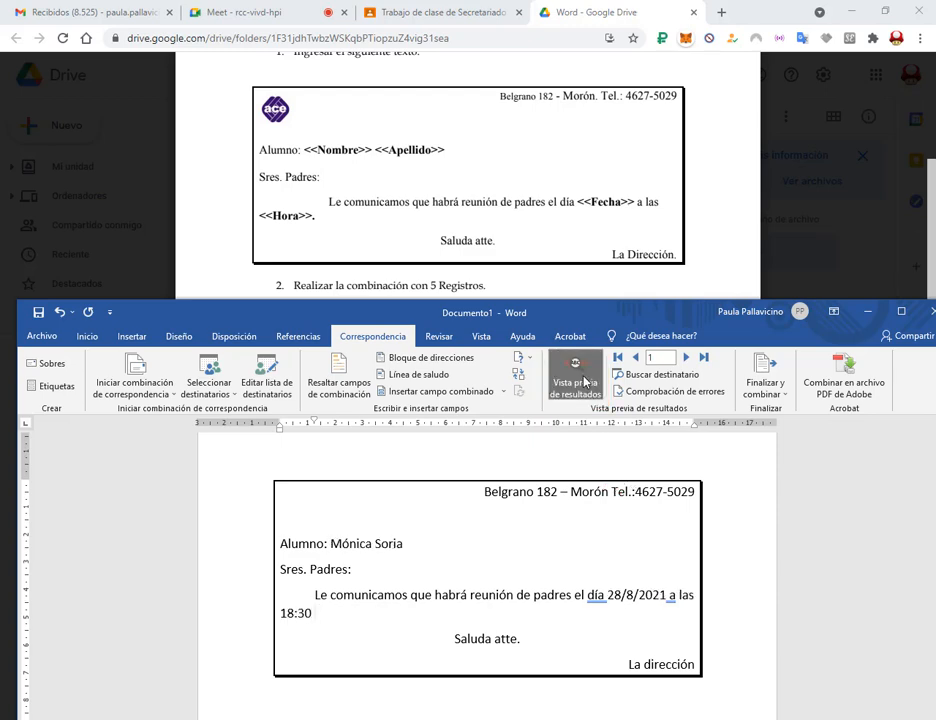
right_click(591, 595)
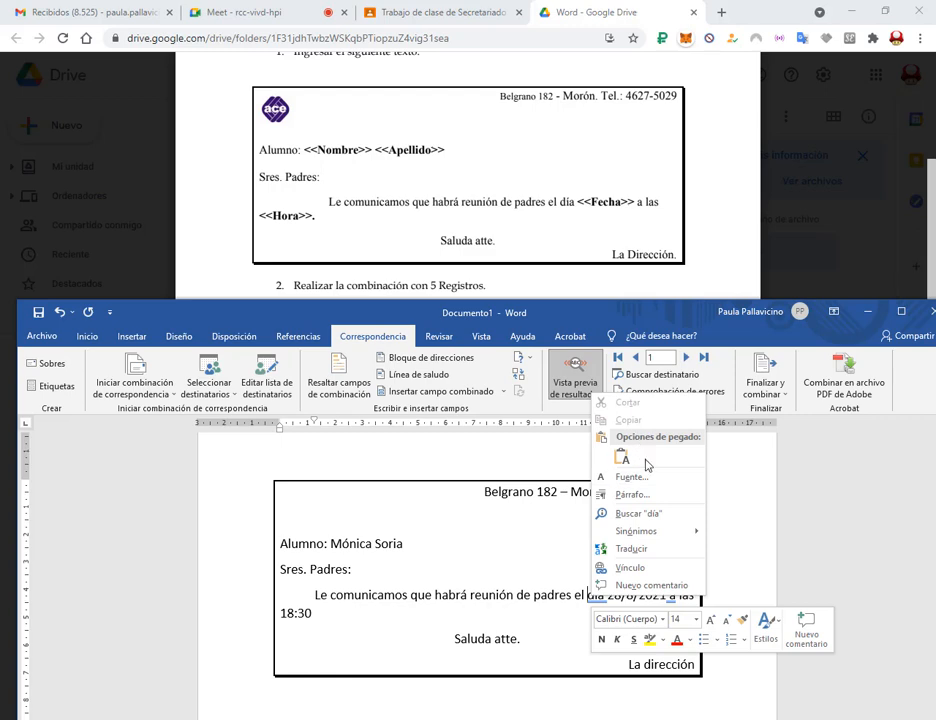
key("Escape")
left_click(636, 562)
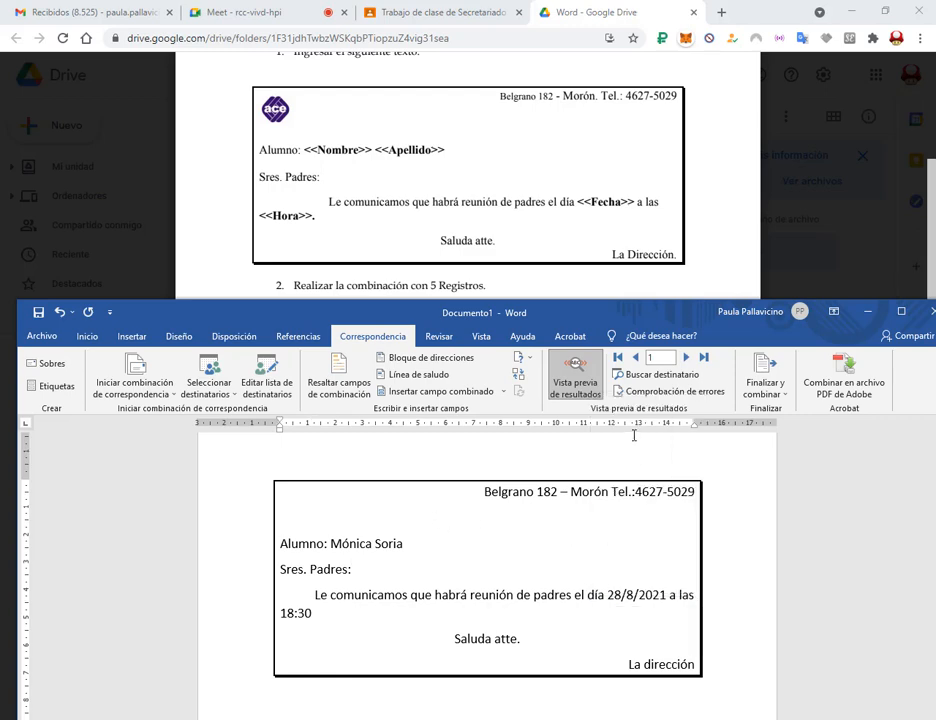
- Maximize the notice's window while browsing the previewed records up to record 5, and return to record 3
left_click(687, 358)
left_click(687, 358)
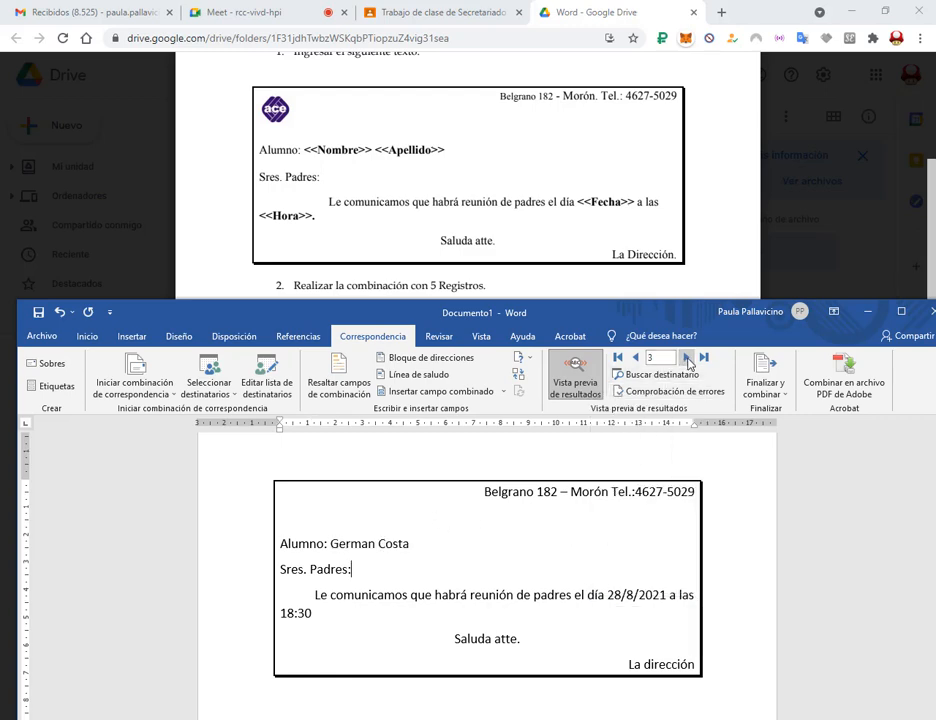
left_click(687, 358)
left_click(901, 311)
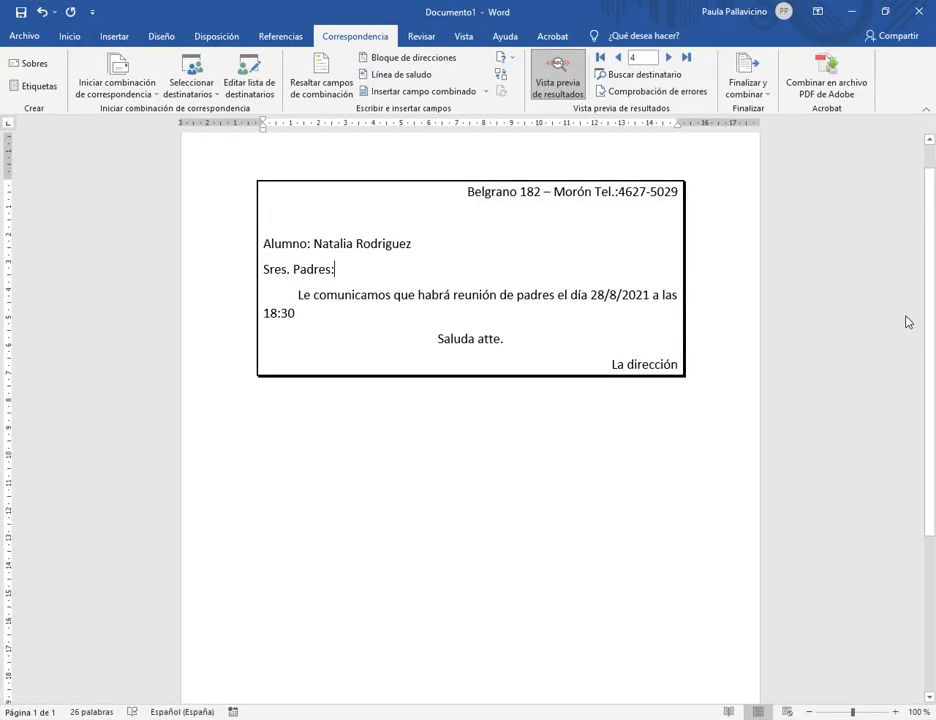
left_click(669, 57)
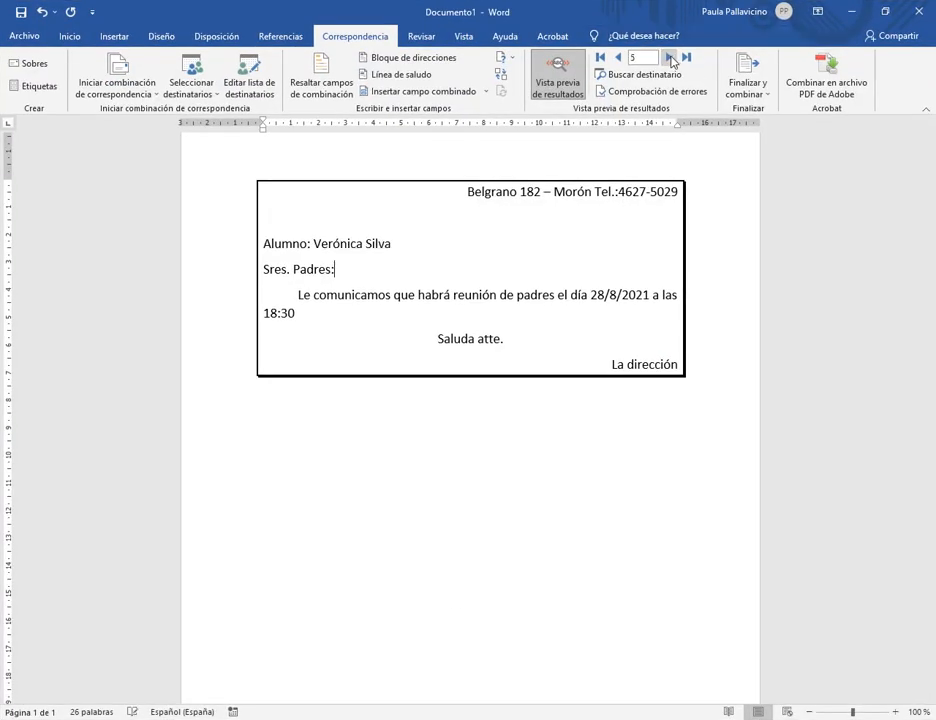
left_click(620, 57)
left_click(620, 57)
scroll(746, 165, "up", 1)
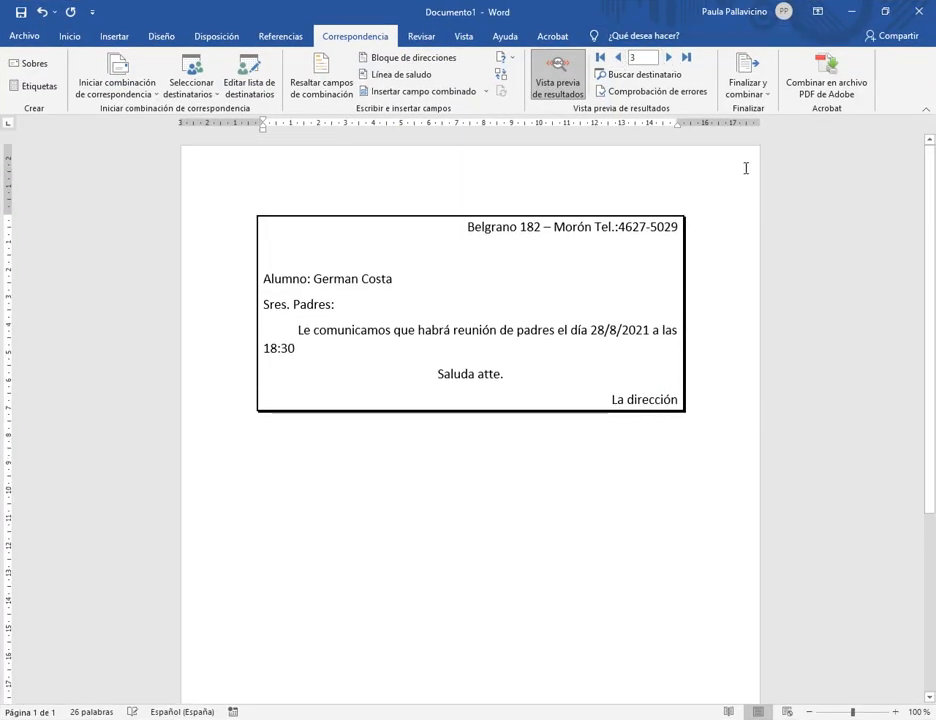
- Finish the merge as individual documents with all records (Todos) and look through the resulting letters
left_click(746, 92)
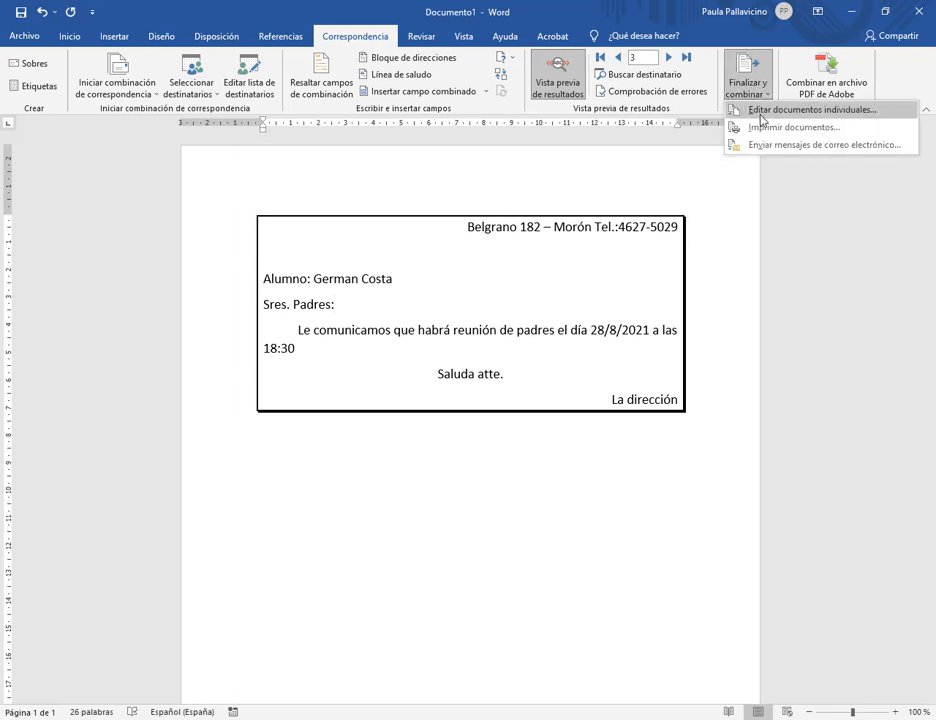
left_click(806, 112)
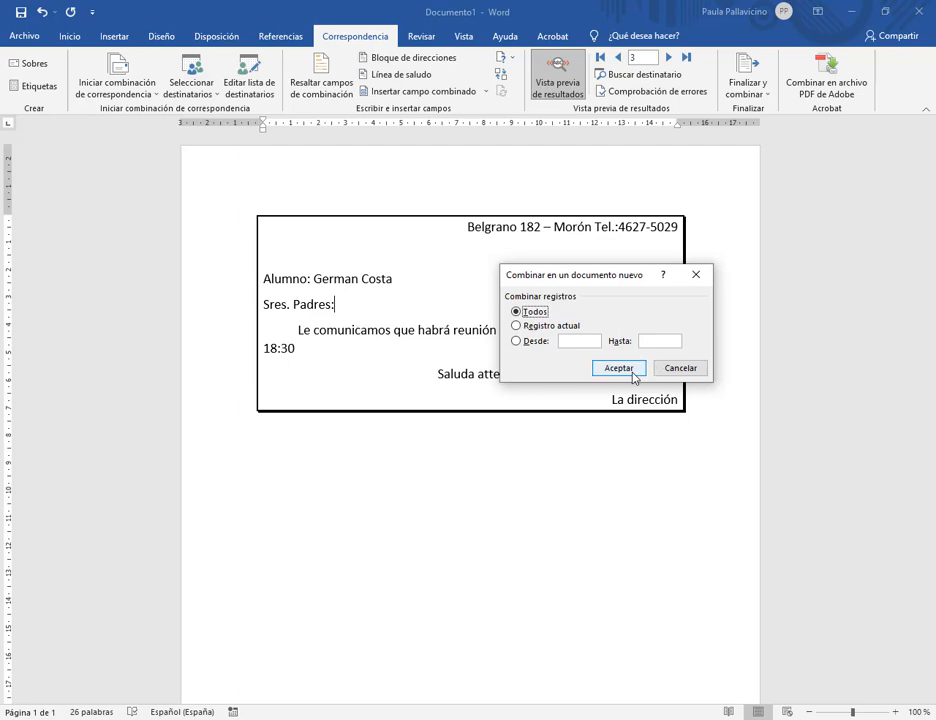
left_click(630, 371)
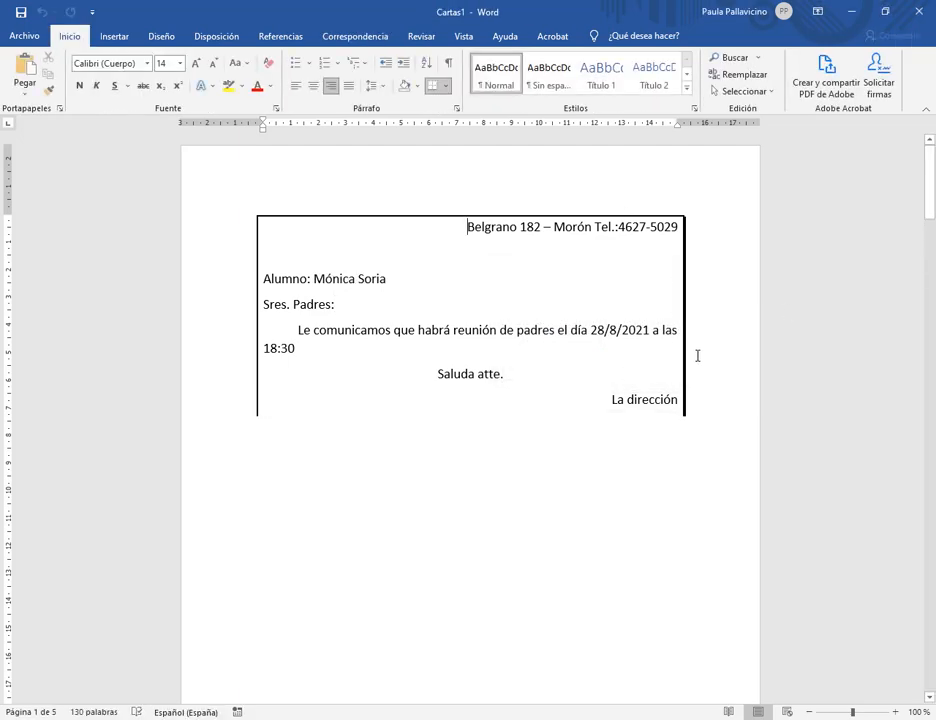
scroll(612, 482, "down", 9)
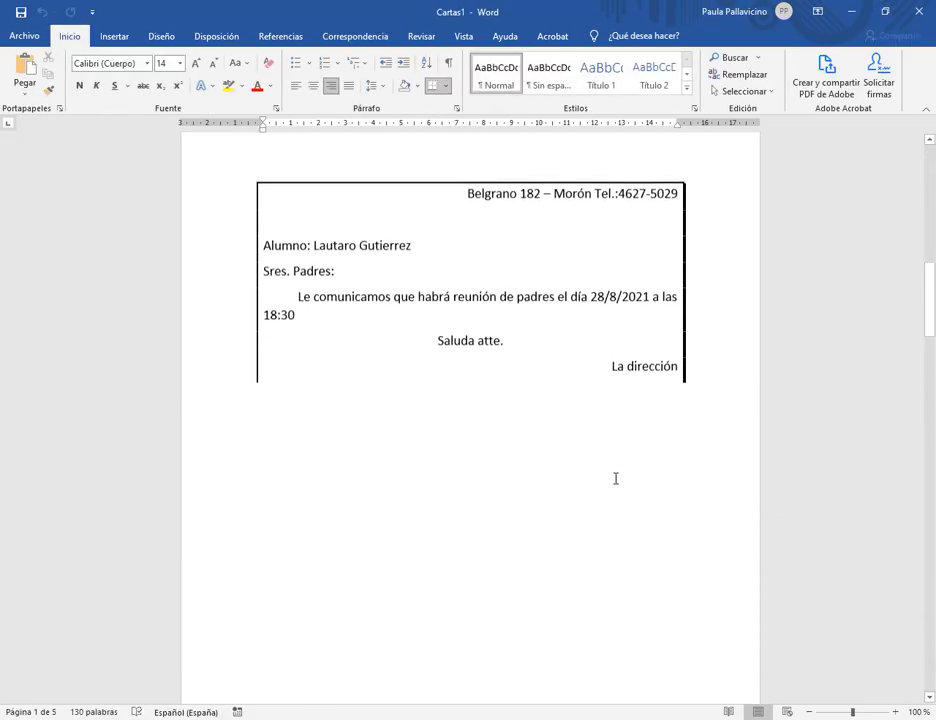
scroll(616, 479, "down", 9)
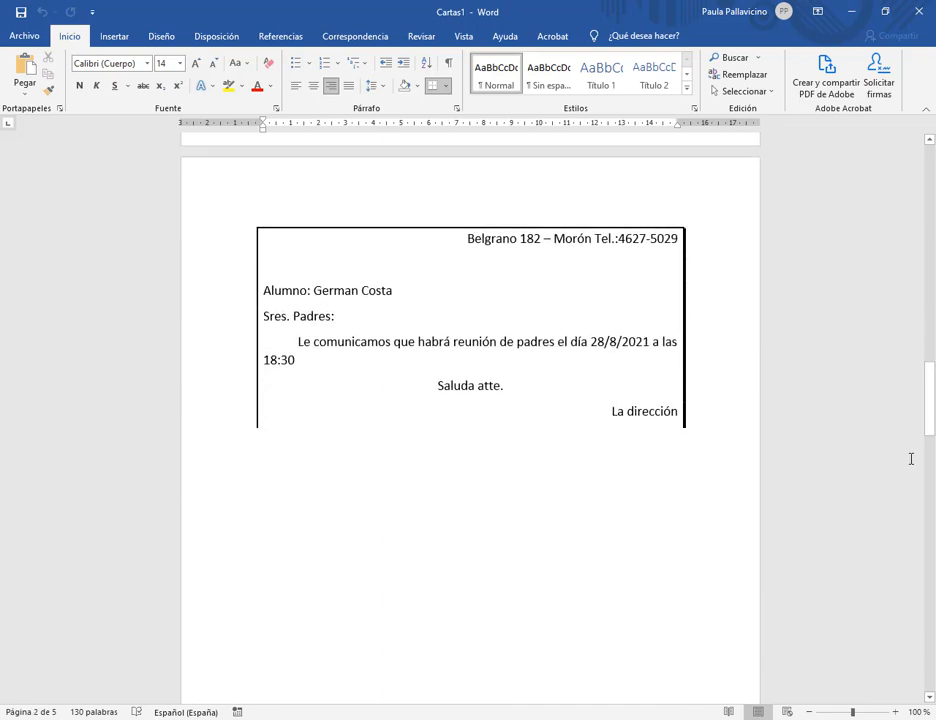
left_click_drag(929, 395, 933, 172)
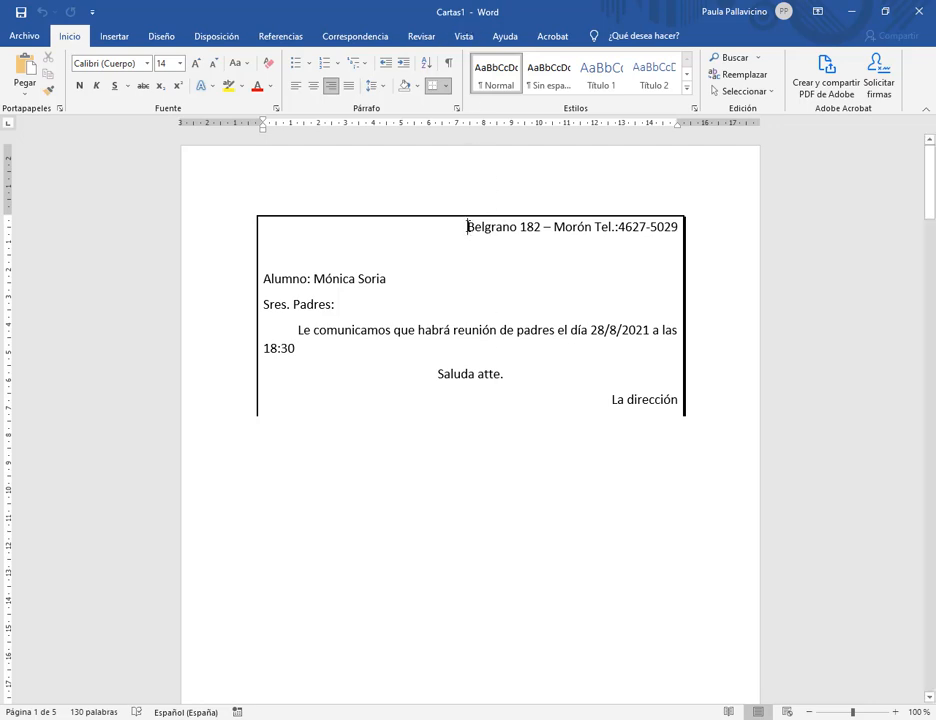
left_click_drag(470, 228, 518, 230)
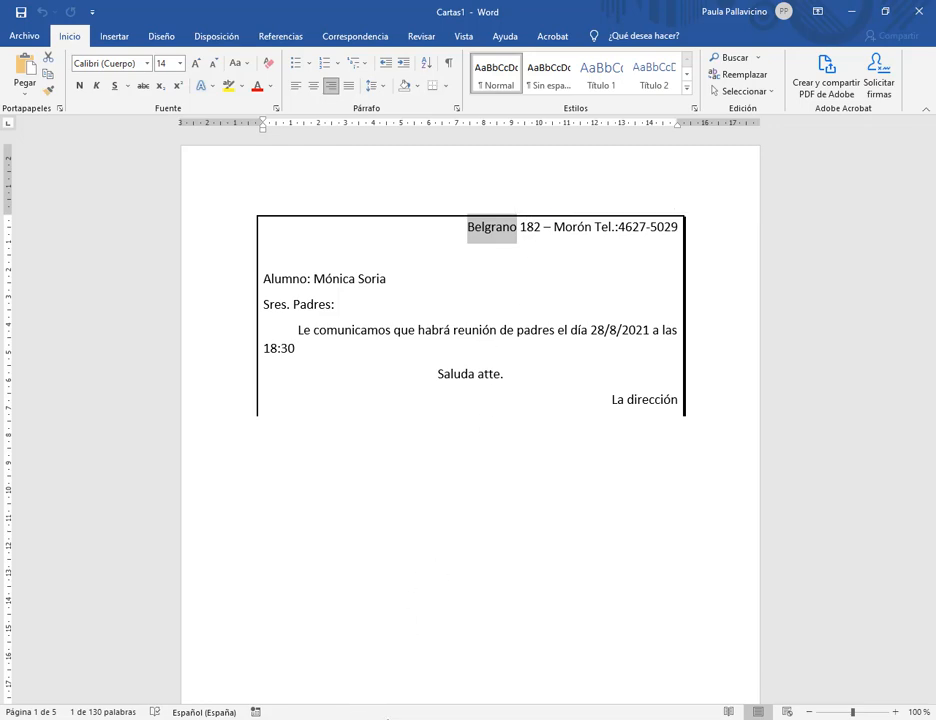
- Switch to Google Drive in the browser and open Practica Nº 2.pdf from the Word folder
left_click(376, 719)
left_click(354, 700)
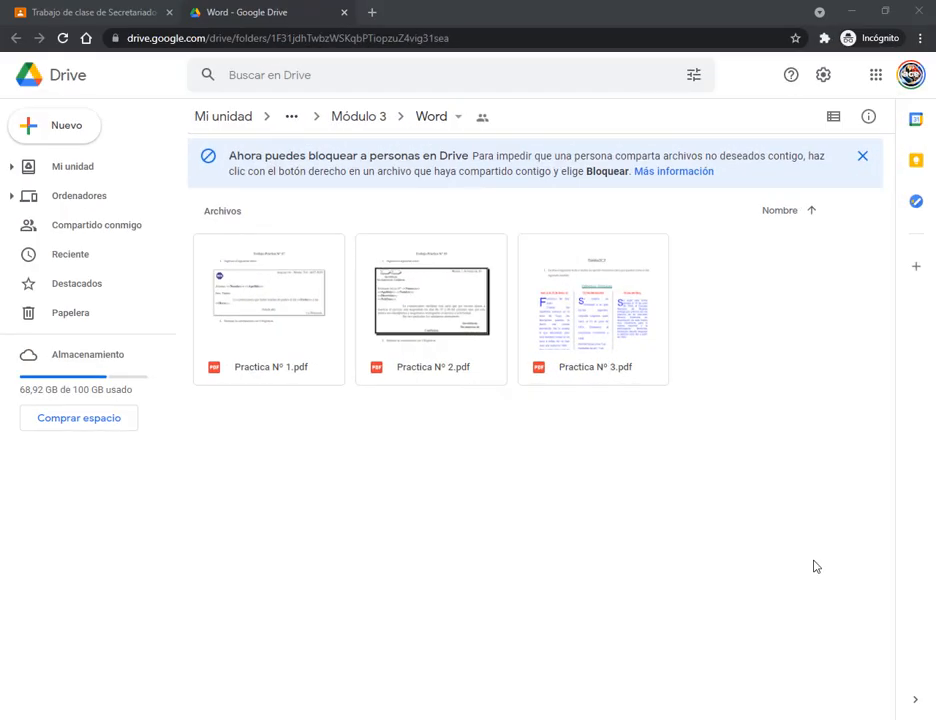
left_click(415, 326)
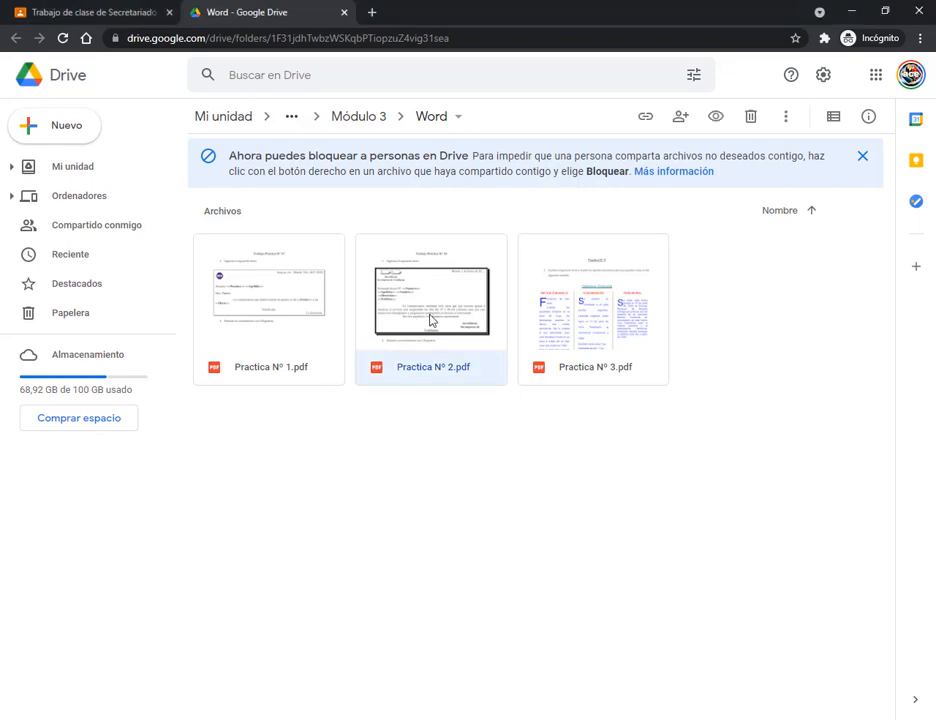
double_click(431, 320)
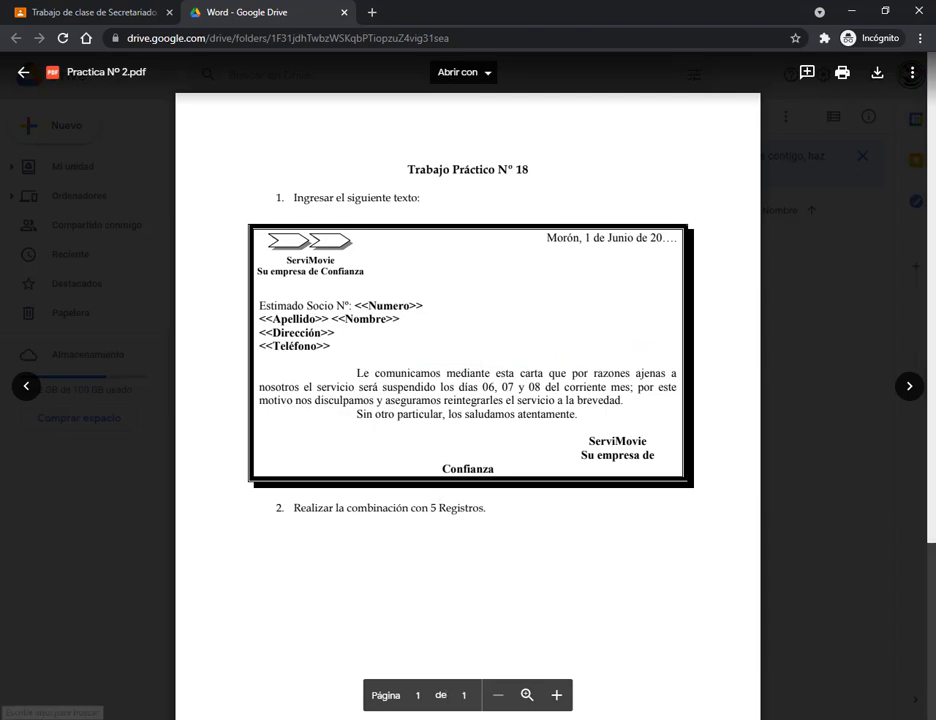
- Start Word with a new blank document and place its window below the start of the PDF's sample letter
key("super")
type("wor")
key("Return")
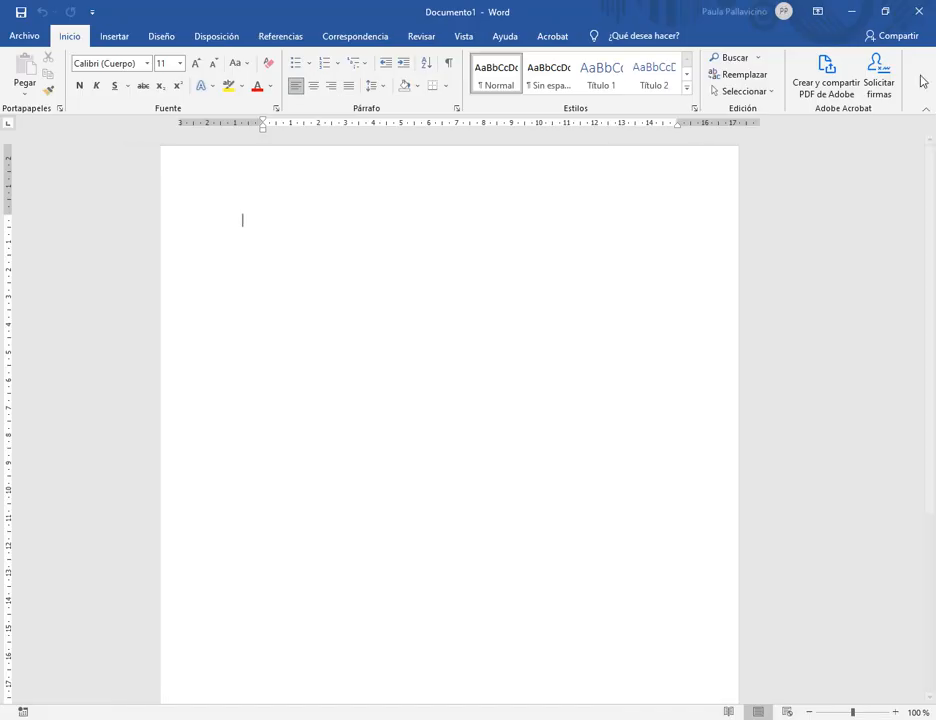
left_click(885, 12)
left_click_drag(578, 20, 587, 293)
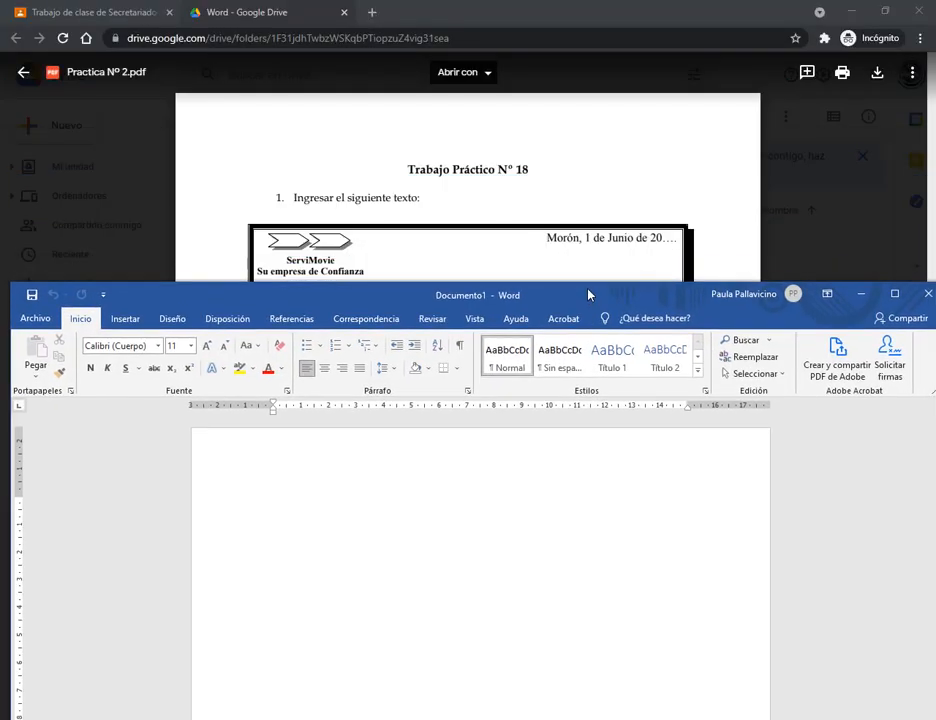
scroll(525, 203, "down", 1)
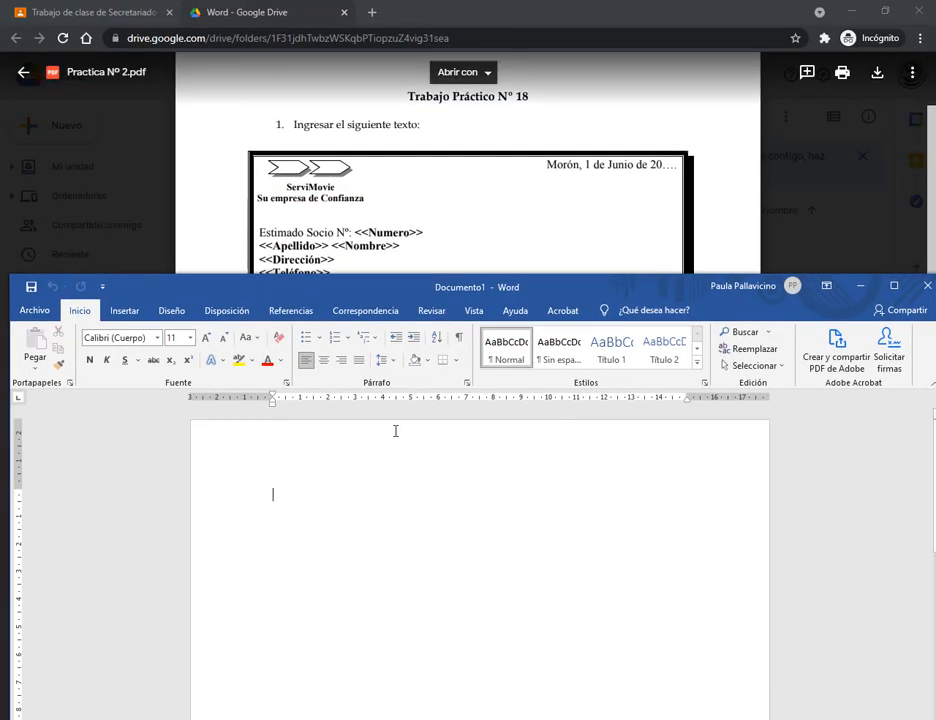
- Apply a Sombra (shadow) border to the empty paragraph, using the 3 pt double line with one thick and one thin stroke
left_click(455, 361)
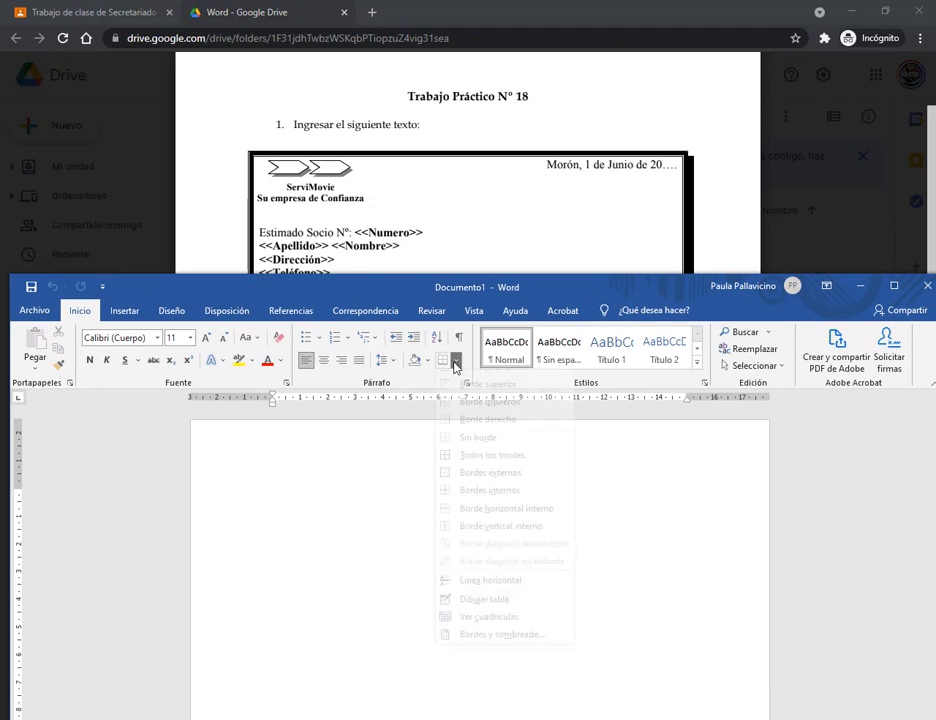
left_click(498, 645)
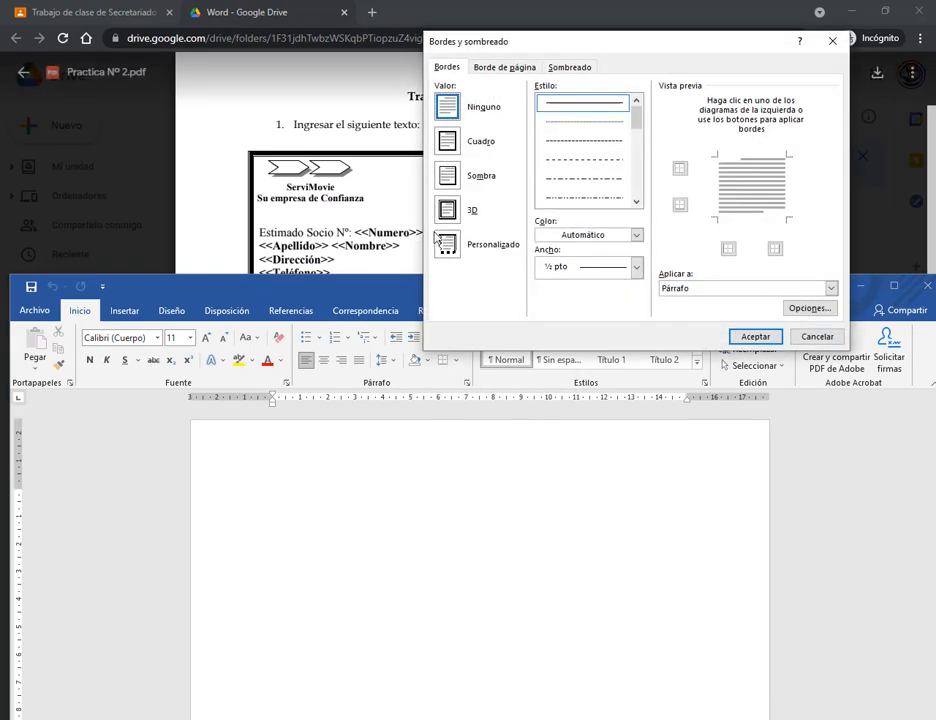
left_click_drag(610, 44, 583, 382)
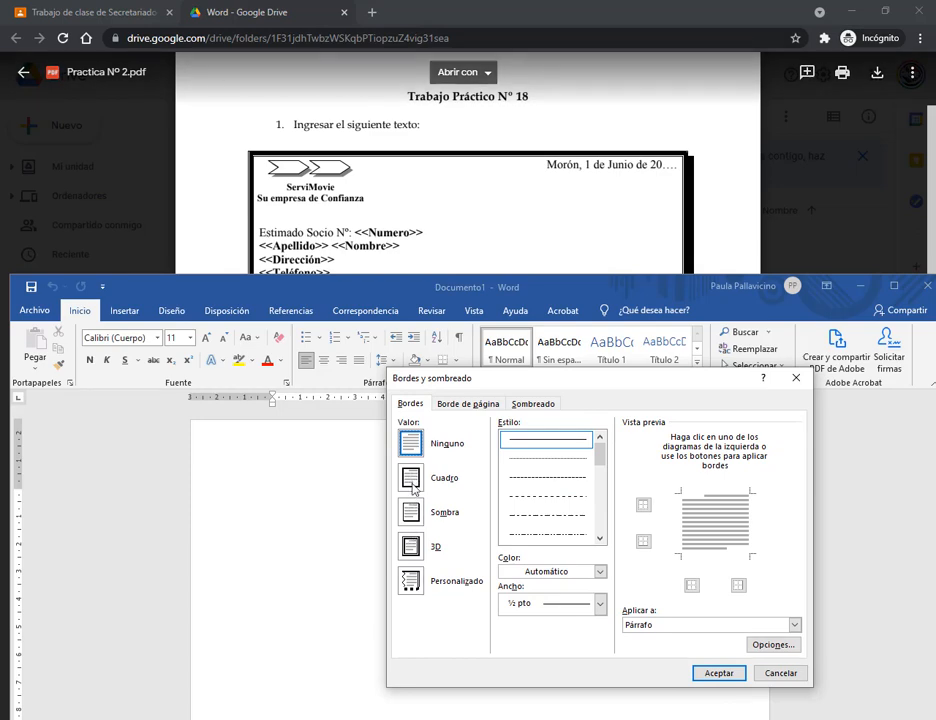
left_click(411, 512)
left_click_drag(601, 458, 602, 480)
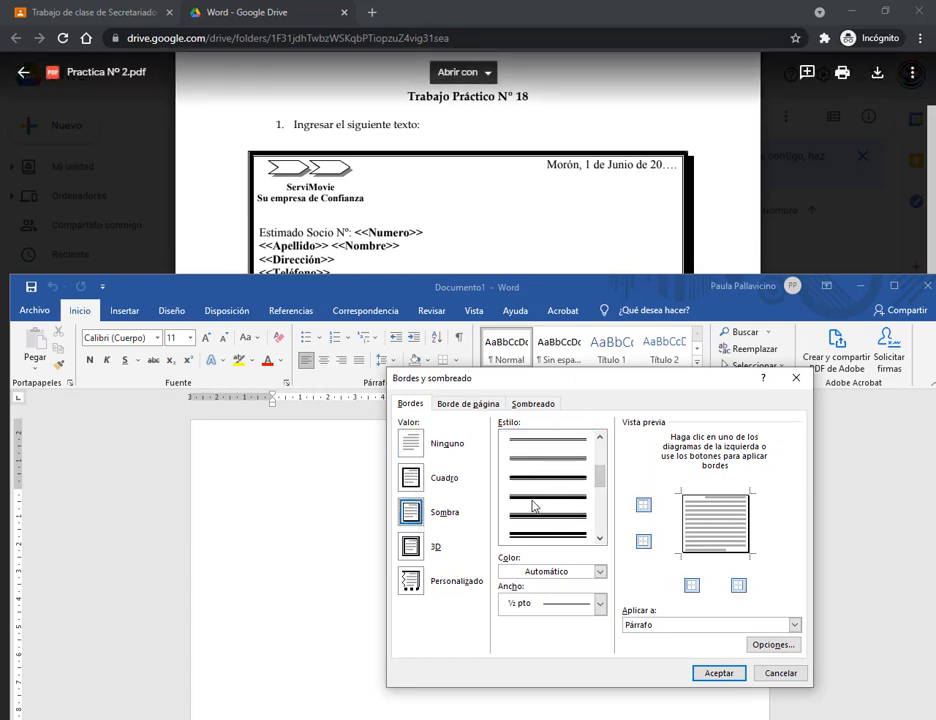
left_click(562, 478)
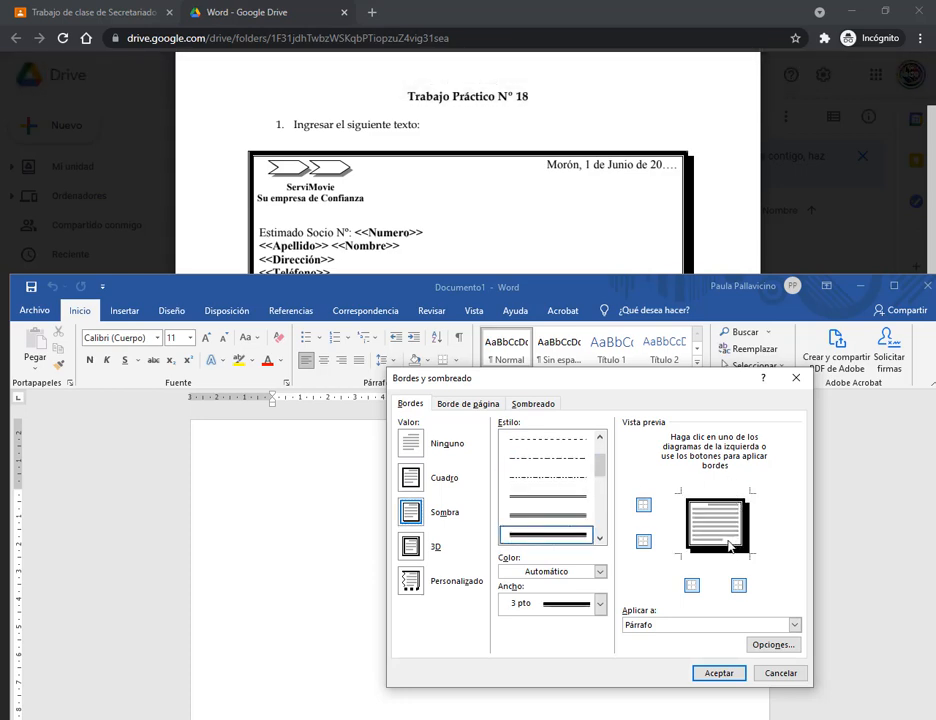
left_click(722, 673)
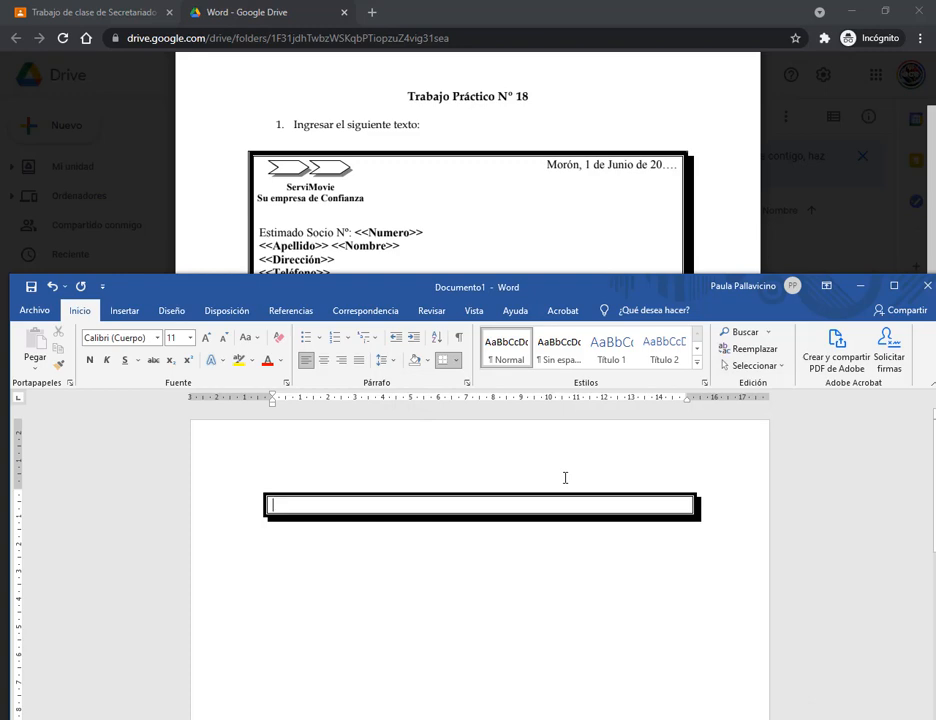
- Write the date line "Morón, 1 de Junio de 2021" and the salutation "Estimado Socio Nº:", followed by blank lines inside the border
type("Morón, 1 de Junio de 2021")
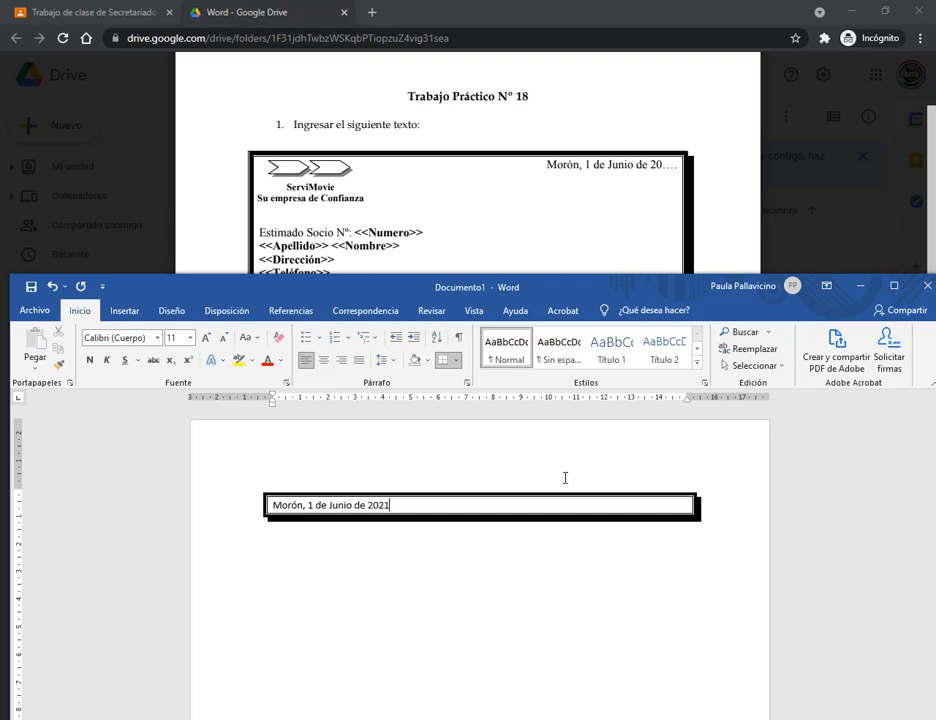
key("Return")
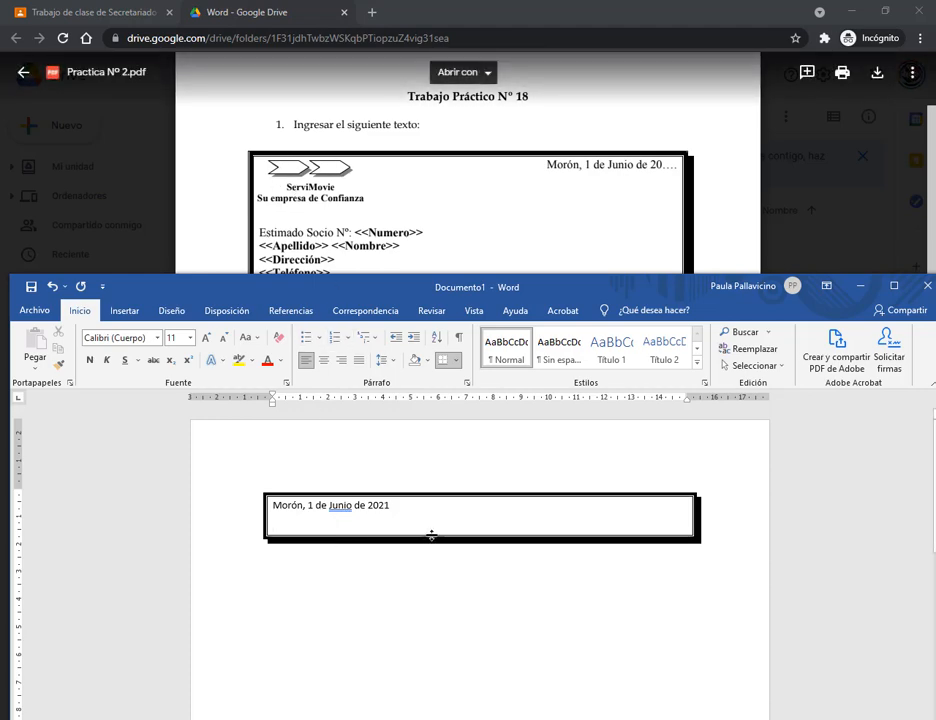
type("Estimado Socio Nº")
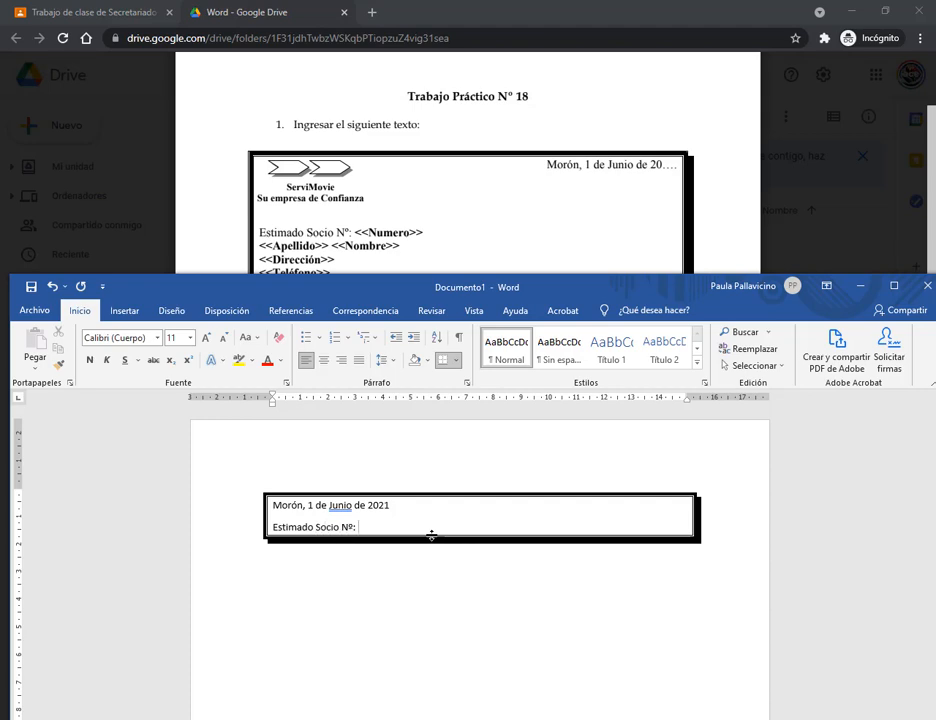
type(":")
key("Return")
scroll(385, 225, "down", 2)
key("Return")
key("Return")
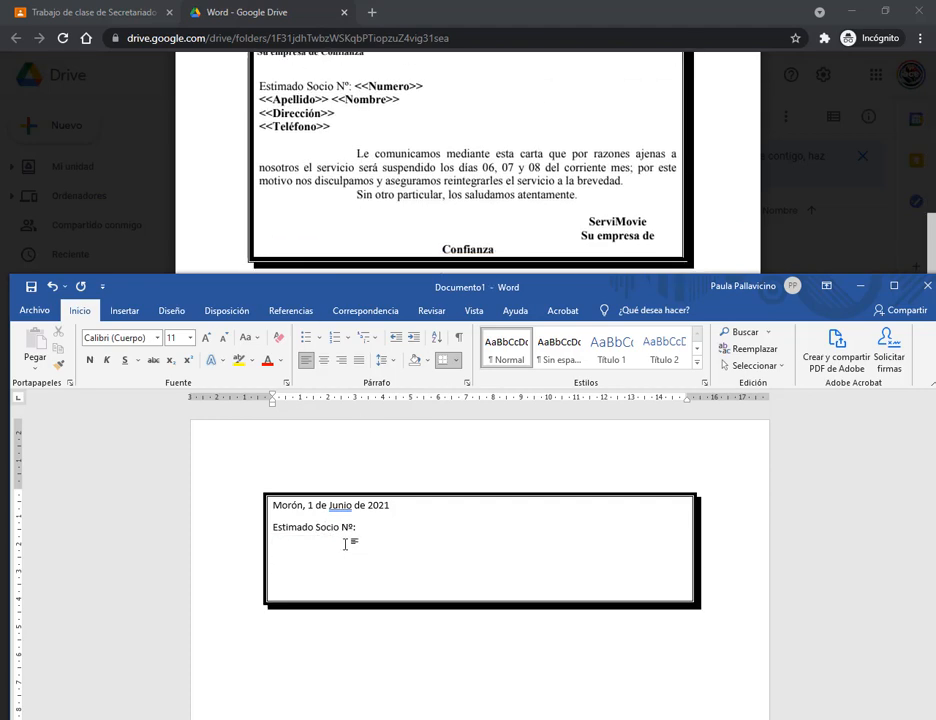
key("Return")
- Write the sample letter's body paragraph, from "Le comunicamos mediante esta carta" through "el servicio a la brevedad."
type("Le comunicamos mediante esta carta ")
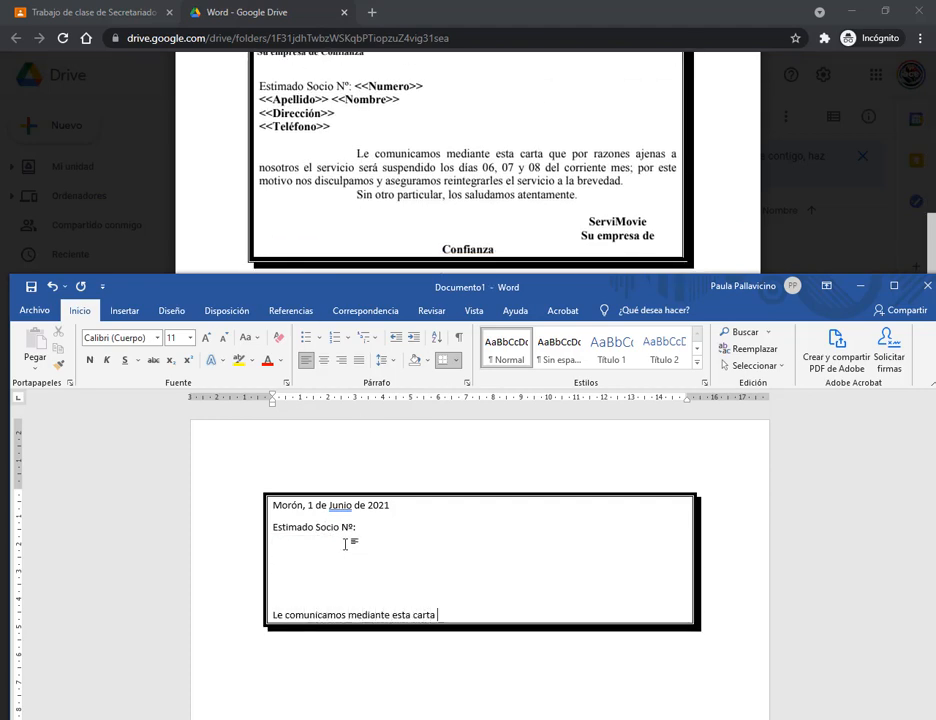
type("que por razones ajenas a nosotros")
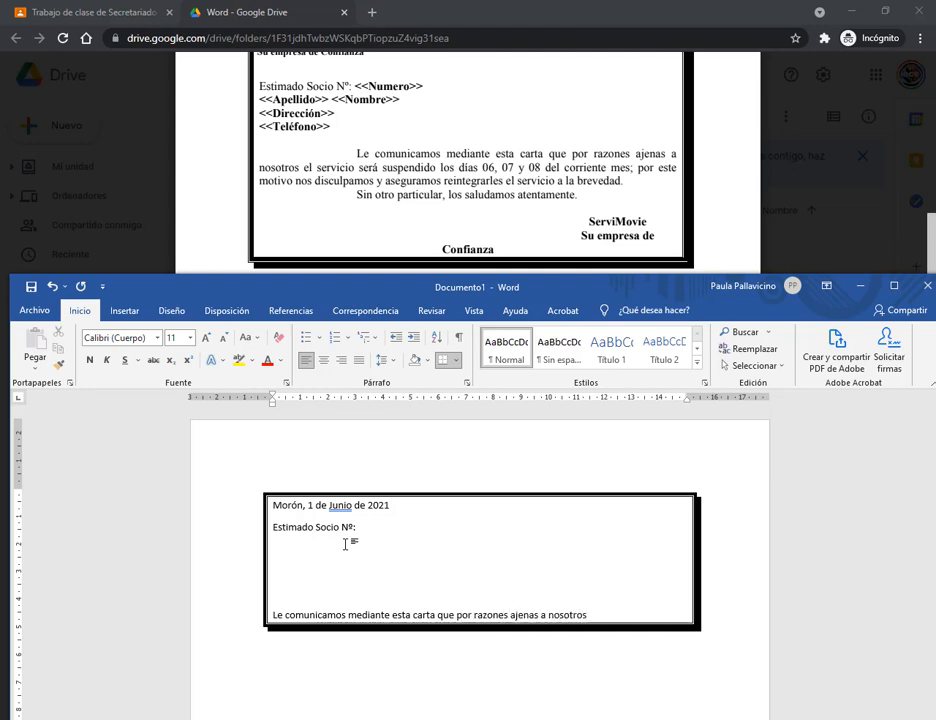
type(" el servicio será suspendido los ")
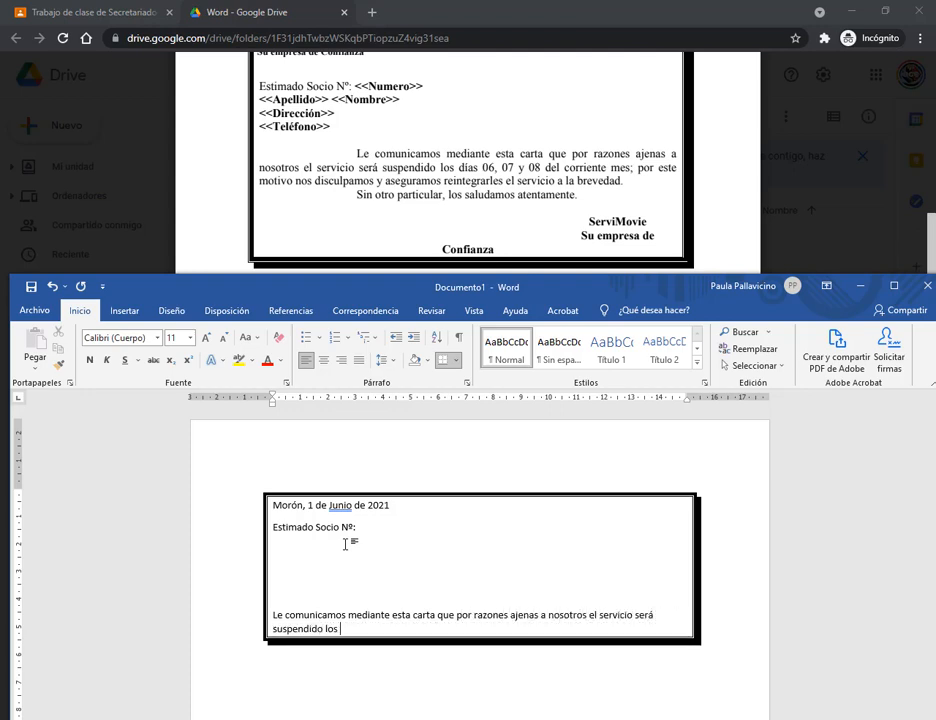
type("días 06, 07 y 08 del corriente mes; por este motivo nos dis")
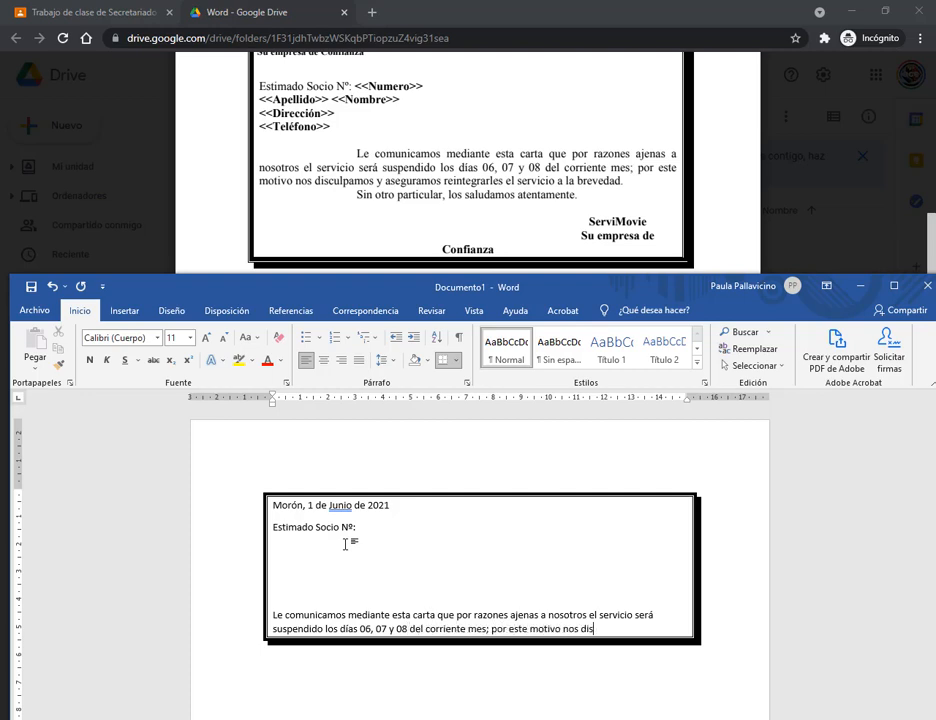
type("culpamos y seguramos re")
type("integrar")
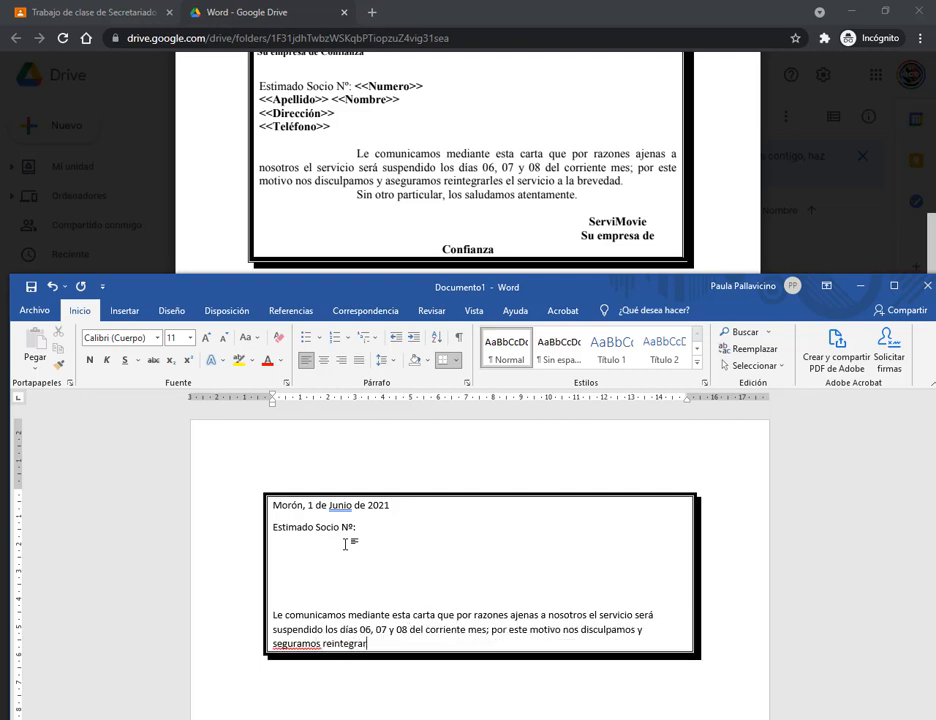
type("les el servicio a la breve")
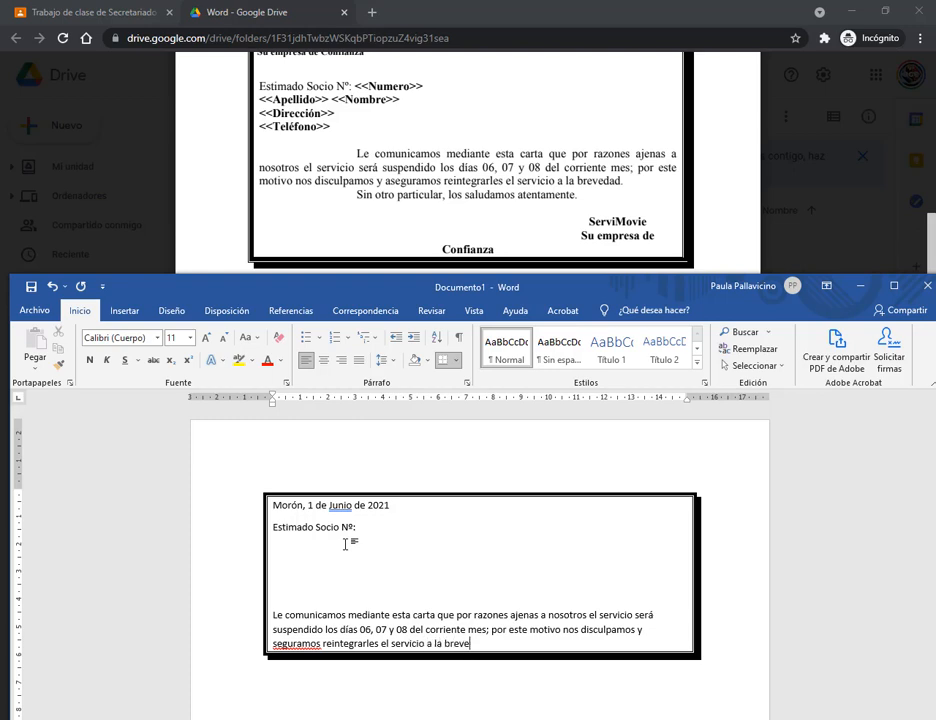
type("dad.")
- Add the closing line "Sin otro particular, los saludamos atentamente." below the body paragraph, followed by a new line
key("Return")
type("Sin otro particular")
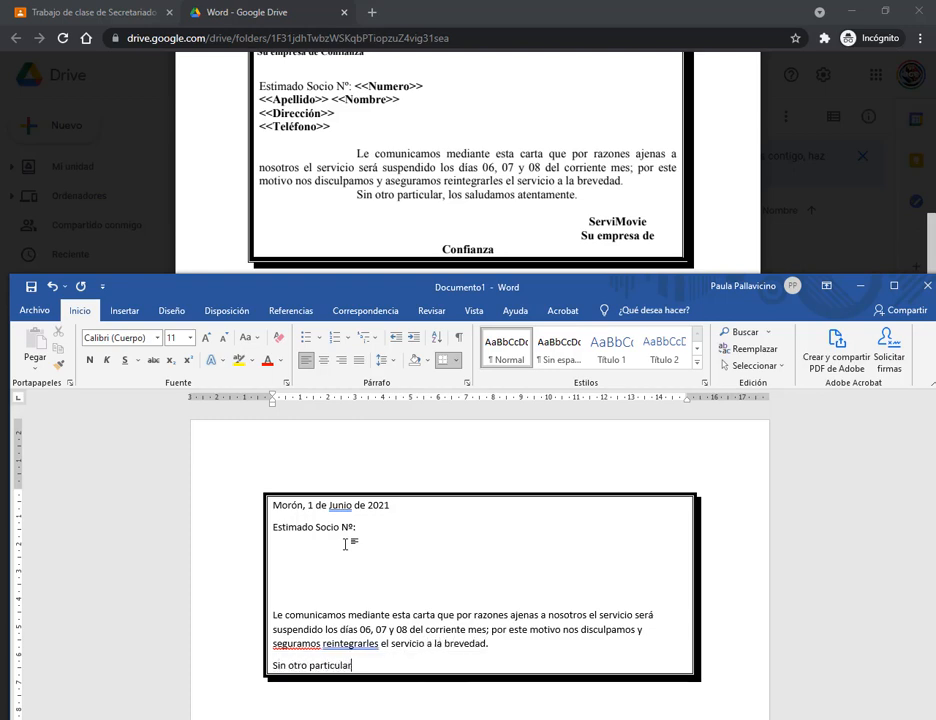
type(", los saludamos atentamente.")
key("Return")
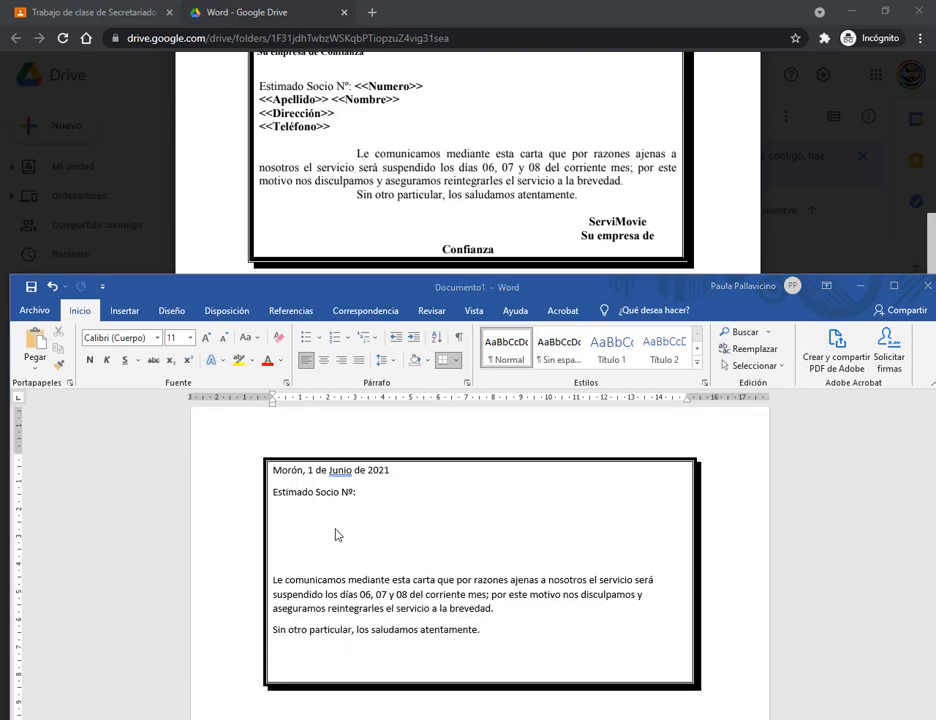
- Draw a chevron block arrow about 2.06 cm wide and 0.74 cm high above the start of the bordered letter
left_click(461, 495)
scroll(480, 205, "up", 1)
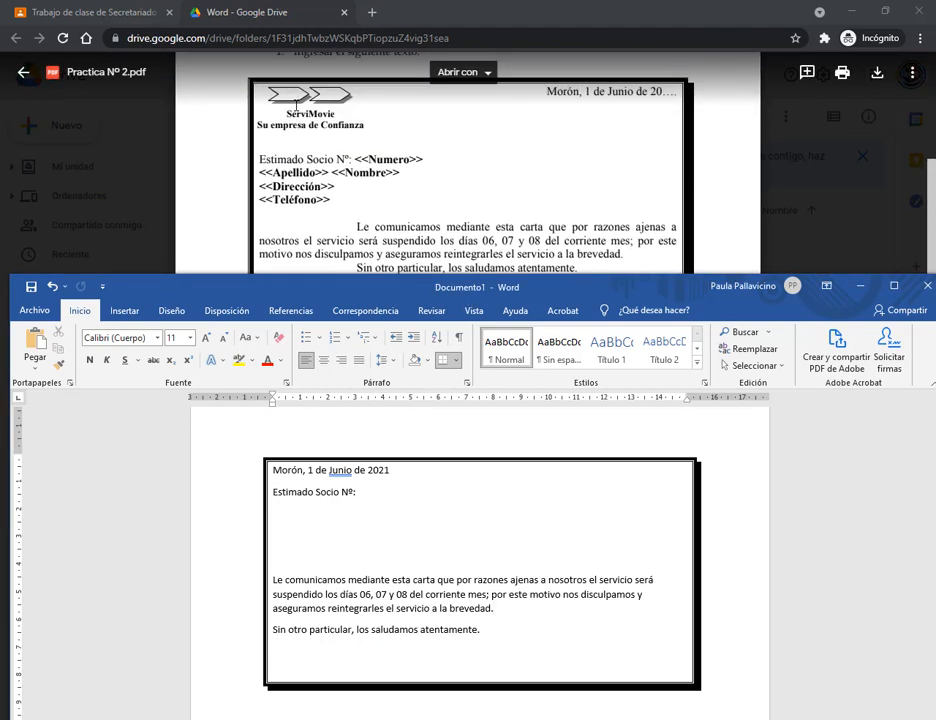
scroll(296, 101, "up", 1)
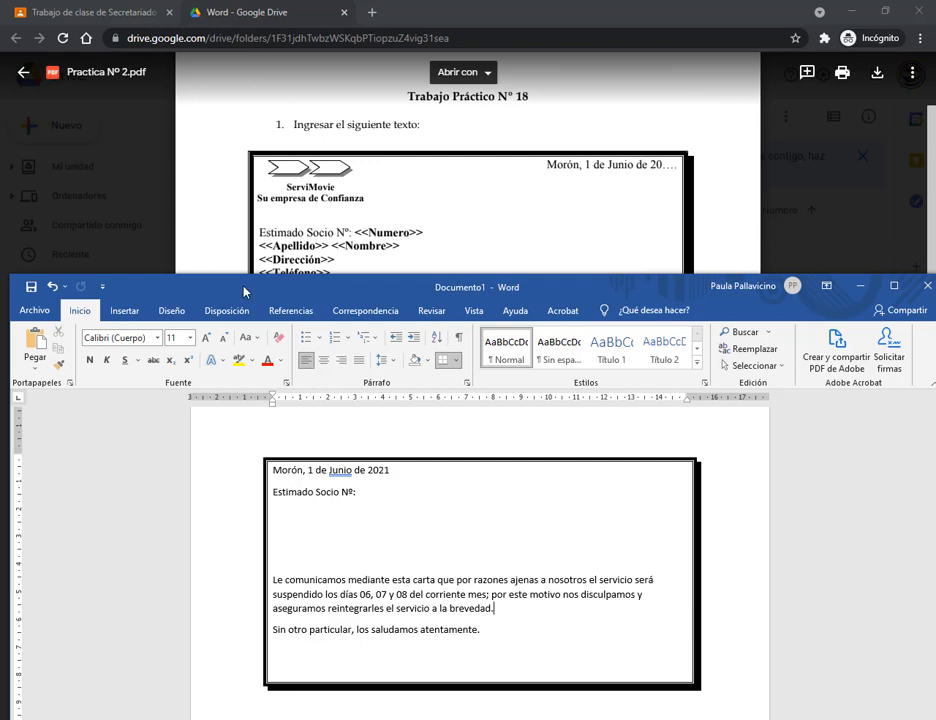
left_click(125, 311)
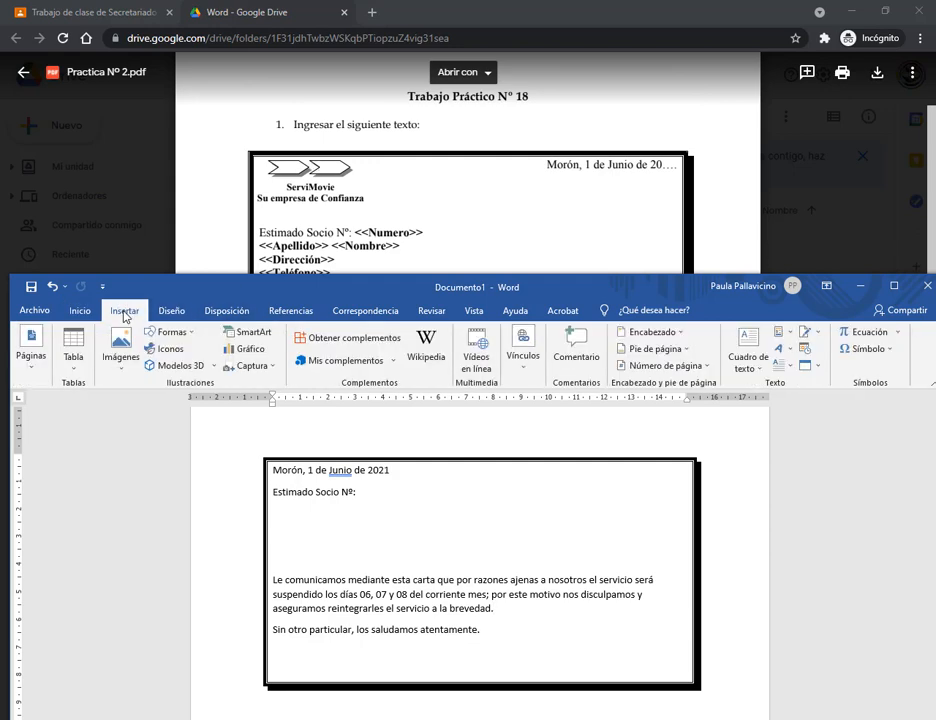
left_click(181, 338)
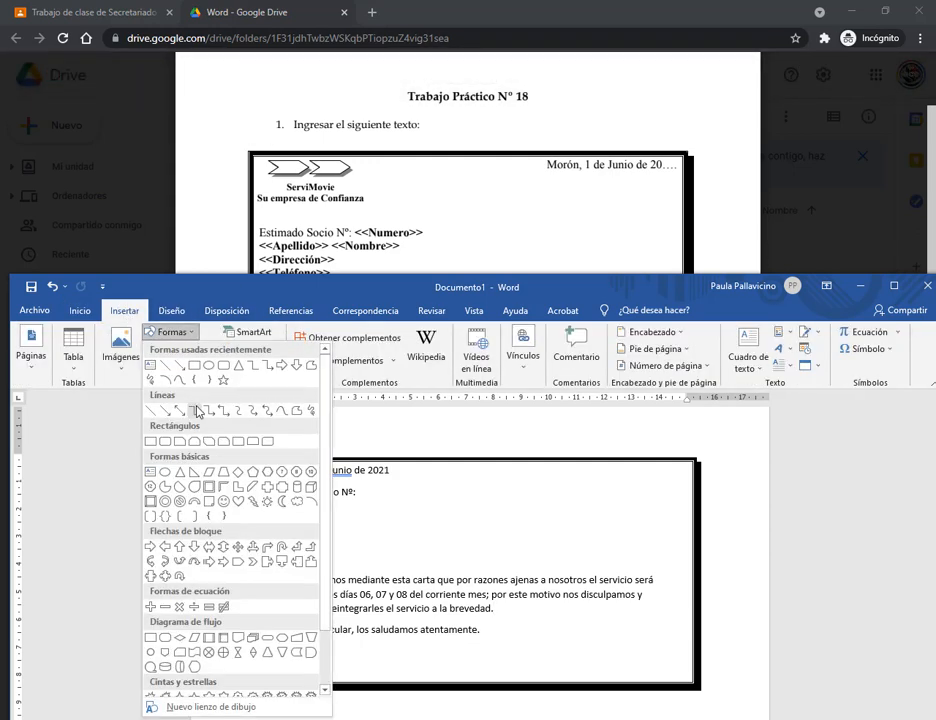
left_click(253, 566)
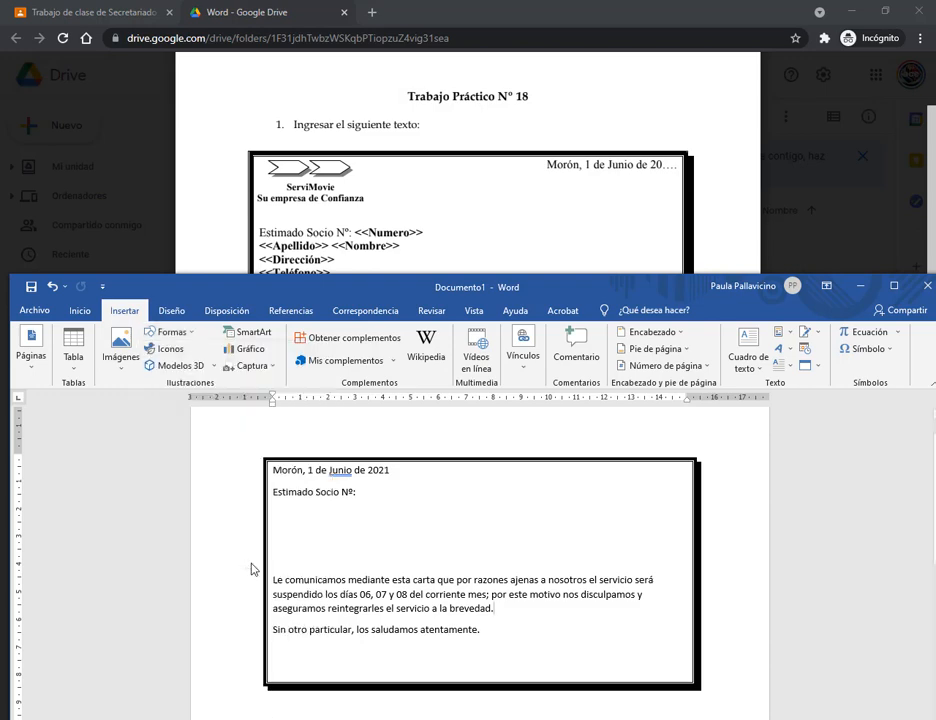
left_click_drag(272, 420, 330, 442)
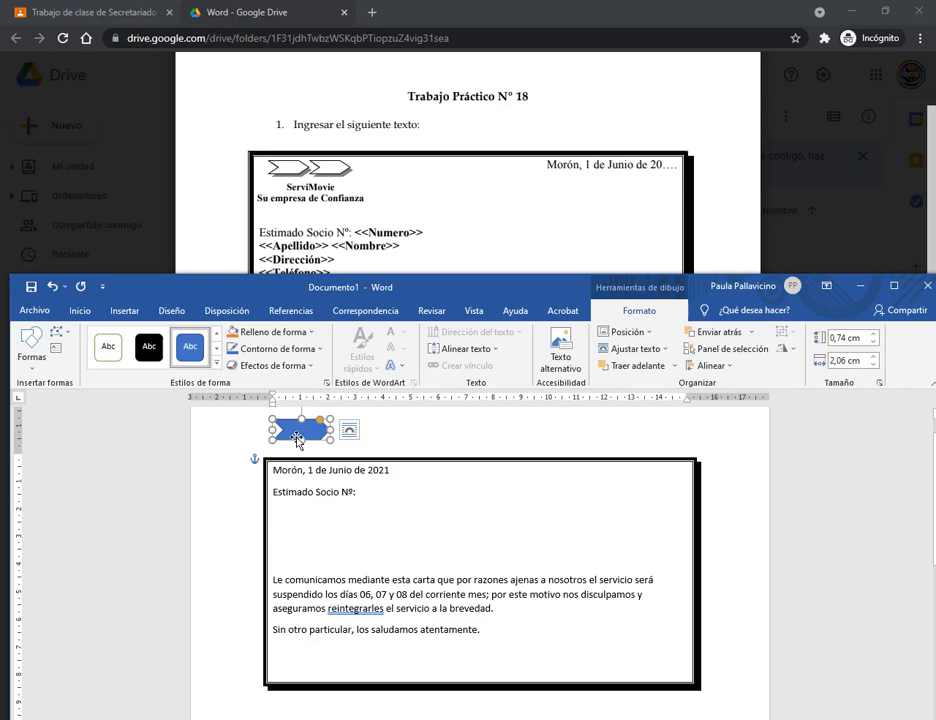
- Fill the chevron with white and apply the outer shadow preset offset towards the lower right
left_click(250, 331)
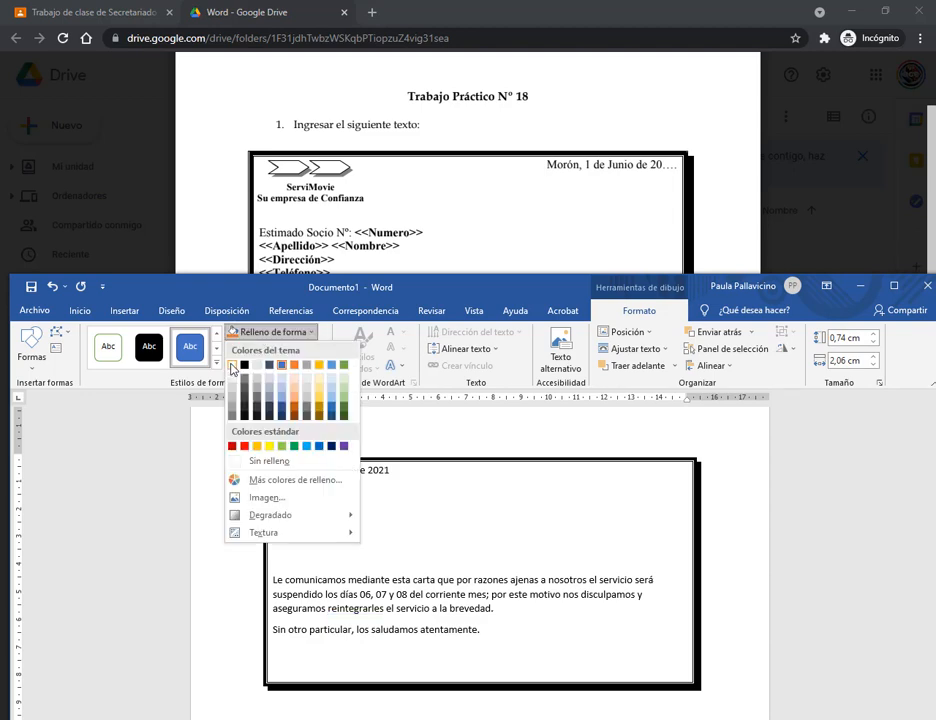
left_click(232, 368)
left_click(290, 352)
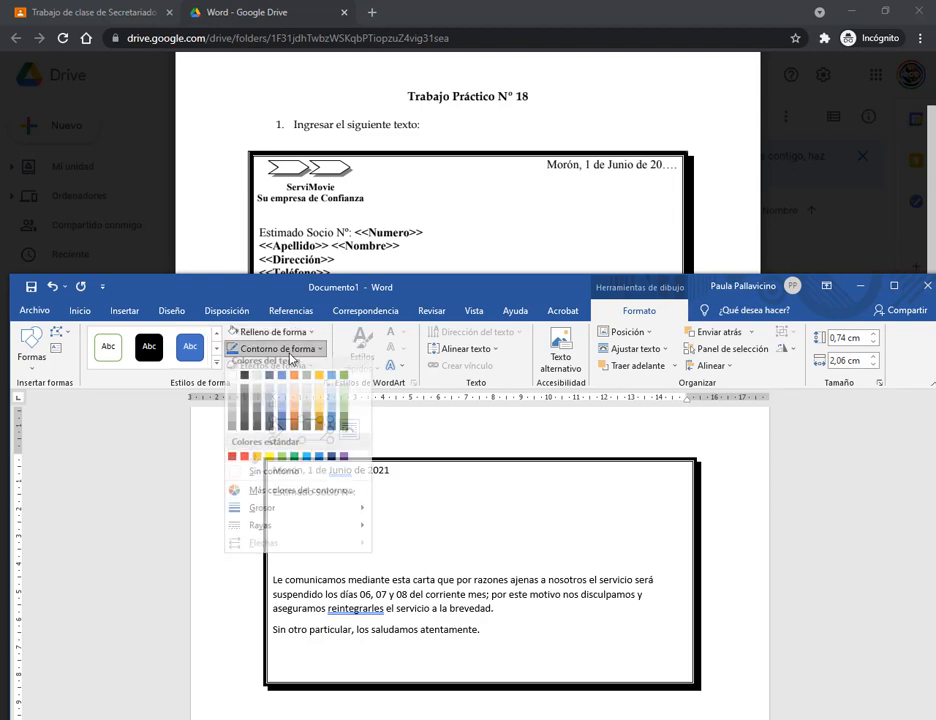
left_click(290, 350)
left_click(268, 365)
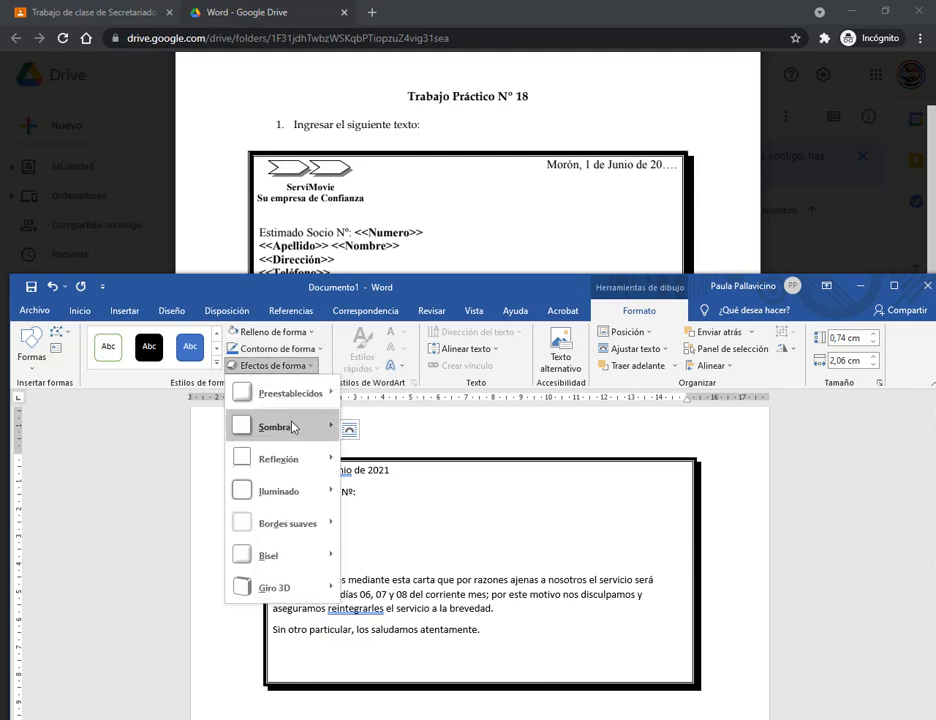
mouse_move(293, 428)
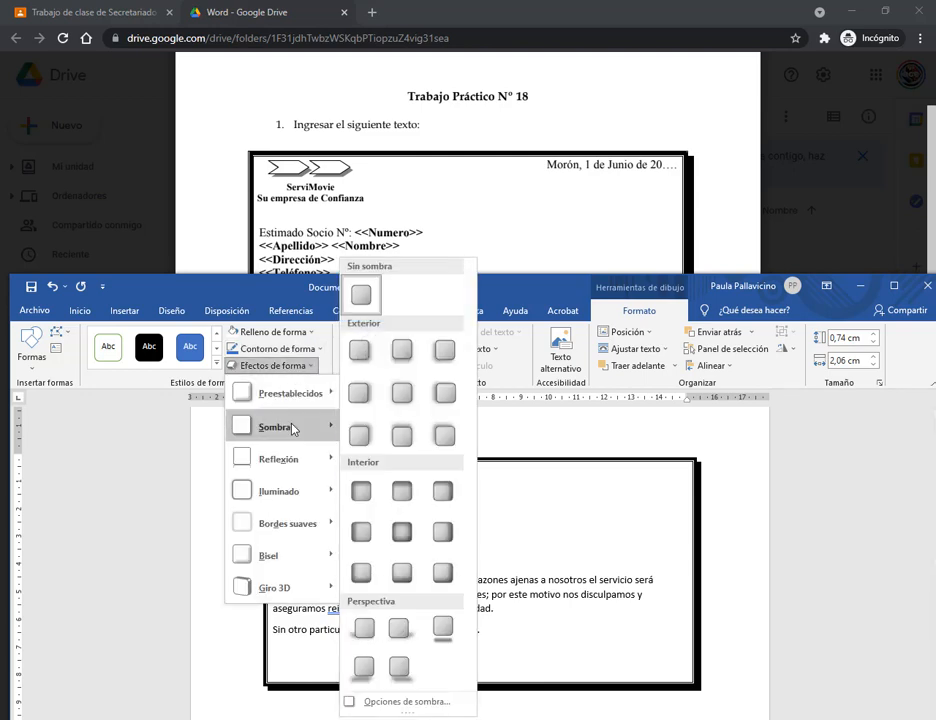
left_click(370, 398)
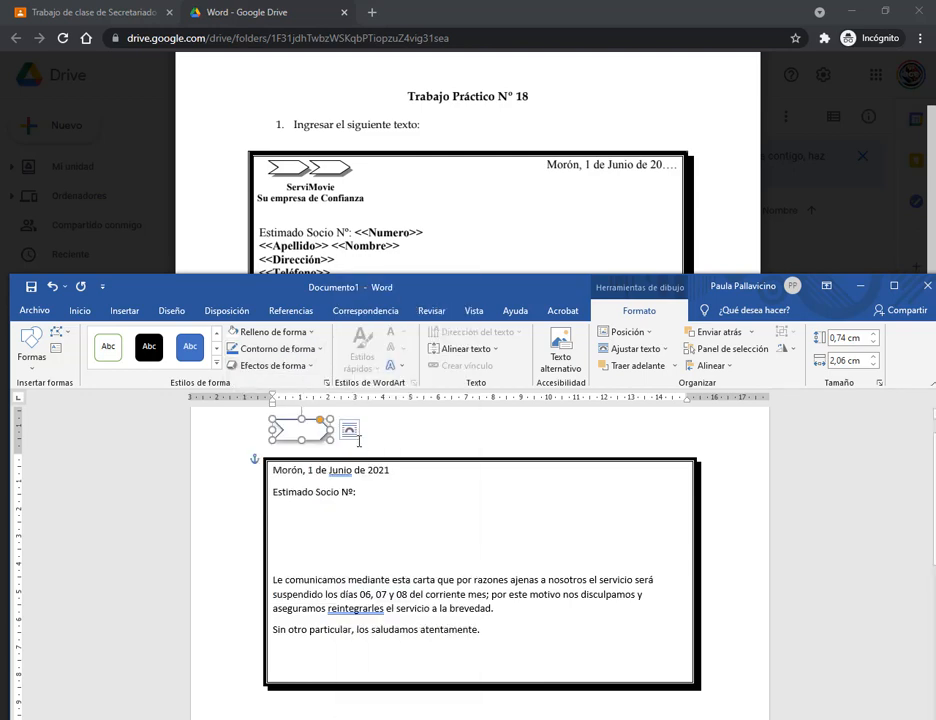
left_click(390, 469)
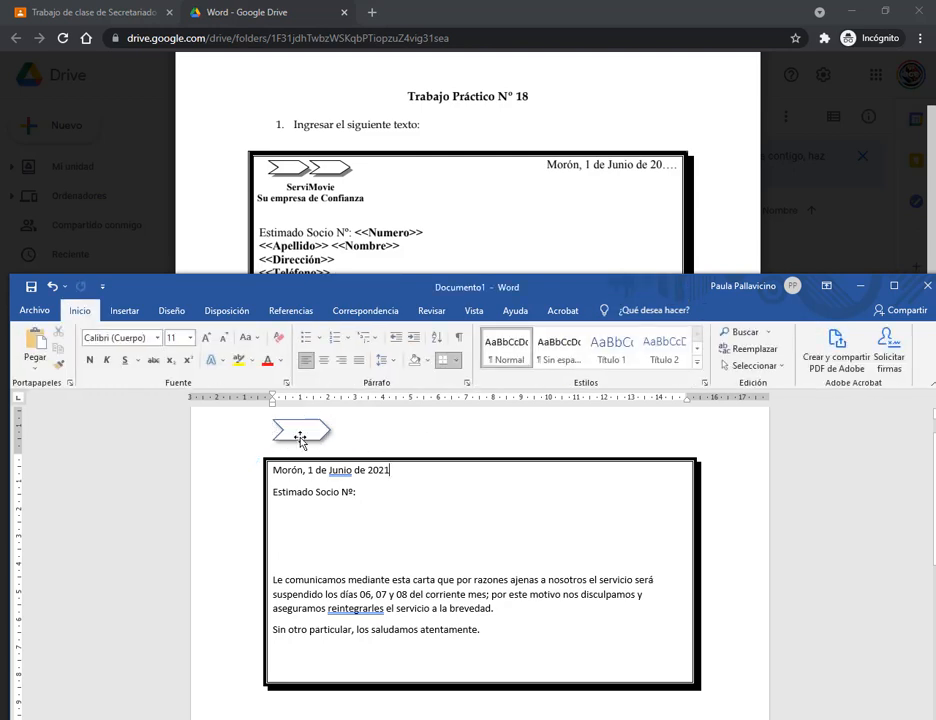
- Set the chevron's shadow to 6 pt distance, 0 pt blur and 36 % transparency
left_click(314, 440)
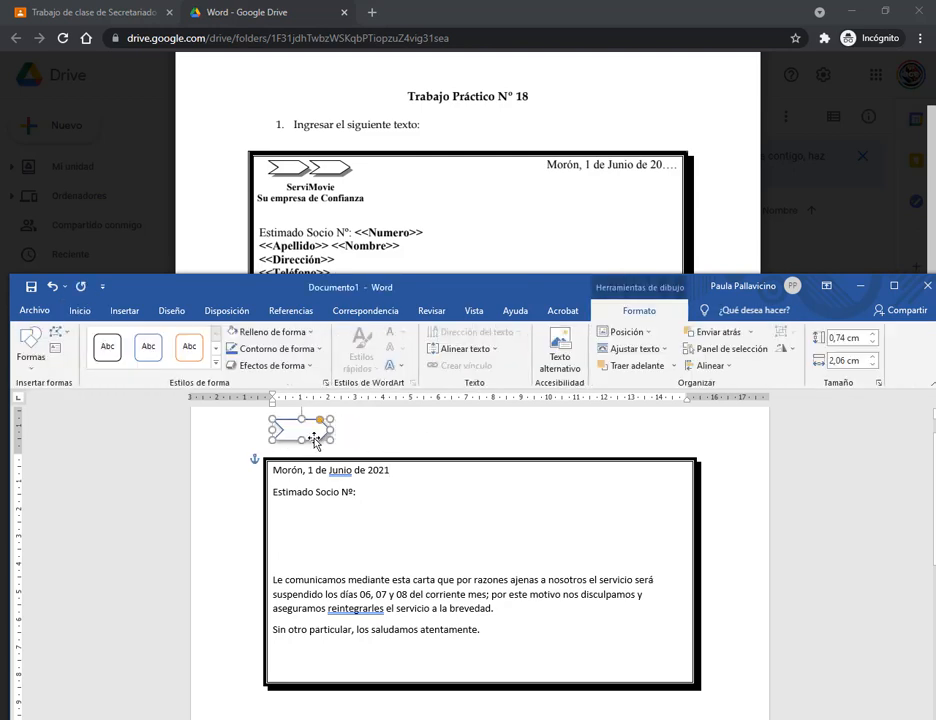
left_click(274, 365)
mouse_move(289, 430)
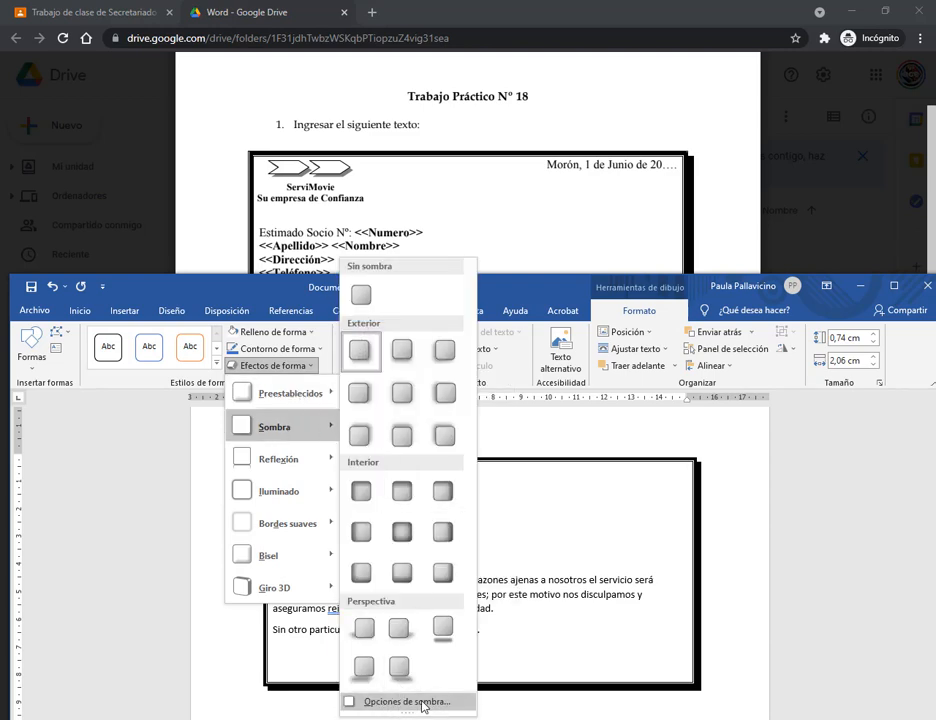
left_click(423, 703)
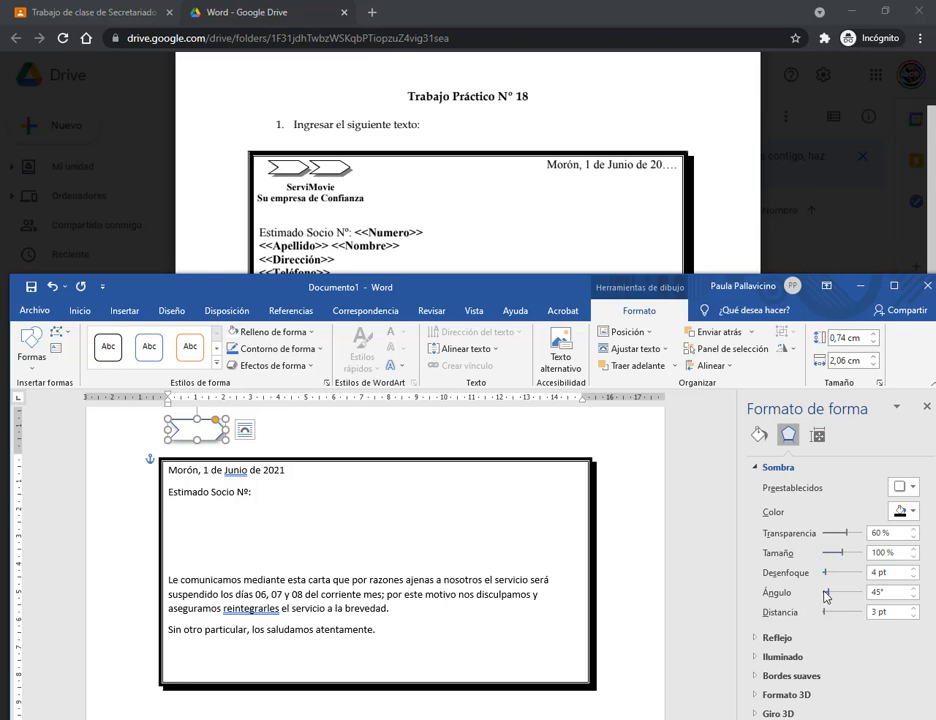
left_click_drag(825, 612, 828, 621)
left_click_drag(826, 574, 820, 574)
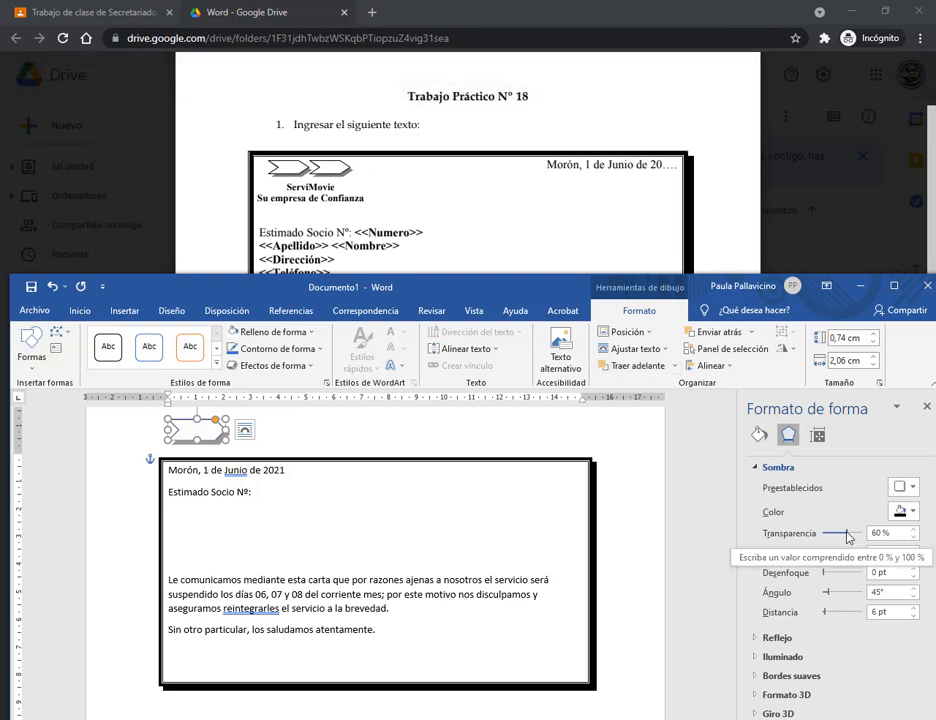
left_click_drag(846, 532, 832, 534)
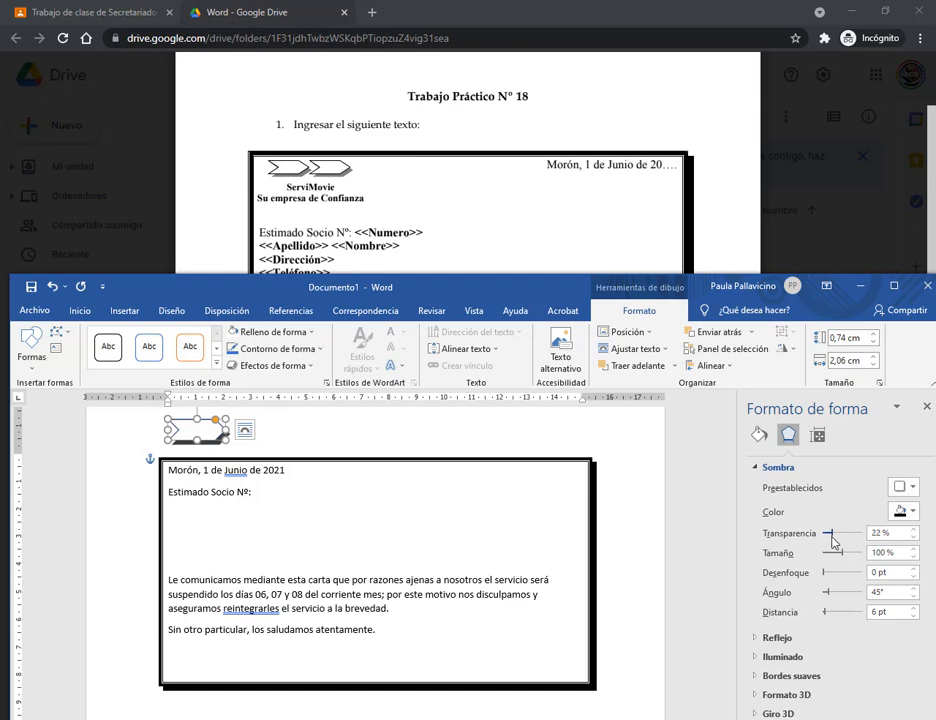
mouse_move(836, 543)
left_mouse_down()
mouse_move(854, 541)
mouse_move(838, 541)
left_mouse_up()
left_click(318, 432)
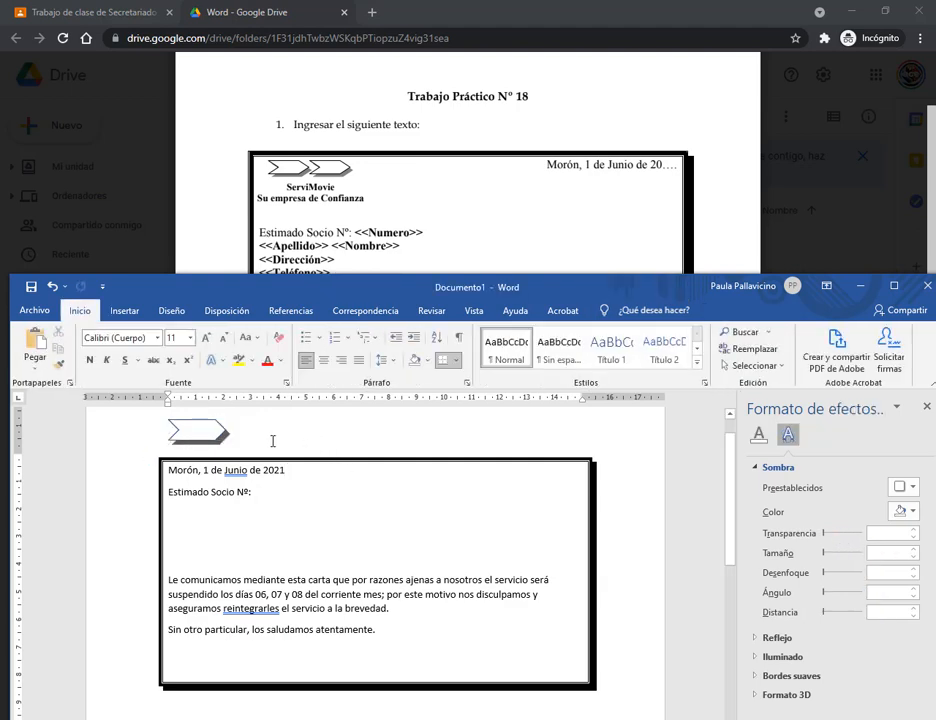
- Shrink the chevron to about 1.85 cm wide and 0.66 cm high, and make its outline black
left_click(212, 431)
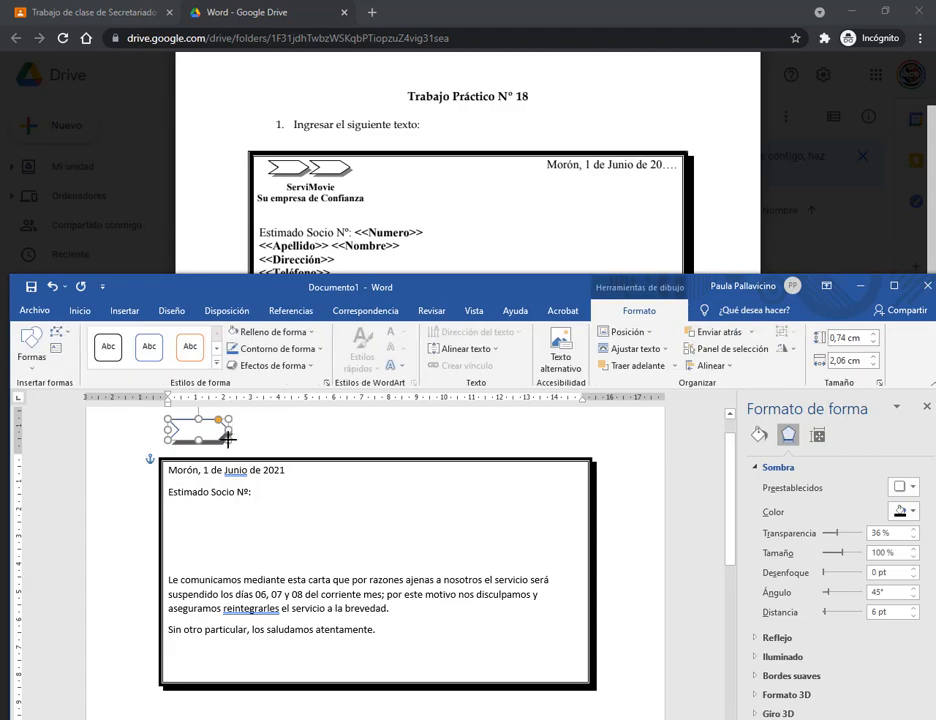
left_click_drag(228, 438, 222, 436)
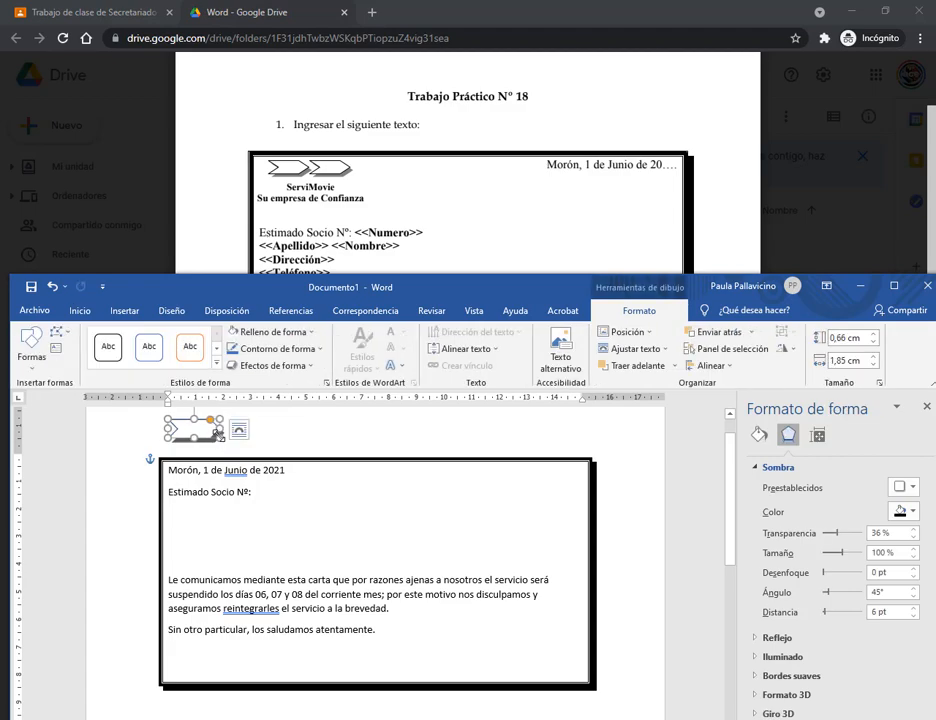
left_click(285, 348)
left_click(247, 381)
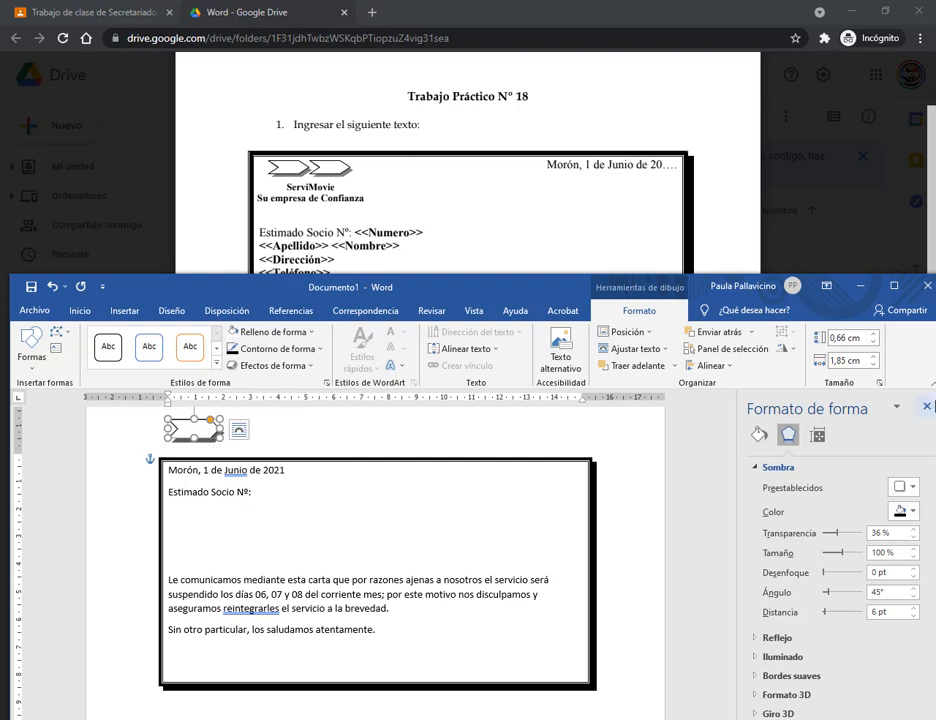
left_click(927, 406)
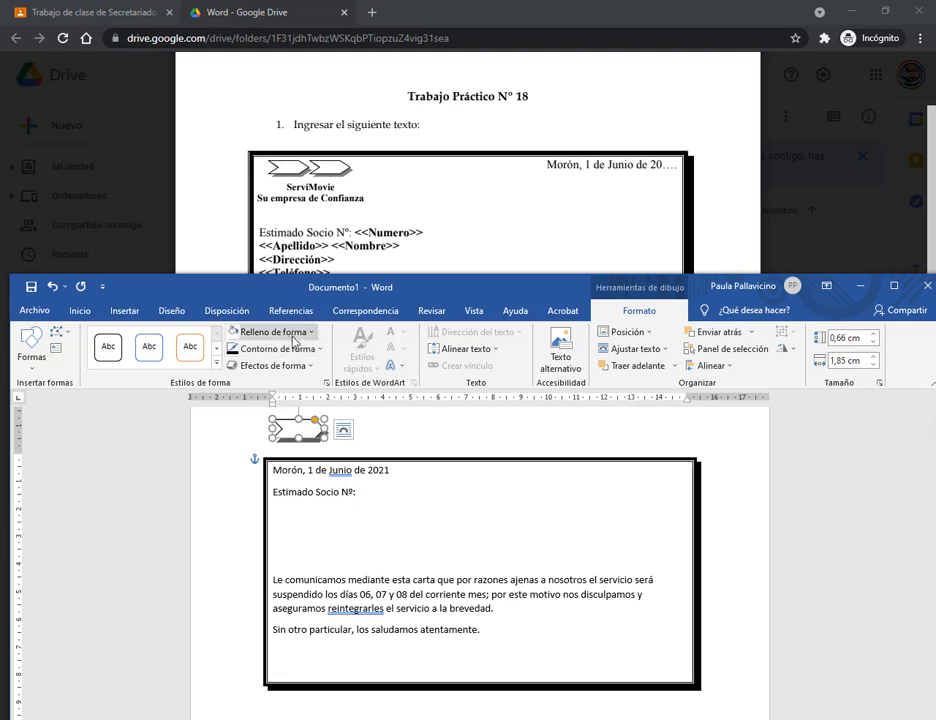
- Try the chevron with no fill and restore its white fill
left_click(295, 339)
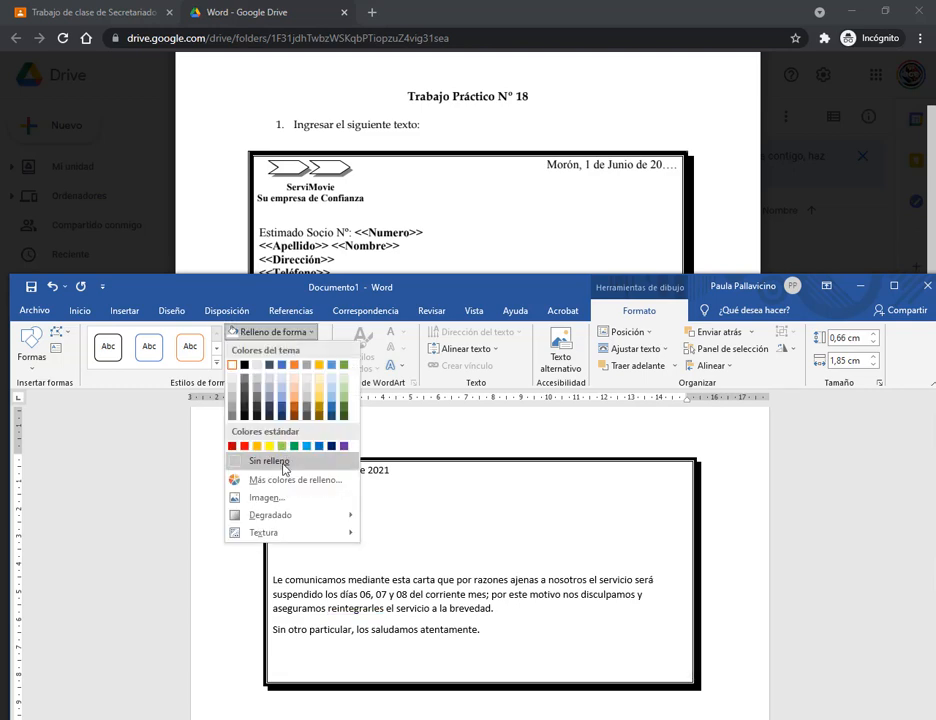
left_click(275, 461)
left_click(409, 431)
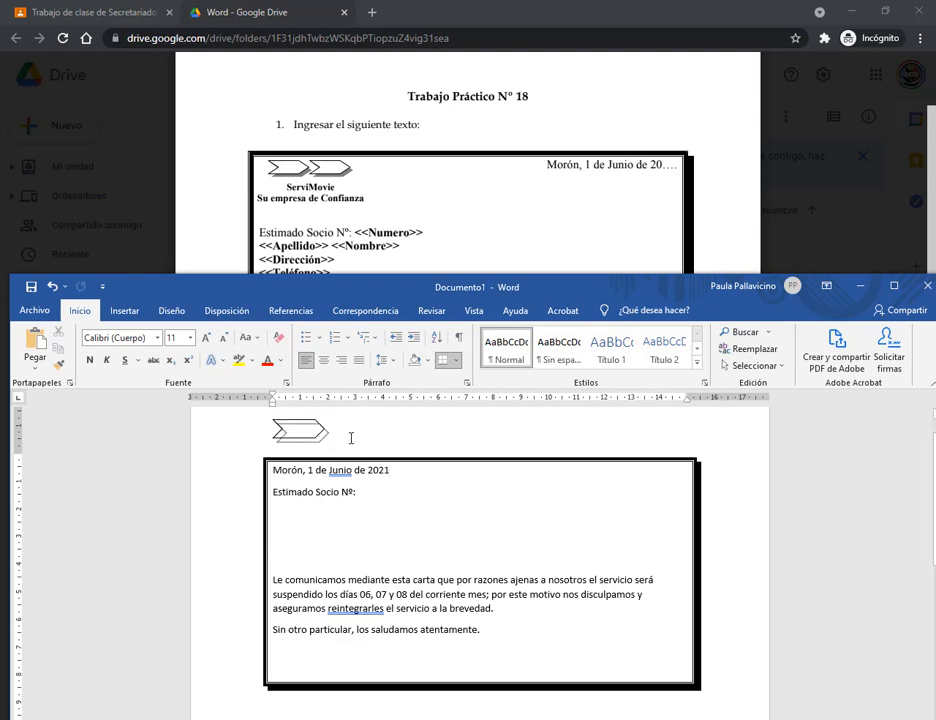
left_click(305, 431)
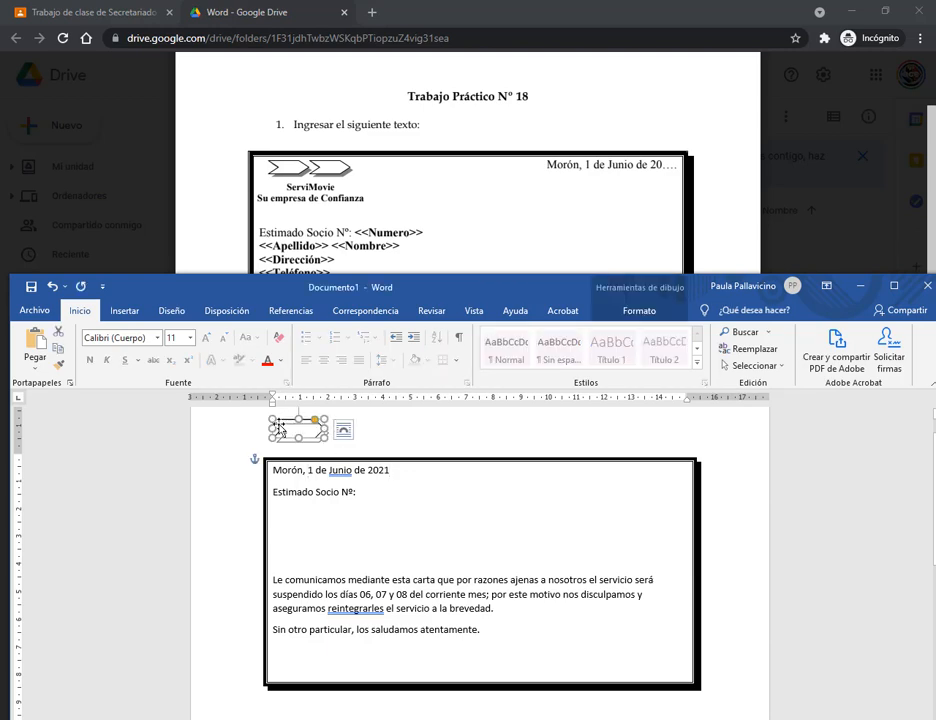
left_click(639, 310)
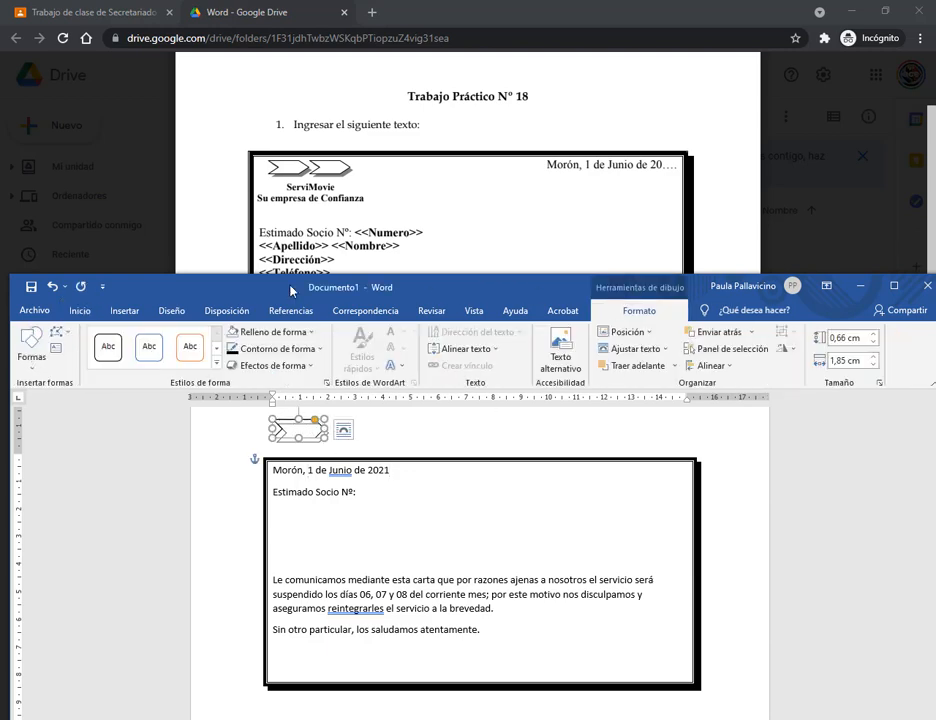
left_click(259, 332)
left_click(234, 366)
left_click(363, 431)
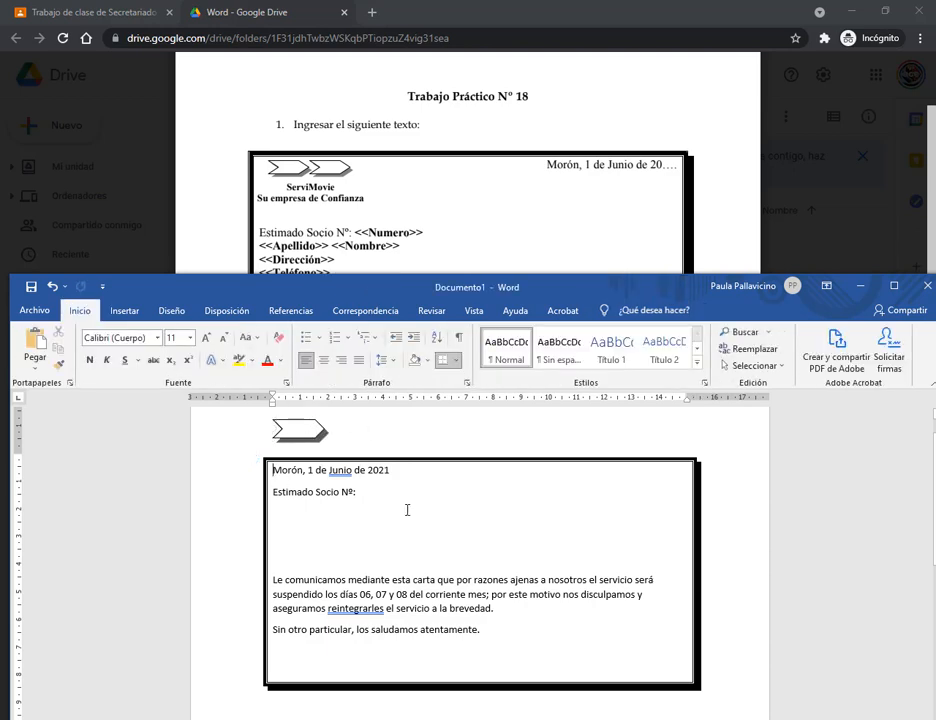
- Right-align the date line and insert two blank lines above the salutation, removing one blank line below it
left_click(341, 360)
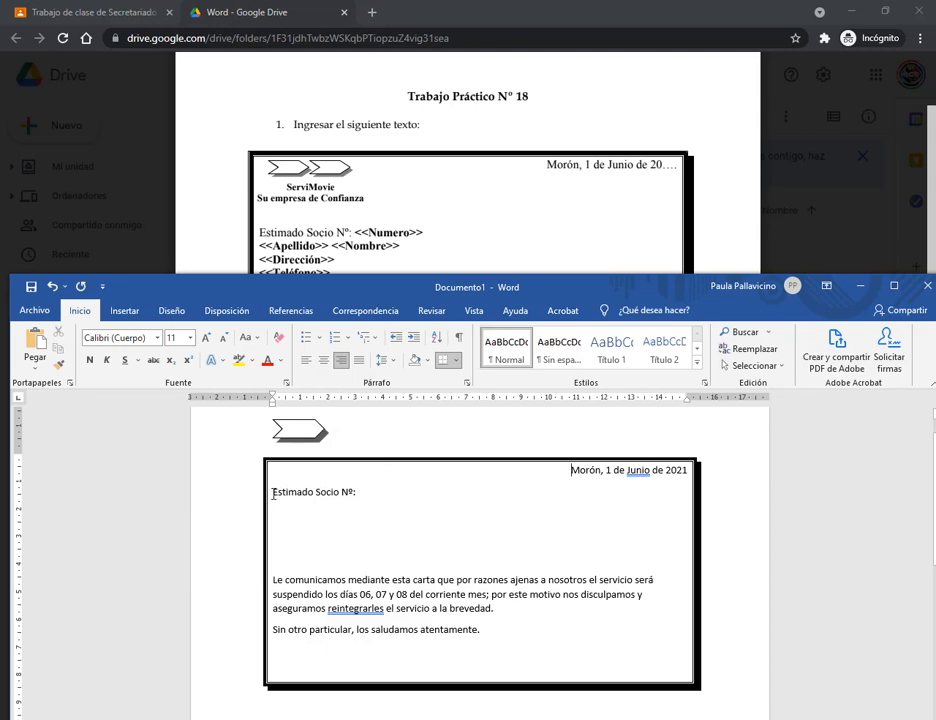
left_click(383, 494)
key("Delete")
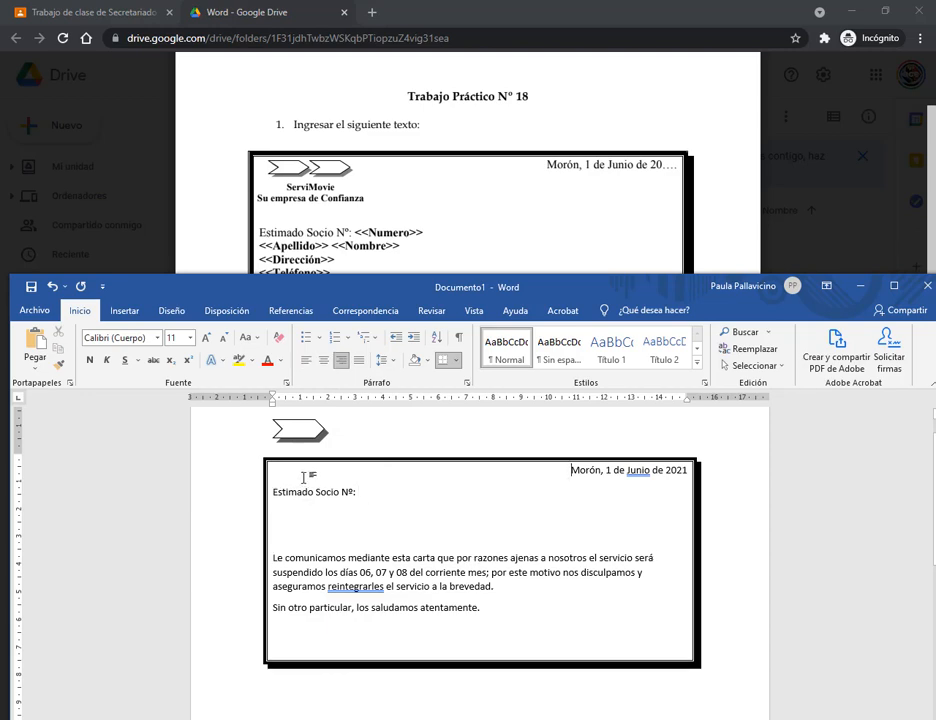
left_click(684, 484)
left_click(274, 491)
key("Return")
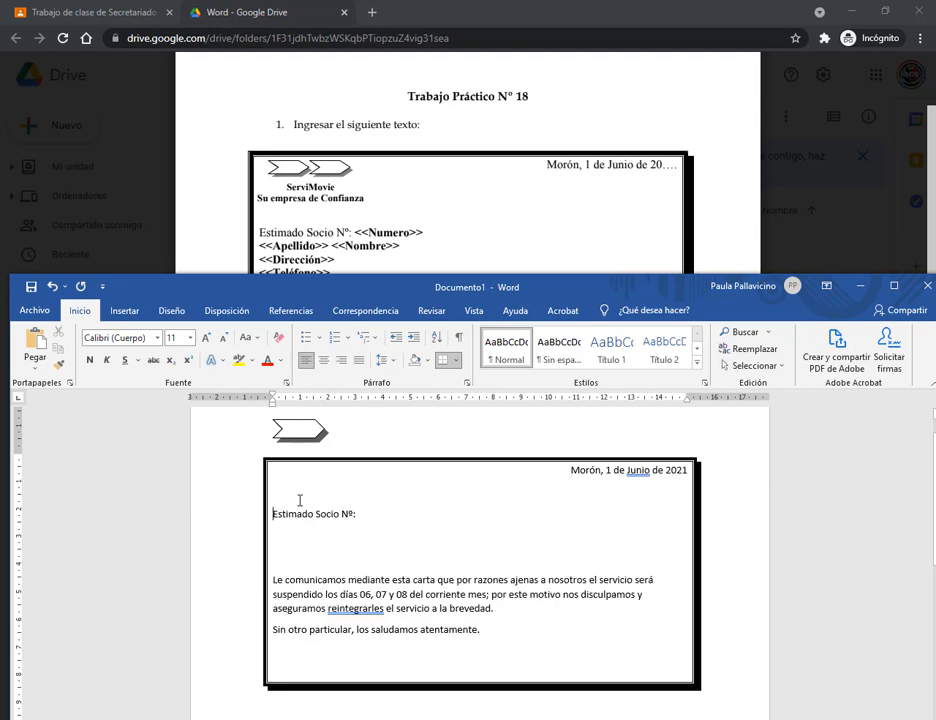
key("Return")
- Place the chevron inside the border's upper-left corner at about 1.48 by 0.48 cm and paste a copy beside it
mouse_move(296, 432)
left_mouse_down()
mouse_move(296, 490)
mouse_move(316, 483)
left_mouse_up()
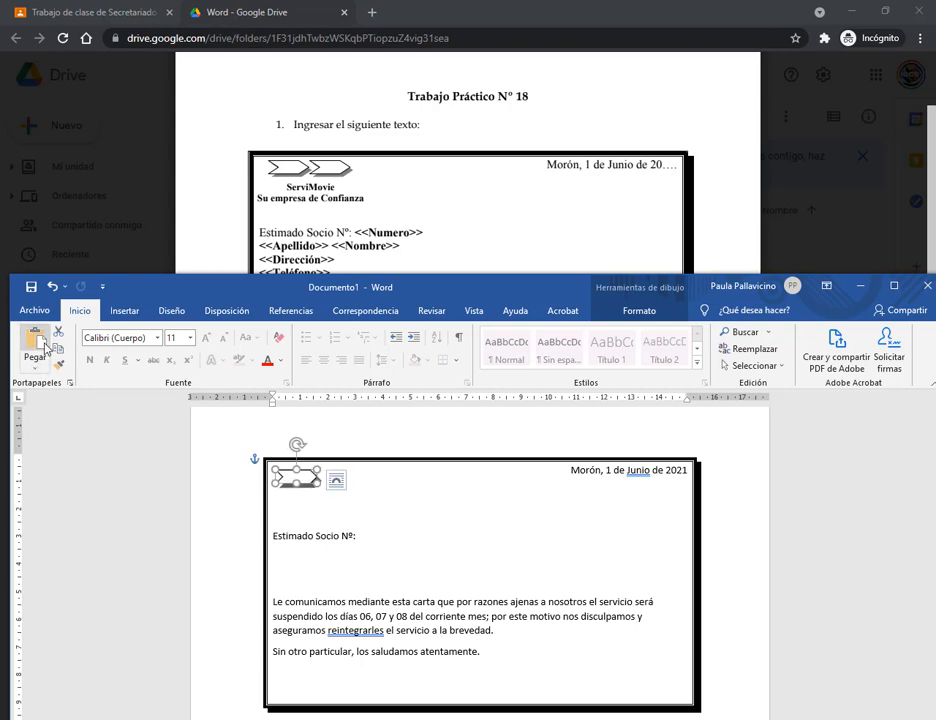
left_click(395, 493)
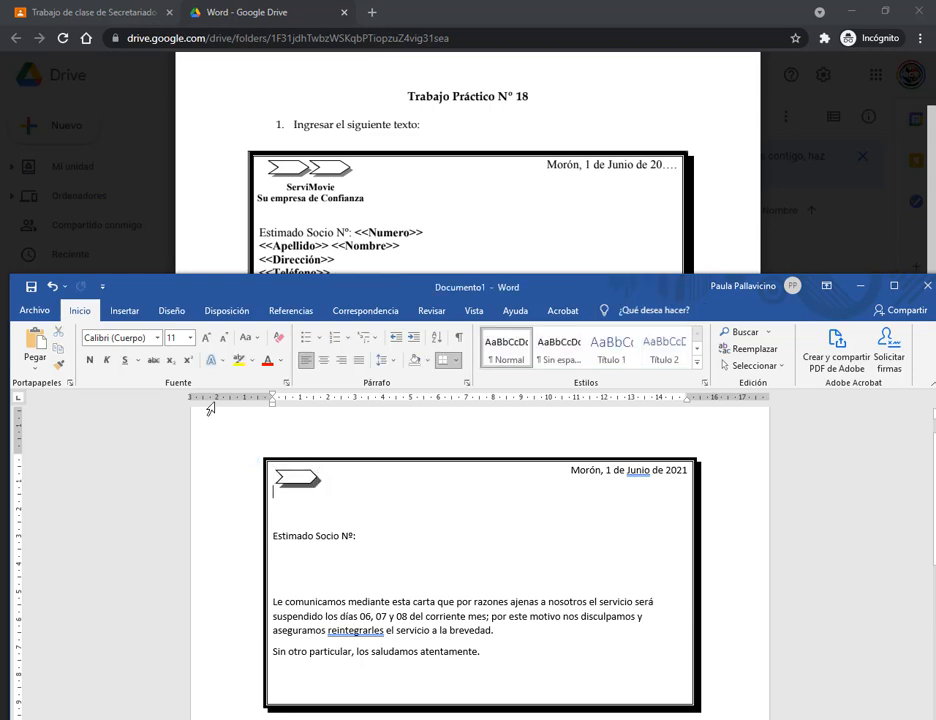
left_click(35, 345)
left_click_drag(306, 488, 360, 475)
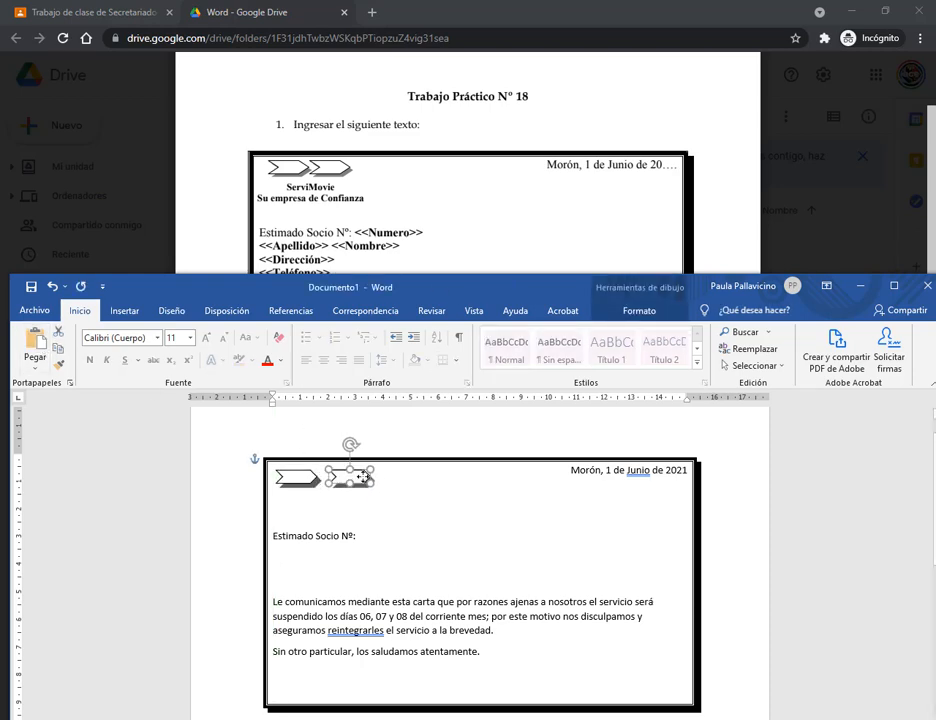
left_click(422, 493)
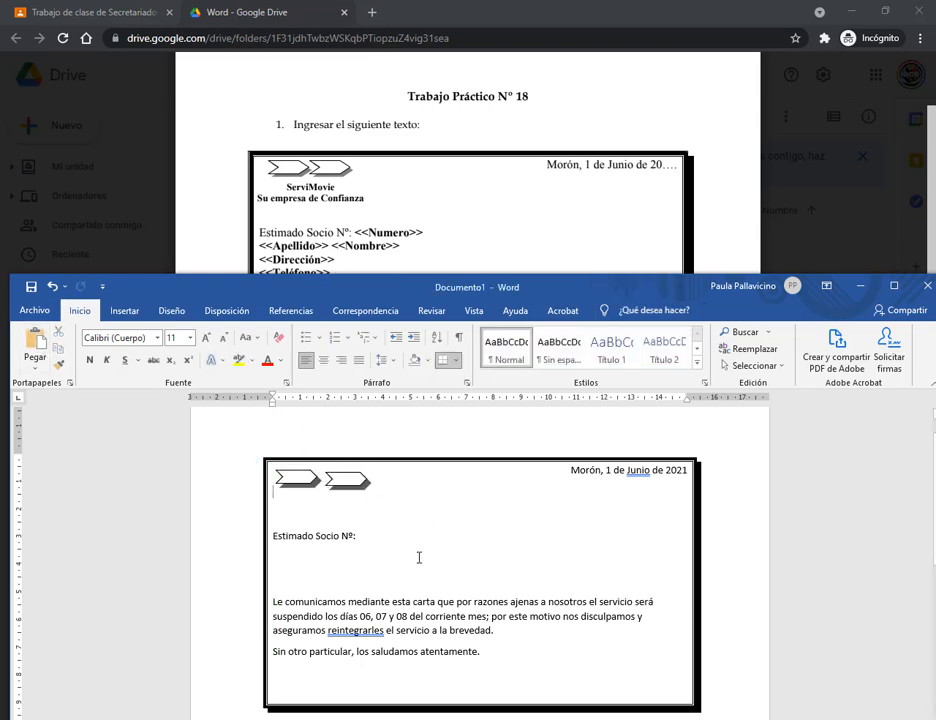
- Align the two chevrons with each other at their middles and nudge both slightly upward inside the border
left_click(348, 487)
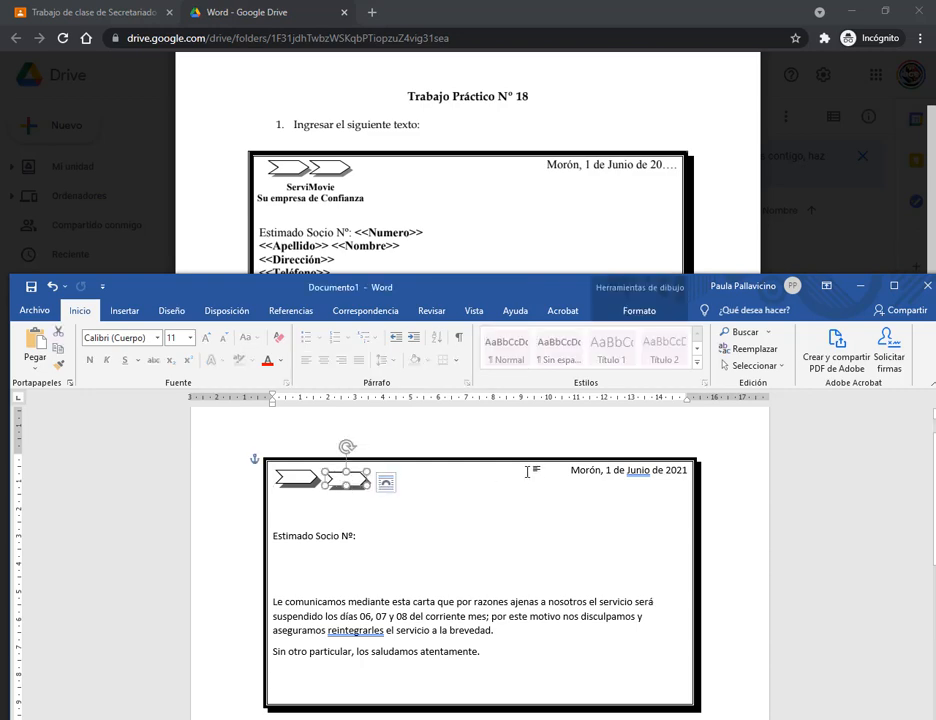
left_click(296, 481, "shift")
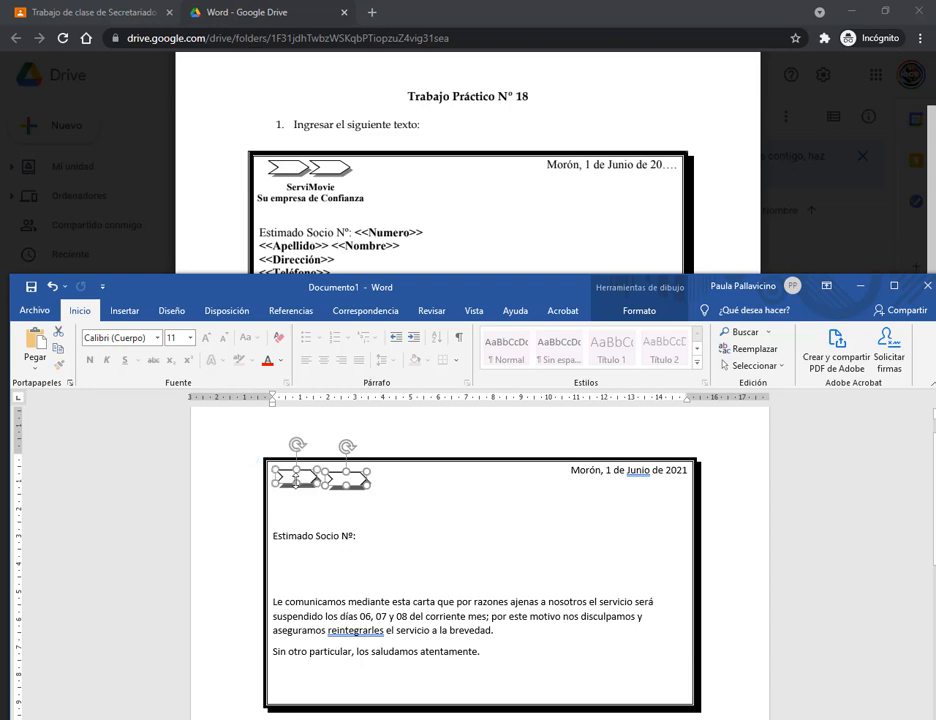
left_click(647, 290)
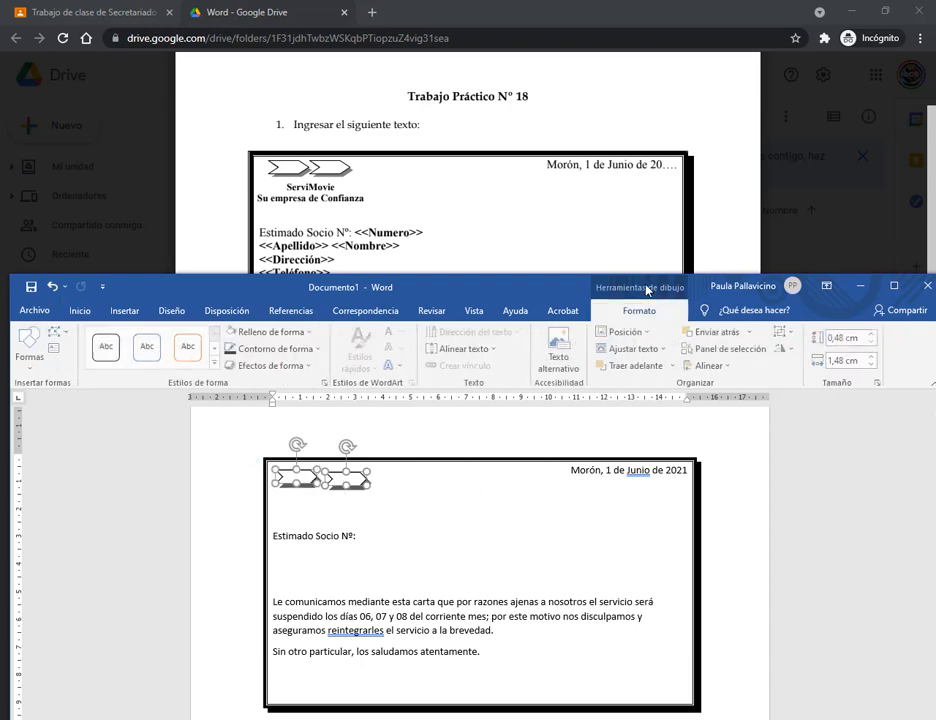
left_click(708, 366)
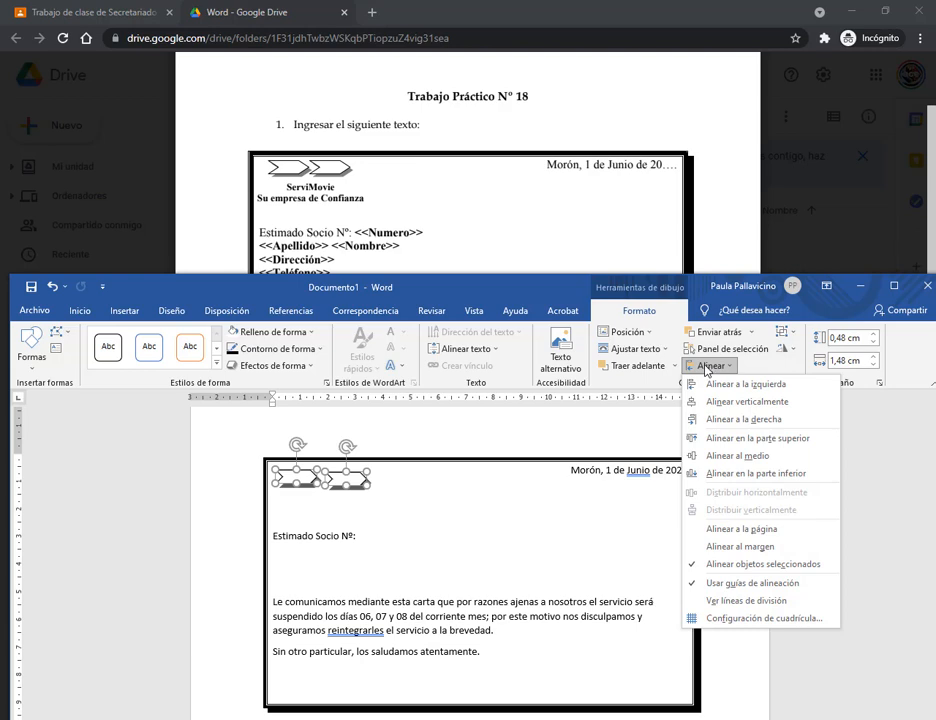
left_click(739, 457)
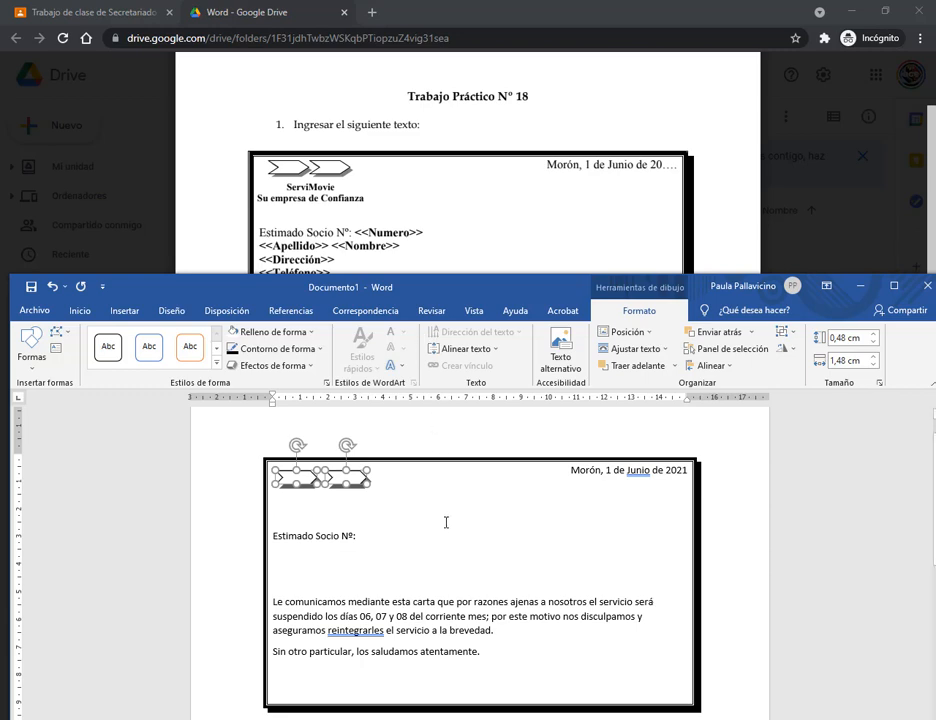
key("Up")
key("Up")
key("Up")
key("Up")
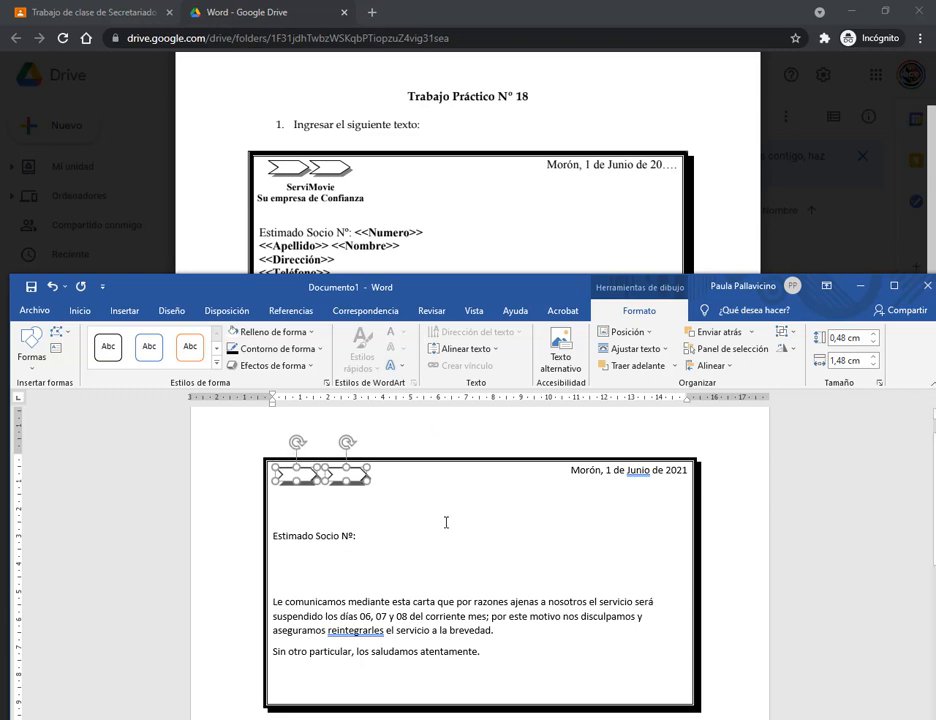
key("Up")
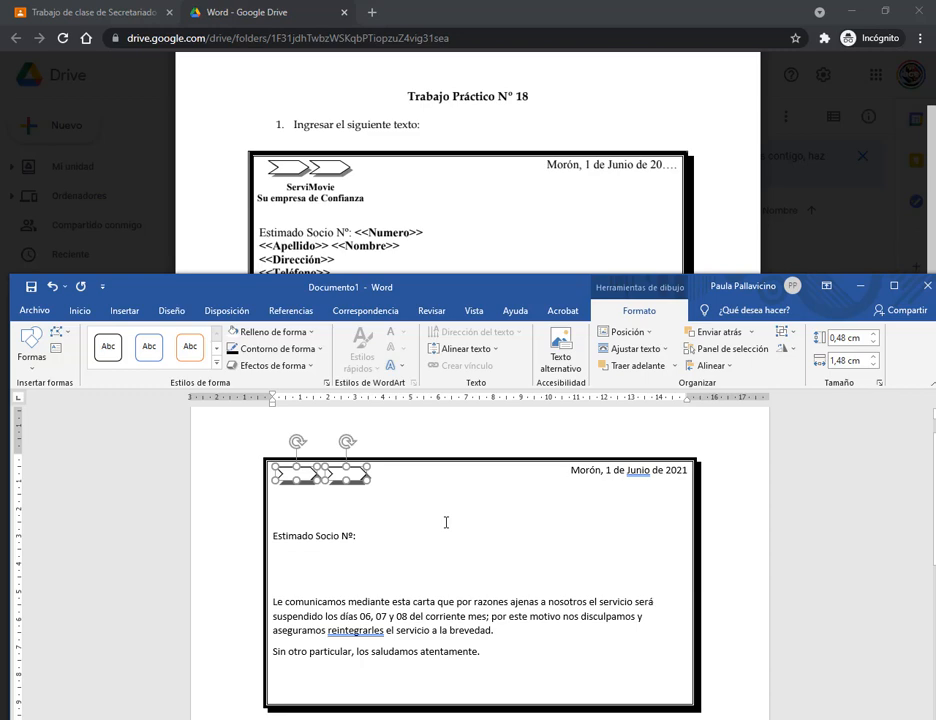
- Insert a simple text box and replace its placeholder with "ServiMovie" and "Su empresa de Confianza" on separate lines
left_click(455, 550)
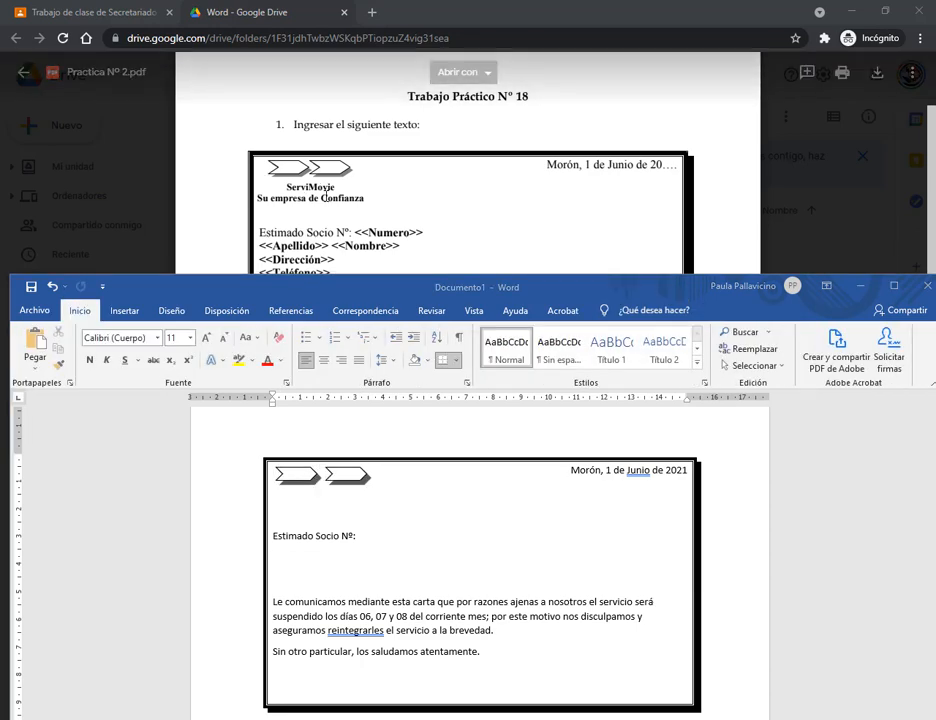
left_click(136, 314)
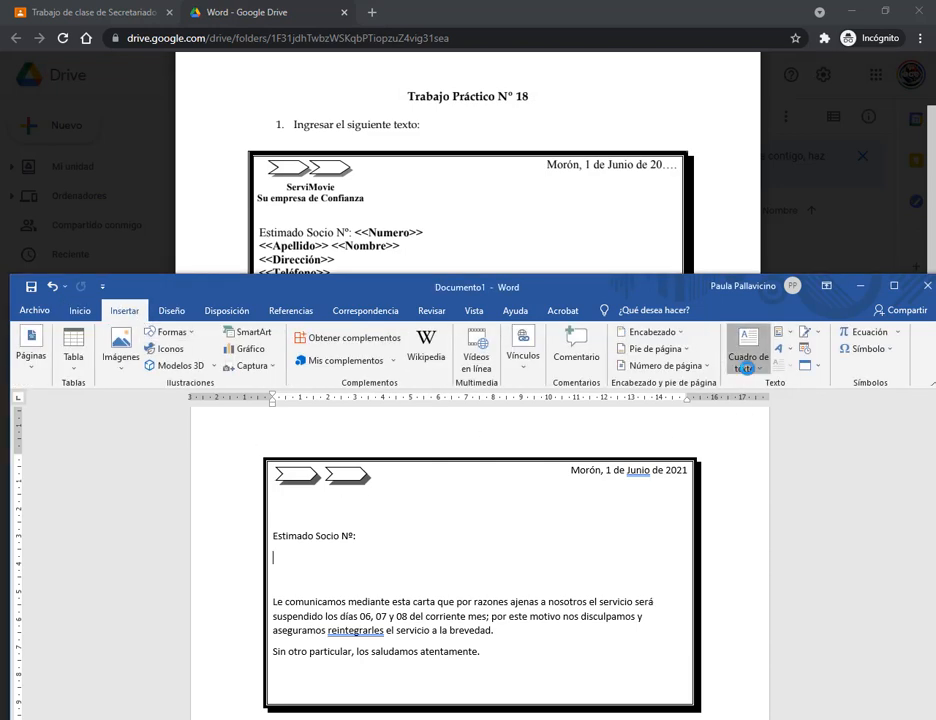
left_click(748, 345)
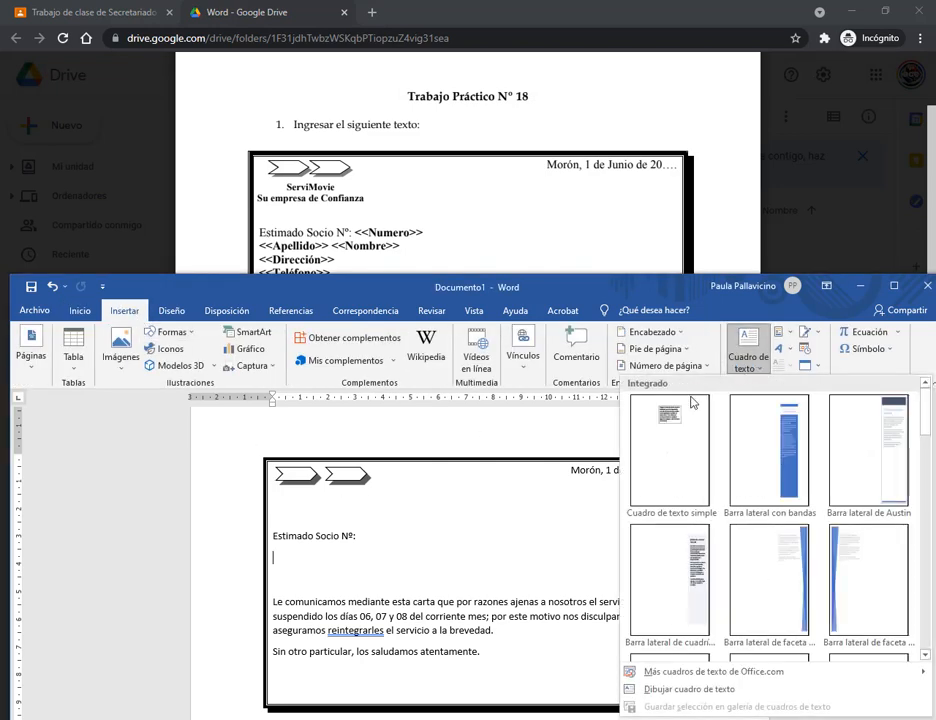
left_click(665, 484)
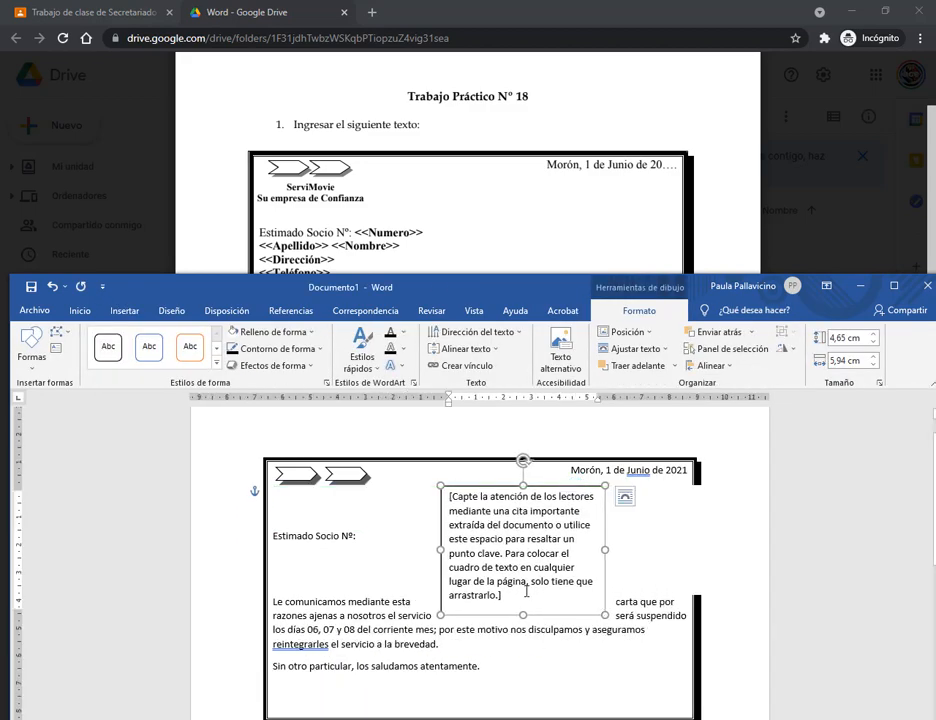
triple_click(526, 591)
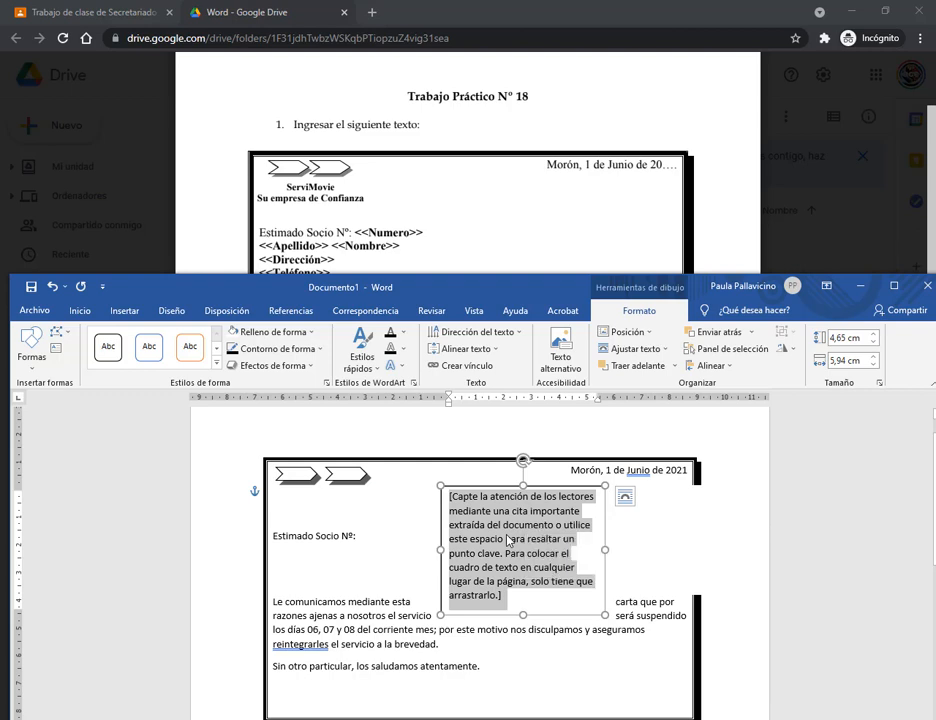
type("ServiMovi")
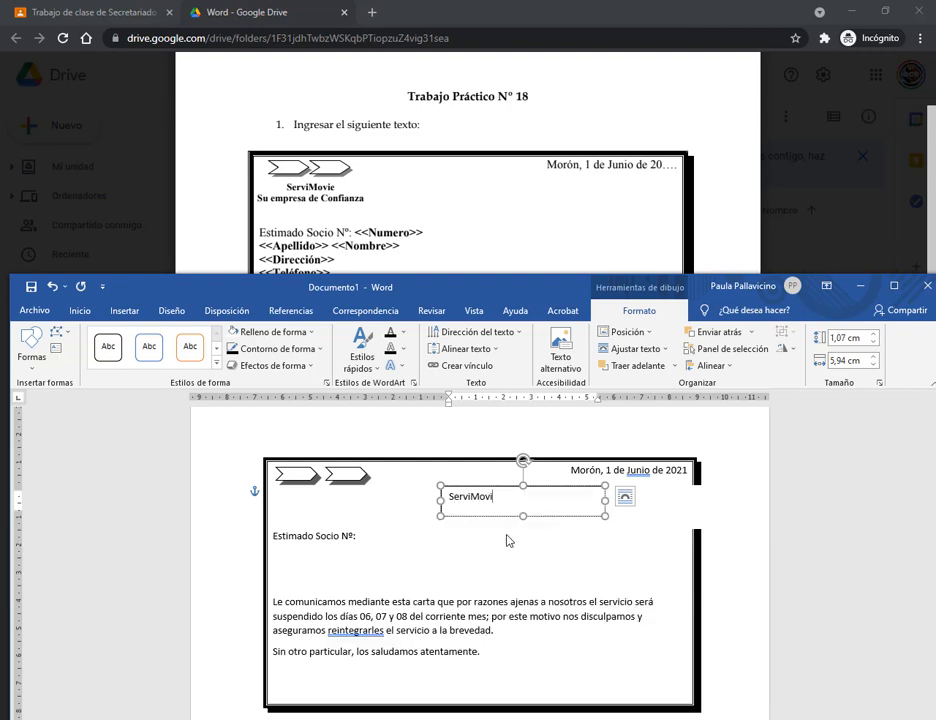
type("e")
key("Return")
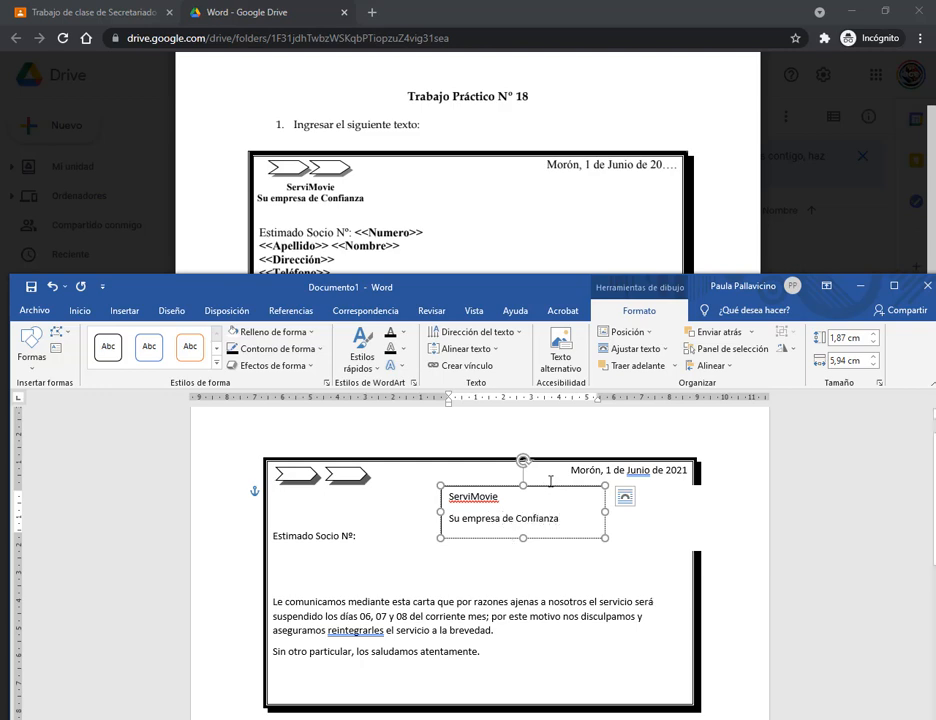
- Centre the text box's two lines and set their spacing after to 0 pt with single (Sencillo) line spacing
left_click_drag(550, 489, 521, 489)
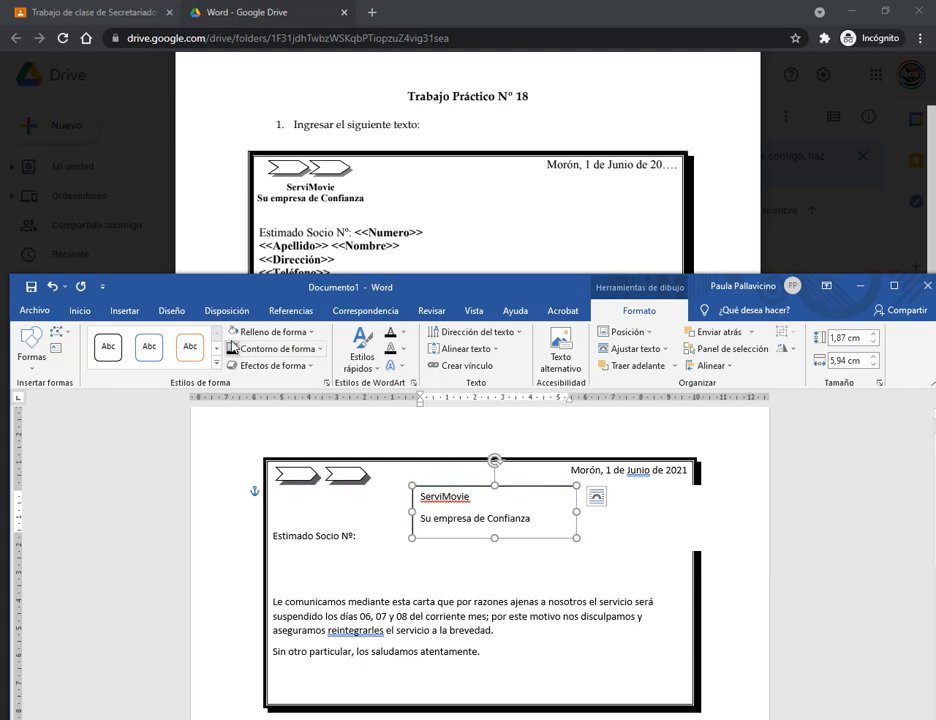
left_click_drag(543, 541, 545, 585)
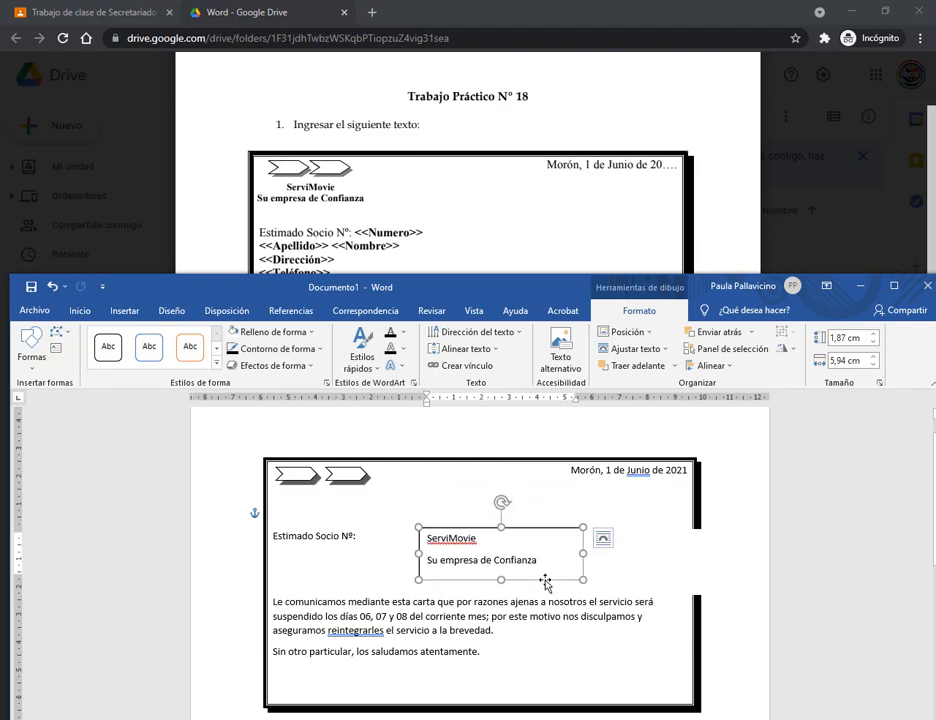
left_click(79, 310)
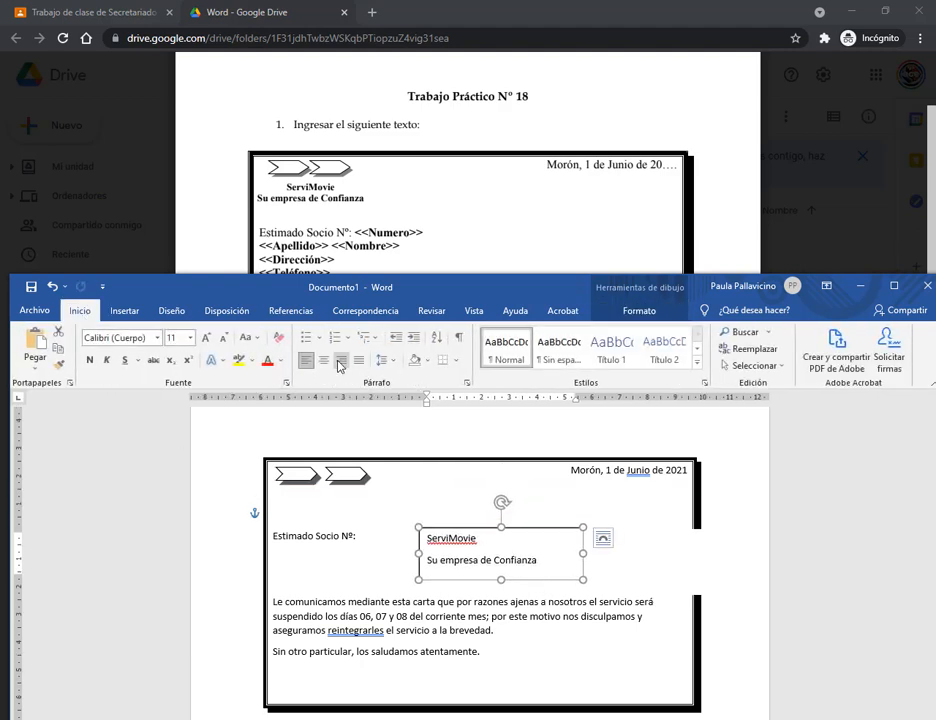
left_click(323, 360)
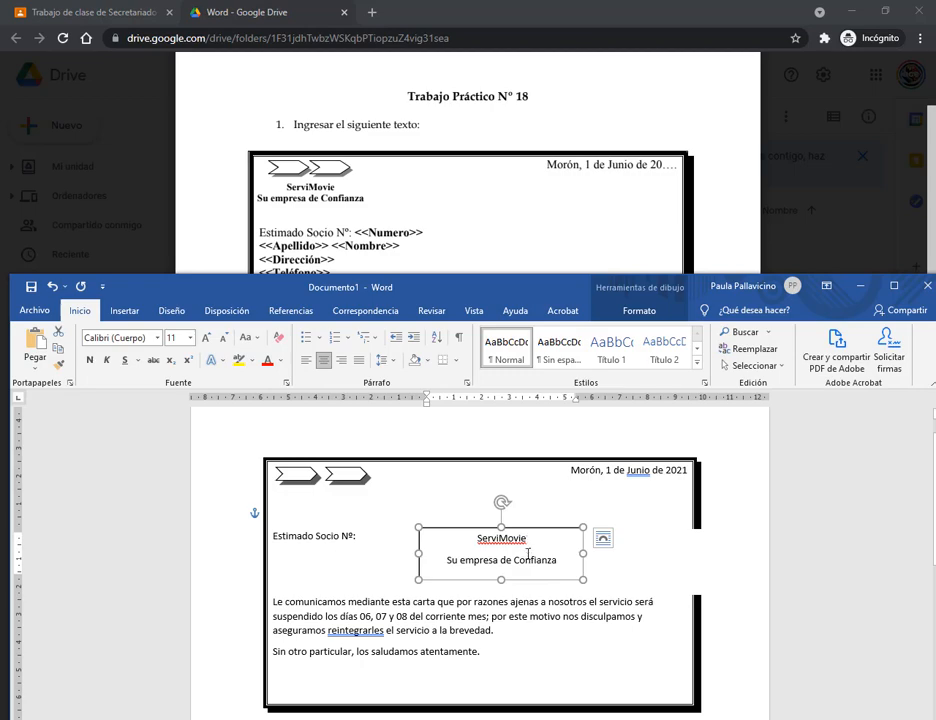
left_click(466, 382)
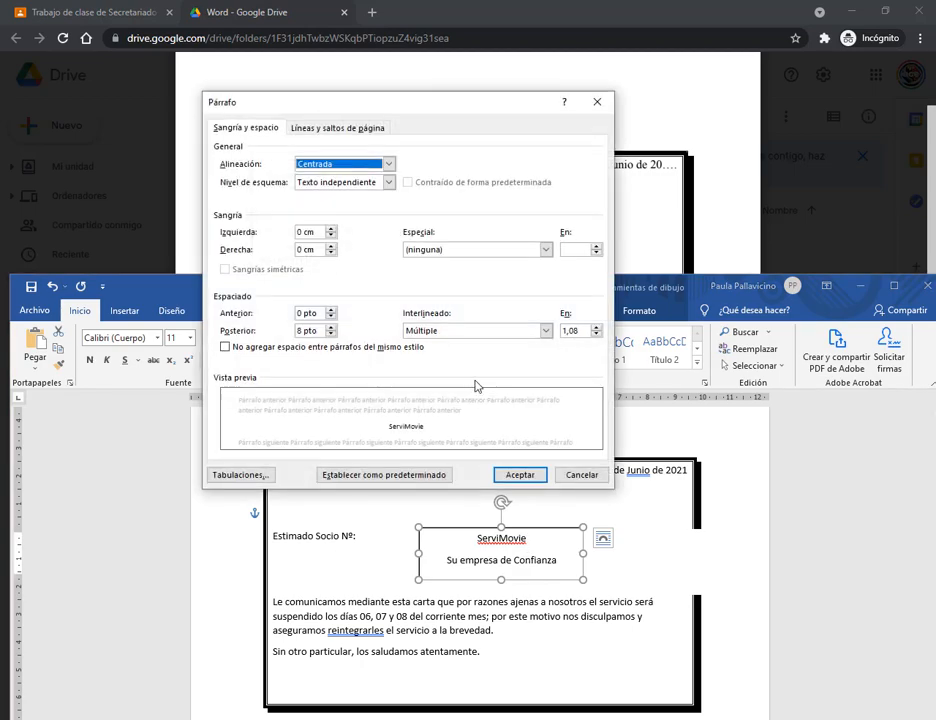
left_click(331, 334)
left_click(331, 334)
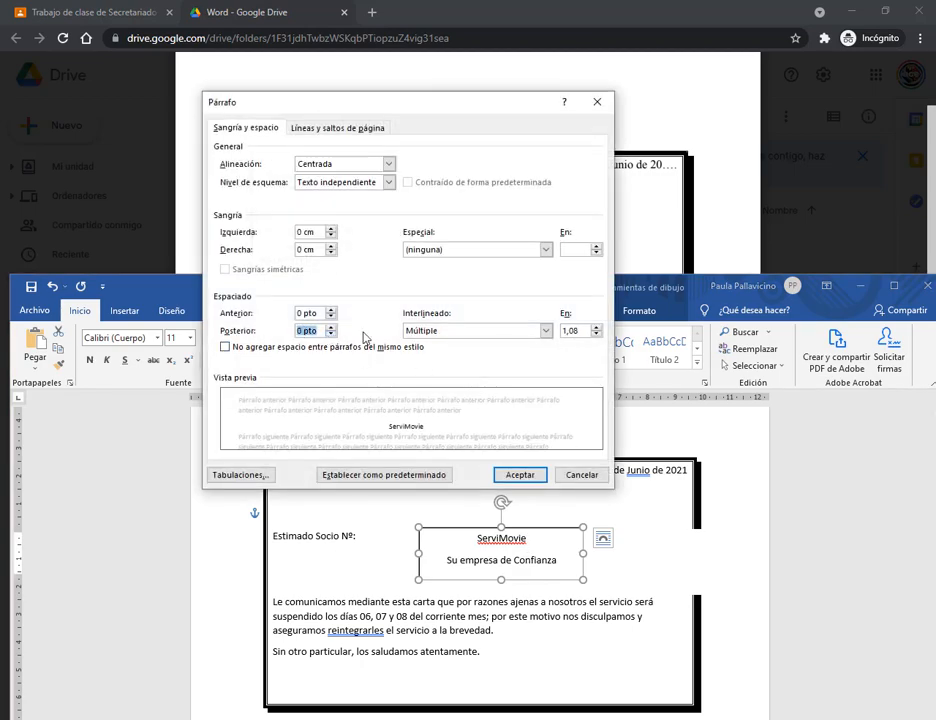
left_click(430, 331)
left_click(428, 345)
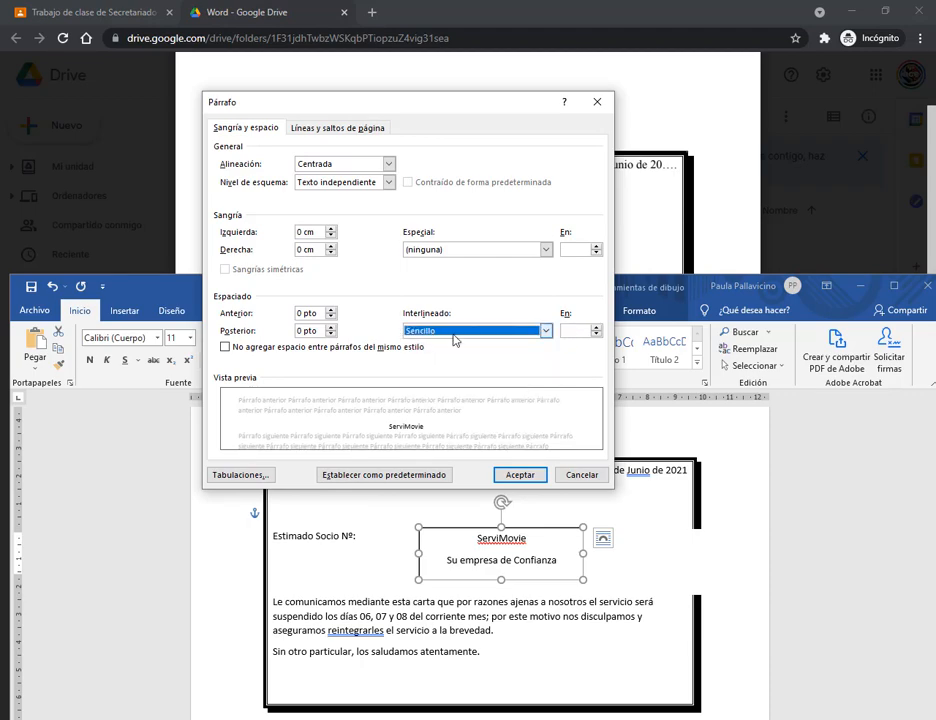
left_click(519, 474)
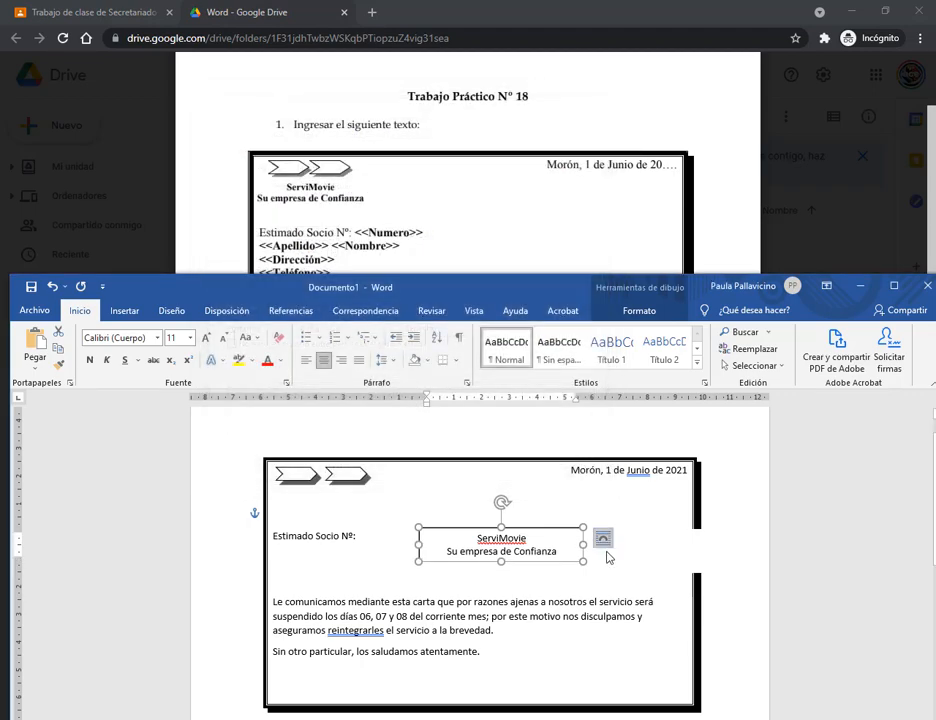
- Shrink the text box to about 4.58 by 1.43 cm and place it in front of the text, directly below the chevrons
left_click_drag(583, 561, 557, 567)
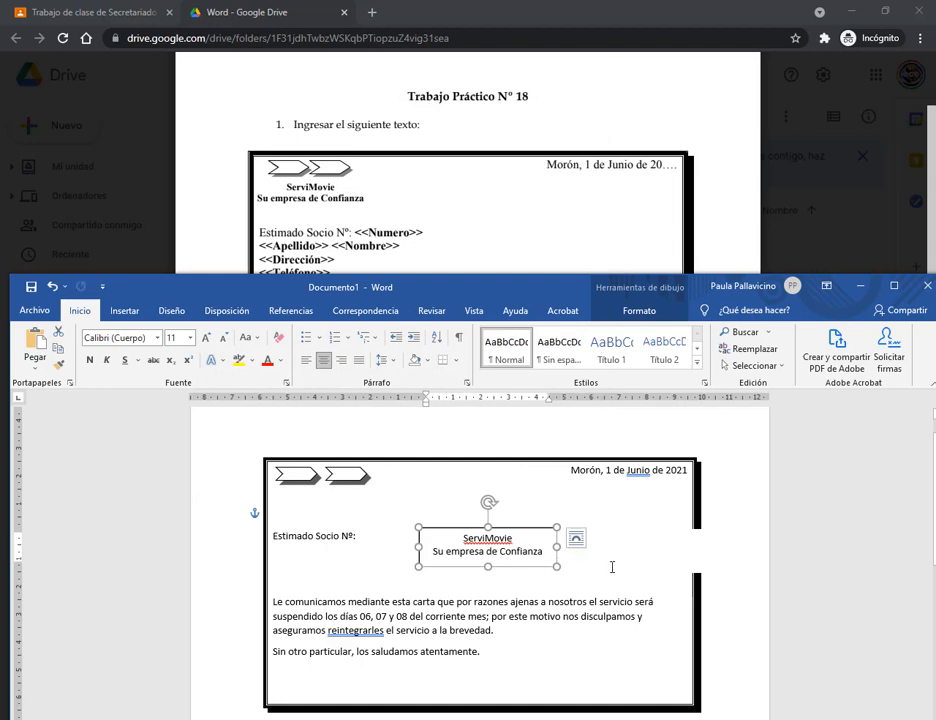
left_click(640, 310)
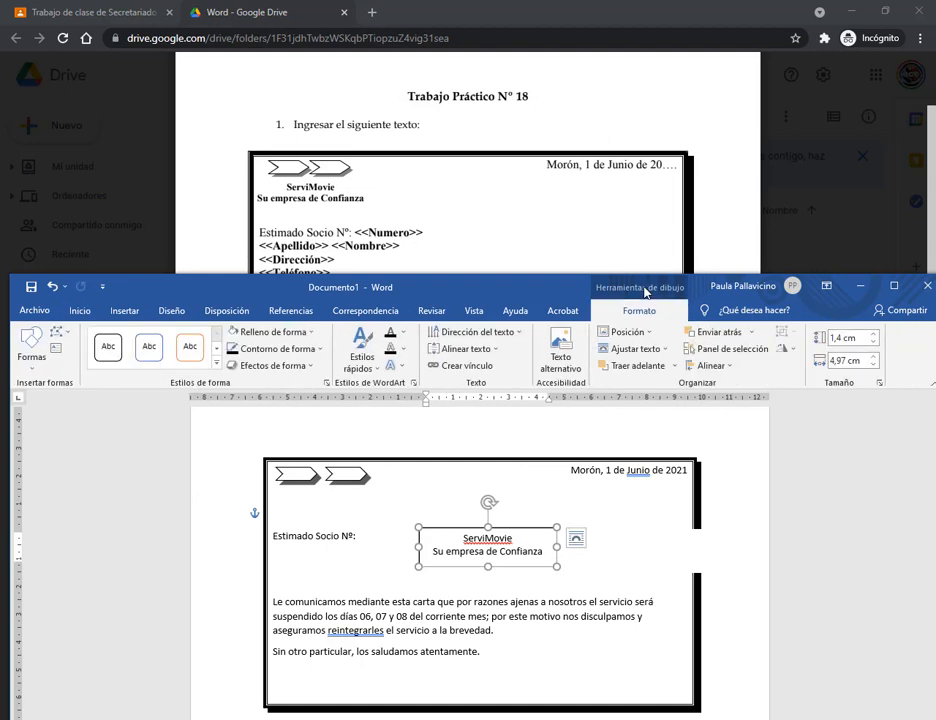
left_click(637, 349)
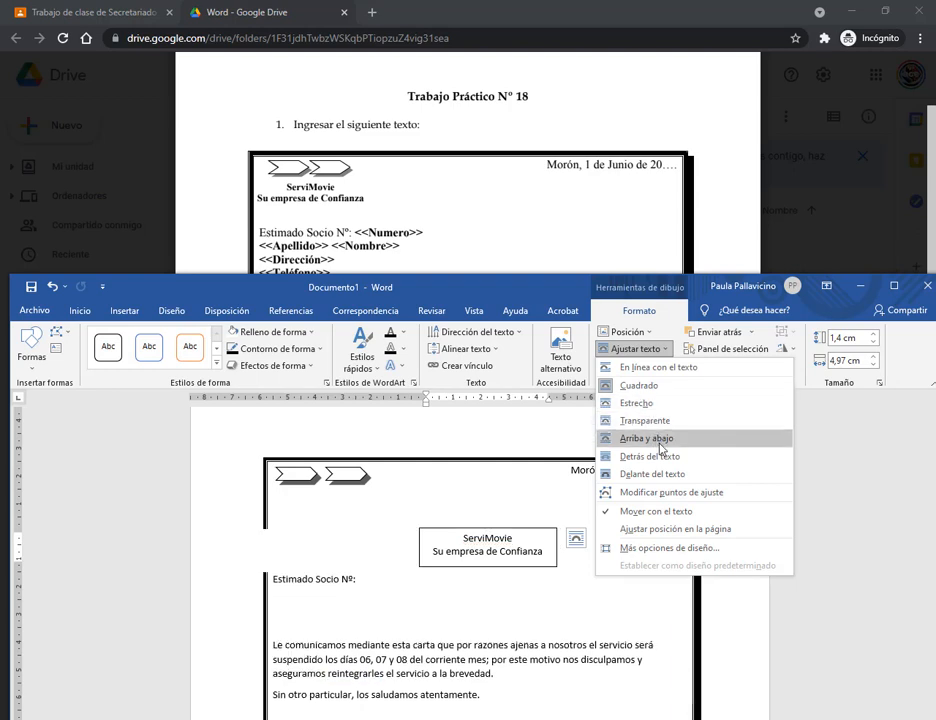
left_click(665, 476)
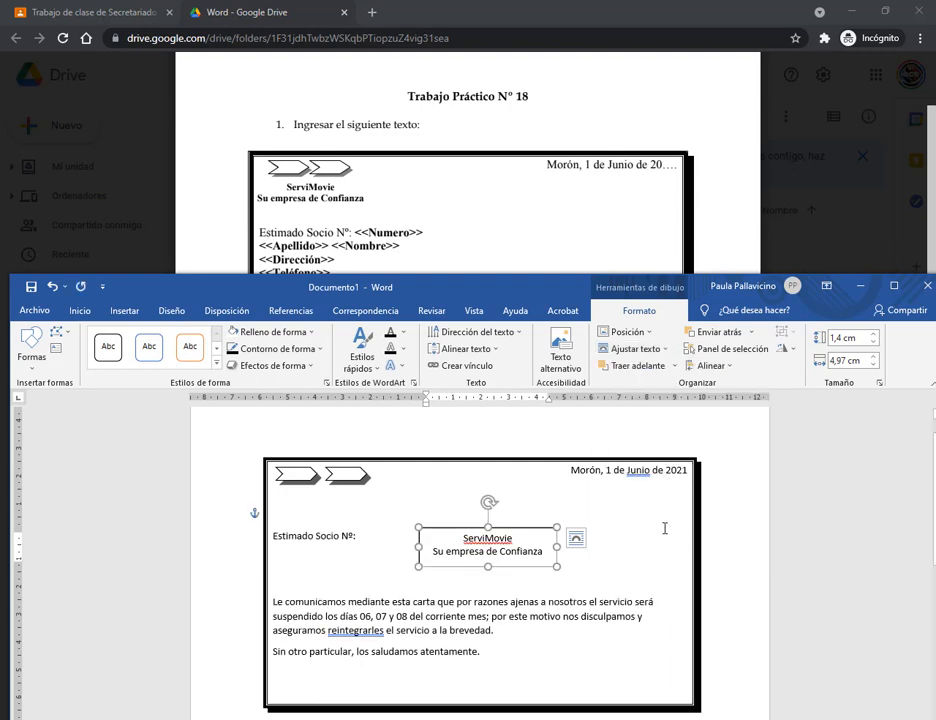
left_click_drag(526, 524, 388, 486)
left_click_drag(416, 525, 386, 492)
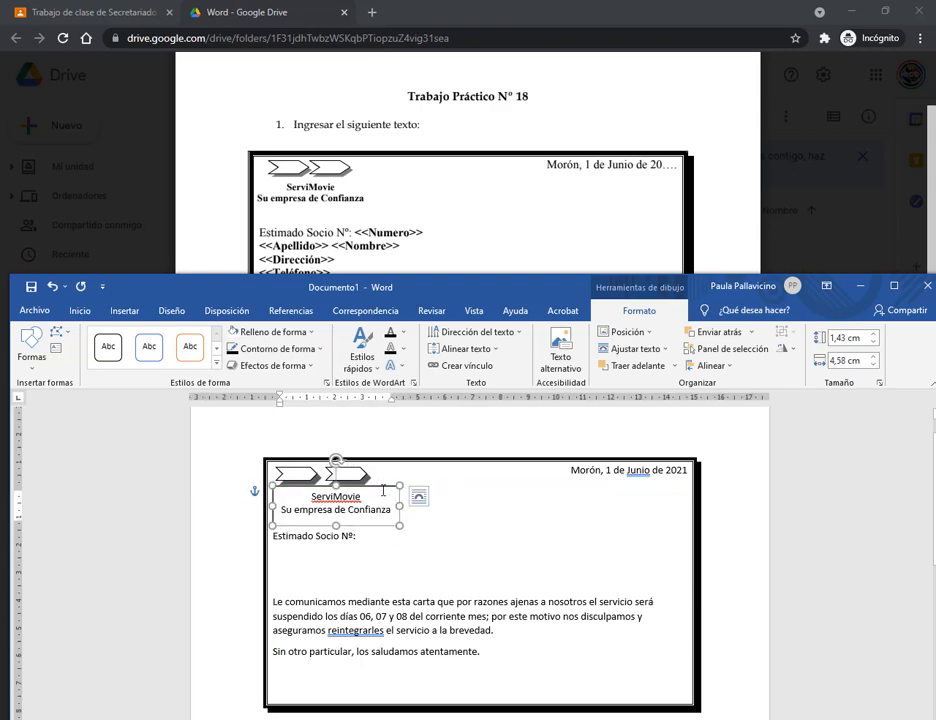
- Make the company name and slogan bold and remove the text box's outline
left_click(80, 312)
left_click(89, 359)
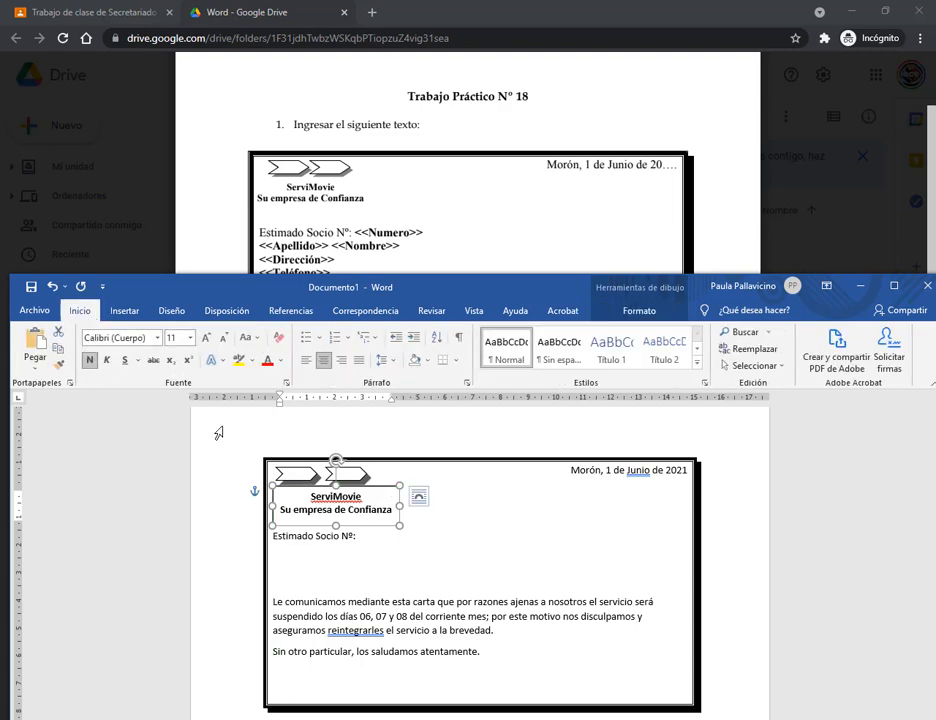
left_click(639, 311)
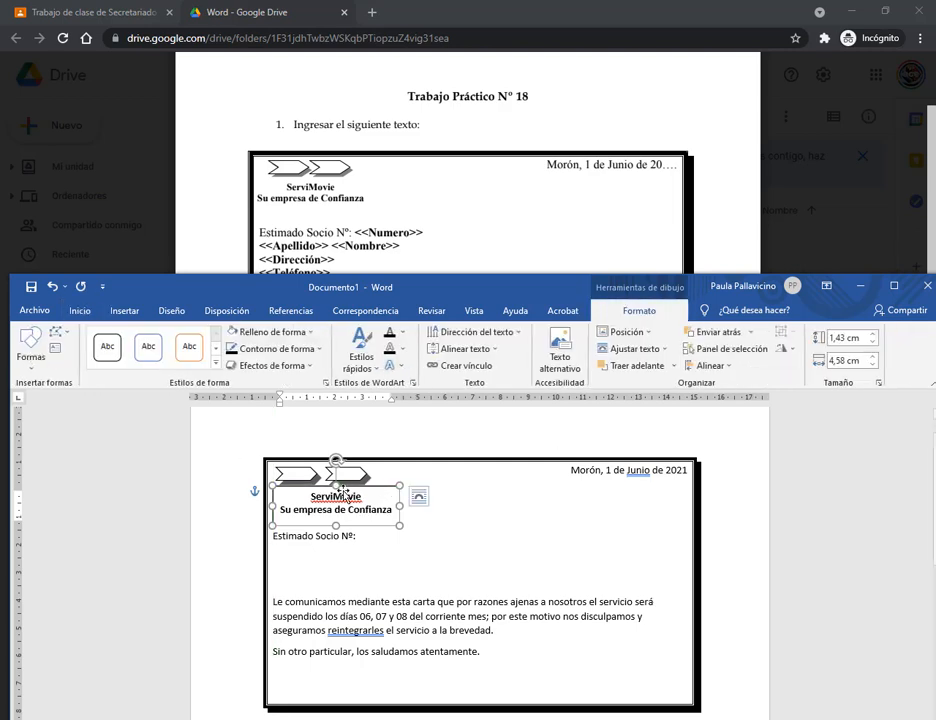
left_click(274, 350)
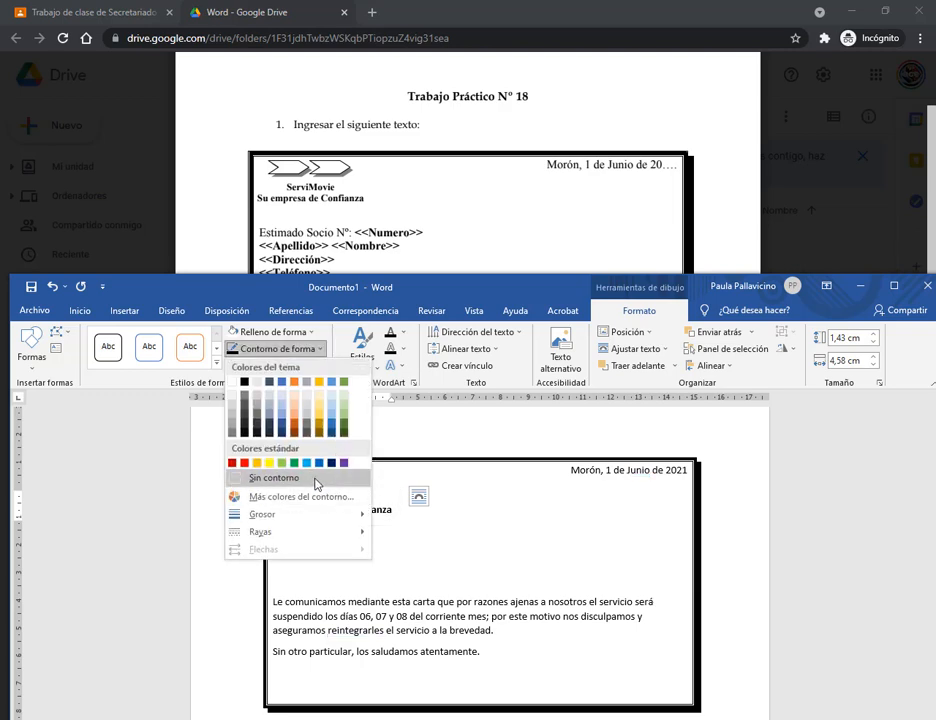
left_click(262, 479)
left_click(393, 535)
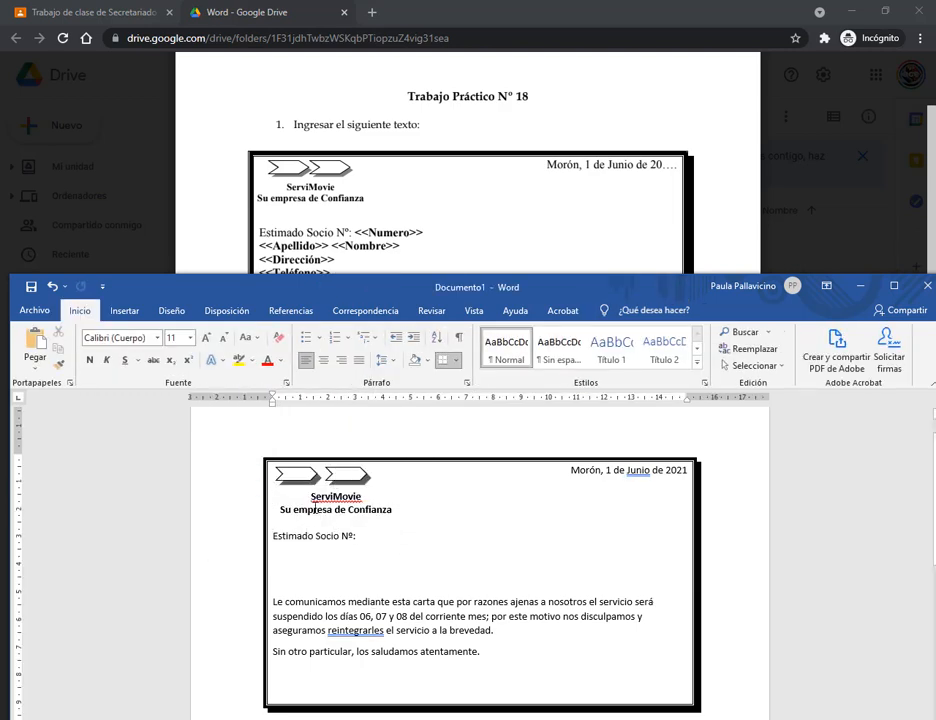
- Copy the ServiMovie text box and place the duplicate inside the border's lower-right corner as the letter's signature
left_click(374, 515)
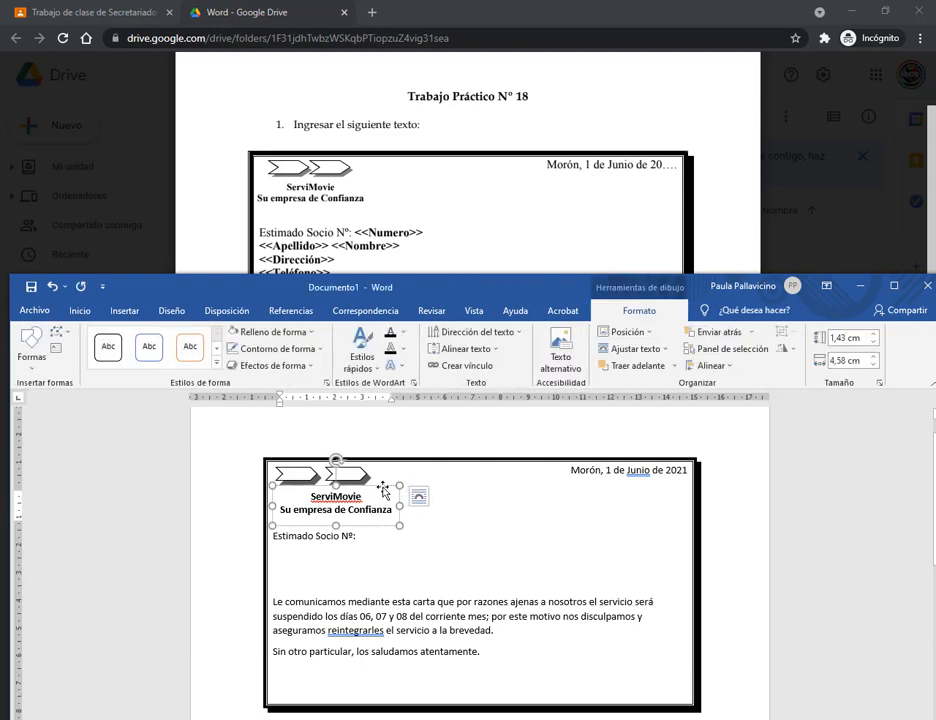
left_click(80, 311)
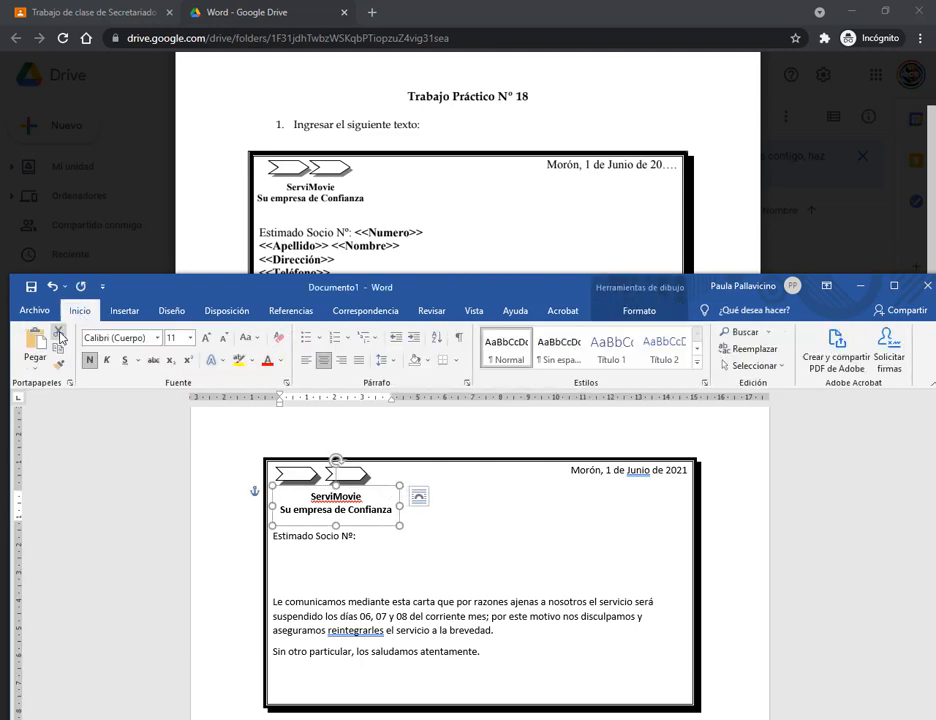
scroll(586, 175, "down", 3)
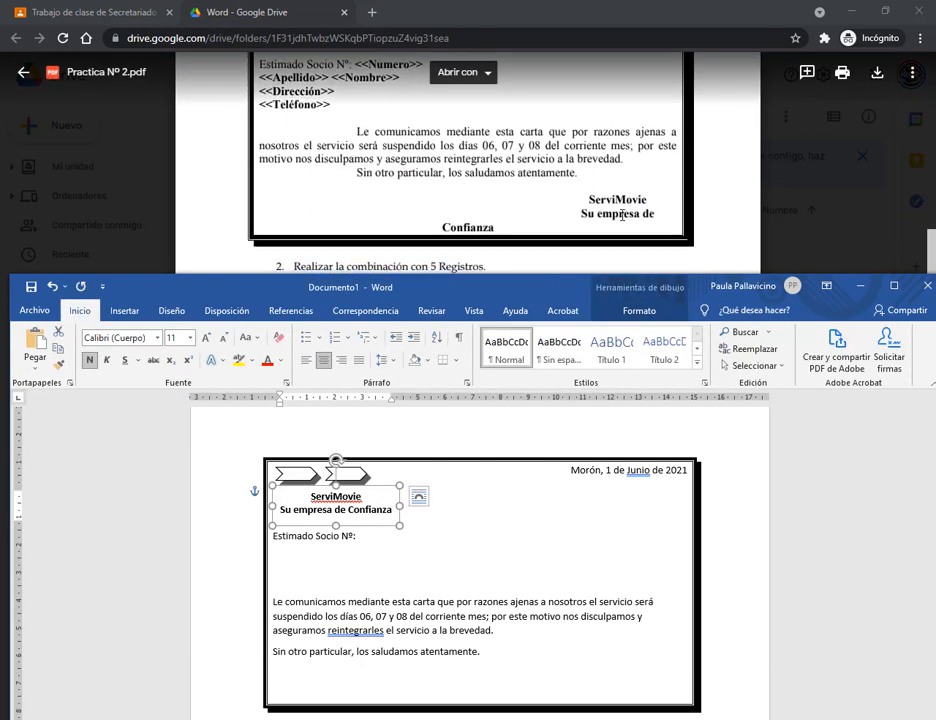
left_click(567, 578)
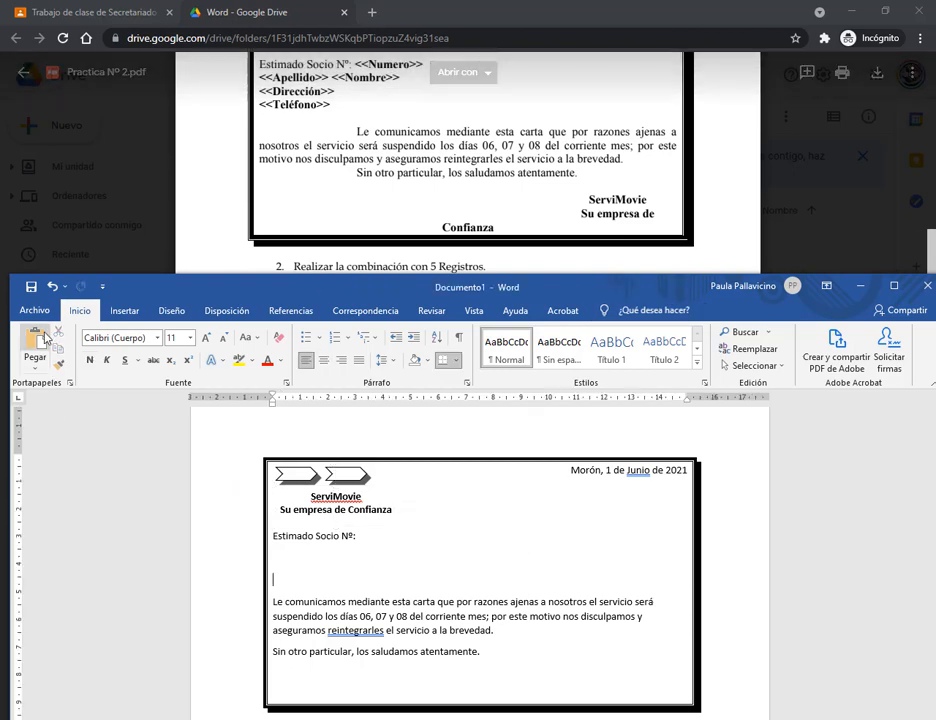
key("ctrl+v")
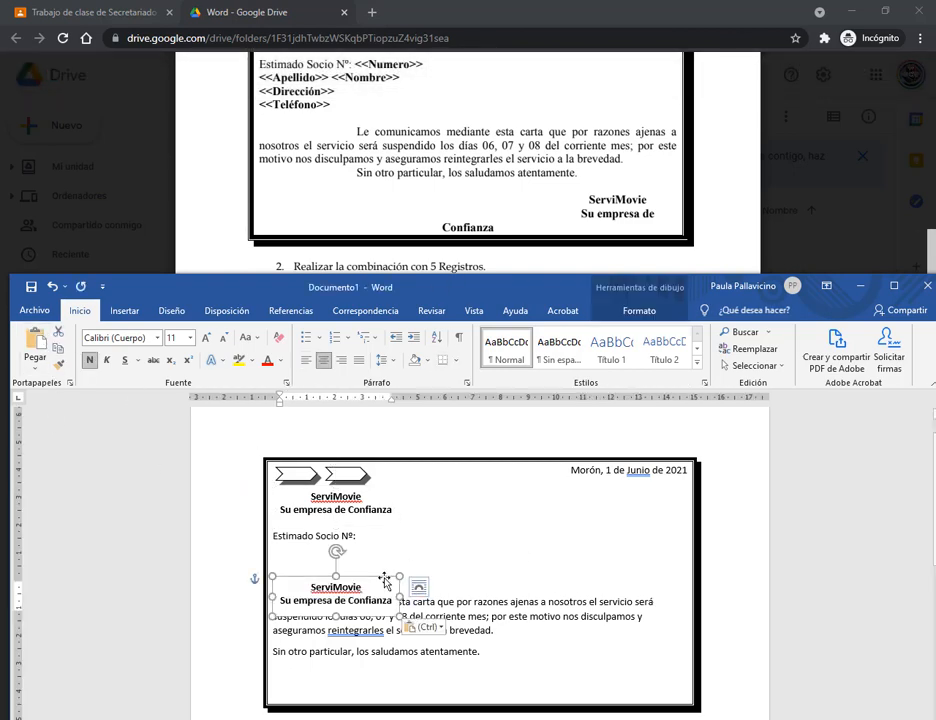
left_click_drag(384, 583, 676, 666)
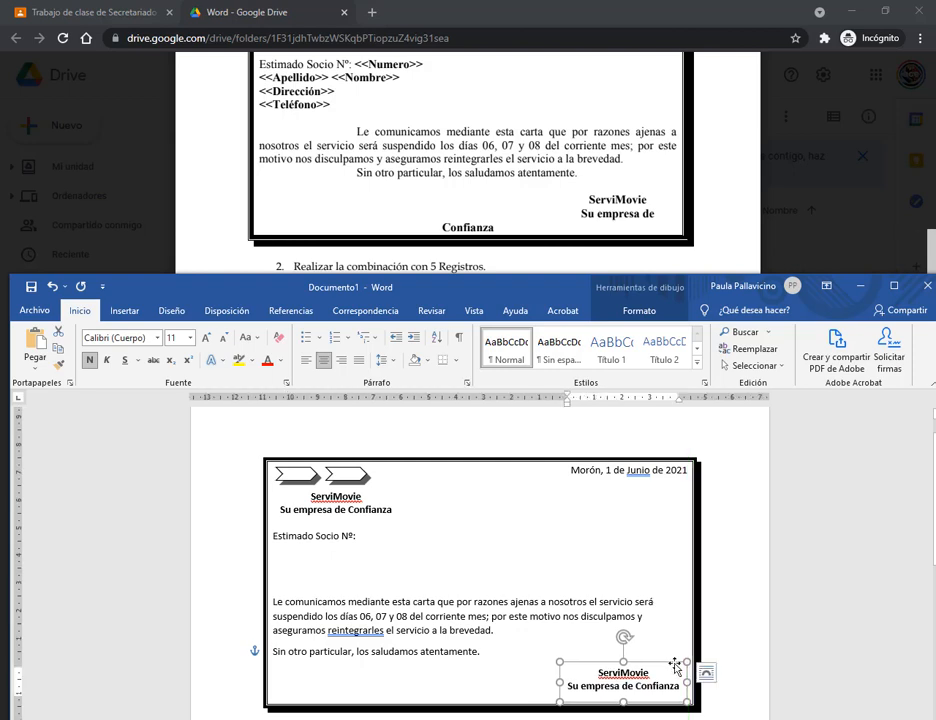
left_click(738, 630)
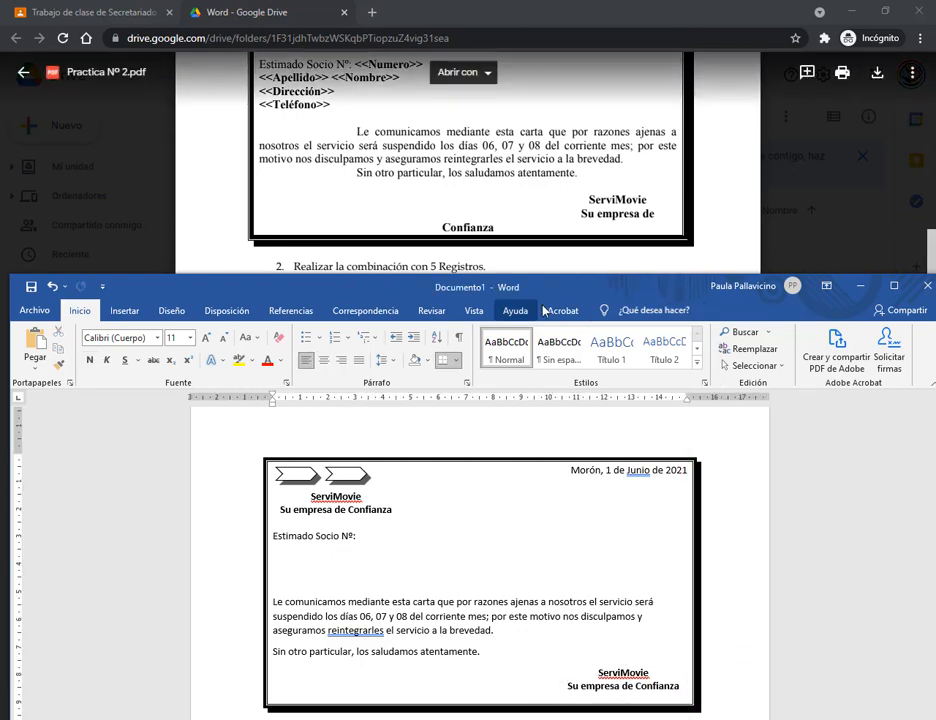
- Start a mail merge for the document with the letters (Cartas) type
scroll(430, 177, "up", 2)
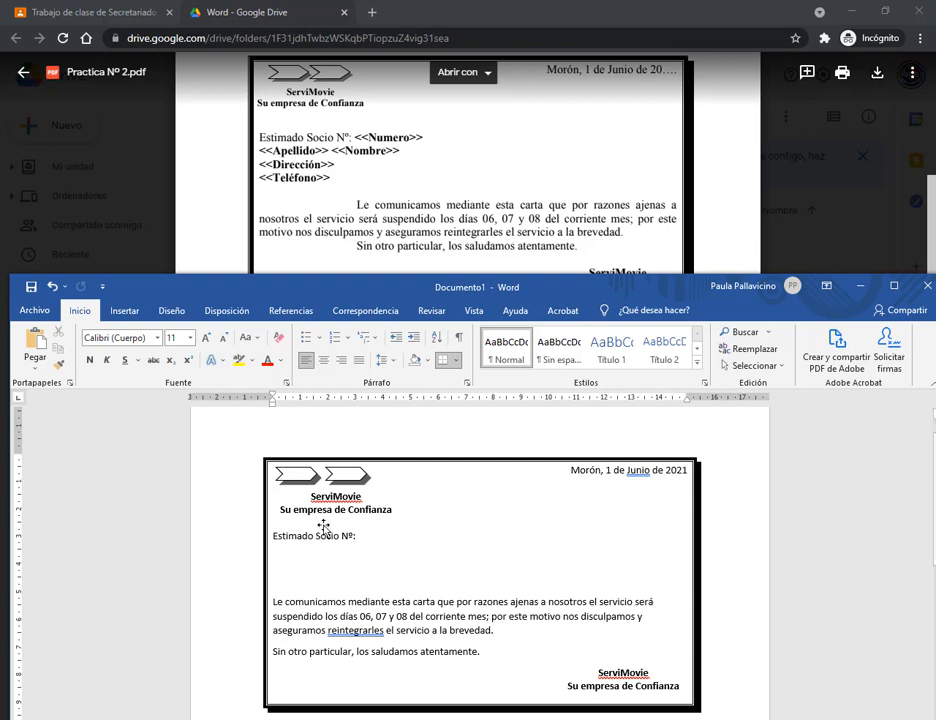
left_click(370, 311)
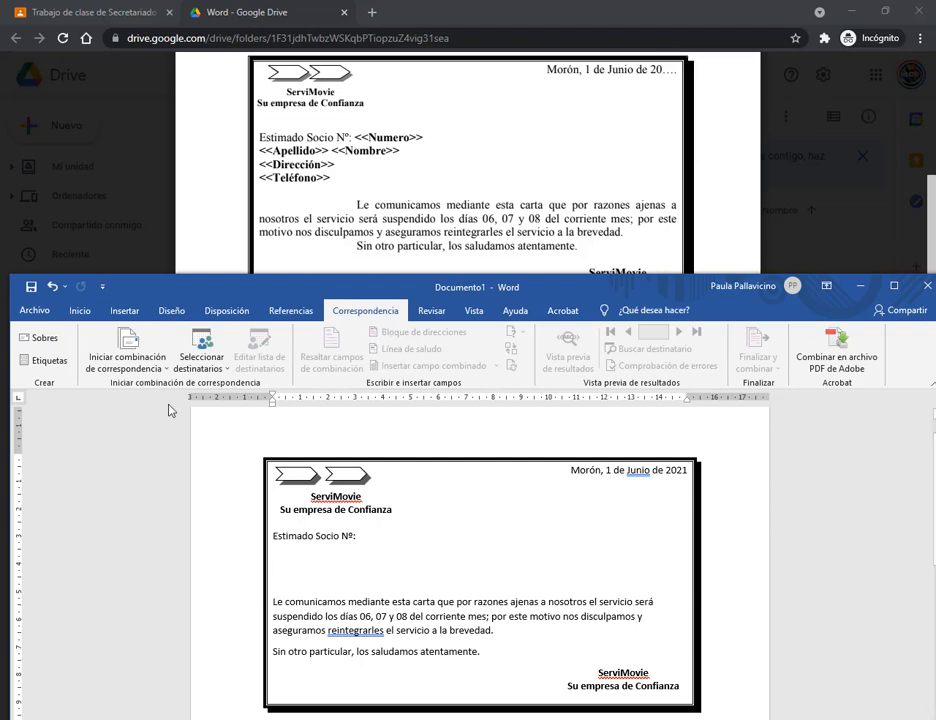
left_click(150, 369)
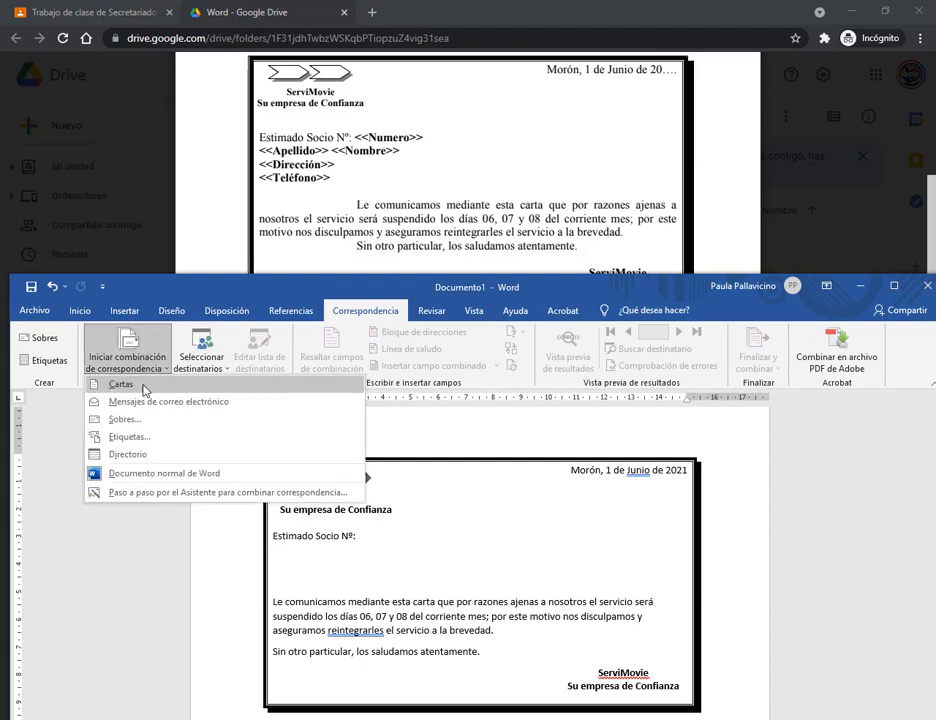
left_click(142, 390)
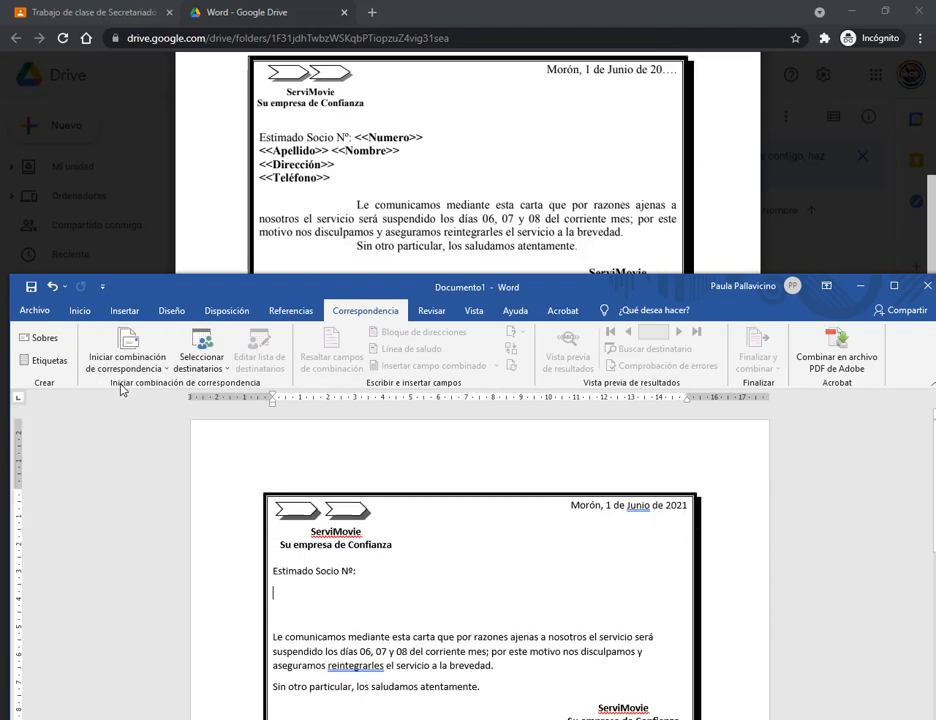
- Start a new recipient list for the merge and delete the Tratamiento field from its columns
left_click(189, 368)
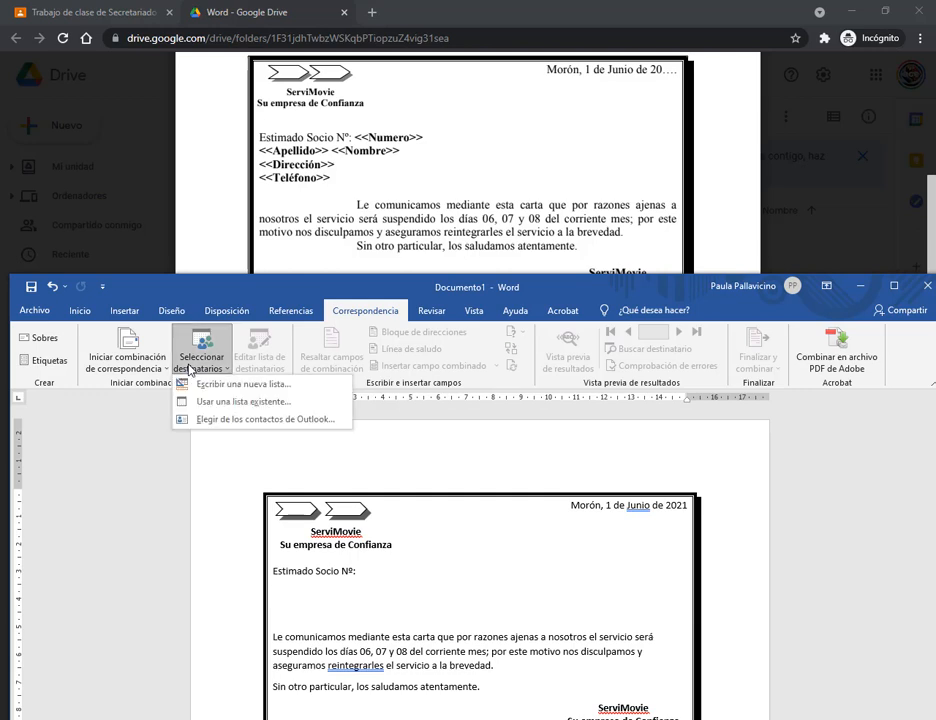
left_click(270, 388)
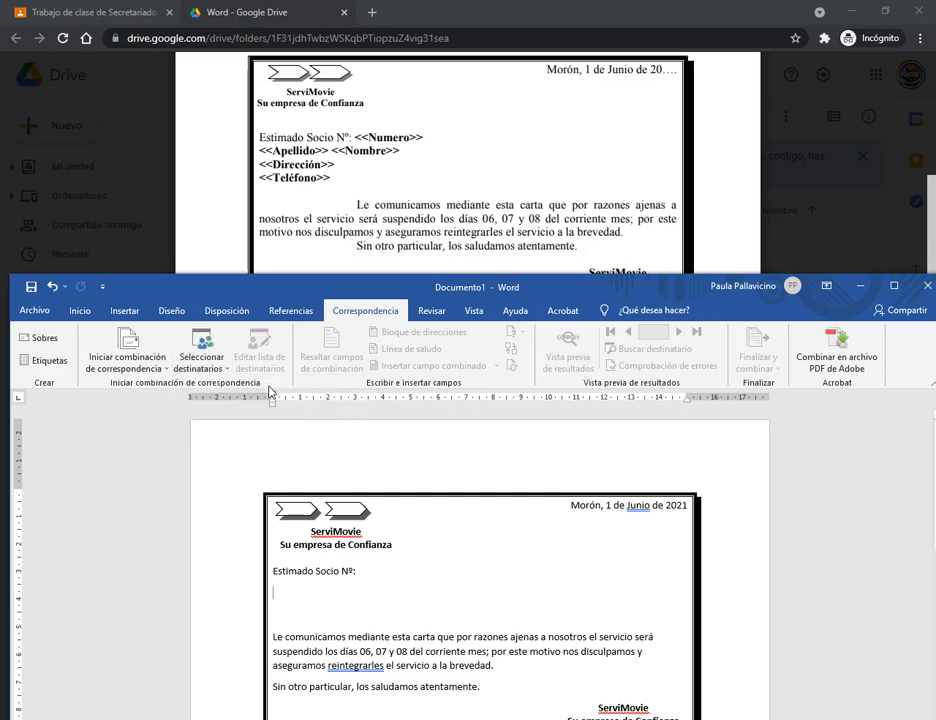
left_click_drag(468, 391, 616, 313)
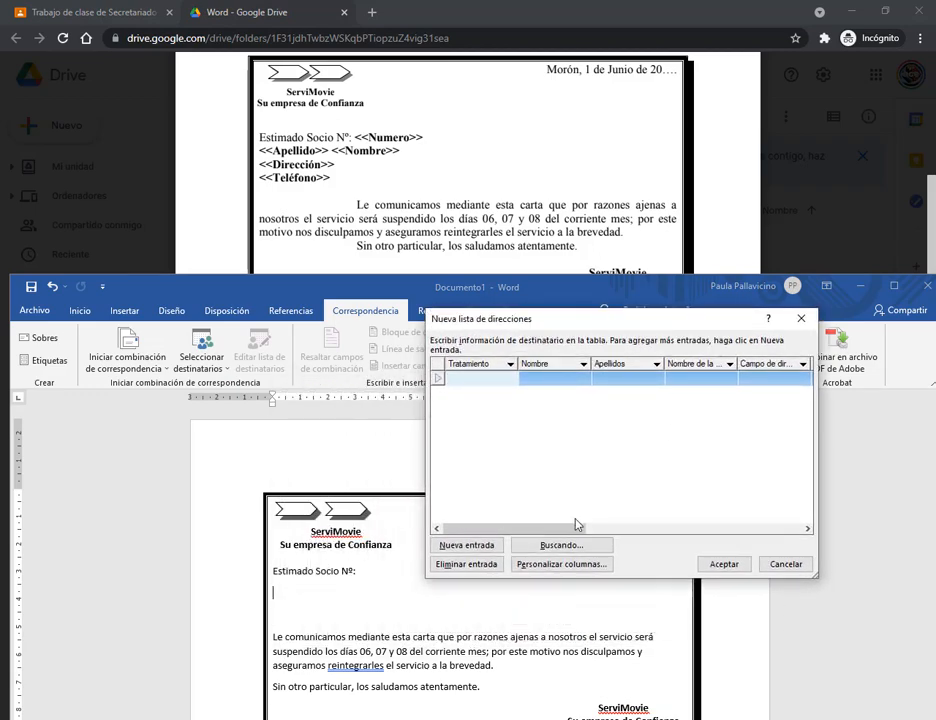
left_click(595, 563)
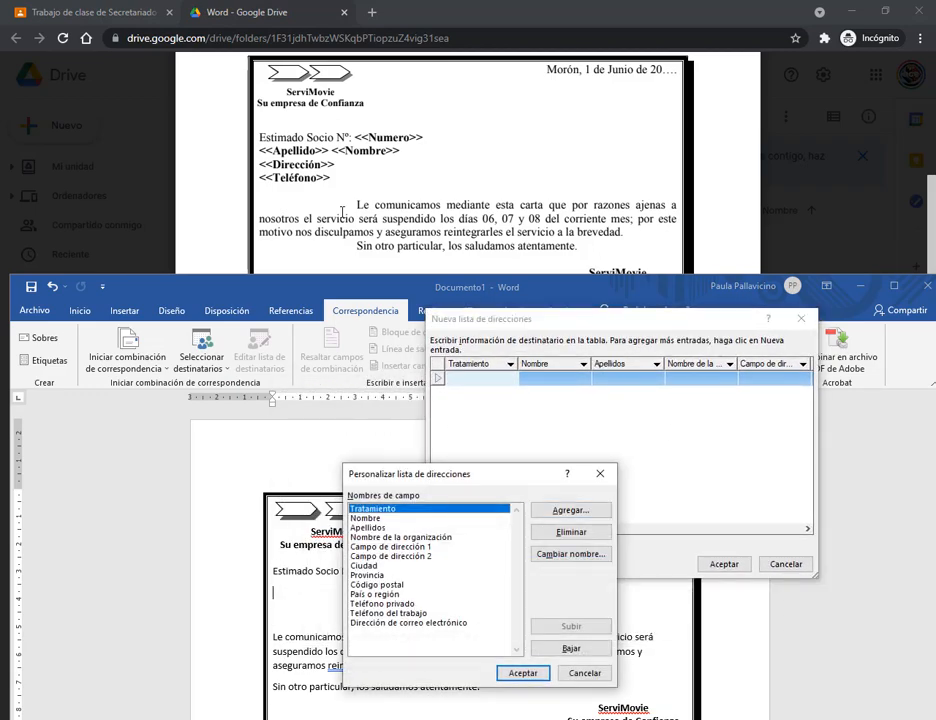
left_click(571, 531)
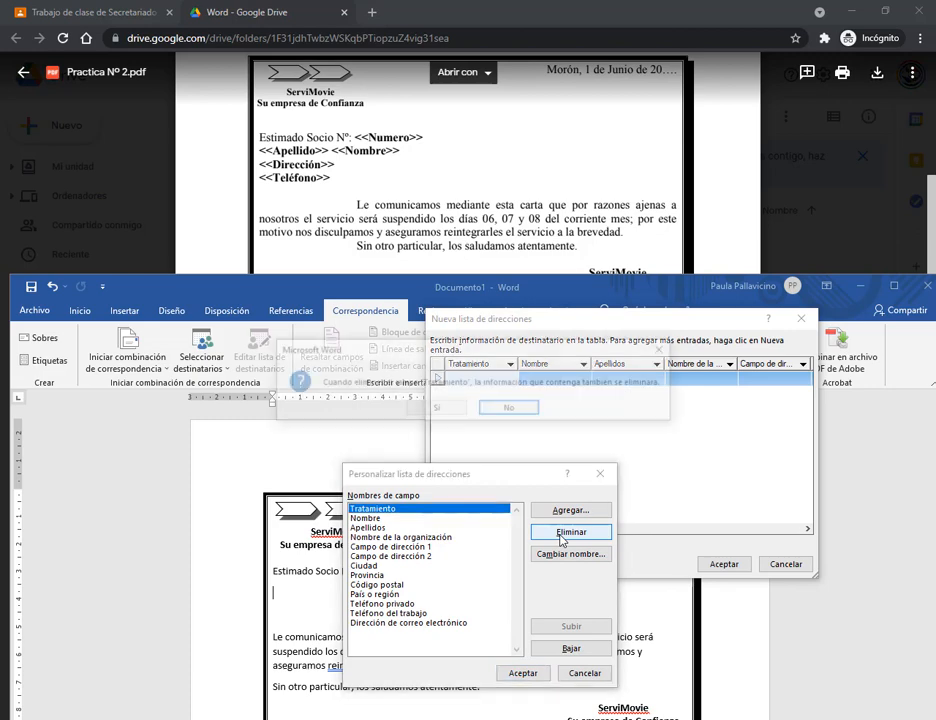
left_click(433, 410)
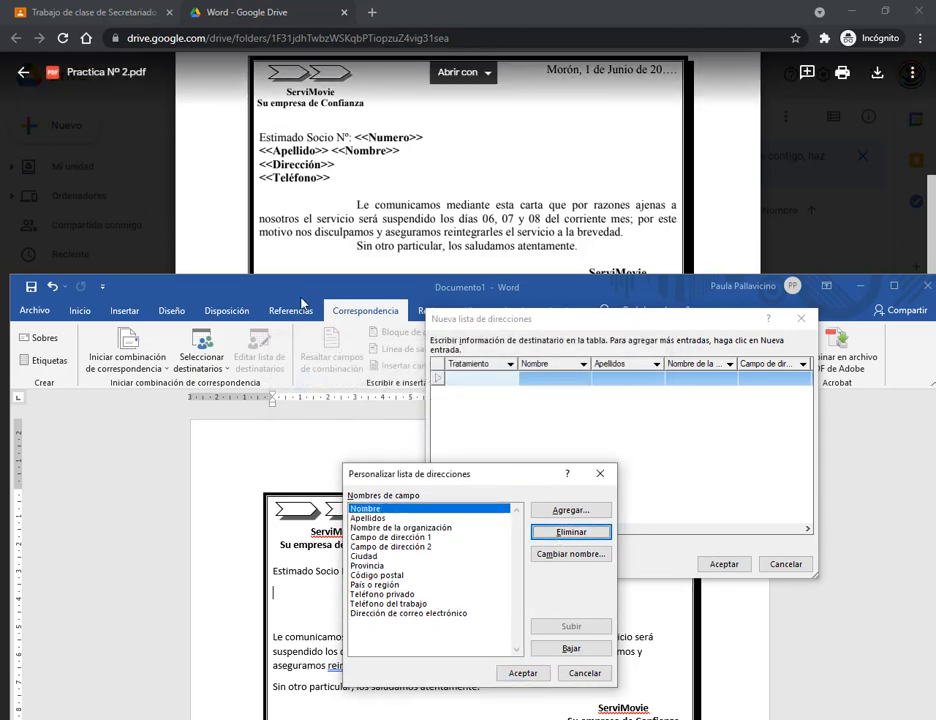
- Delete the Dirección de correo electrónico, Teléfono del trabajo and Teléfono privado fields from the address list
left_click(380, 529)
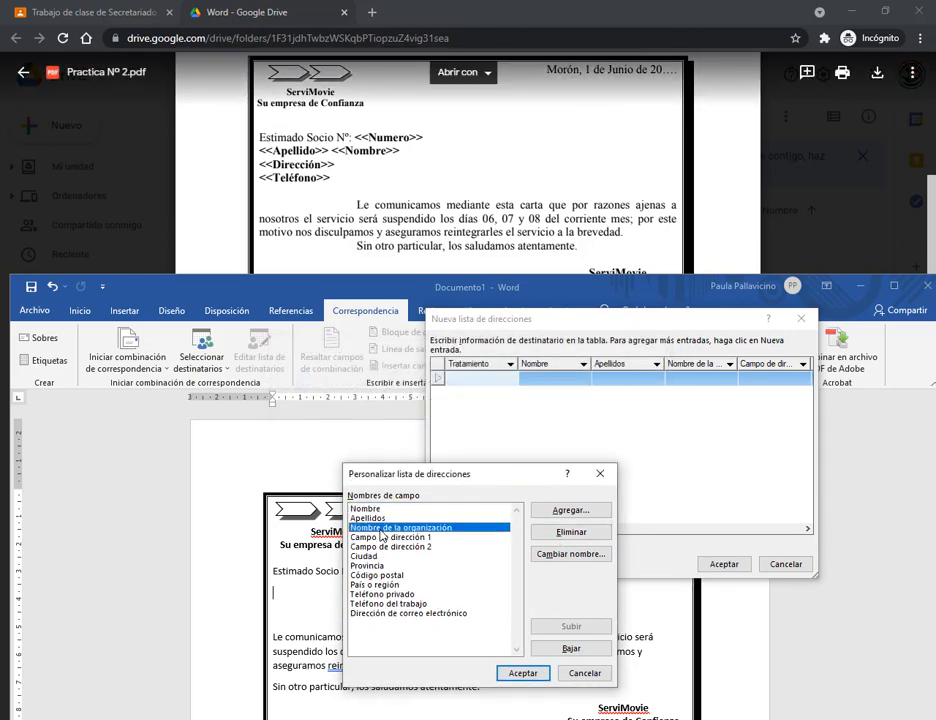
left_click(412, 614)
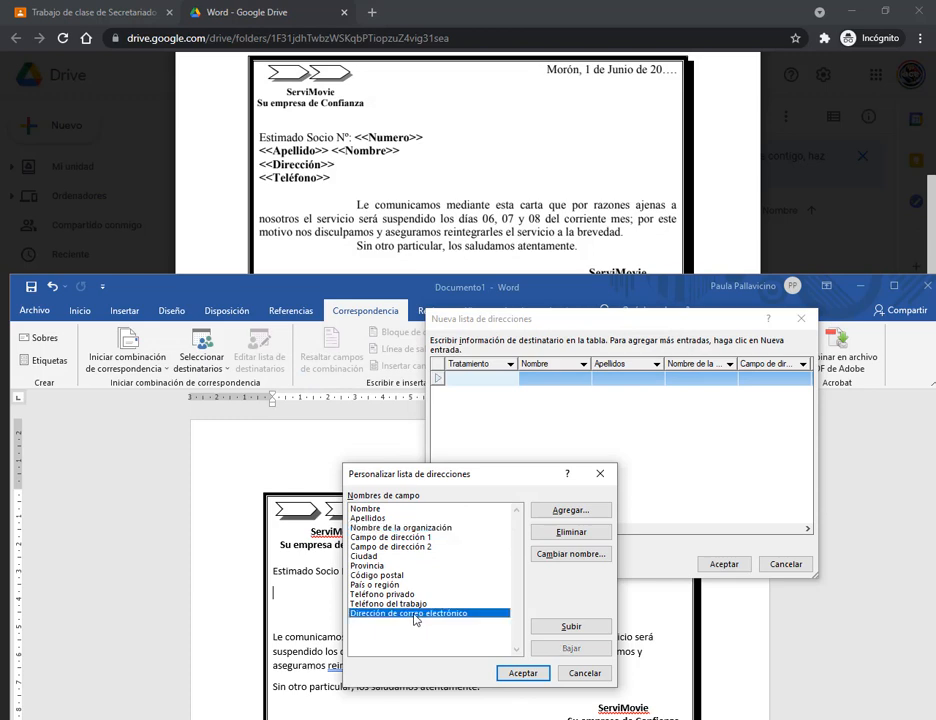
left_click(574, 535)
left_click(437, 352)
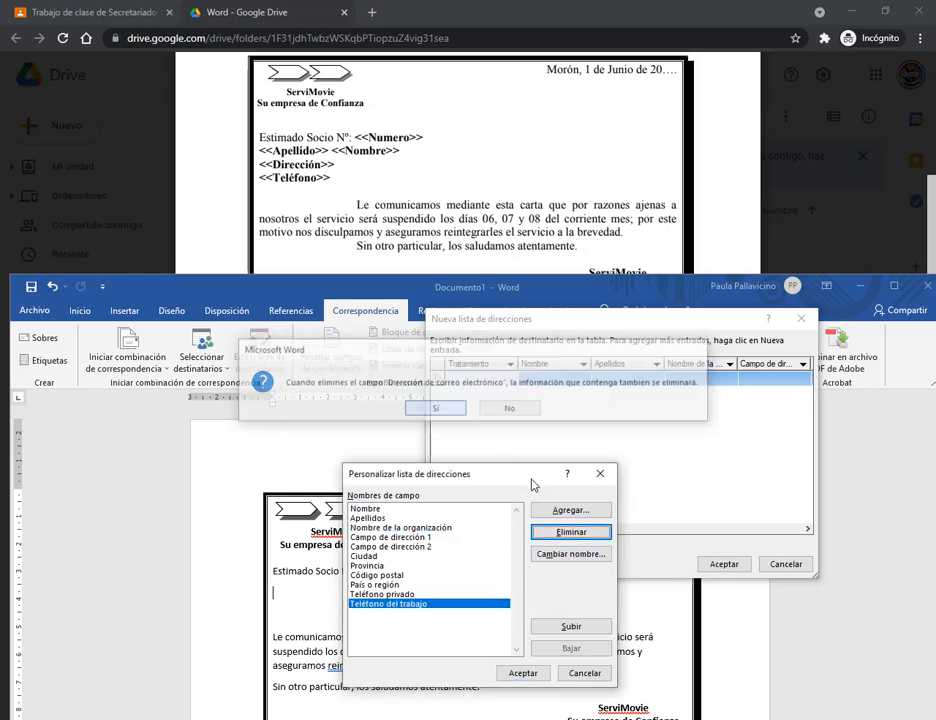
left_click(571, 531)
left_click(445, 414)
left_click(571, 531)
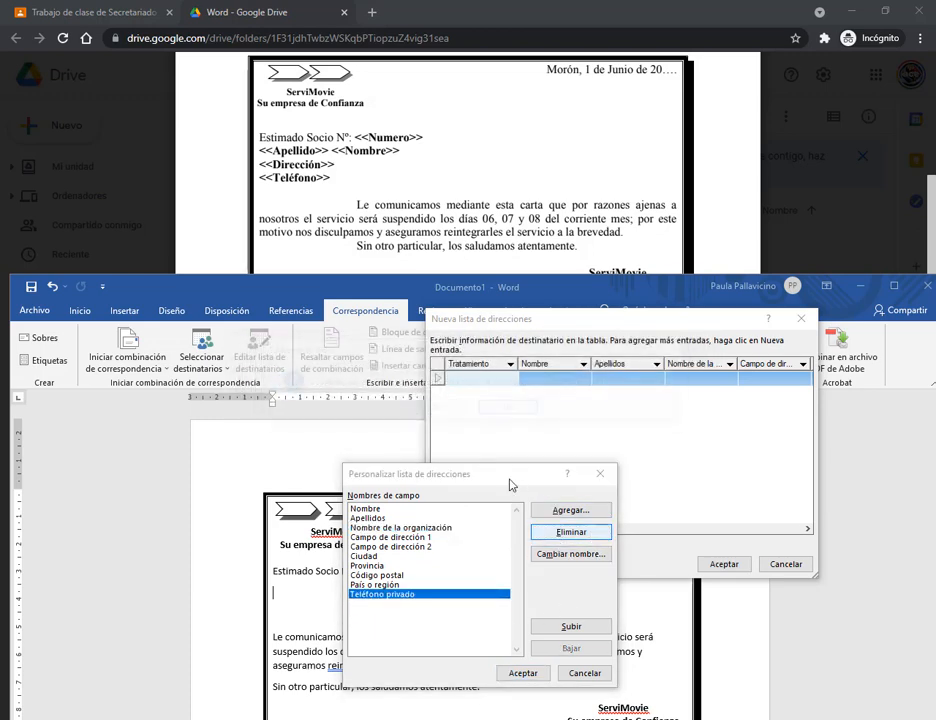
left_click(435, 409)
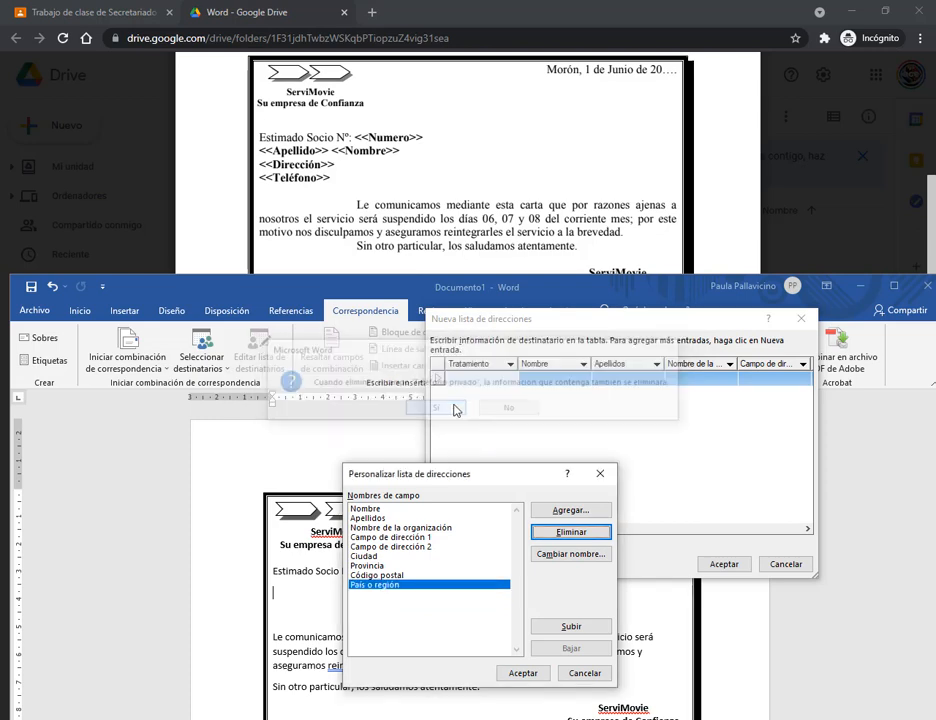
- Delete the País o región, Código postal, Provincia and Ciudad fields from the address list
left_click(534, 531)
left_click(437, 352)
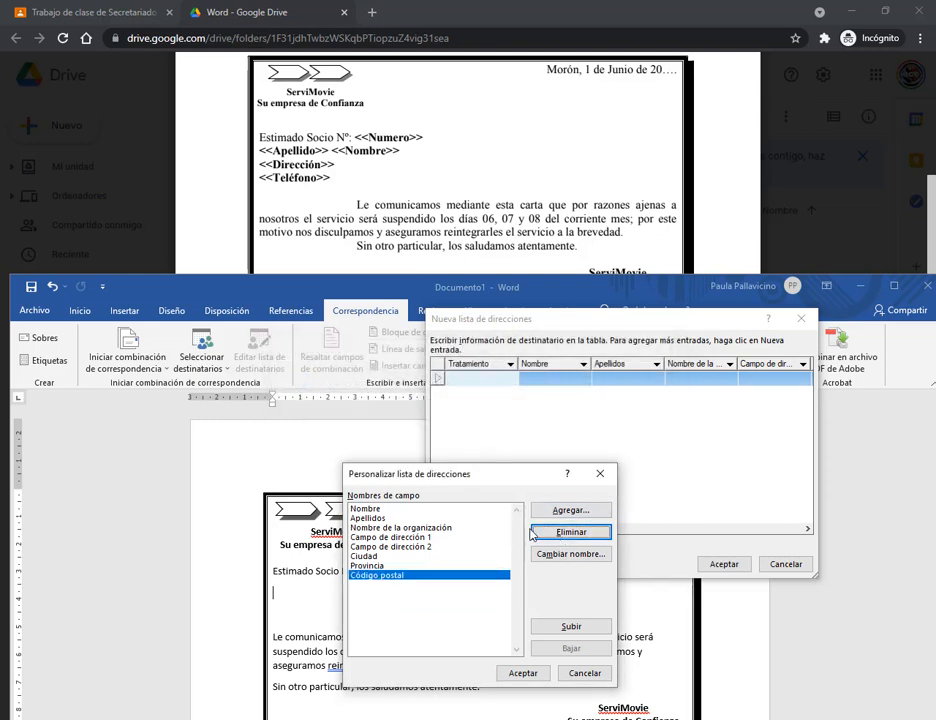
left_click(541, 533)
left_click(437, 409)
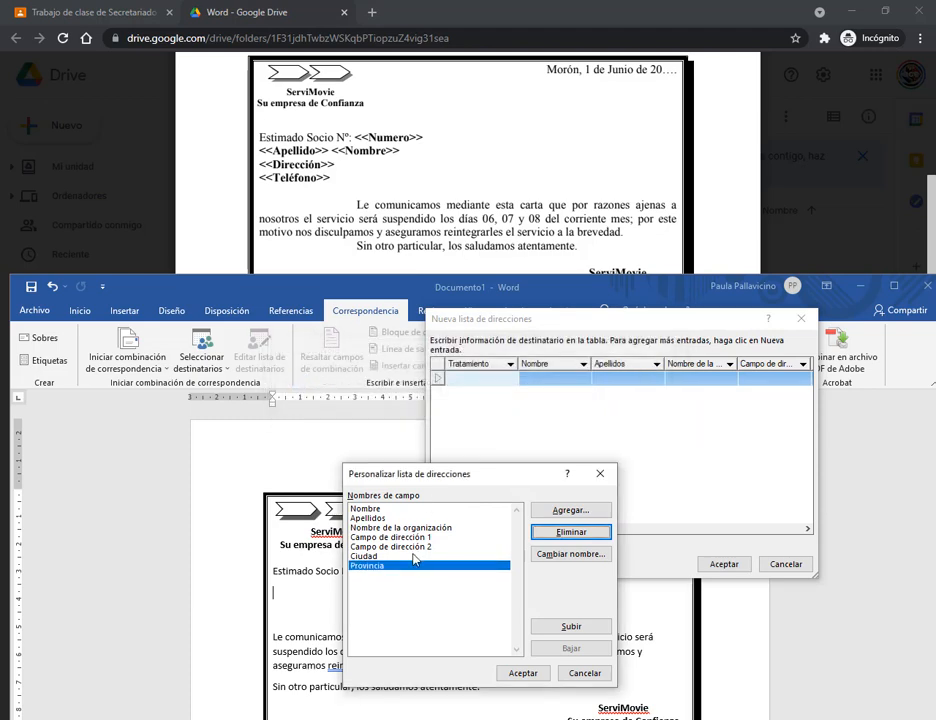
left_click(540, 533)
left_click(436, 409)
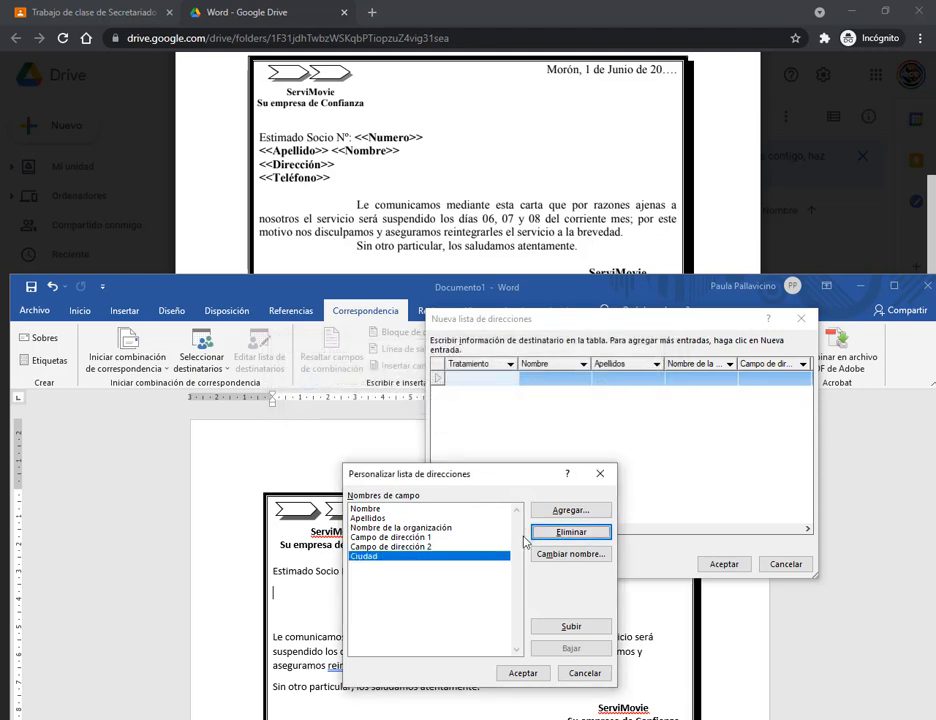
left_click(566, 531)
left_click(437, 409)
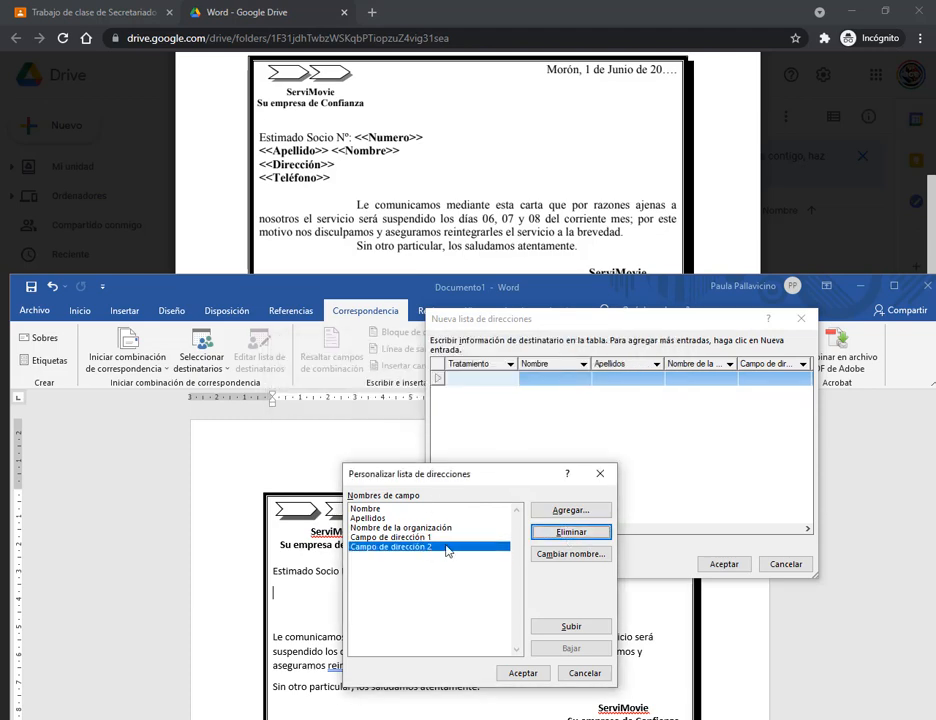
- Delete the Nombre de la organización and Campo de dirección 2 fields from the address list
left_click(434, 528)
left_click(566, 532)
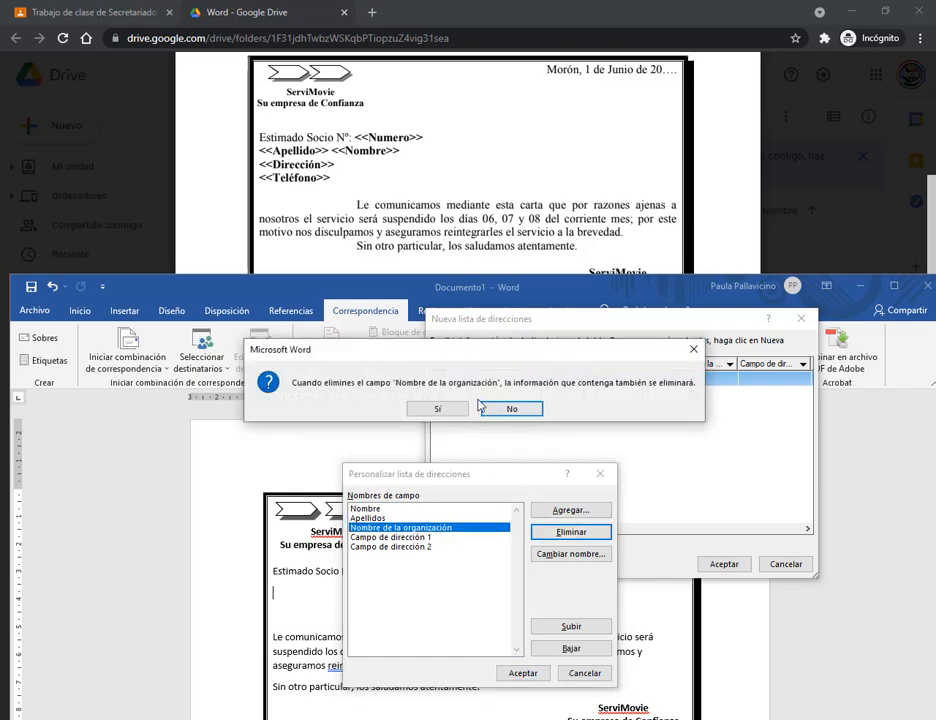
left_click(448, 410)
left_click(432, 537)
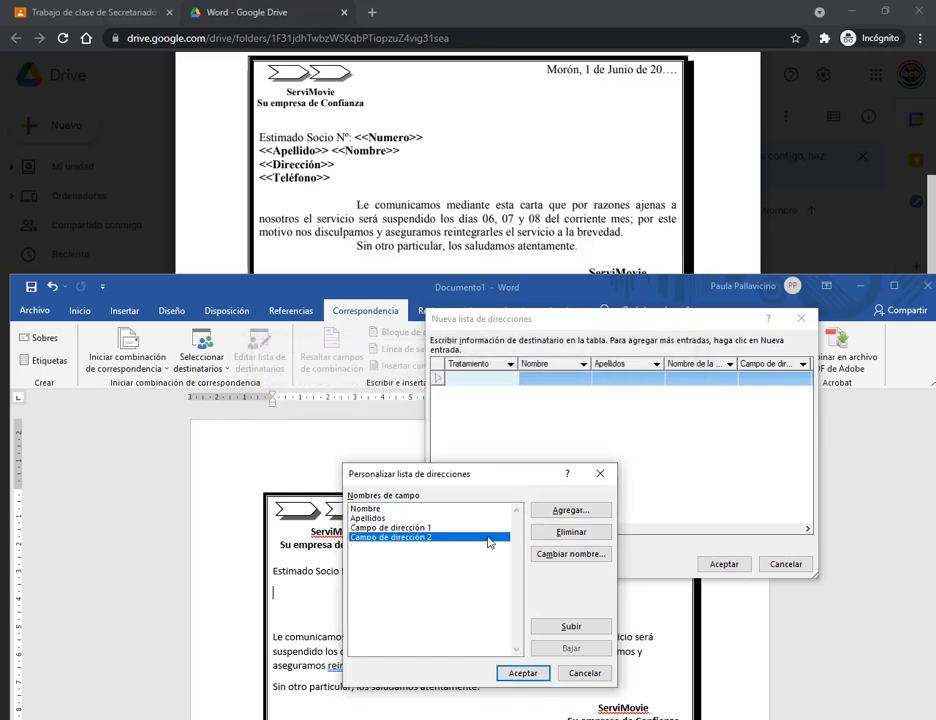
left_click(569, 532)
left_click(436, 409)
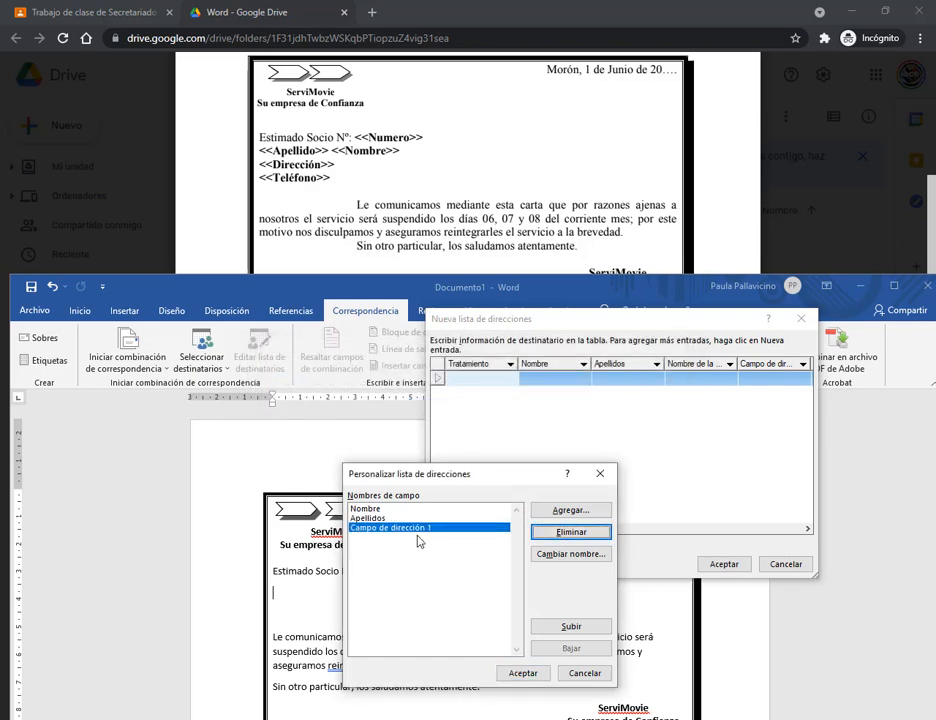
- Rename the Campo de dirección 1 field as Dirección
left_click(569, 553)
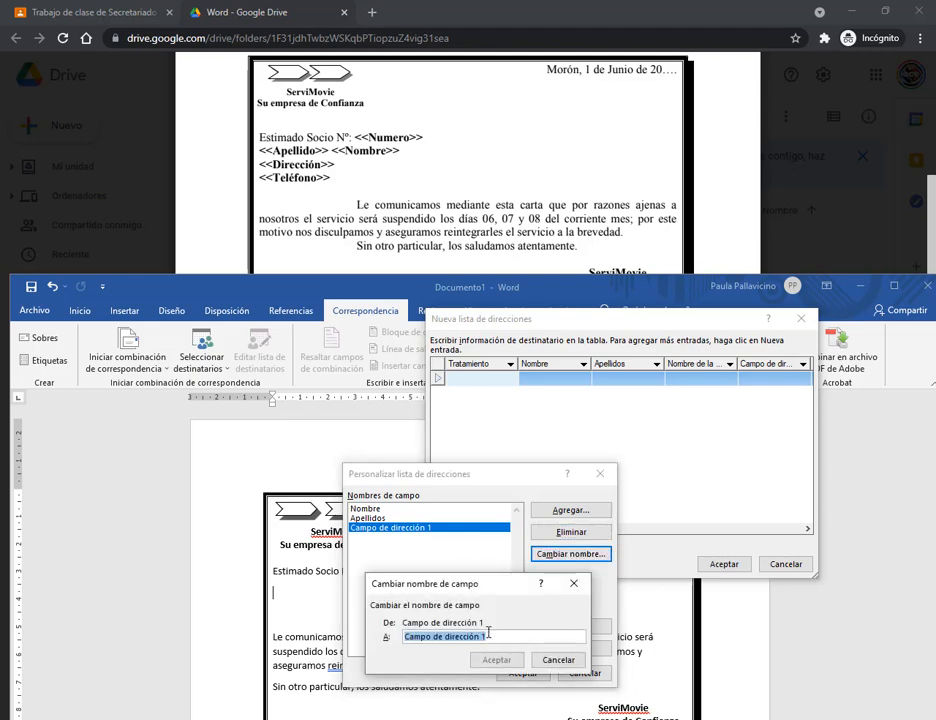
type("dirección")
key("Delete")
type("D")
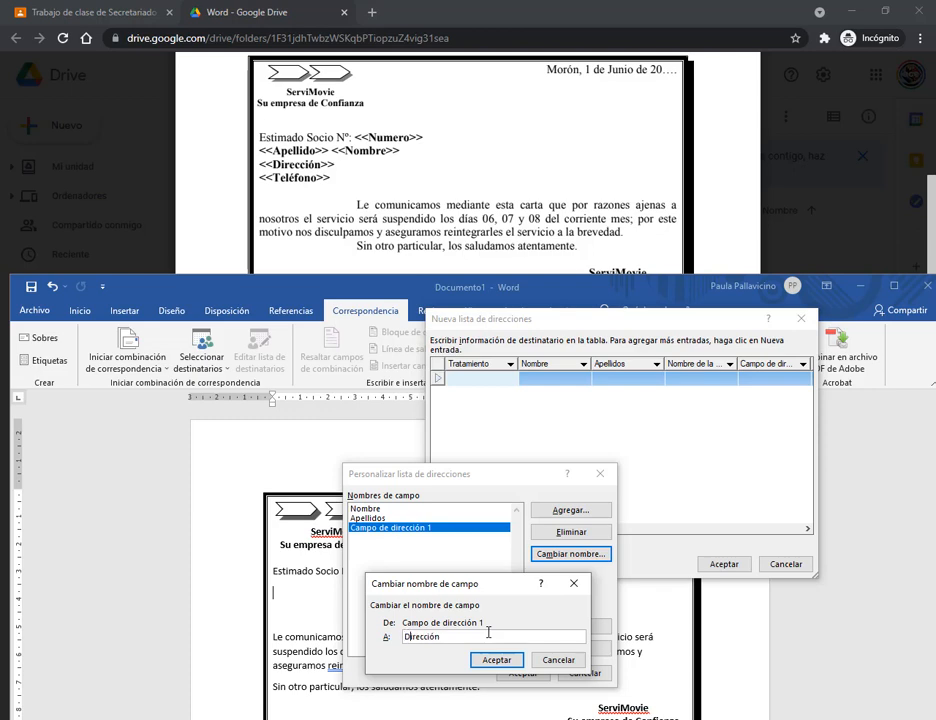
left_click(497, 659)
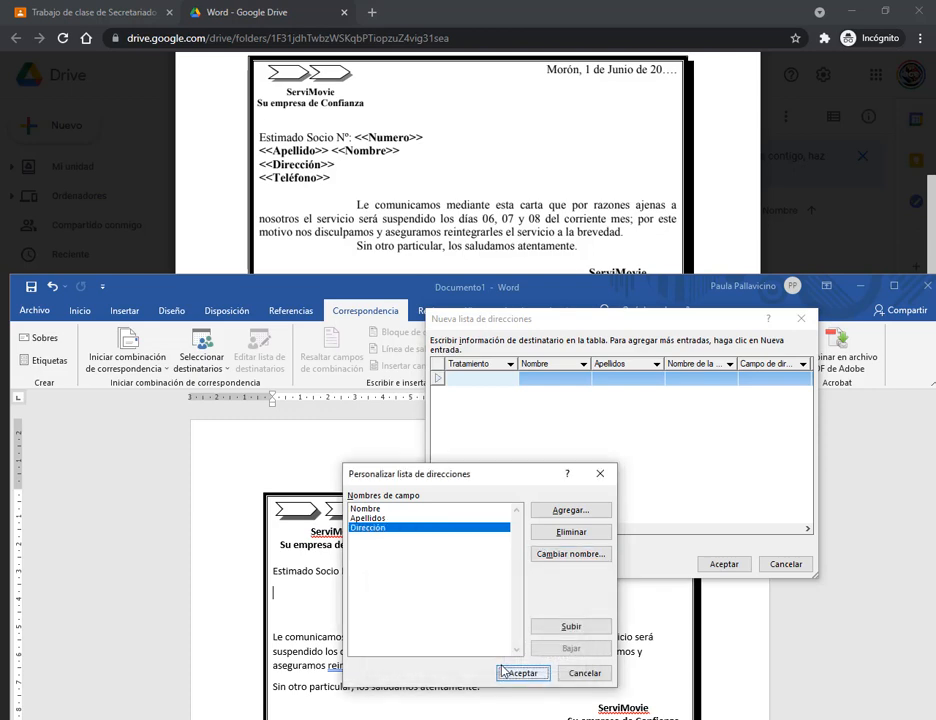
- Add a field named Teléfono after Dirección and apply the customized columns to the address list
left_click(570, 510)
type("Teléfono")
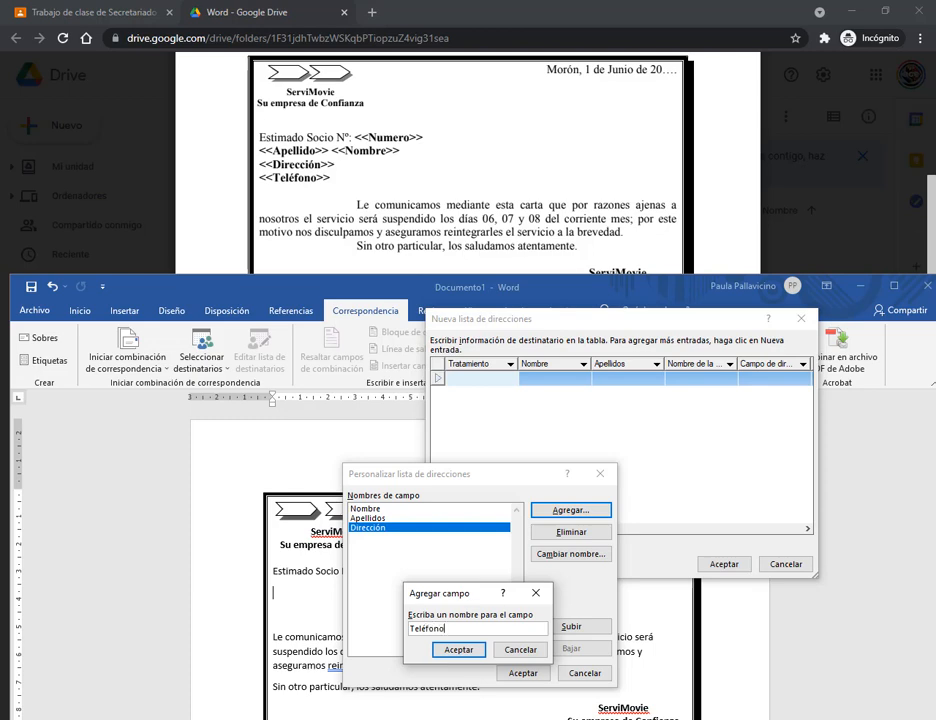
left_click(466, 650)
left_click(520, 673)
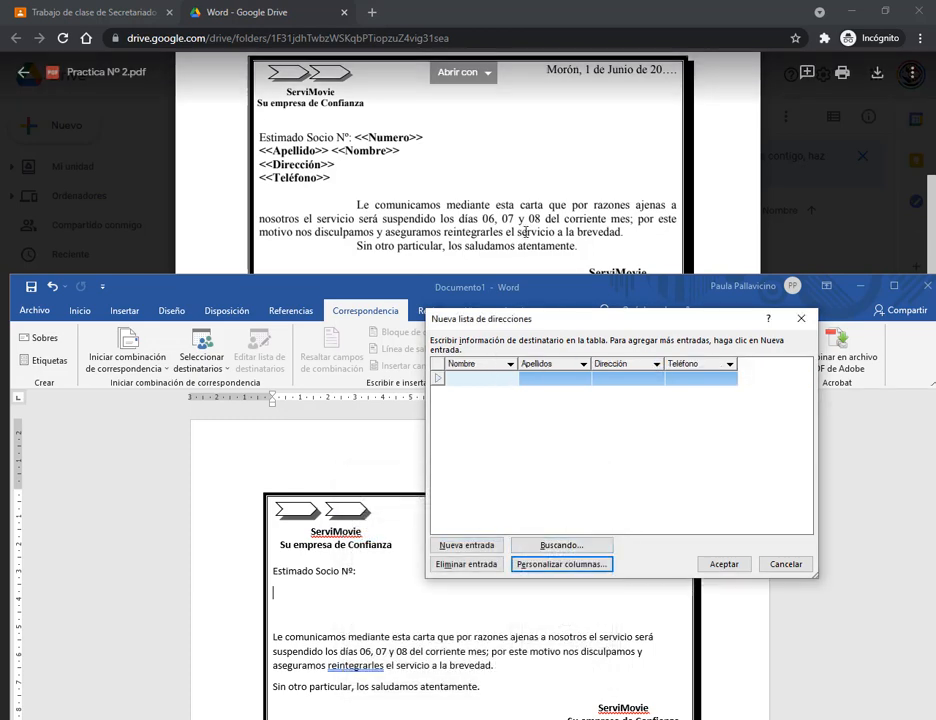
- Add four more blank entries to the new address list
scroll(524, 223, "down", 2)
scroll(474, 247, "up", 3)
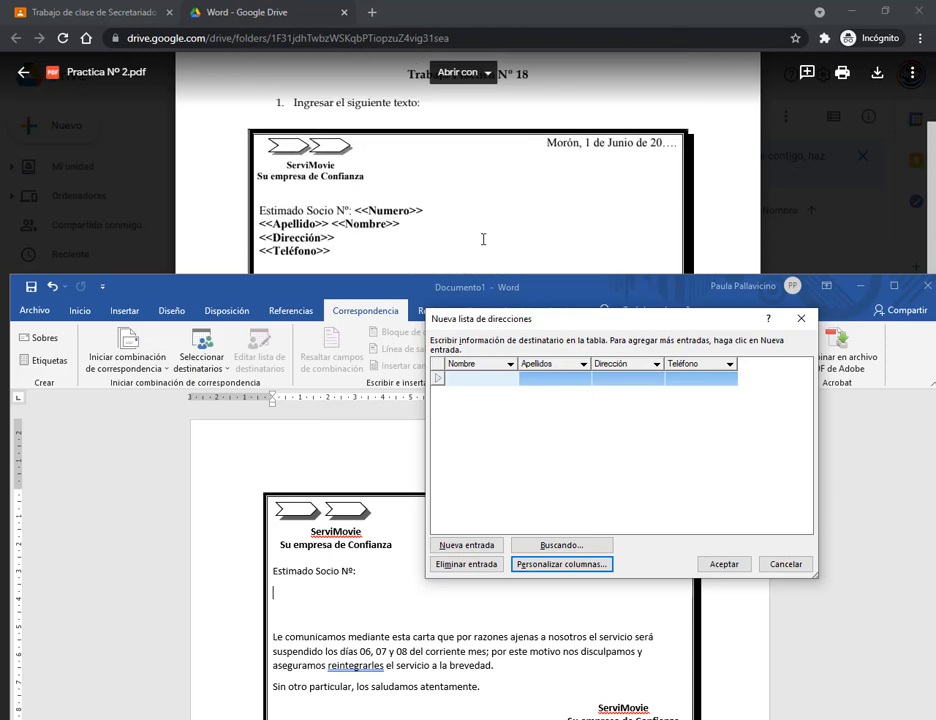
left_click(487, 547)
left_click(487, 547)
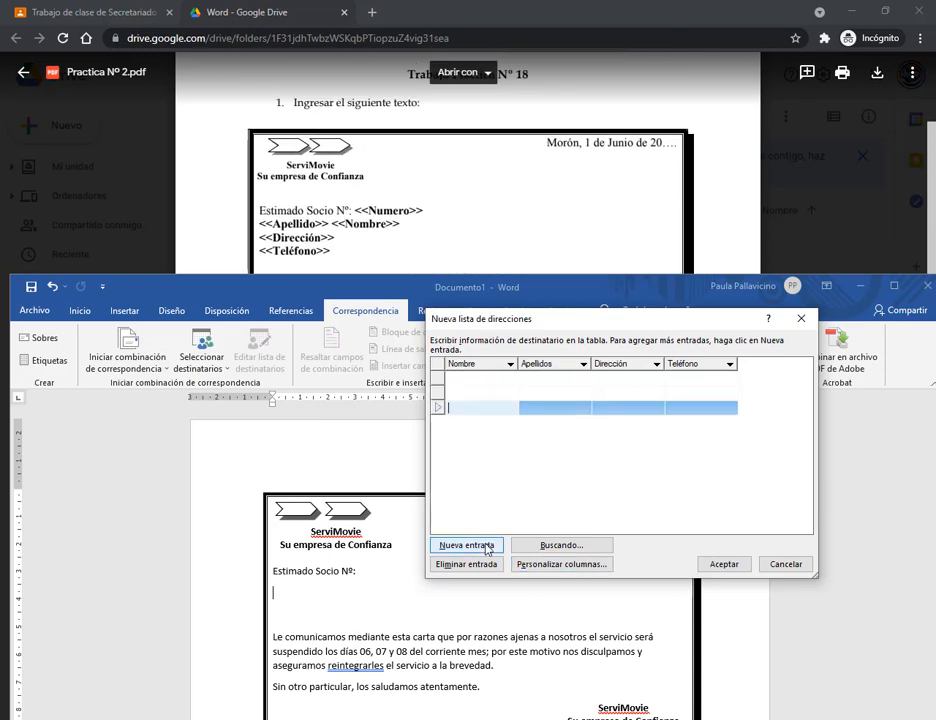
left_click(487, 547)
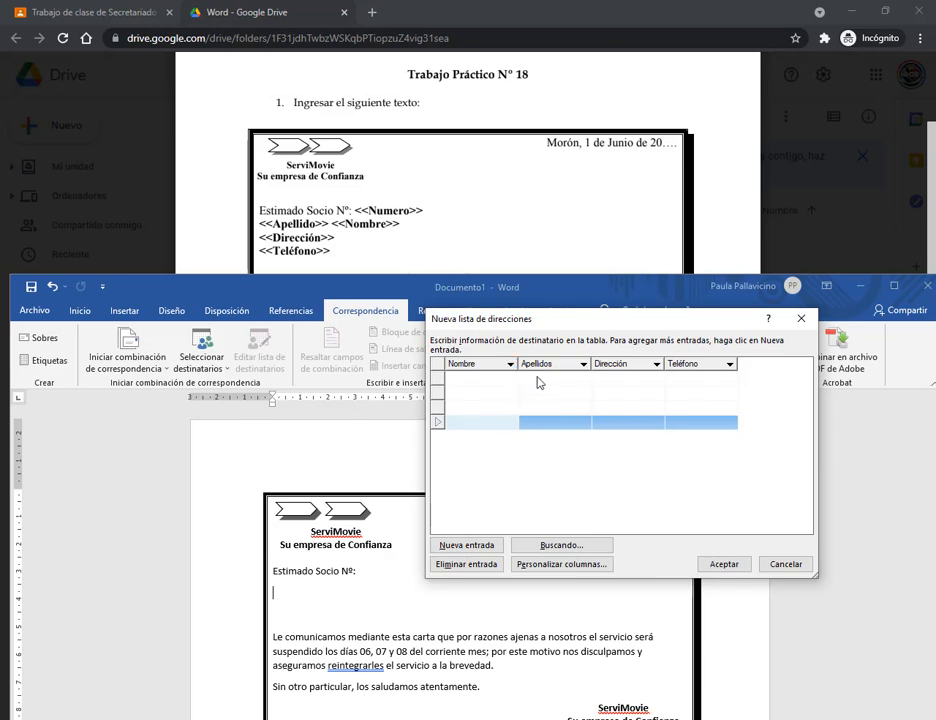
left_click(488, 546)
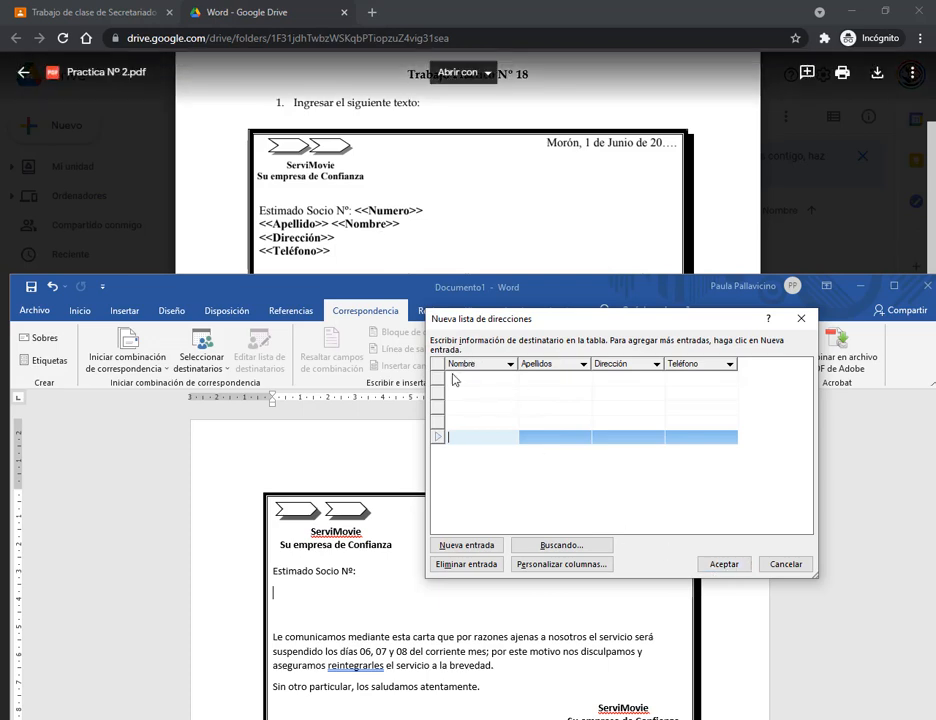
- Customize the address list columns again and add a field named Numero
left_click(557, 564)
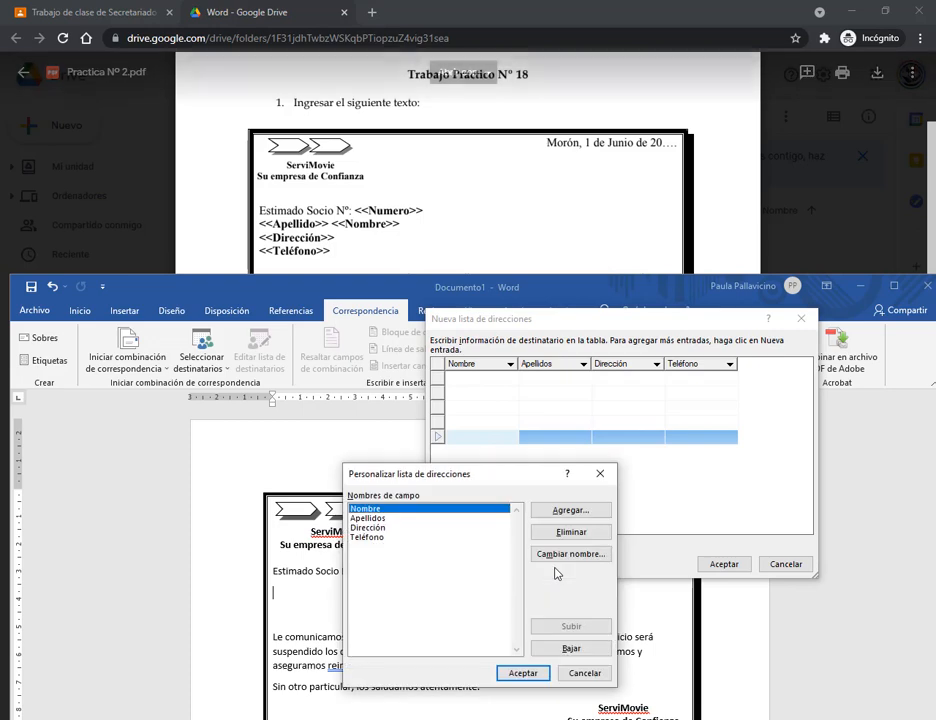
left_click(545, 512)
type("Numero")
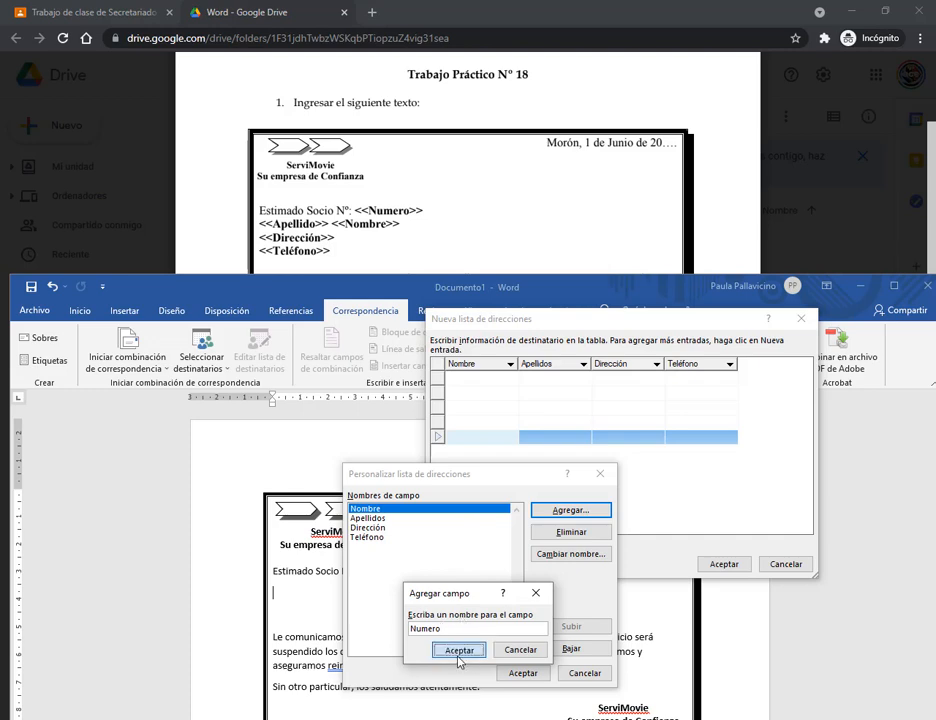
left_click(459, 650)
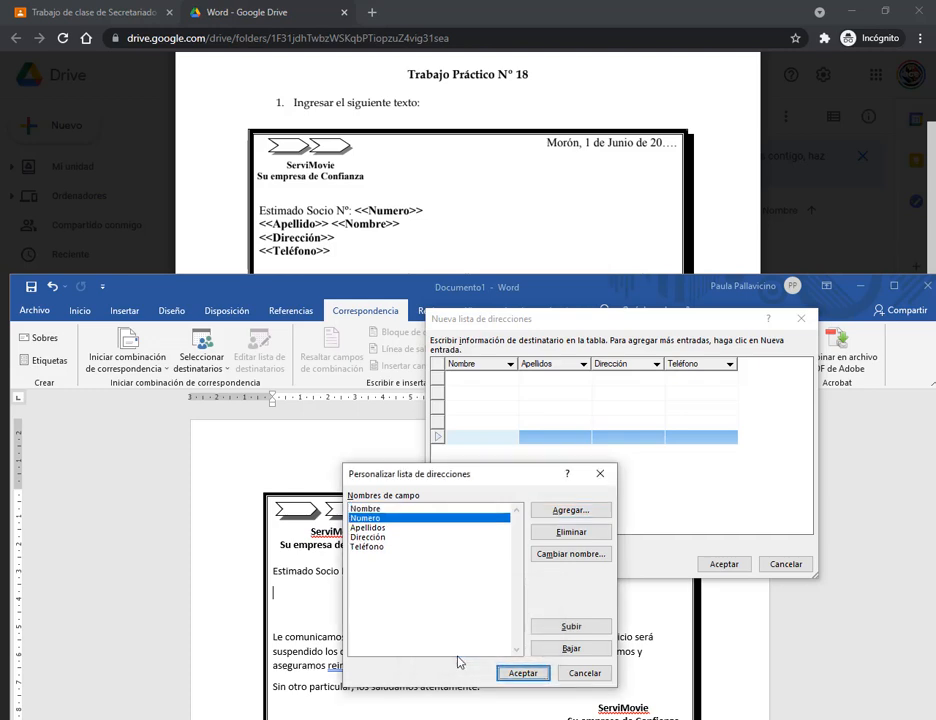
- Move the Numero field above Nombre, apply the column order and accept the address list with its entries blank
left_click(366, 508)
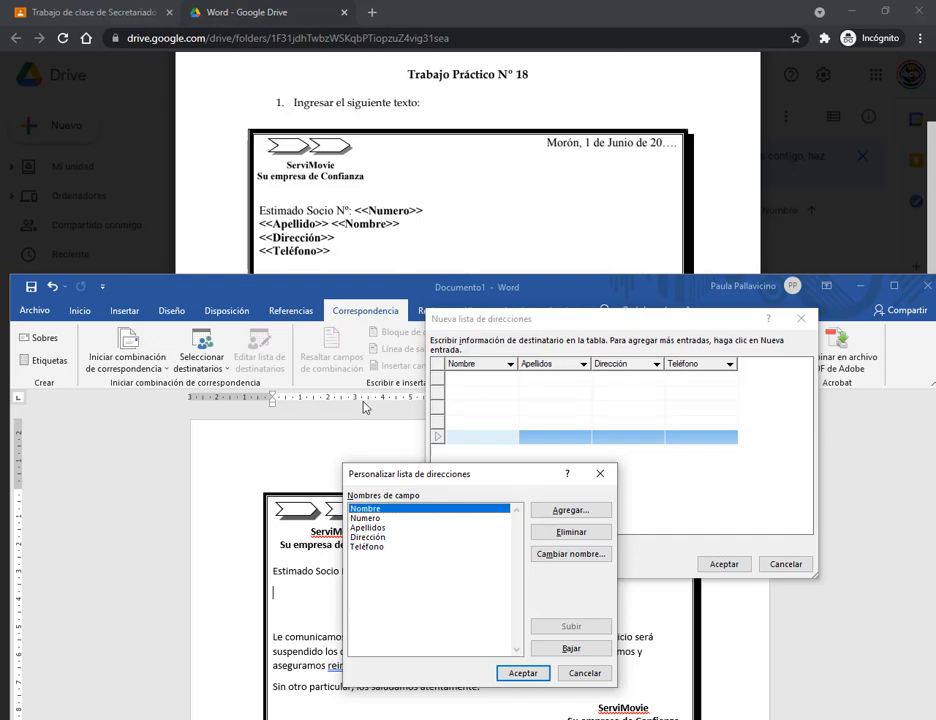
left_click(380, 519)
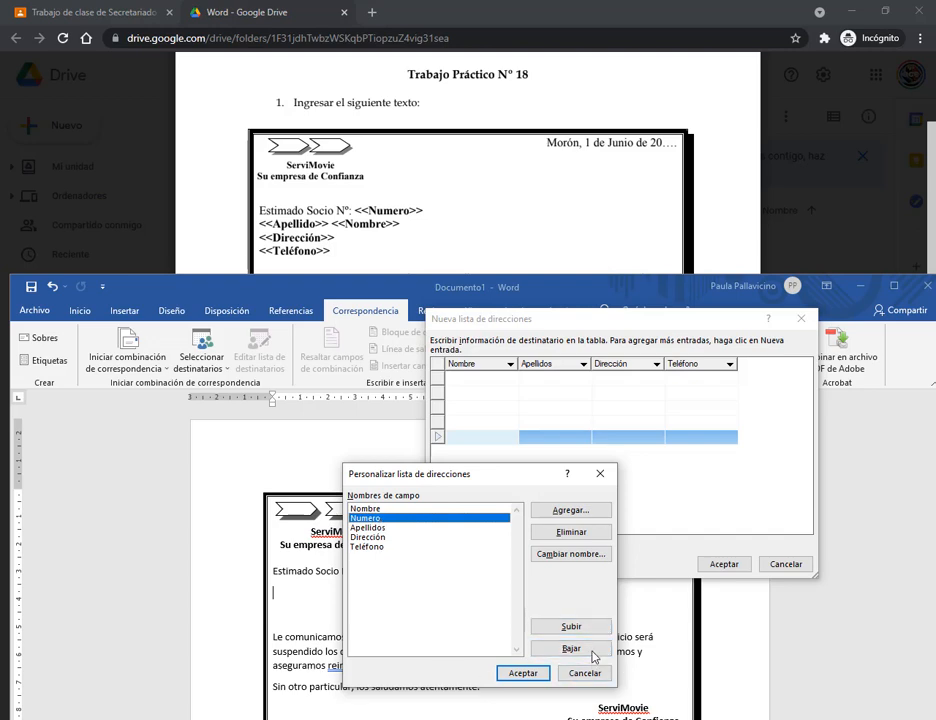
left_click_drag(522, 480, 543, 351)
left_click(592, 497)
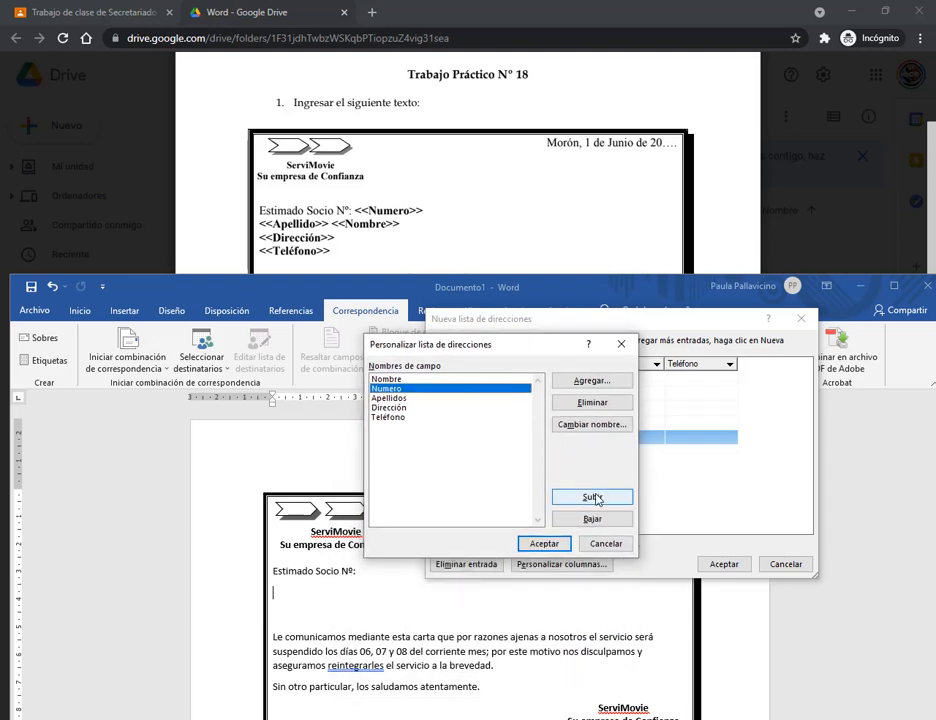
left_click(545, 543)
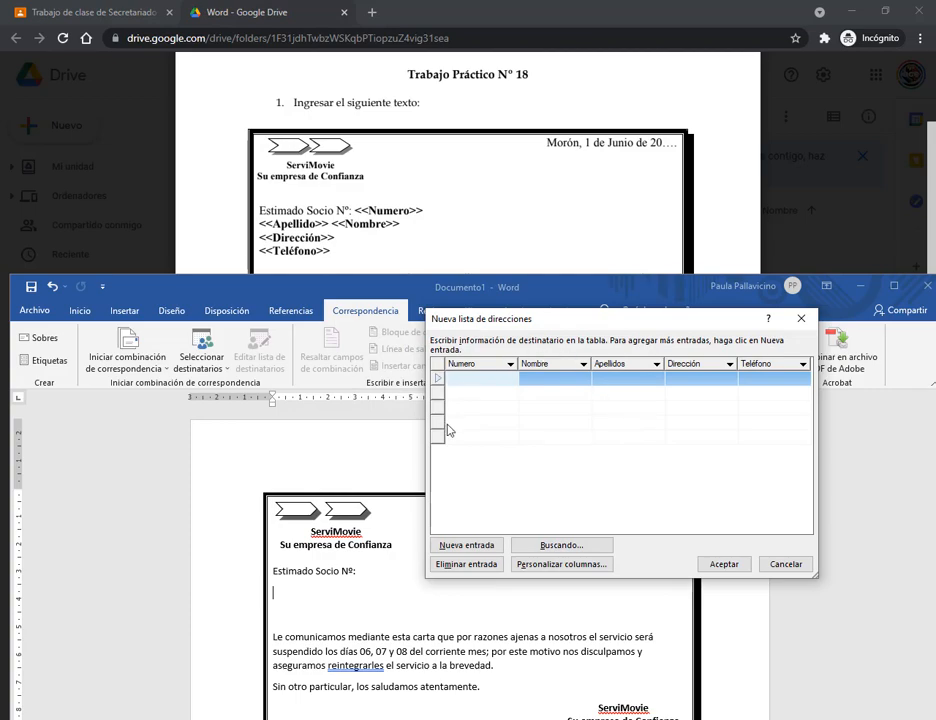
left_click(727, 564)
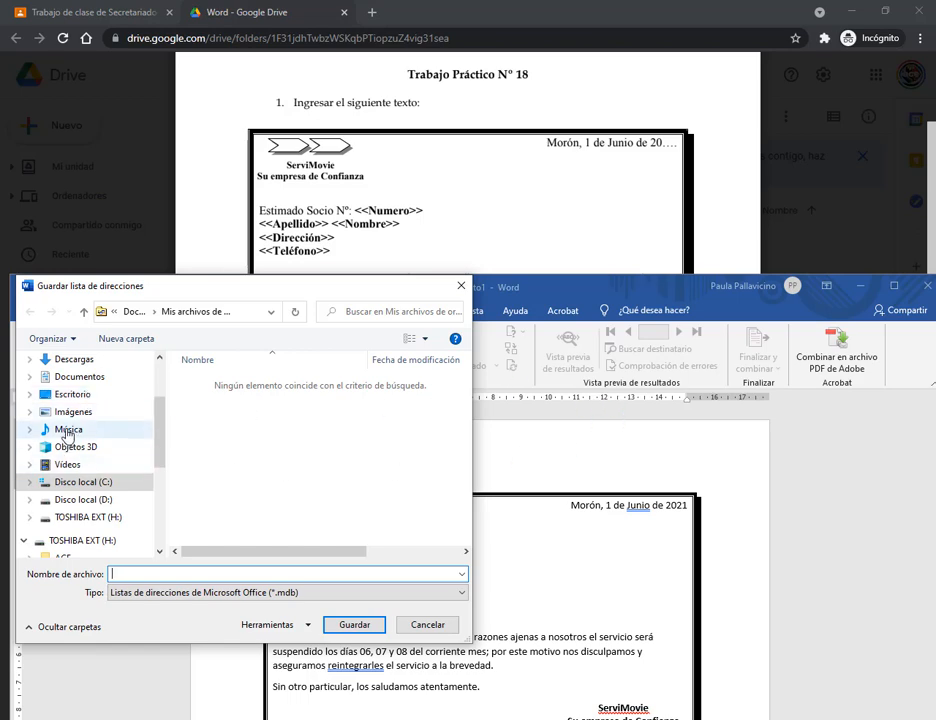
- Save the address list in the Escritorio folder under the name lista2
left_click(75, 396)
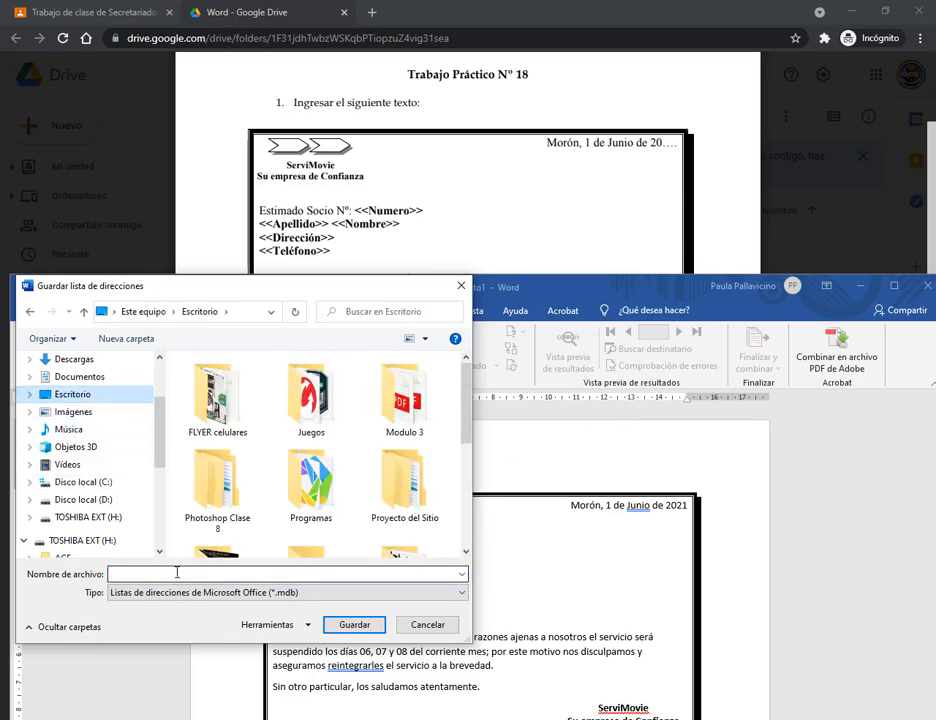
left_click(177, 572)
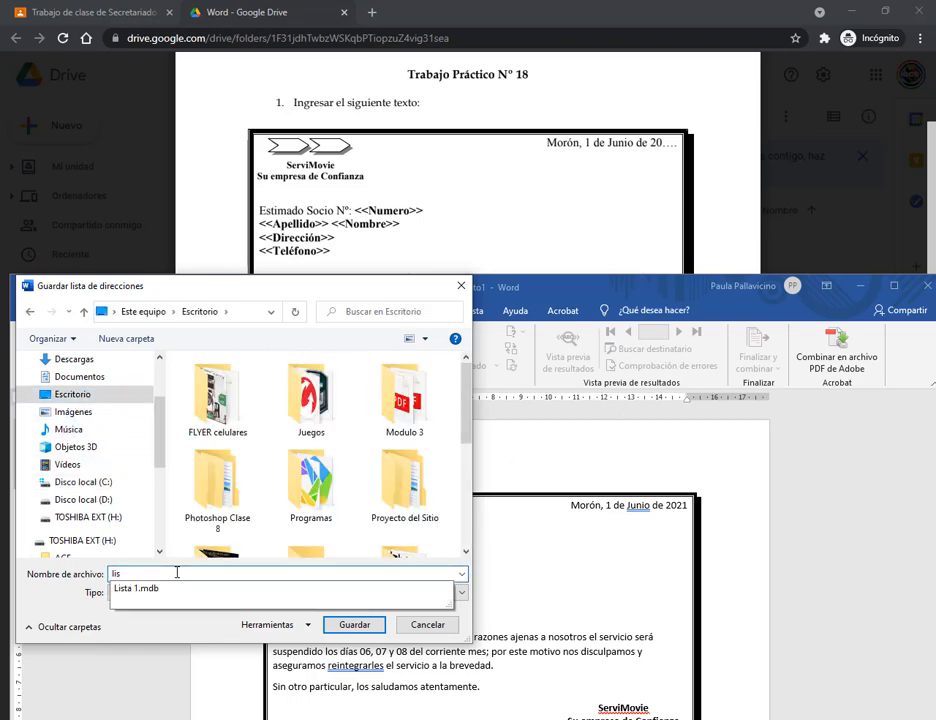
type("lista2")
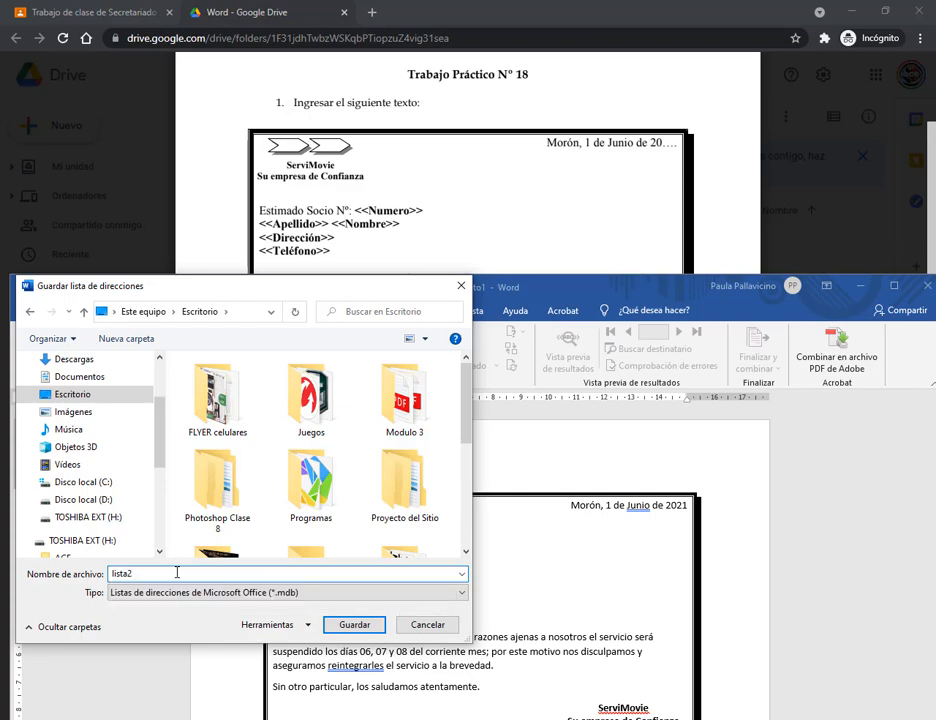
left_click(355, 624)
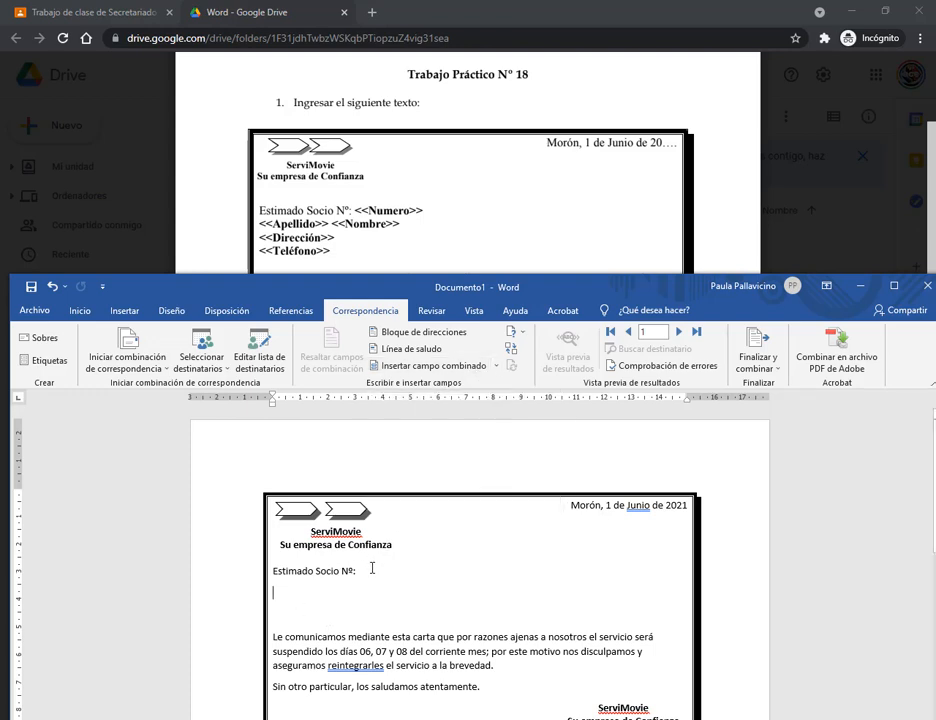
- Insert the Numero merge field after "Estimado Socio Nº:" and the Apellidos and Nombre fields, separated by a space, on the line below
left_click(498, 366)
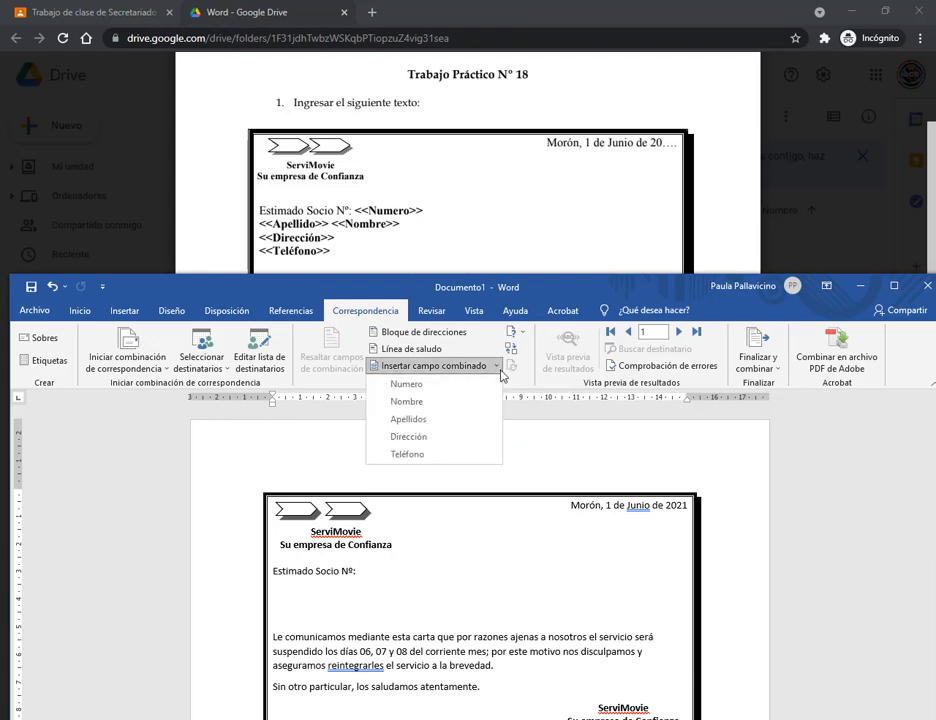
left_click(406, 384)
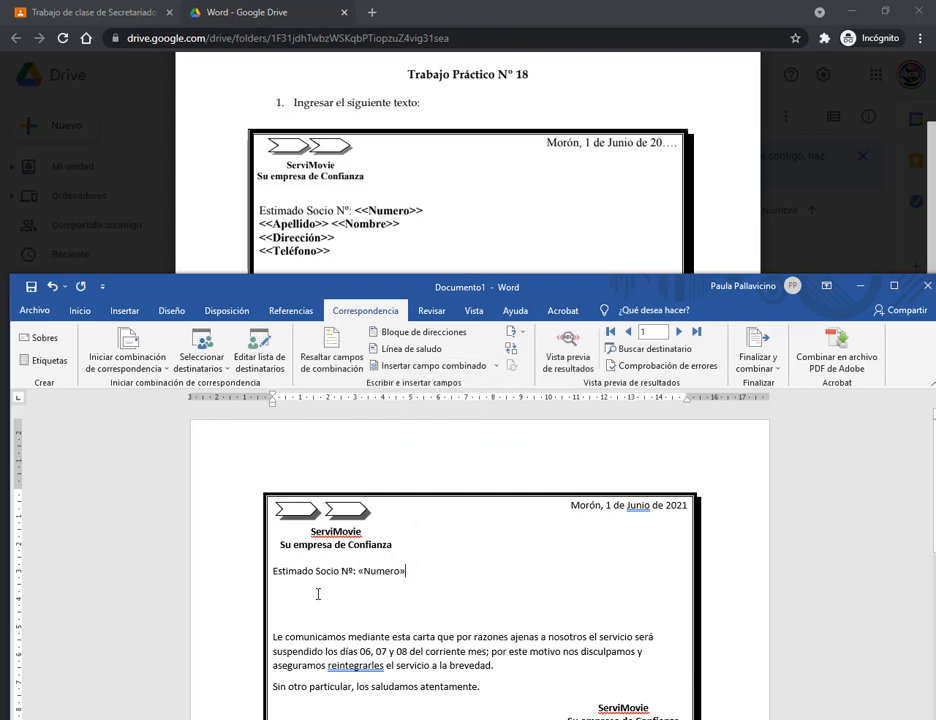
left_click(497, 366)
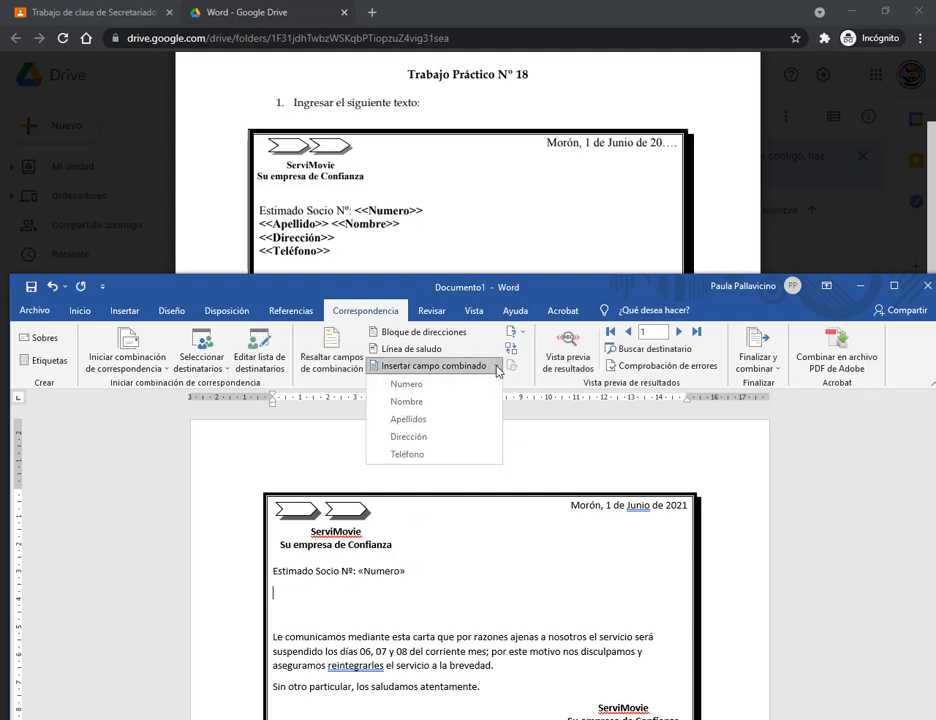
left_click(420, 419)
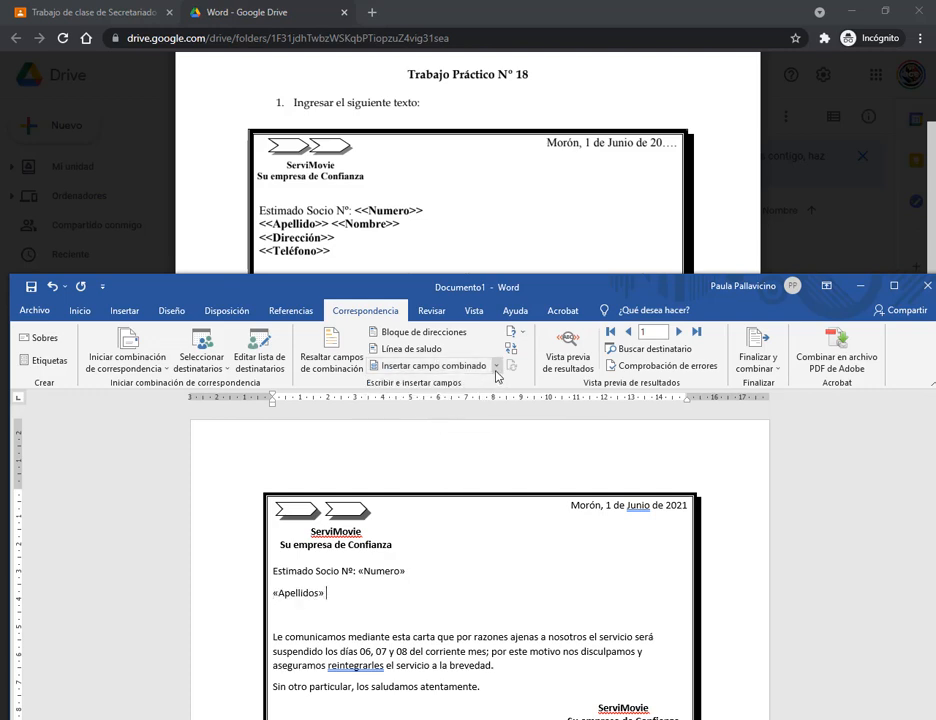
left_click(497, 367)
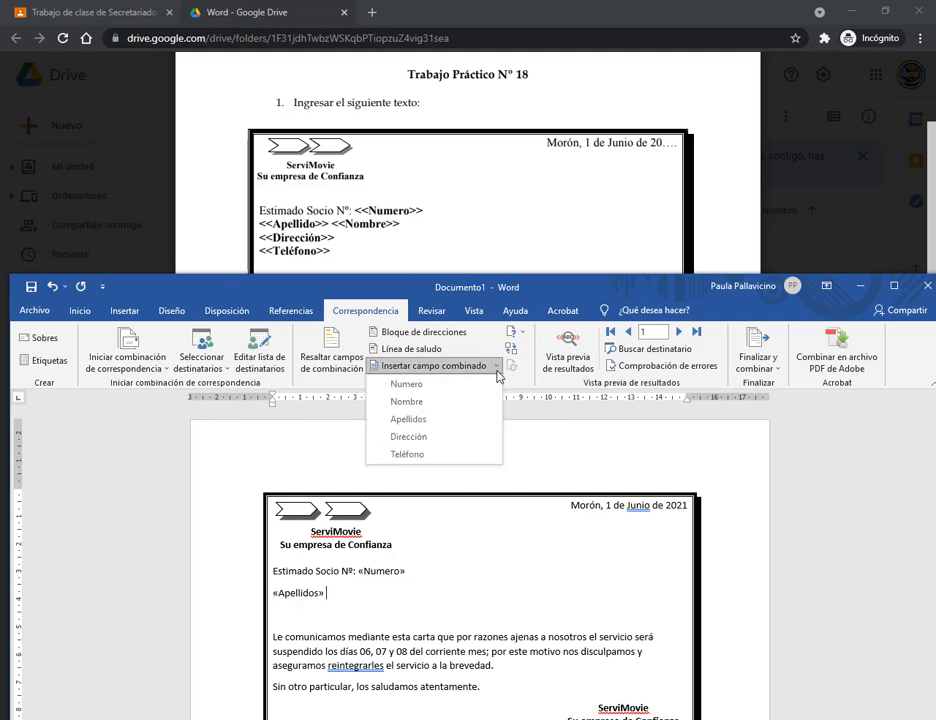
left_click(449, 404)
left_click(310, 594)
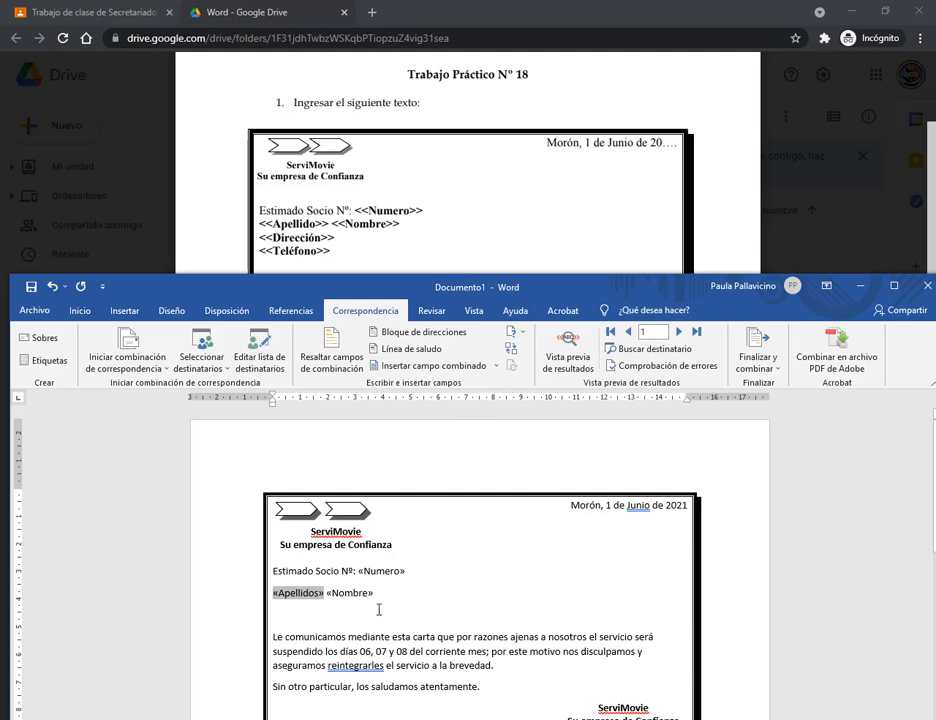
left_click(379, 609)
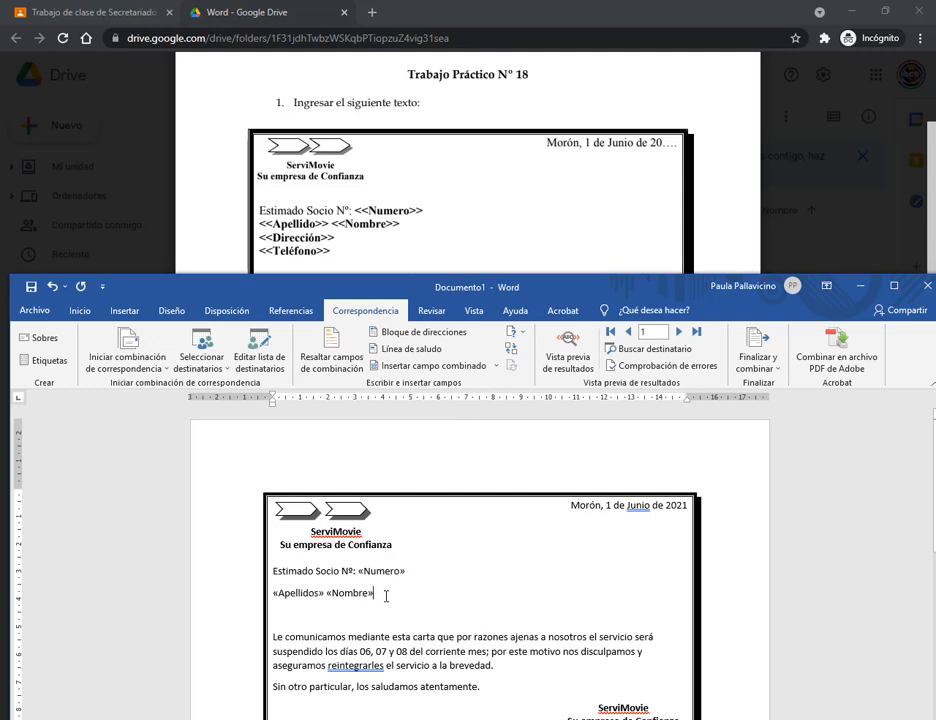
- Insert the Dirección and Teléfono merge fields on separate lines below the name, followed by an empty line
left_click(497, 370)
left_click(425, 434)
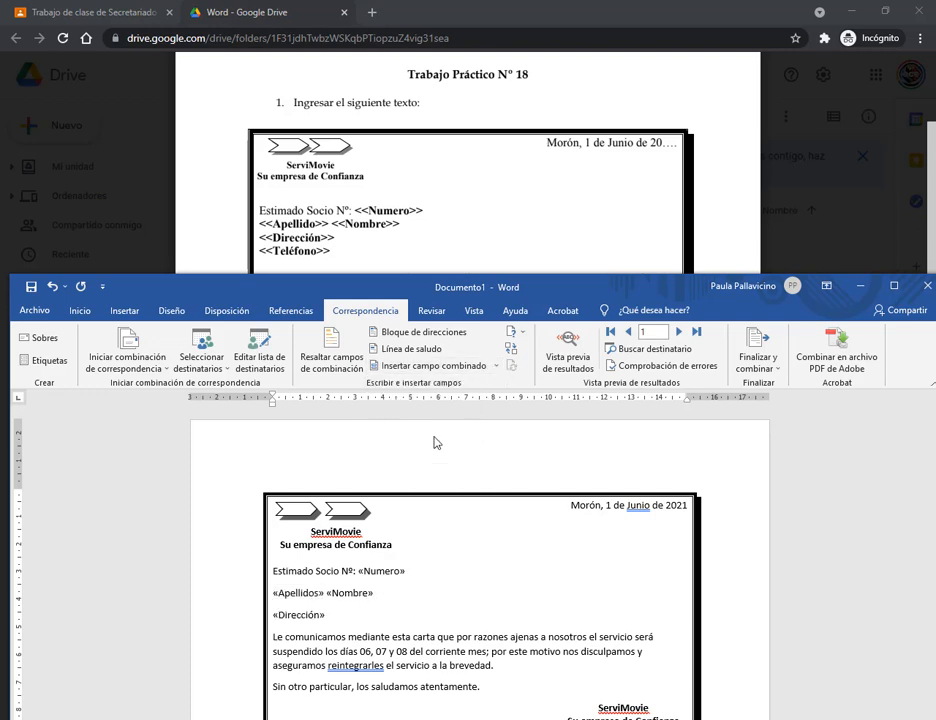
key("Return")
left_click(496, 366)
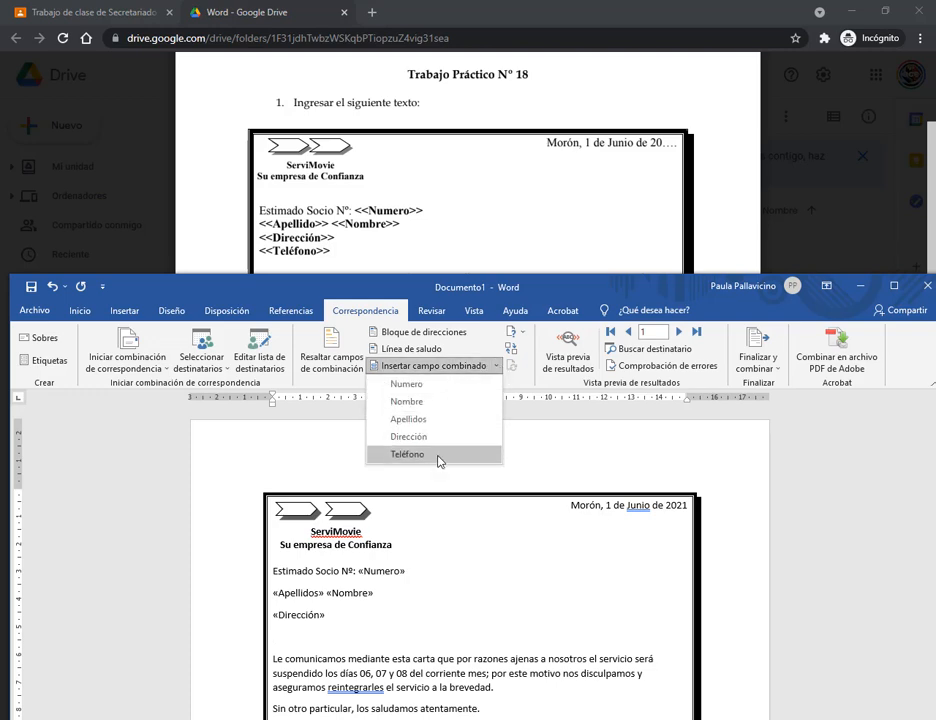
left_click(438, 459)
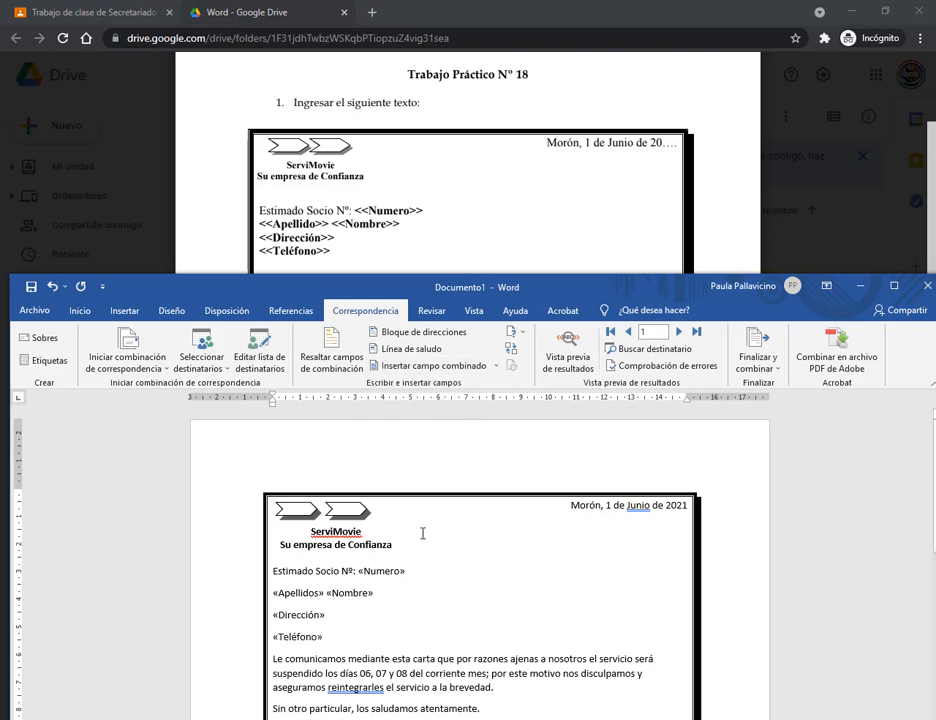
key("Return")
- Give the closing paragraph "Sin otro particular, los saludamos atentamente." a first-line indent of 1,25 cm
scroll(447, 596, "down", 3)
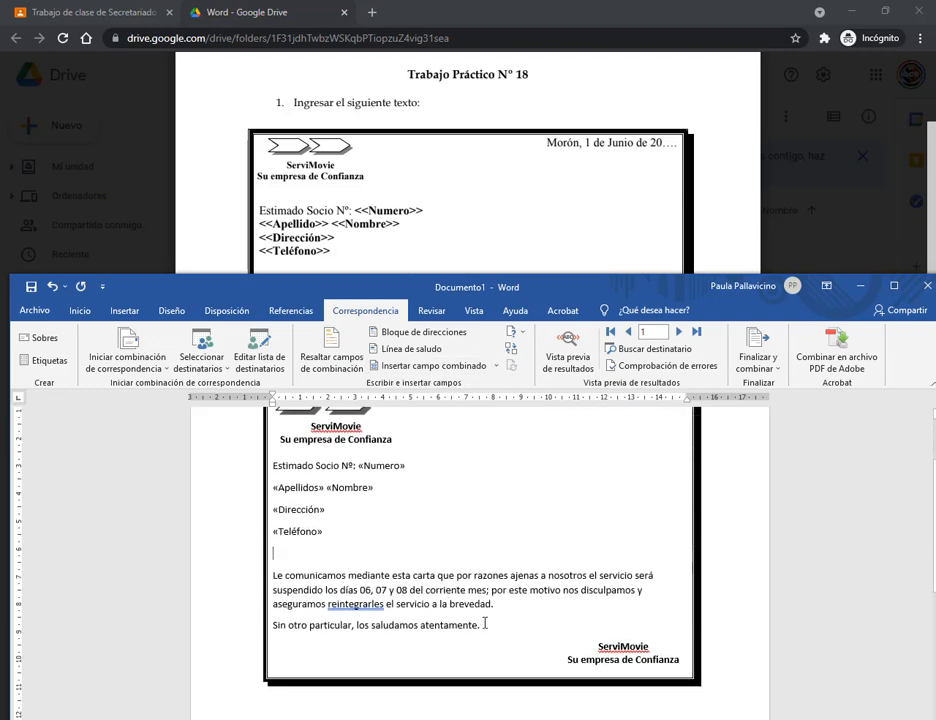
left_click_drag(487, 625, 354, 627)
left_click(354, 627)
left_click(79, 311)
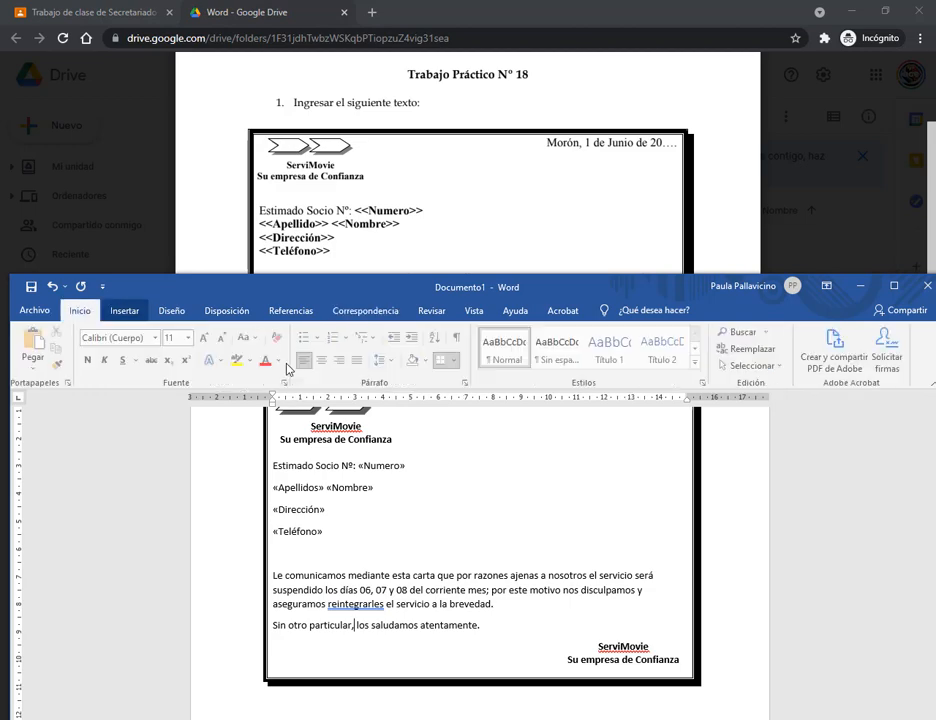
left_click(466, 382)
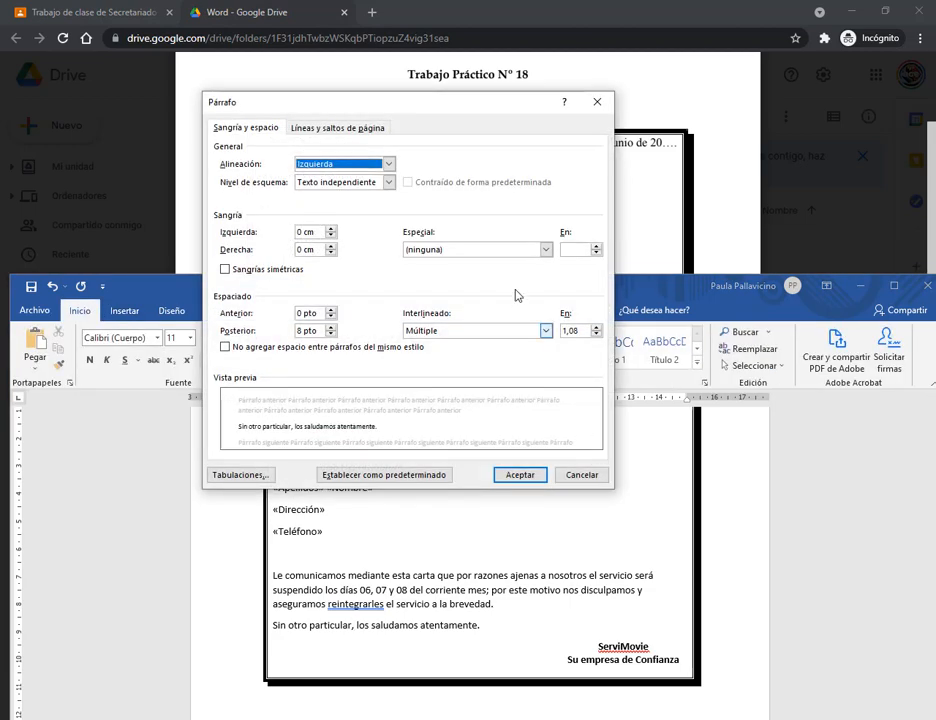
left_click(515, 254)
left_click(450, 268)
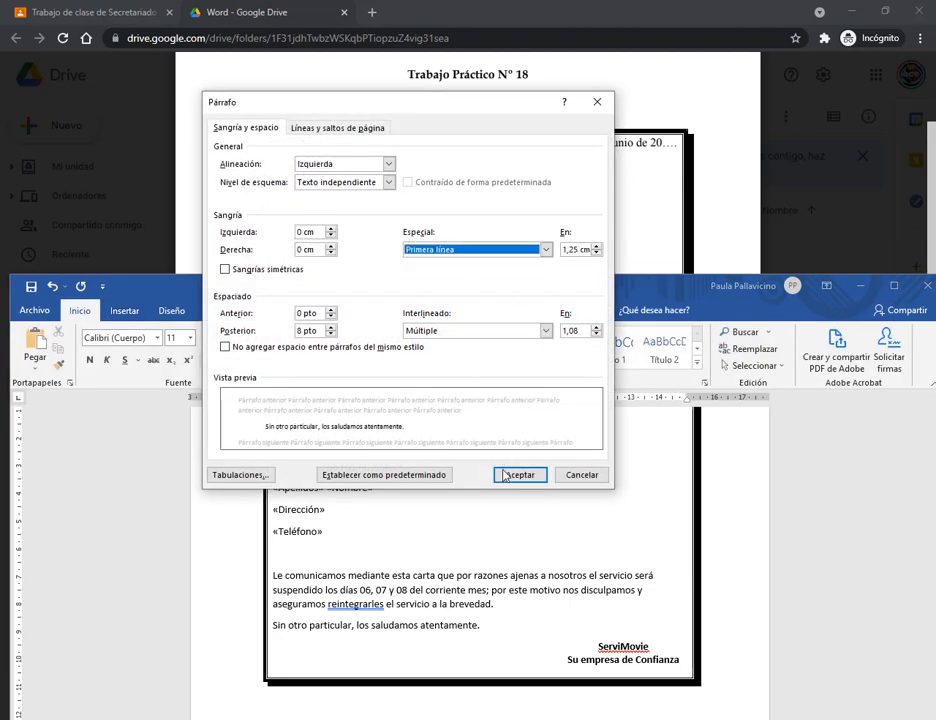
left_click(519, 474)
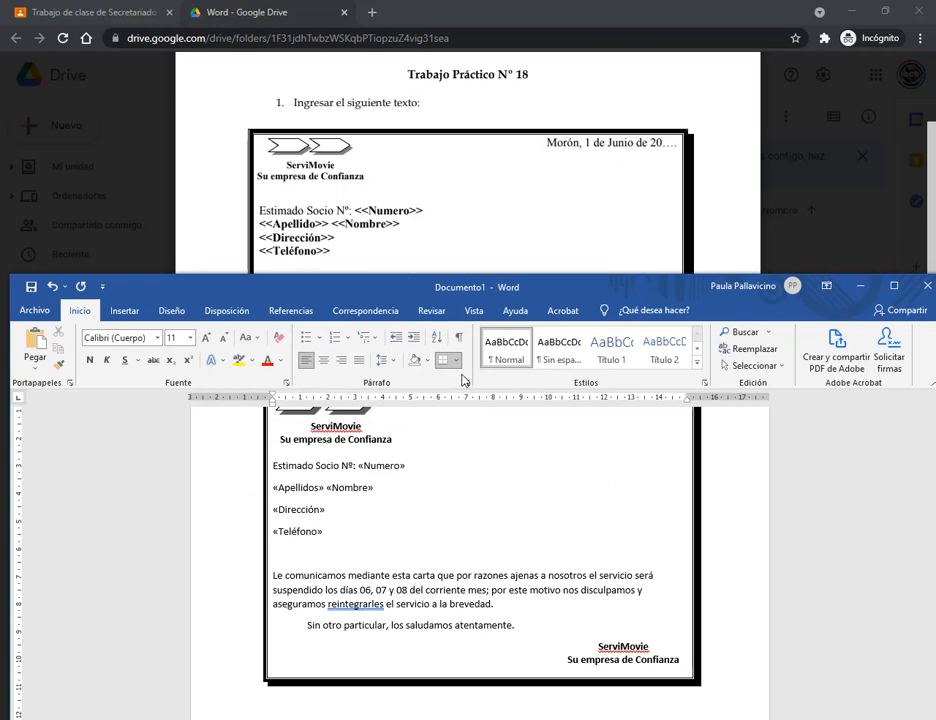
- Apply a first-line indent to the body paragraph starting "Le comunicamos mediante esta carta"
left_click(466, 384)
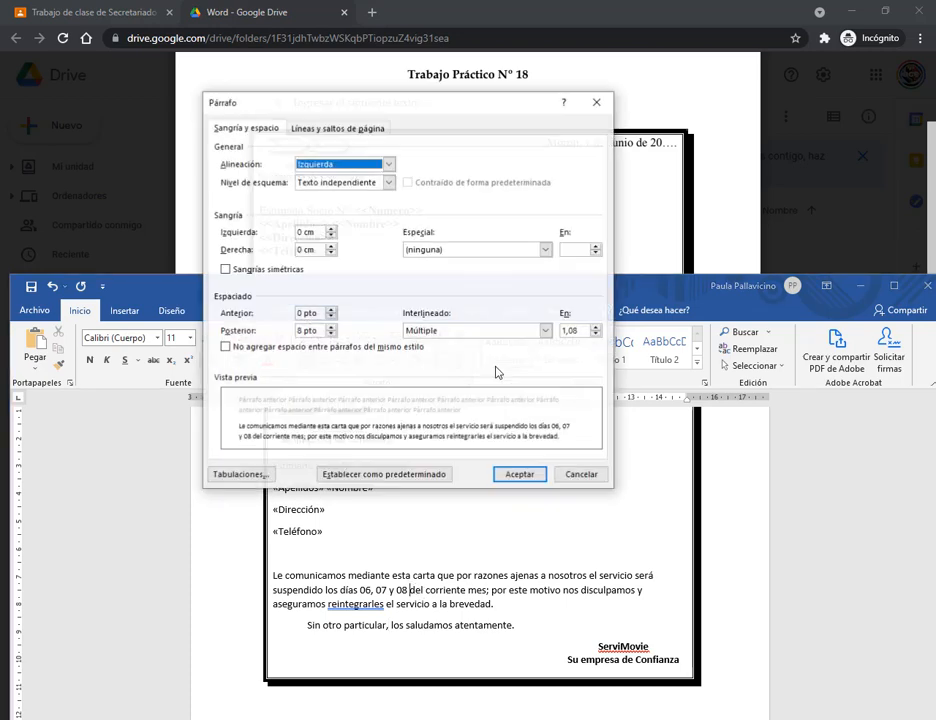
left_click(482, 250)
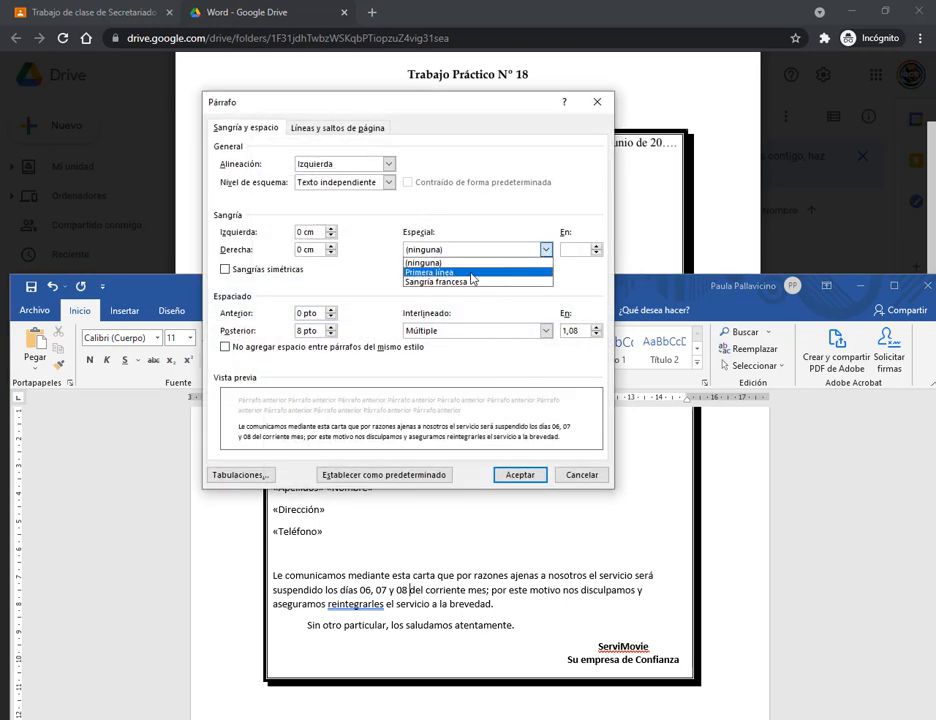
left_click(430, 272)
left_click(531, 475)
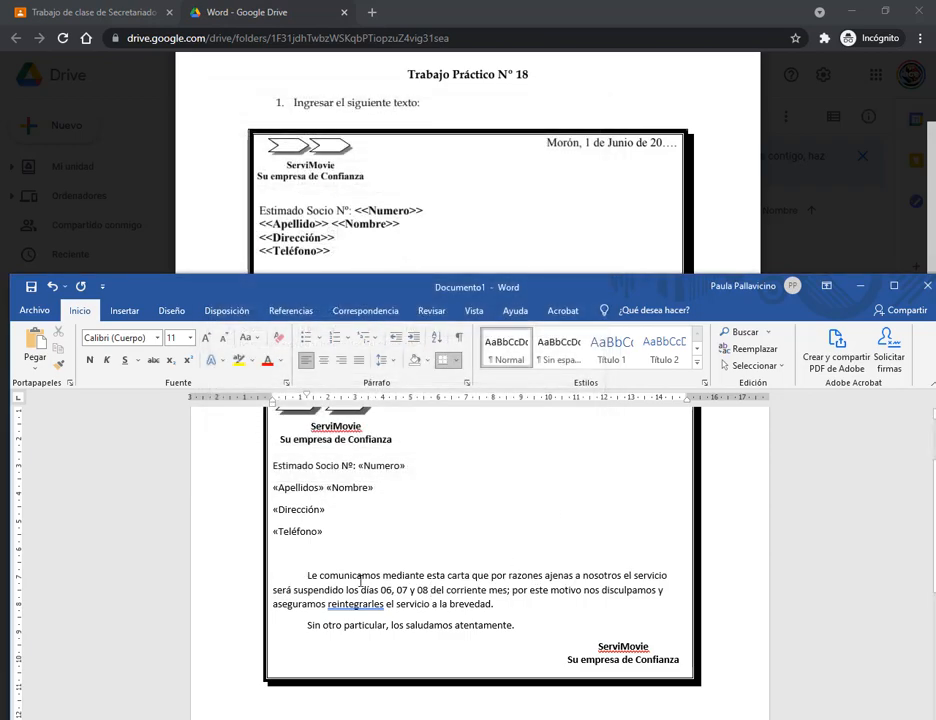
- Maximize the letter's window and open the options for merging it into individual documents
scroll(385, 495, "up", 3)
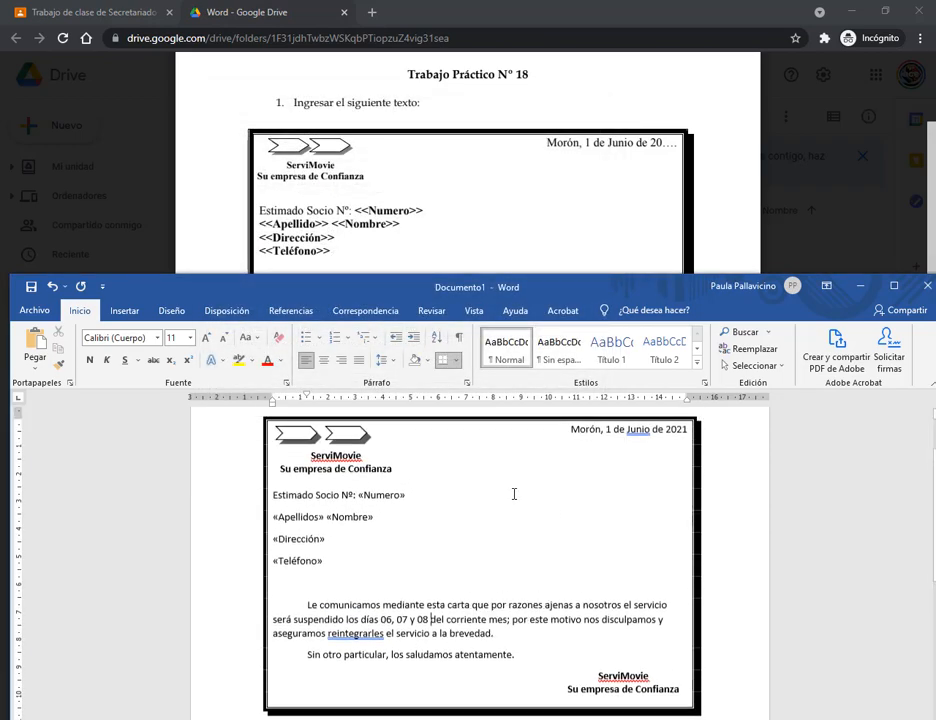
left_click(352, 560)
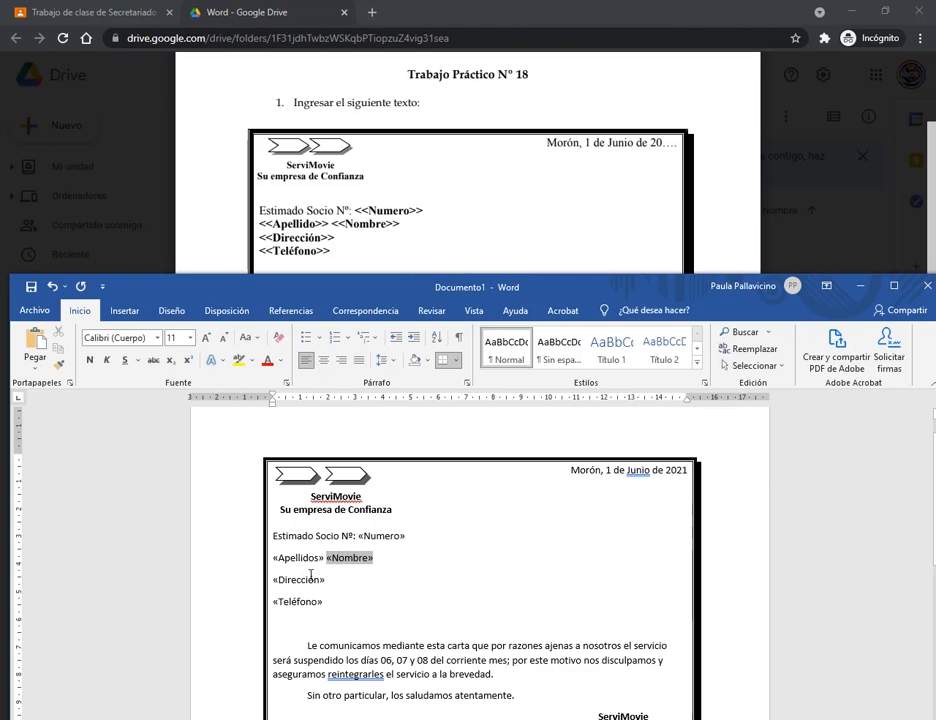
left_click(318, 618)
left_click(352, 313)
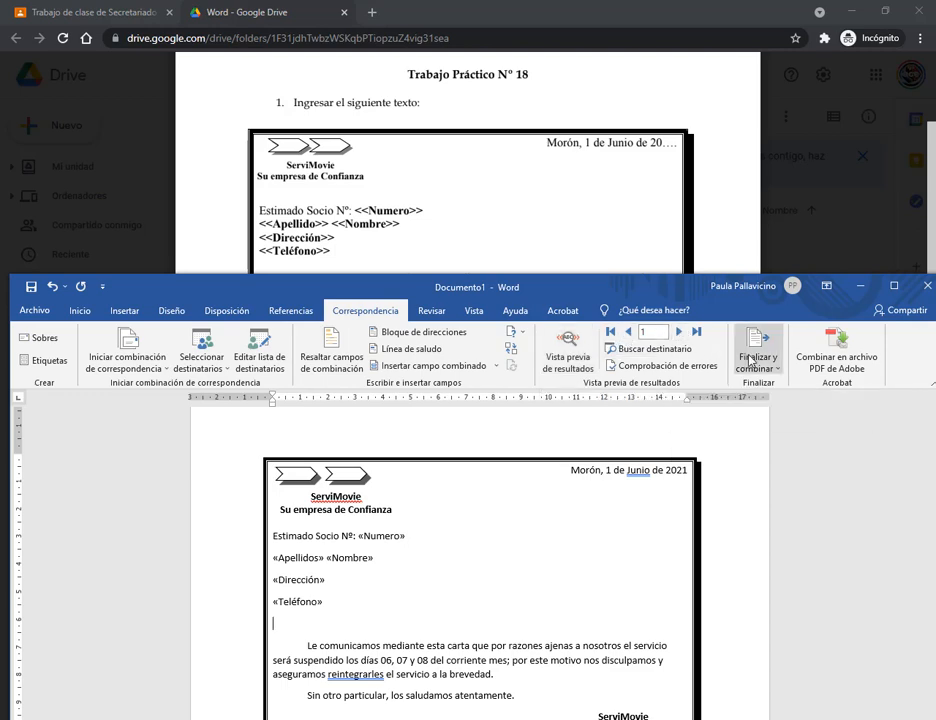
left_click(893, 287)
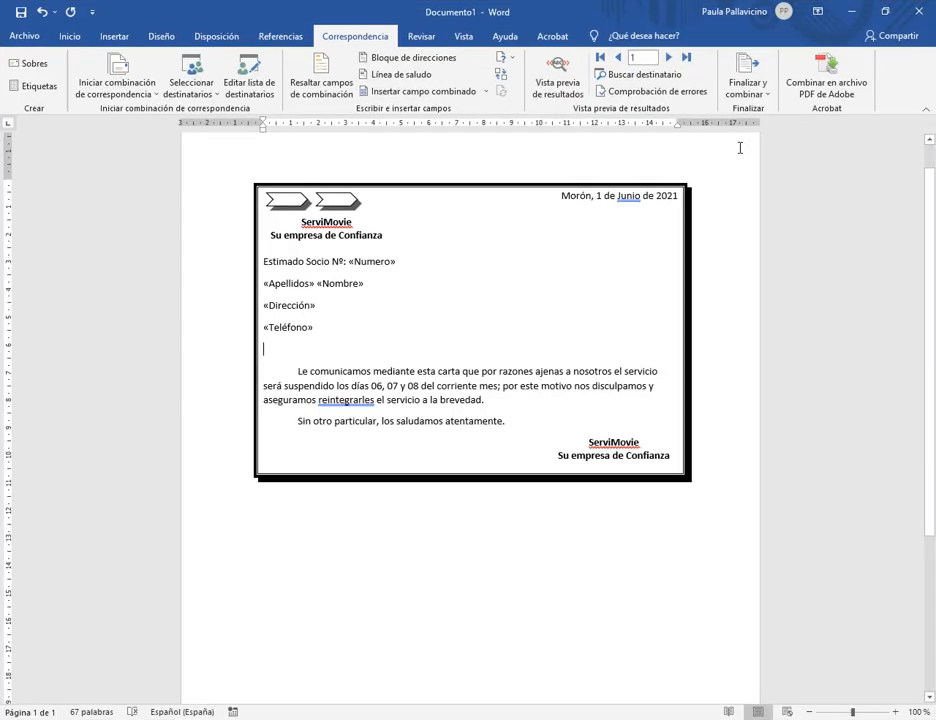
left_click(752, 80)
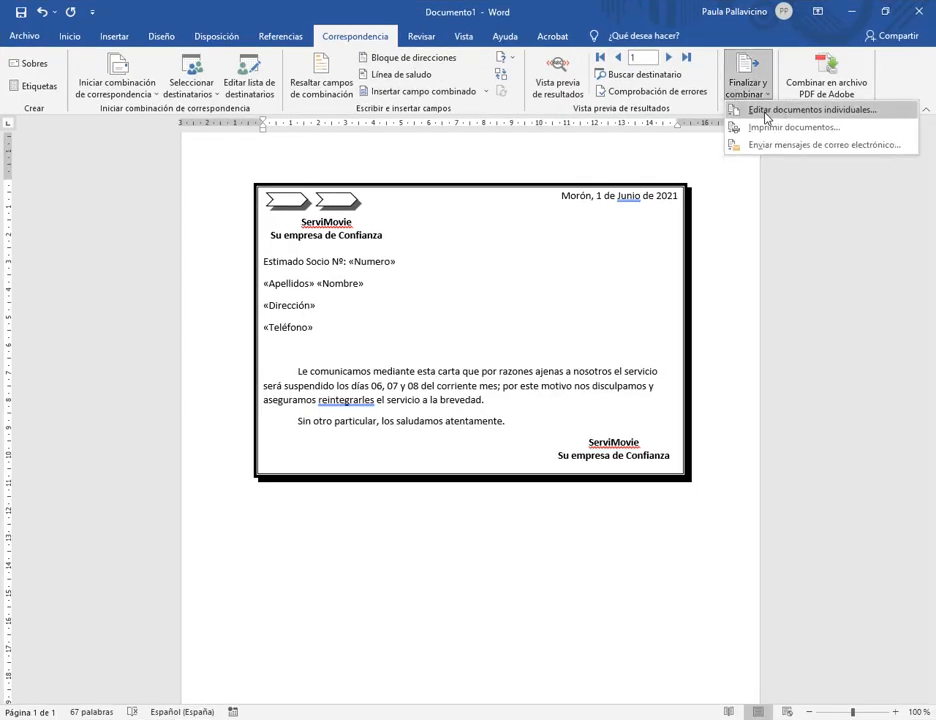
left_click(815, 111)
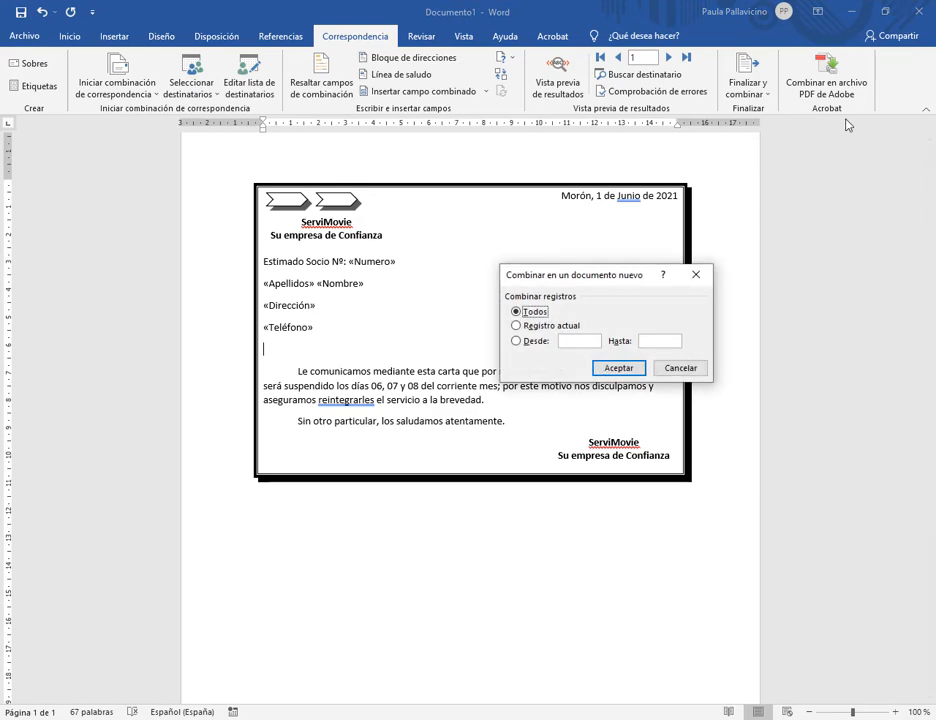
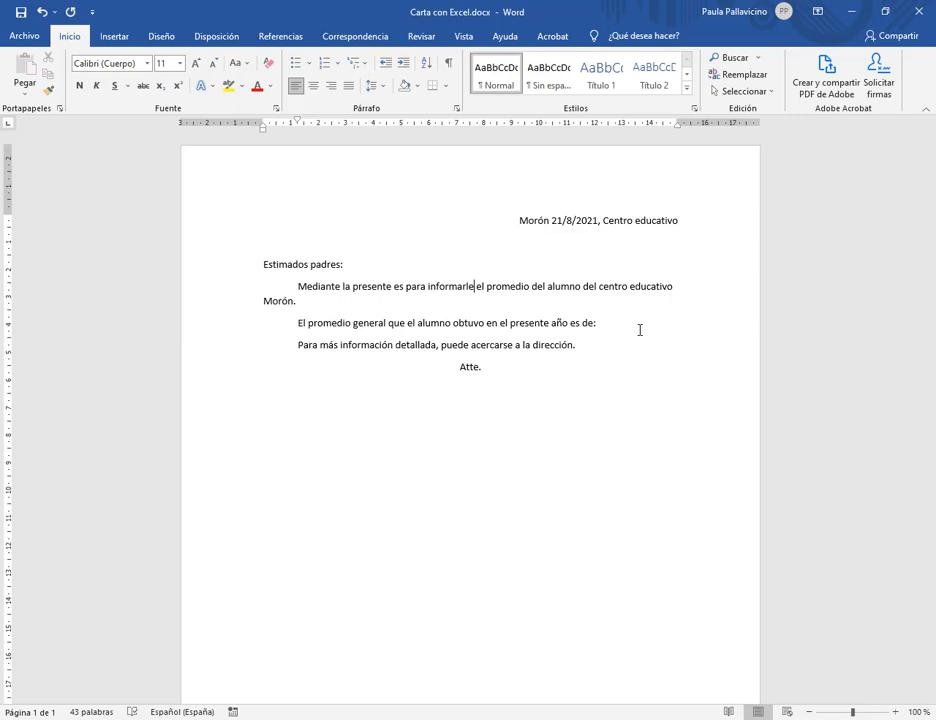
left_click(360, 38)
left_click(186, 86)
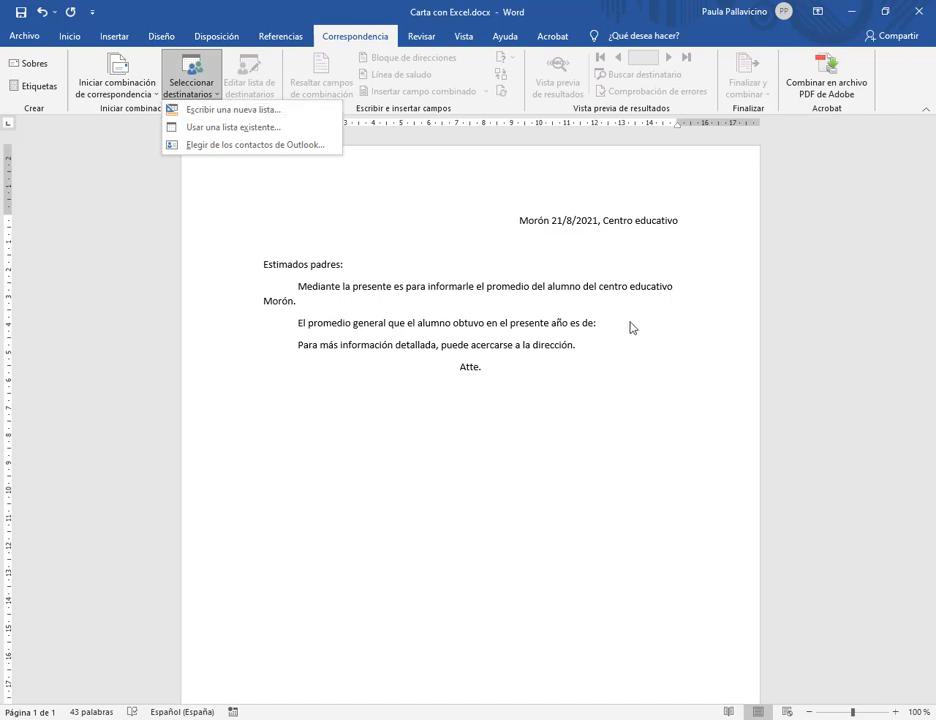
left_click(597, 322)
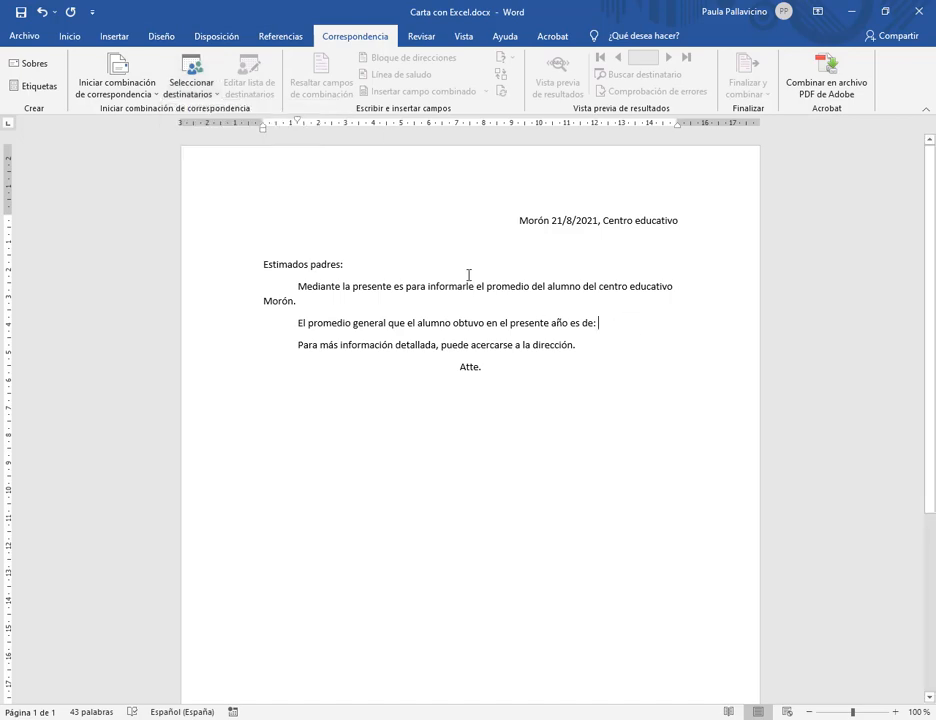
left_click(370, 263)
left_click(612, 321)
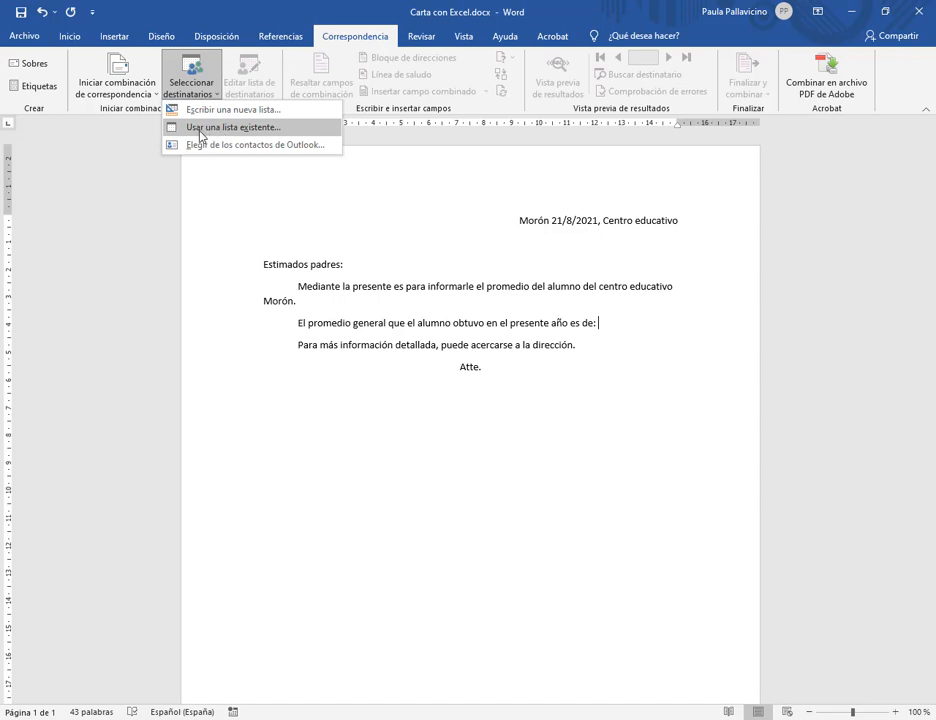
left_click(263, 204)
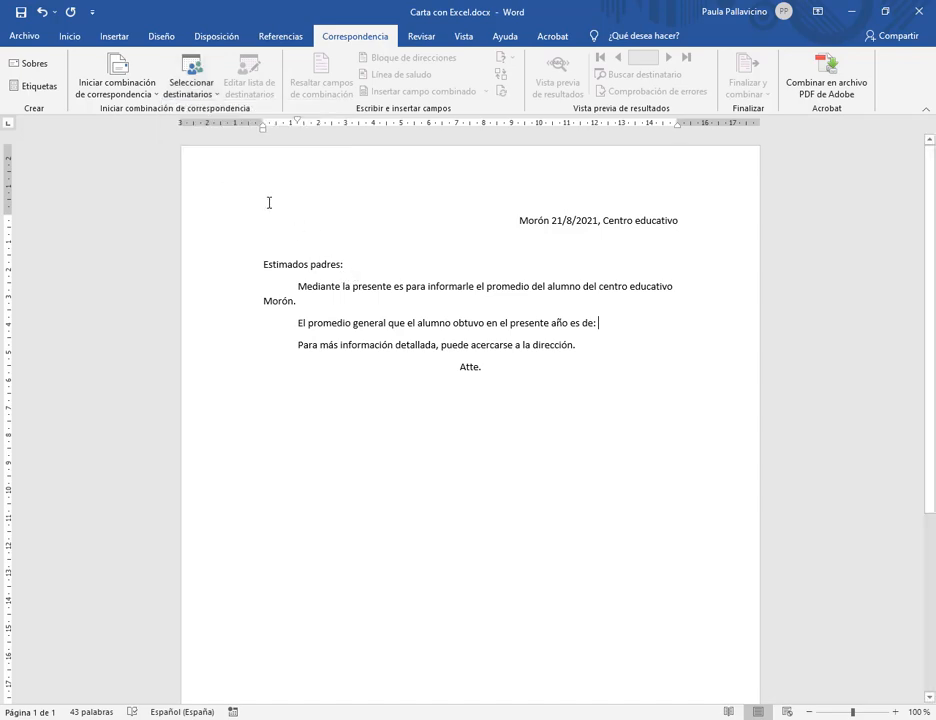
- Choose ListaAlumnos.xlsx from the Word folder on the Escritorio as the existing recipient list
left_click(192, 82)
left_click(231, 128)
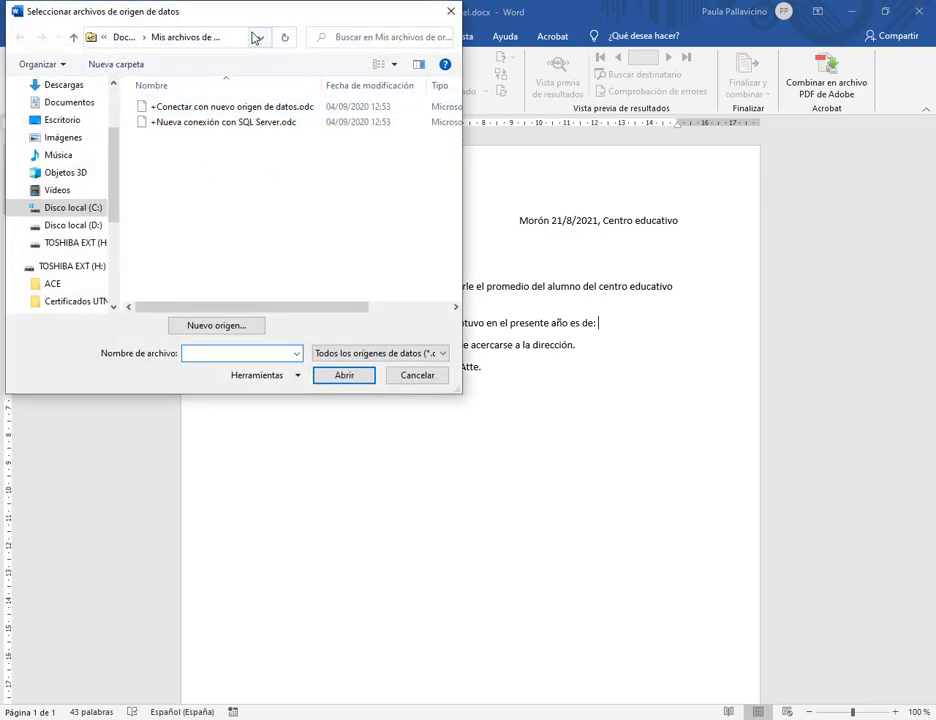
left_click_drag(277, 31, 335, 73)
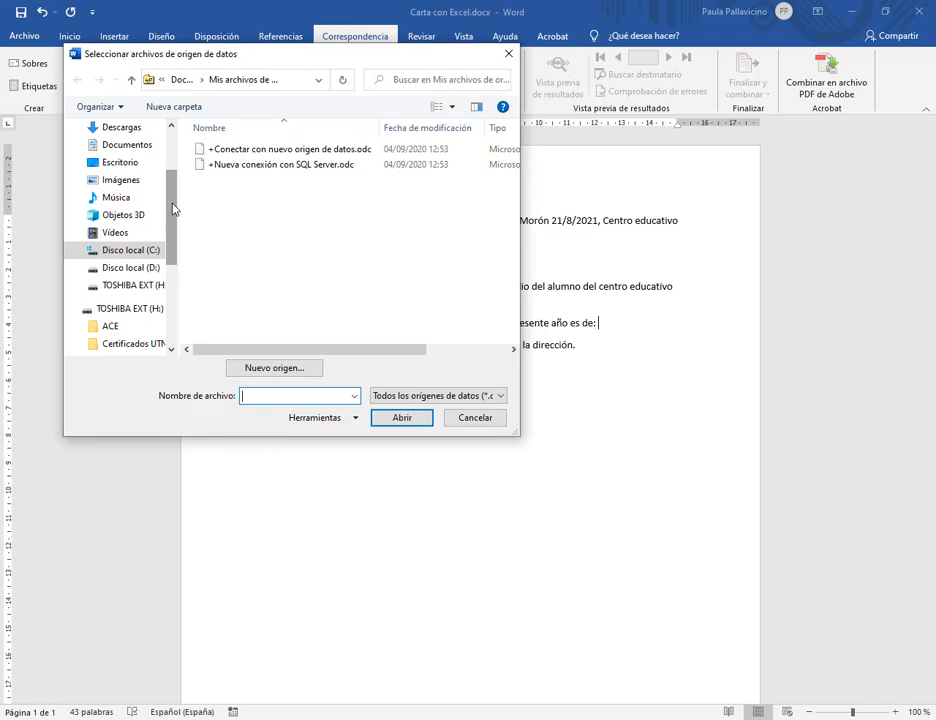
scroll(174, 200, "up", 3)
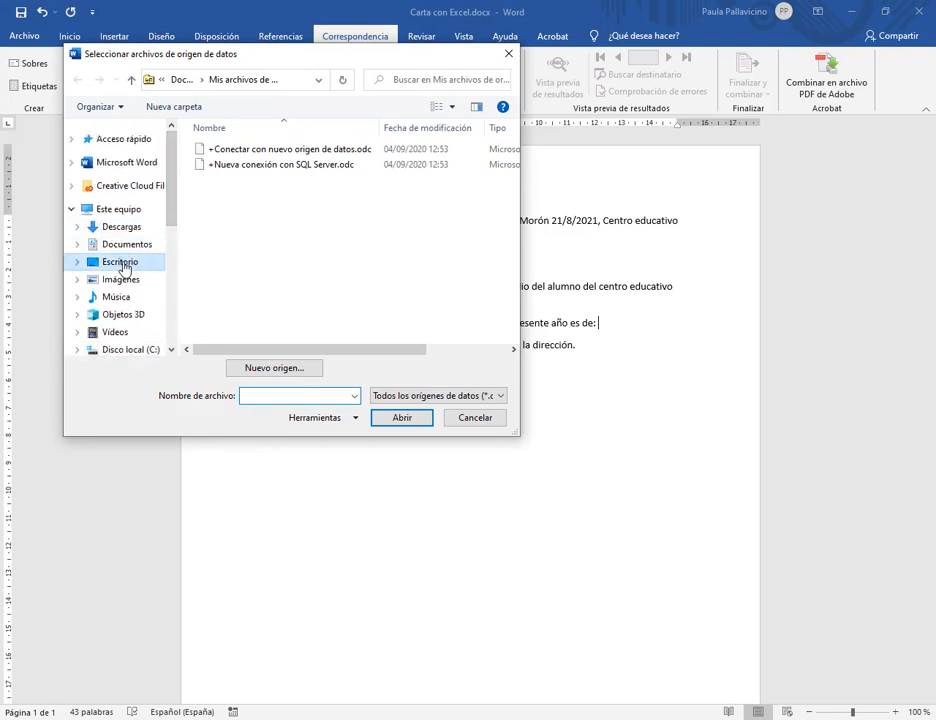
left_click(122, 264)
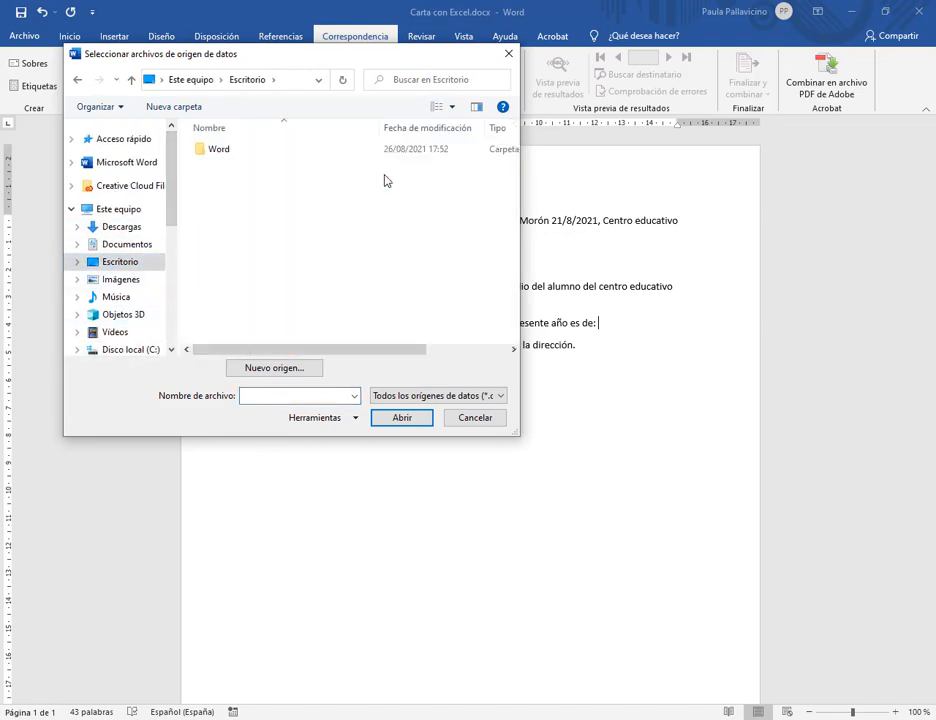
double_click(218, 151)
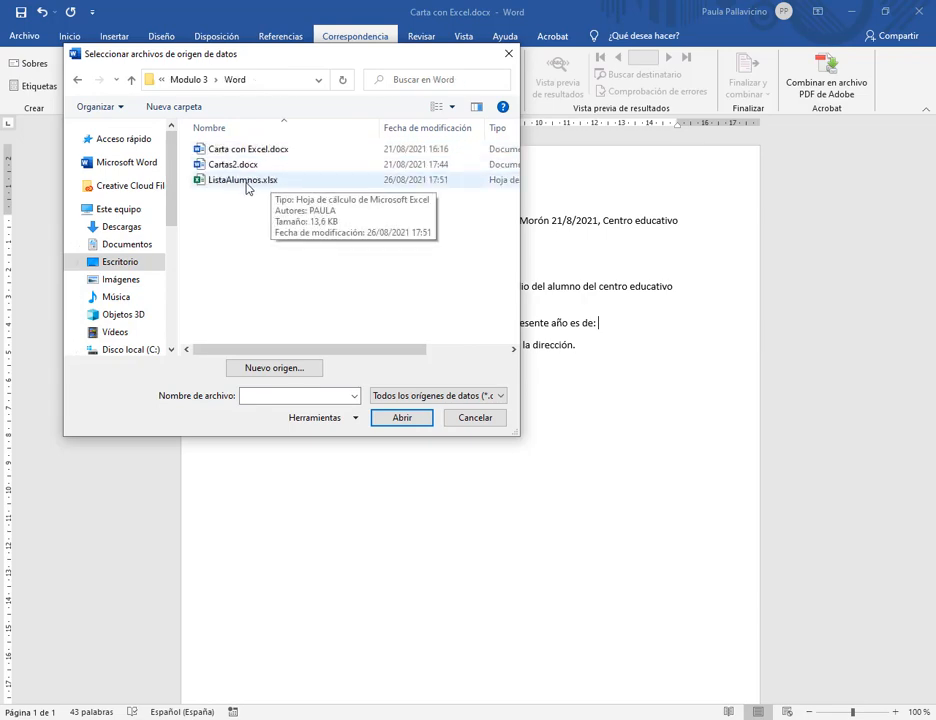
double_click(245, 184)
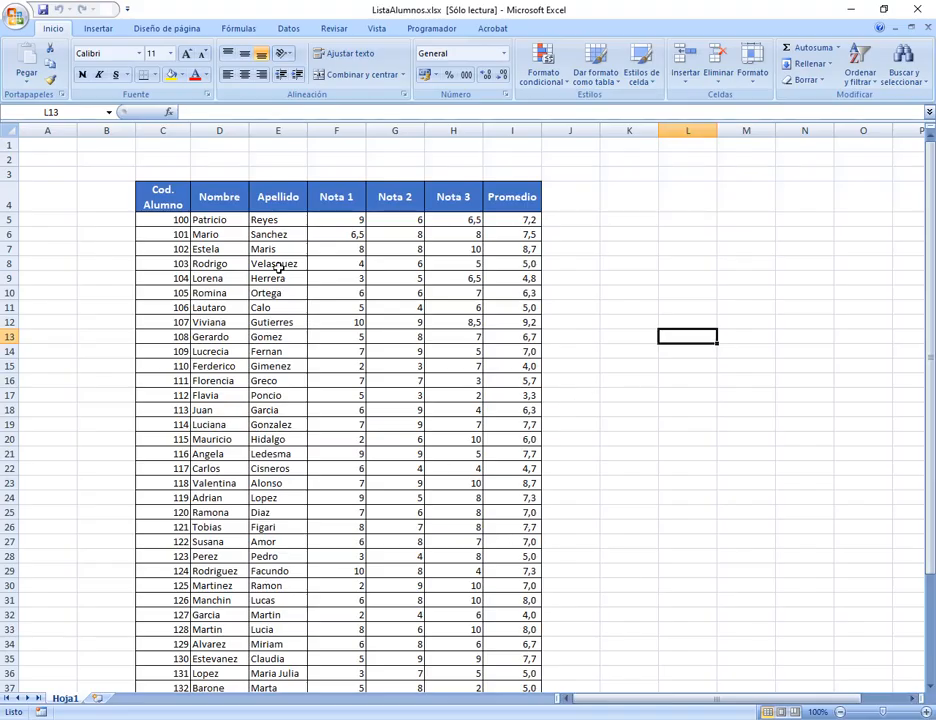
- Check the header row of ListaAlumnos.xlsx in Excel, and accept table Hoja1$ in Word with its first row as column headers
left_click_drag(173, 194, 485, 195)
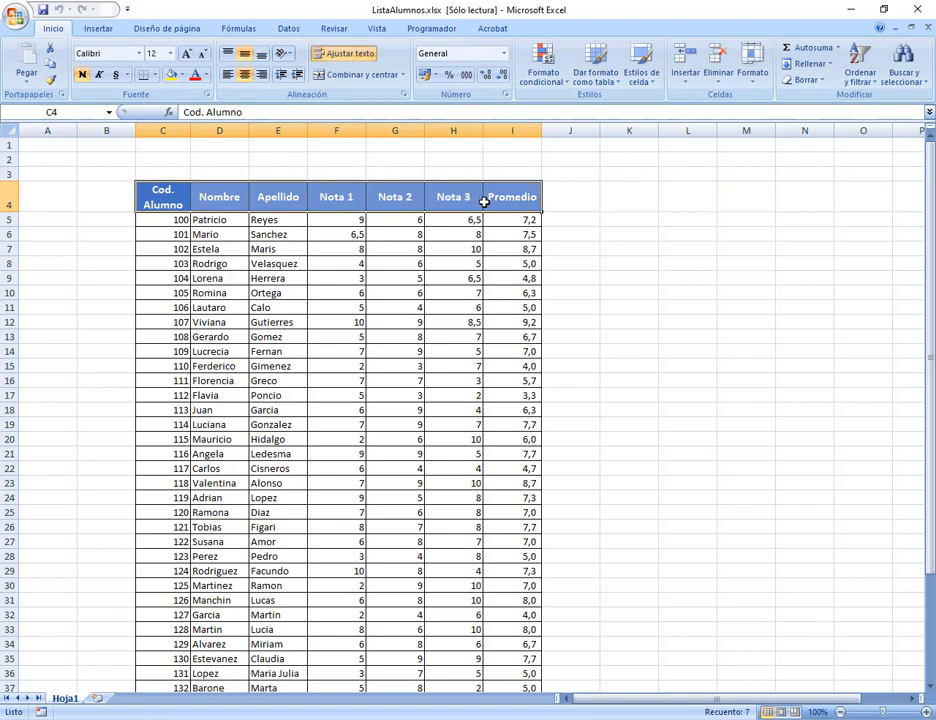
left_click(175, 235)
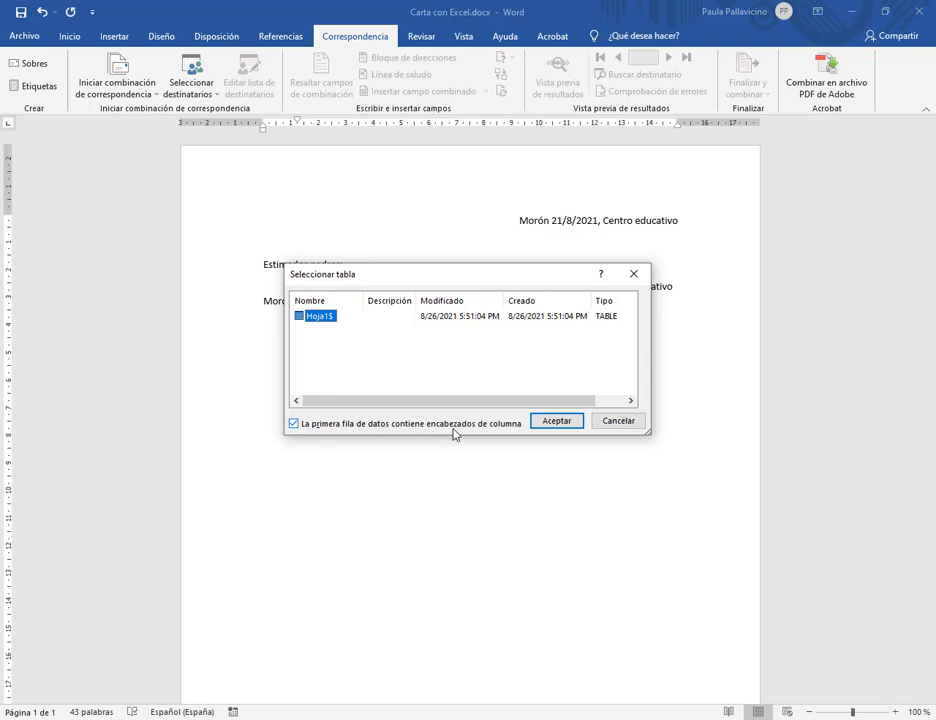
left_click(556, 422)
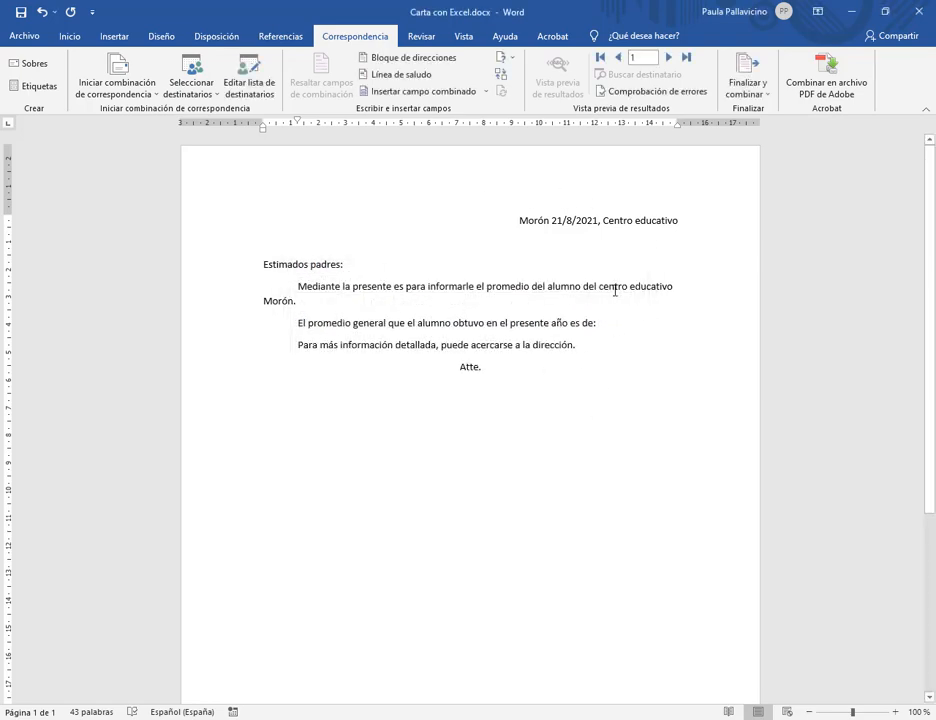
- Insert the Nombre and Apellido merge fields, separated by spaces, after "alumno" in the first body paragraph
left_click(598, 322)
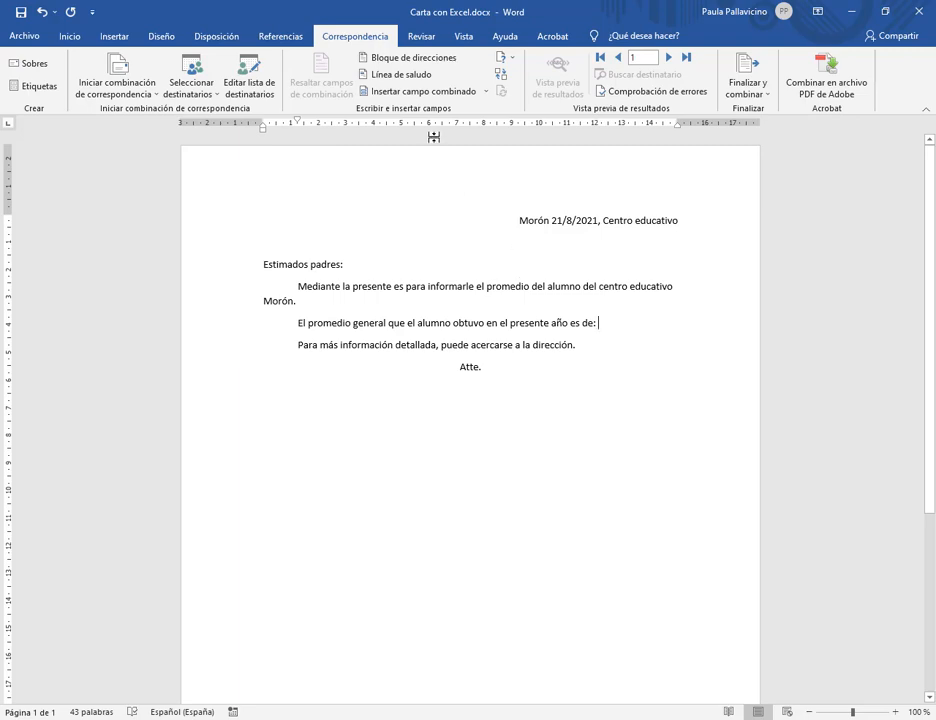
left_click(485, 92)
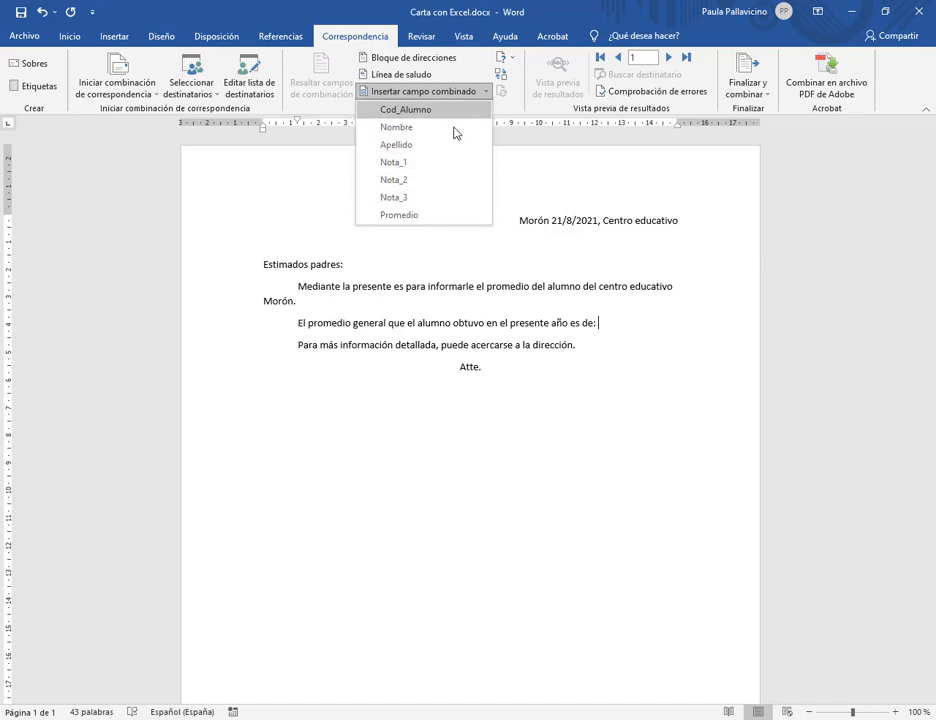
left_click(572, 292)
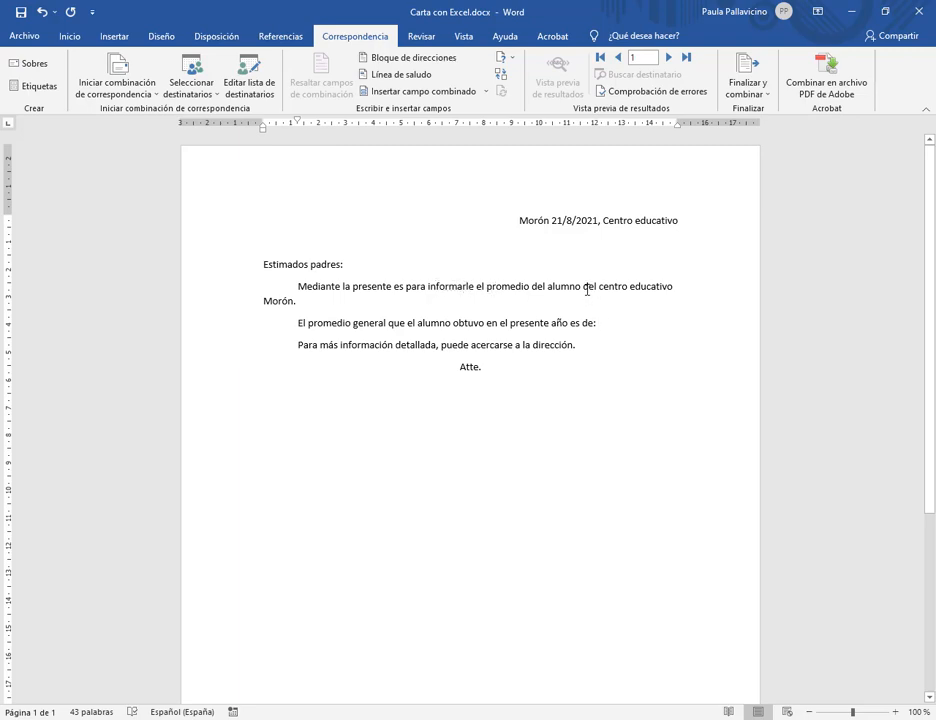
left_click(486, 91)
left_click(423, 128)
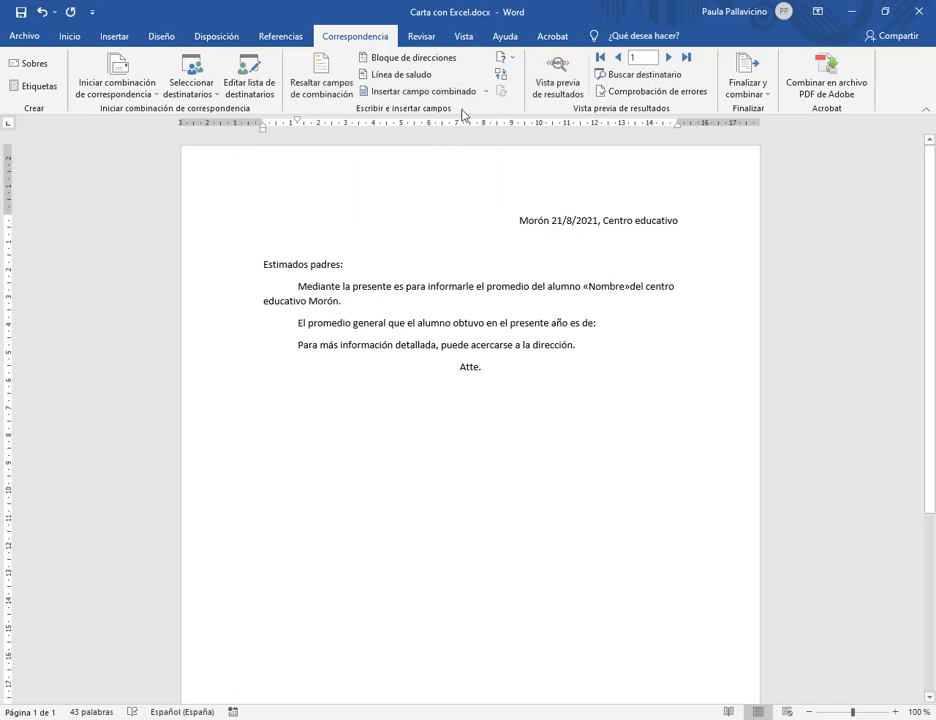
left_click(487, 93)
left_click(420, 144)
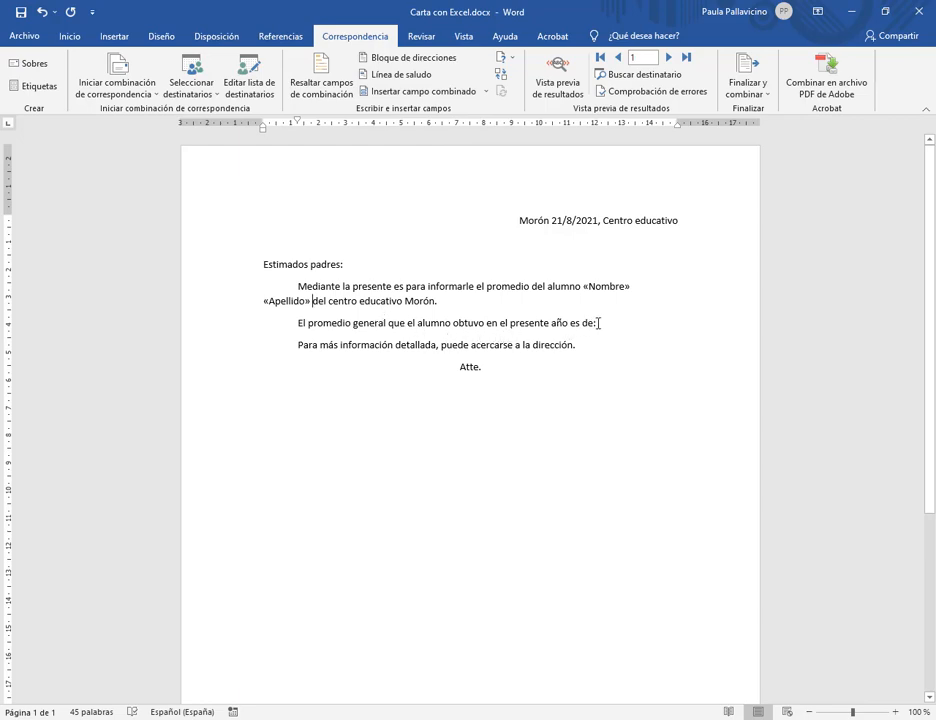
- Insert the Promedio merge field after "en el presente año es de:"
left_click(598, 323)
left_click(486, 92)
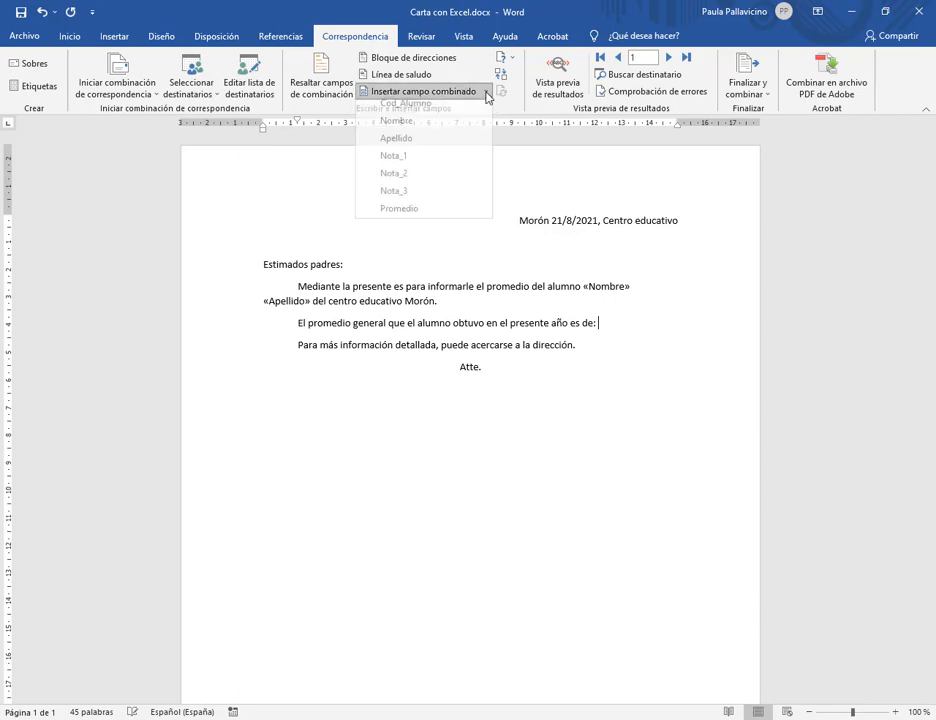
left_click(434, 216)
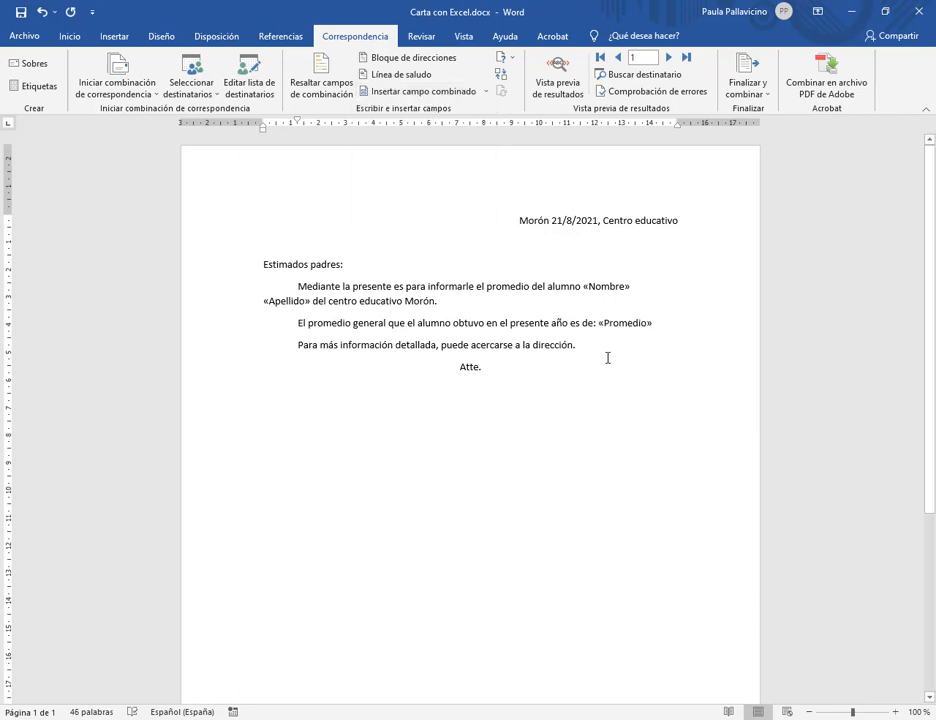
- Preview the merged letters up to record 5, checking how the Promedio value is displayed, and return to the first record
left_click(551, 86)
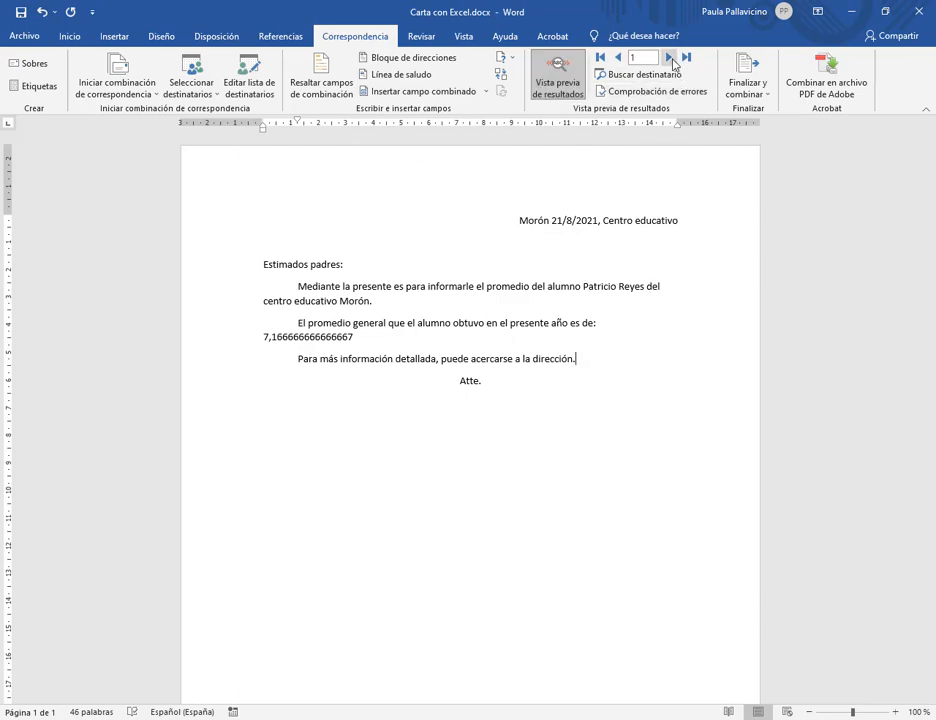
left_click(669, 58)
left_click(669, 58)
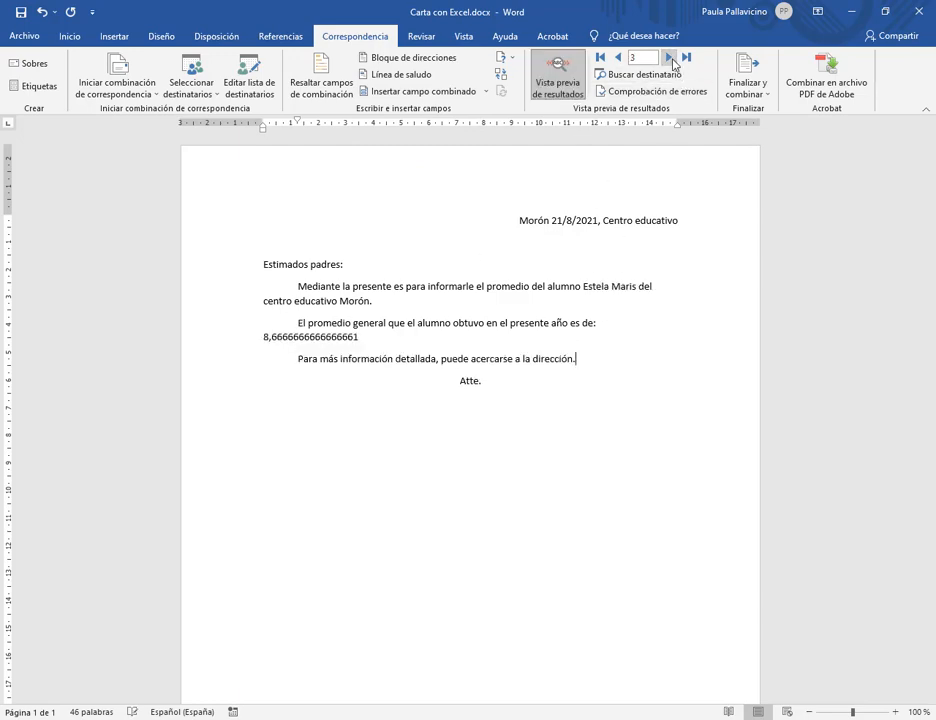
left_click(669, 58)
left_click(669, 58)
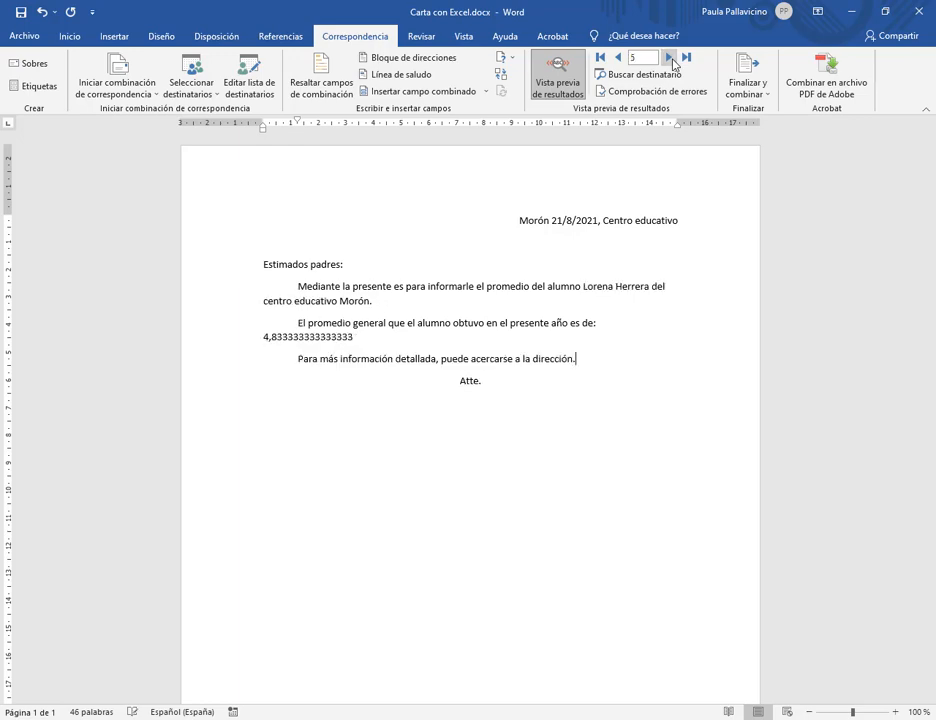
left_click(334, 336)
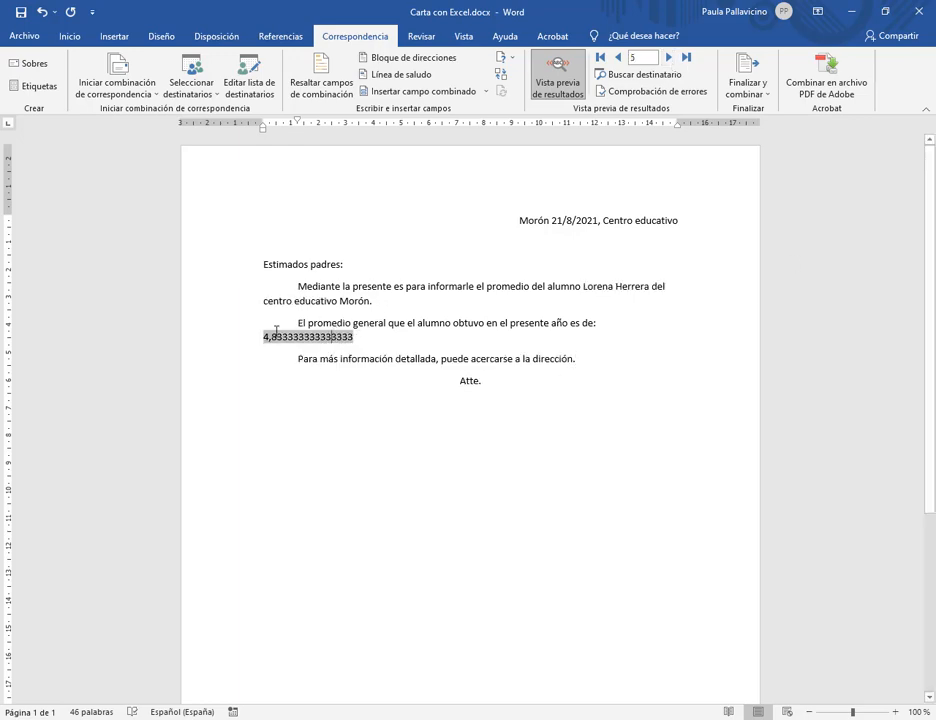
left_click(356, 337)
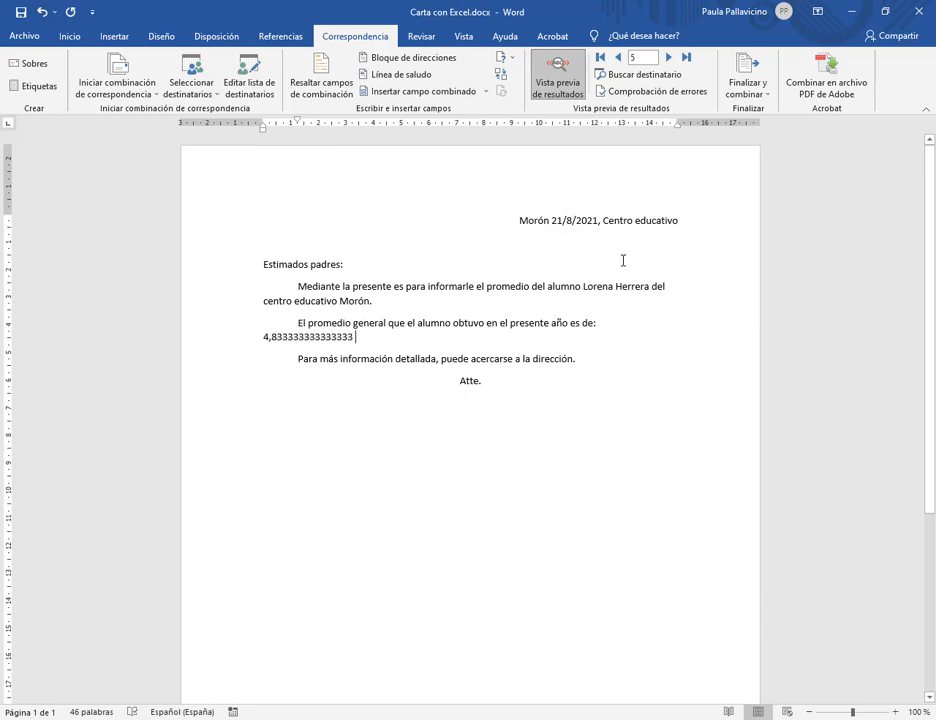
left_click(600, 57)
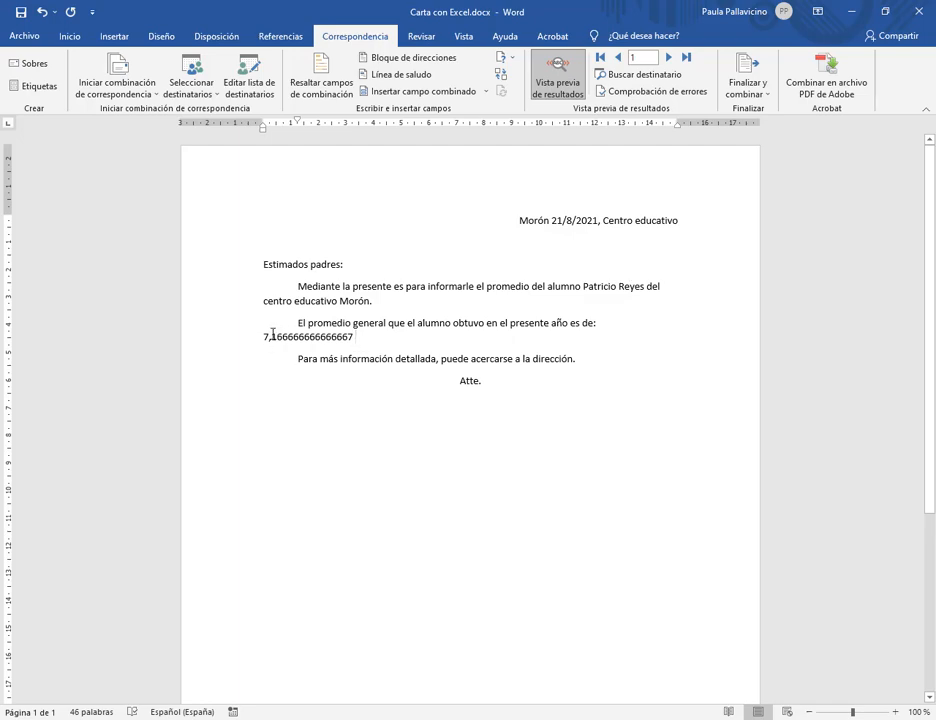
- Switch to Excel, examine the number format of Promedio cell I5 using the Estándar type's sample, and return to the Word letter
key("alt+Tab")
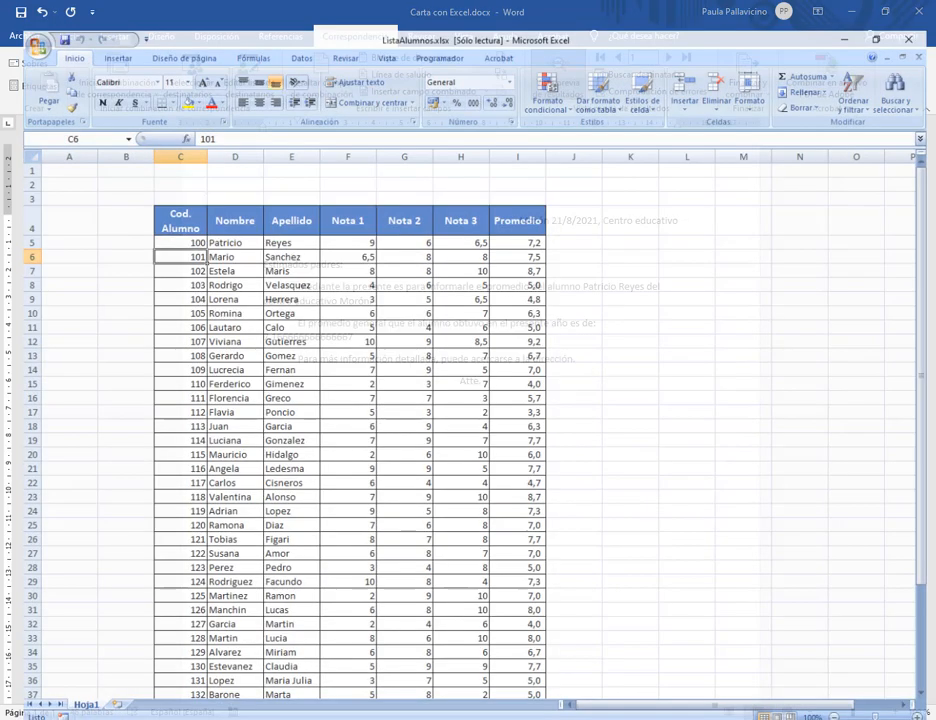
left_click(521, 218)
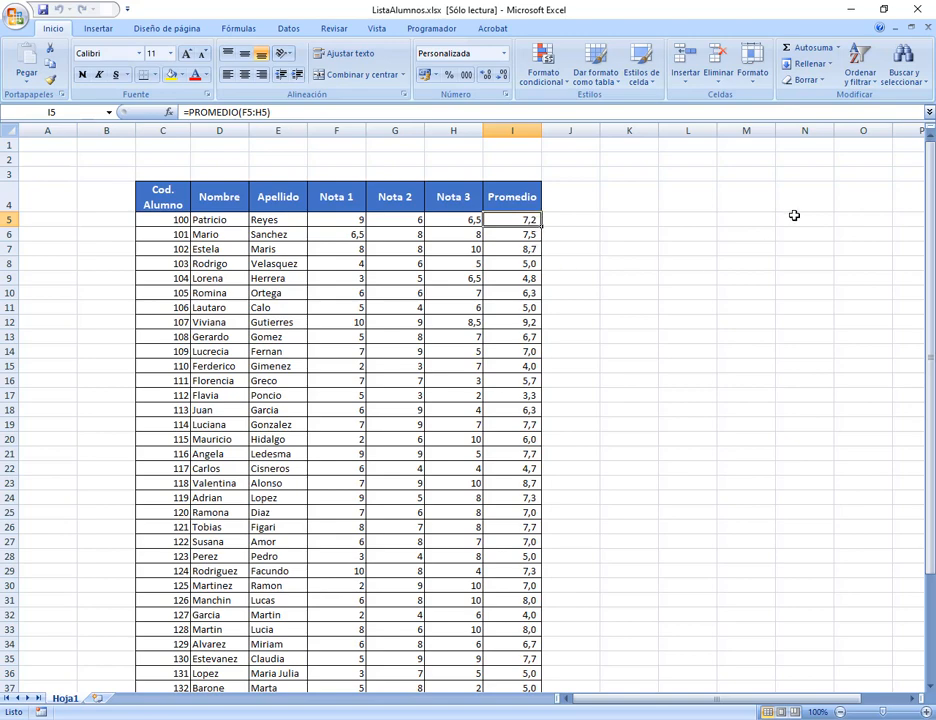
left_click(848, 12)
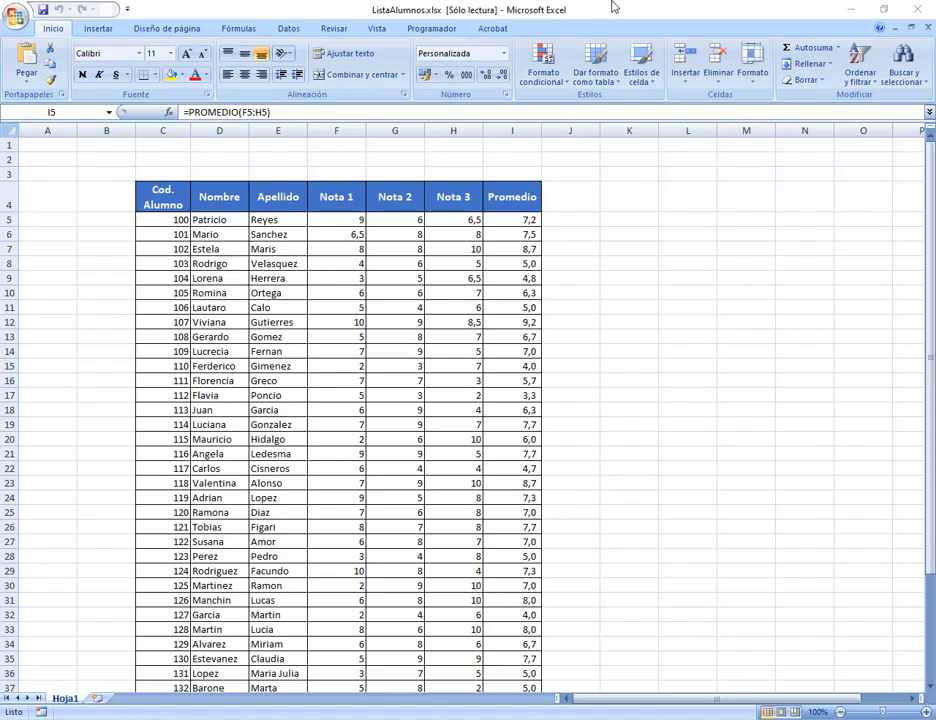
left_click(613, 6)
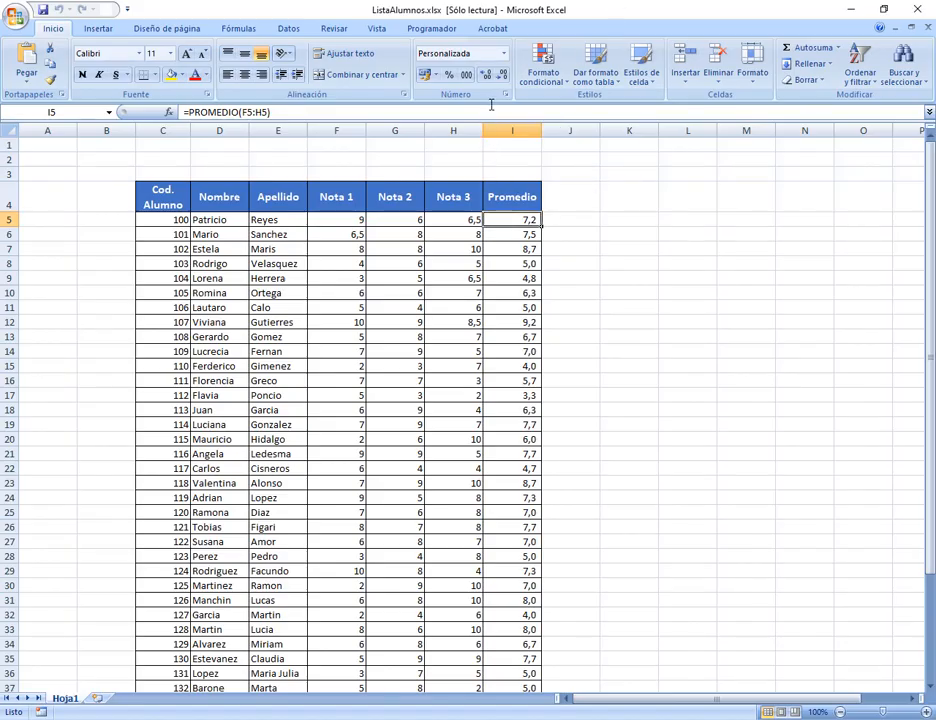
left_click(507, 98)
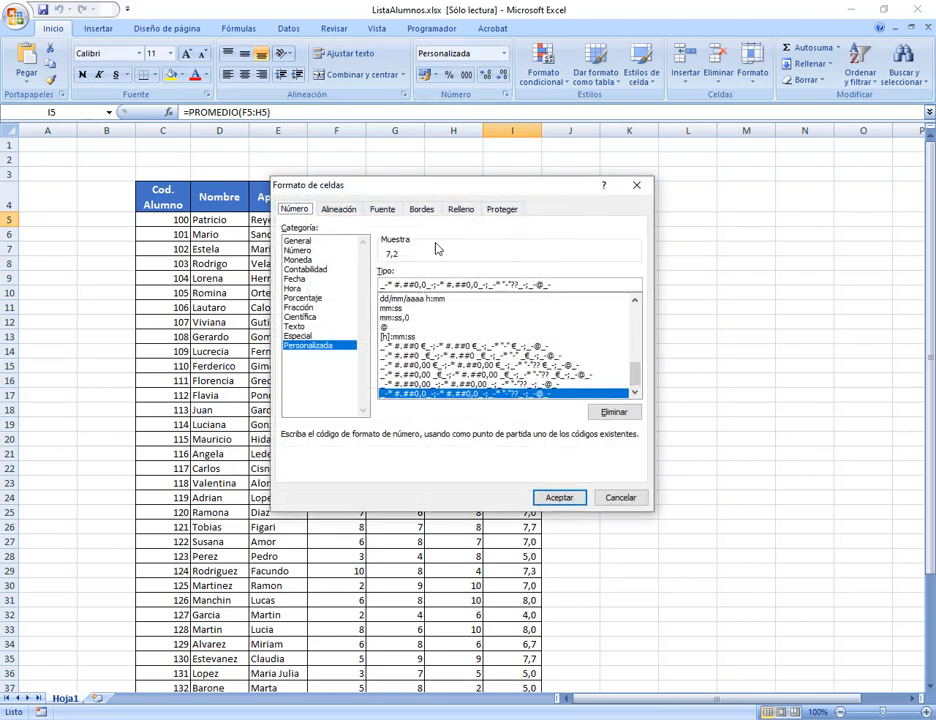
left_click_drag(288, 192, 381, 184)
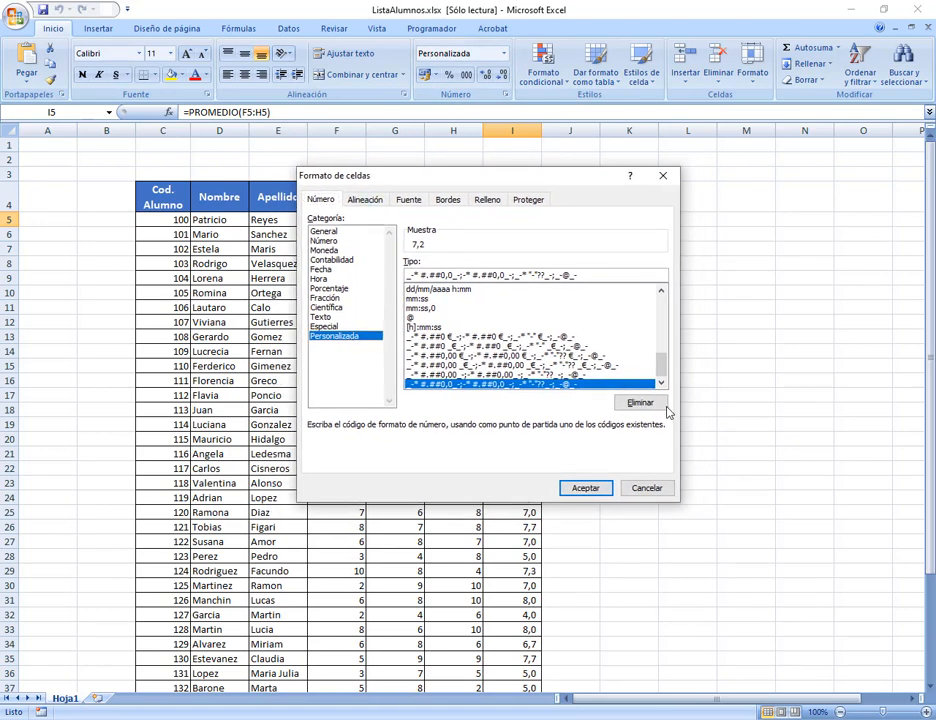
left_click_drag(661, 367, 631, 268)
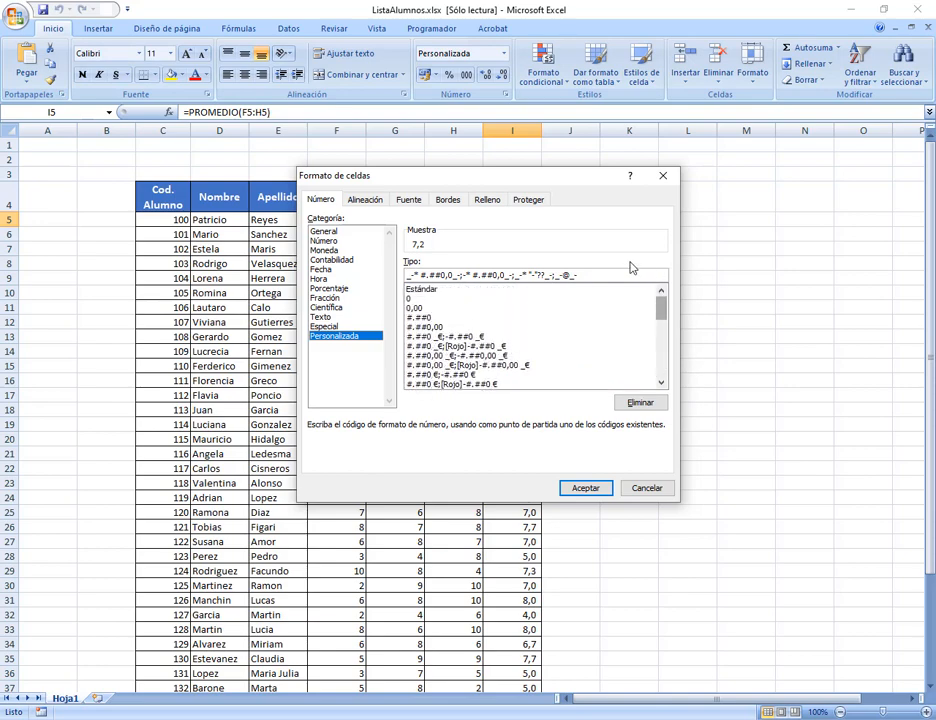
left_click(418, 290)
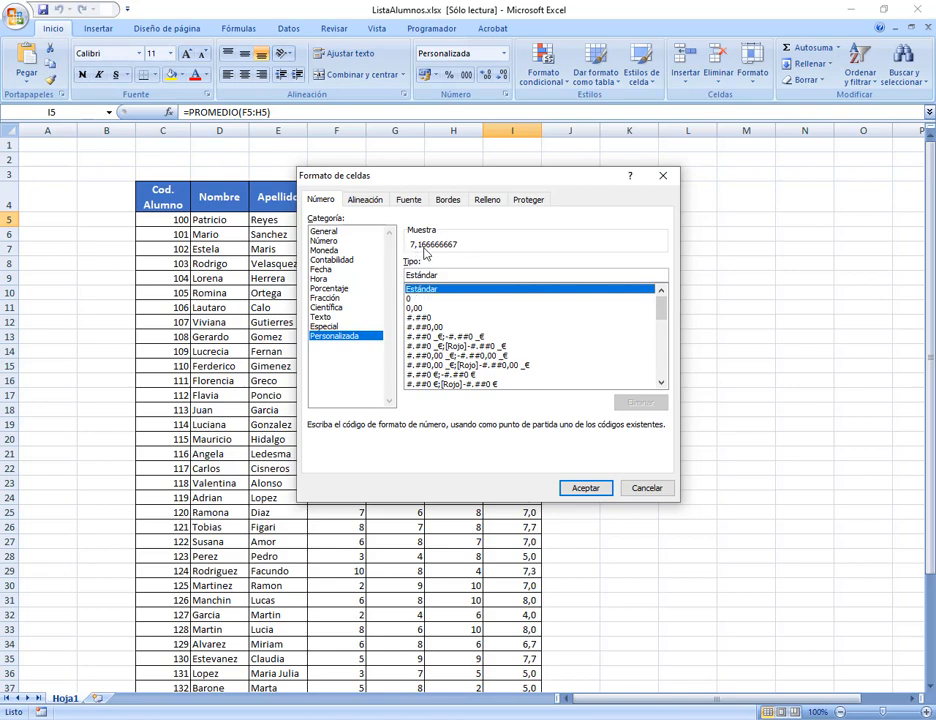
left_click(448, 719)
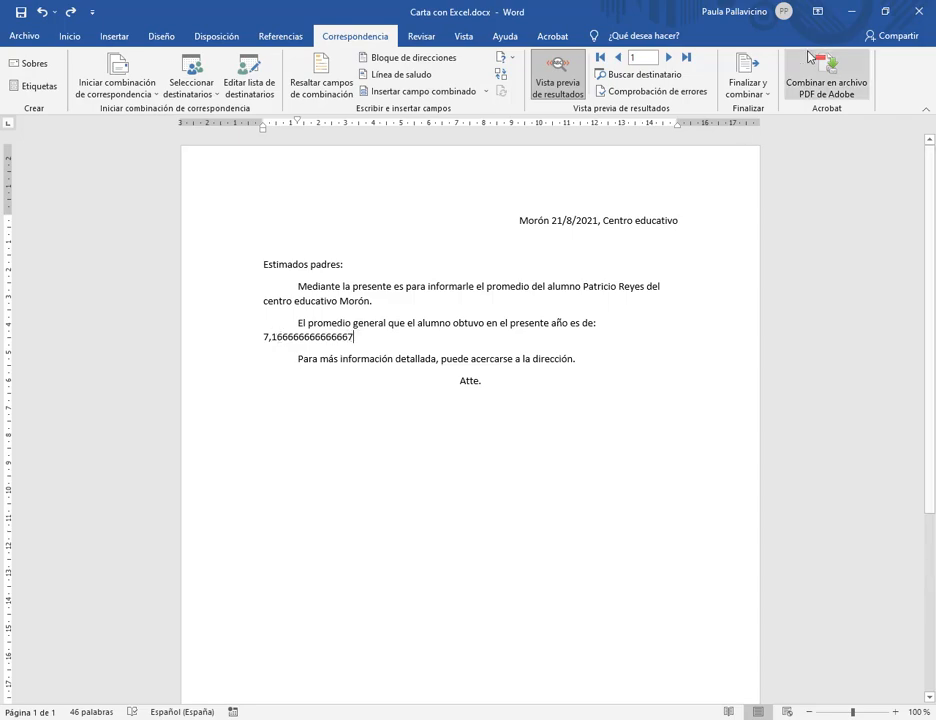
- Switch to Excel and compare the custom number formats 0, 0,00 and #.##0 for Promedio cell I5, ending on #.##0,00
left_click(850, 12)
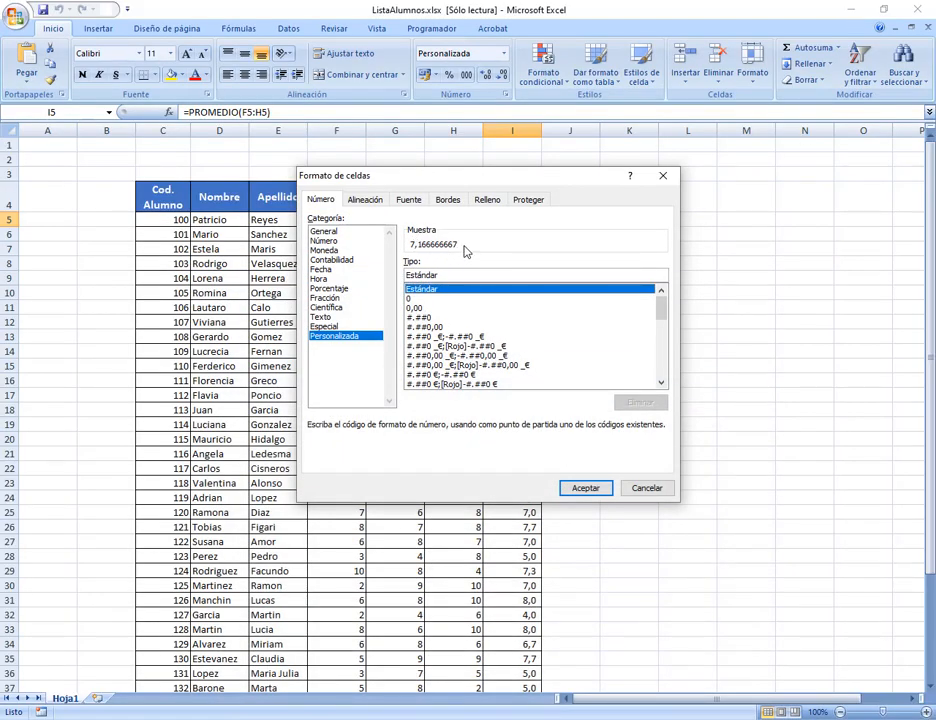
left_click(413, 300)
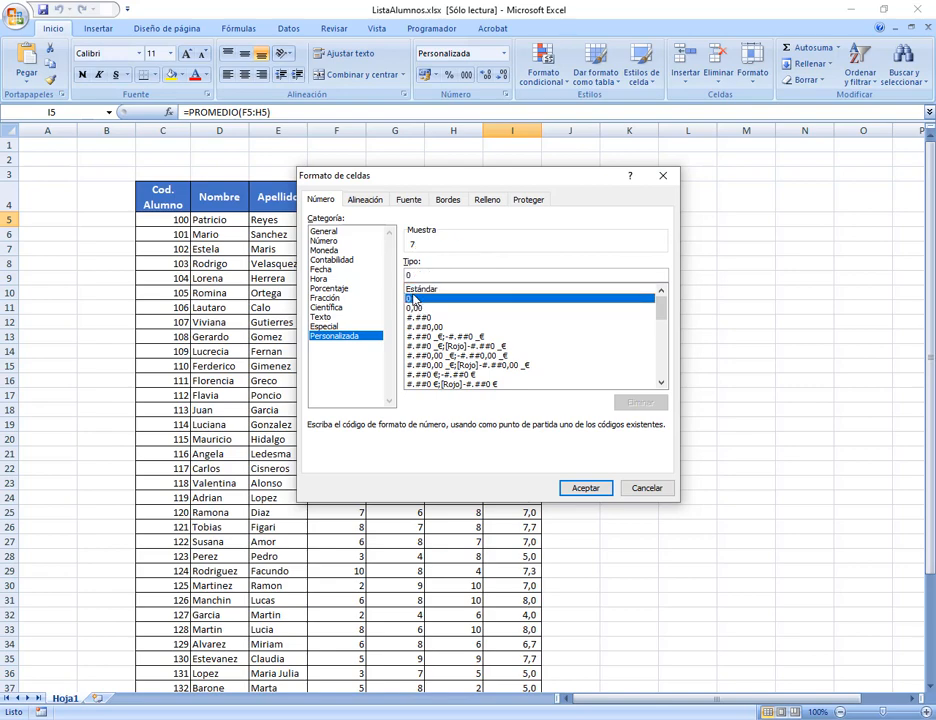
left_click(417, 309)
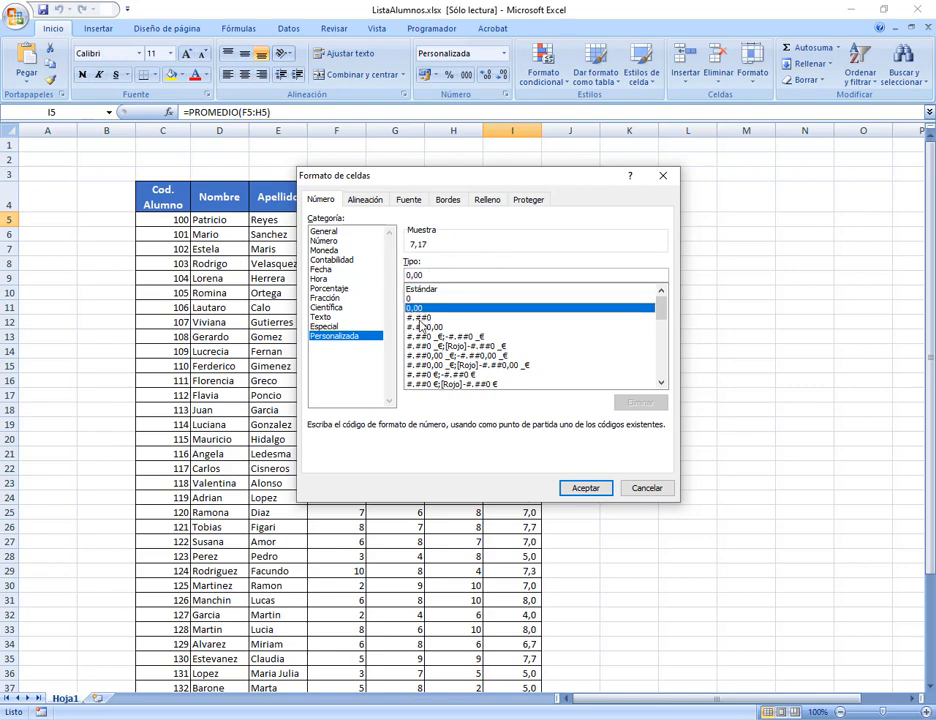
left_click(430, 318)
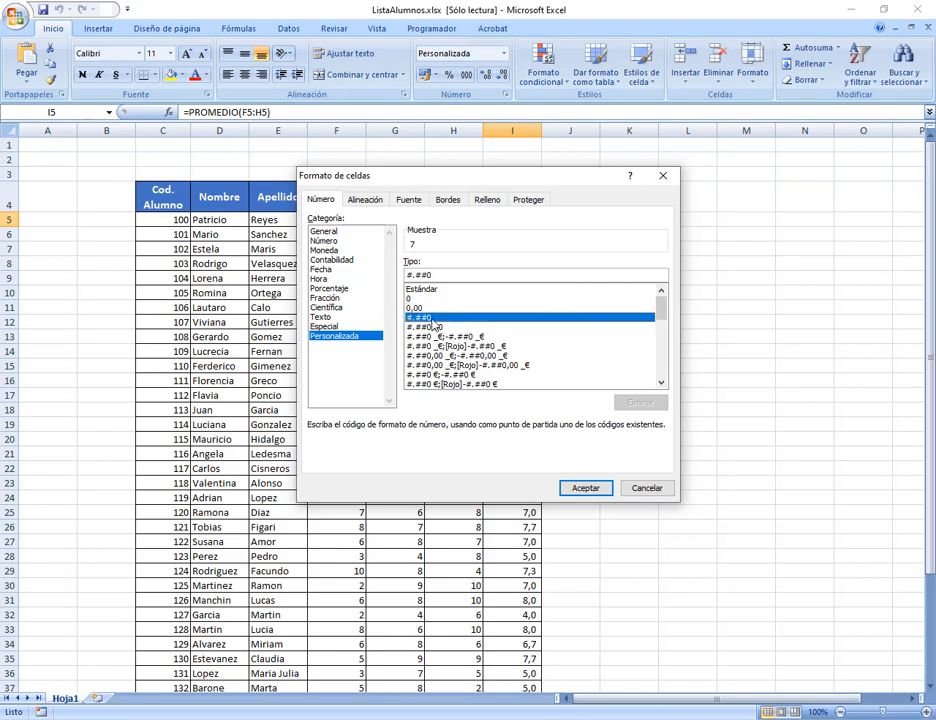
left_click(433, 327)
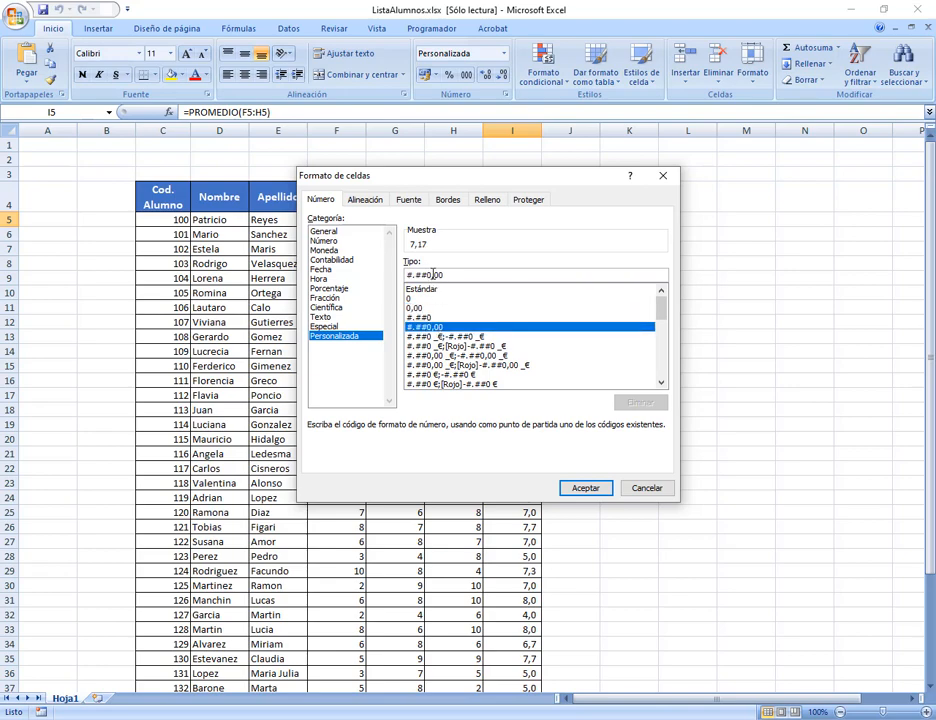
- Try the format code with a single decimal, #.##0,0, and restore it to #.##0,00
left_click_drag(433, 274, 458, 274)
left_click_drag(433, 275, 450, 276)
key("BackSpace")
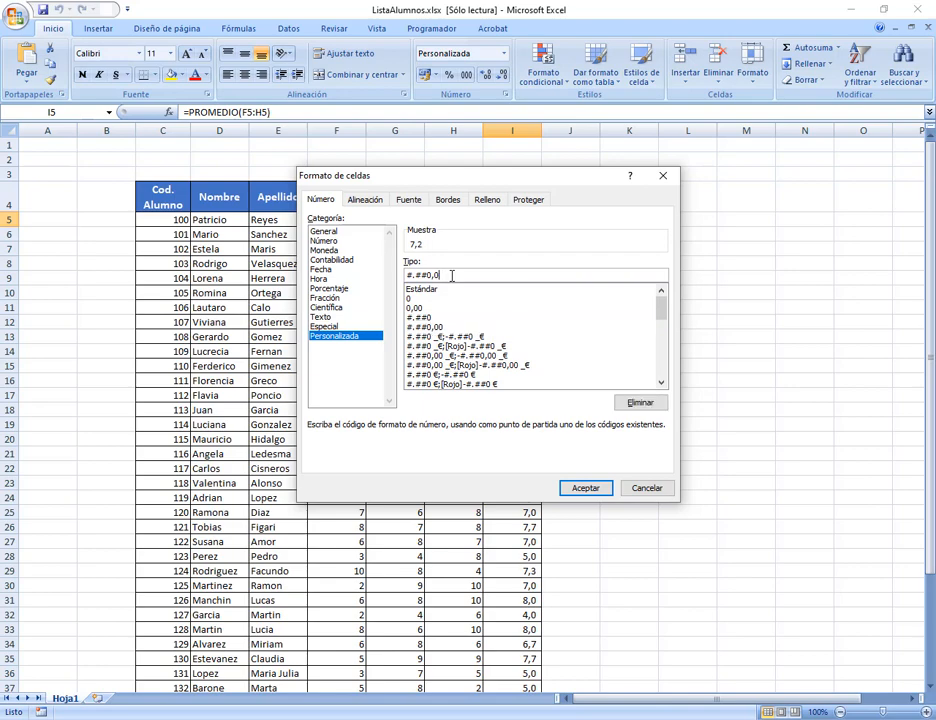
type("0")
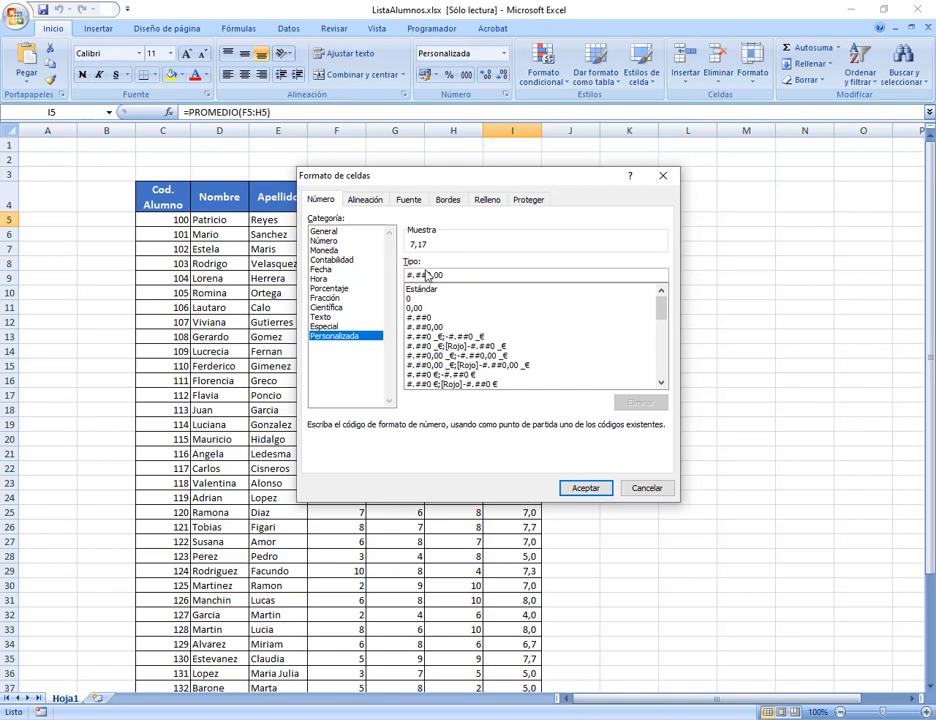
- Copy the full format code #.##0,00 and return to the Word letter
left_click_drag(408, 276, 463, 276)
key("super+c")
right_click(437, 274)
left_click(397, 301)
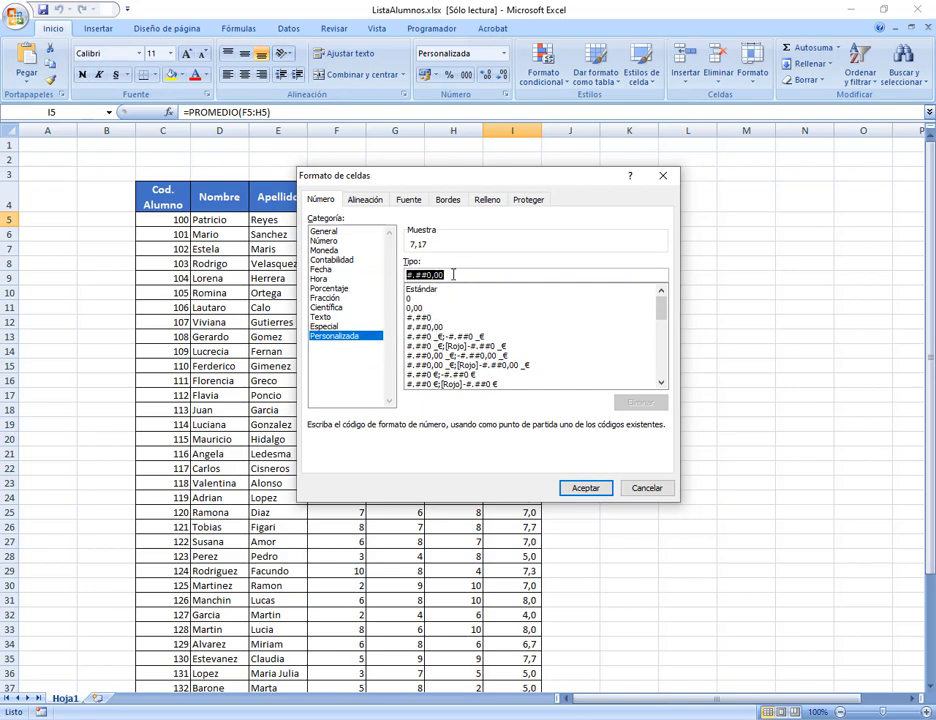
left_click(424, 274)
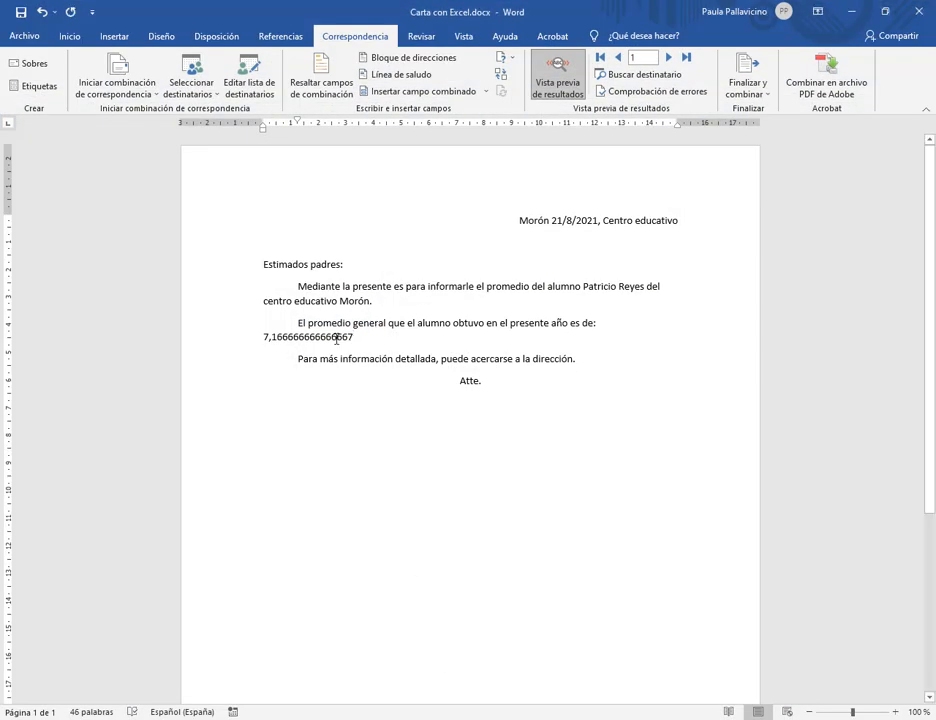
- Edit the letter's Promedio merge field so its field code reads MERGEFIELD Promedio \#.##0,00
left_click(336, 339)
right_click(340, 337)
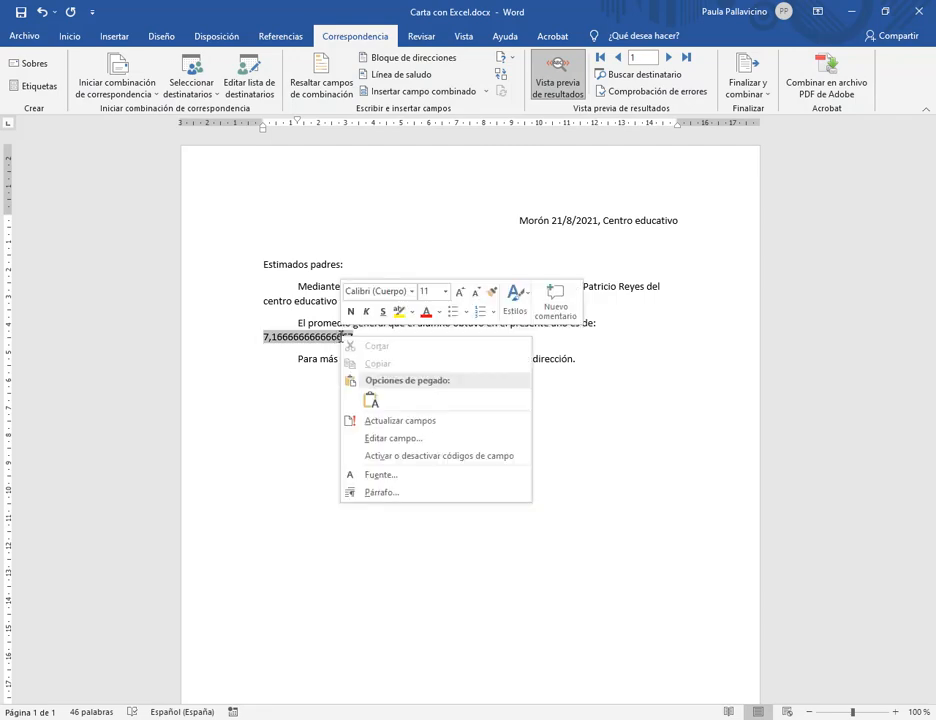
left_click(401, 439)
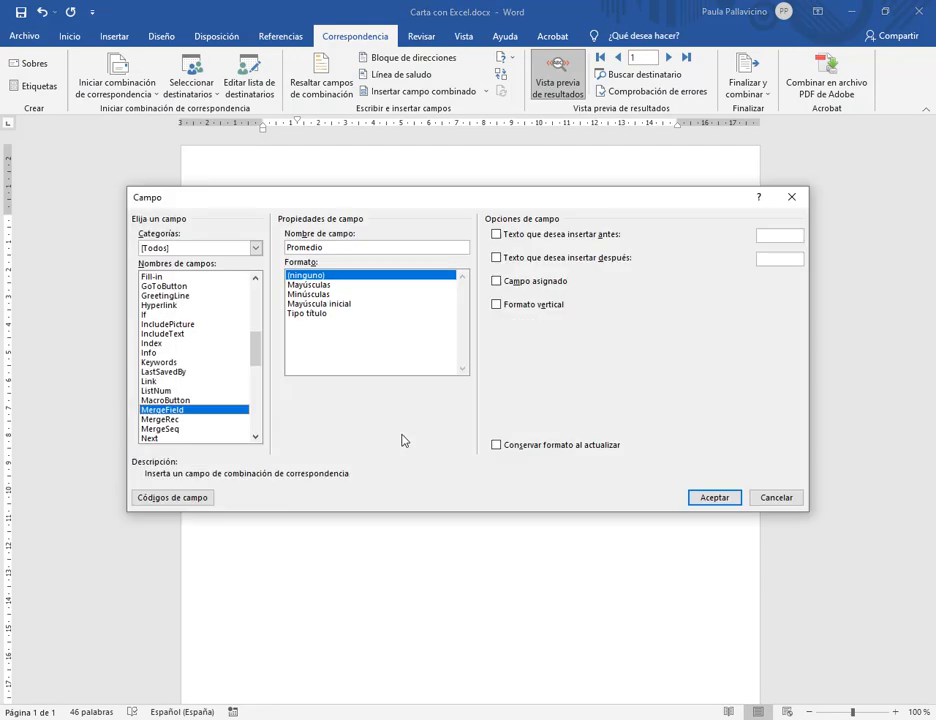
left_click(160, 497)
left_click(408, 247)
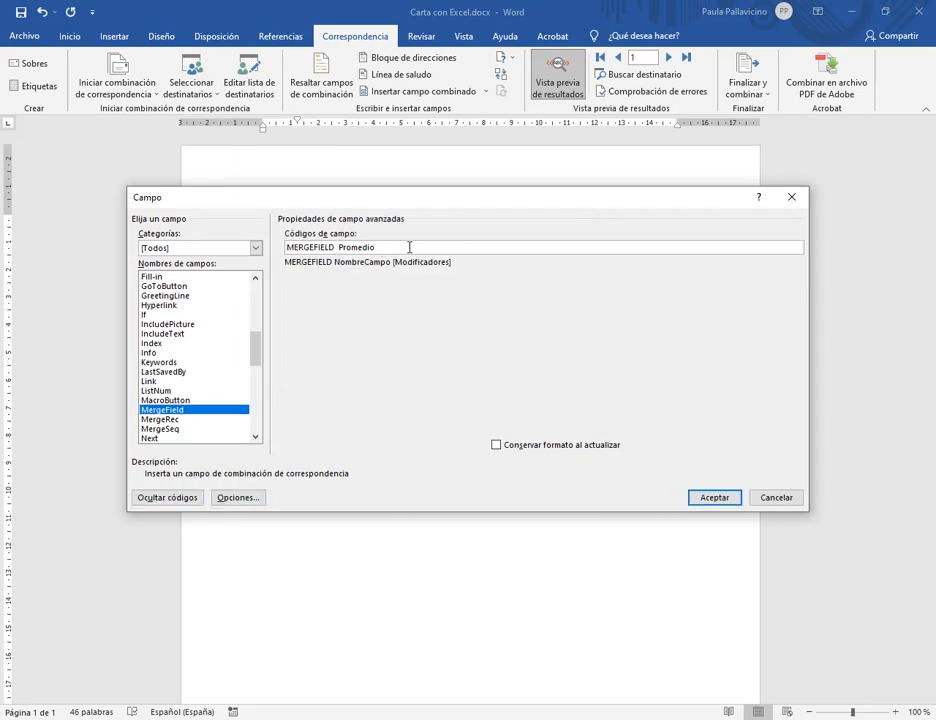
type("\\")
right_click(409, 247)
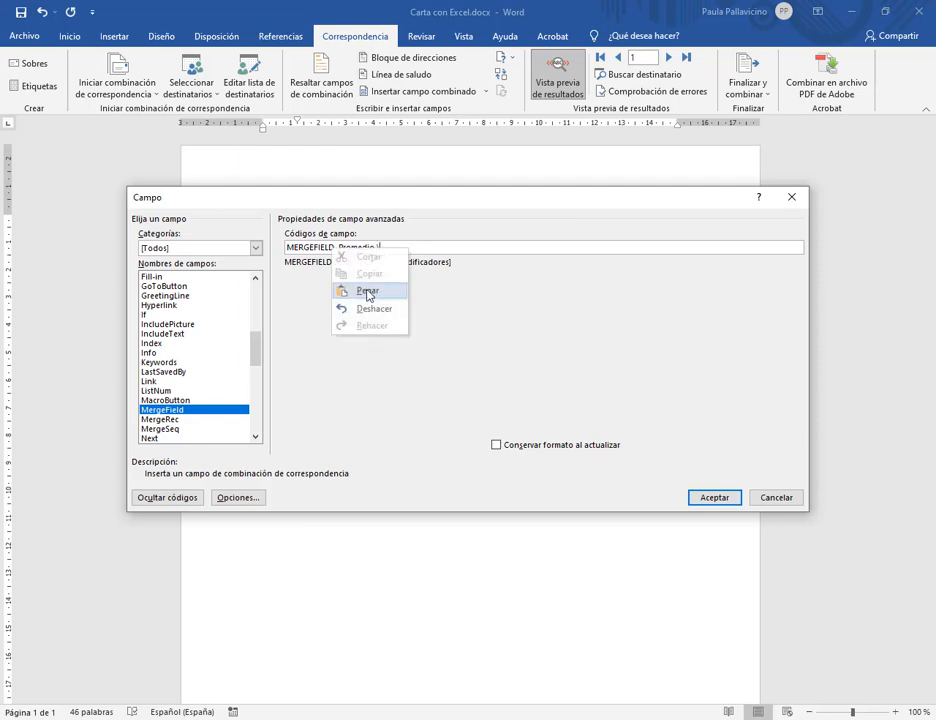
left_click(372, 290)
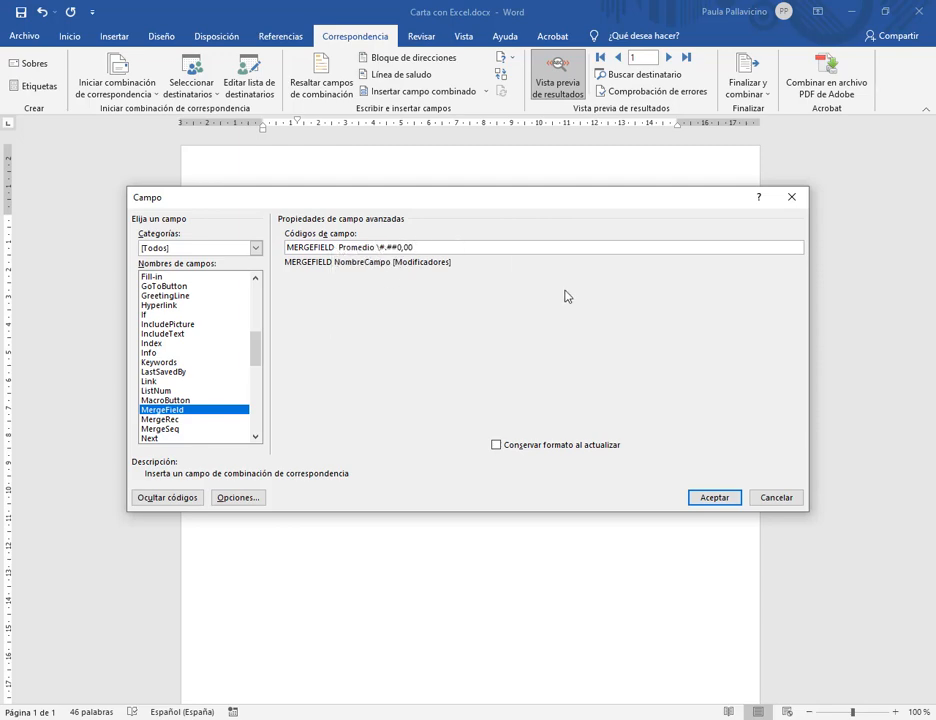
left_click(715, 498)
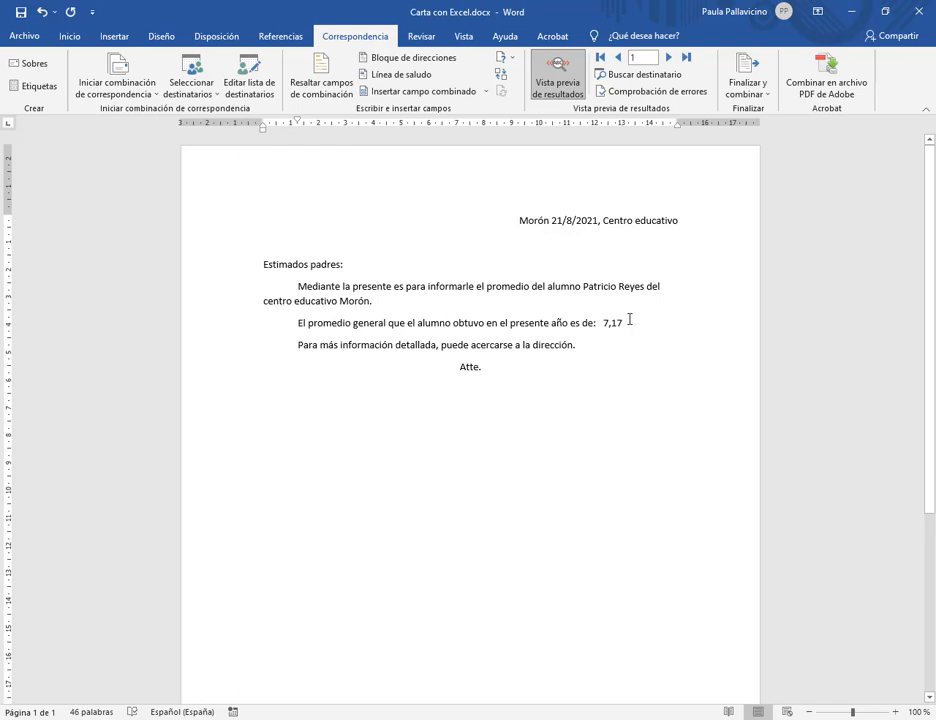
- Preview the merged letters up to record 11 and back to record 10, checking the decimals of each Promedio
left_click(669, 58)
left_click(669, 58)
left_click(669, 58)
left_click(669, 58)
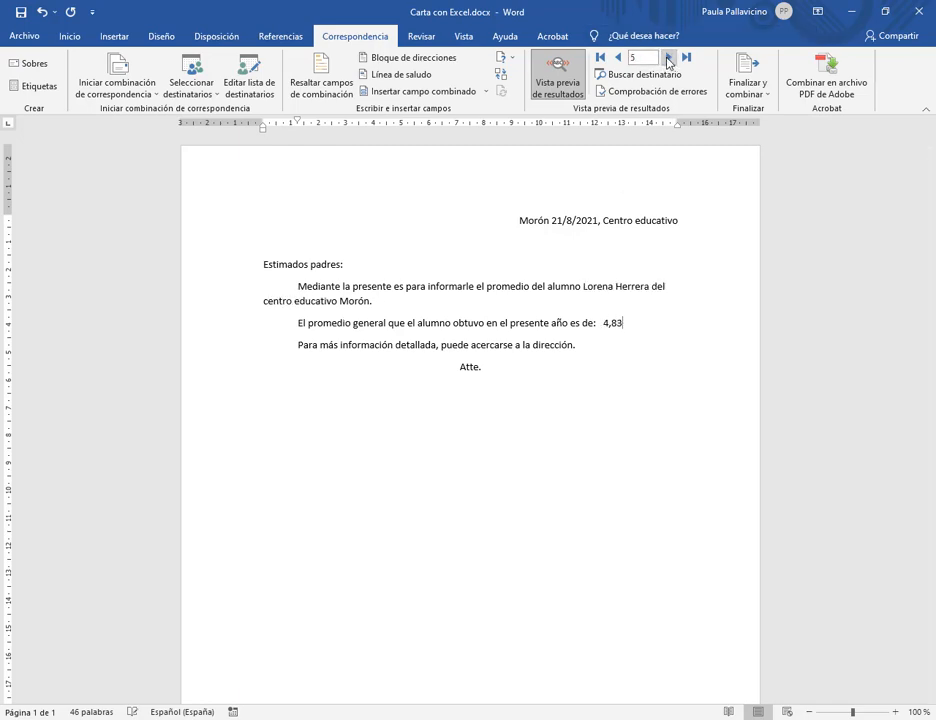
left_click(669, 58)
left_click(669, 58)
left_click(669, 58)
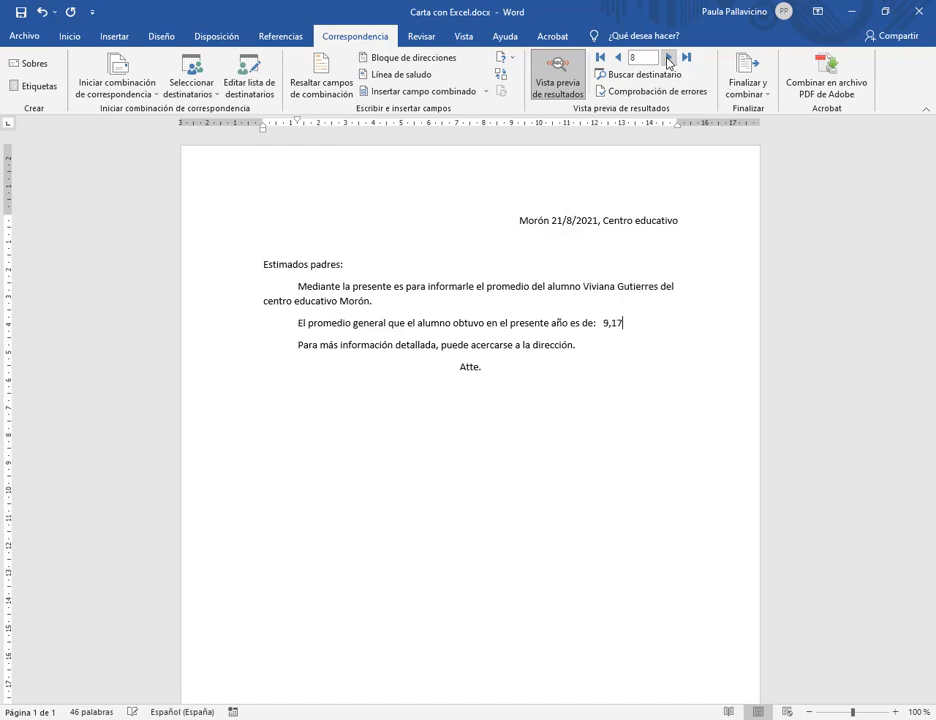
left_click(670, 59)
left_click(669, 58)
left_click(669, 58)
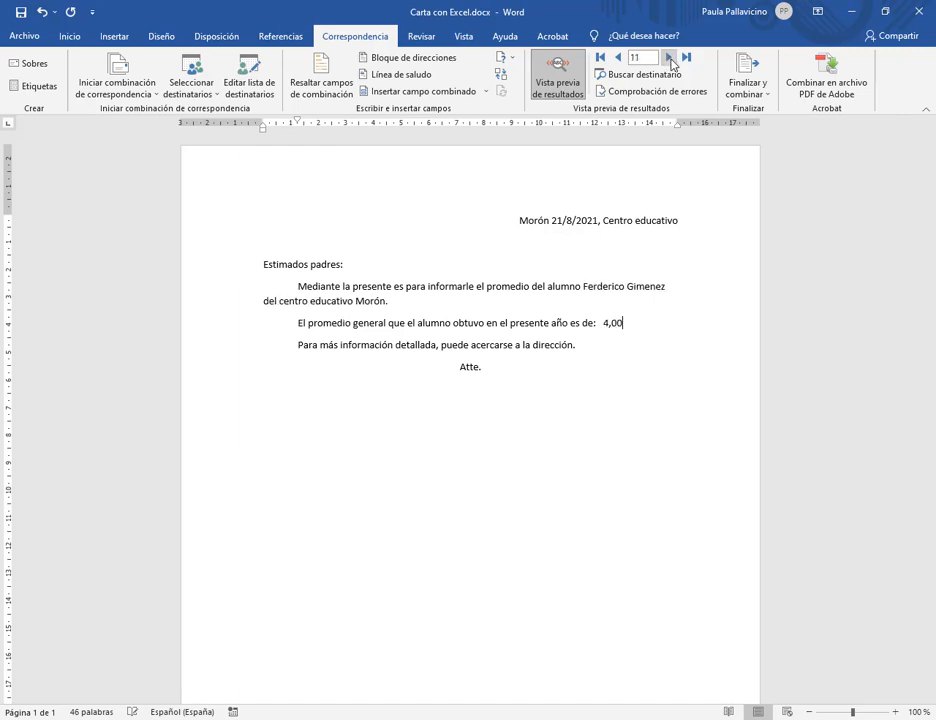
left_click(618, 58)
- Merge all records into a new document of individual letters and look through the generated pages
left_click(748, 74)
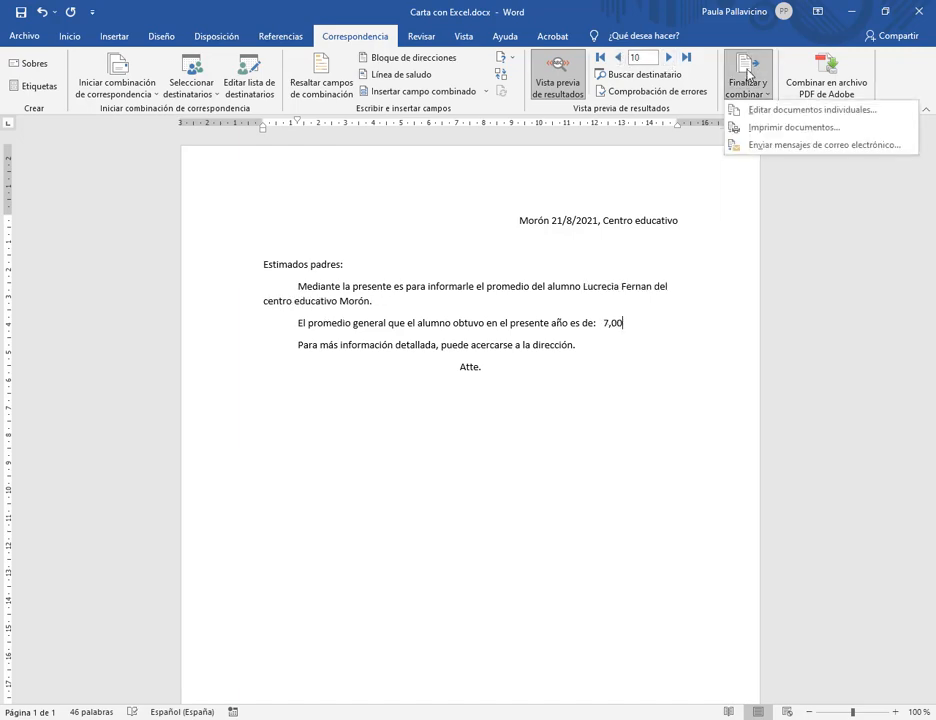
left_click(771, 110)
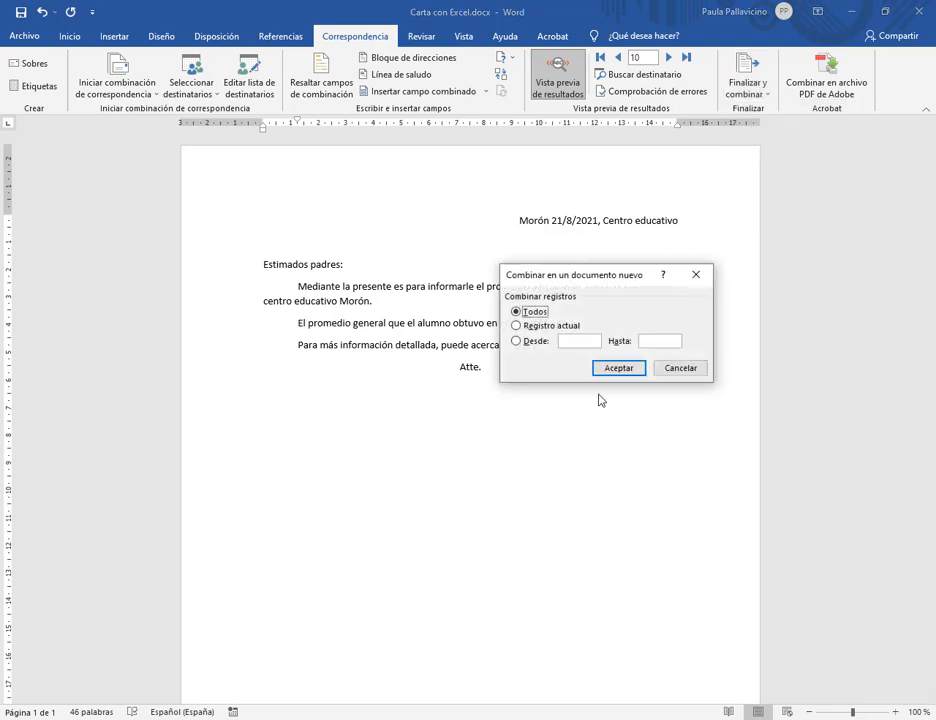
left_click(557, 370)
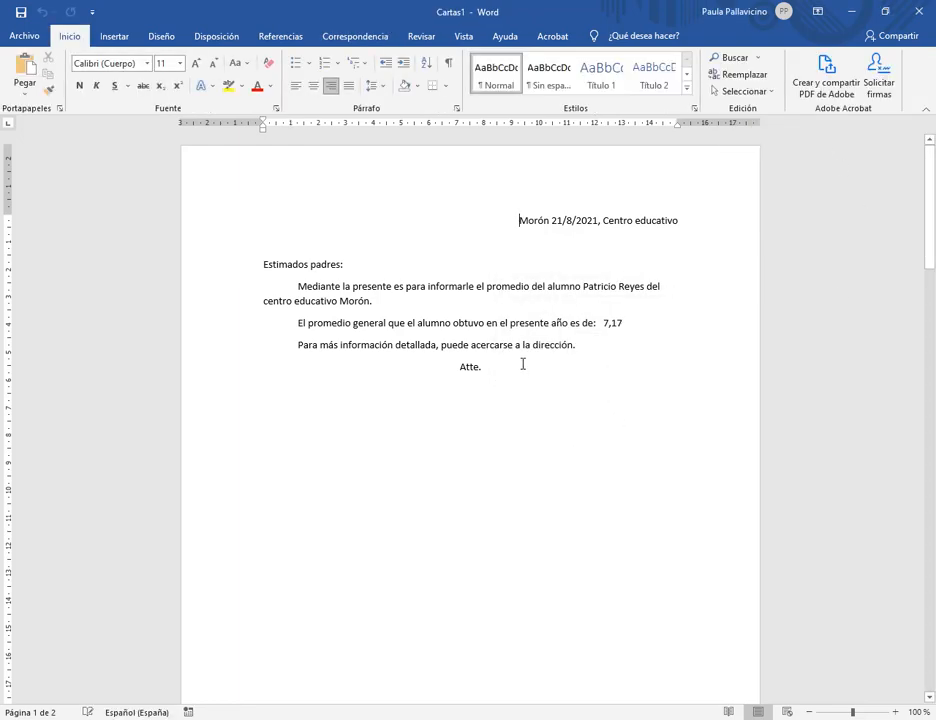
scroll(525, 361, "down", 1)
scroll(525, 361, "down", 1)
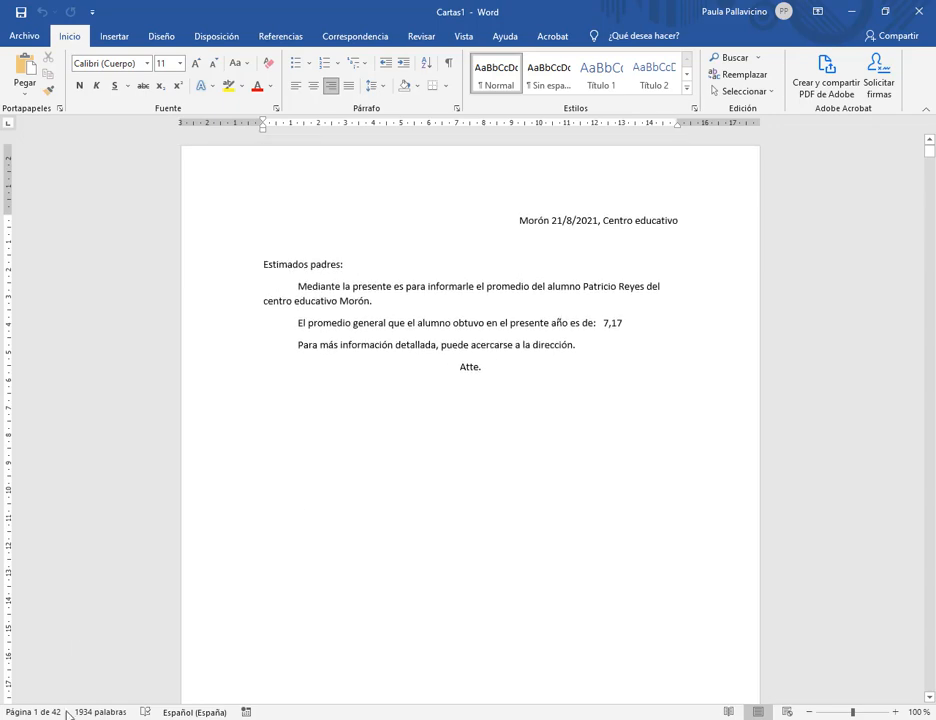
scroll(698, 433, "down", 4)
scroll(698, 433, "down", 12)
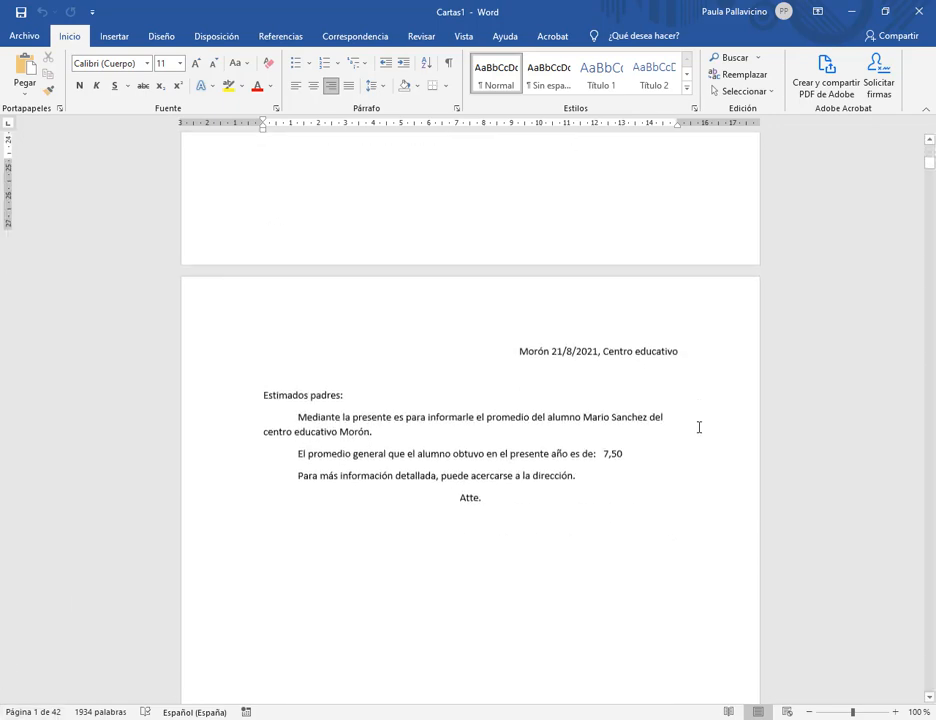
scroll(645, 437, "down", 12)
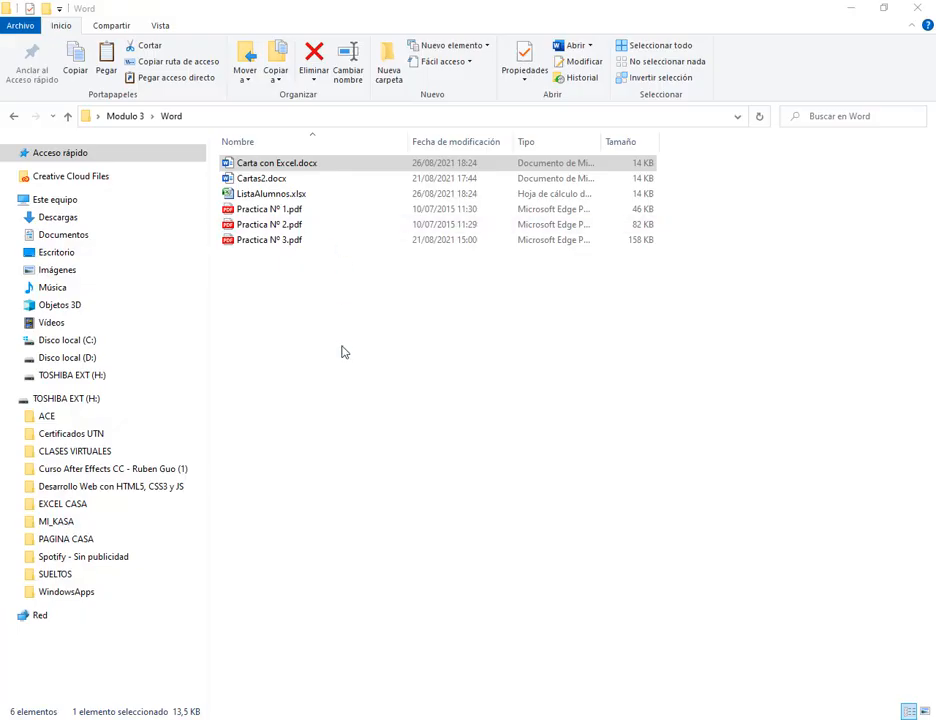
- Open ListaAlumnos.xlsx from the Word folder, set Nota 3 in cell H5 to 9, then save and close the workbook
left_click(343, 348)
double_click(304, 196)
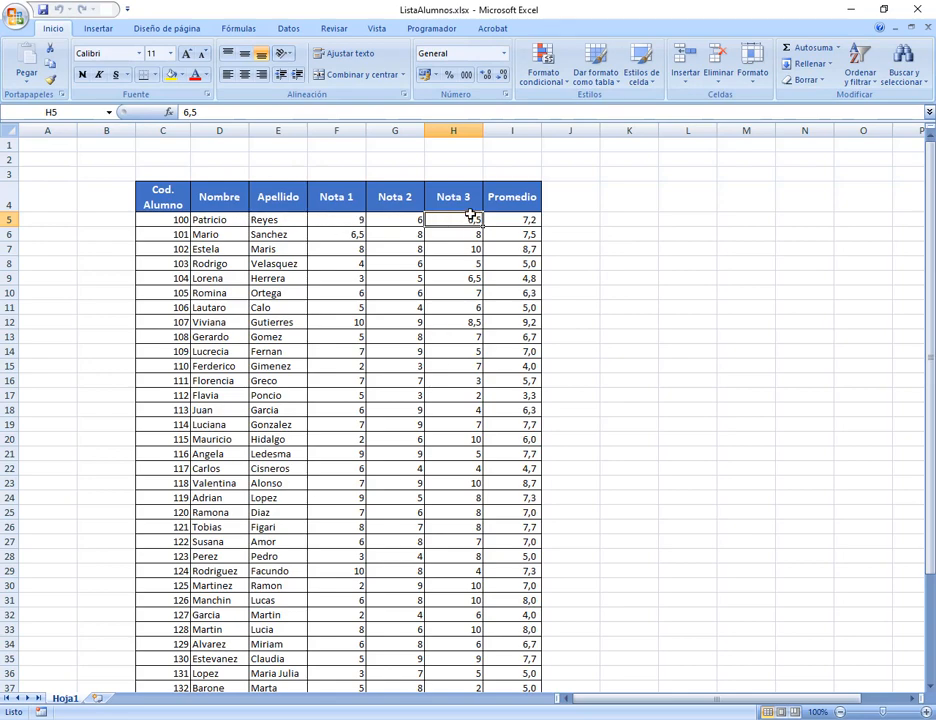
type("9")
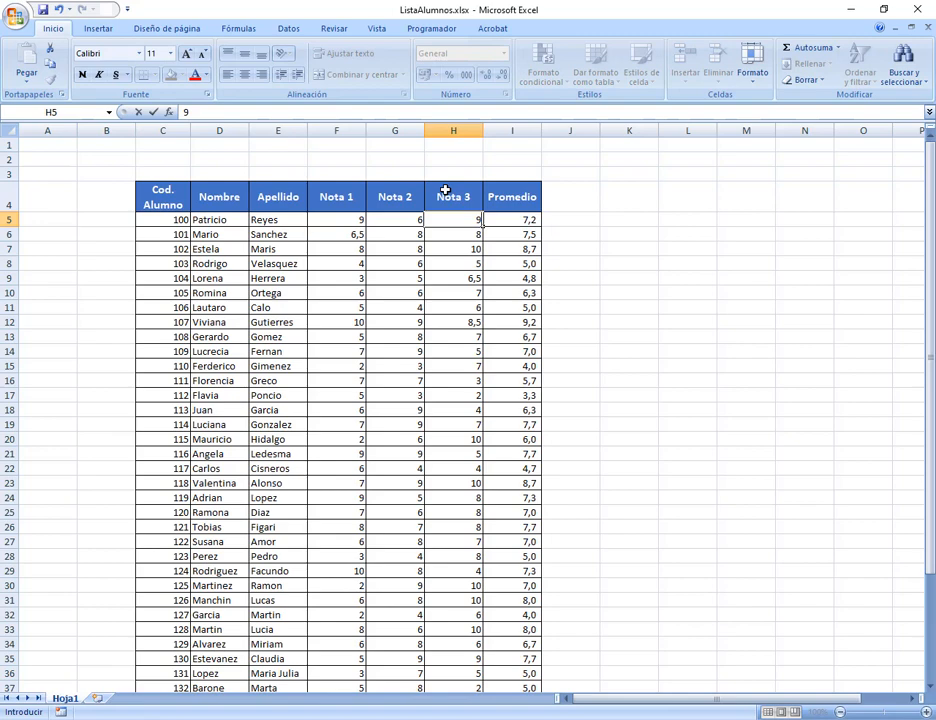
key("Return")
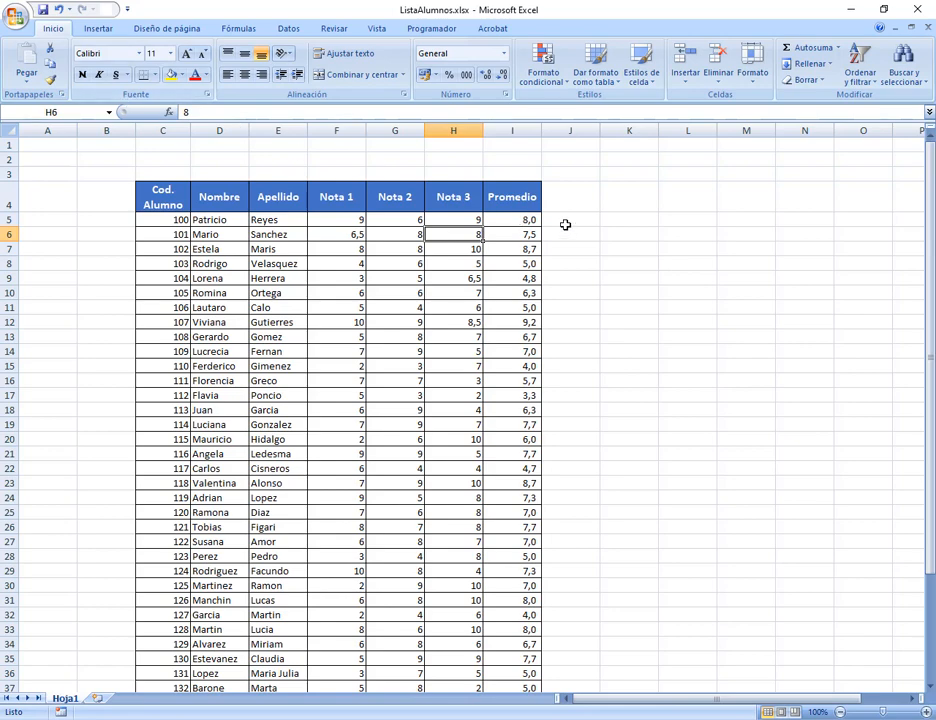
left_click(926, 7)
left_click(917, 9)
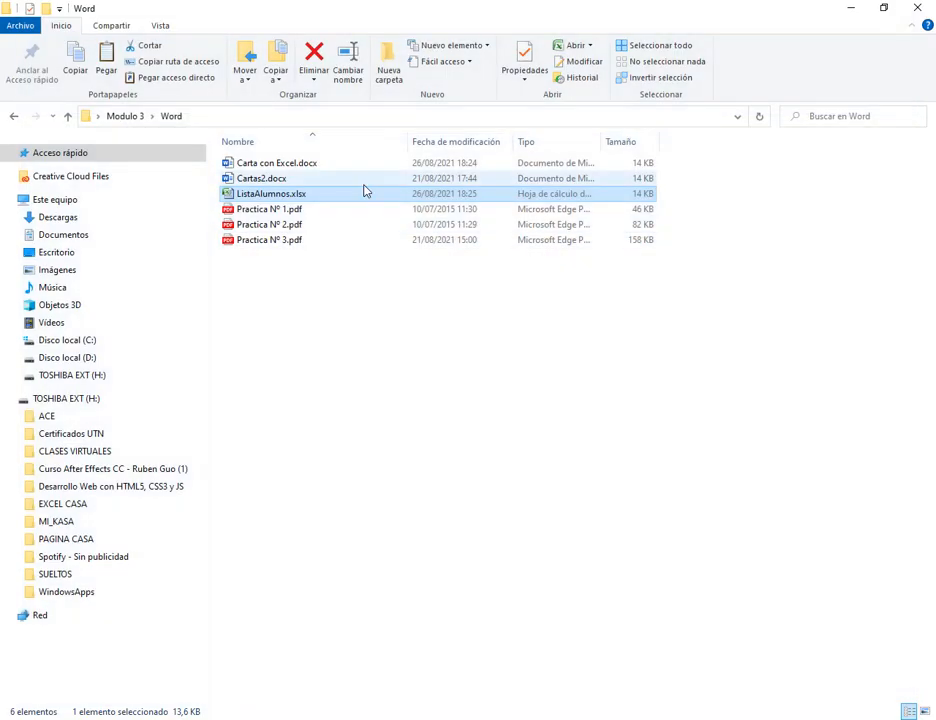
- Open Carta con Excel.docx, allow its SQL query to load the data, check the first student's Promedio, and close the letter
double_click(295, 167)
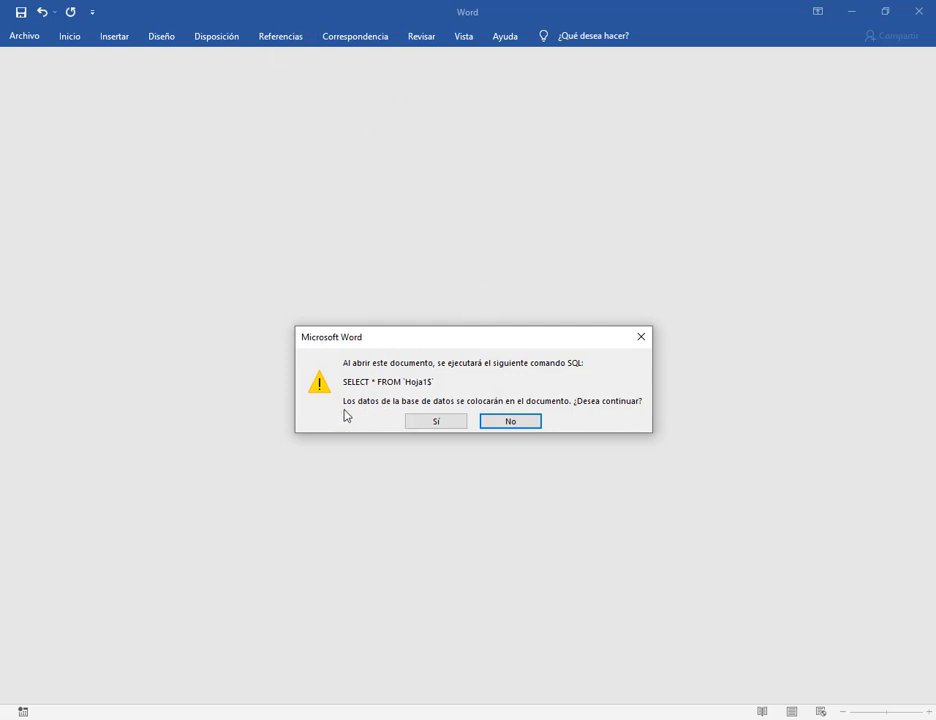
left_click(437, 422)
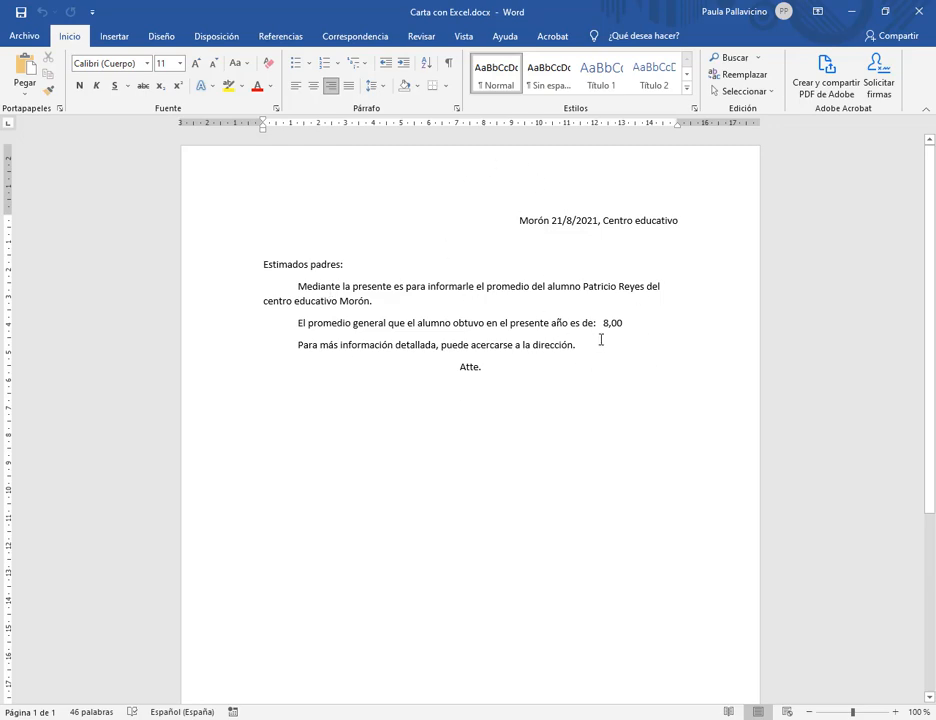
left_click(918, 11)
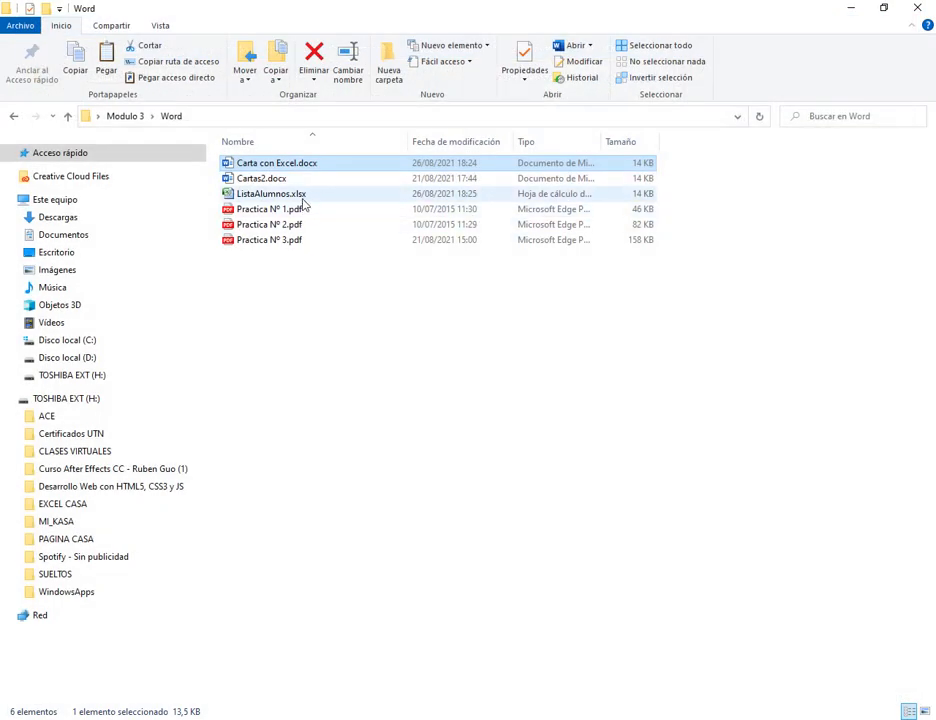
- Reopen ListaAlumnos.xlsx, set Nota 3 in H5 to 2 and Nota 1 in F5 to 3, then save and close the workbook
double_click(300, 194)
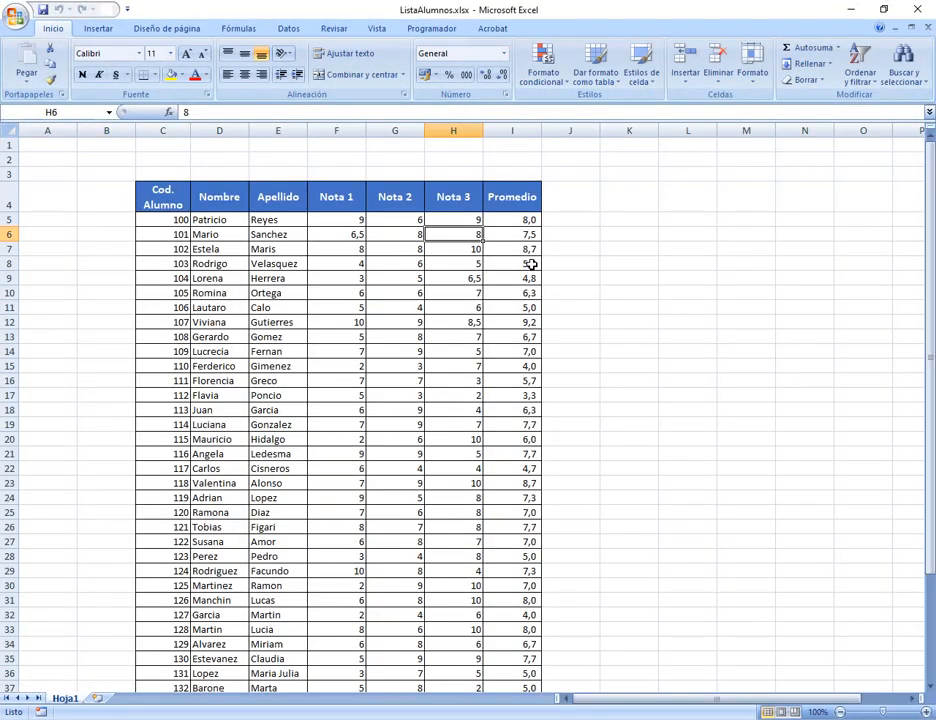
left_click(470, 219)
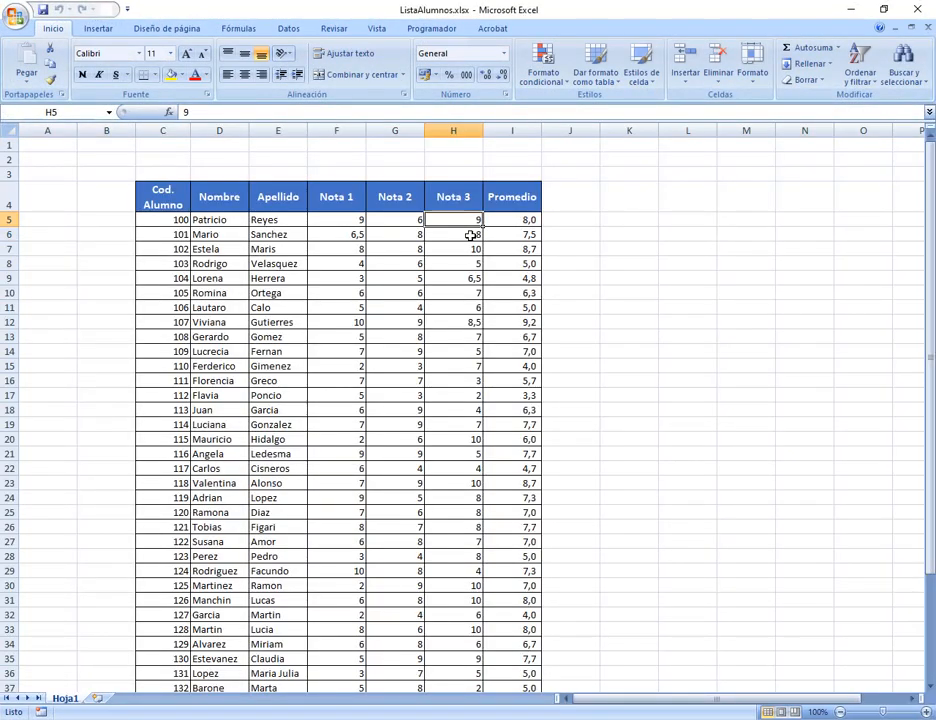
type("2")
key("Left")
key("Left")
type("3")
key("Return")
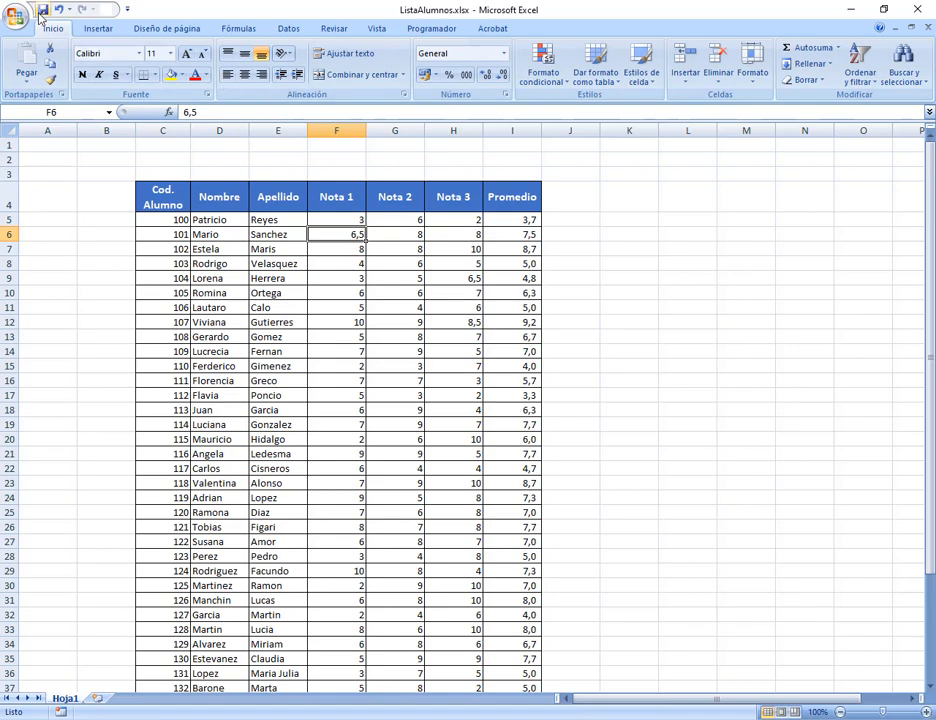
left_click(926, 7)
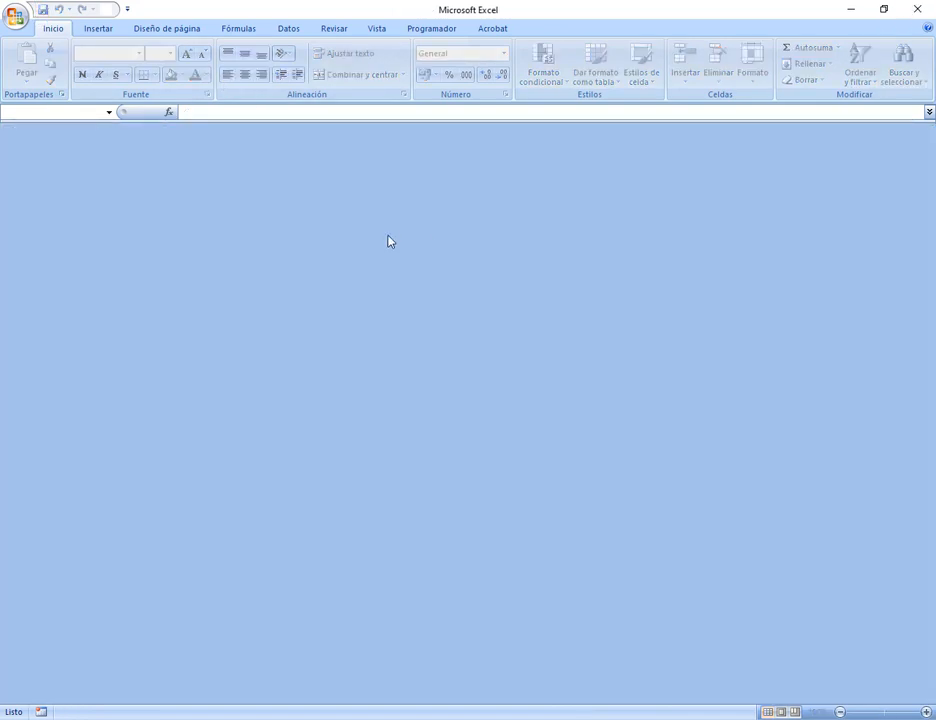
- Close Excel, reopen Carta con Excel.docx allowing its SQL query, check the first student's Promedio, and minimize the letter
left_click(917, 9)
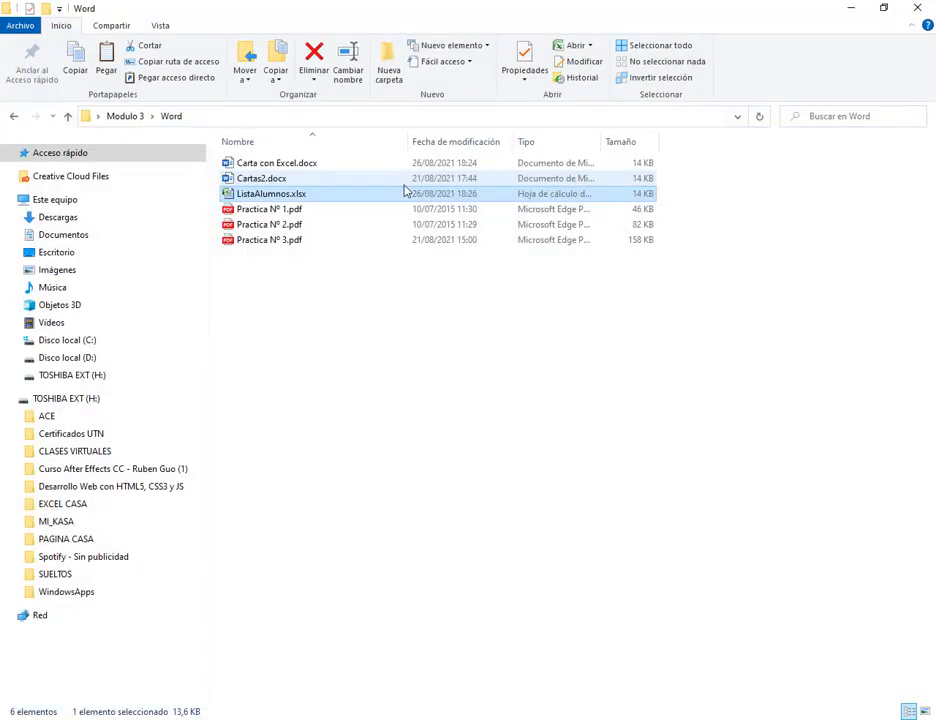
double_click(277, 164)
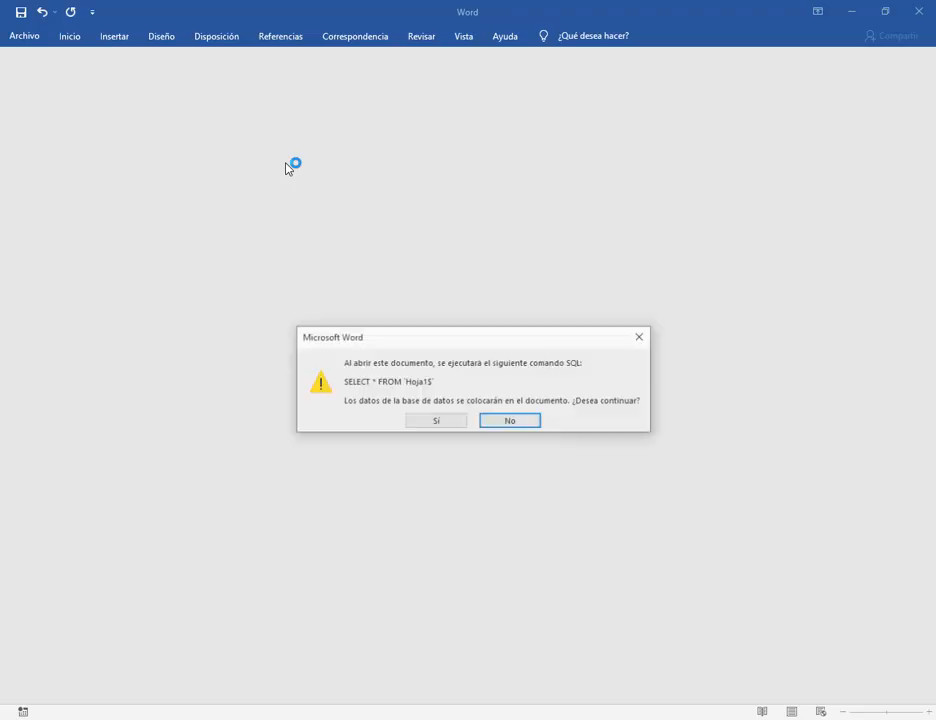
left_click(422, 428)
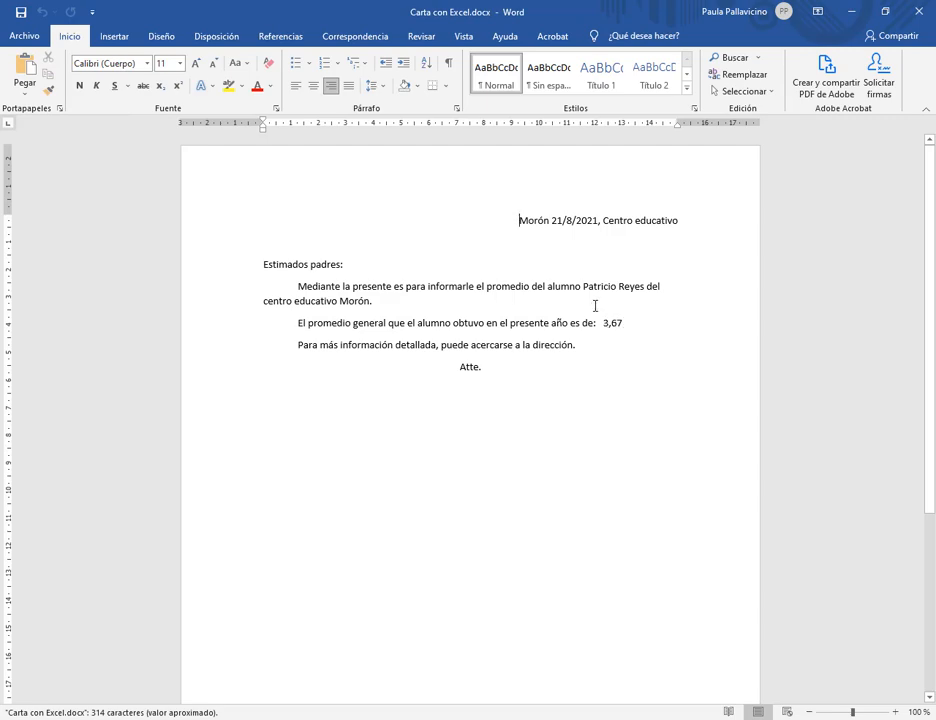
left_click(850, 14)
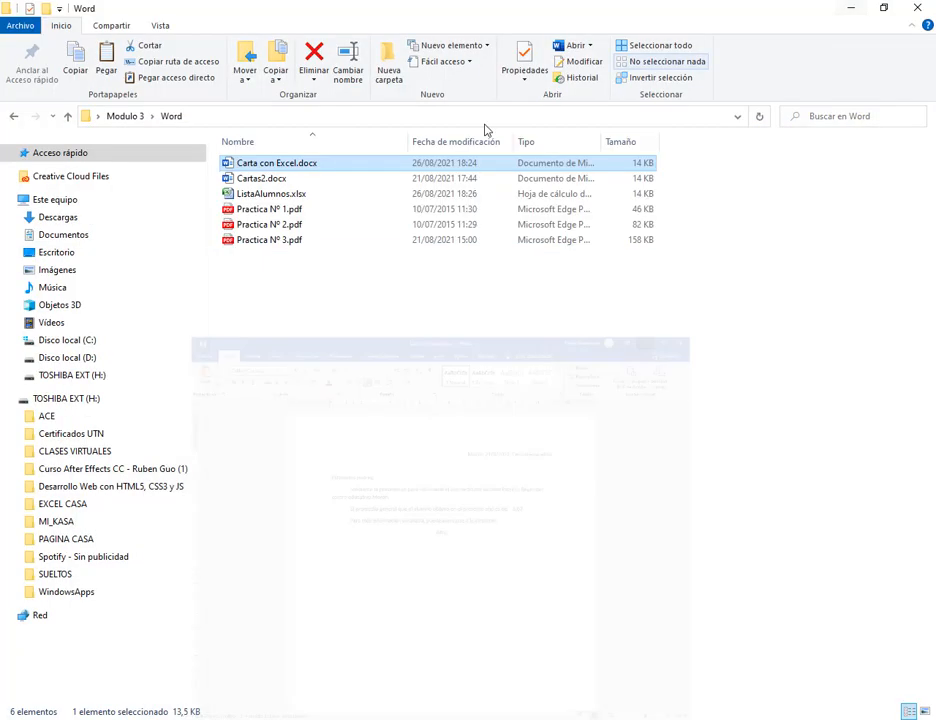
- With the letter still open, open ListaAlumnos.xlsx as read-only and set Nota 3 in cell H5 to 9
double_click(295, 195)
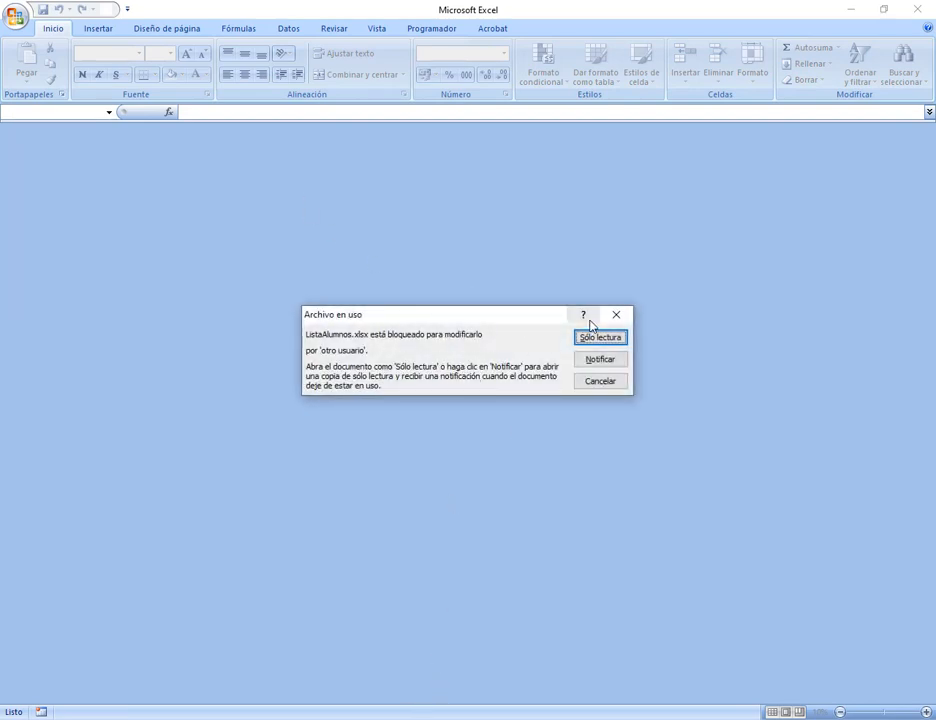
left_click(584, 337)
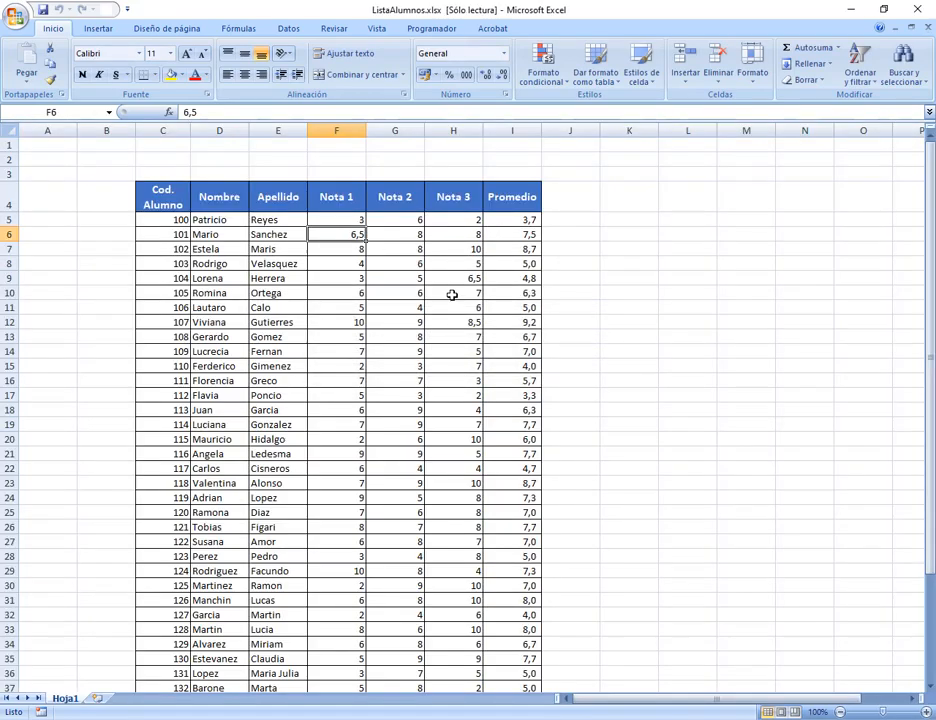
left_click(452, 221)
type("9")
key("Return")
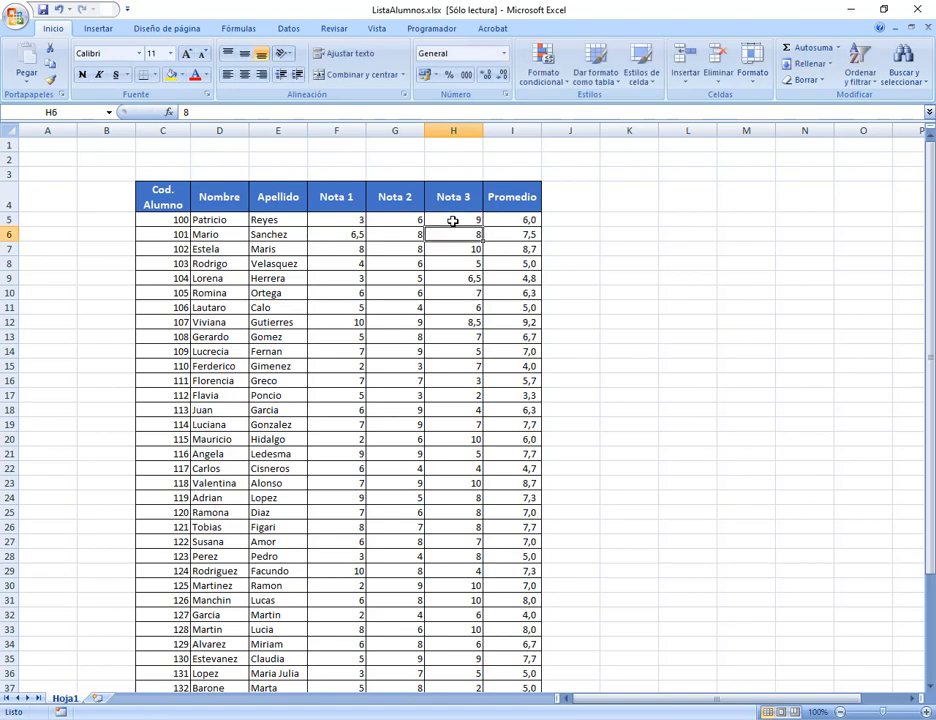
- Try to save the read-only workbook, cancel saving a copy, and close it discarding the changes
left_click(42, 9)
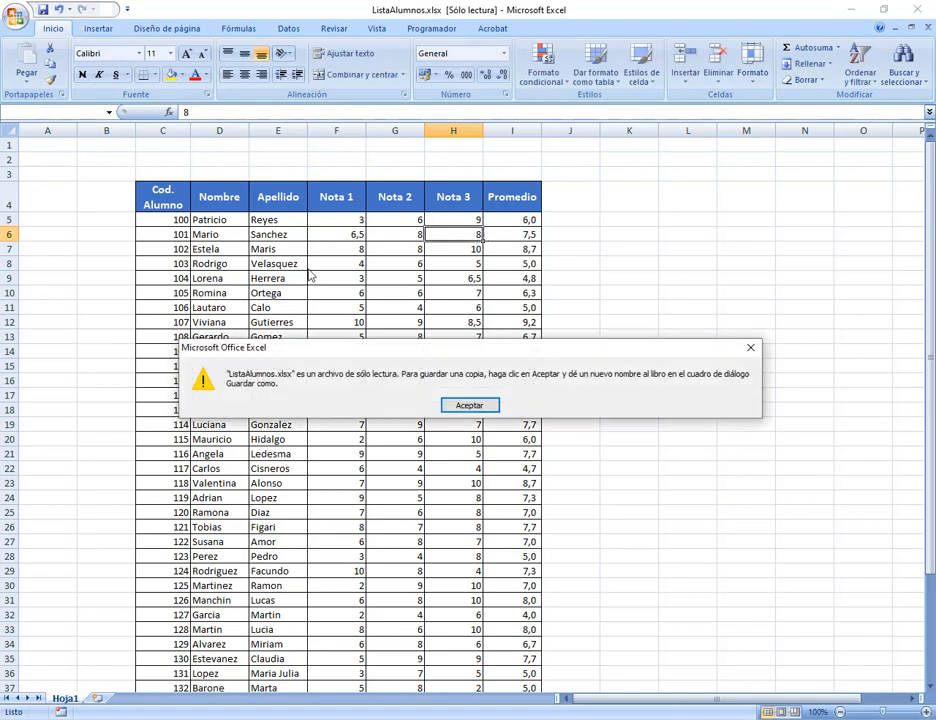
left_click(750, 347)
left_click(418, 369)
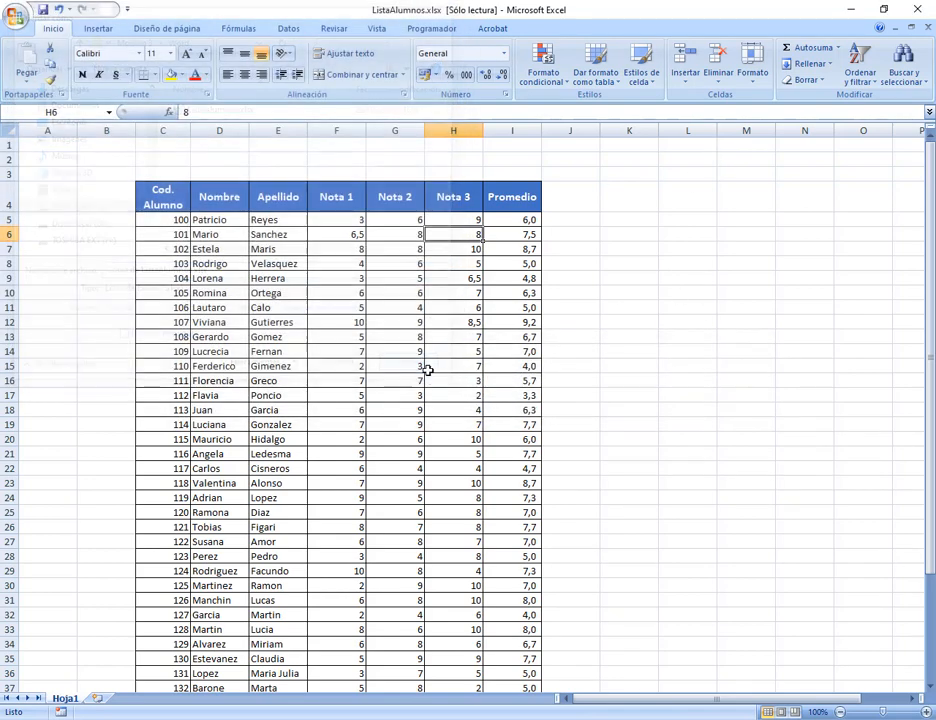
left_click(430, 366)
left_click(918, 9)
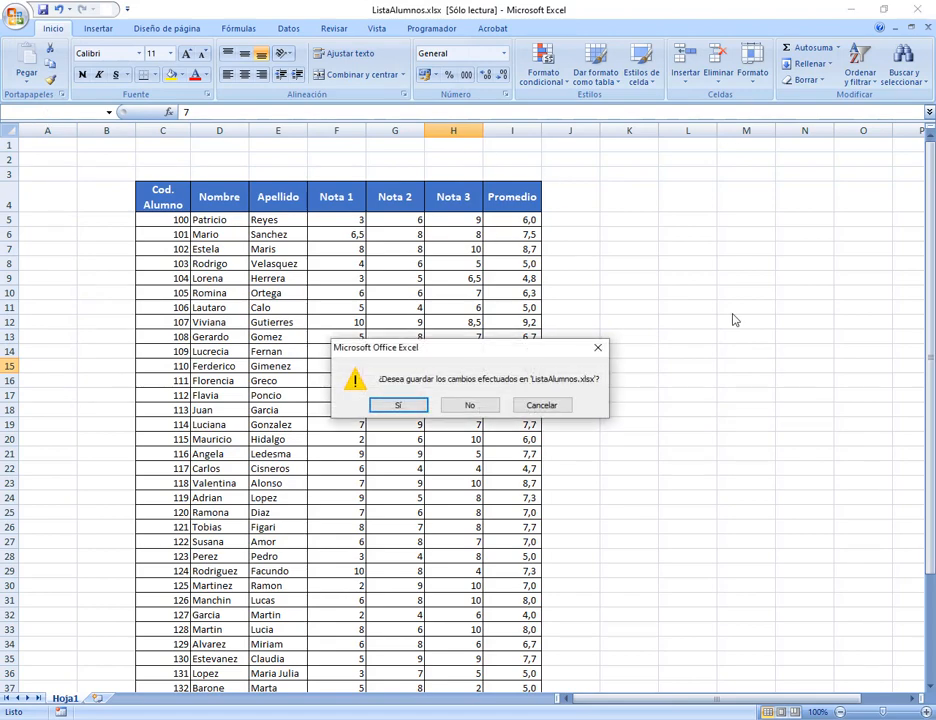
left_click(470, 405)
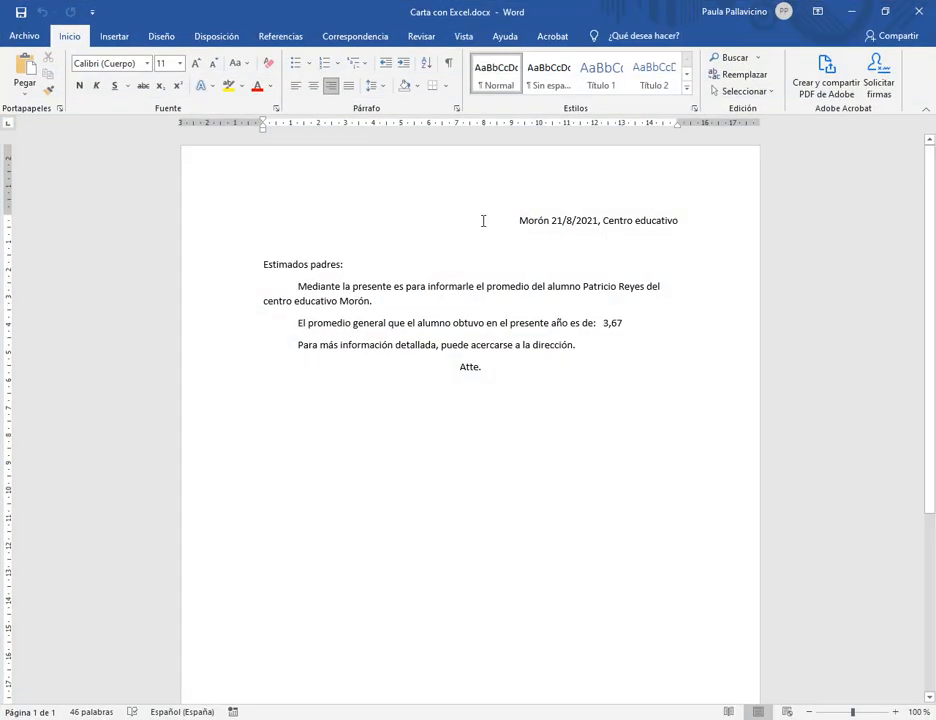
- Close Carta con Excel.docx and Excel, reopen ListaAlumnos.xlsx in editable mode, and select cell H5
left_click(918, 12)
left_click(918, 9)
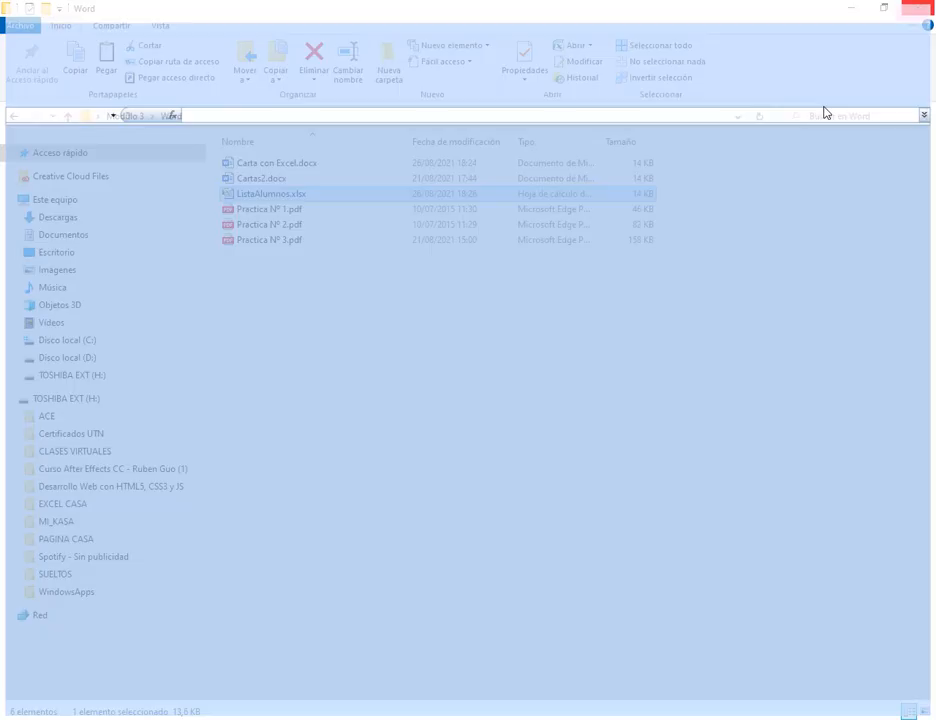
double_click(267, 195)
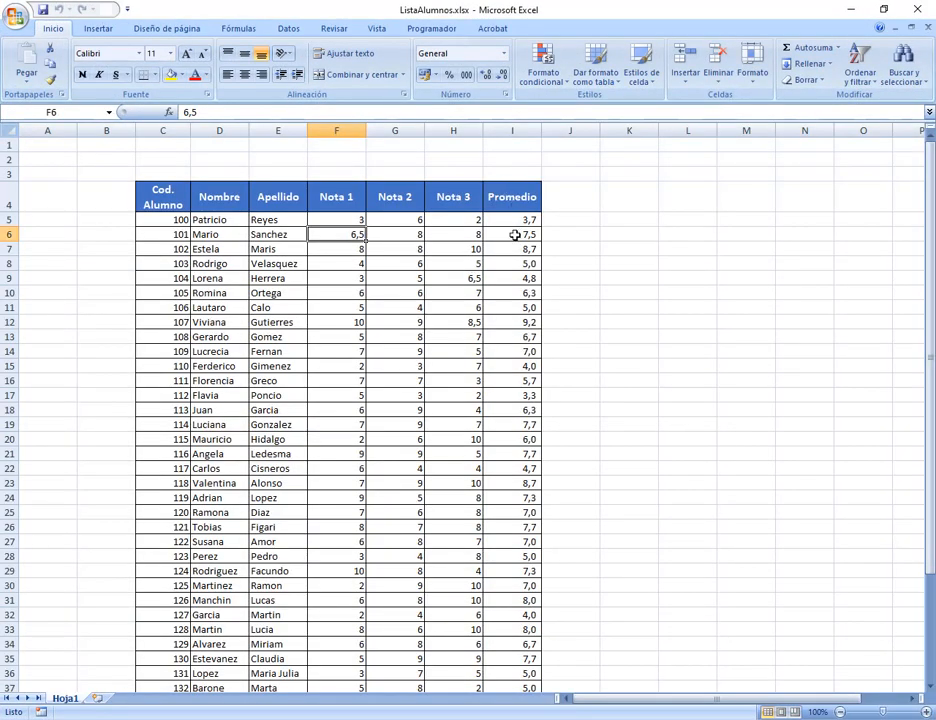
left_click(468, 217)
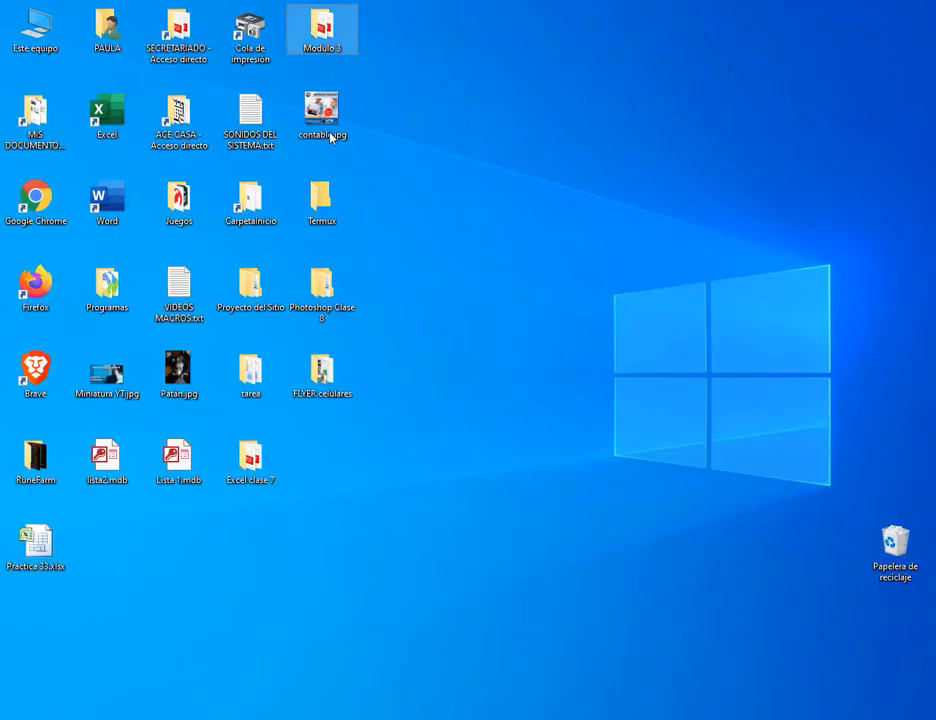
- Open Carta con tabla de Word.docx from the Modulo 3 Word folder, review its recipient table, and close it
double_click(326, 38)
double_click(340, 245)
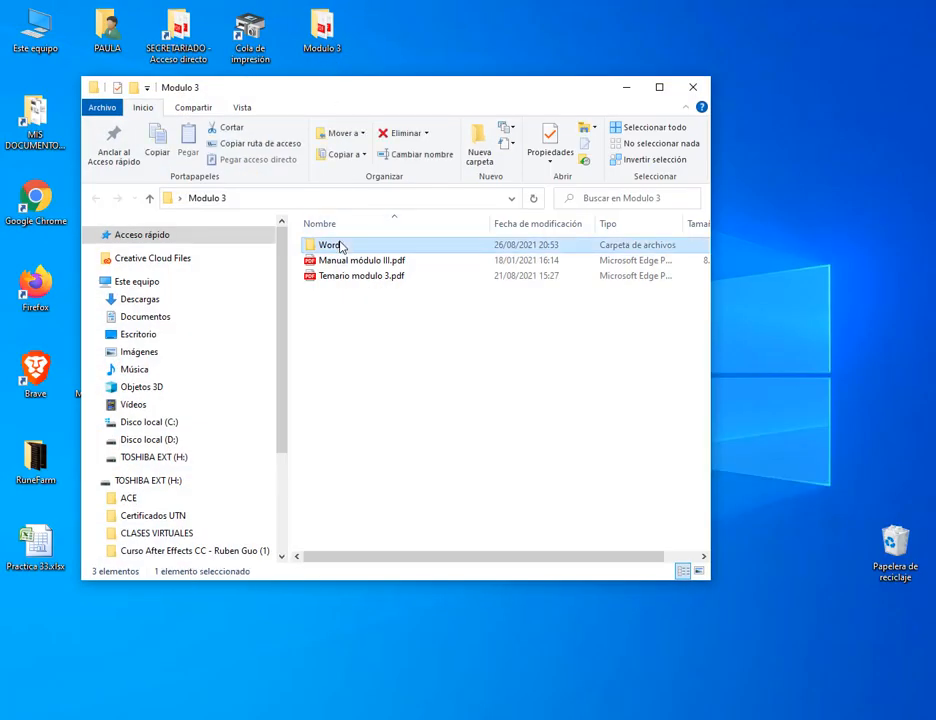
double_click(370, 260)
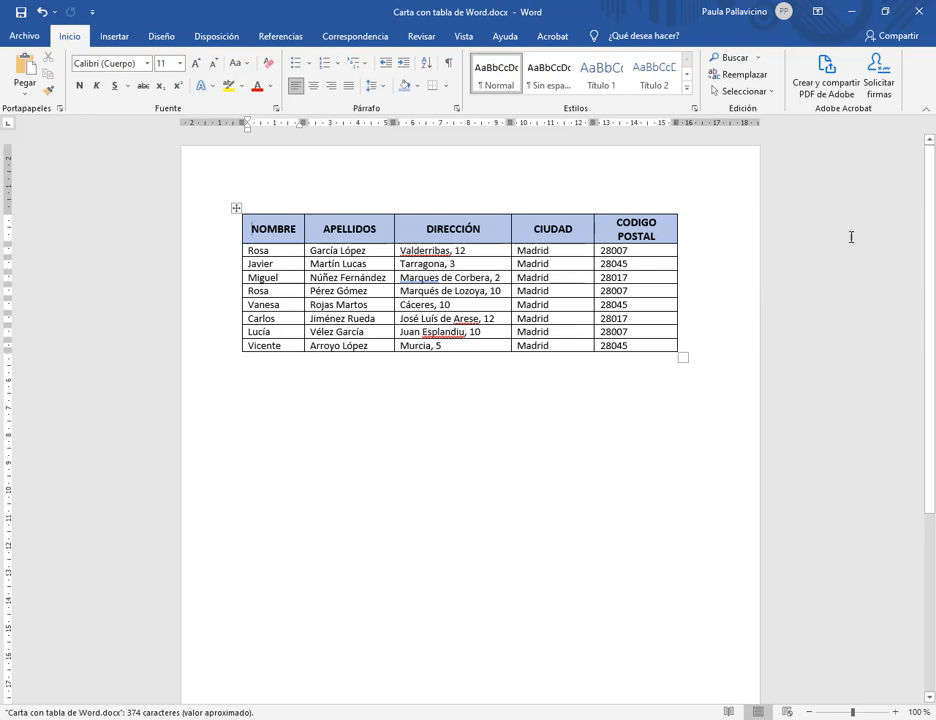
left_click(918, 12)
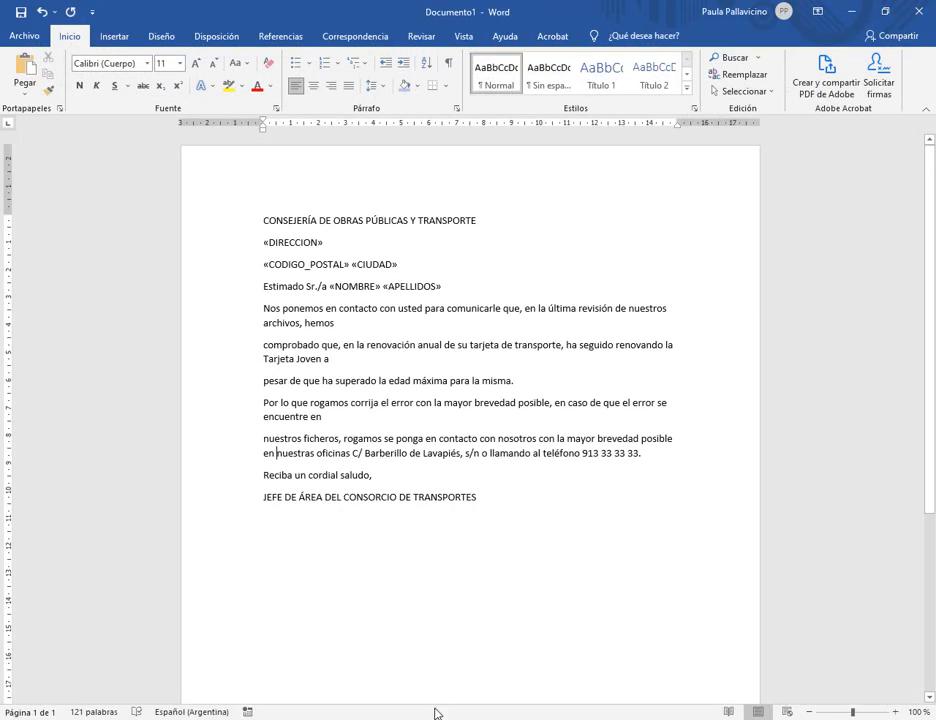
- Start a mail merge in the transport letter using Carta con tabla de Word.docx from Modulo 3\Word as the existing recipient list
left_click(355, 36)
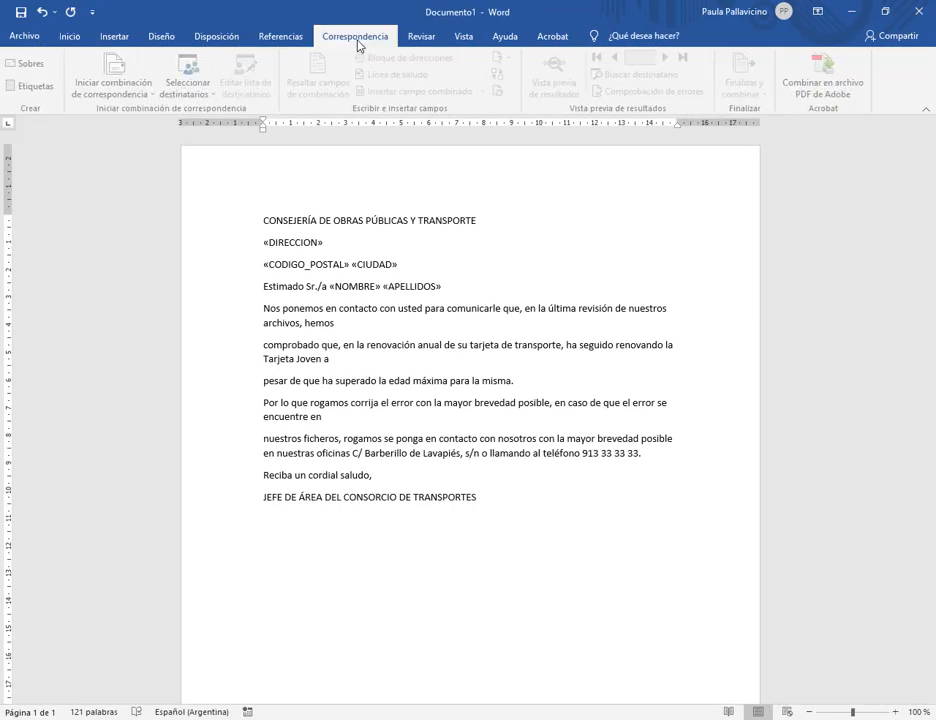
left_click(115, 86)
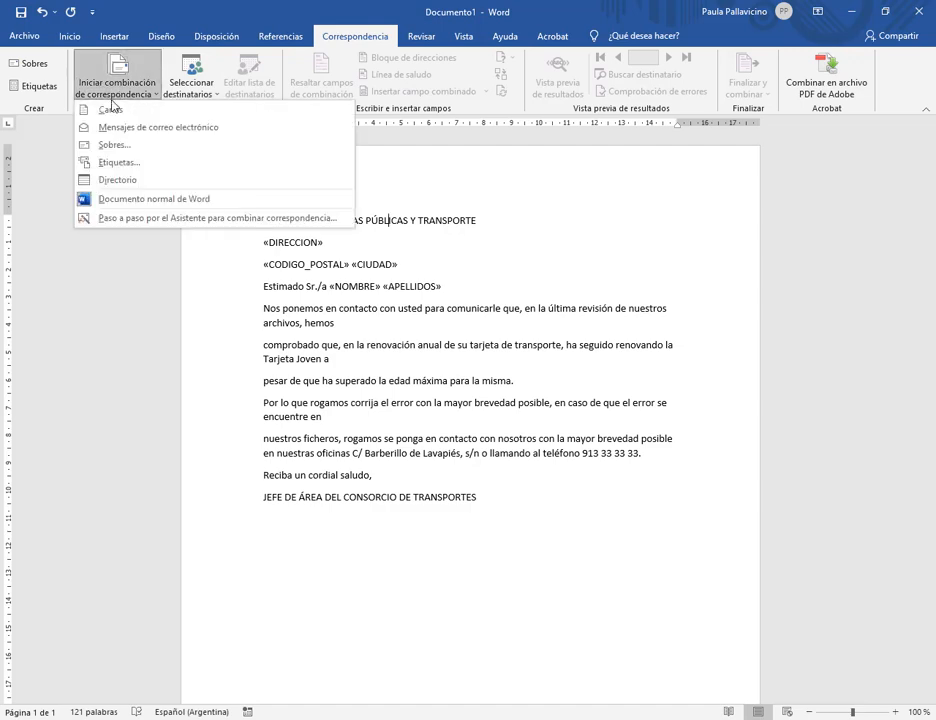
left_click(86, 164)
left_click(196, 92)
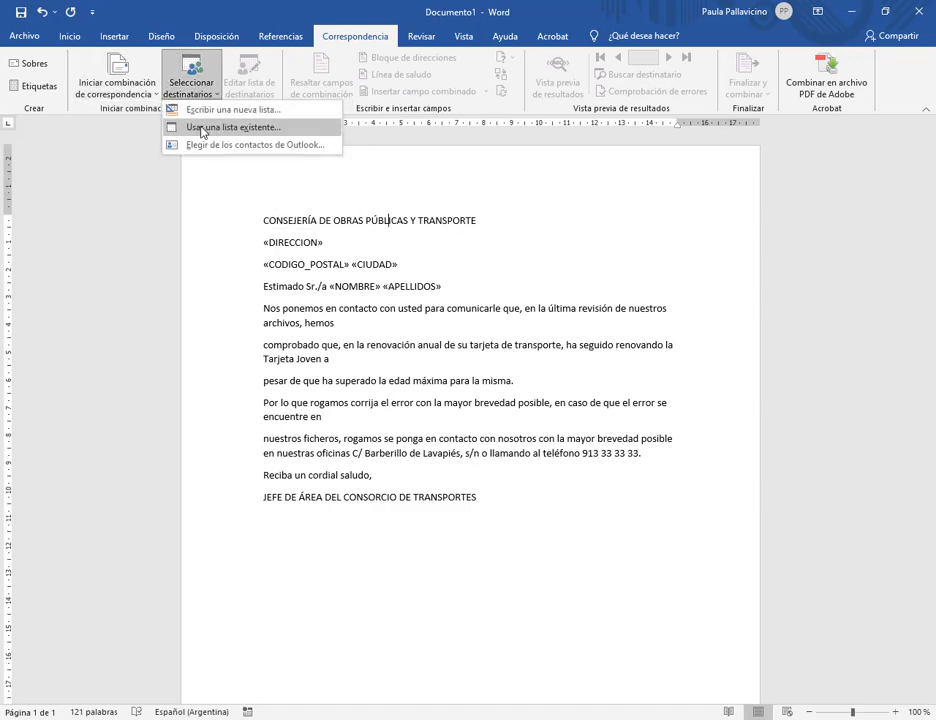
left_click(172, 127)
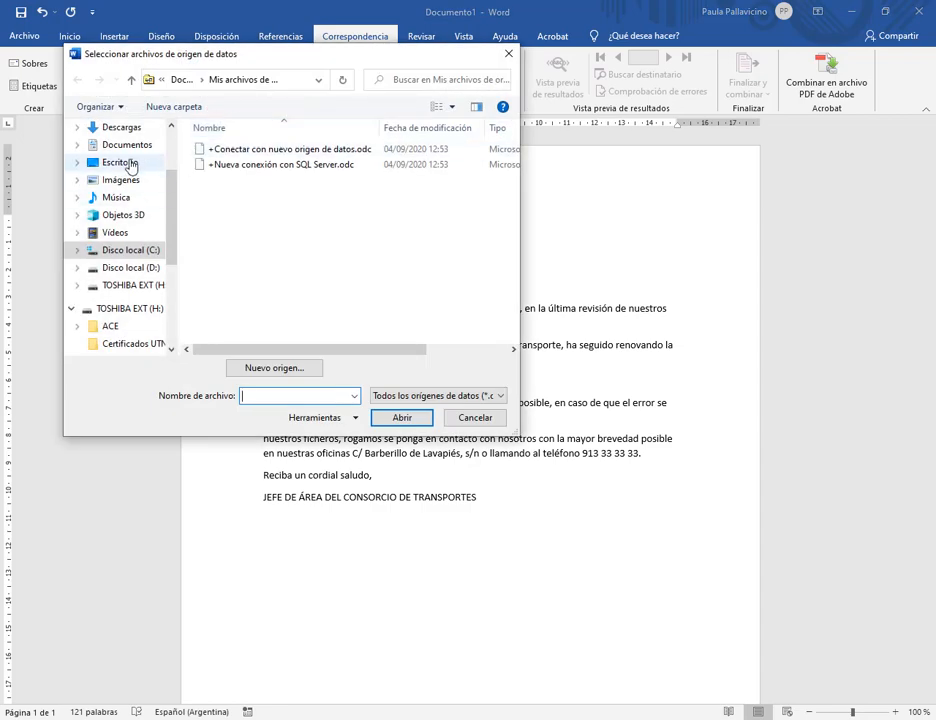
left_click(124, 163)
double_click(463, 165)
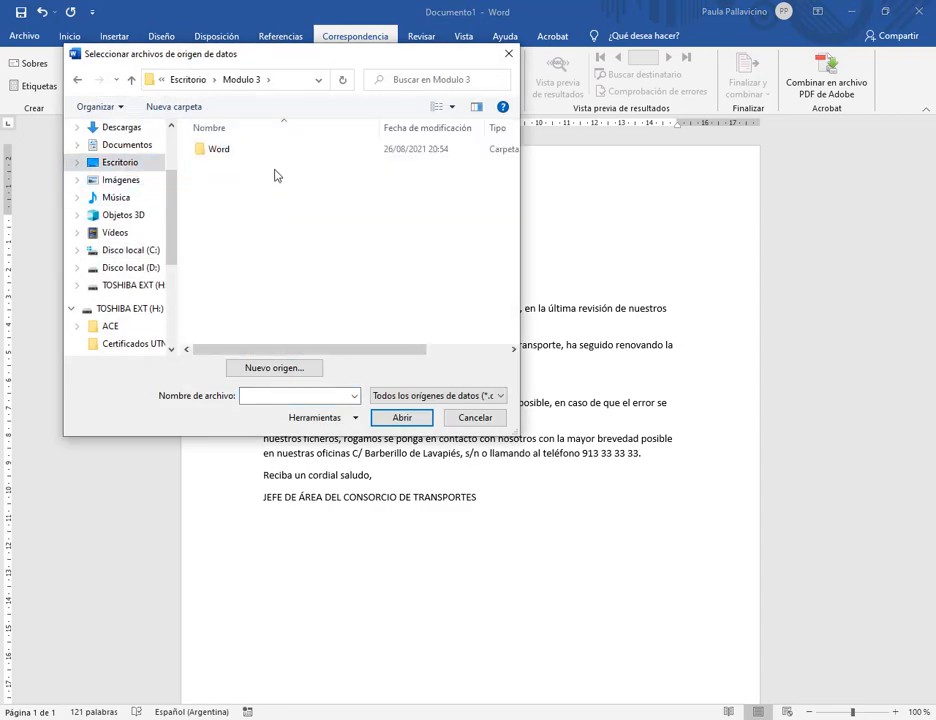
double_click(236, 154)
double_click(262, 164)
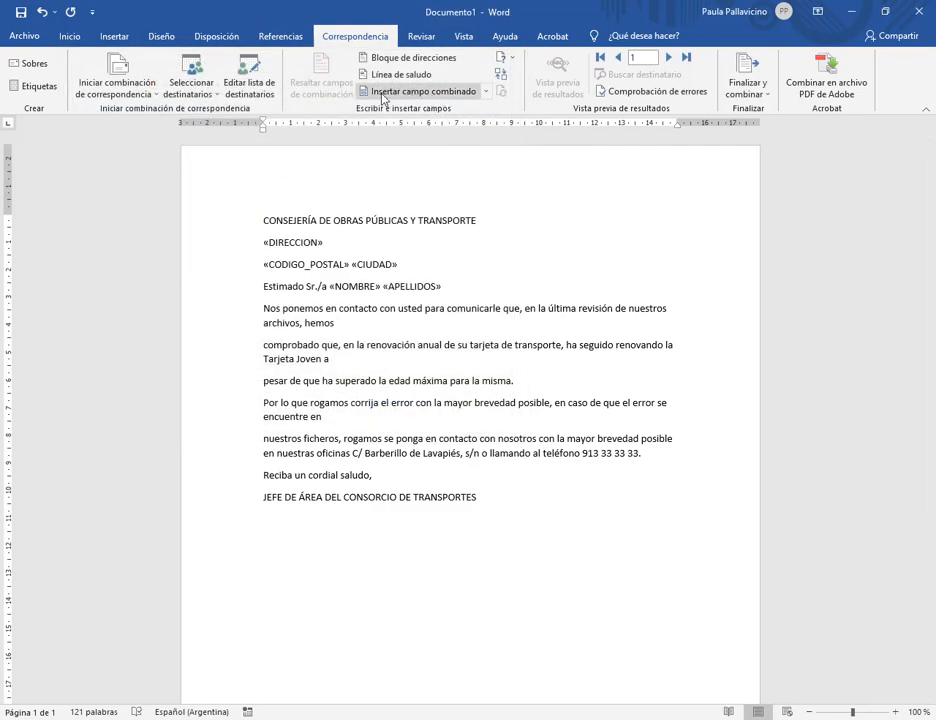
- Replace the «DIRECCION» placeholder text with the DIRECCIÓN merge field, keeping it on its own line
left_click(486, 91)
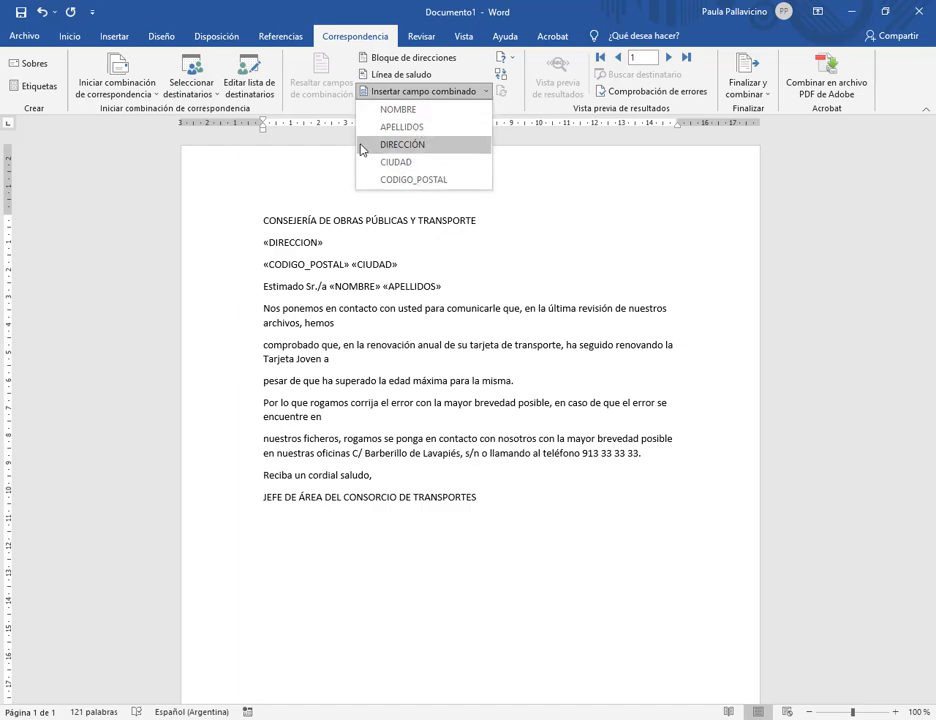
left_click(292, 236)
double_click(330, 242)
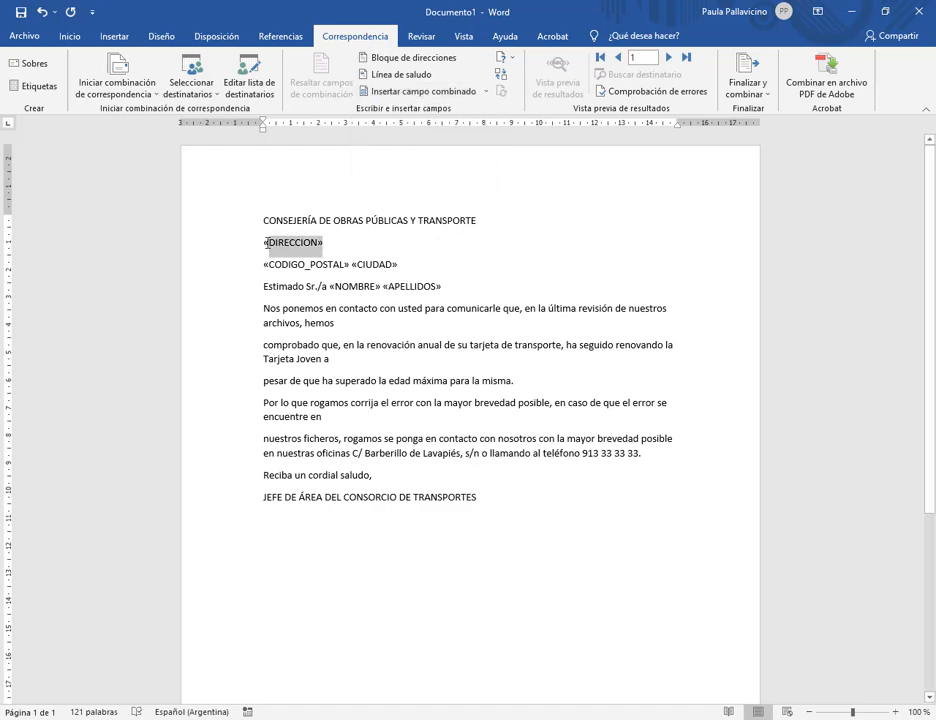
left_click(488, 92)
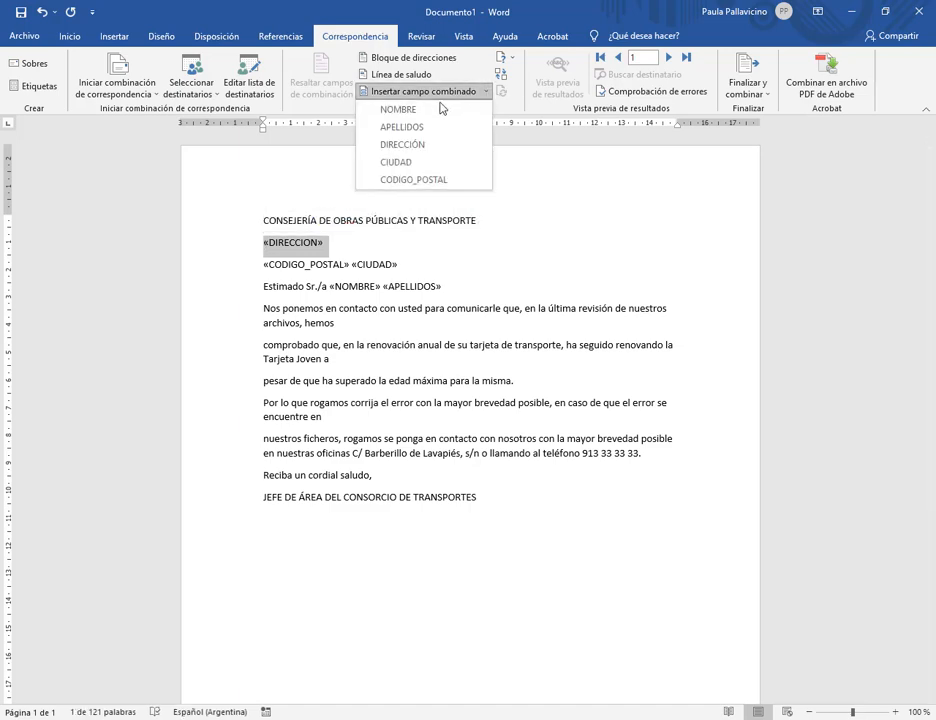
left_click(424, 146)
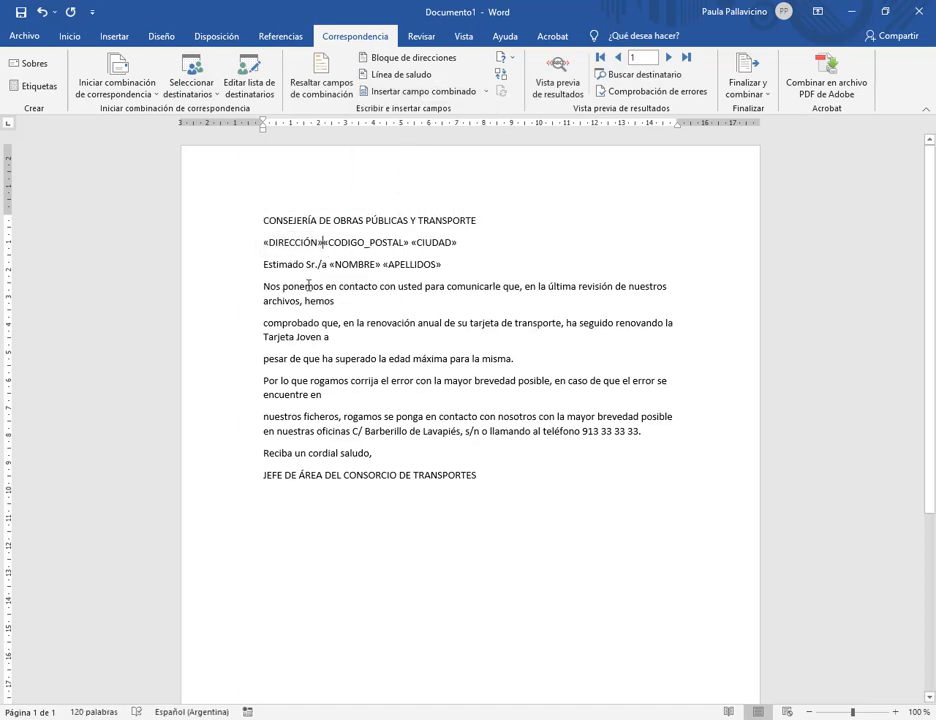
key("Return")
- Replace the placeholder line below the address with the CODIGO_POSTAL and CIUDAD merge fields, separated by a space
double_click(278, 264)
left_click(390, 264)
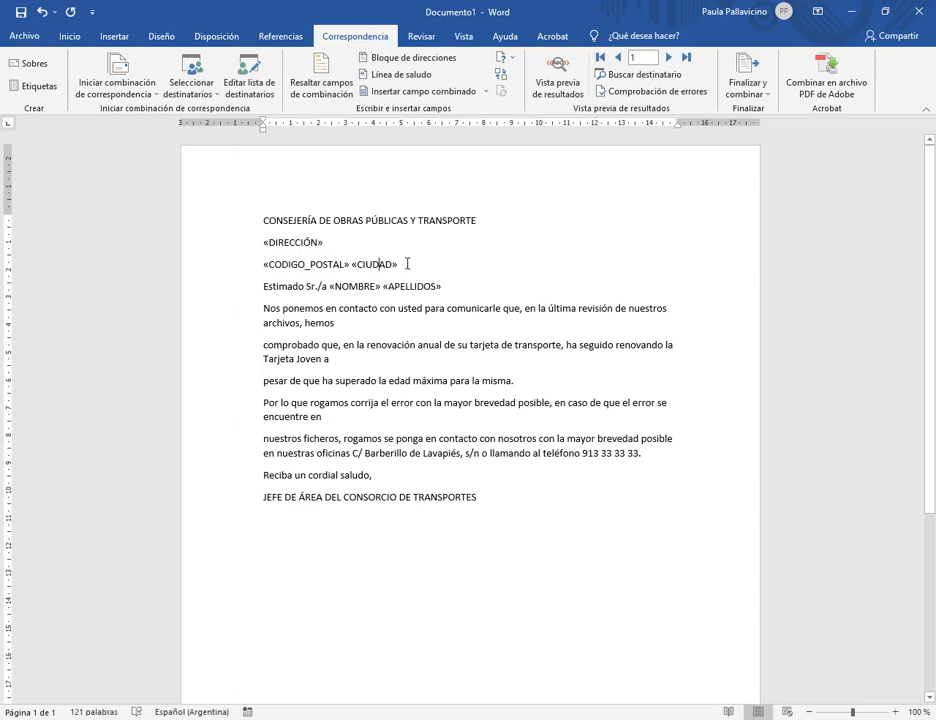
left_click_drag(407, 264, 263, 264)
key("Delete")
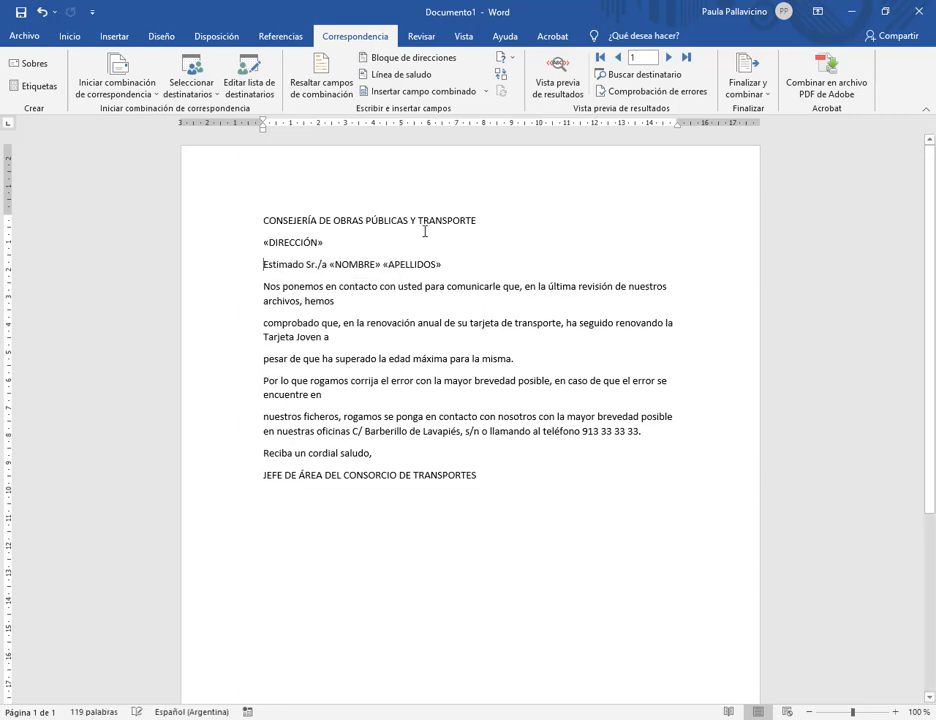
key("Return")
left_click(486, 91)
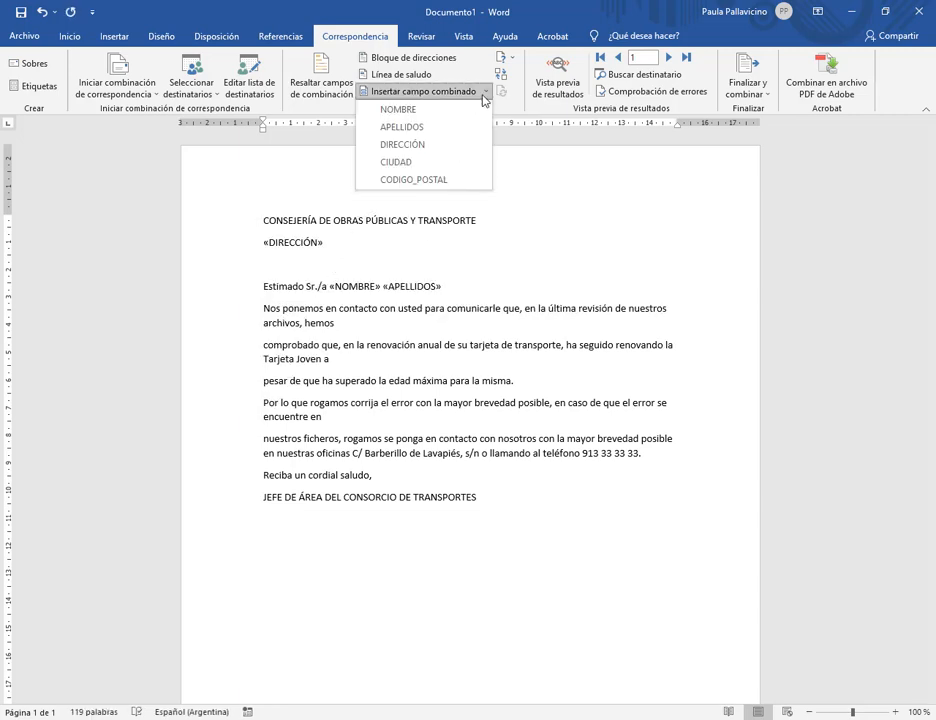
left_click(434, 180)
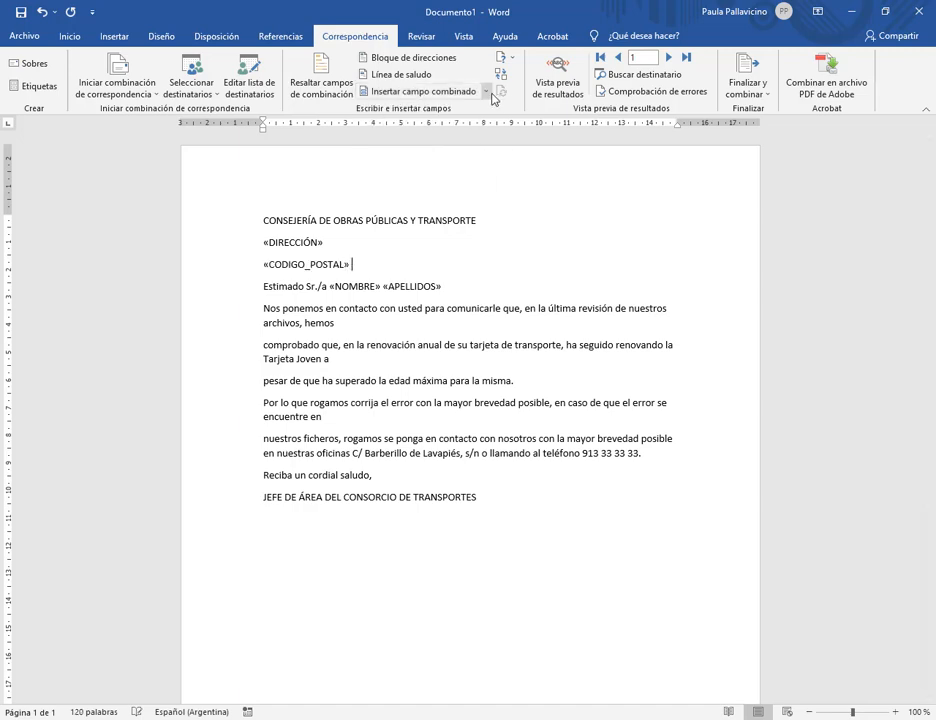
left_click(486, 91)
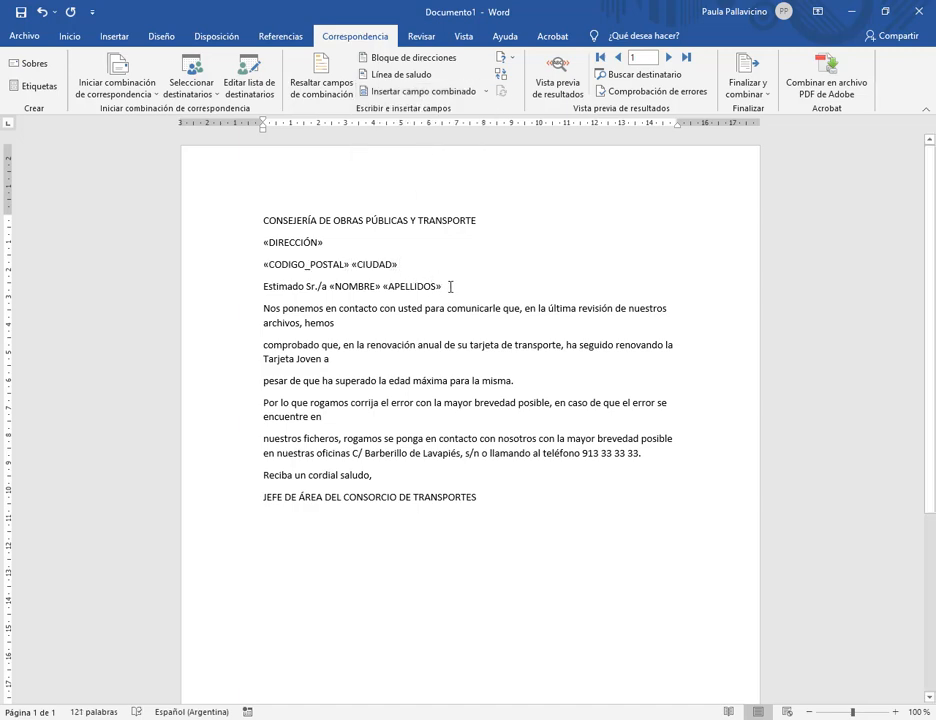
- Replace the placeholders after "Estimado Sr./a" with the NOMBRE and APELLIDOS merge fields, separated by a space
left_click_drag(450, 286, 344, 291)
key("Delete")
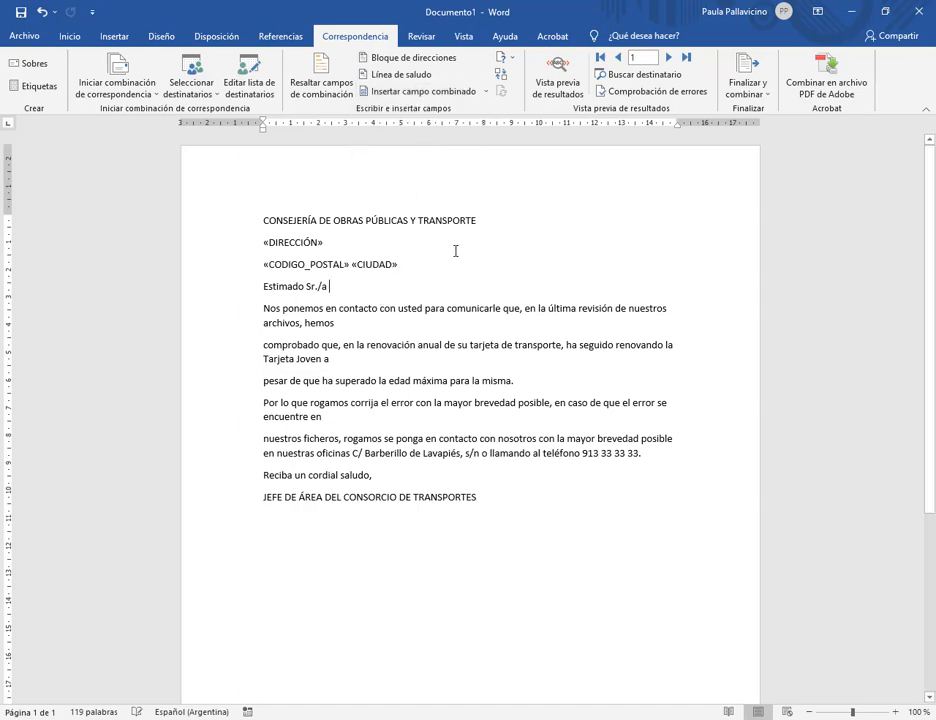
left_click(485, 91)
left_click(418, 109)
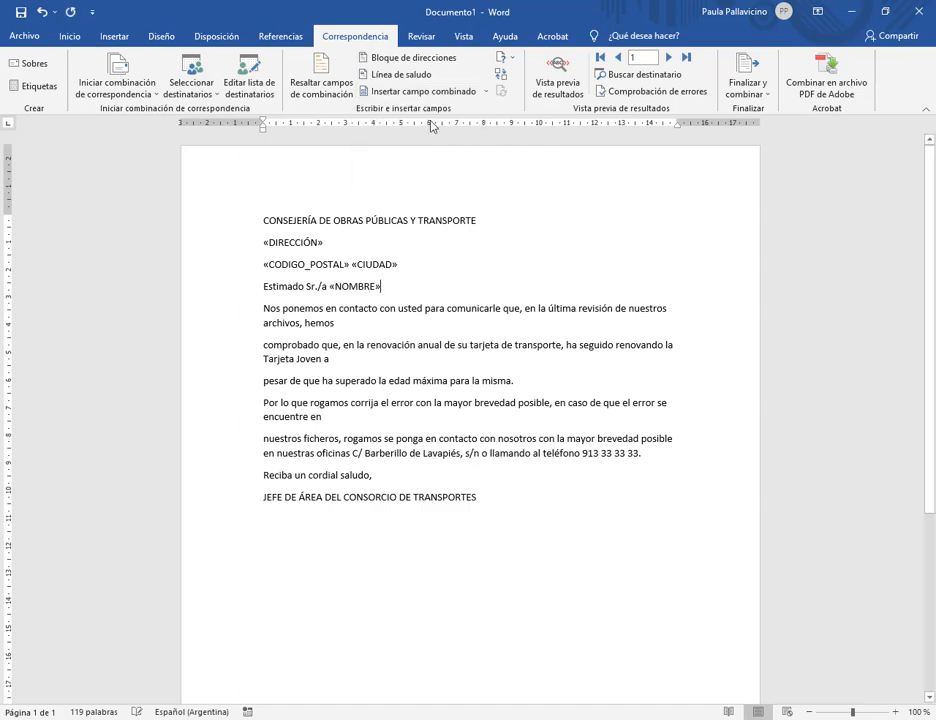
left_click(486, 91)
left_click(475, 127)
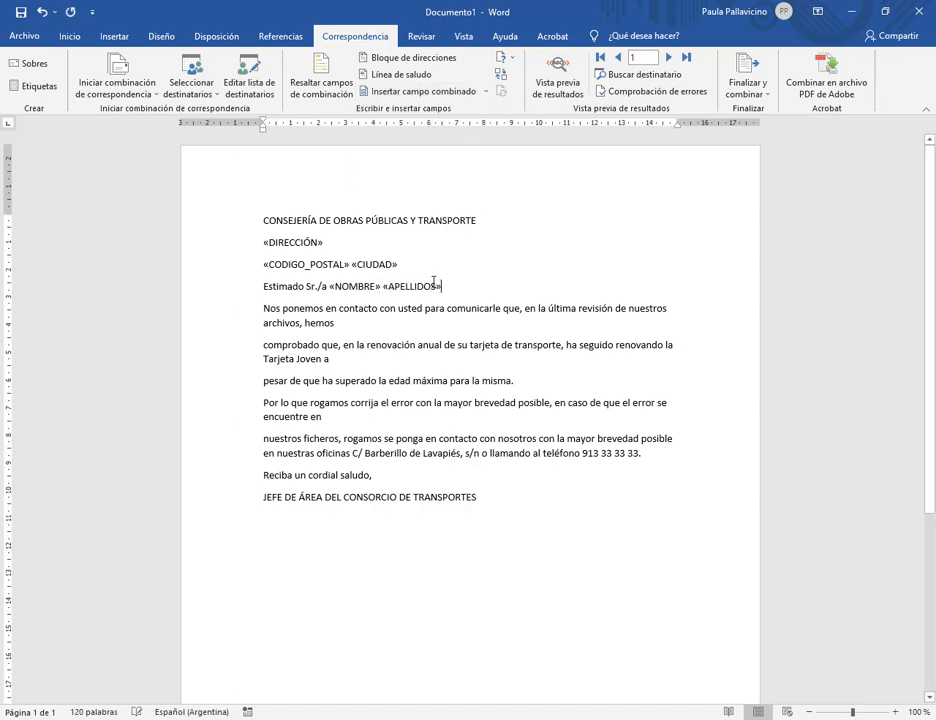
- Preview the merge results in the transport letter and go through the recipient records from the first to the sixth
left_click(556, 75)
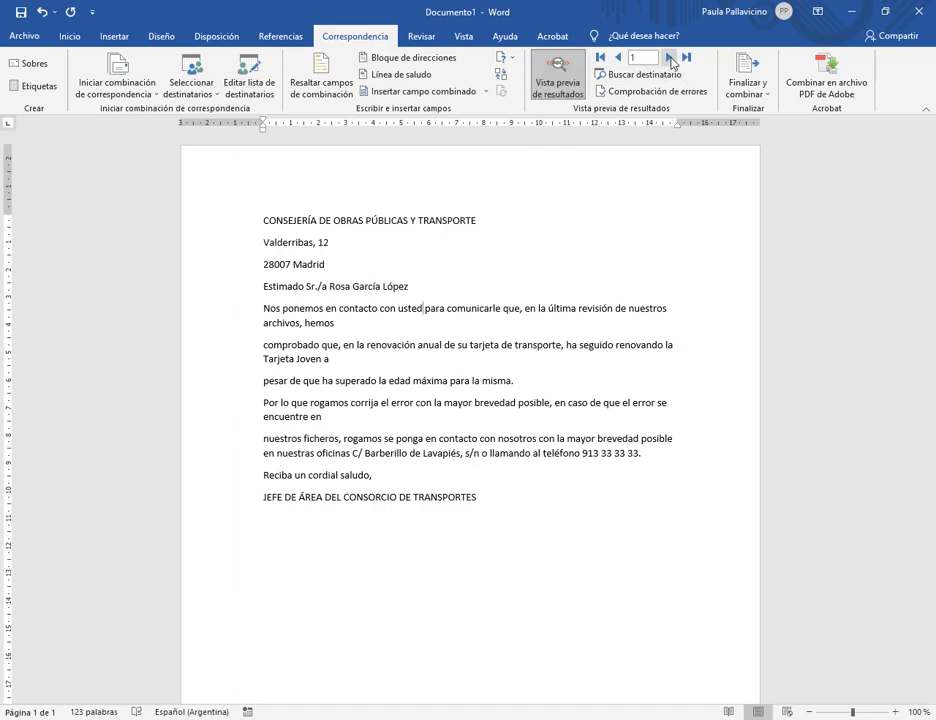
left_click(670, 58)
left_click(670, 58)
left_click(670, 58)
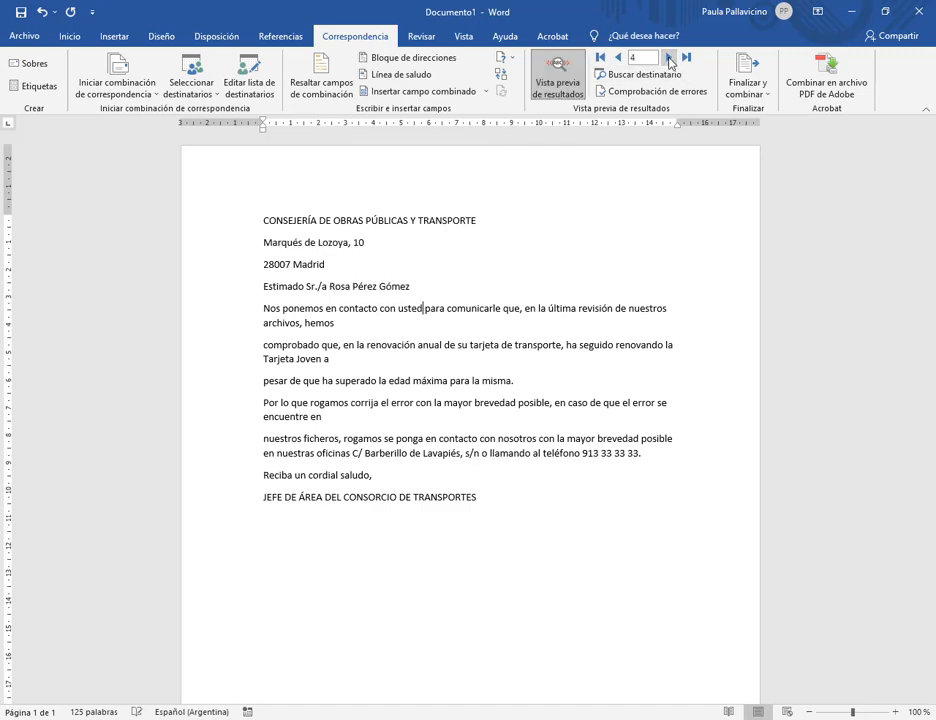
left_click(670, 58)
left_click(670, 58)
- Merge all records into a new document of individual letters and review the generated letters, returning to the first one
left_click(745, 85)
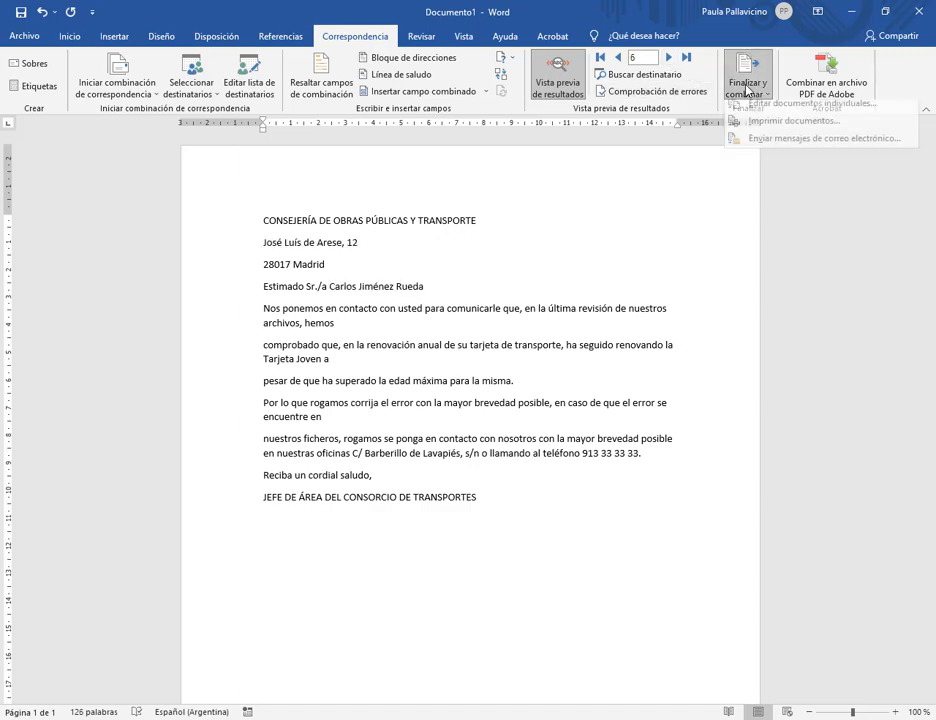
left_click(756, 112)
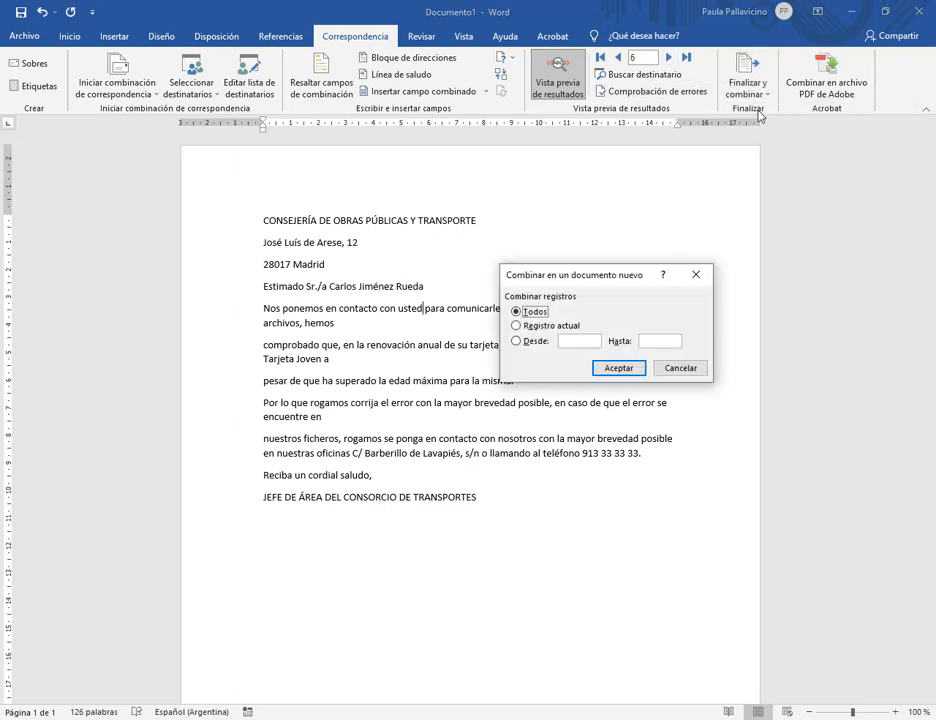
left_click(619, 369)
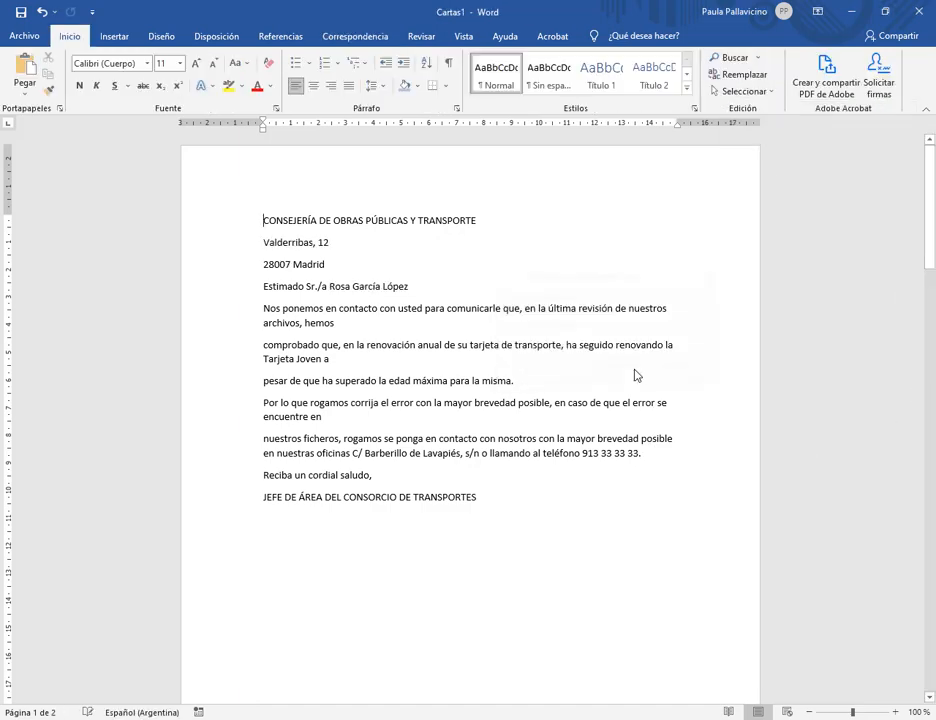
scroll(607, 378, "down", 12)
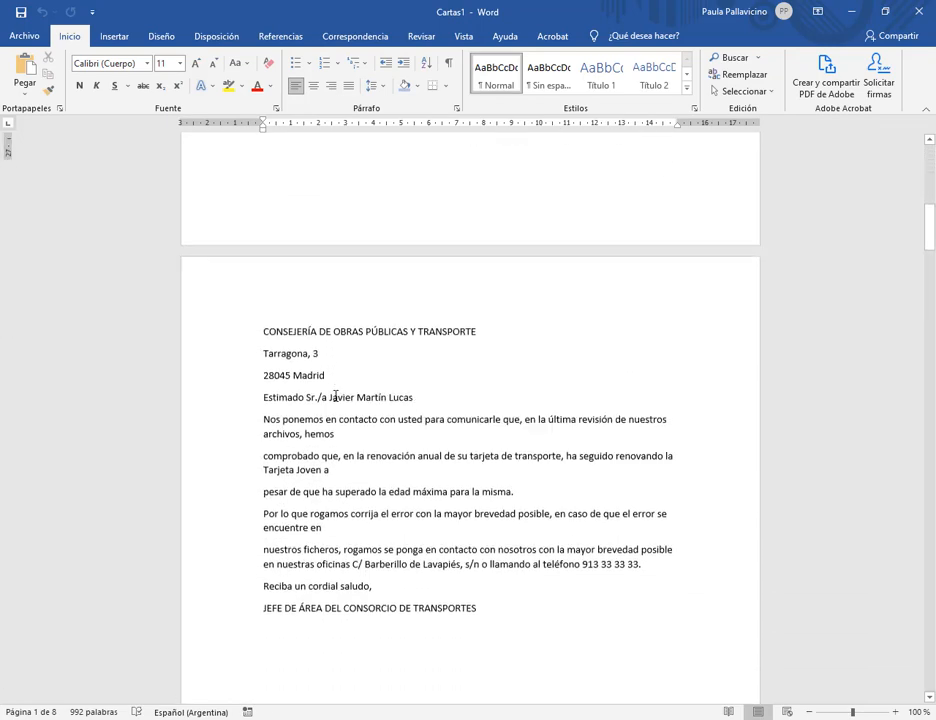
scroll(336, 394, "down", 12)
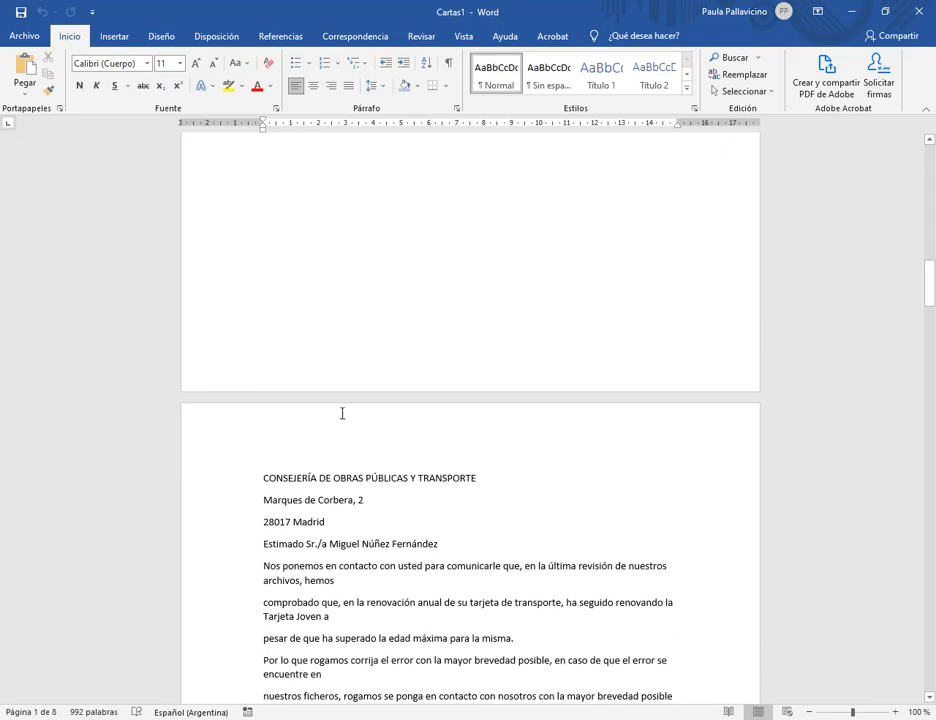
scroll(490, 420, "up", 10)
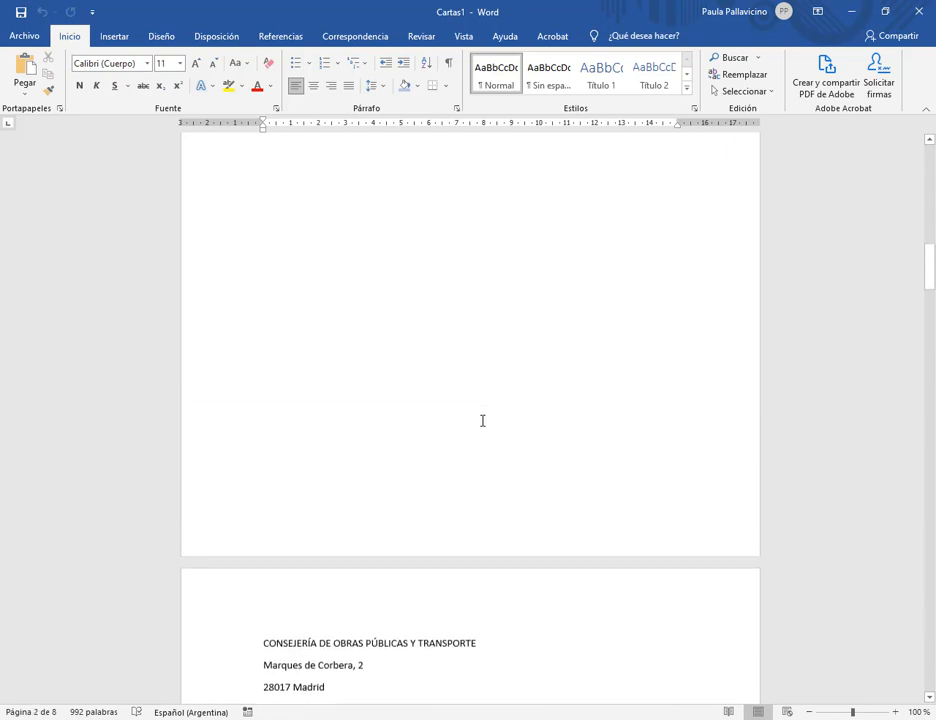
scroll(480, 245, "up", 3)
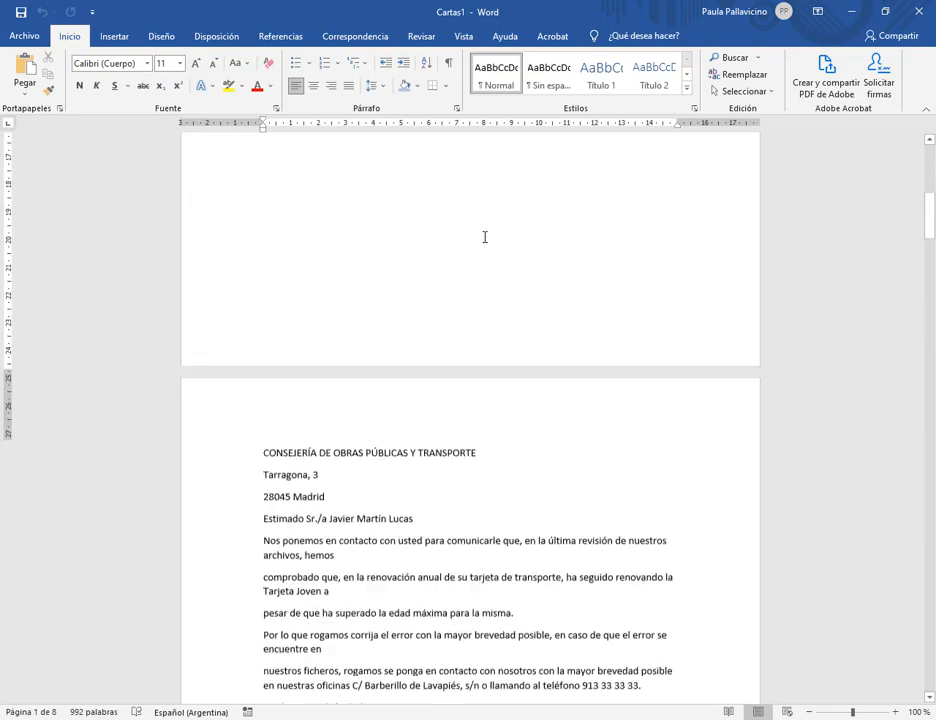
left_click_drag(930, 225, 932, 174)
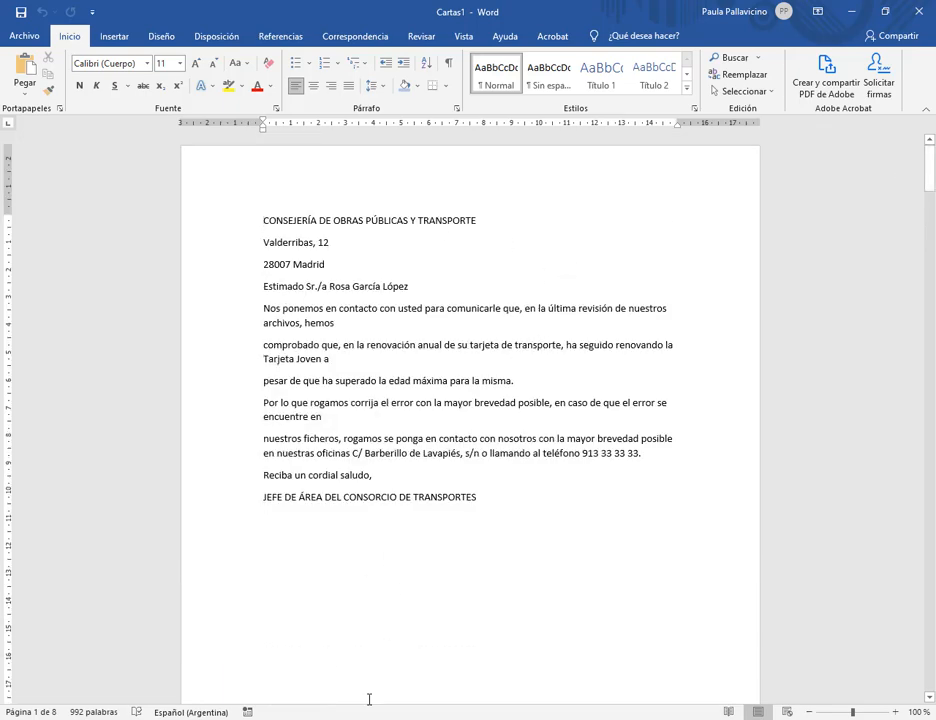
- Open the recipient source choices for mail merge in the merged letters document
left_click(340, 36)
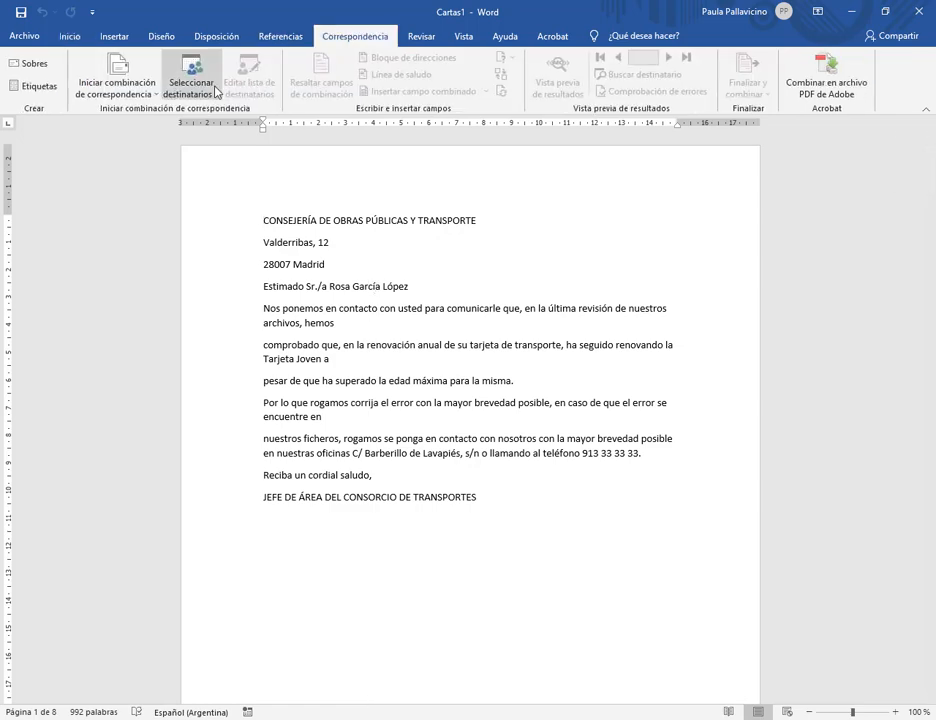
left_click(211, 87)
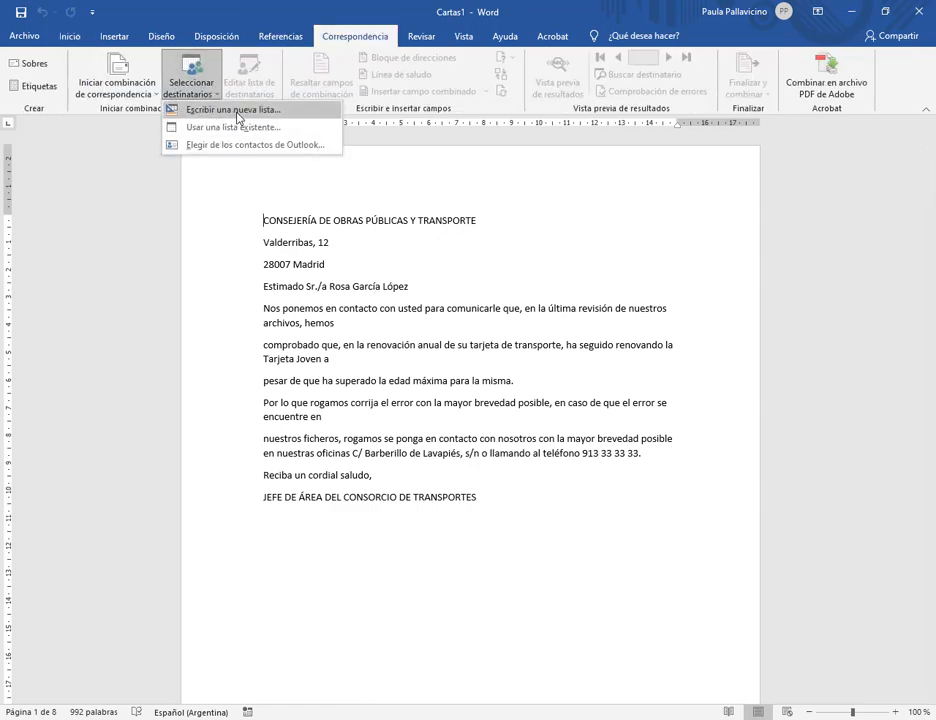